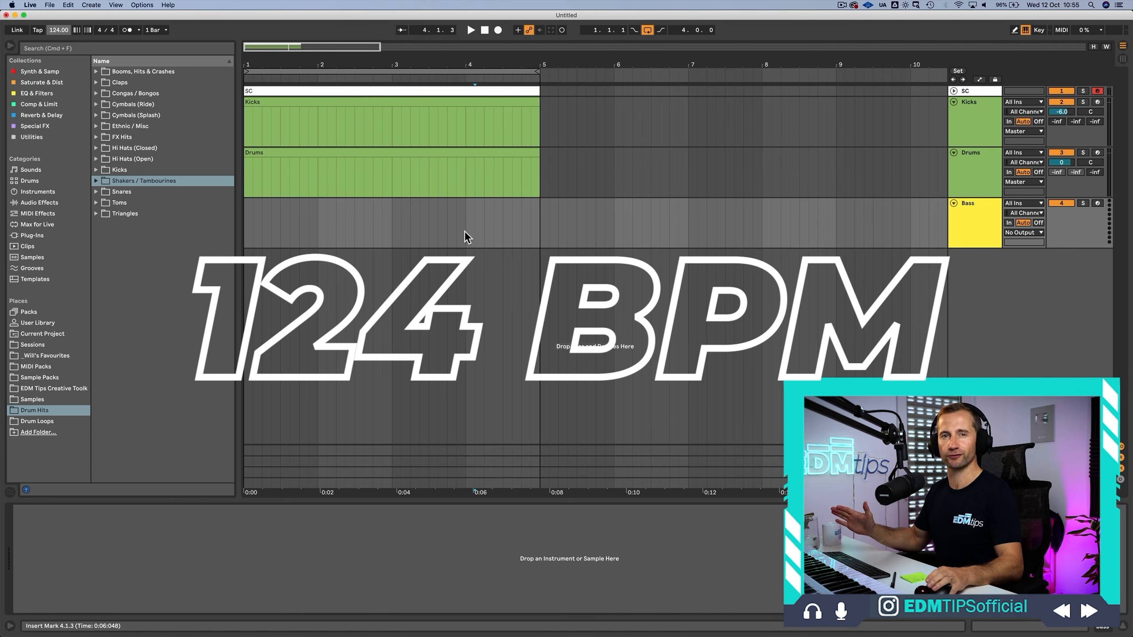
Step: Save the Live Set as "You Must Be Batty Son" in the Sessions folder
{"action": "left_click", "coordinate": [463, 230]}
{"action": "key", "text": "super+s"}
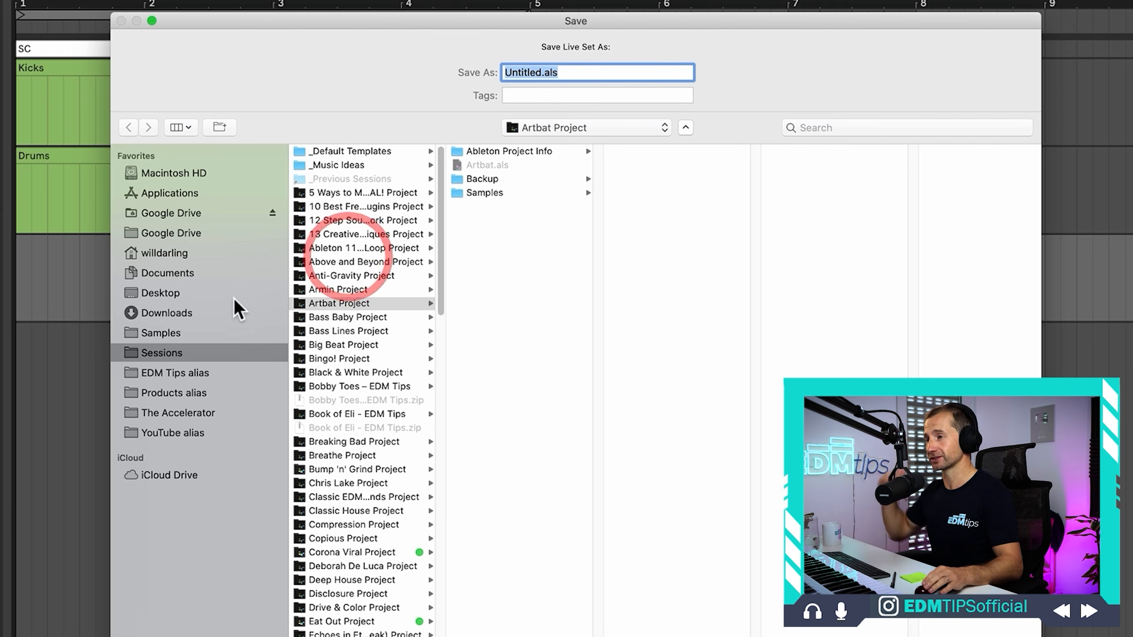
{"action": "left_click", "coordinate": [187, 309]}
{"action": "left_click", "coordinate": [170, 351]}
{"action": "type", "text": "You Must Be Batty Son"}
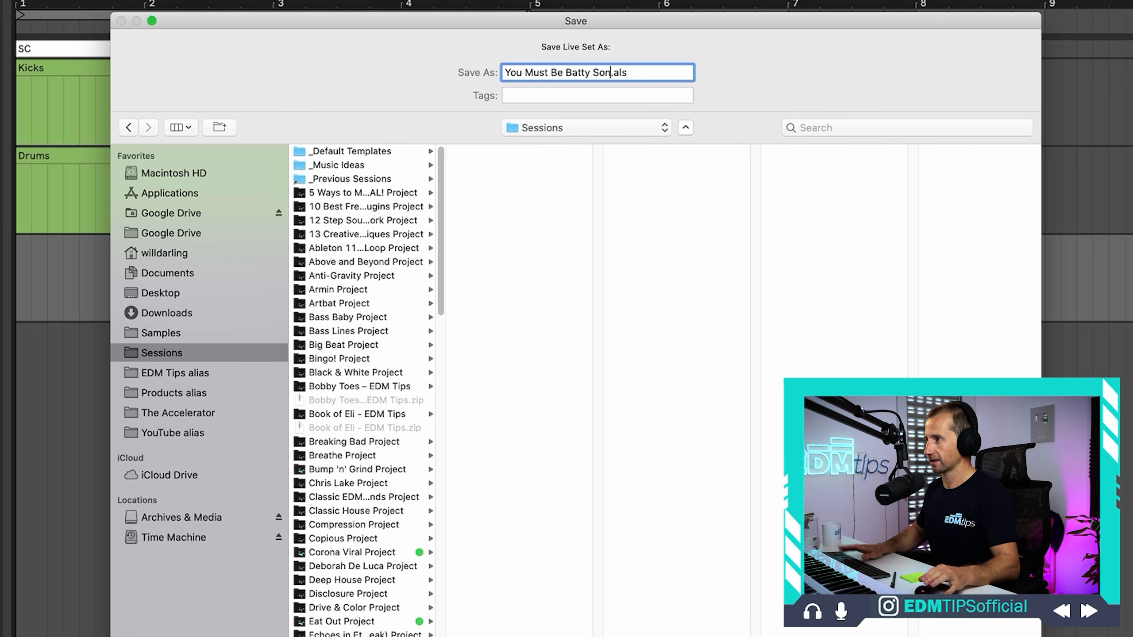
{"action": "key", "text": "Return"}
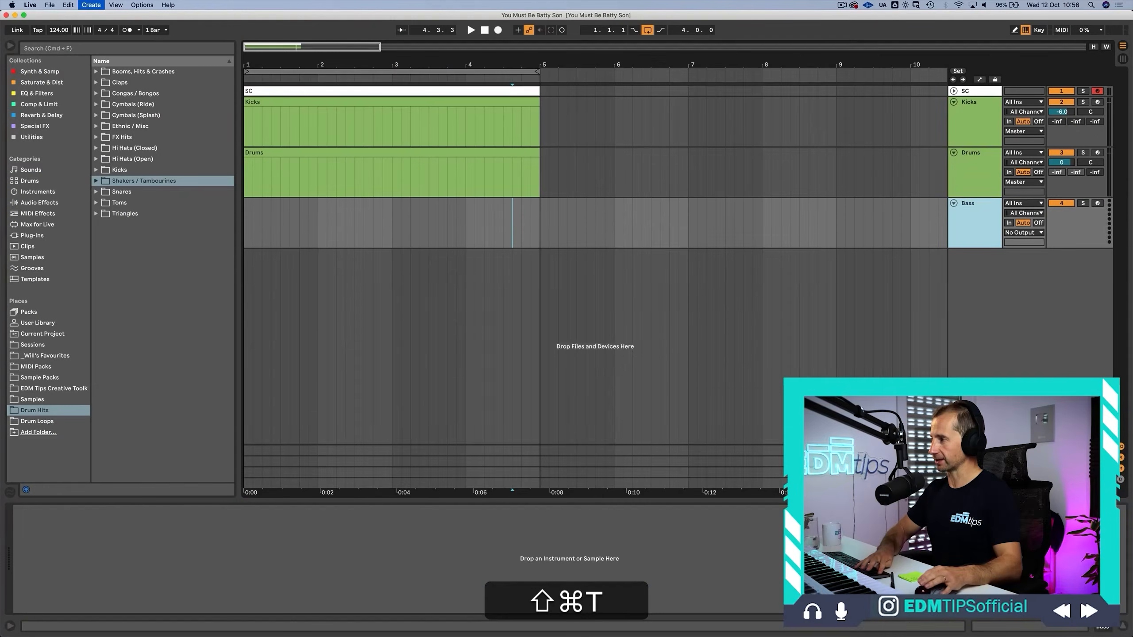
Step: Add a MIDI track named Chords below Bass and create an empty four-bar MIDI clip on it from bar 1
{"action": "key", "text": "super+shift+t"}
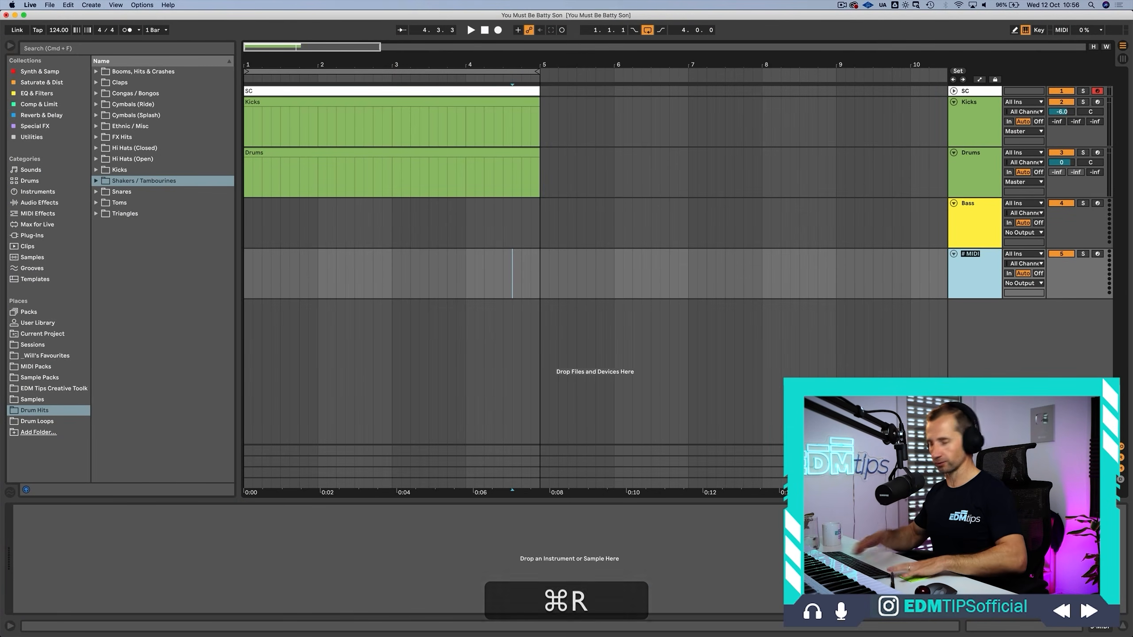
{"action": "type", "text": "Chords"}
{"action": "key", "text": "Return"}
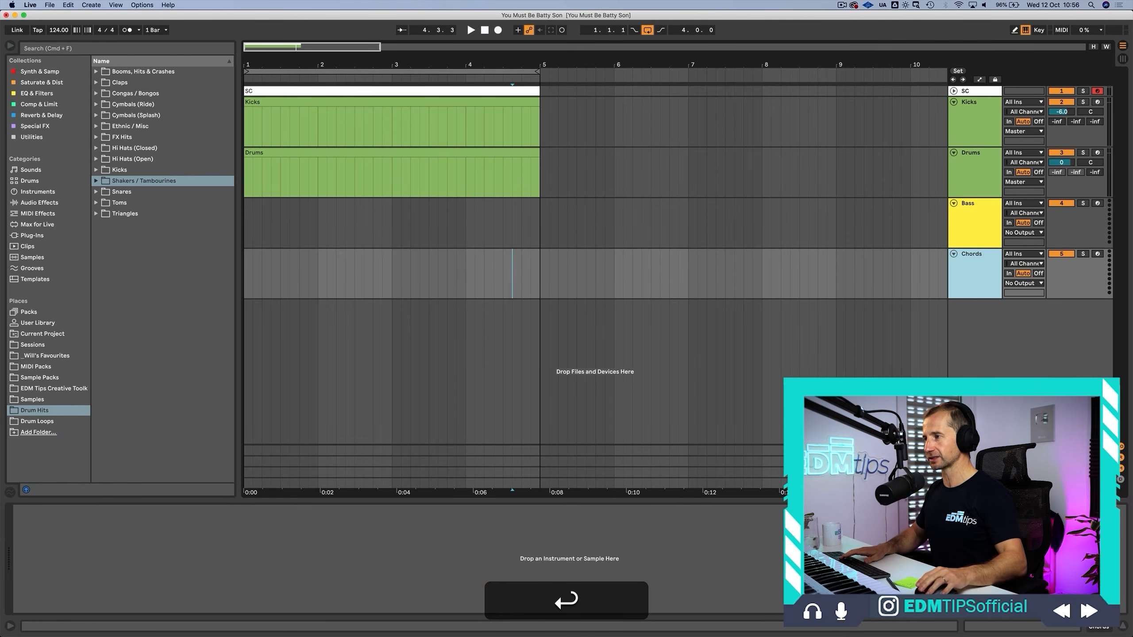
{"action": "left_click_drag", "start_coordinate": [539, 273], "coordinate": [244, 273]}
{"action": "key", "text": "super+shift+m"}
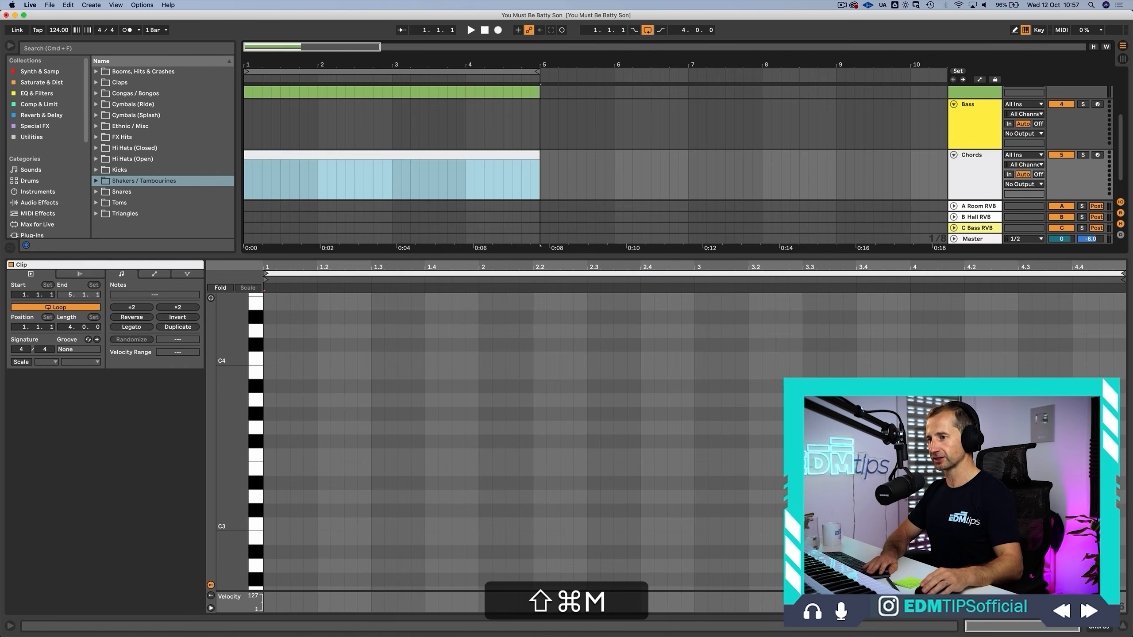
Step: Turn on the Chords clip's scale setting and set it to F Minor
{"action": "left_click", "coordinate": [20, 362]}
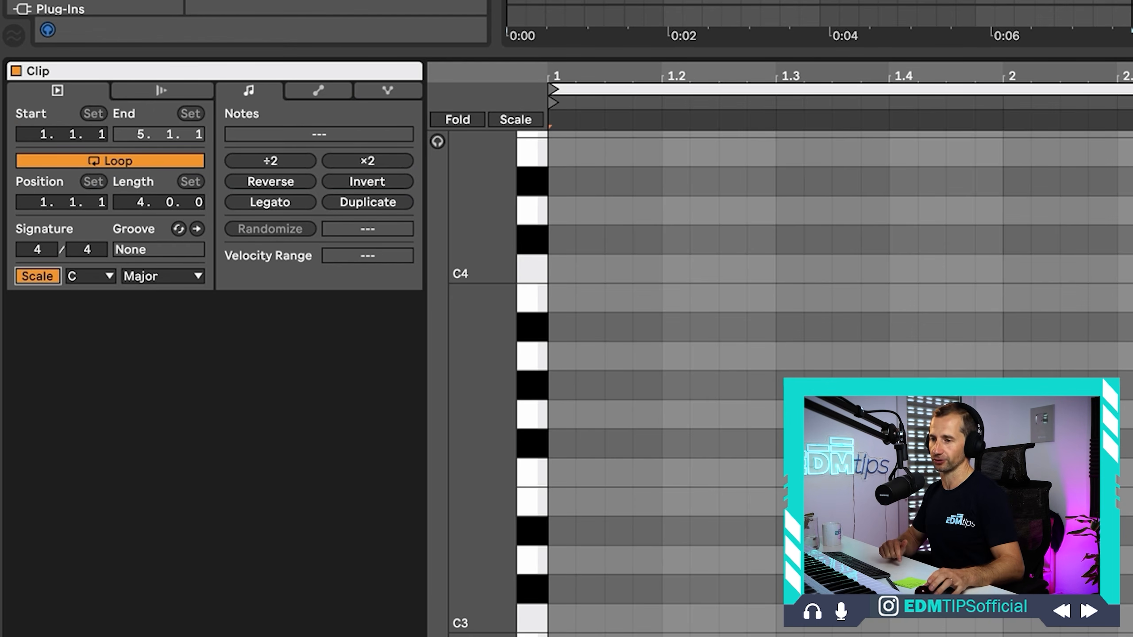
{"action": "left_click", "coordinate": [46, 362]}
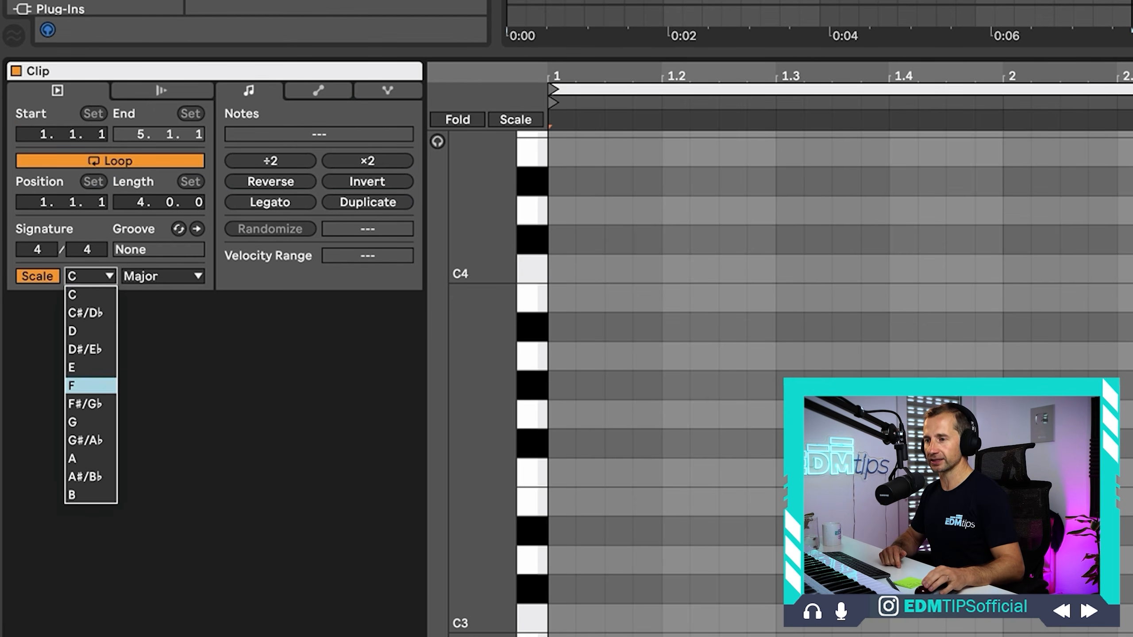
{"action": "left_click", "coordinate": [90, 386]}
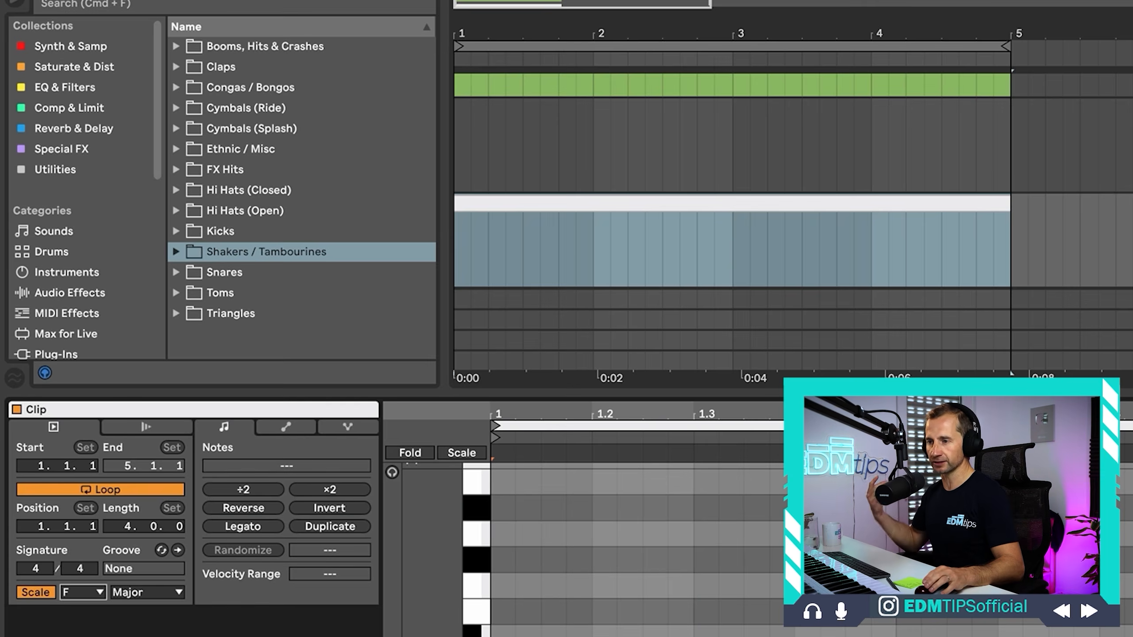
{"action": "left_click", "coordinate": [147, 593]}
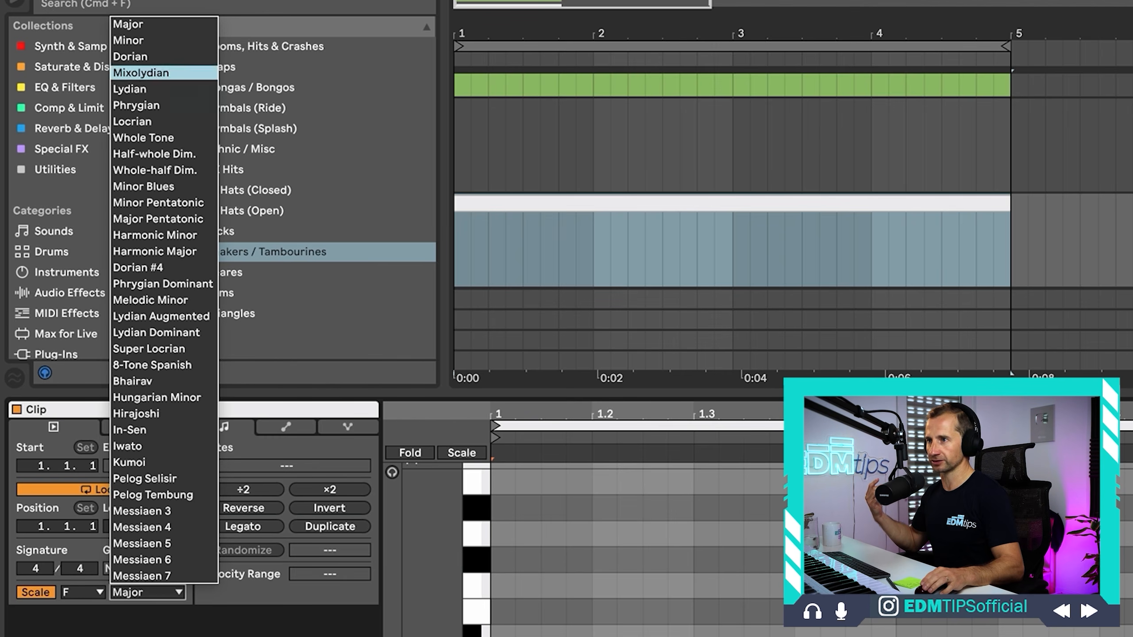
{"action": "left_click", "coordinate": [134, 40]}
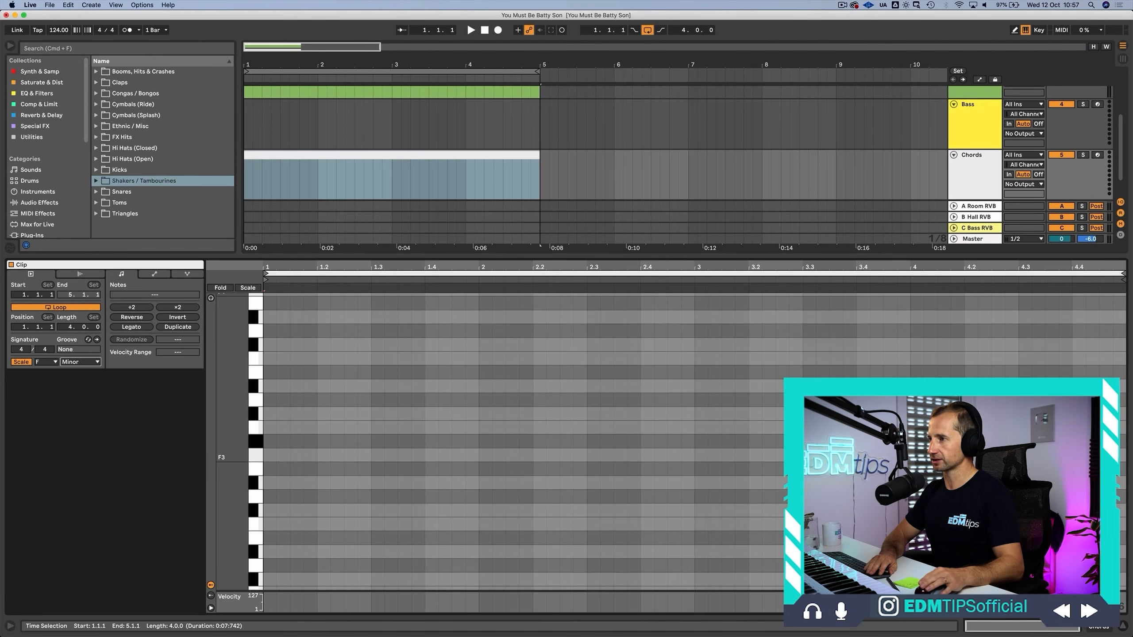
Step: Recolour the Chords track light blue and apply the track colour to its clip
{"action": "right_click", "coordinate": [967, 168]}
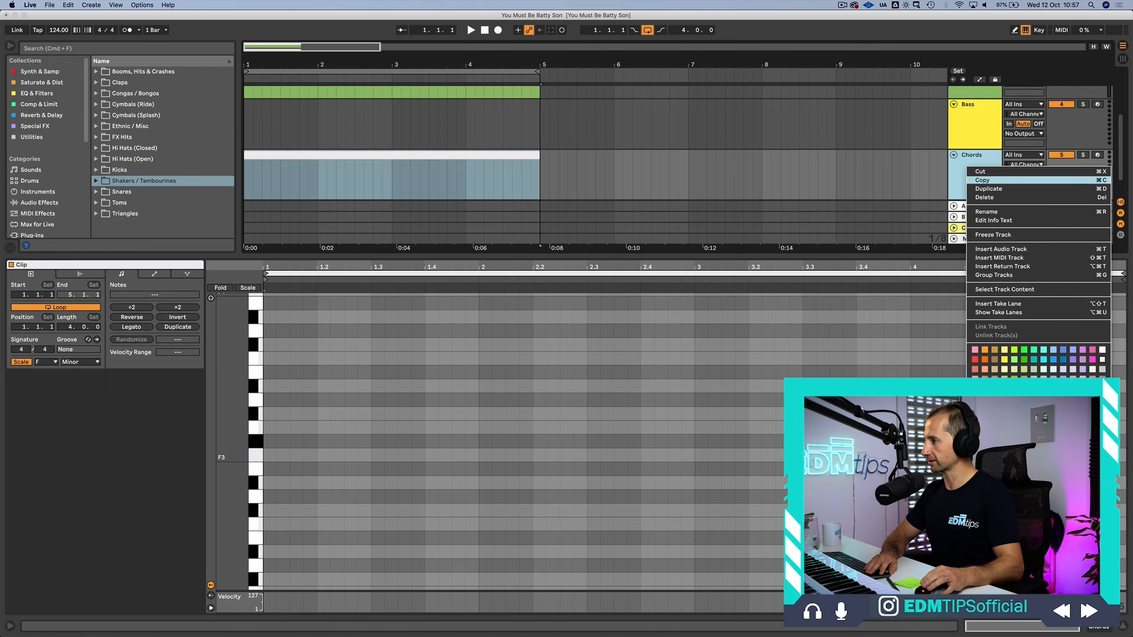
{"action": "key", "text": "Escape"}
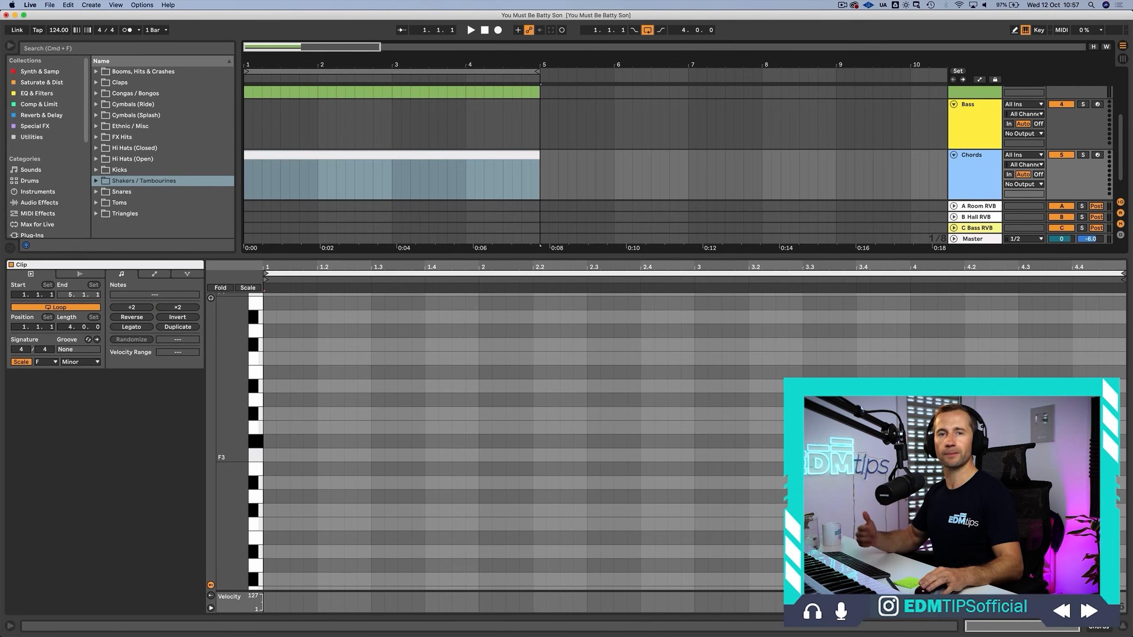
{"action": "right_click", "coordinate": [978, 180]}
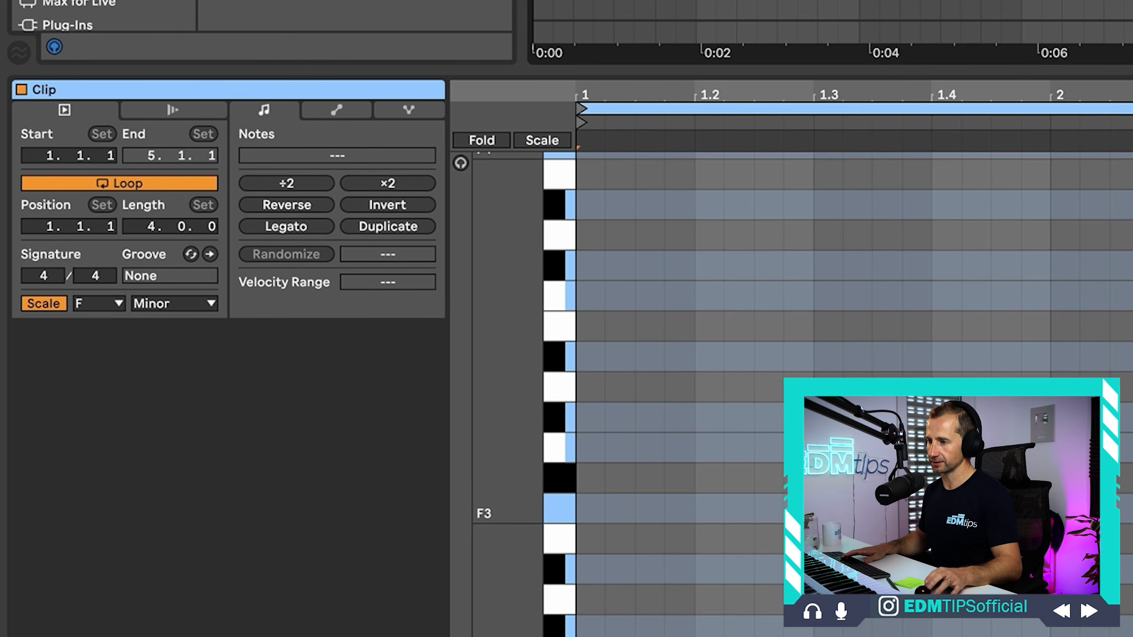
Step: Limit the piano roll to scale notes and load Grand Piano Equal Solo.adg onto the Chords track
{"action": "key", "text": "g"}
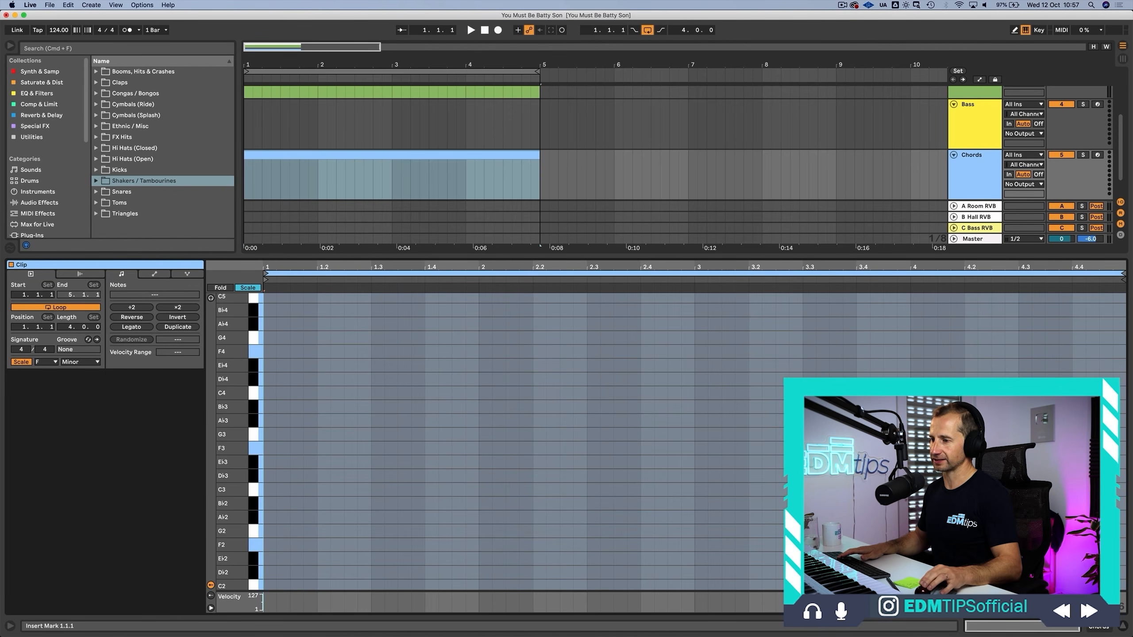
{"action": "left_click", "coordinate": [39, 71]}
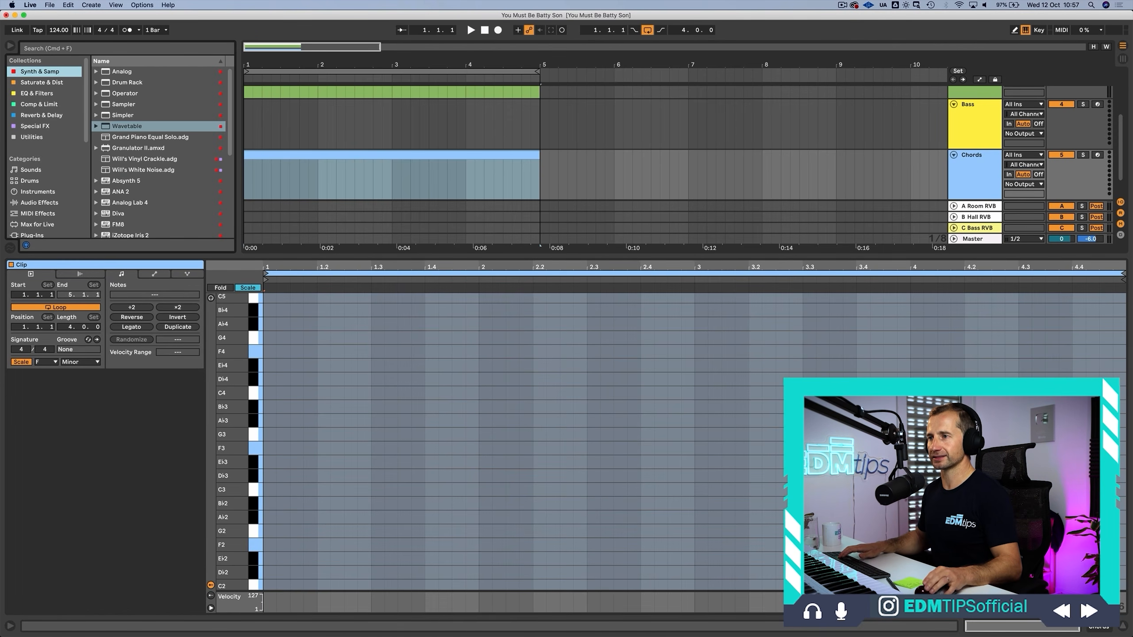
{"action": "left_click", "coordinate": [150, 137]}
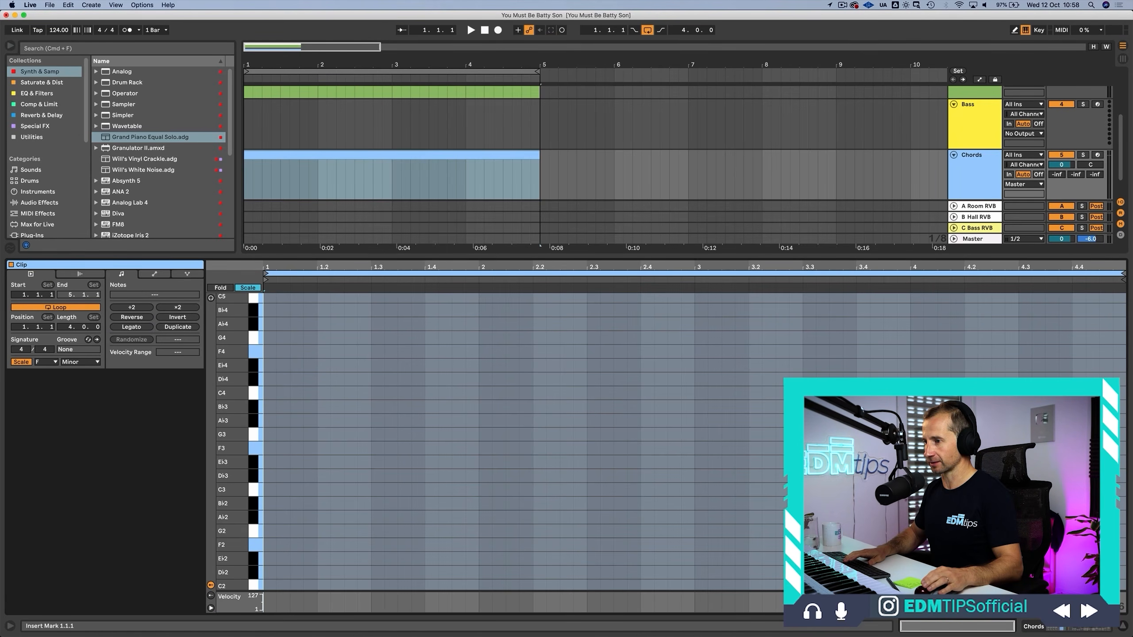
Step: Add a short note at the start of the Chords clip and set its pitch to F3
{"action": "double_click", "coordinate": [269, 434]}
{"action": "key", "text": "p"}
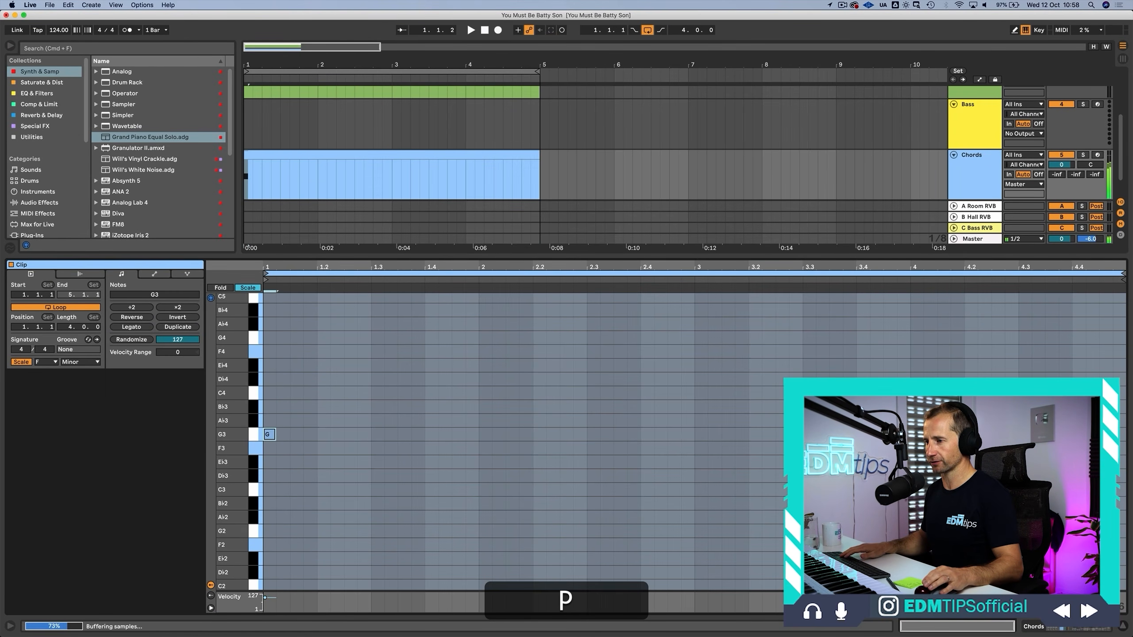
{"action": "key", "text": "Down"}
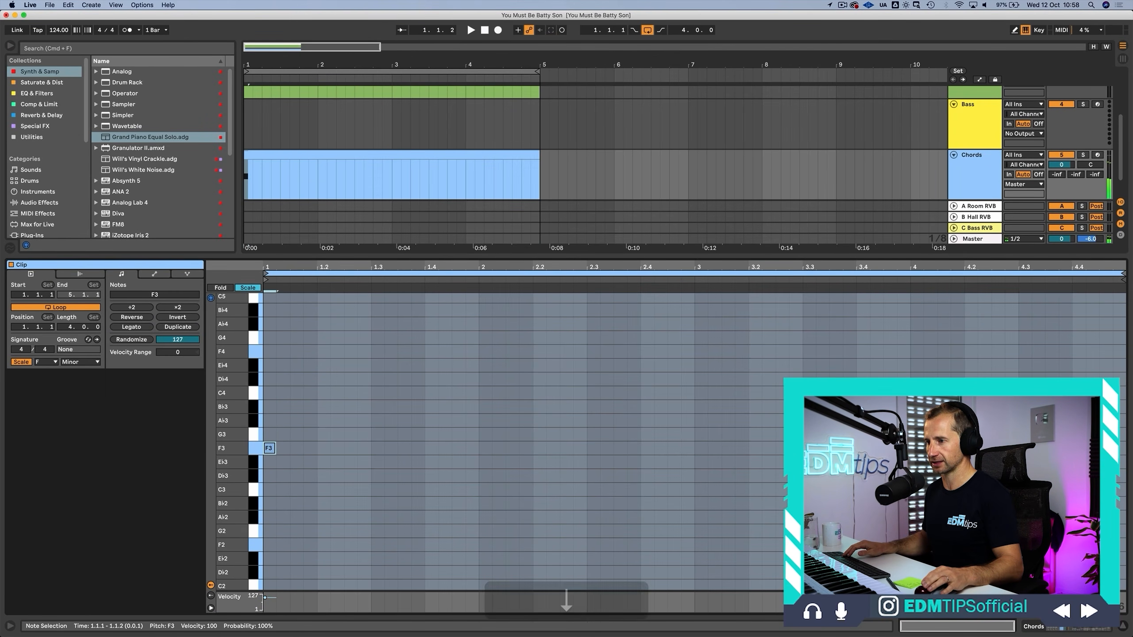
Step: Lengthen the F3 note to two bars, auditioning it during playback
{"action": "key", "text": "shift+Right"}
{"action": "key", "text": "shift+Right"}
{"action": "key", "text": "shift+Right"}
{"action": "key", "text": "shift+Right"}
{"action": "key", "text": "shift+Right"}
{"action": "key", "text": "shift+Right"}
{"action": "key", "text": "space"}
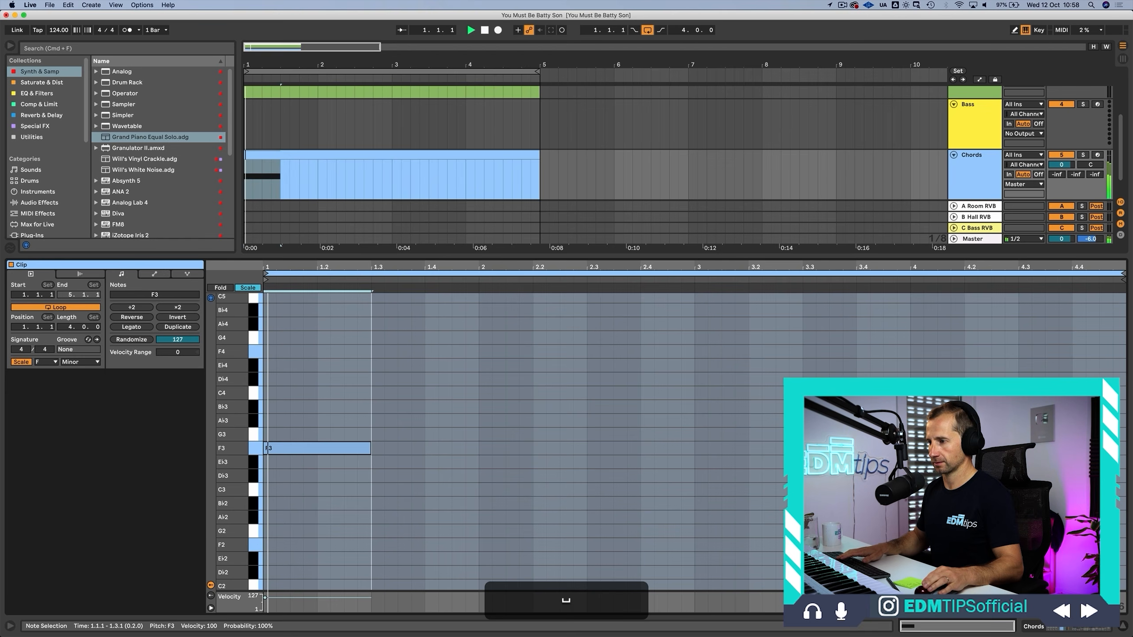
{"action": "key", "text": "shift+Right"}
{"action": "key", "text": "shift+Right"}
{"action": "key", "text": "shift+Right"}
{"action": "key", "text": "shift+Right"}
{"action": "key", "text": "shift+Right"}
{"action": "key", "text": "shift+Right"}
{"action": "key", "text": "shift+Right"}
{"action": "key", "text": "shift+Right"}
{"action": "key", "text": "space"}
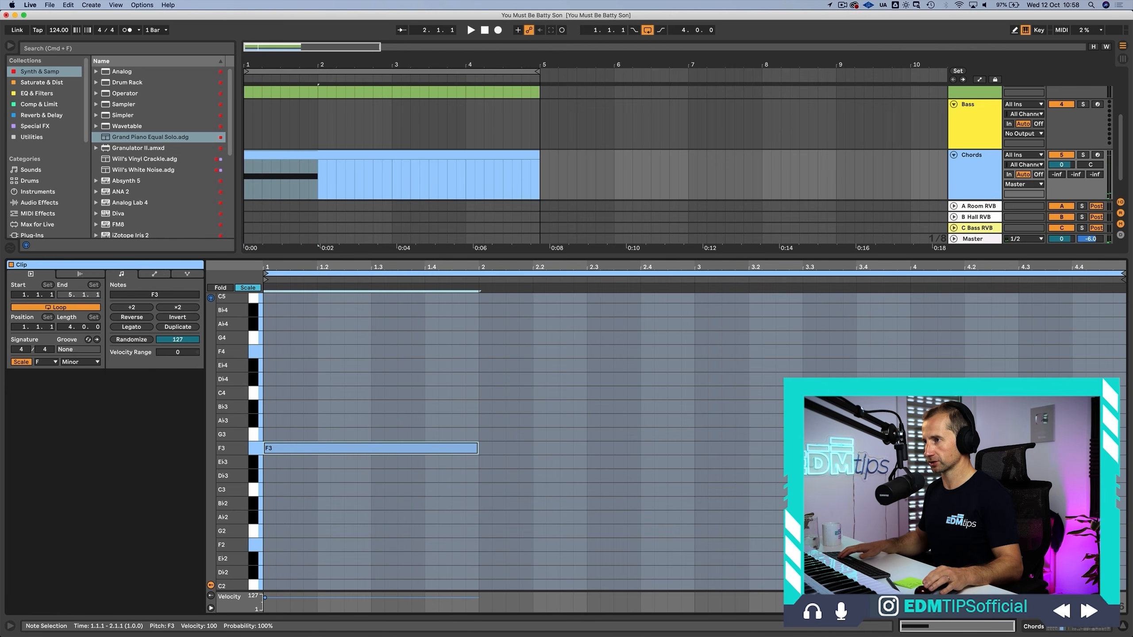
{"action": "key", "text": "space"}
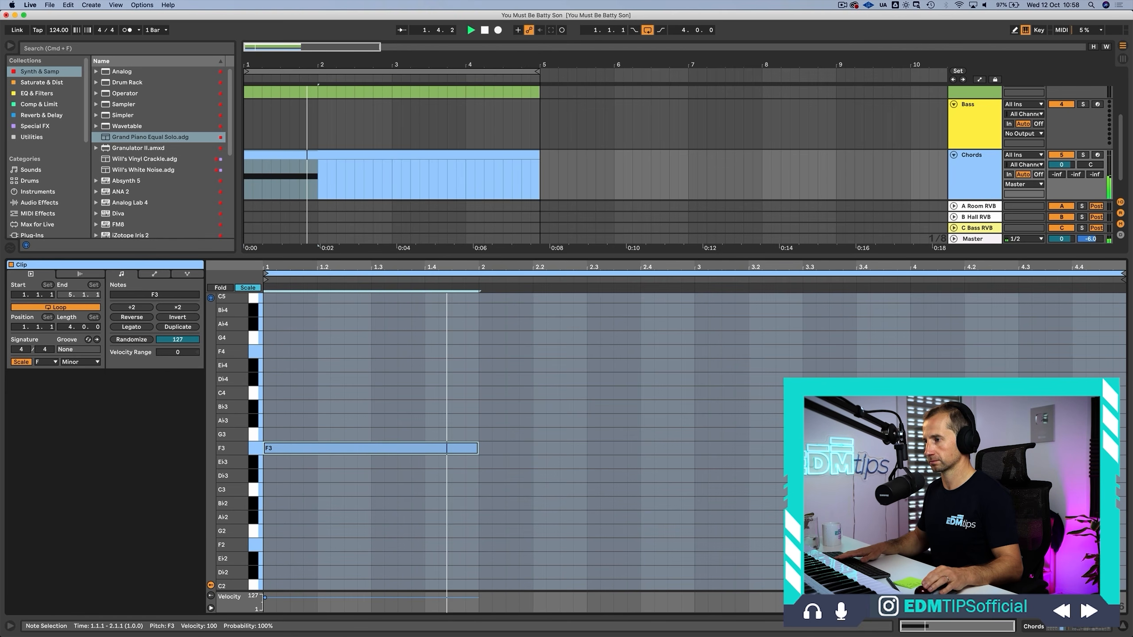
{"action": "key", "text": "space"}
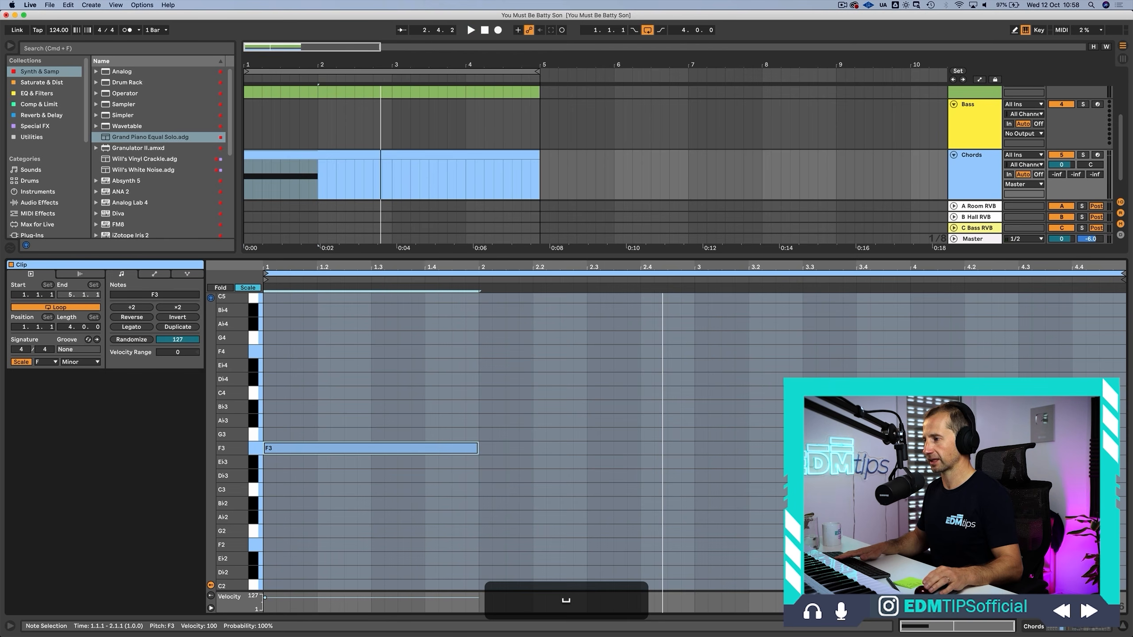
{"action": "left_click_drag", "start_coordinate": [477, 448], "coordinate": [693, 448]}
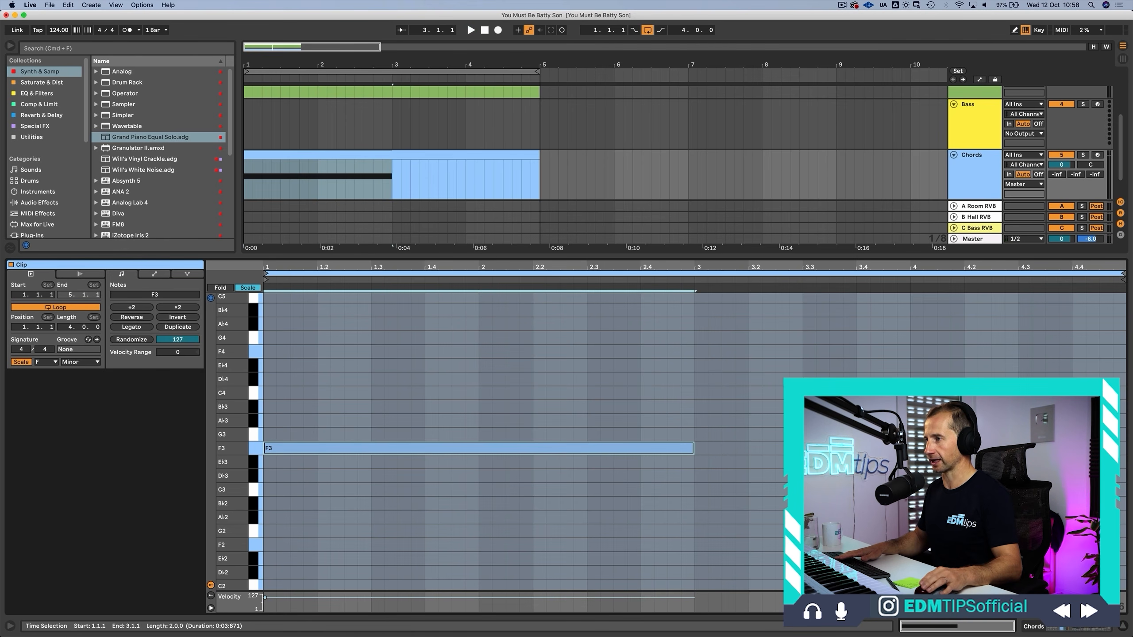
Step: Duplicate the four-bar Chords clip and join both copies into one eight-bar clip
{"action": "left_click", "coordinate": [392, 155]}
{"action": "key", "text": "super+d"}
{"action": "left_click", "coordinate": [391, 155]}
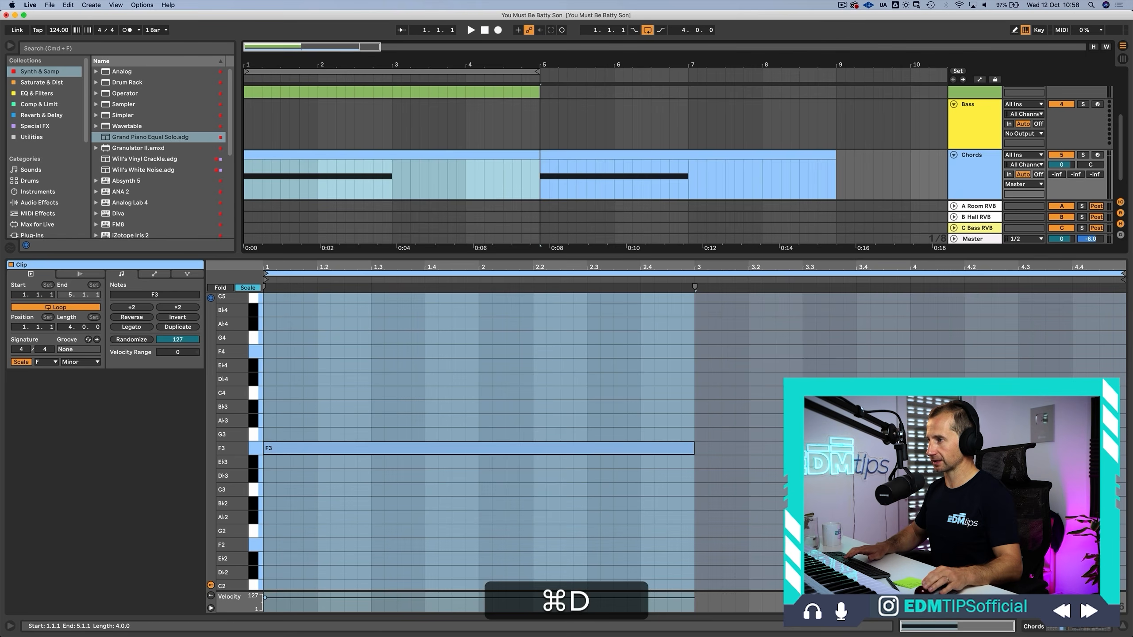
{"action": "left_click", "coordinate": [687, 155], "text": "shift"}
{"action": "key", "text": "shift+super+j"}
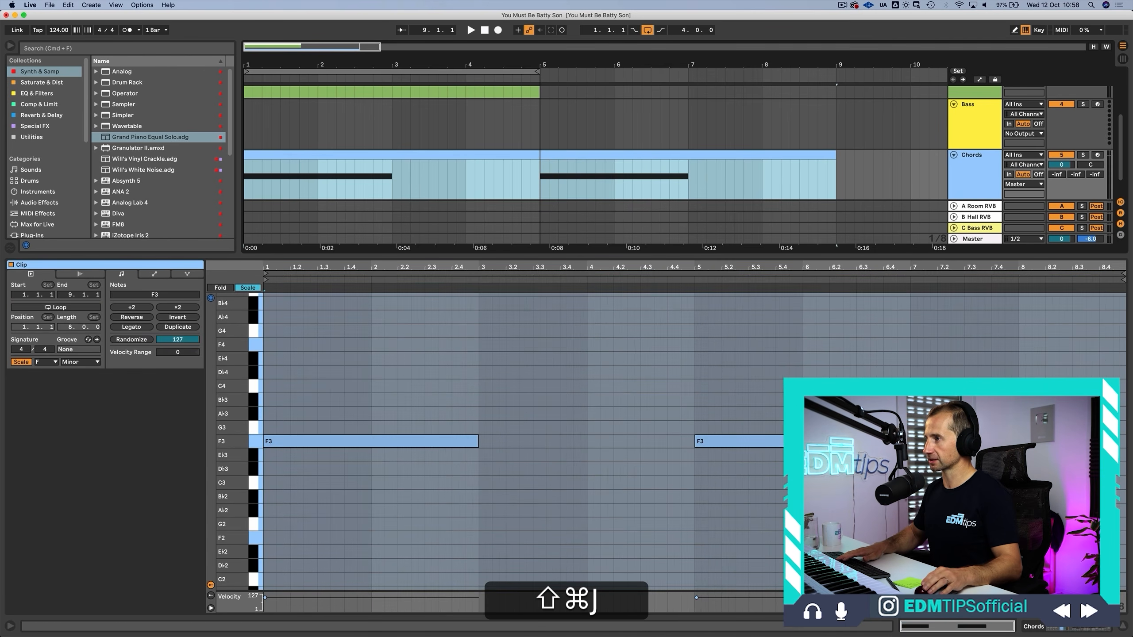
Step: Extend the arrangement loop to eight bars and lay out two-bar root notes F3, A♭3, B♭3 and D♭4
{"action": "left_click_drag", "start_coordinate": [538, 71], "coordinate": [660, 71]}
{"action": "left_click_drag", "start_coordinate": [731, 440], "coordinate": [947, 371]}
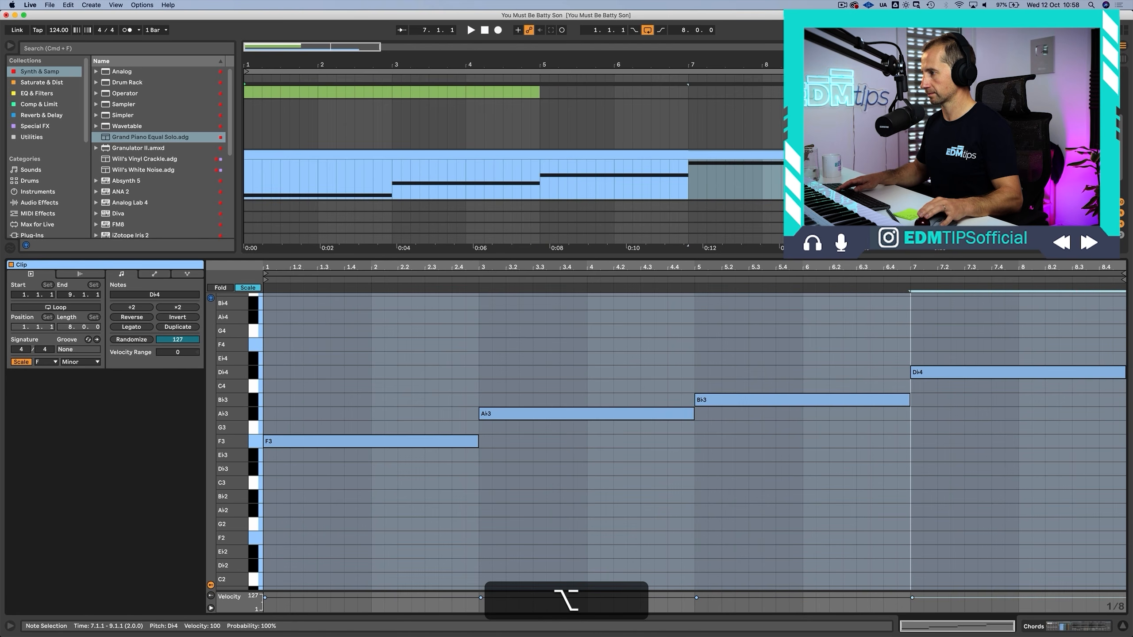
Step: Transpose all four root notes down one octave, to F2, A♭2, B♭2 and D♭3
{"action": "key", "text": "super+a"}
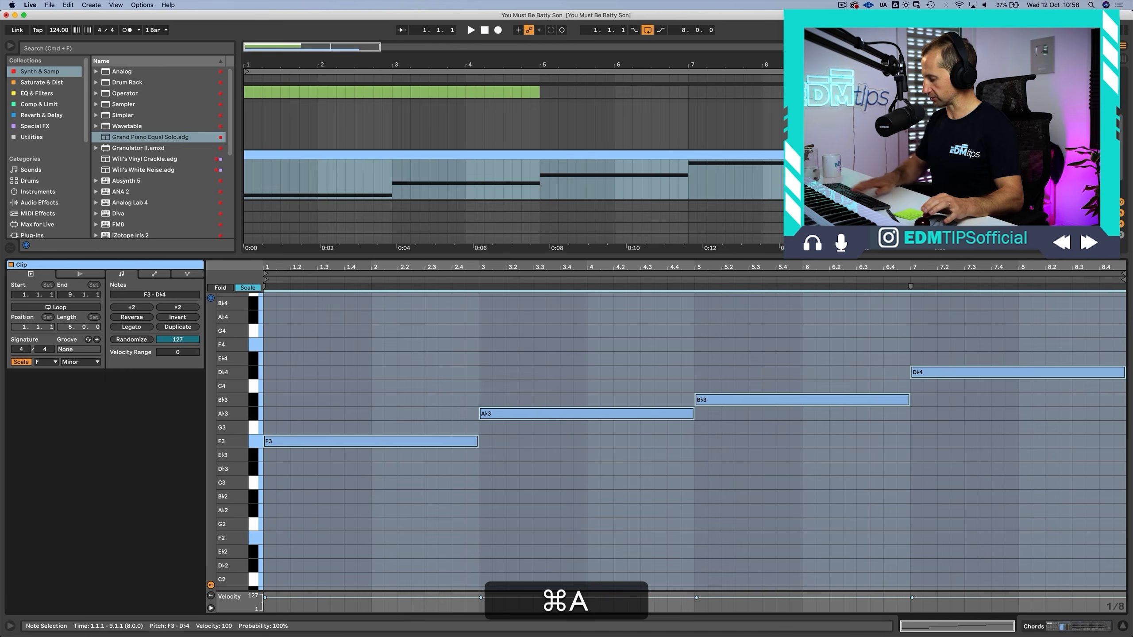
{"action": "key", "text": "shift+super+a"}
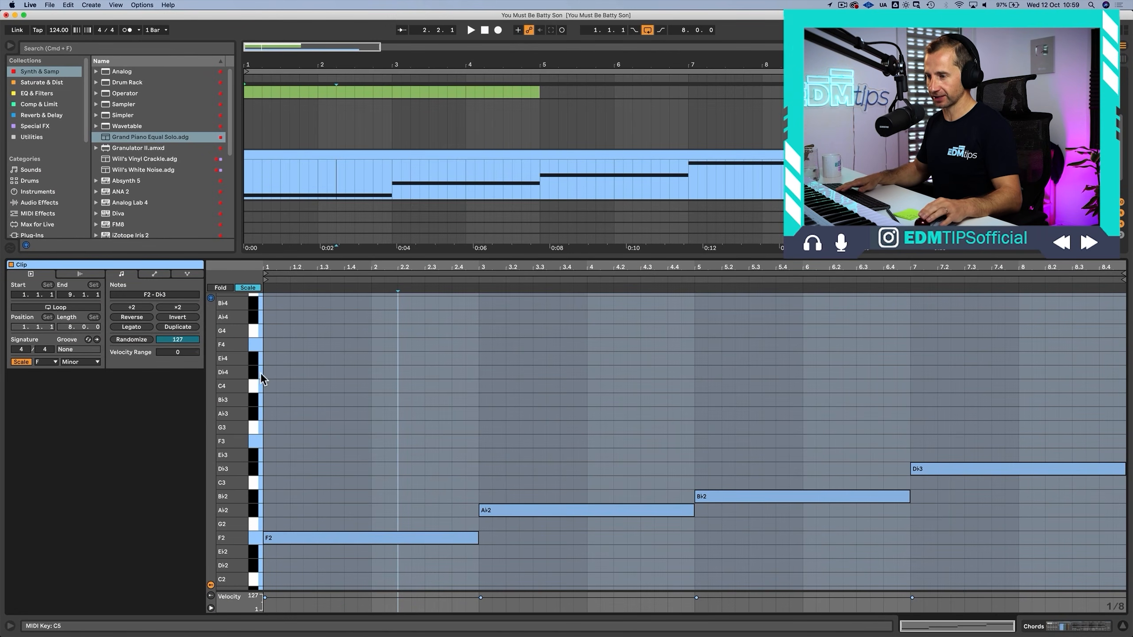
{"action": "key", "text": "p"}
Step: Stack copied notes into triads: A♭2 and C3 over F2, C3 and E♭3 over A♭2, D♭3 and F3 over B♭2, F3 and A♭3 over D♭3
{"action": "left_click", "coordinate": [308, 536], "text": "alt"}
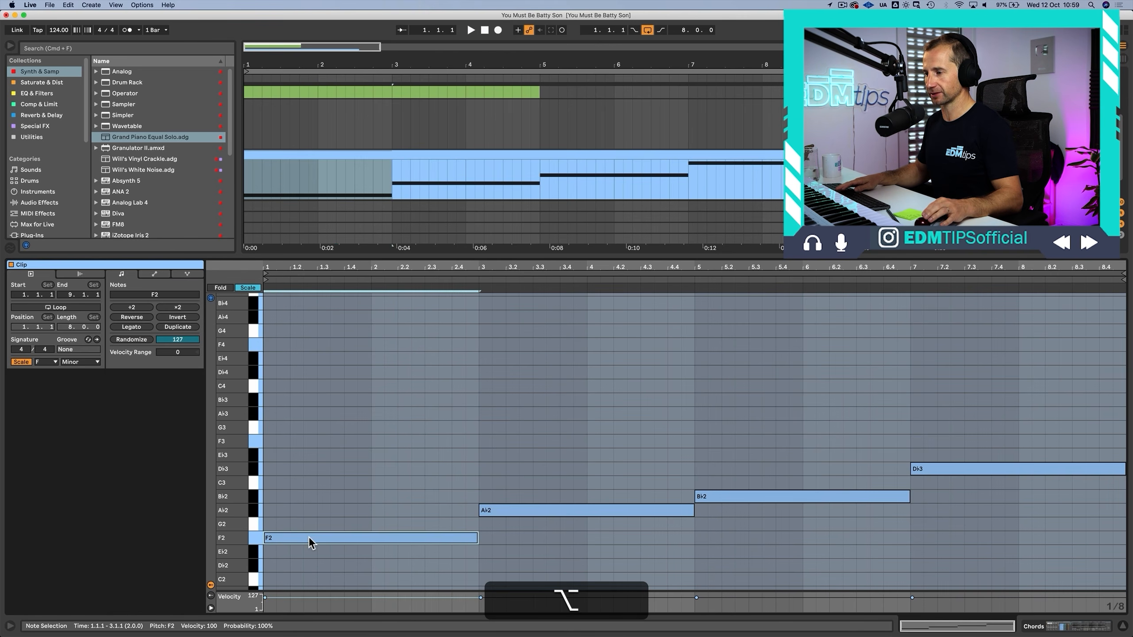
{"action": "left_click_drag", "start_coordinate": [308, 537], "coordinate": [311, 510]}
{"action": "left_click_drag", "start_coordinate": [310, 511], "coordinate": [308, 483]}
{"action": "left_click_drag", "start_coordinate": [517, 511], "coordinate": [519, 453]}
{"action": "left_click_drag", "start_coordinate": [724, 494], "coordinate": [731, 443]}
{"action": "left_click_drag", "start_coordinate": [946, 468], "coordinate": [945, 442]}
{"action": "left_click_drag", "start_coordinate": [944, 443], "coordinate": [944, 414]}
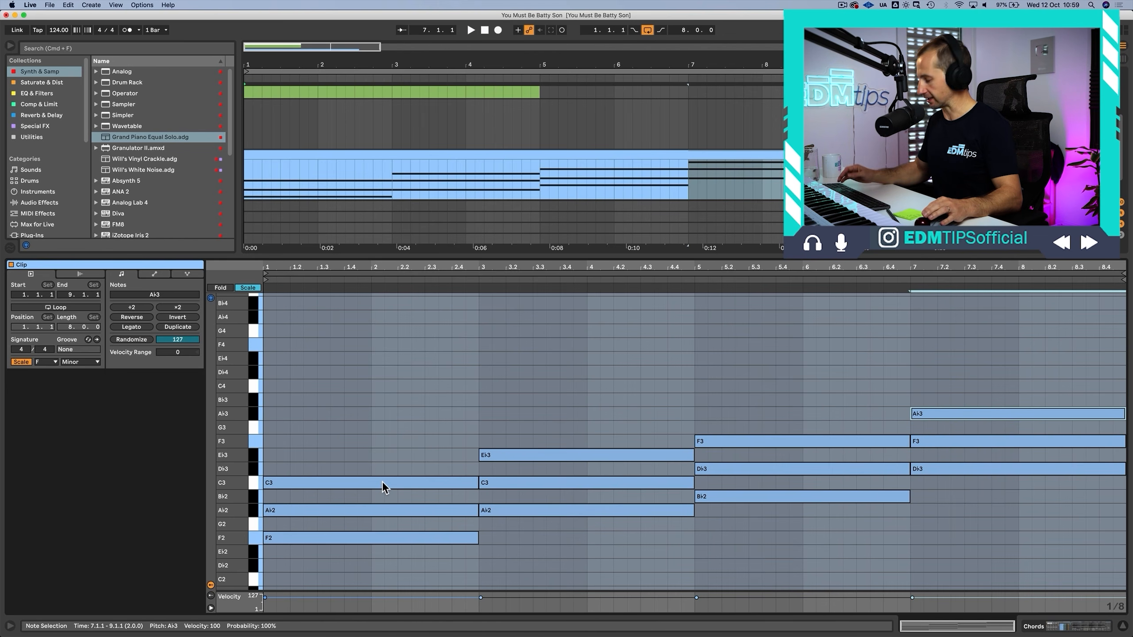
Step: Add sevenths on top of the four chords by copying their highest notes to E♭3, G3, A♭3 and C4
{"action": "left_click_drag", "start_coordinate": [383, 482], "coordinate": [384, 452]}
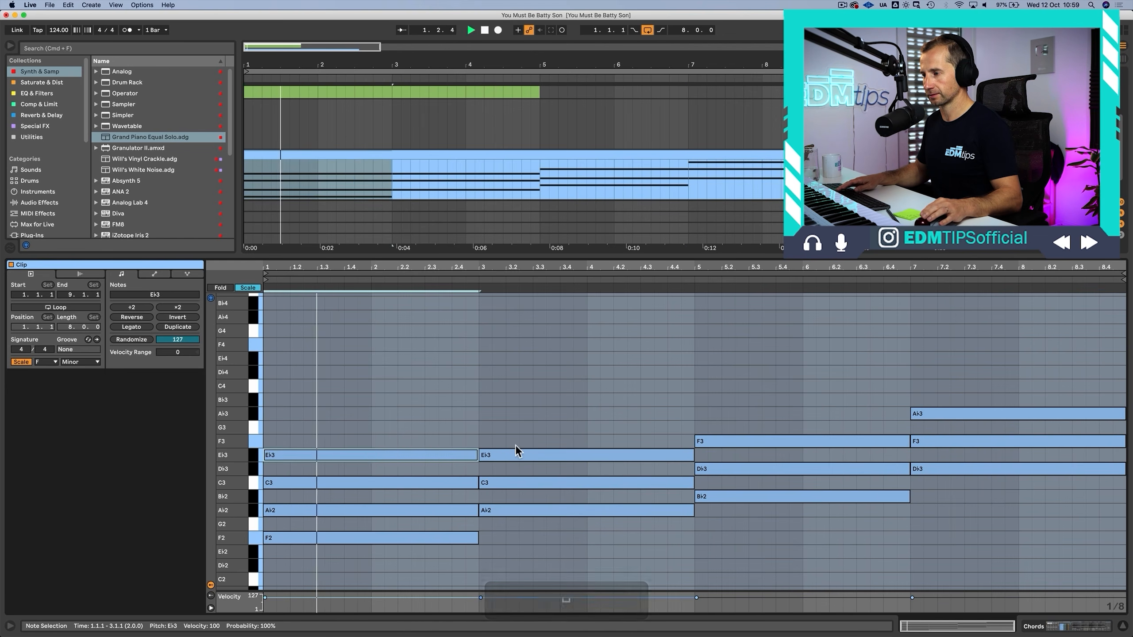
{"action": "left_click_drag", "start_coordinate": [516, 450], "coordinate": [516, 424]}
{"action": "left_click_drag", "start_coordinate": [723, 442], "coordinate": [722, 415]}
{"action": "left_click_drag", "start_coordinate": [931, 414], "coordinate": [932, 386]}
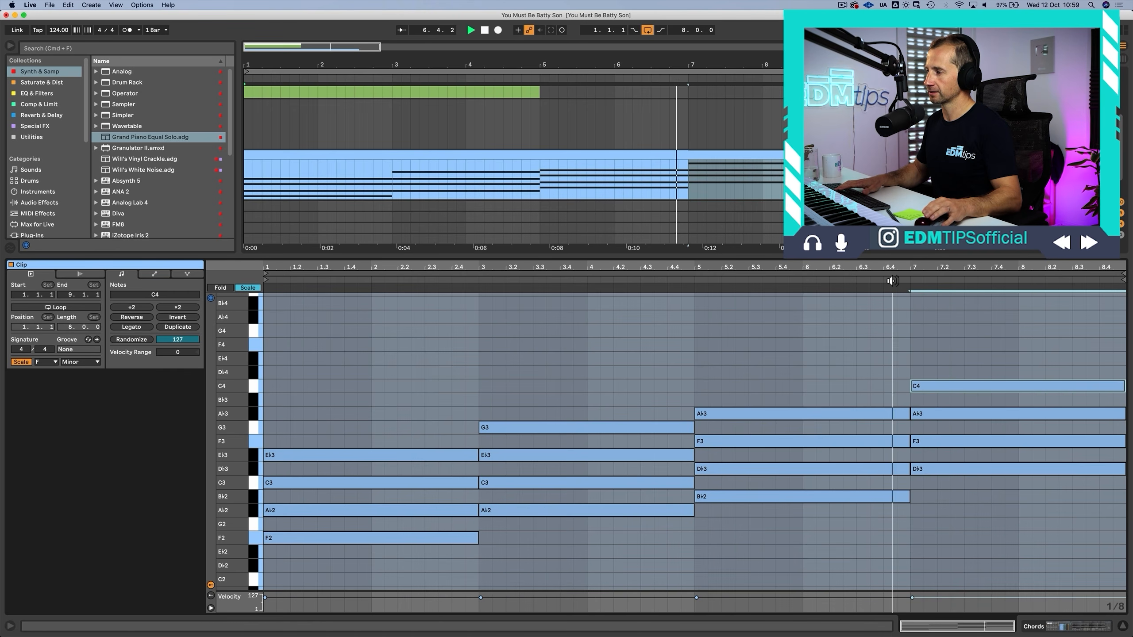
Step: Play back the seventh-chord progression in the Chords clip
{"action": "left_click", "coordinate": [892, 280]}
{"action": "key", "text": "space"}
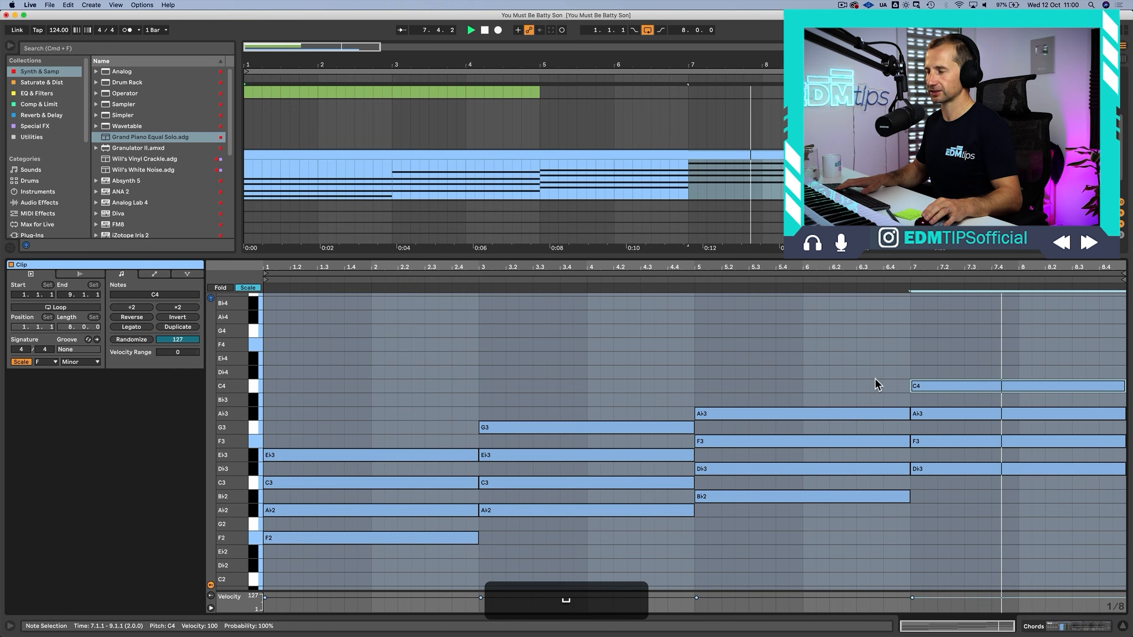
{"action": "key", "text": "space"}
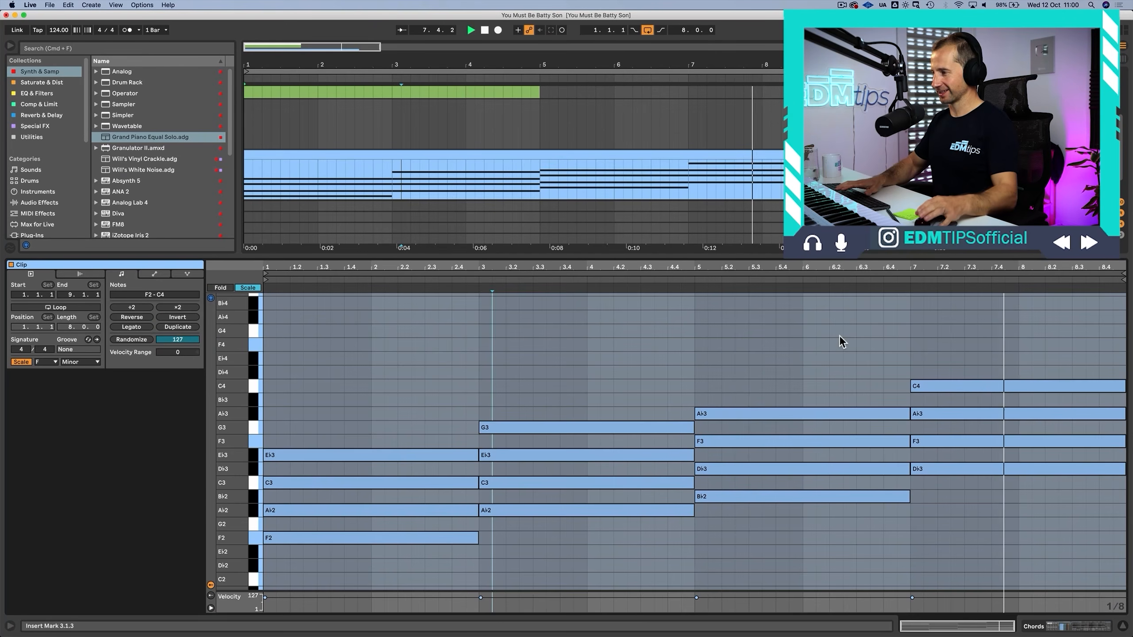
Step: Invert the last three chords by lowering their top notes an octave to G2 and A♭2, plus C3 and A♭2 in the fourth, and play them
{"action": "key", "text": "space"}
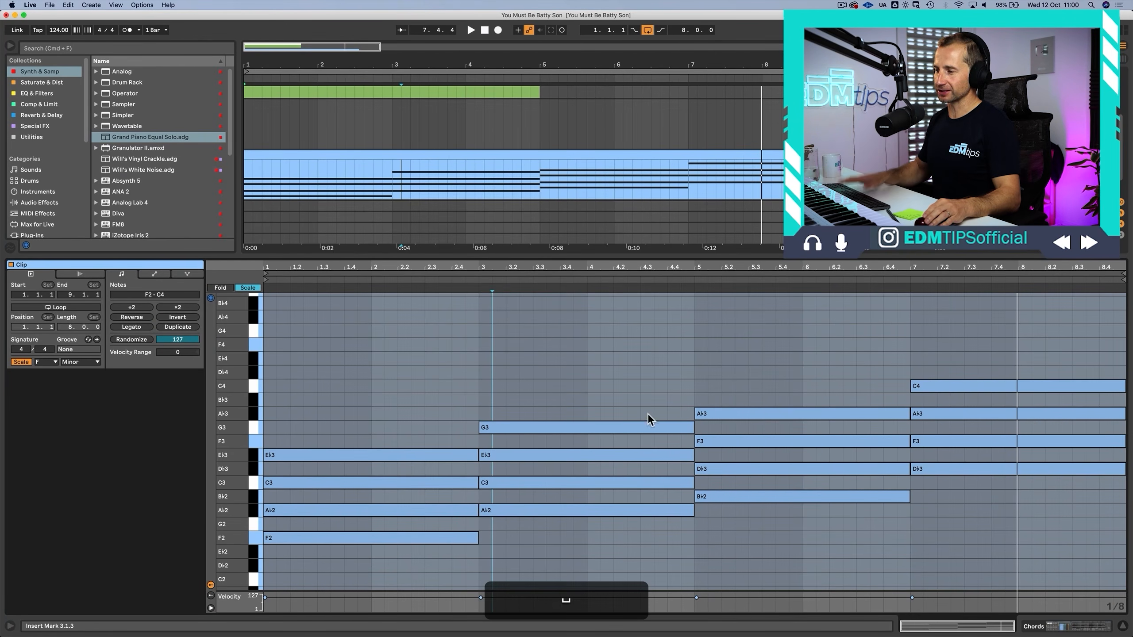
{"action": "left_click", "coordinate": [574, 428]}
{"action": "key", "text": "shift+Down"}
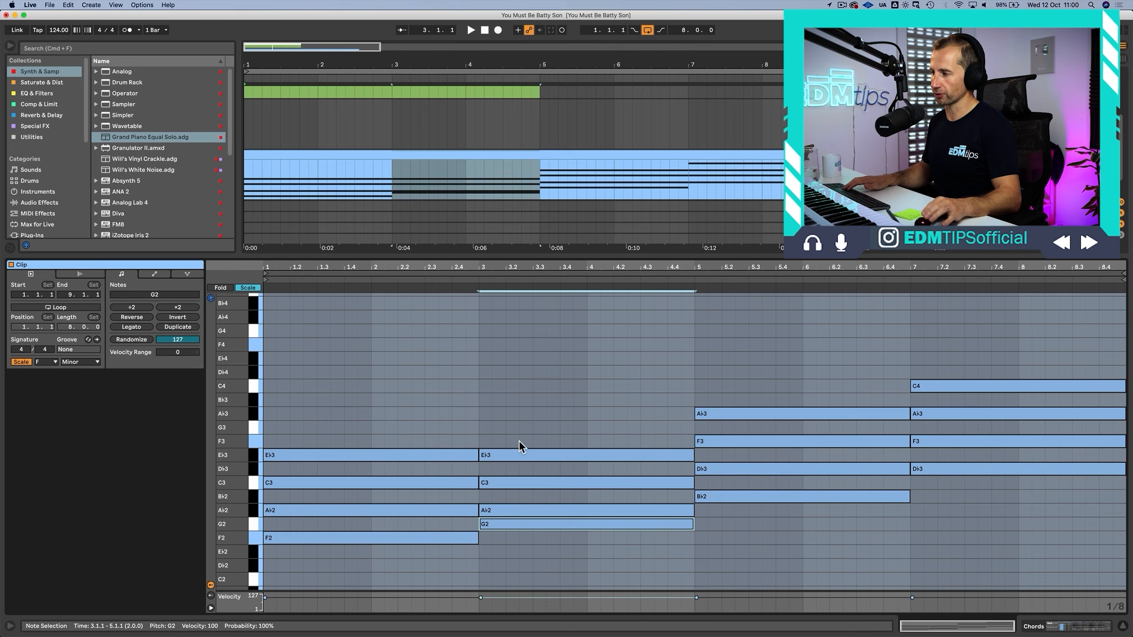
{"action": "left_click", "coordinate": [715, 414]}
{"action": "key", "text": "shift+Down"}
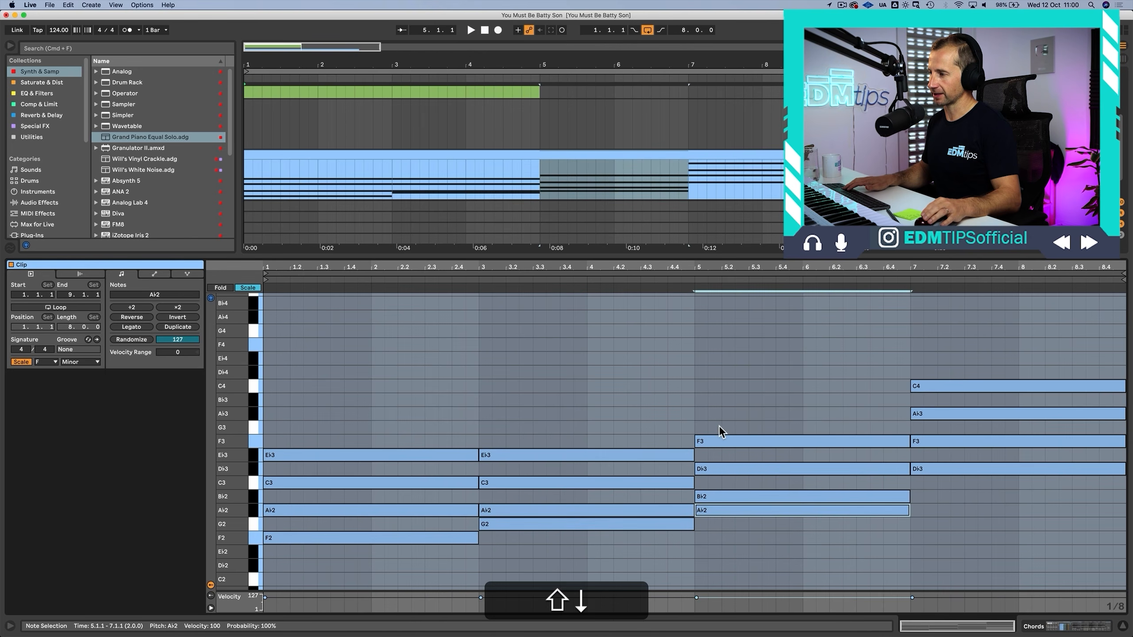
{"action": "left_click", "coordinate": [963, 385]}
{"action": "key", "text": "shift+Down"}
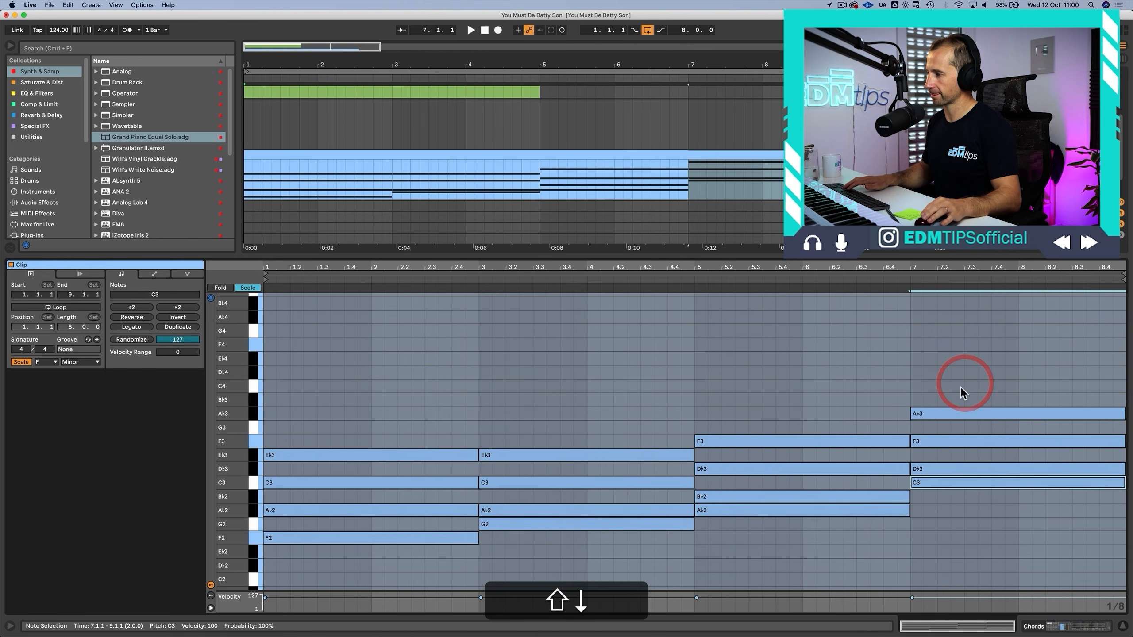
{"action": "left_click", "coordinate": [952, 419]}
{"action": "key", "text": "shift+Down"}
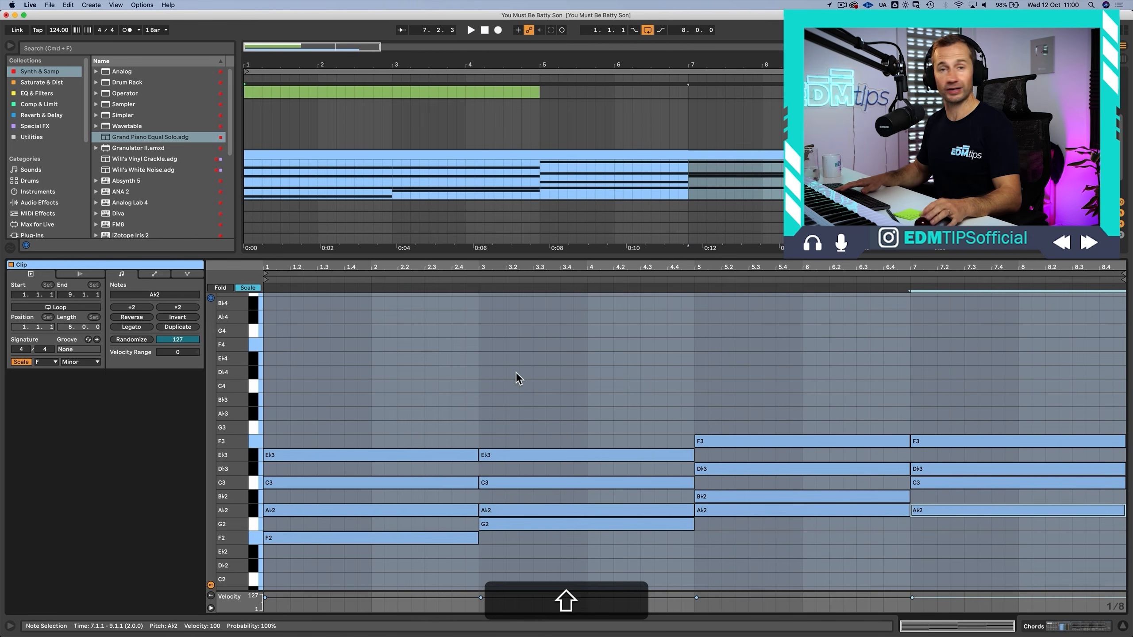
{"action": "key", "text": "space"}
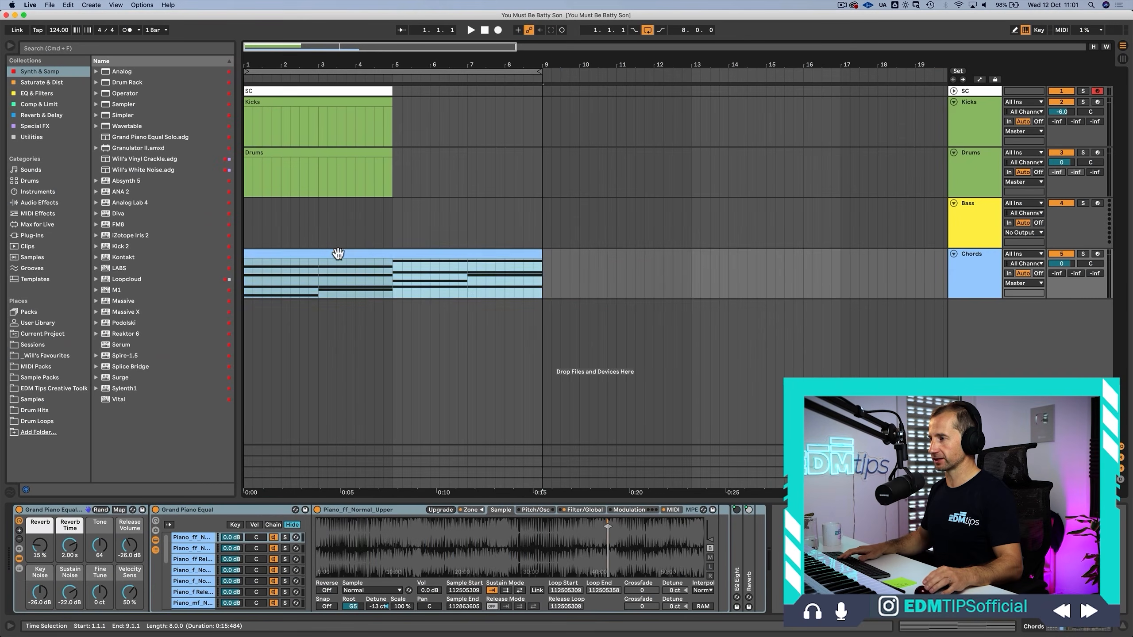
Step: Move the Chords clip to start at bar 9 and check the first chord's root note in it
{"action": "left_click_drag", "start_coordinate": [339, 253], "coordinate": [616, 263]}
{"action": "double_click", "coordinate": [603, 255]}
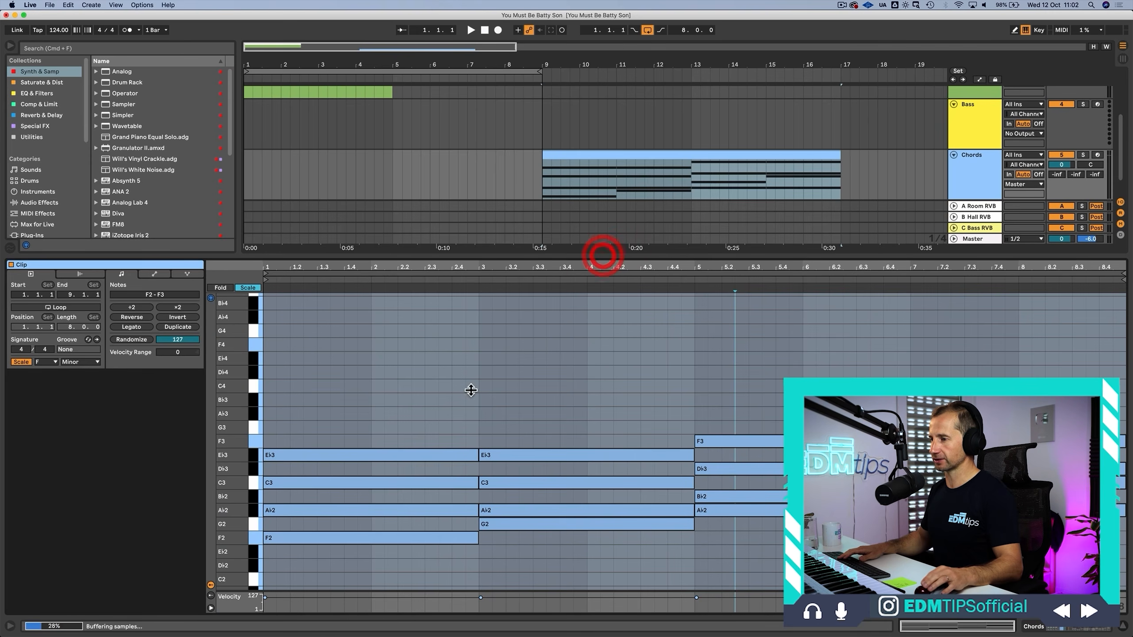
{"action": "left_click", "coordinate": [311, 538]}
{"action": "key", "text": "shift+Tab"}
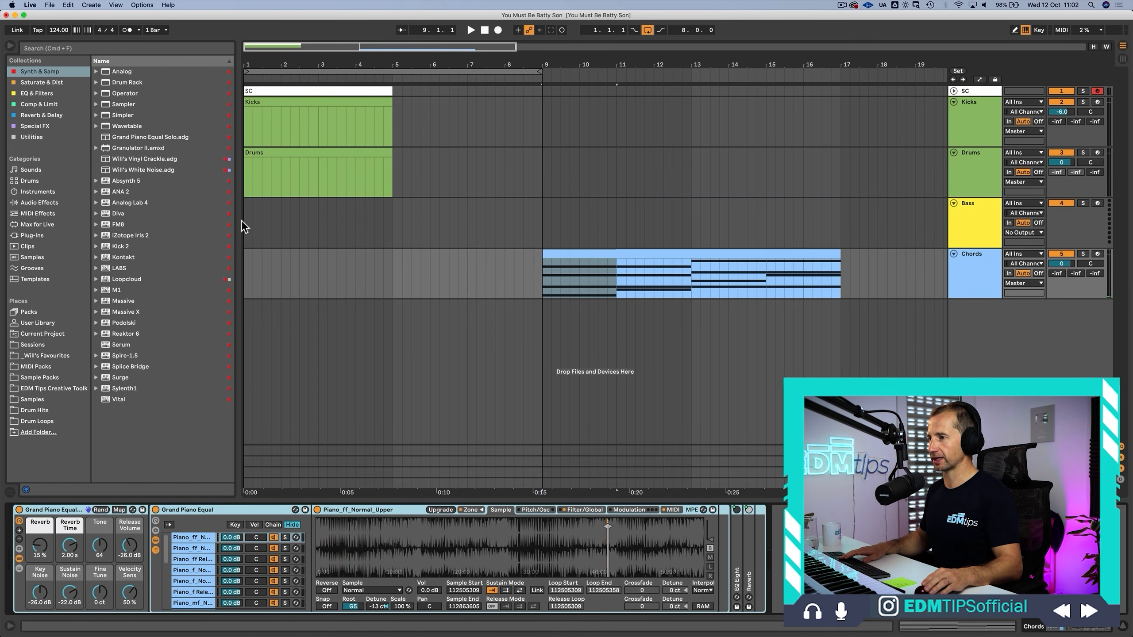
Step: Create an empty four-bar MIDI clip on the Bass track, spanning bars 1 to 5
{"action": "left_click_drag", "start_coordinate": [244, 227], "coordinate": [394, 225]}
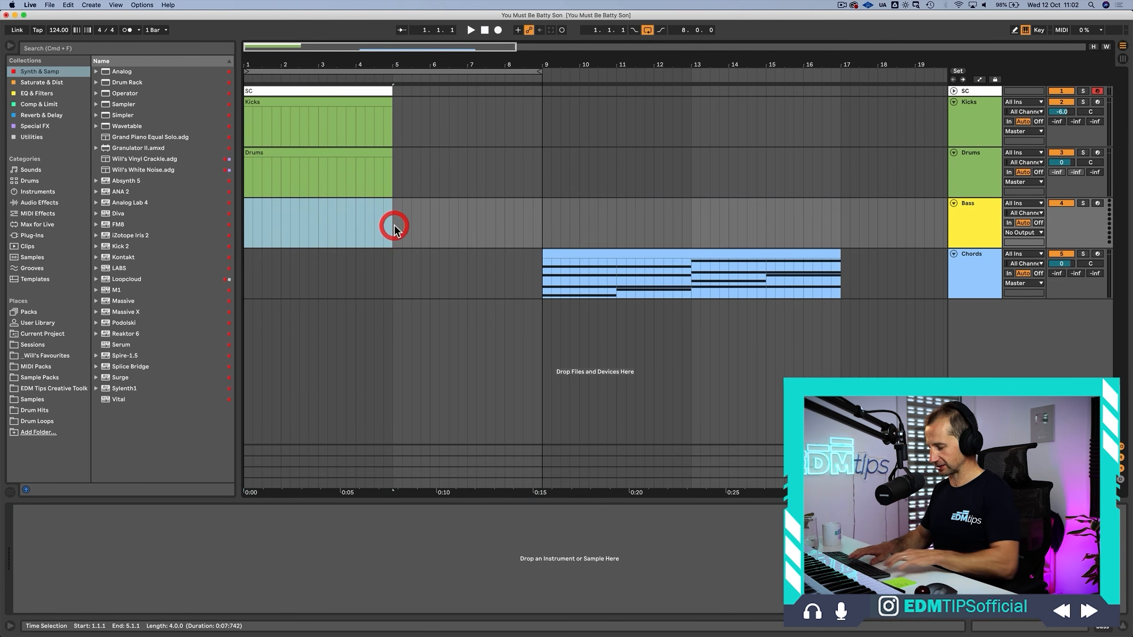
{"action": "key", "text": "super+shift+m"}
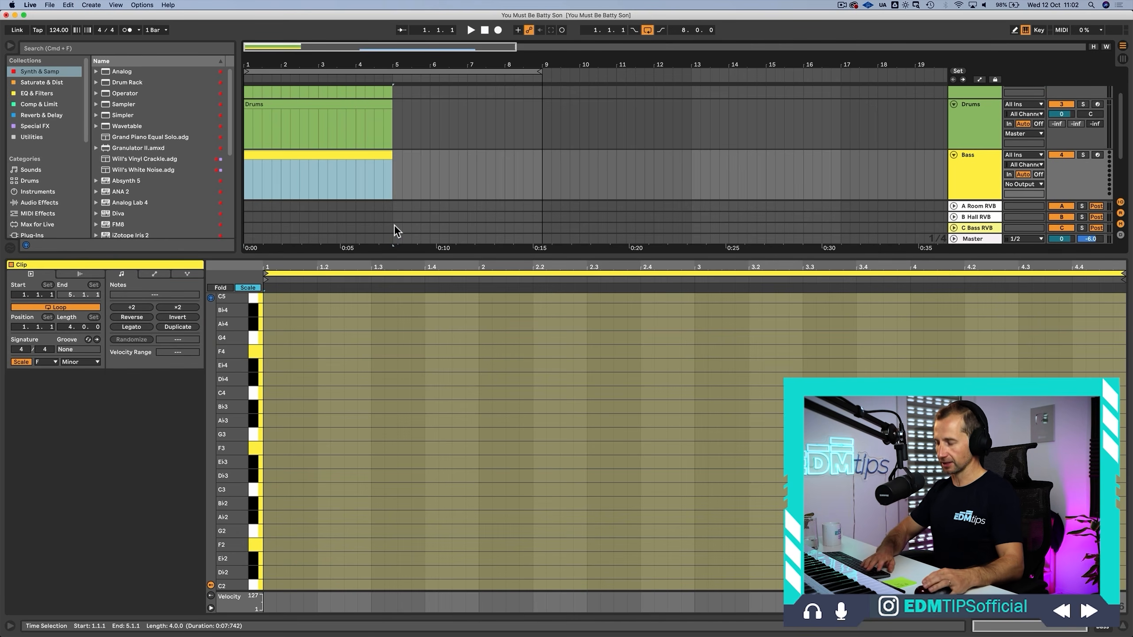
{"action": "key", "text": "shift+Tab"}
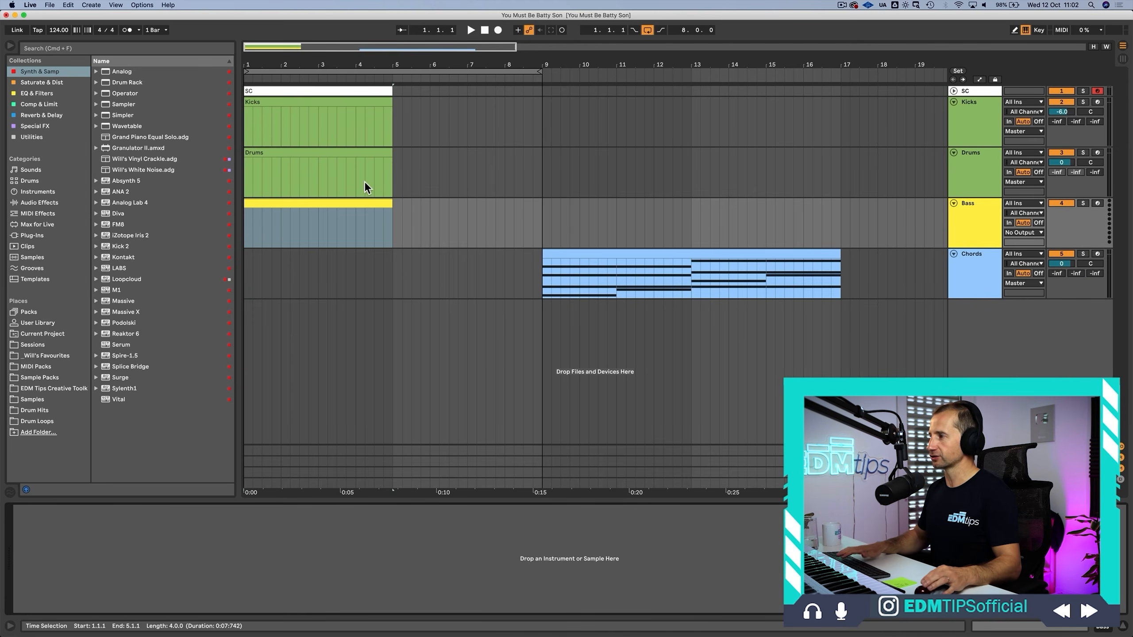
Step: Load the Wavetable instrument from the Synth & Samp collection onto the Bass track
{"action": "left_click", "coordinate": [39, 73]}
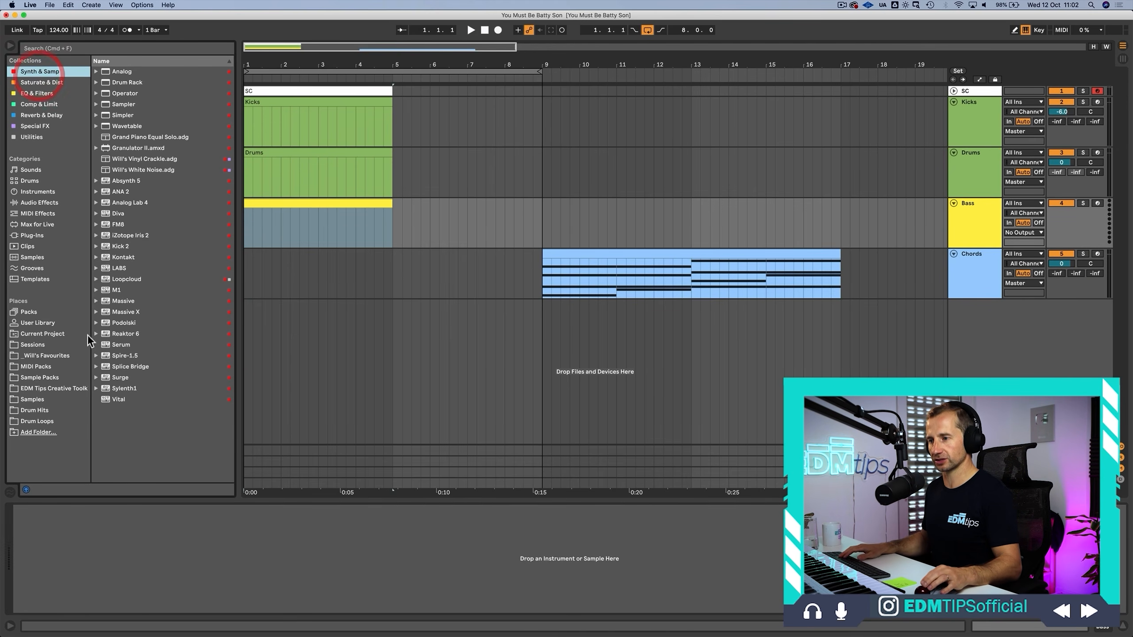
{"action": "left_click", "coordinate": [119, 385]}
{"action": "key", "text": "Up"}
{"action": "key", "text": "Up"}
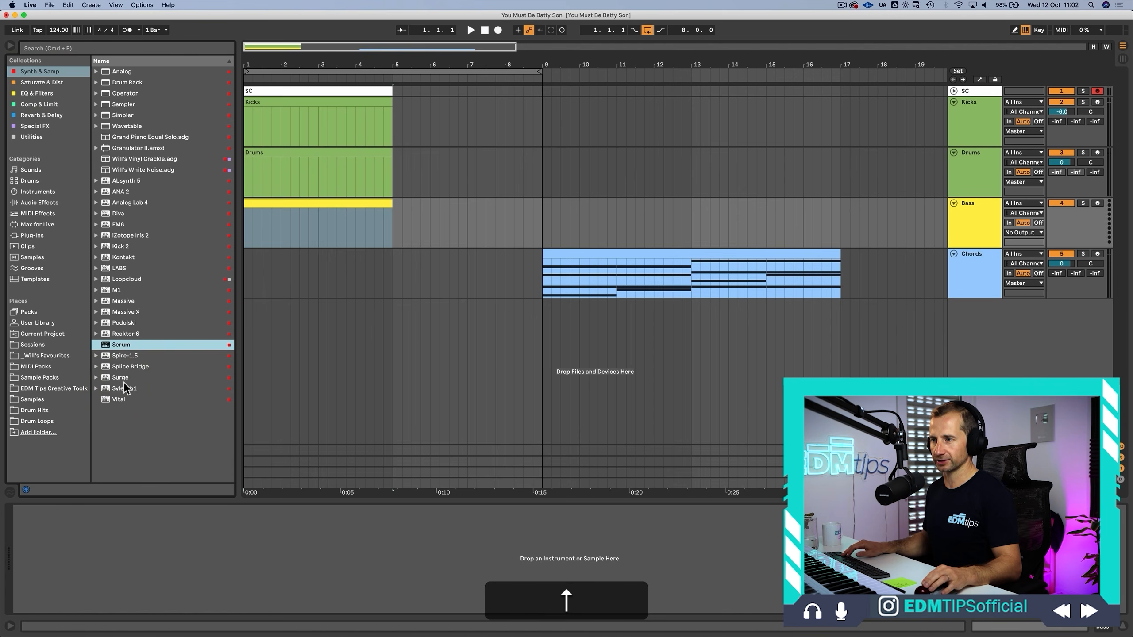
{"action": "key", "text": "Down"}
{"action": "left_click_drag", "start_coordinate": [122, 125], "coordinate": [223, 151]}
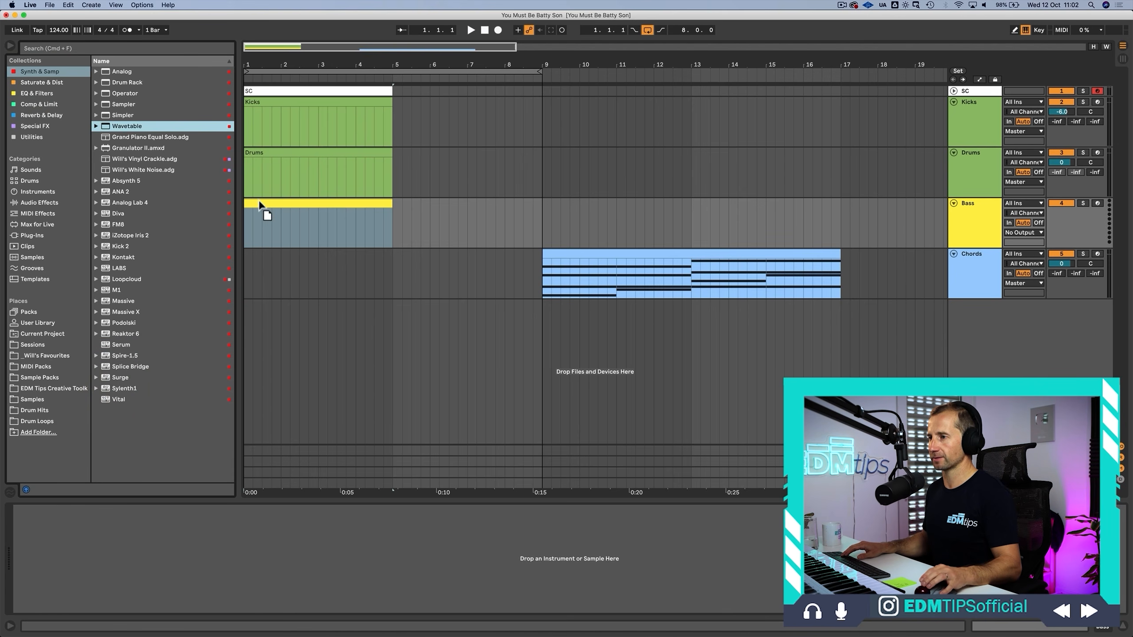
{"action": "left_click_drag", "start_coordinate": [259, 203], "coordinate": [260, 202]}
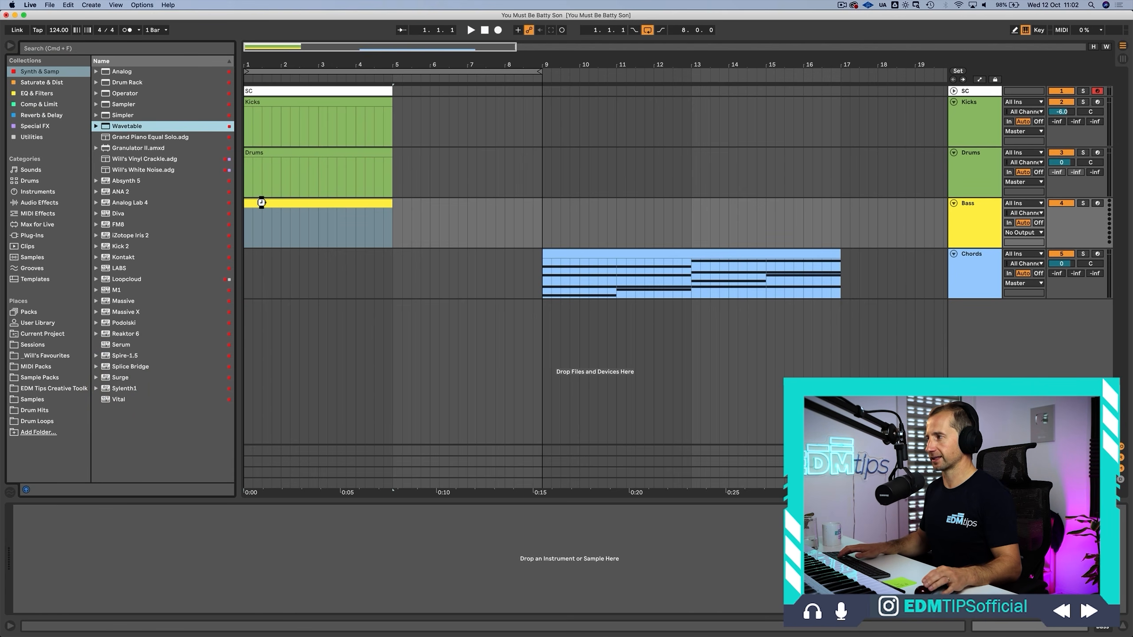
Step: Enter four consecutive sixteenth notes at F1 on the first beat of the Bass clip
{"action": "double_click", "coordinate": [261, 203]}
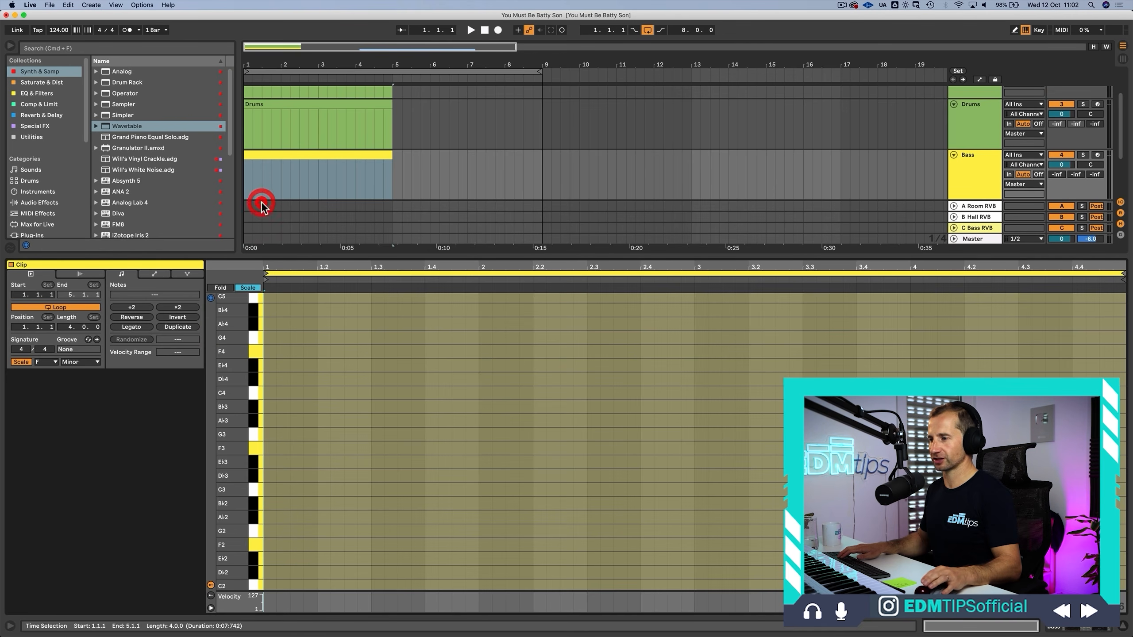
{"action": "double_click", "coordinate": [268, 448]}
{"action": "key", "text": "shift+Down"}
{"action": "key", "text": "shift+Down"}
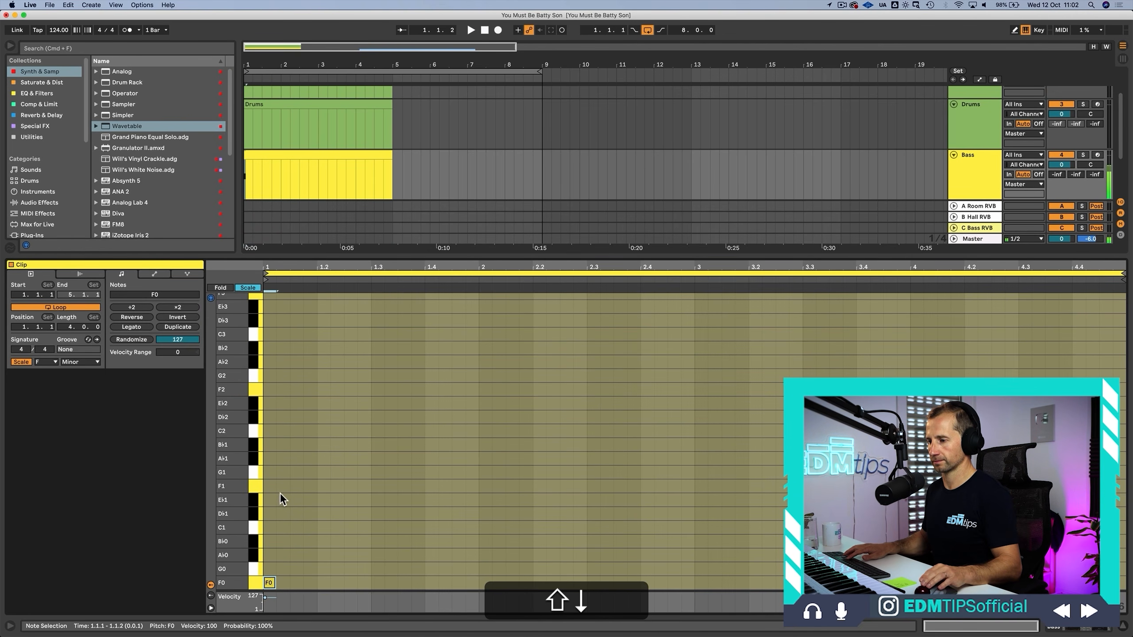
{"action": "key", "text": "shift+Up"}
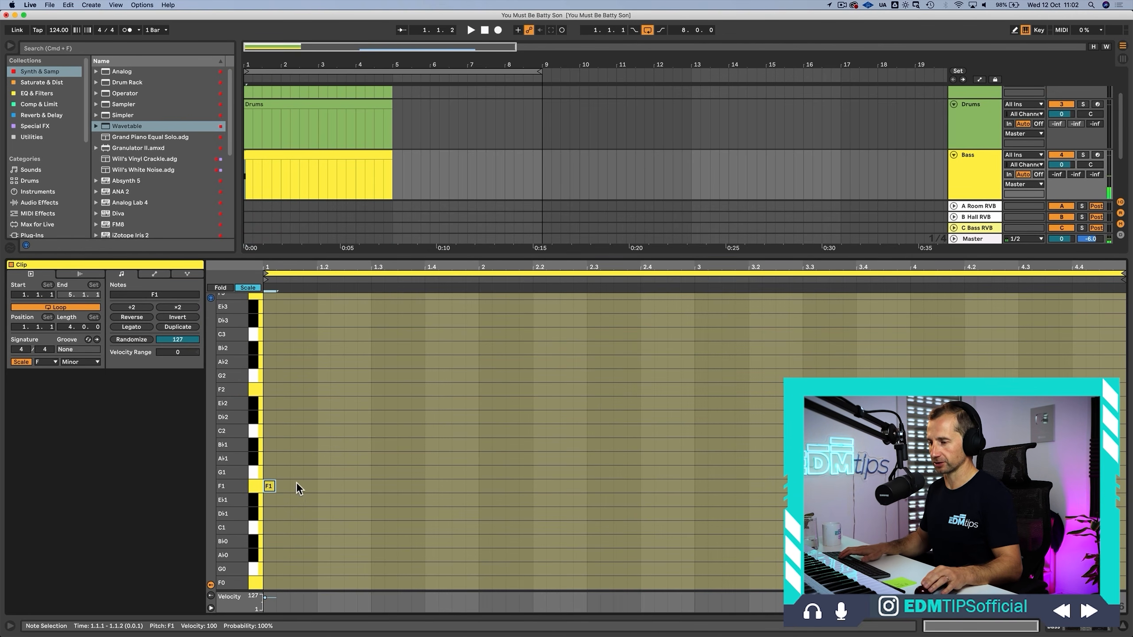
{"action": "key", "text": "space"}
{"action": "key", "text": "space"}
{"action": "double_click", "coordinate": [284, 486]}
{"action": "double_click", "coordinate": [296, 486]}
{"action": "double_click", "coordinate": [315, 484]}
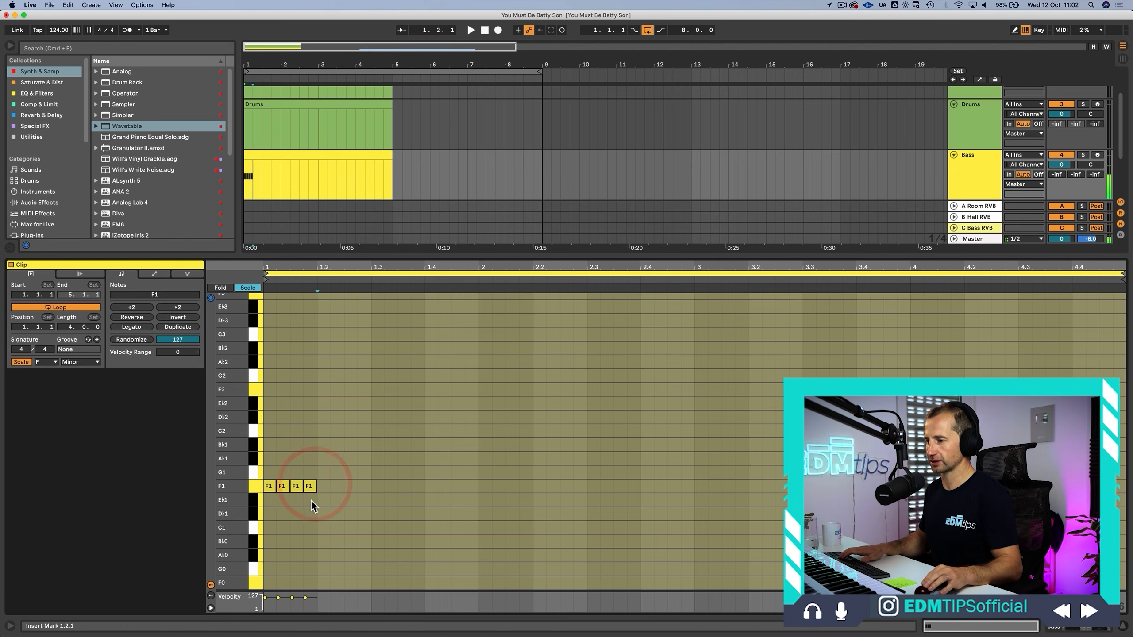
Step: Duplicate the four F1 notes repeatedly until they fill all four bars of the Bass clip, and start playback
{"action": "left_click_drag", "start_coordinate": [312, 502], "coordinate": [264, 479]}
{"action": "key", "text": "super+d"}
{"action": "key", "text": "super+d"}
{"action": "key", "text": "super+d"}
{"action": "key", "text": "super+d"}
{"action": "key", "text": "super+d"}
{"action": "key", "text": "super+d"}
{"action": "key", "text": "super+d"}
{"action": "key", "text": "super+d"}
{"action": "key", "text": "super+d"}
{"action": "key", "text": "super+d"}
{"action": "key", "text": "super+d"}
{"action": "key", "text": "super+d"}
{"action": "key", "text": "super+d"}
{"action": "key", "text": "super+d"}
{"action": "key", "text": "super+d"}
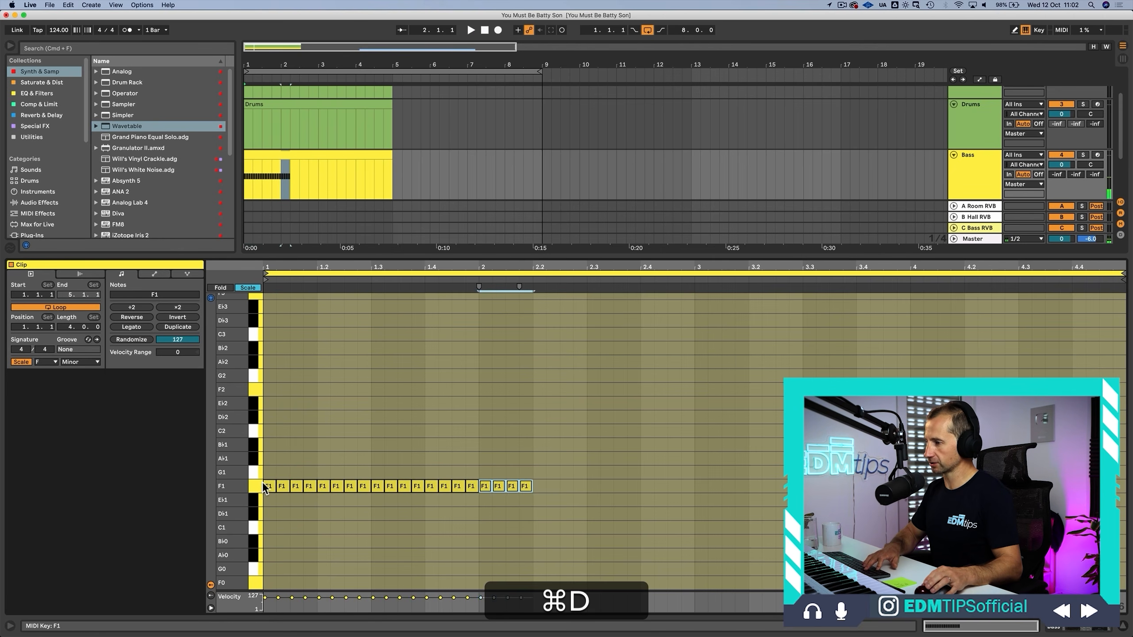
{"action": "key", "text": "space"}
{"action": "key", "text": "space"}
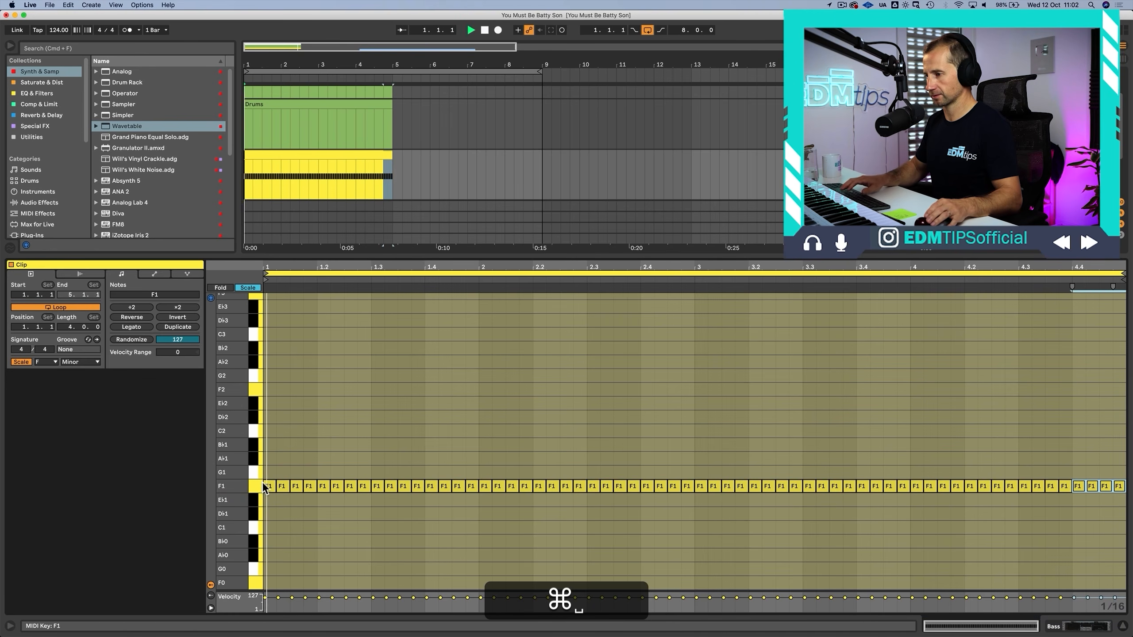
Step: Transpose the bass notes at 1.1.3, 1.2.2, 1.3.3 and 1.4.2 up one octave to F2, auditioning the pattern in between
{"action": "left_click", "coordinate": [305, 472]}
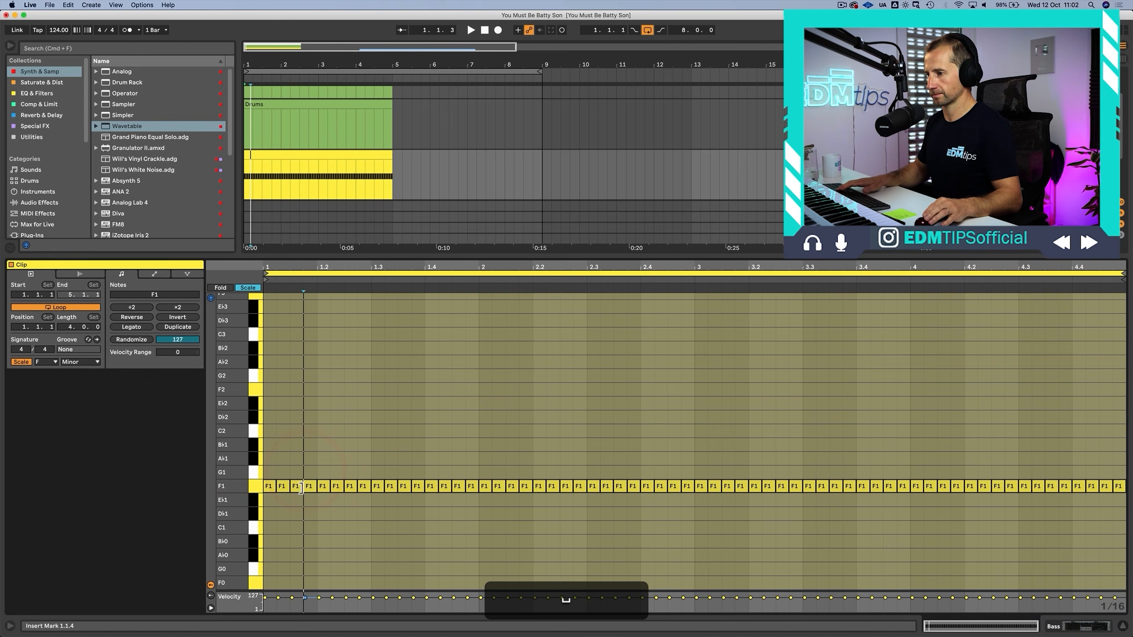
{"action": "left_click", "coordinate": [296, 485]}
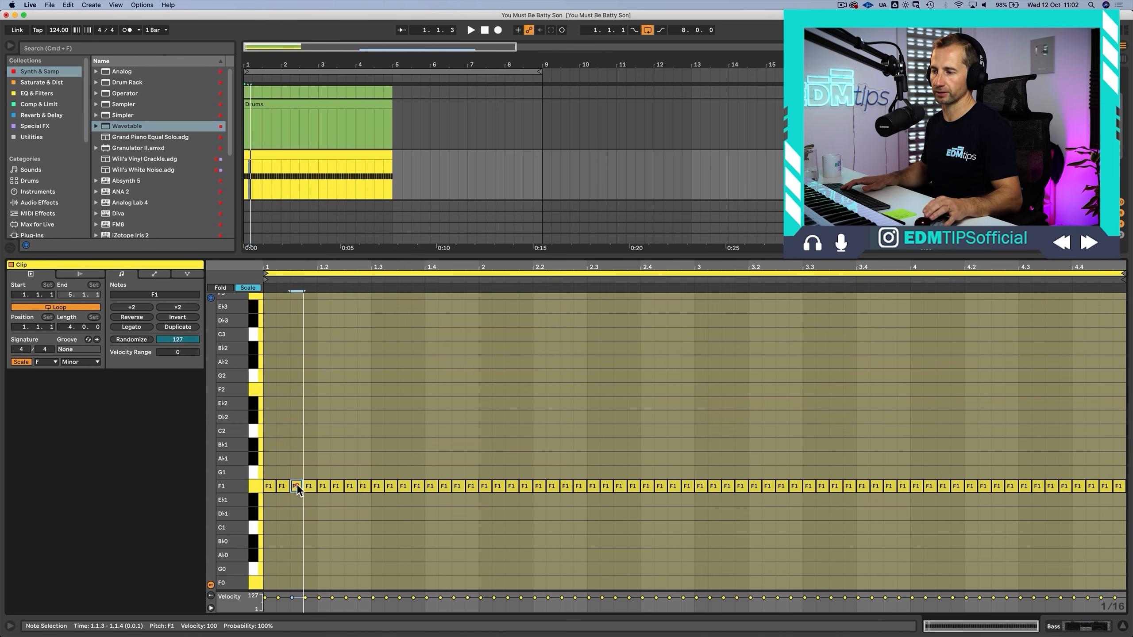
{"action": "key", "text": "shift+Up"}
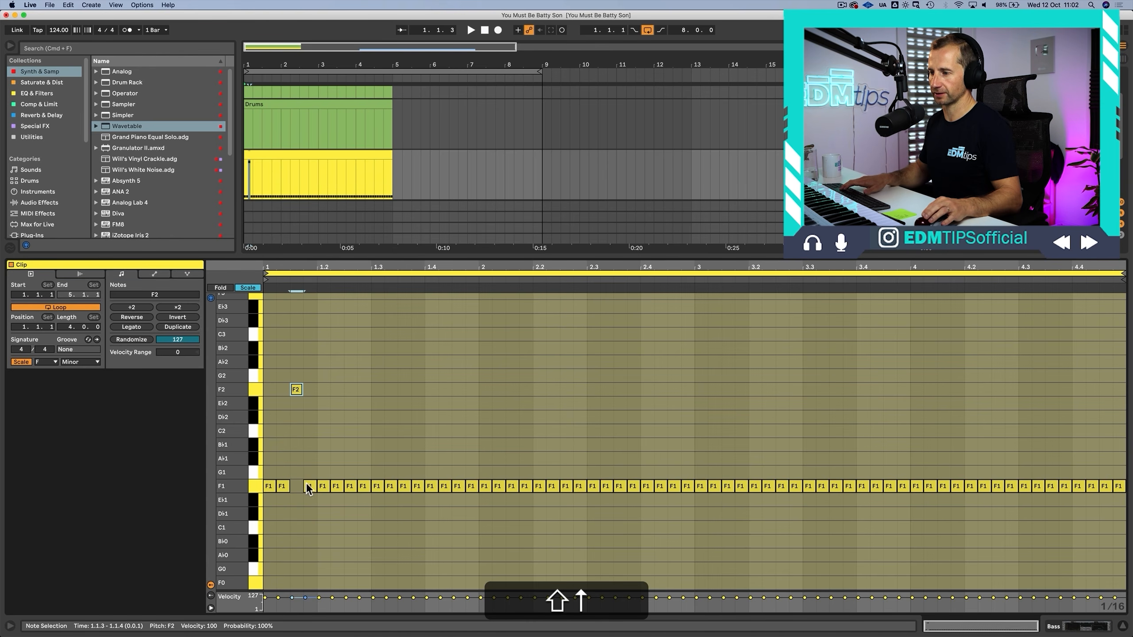
{"action": "key", "text": "space"}
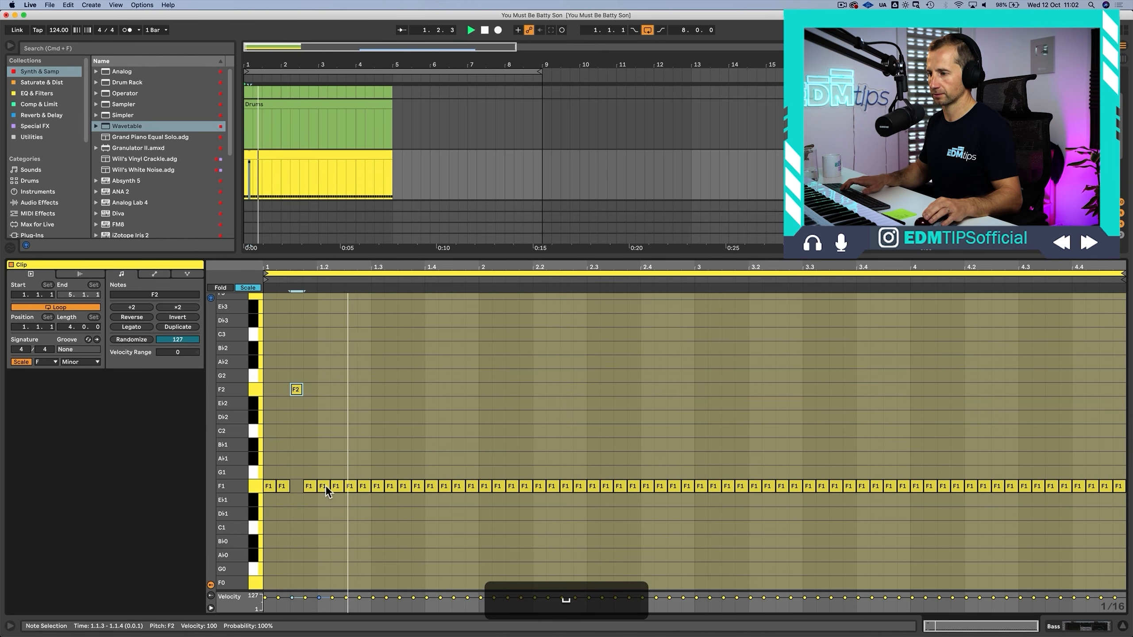
{"action": "key", "text": "space"}
{"action": "left_click", "coordinate": [335, 486]}
{"action": "key", "text": "space"}
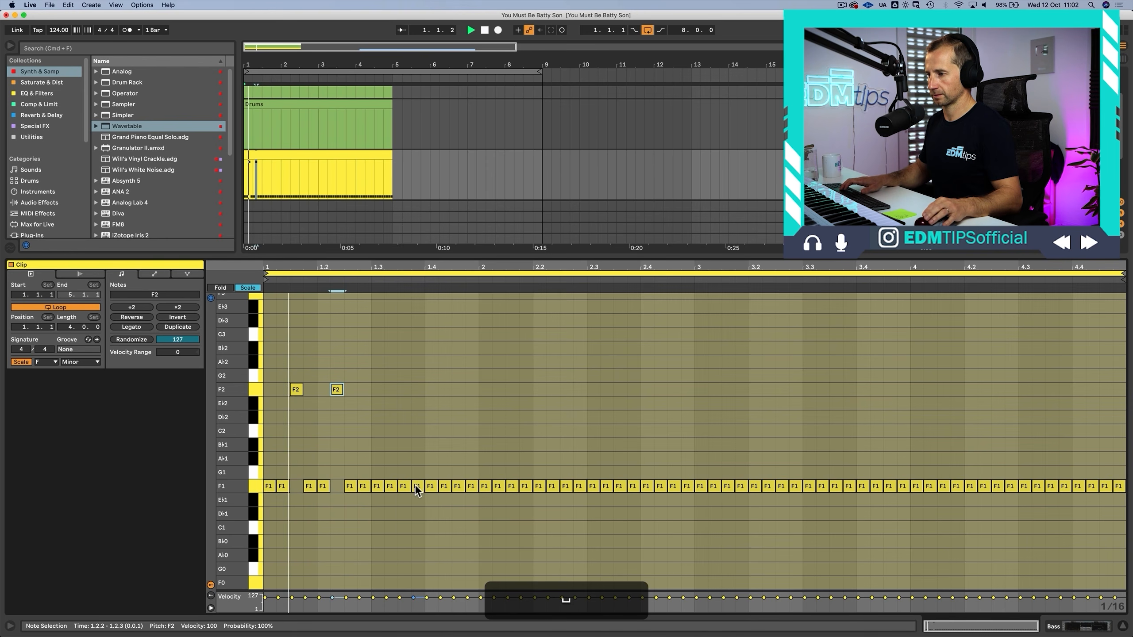
{"action": "key", "text": "space"}
{"action": "left_click", "coordinate": [403, 486]}
{"action": "key", "text": "shift+Up"}
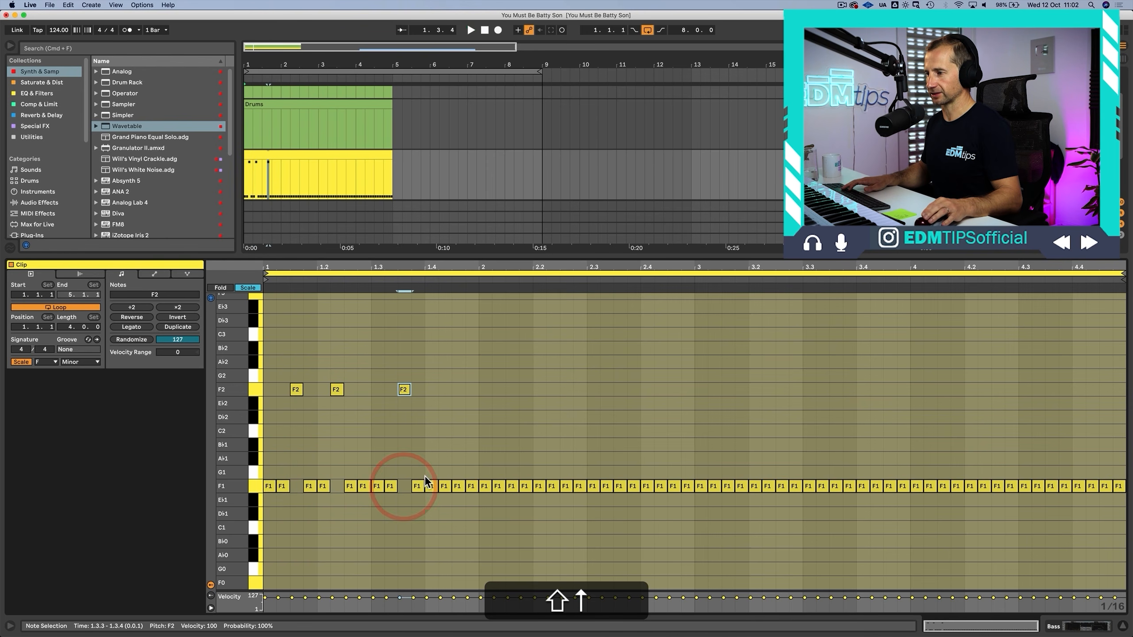
{"action": "left_click", "coordinate": [448, 484]}
{"action": "key", "text": "shift+Up"}
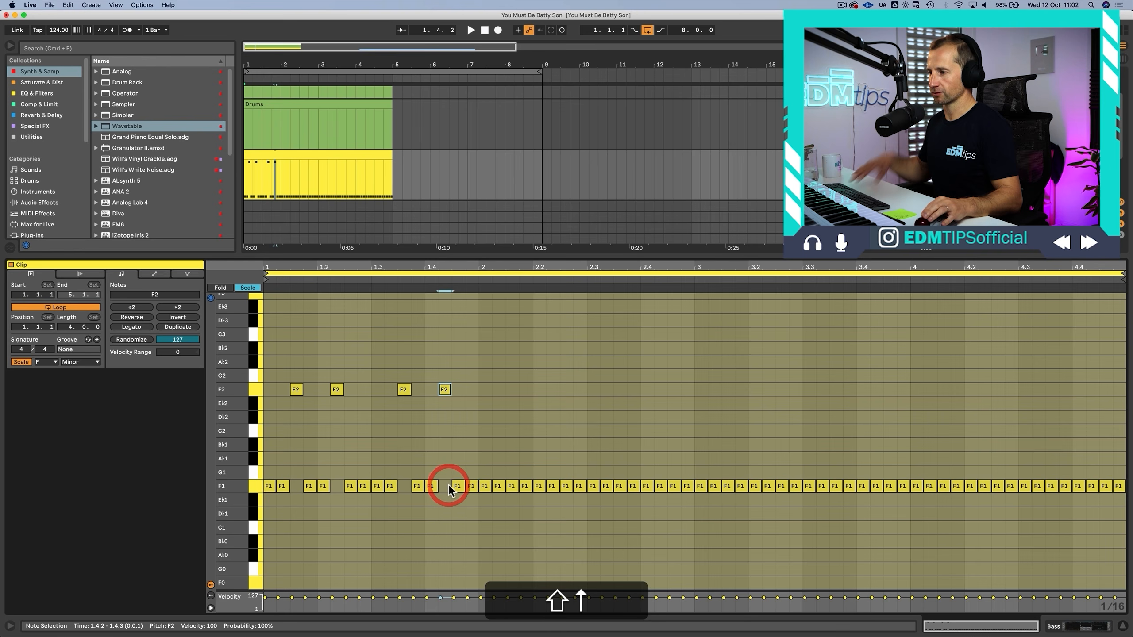
Step: Delete all bass notes from bar 2 to the end of the clip
{"action": "left_click", "coordinate": [476, 372]}
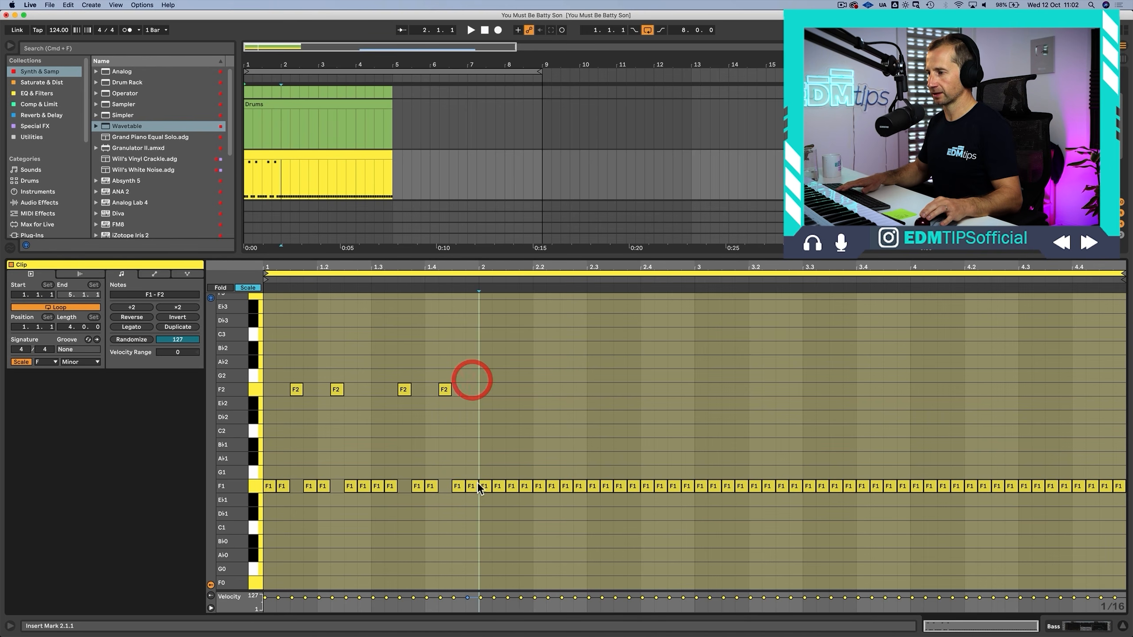
{"action": "left_click_drag", "start_coordinate": [483, 472], "coordinate": [1053, 531]}
{"action": "key", "text": "BackSpace"}
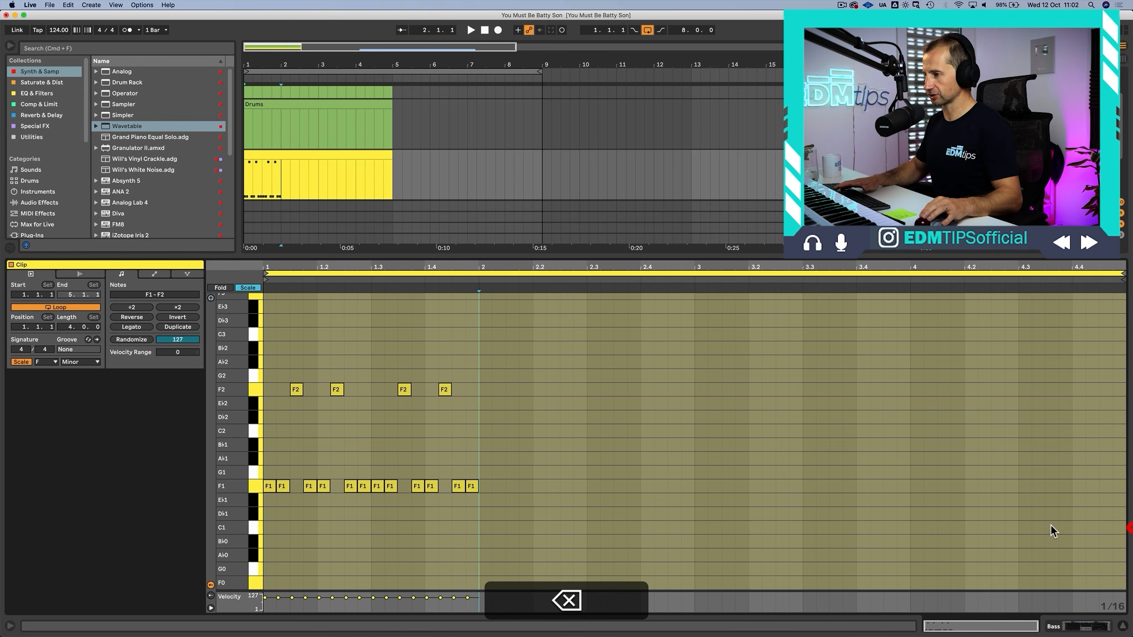
Step: Duplicate the one-bar octave bass pattern across bars 2 to 4 and play it back
{"action": "key", "text": "super+a"}
{"action": "key", "text": "super+d"}
{"action": "key", "text": "super+d"}
{"action": "key", "text": "super+d"}
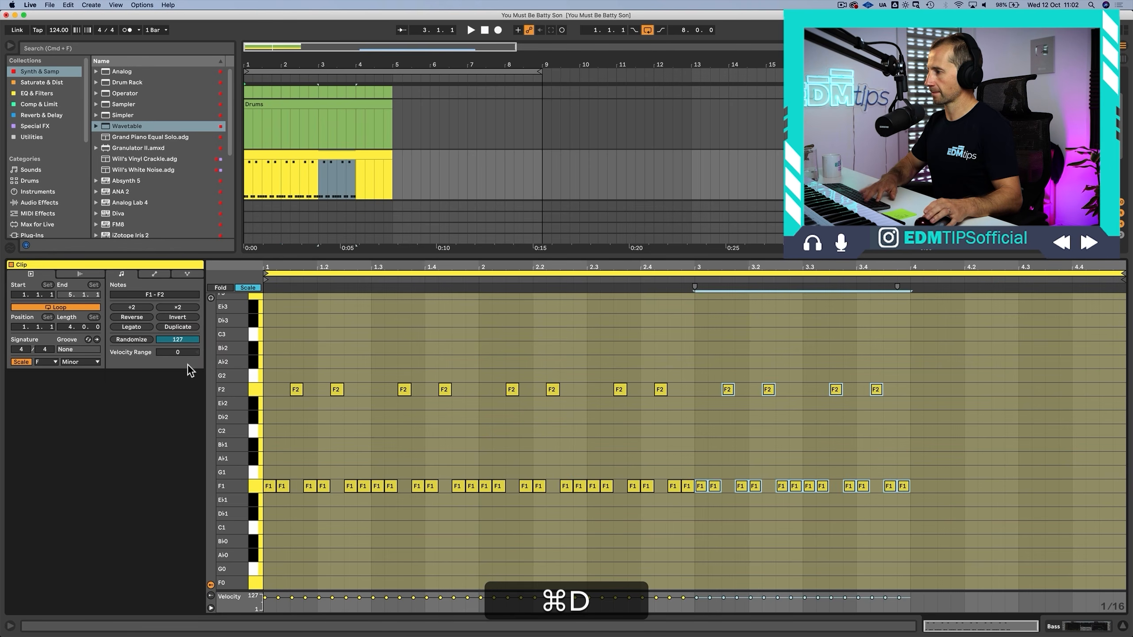
{"action": "key", "text": "space"}
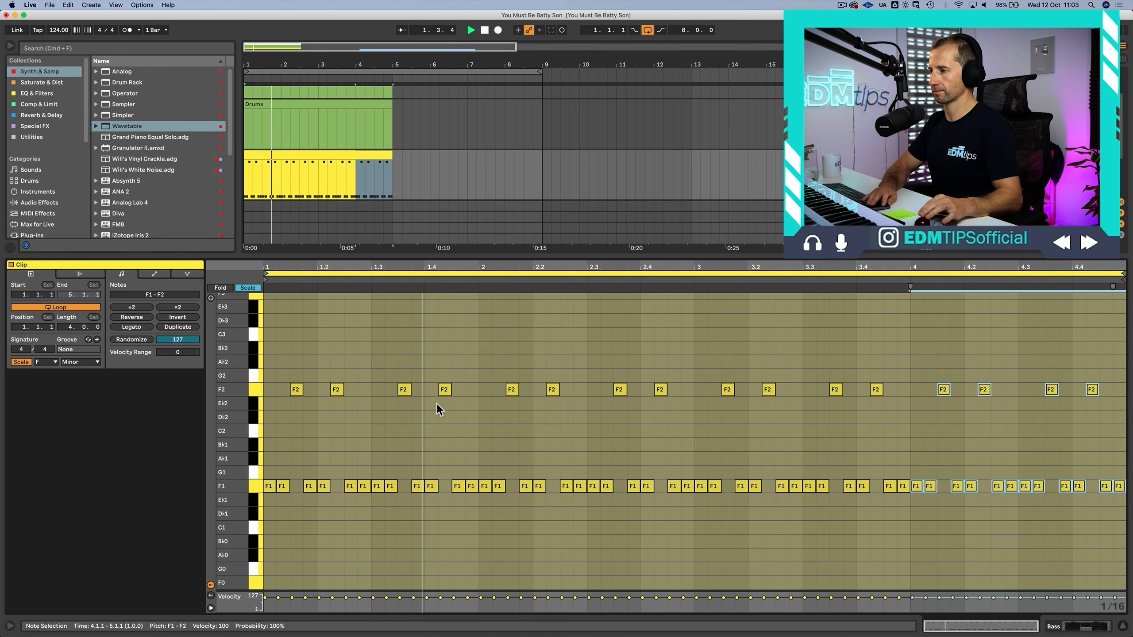
Step: Set Wavetable's Osc 1 position to 68 % for a saw shape, with amp envelope attack at 0.00 ms and sustain at -inf dB
{"action": "key", "text": "shift+Tab"}
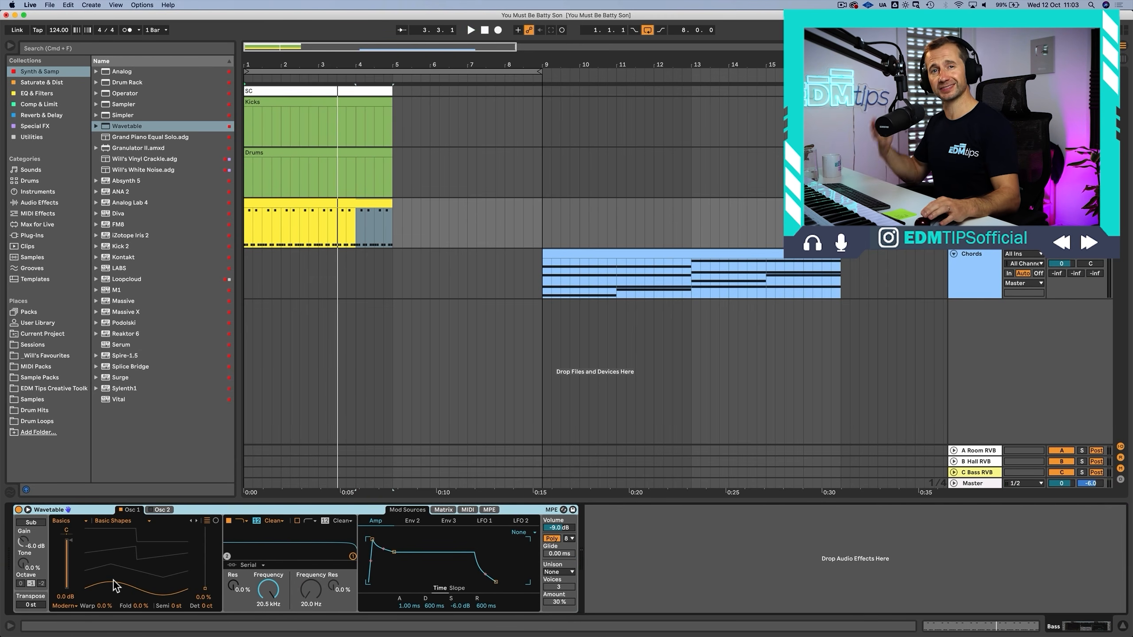
{"action": "left_click_drag", "start_coordinate": [114, 580], "coordinate": [114, 554]}
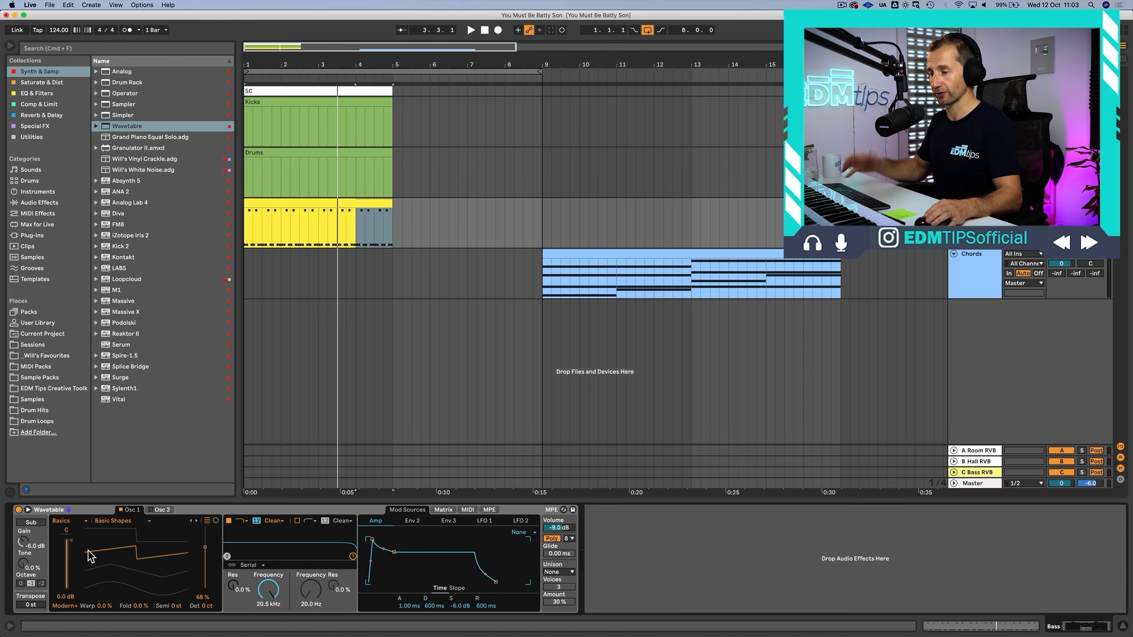
{"action": "left_click_drag", "start_coordinate": [372, 541], "coordinate": [367, 539]}
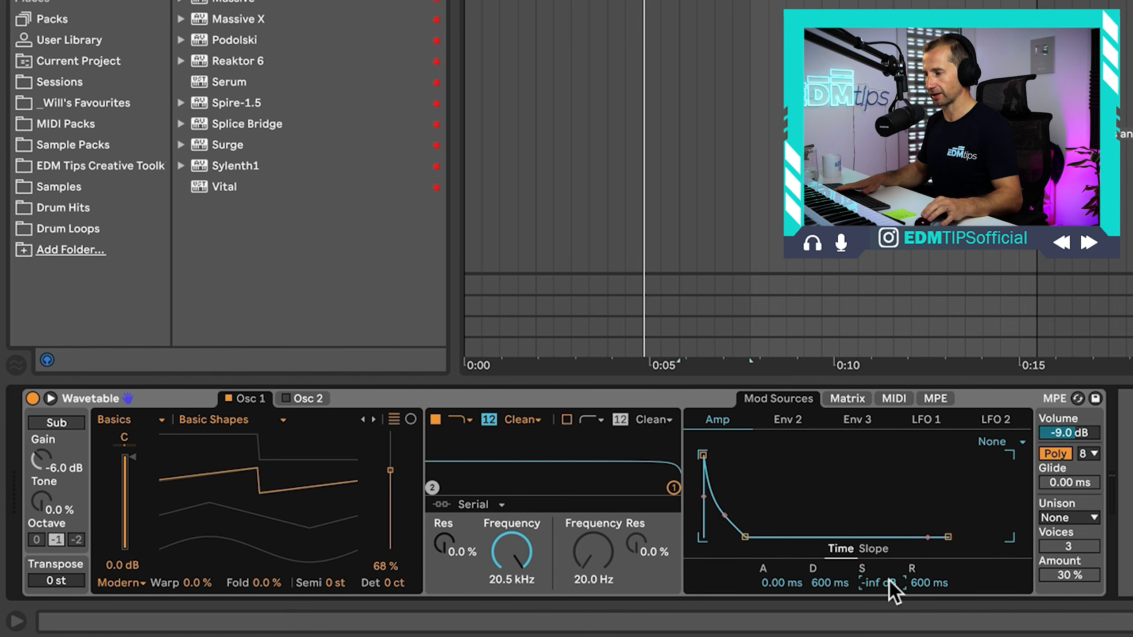
Step: Switch Wavetable to Mono, shorten the amp envelope decay to 281 ms, and lower the filter 1 frequency to 67.1 Hz
{"action": "left_click", "coordinate": [1056, 454]}
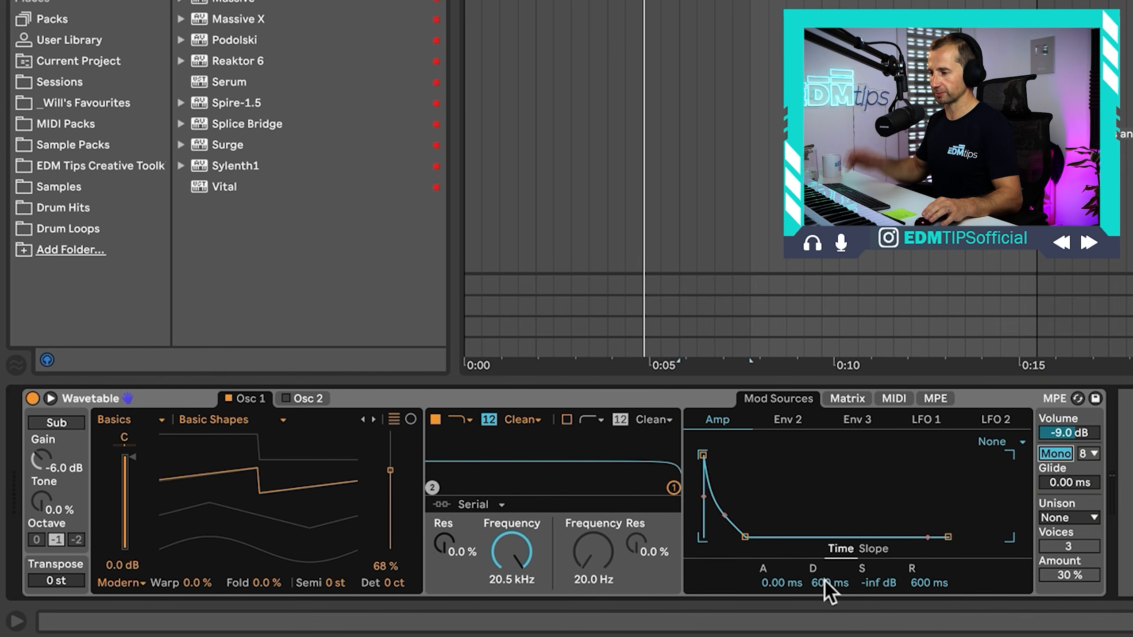
{"action": "left_click_drag", "start_coordinate": [825, 581], "coordinate": [825, 611]}
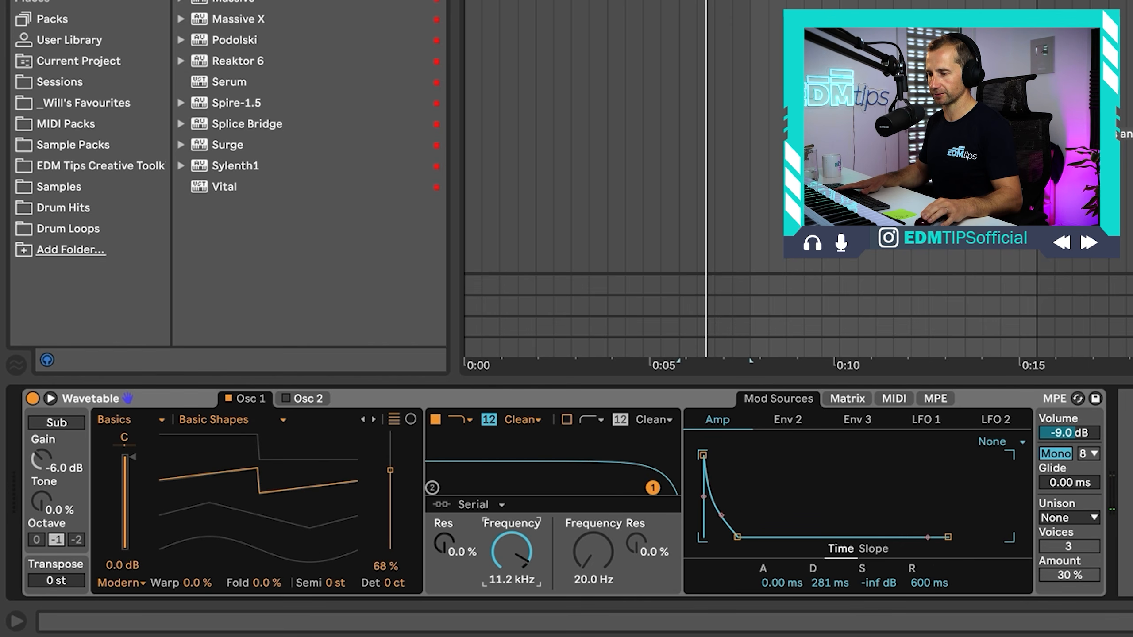
{"action": "left_click_drag", "start_coordinate": [512, 552], "coordinate": [511, 603]}
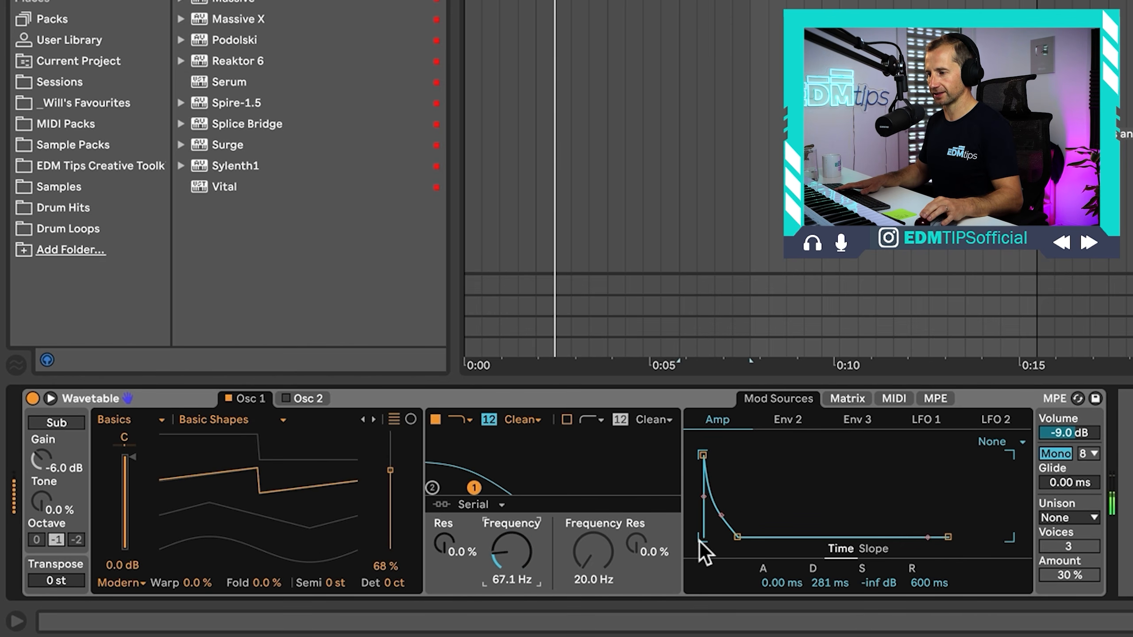
Step: Modulate the Filter 1 frequency with the Amp envelope by 48 and lower its base frequency to 38.7 Hz
{"action": "left_click", "coordinate": [858, 400]}
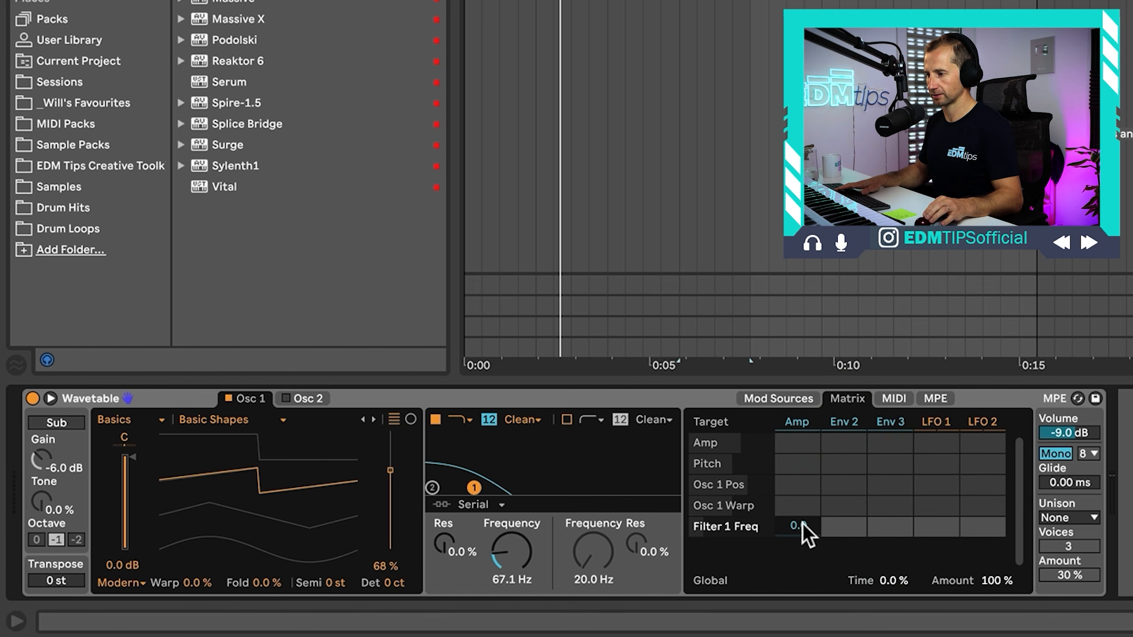
{"action": "left_click_drag", "start_coordinate": [802, 524], "coordinate": [803, 493]}
{"action": "mouse_move", "coordinate": [503, 537]}
{"action": "left_mouse_down"}
{"action": "mouse_move", "coordinate": [504, 551]}
{"action": "mouse_move", "coordinate": [501, 535]}
{"action": "left_mouse_up"}
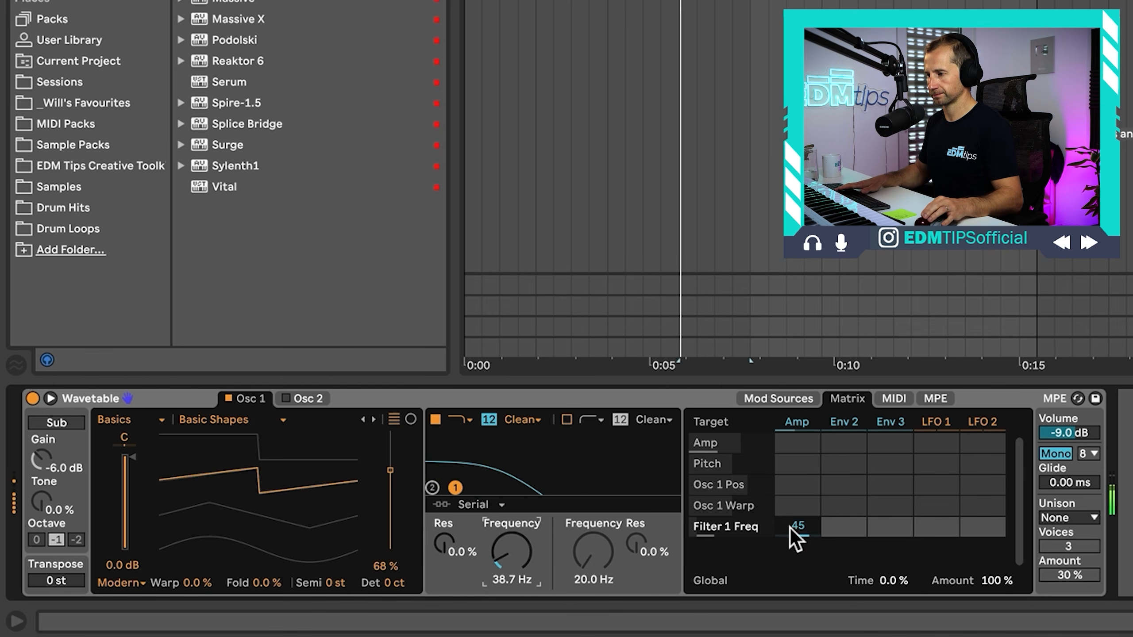
{"action": "left_click_drag", "start_coordinate": [790, 528], "coordinate": [790, 522]}
{"action": "key", "text": "space"}
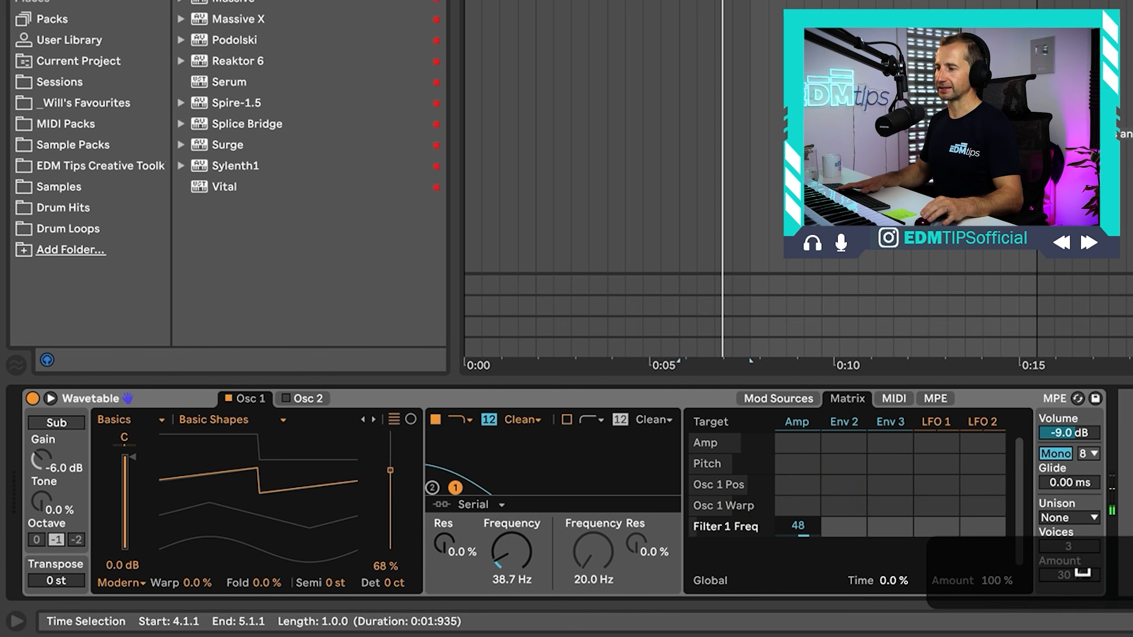
Step: Set the MIDI Note modulation of the Filter 1 frequency to 66, so that higher notes sound brighter
{"action": "left_click", "coordinate": [893, 399]}
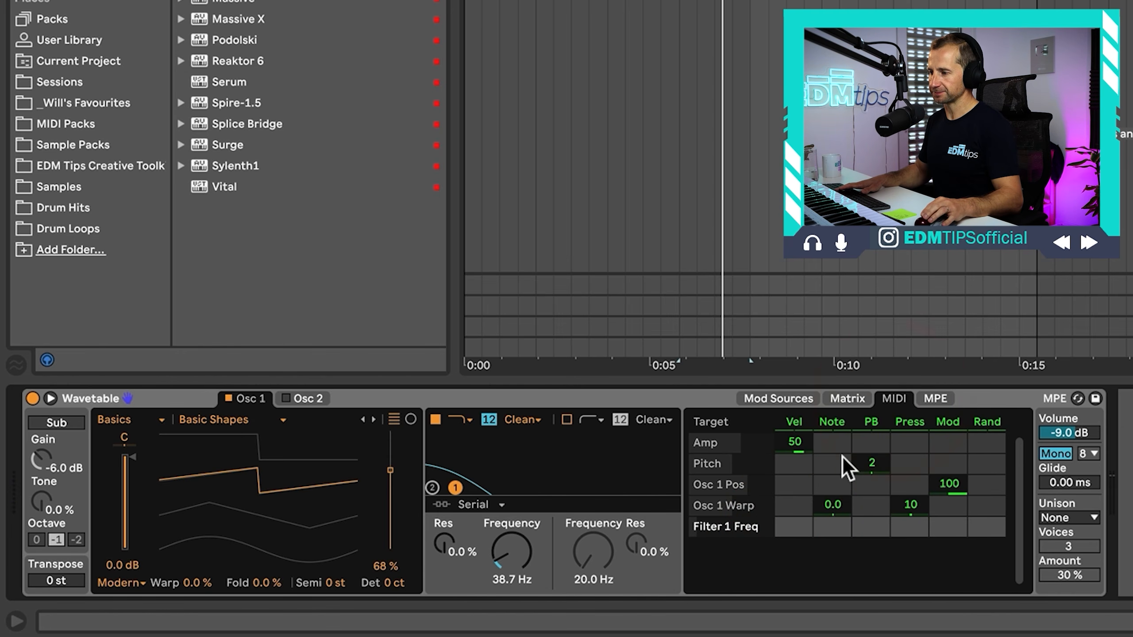
{"action": "left_click", "coordinate": [896, 395]}
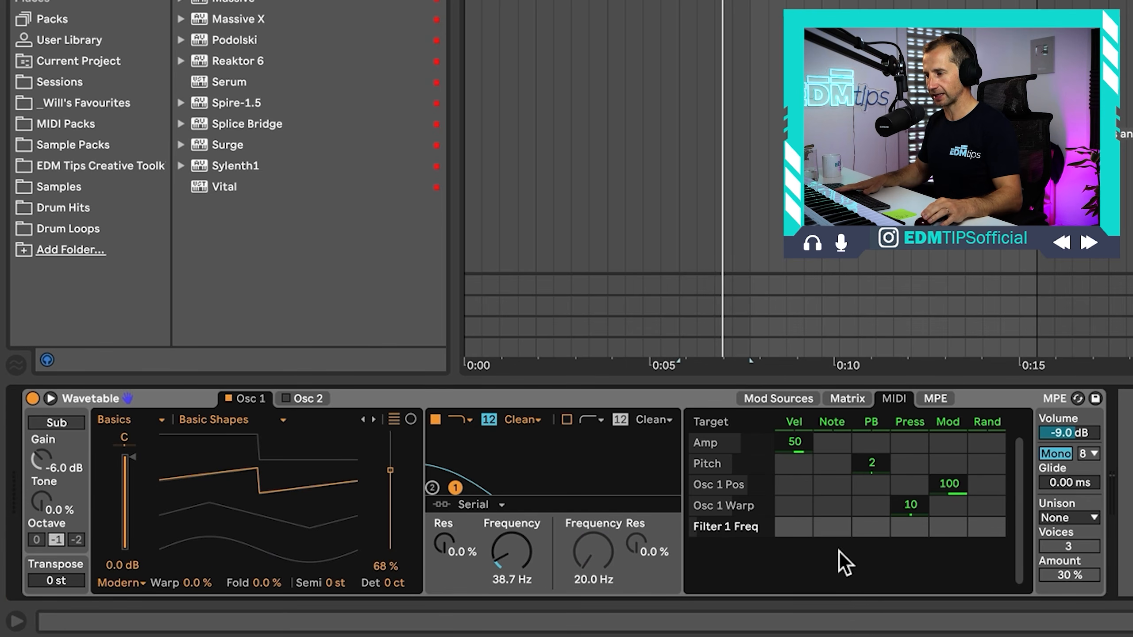
{"action": "left_click_drag", "start_coordinate": [834, 532], "coordinate": [834, 464]}
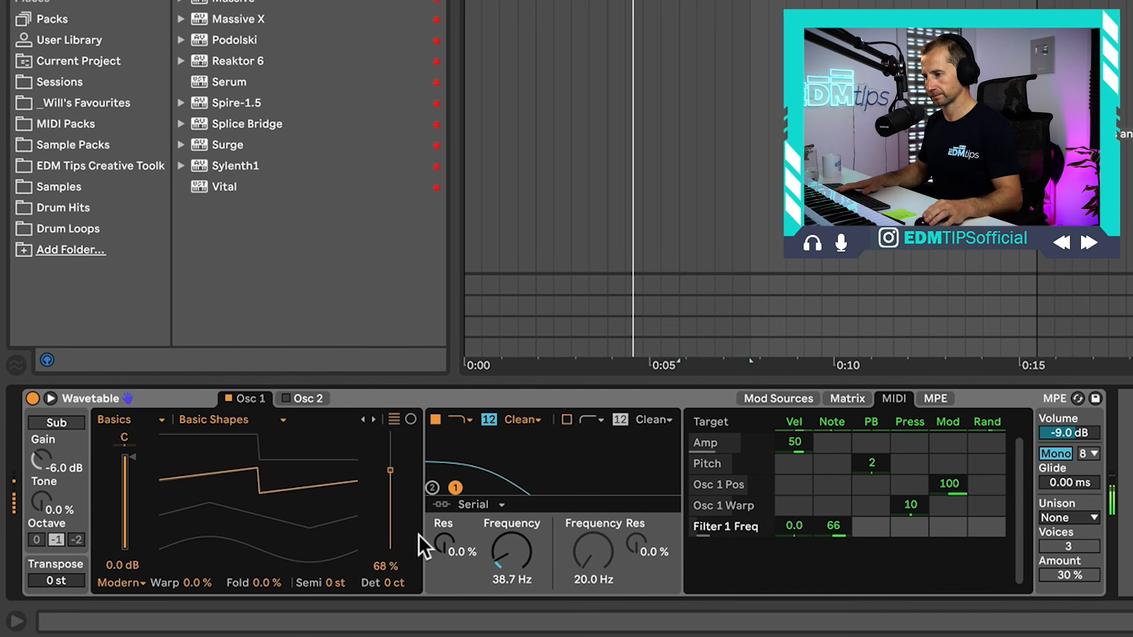
{"action": "mouse_move", "coordinate": [520, 548]}
{"action": "left_mouse_down"}
{"action": "mouse_move", "coordinate": [519, 594]}
{"action": "mouse_move", "coordinate": [524, 558]}
{"action": "left_mouse_up"}
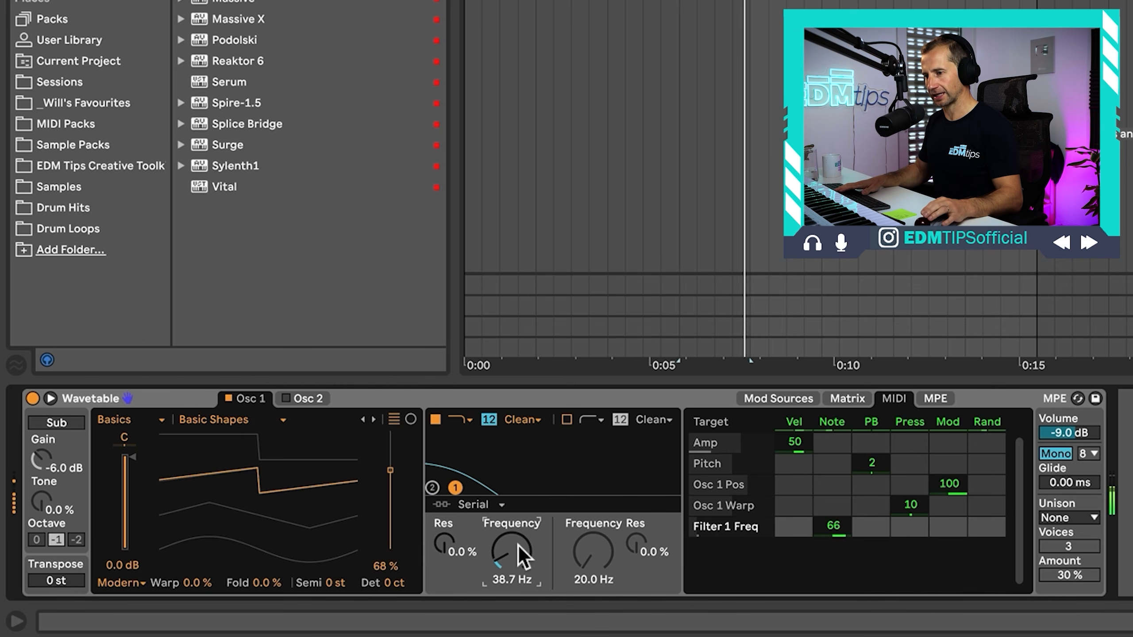
Step: Enable Wavetable's Sub oscillator with 0.0 dB gain, raise the filter 1 frequency to 83.6 Hz, and audition the bass
{"action": "left_click", "coordinate": [64, 423]}
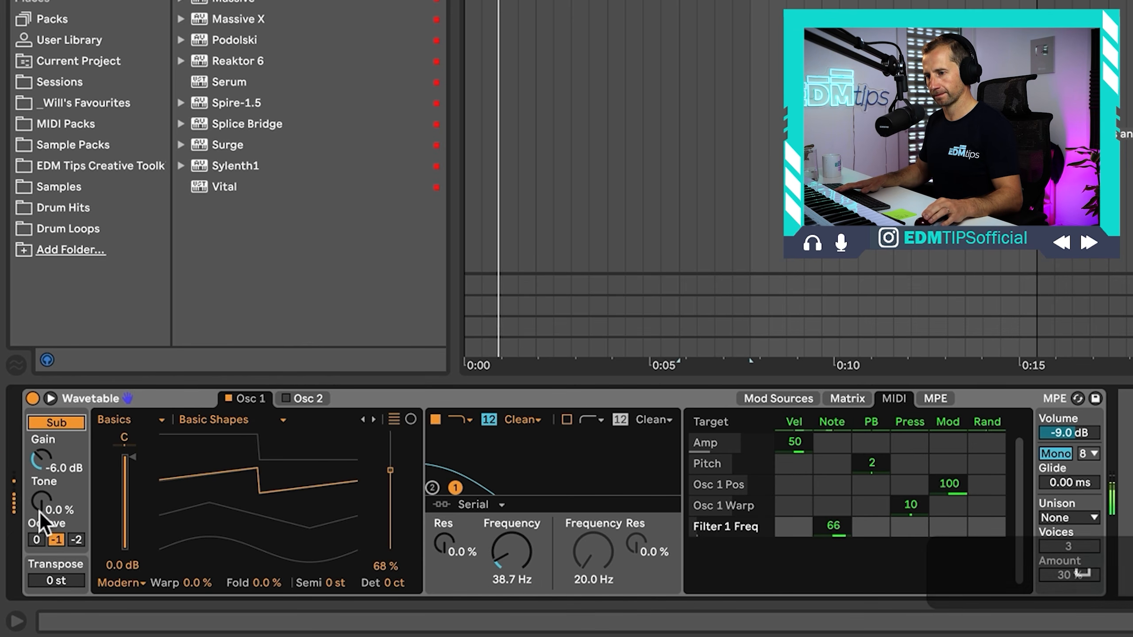
{"action": "double_click", "coordinate": [42, 459]}
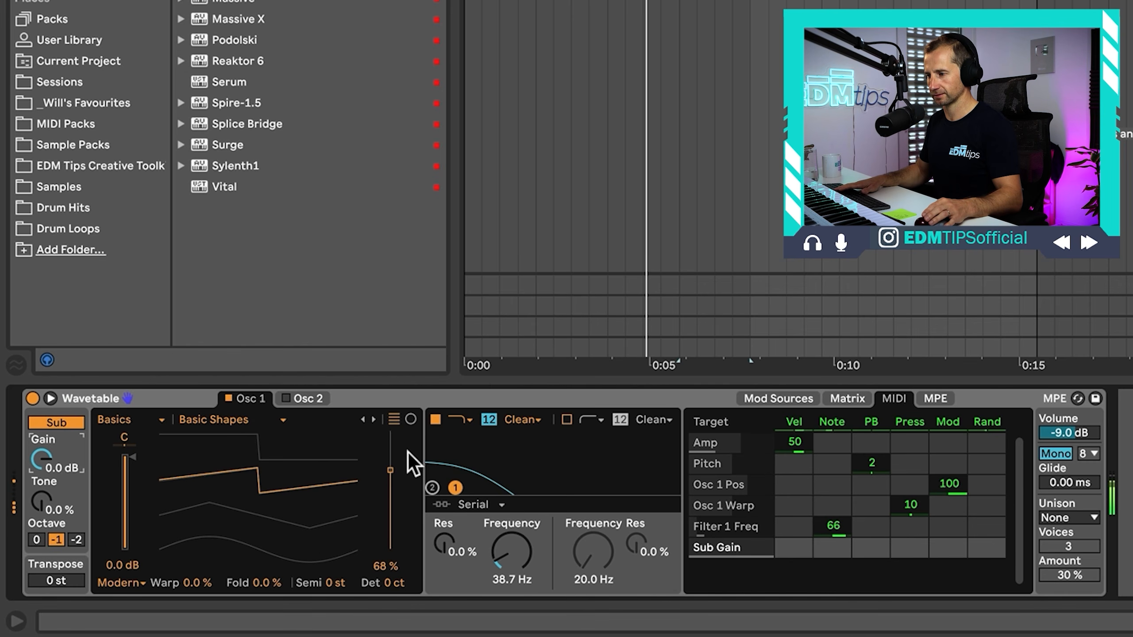
{"action": "mouse_move", "coordinate": [511, 552]}
{"action": "left_mouse_down"}
{"action": "mouse_move", "coordinate": [512, 526]}
{"action": "mouse_move", "coordinate": [512, 537]}
{"action": "left_mouse_up"}
{"action": "key", "text": "space"}
{"action": "key", "text": "space"}
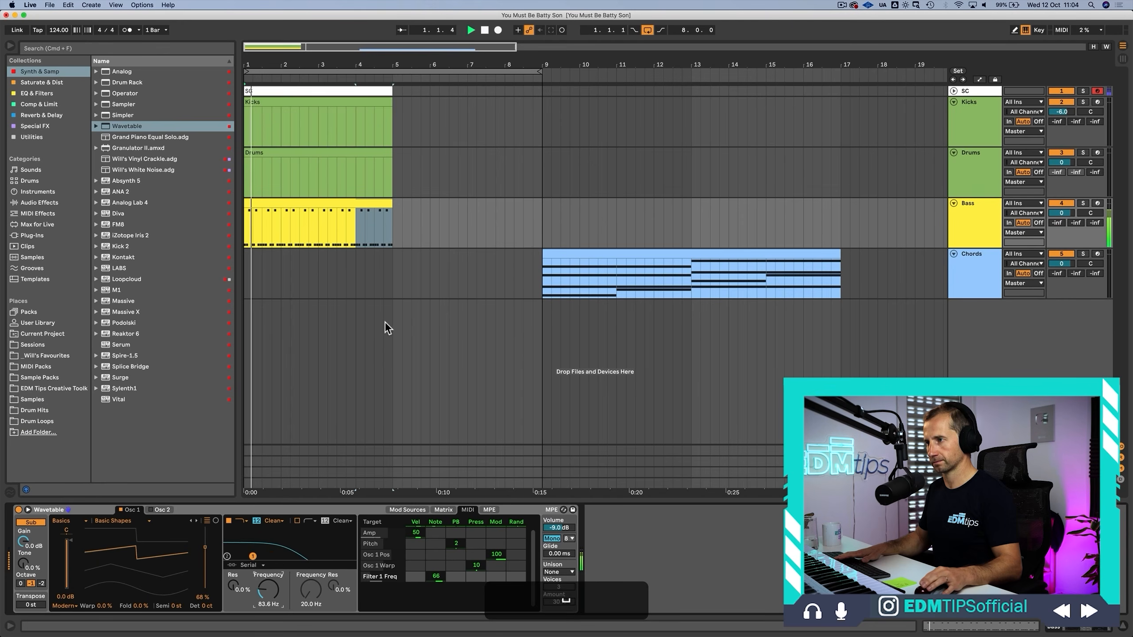
{"action": "key", "text": "space"}
Step: Loop the full four-bar Bass clip and set Wavetable's filter 1 frequency to 74.9 Hz
{"action": "left_click_drag", "start_coordinate": [385, 225], "coordinate": [244, 229]}
{"action": "key", "text": "cmd+l"}
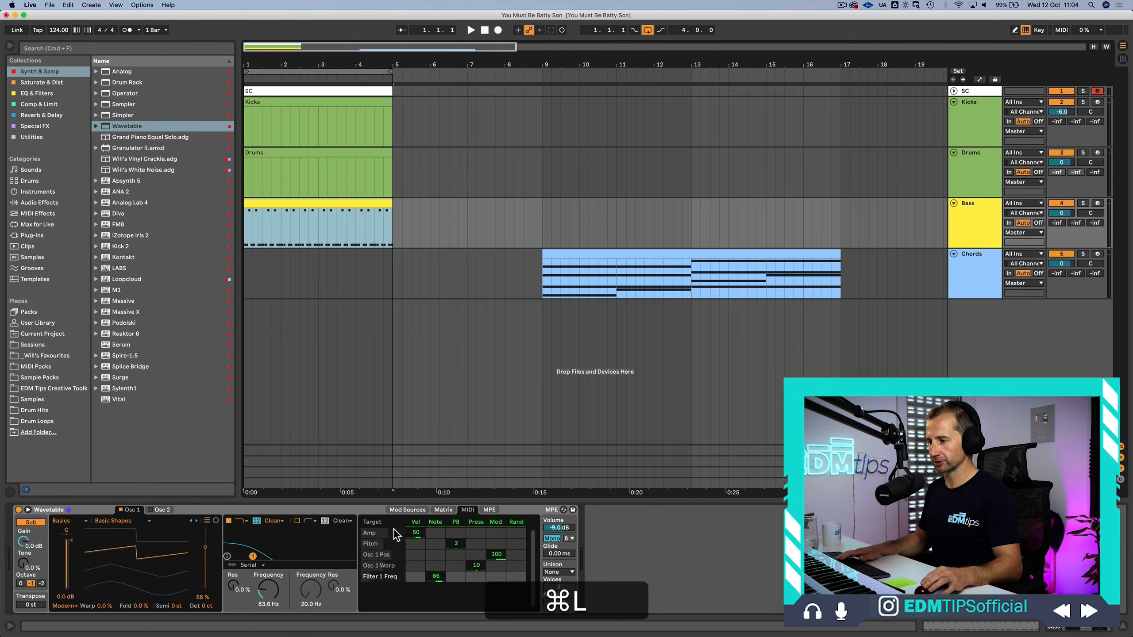
{"action": "left_click_drag", "start_coordinate": [265, 592], "coordinate": [265, 596]}
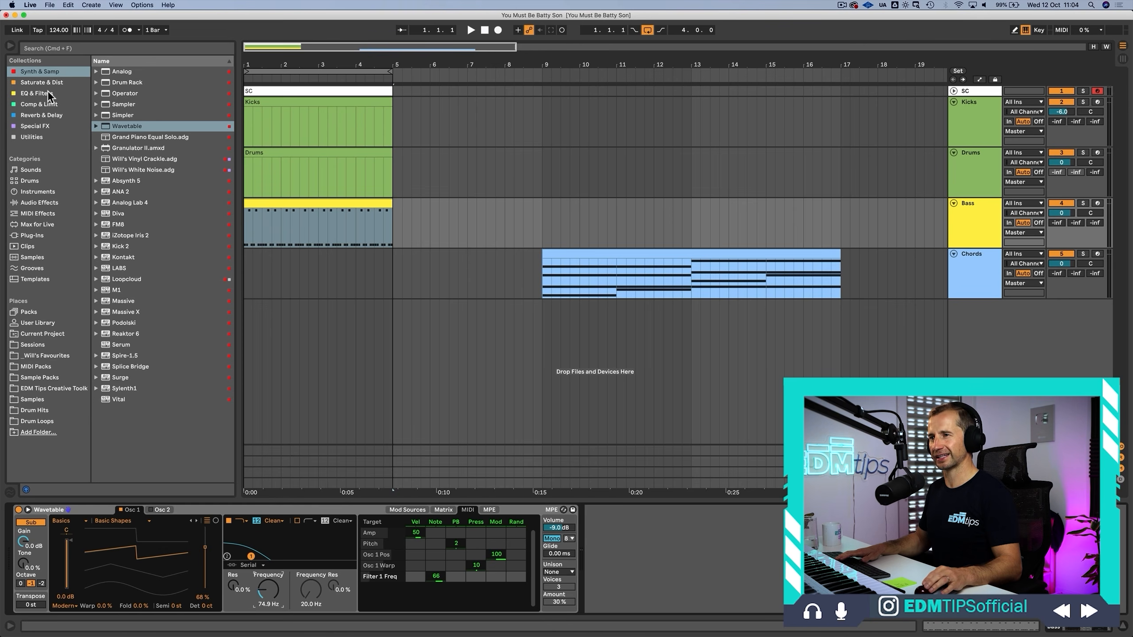
Step: Add an EQ Eight after Wavetable on the Bass track and turn off its band 1 low cut
{"action": "left_click", "coordinate": [46, 93]}
{"action": "left_click_drag", "start_coordinate": [123, 82], "coordinate": [492, 516]}
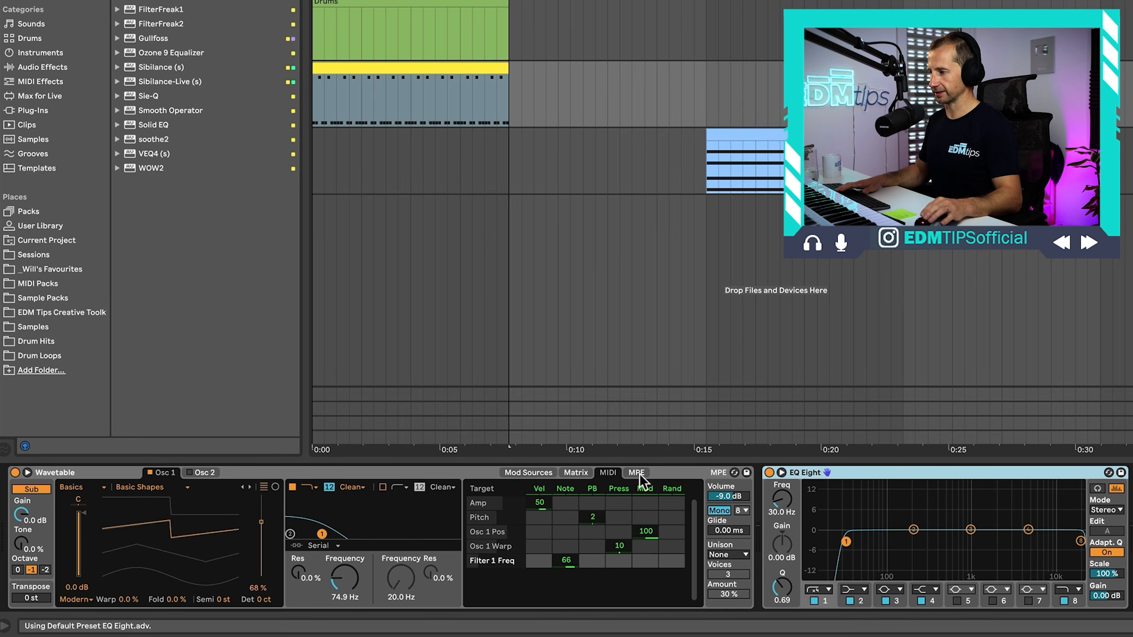
{"action": "left_click", "coordinate": [815, 601]}
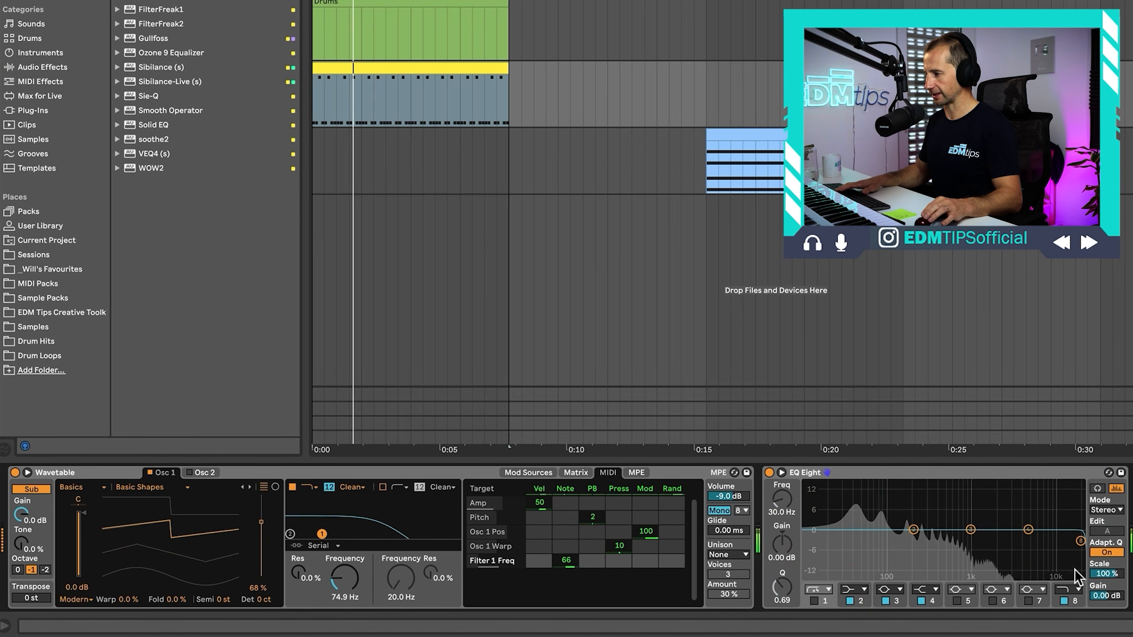
Step: Set the bass EQ Eight's band 8 high cut to about 719 Hz and Wavetable's filter 1 frequency to 43.2 Hz
{"action": "left_click", "coordinate": [1080, 541]}
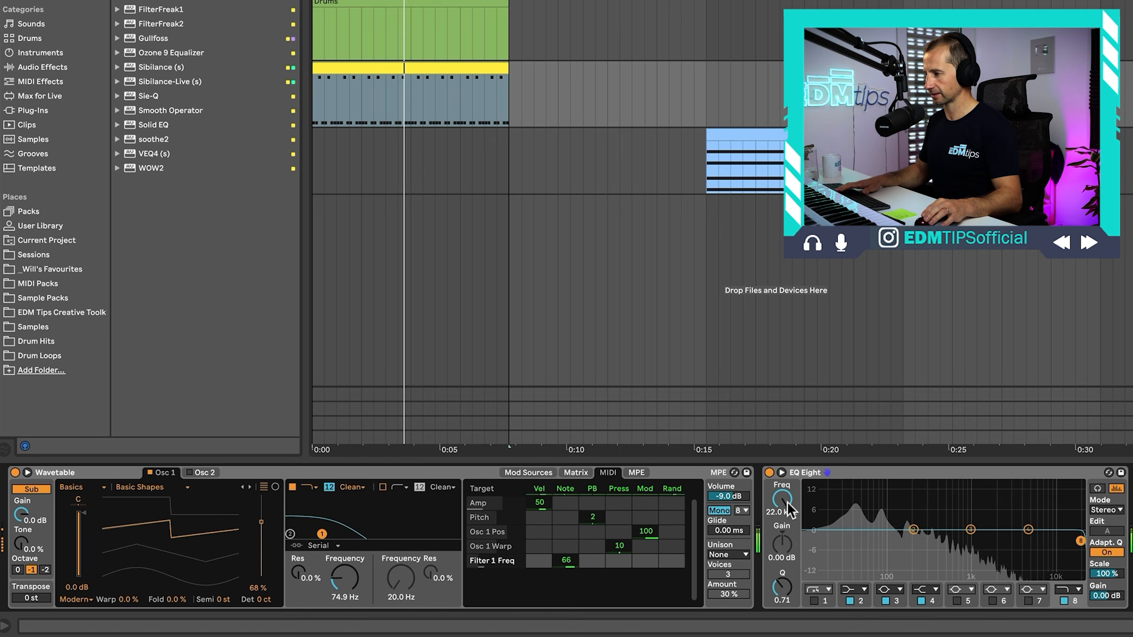
{"action": "left_click_drag", "start_coordinate": [787, 504], "coordinate": [787, 513]}
{"action": "left_click_drag", "start_coordinate": [1074, 541], "coordinate": [959, 541]}
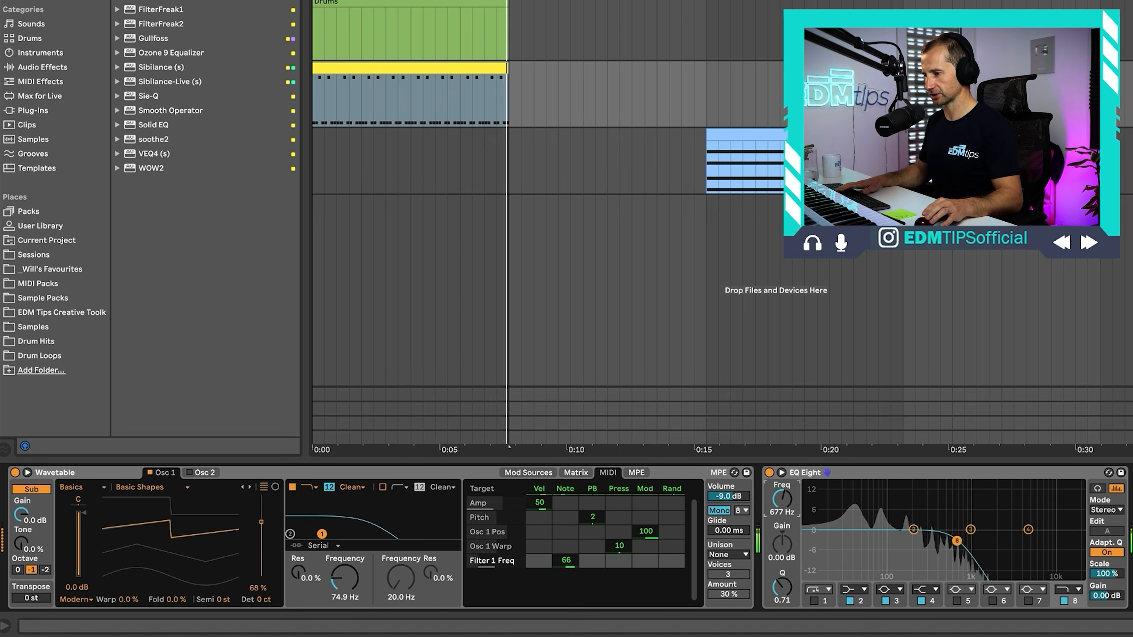
{"action": "left_click_drag", "start_coordinate": [359, 578], "coordinate": [359, 589]}
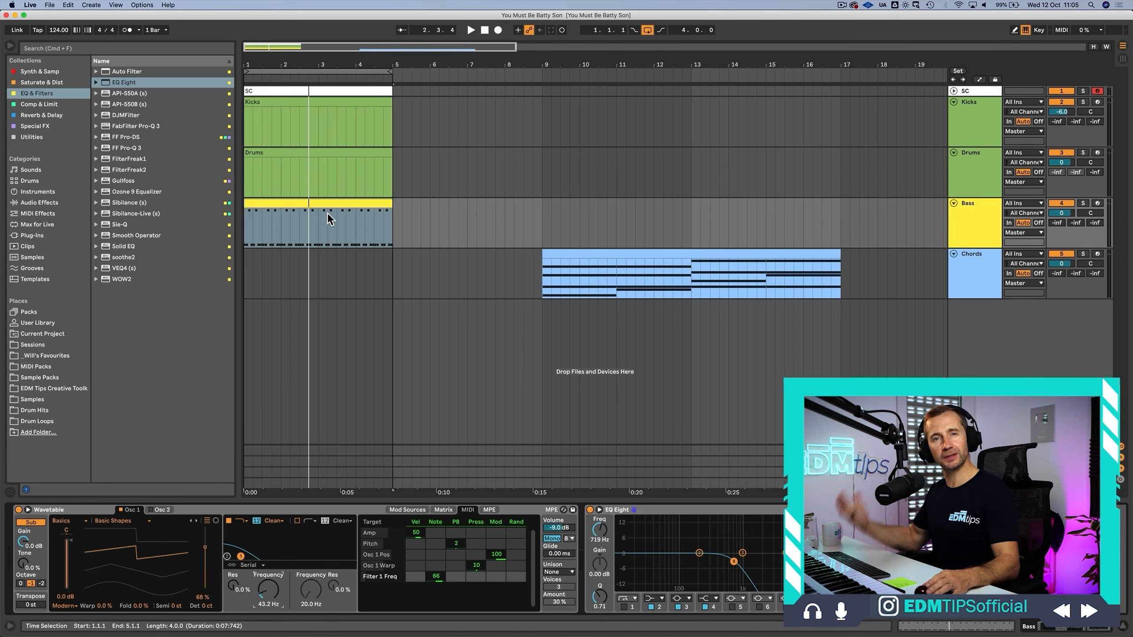
Step: Show the Session view mixer and delete the Room Reverb from the C Bass RVB return track
{"action": "left_click", "coordinate": [960, 214]}
{"action": "key", "text": "Tab"}
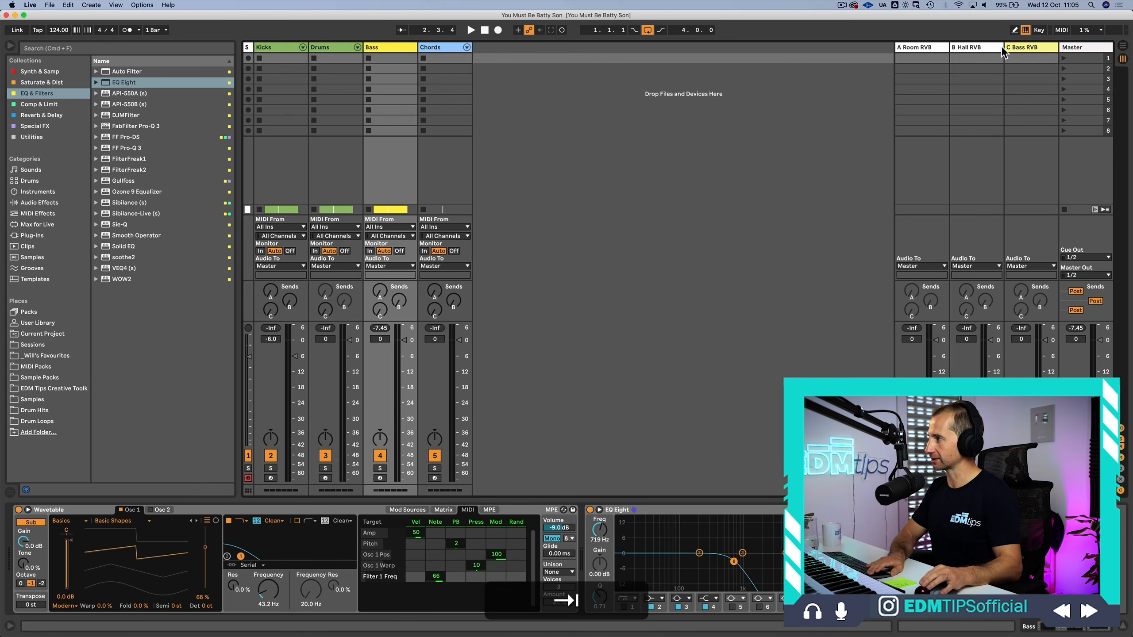
{"action": "left_click", "coordinate": [1027, 44]}
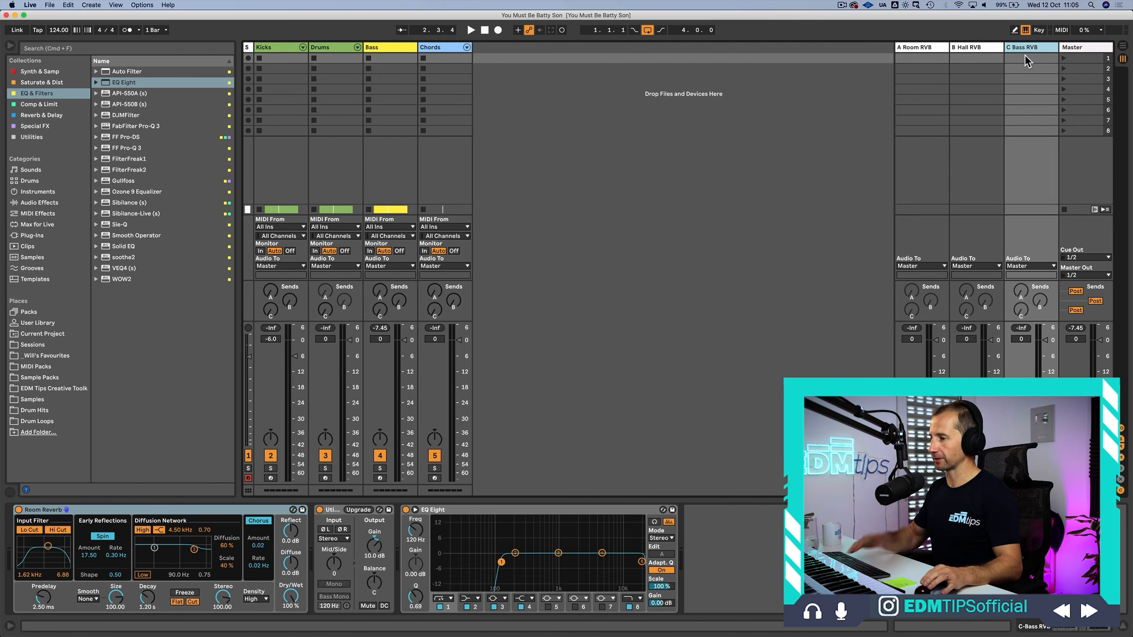
{"action": "left_click", "coordinate": [205, 510]}
{"action": "key", "text": "BackSpace"}
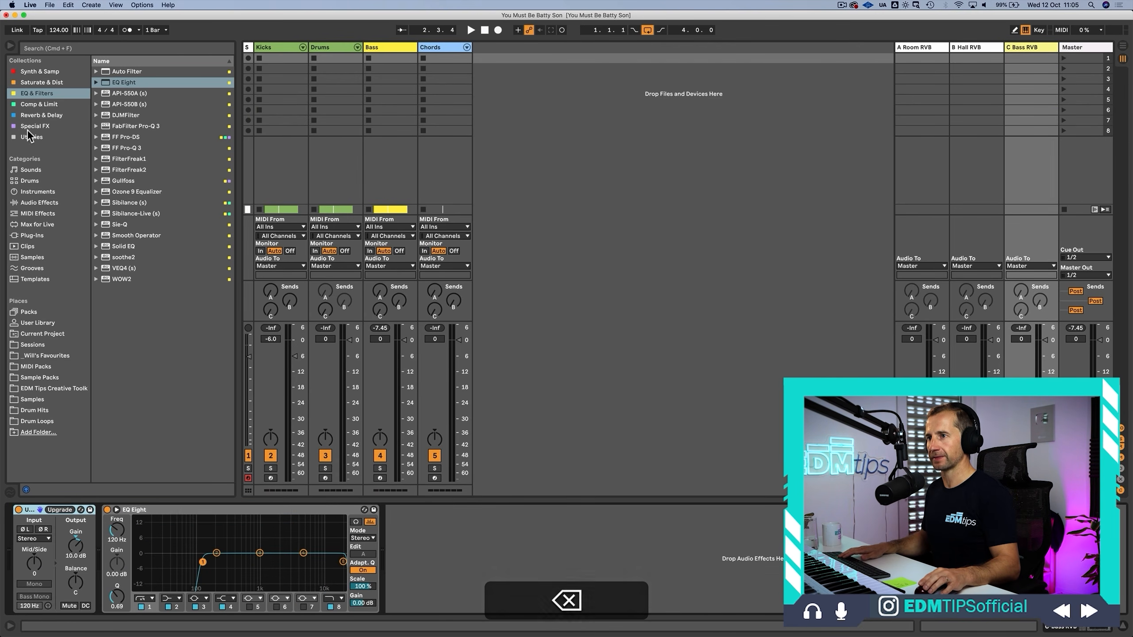
Step: Find Delay among the reverb and delay effects and place it at the start of the Bass RVB return chain
{"action": "left_click", "coordinate": [38, 71]}
{"action": "left_click", "coordinate": [39, 82]}
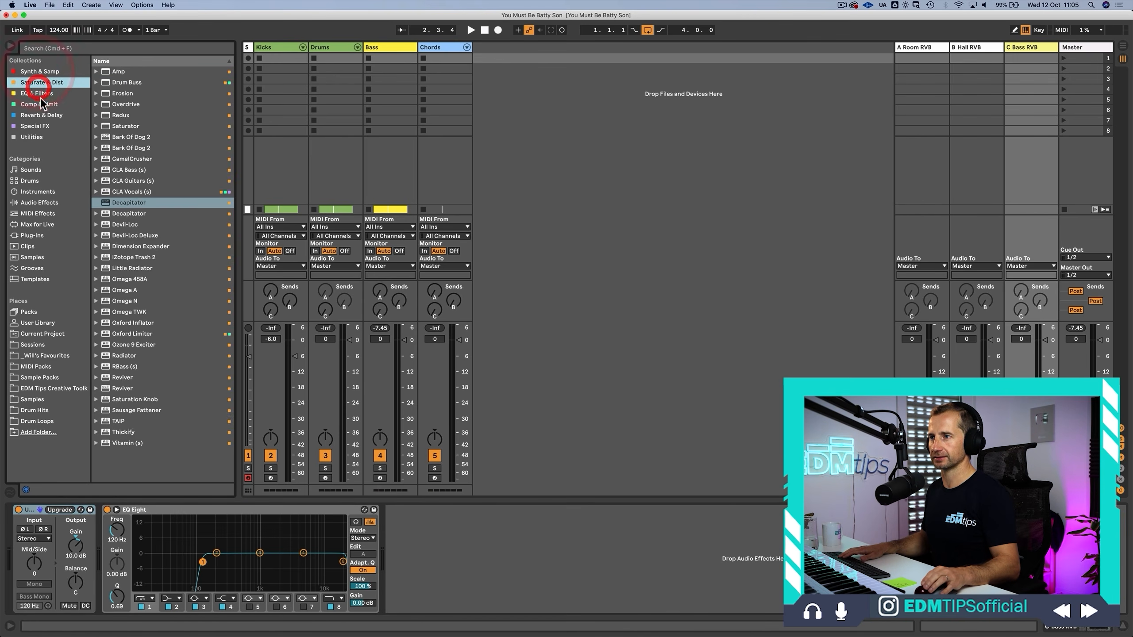
{"action": "left_click", "coordinate": [39, 93]}
{"action": "left_click", "coordinate": [44, 104]}
{"action": "left_click", "coordinate": [45, 115]}
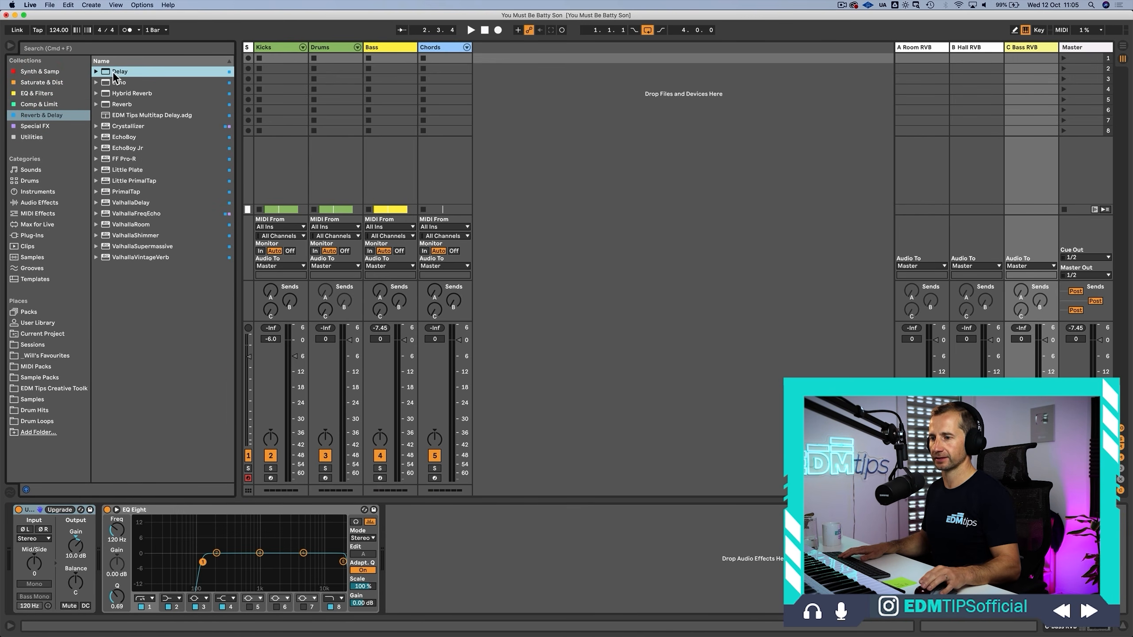
{"action": "left_click_drag", "start_coordinate": [25, 491], "coordinate": [16, 545]}
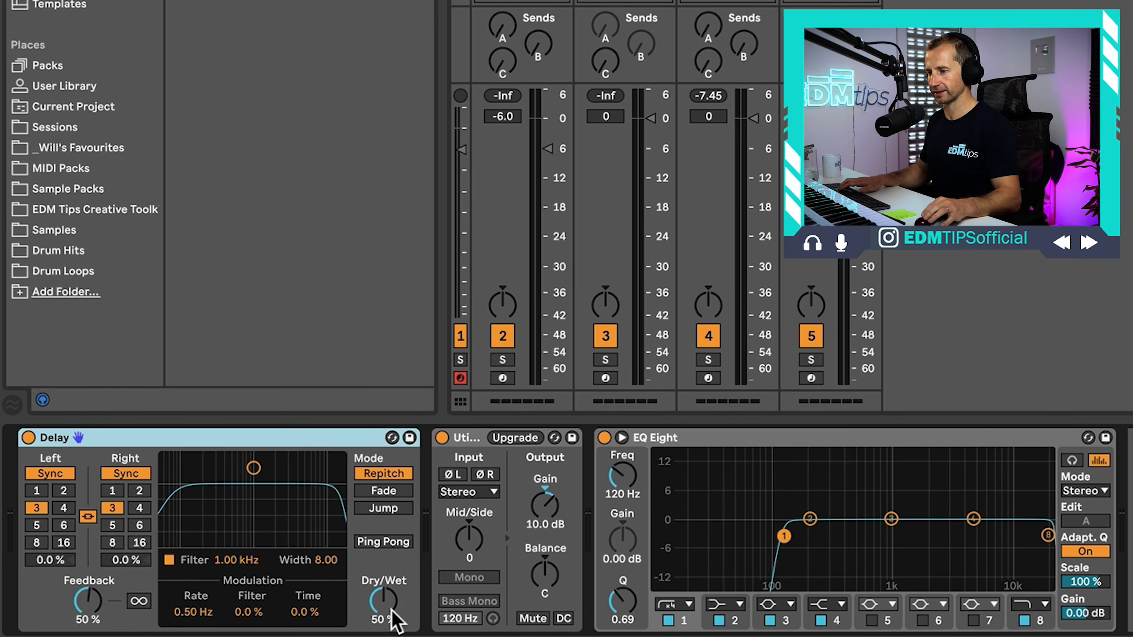
Step: Set the Delay to 100 % wet, 0 % feedback and one sixteenth note on both sides, with Ping Pong on
{"action": "left_click_drag", "start_coordinate": [217, 596], "coordinate": [217, 576]}
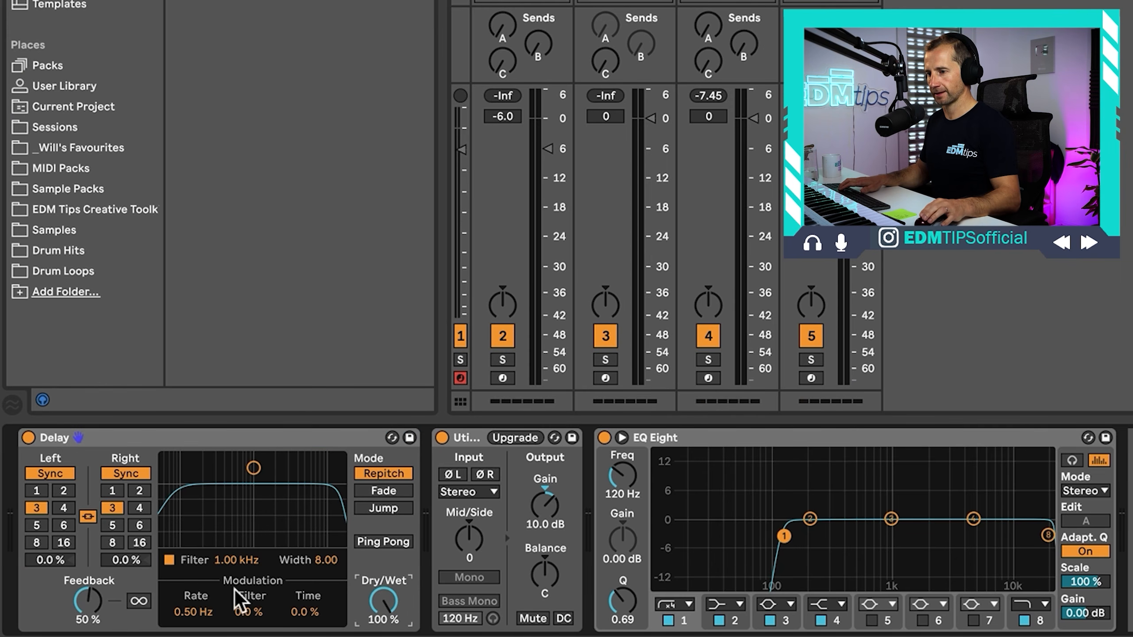
{"action": "left_click", "coordinate": [121, 490]}
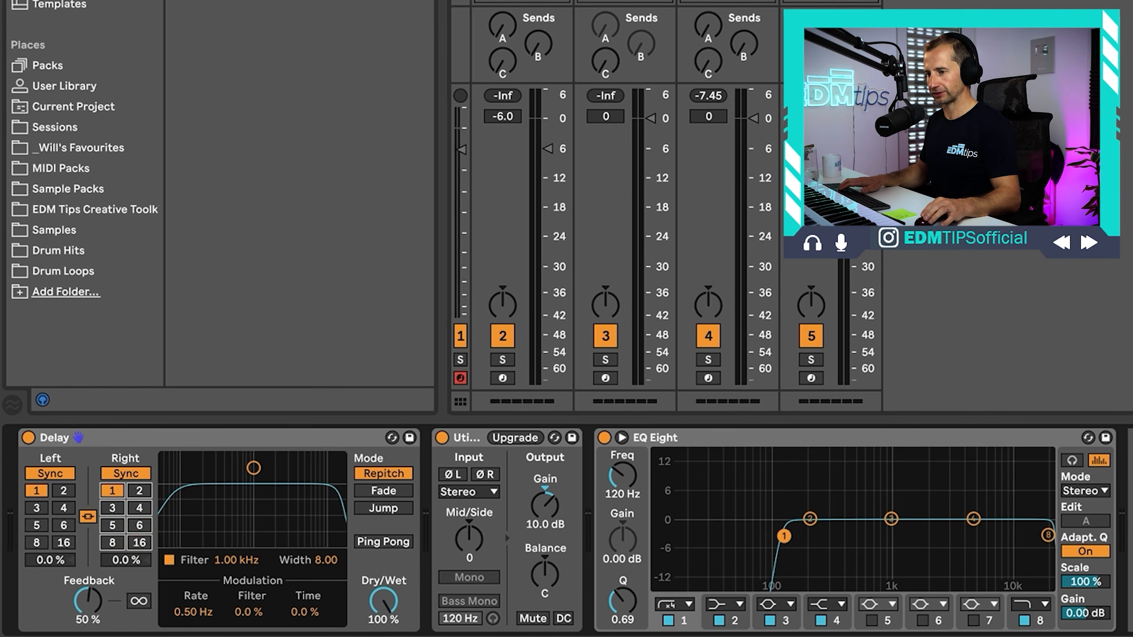
{"action": "left_click", "coordinate": [370, 542]}
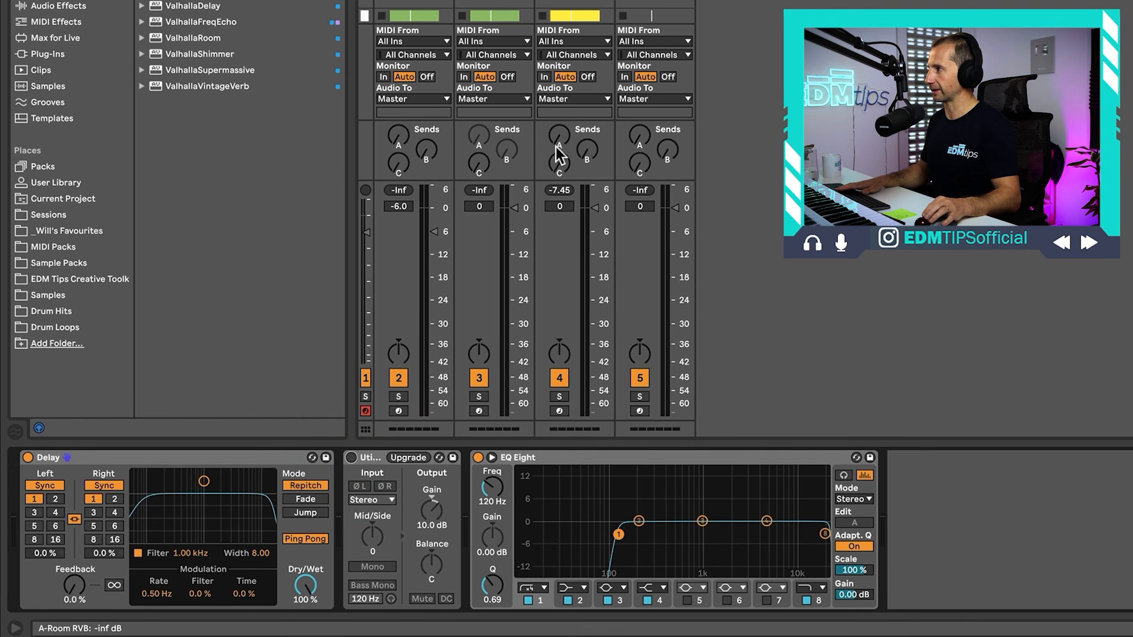
Step: Raise the Bass track's send C to about -7.6 dB and delete the Utility from the Bass RVB return chain
{"action": "left_click_drag", "start_coordinate": [559, 168], "coordinate": [559, 156]}
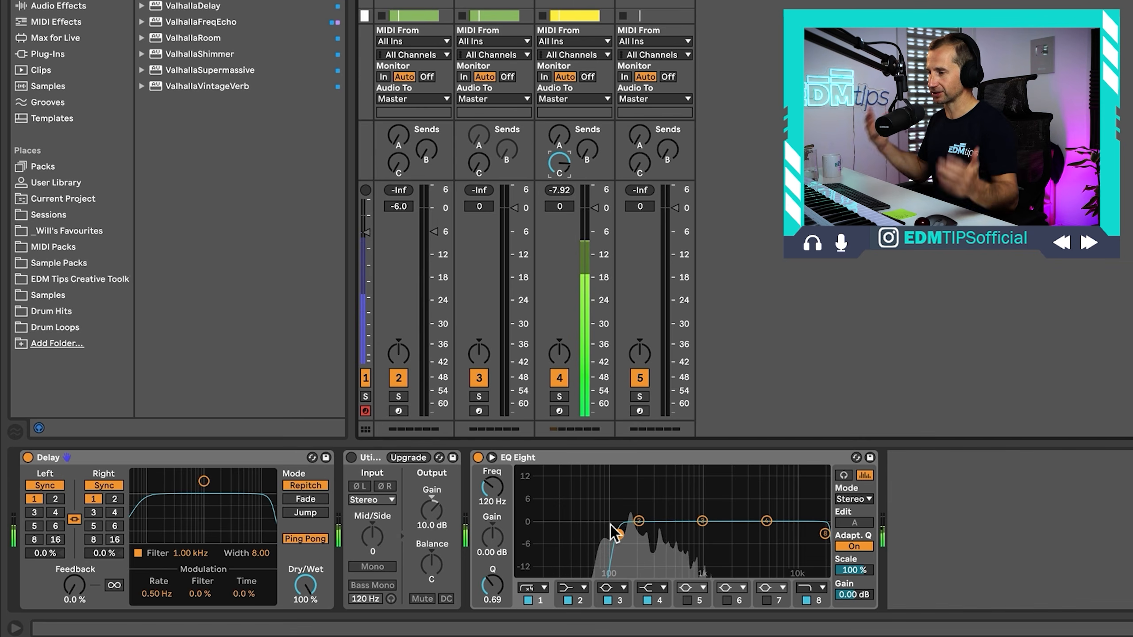
{"action": "left_click", "coordinate": [590, 461]}
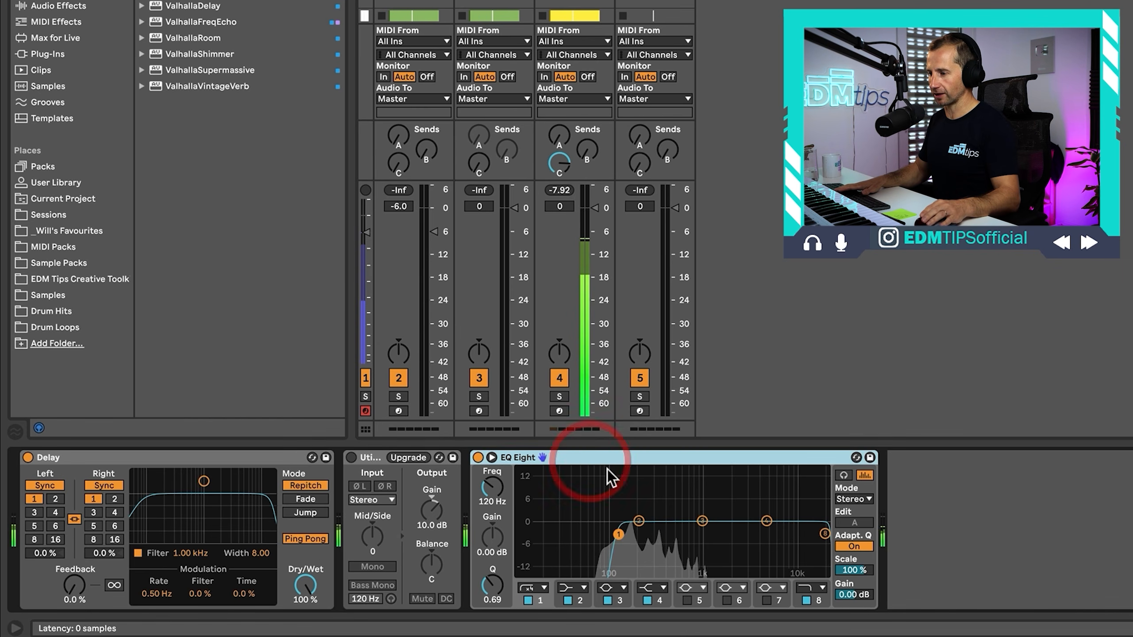
{"action": "left_click", "coordinate": [364, 453]}
{"action": "key", "text": "BackSpace"}
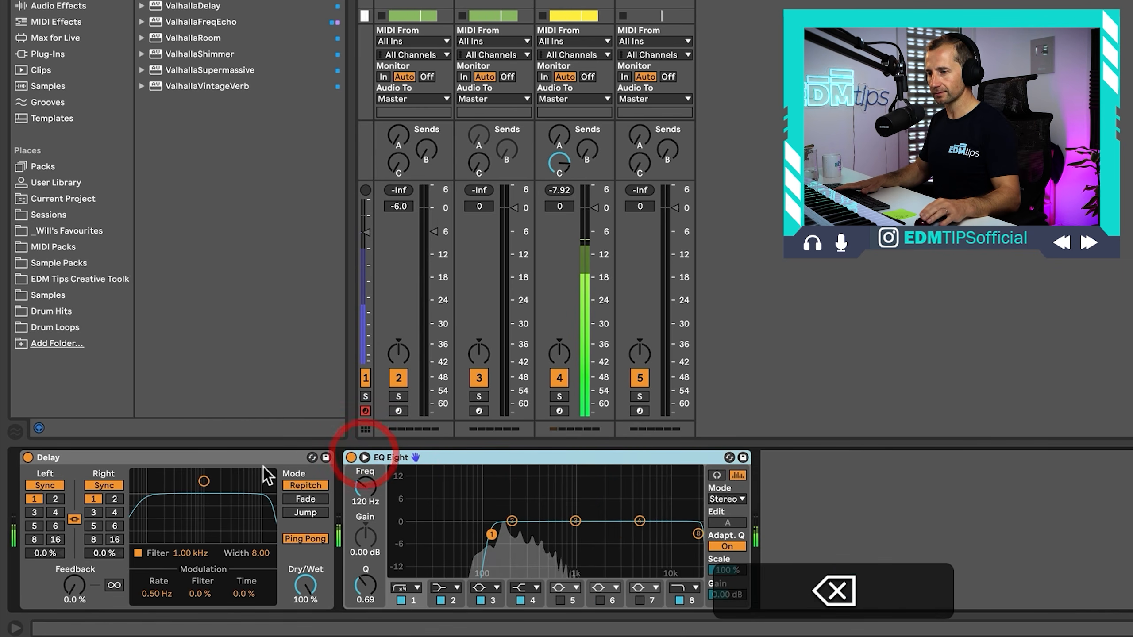
{"action": "left_click", "coordinate": [196, 459]}
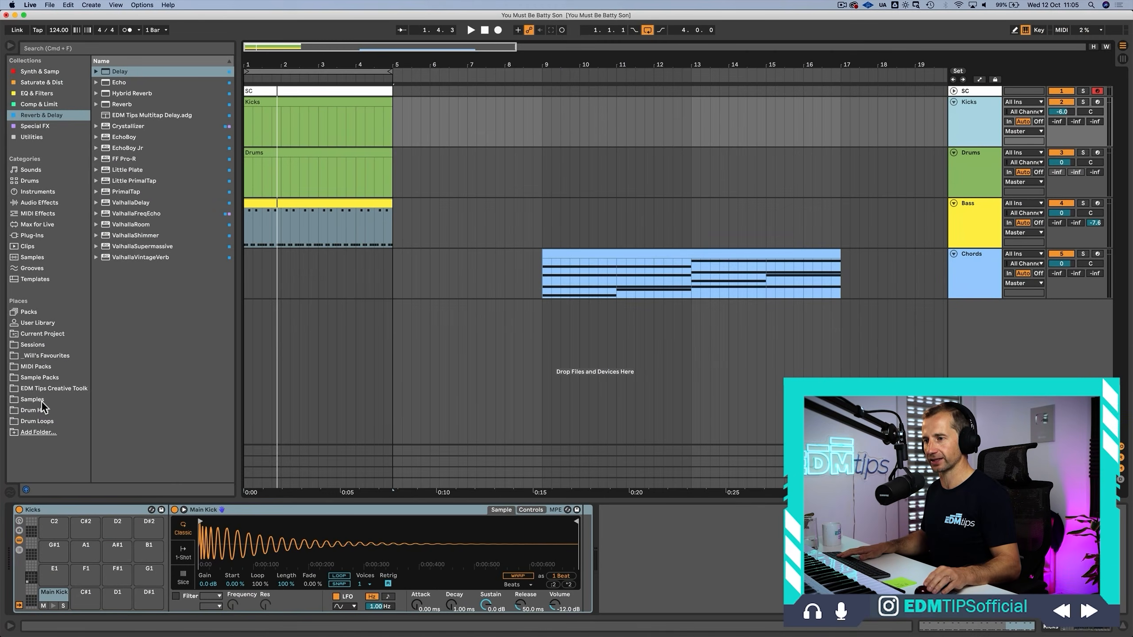
Step: Replace the Main Kick sample with Will Kick 3.wav from the Kicks folder of the favourites sample library
{"action": "left_click", "coordinate": [41, 411]}
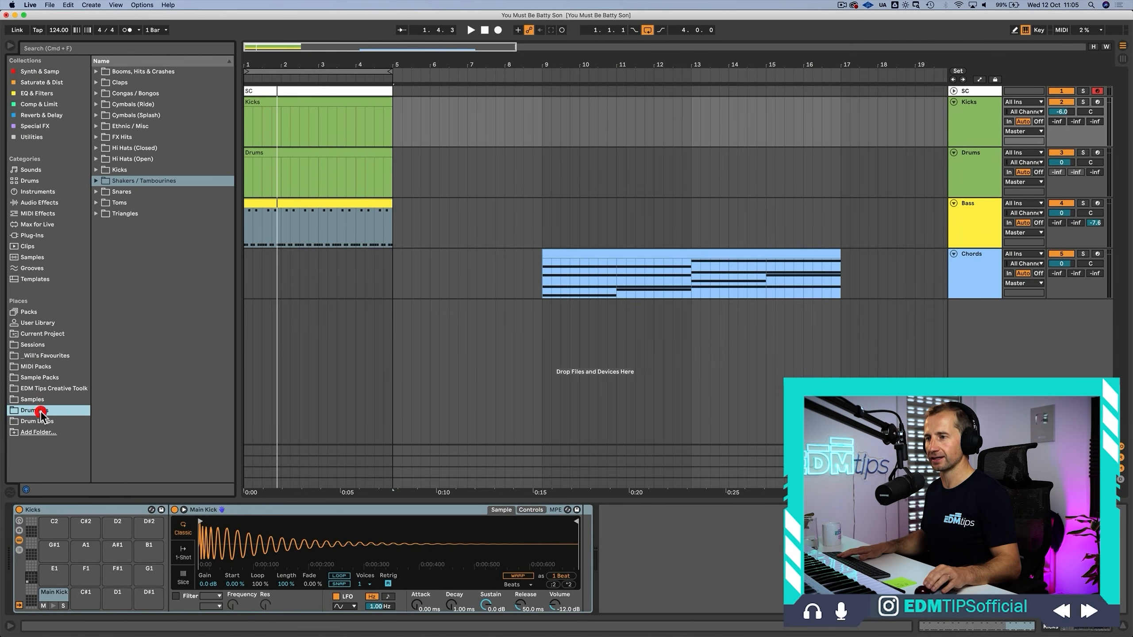
{"action": "left_click", "coordinate": [44, 357]}
{"action": "left_click", "coordinate": [127, 104]}
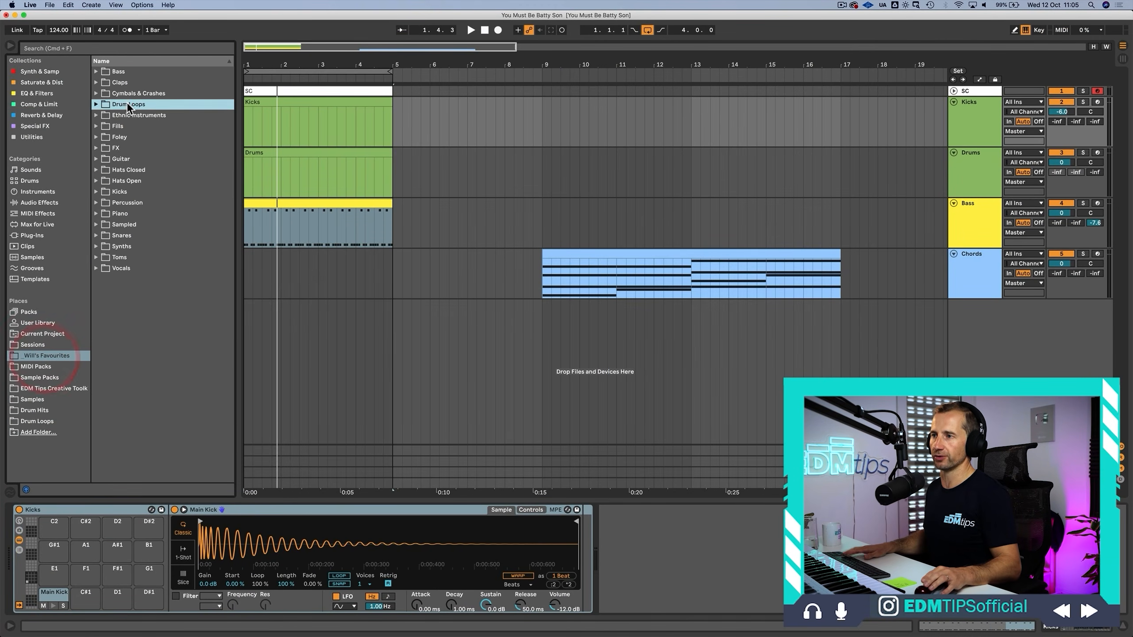
{"action": "key", "text": "Up"}
{"action": "key", "text": "Up"}
{"action": "key", "text": "Down"}
{"action": "key", "text": "Down"}
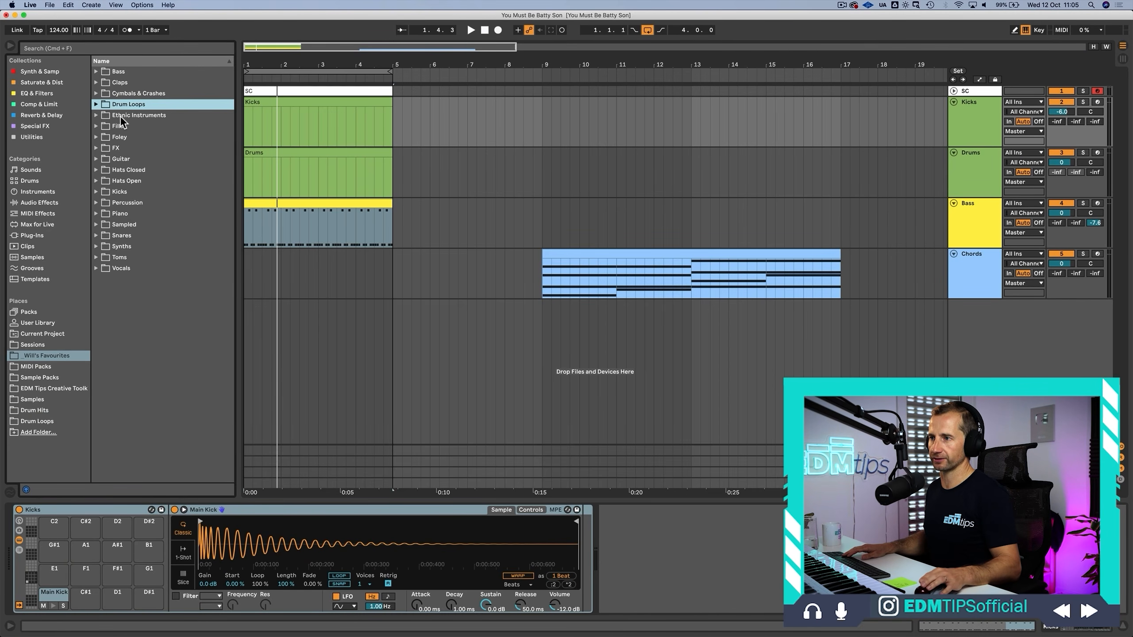
{"action": "left_click", "coordinate": [120, 117]}
{"action": "left_click", "coordinate": [121, 193]}
{"action": "key", "text": "Right"}
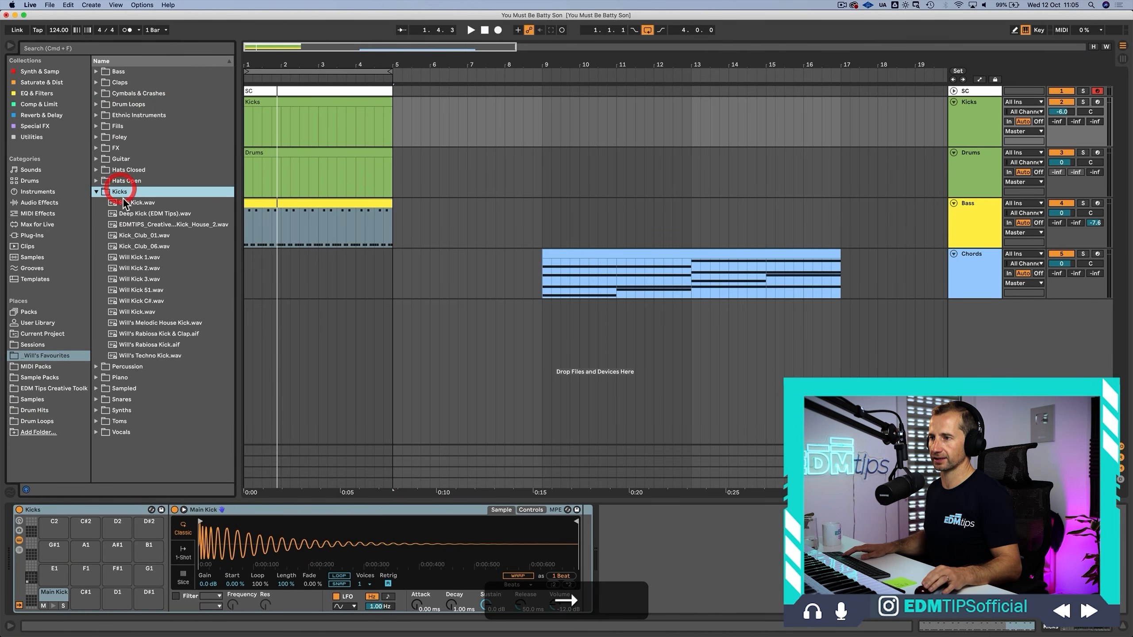
{"action": "left_click", "coordinate": [133, 279]}
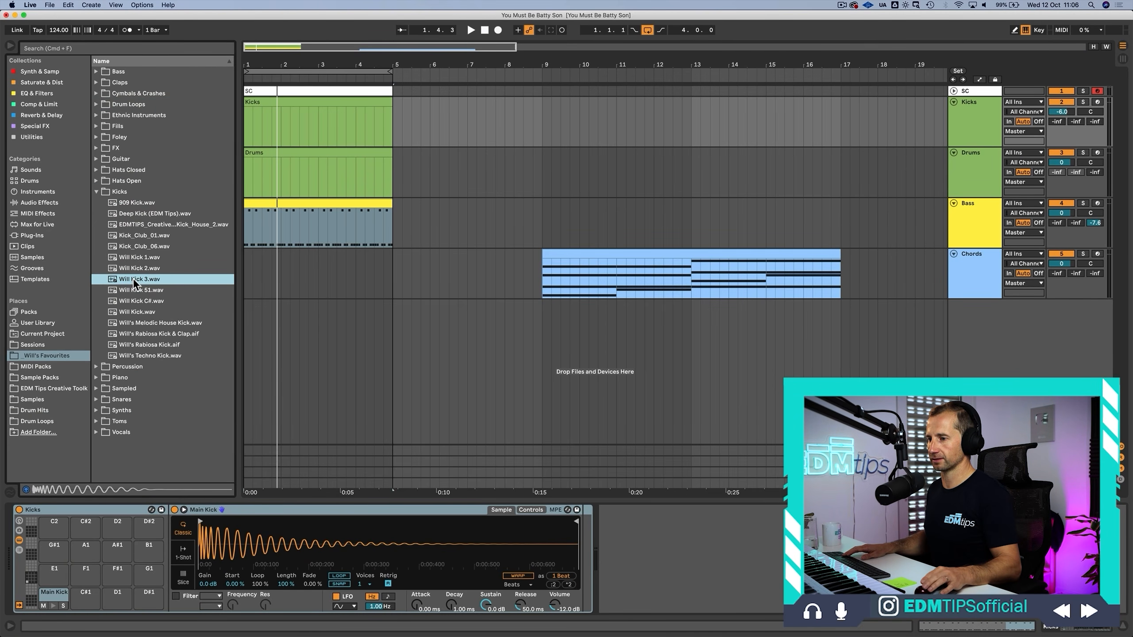
{"action": "left_click_drag", "start_coordinate": [133, 283], "coordinate": [219, 531]}
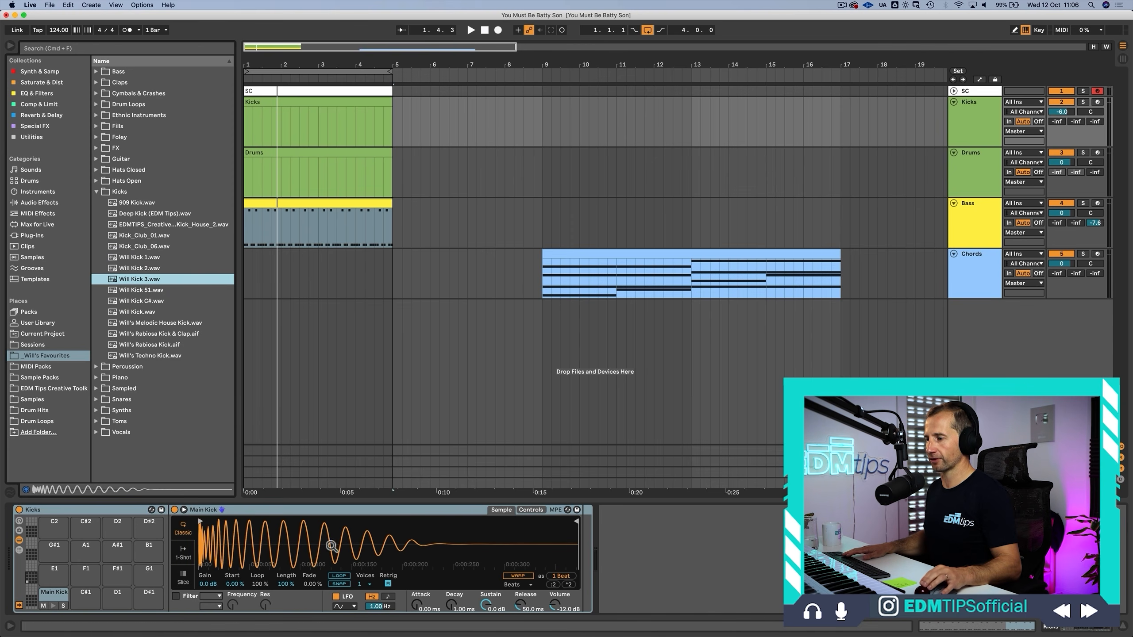
Step: Program a four-on-the-floor pattern in the Kicks clip with a Main Kick note on every beat of its four bars
{"action": "double_click", "coordinate": [276, 99]}
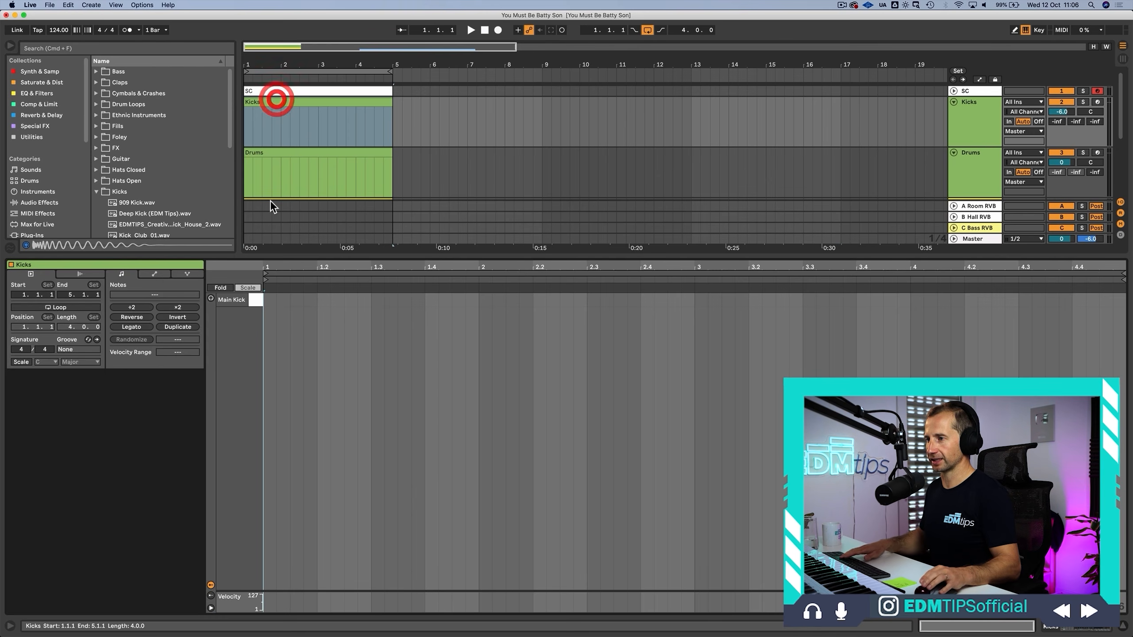
{"action": "double_click", "coordinate": [272, 299]}
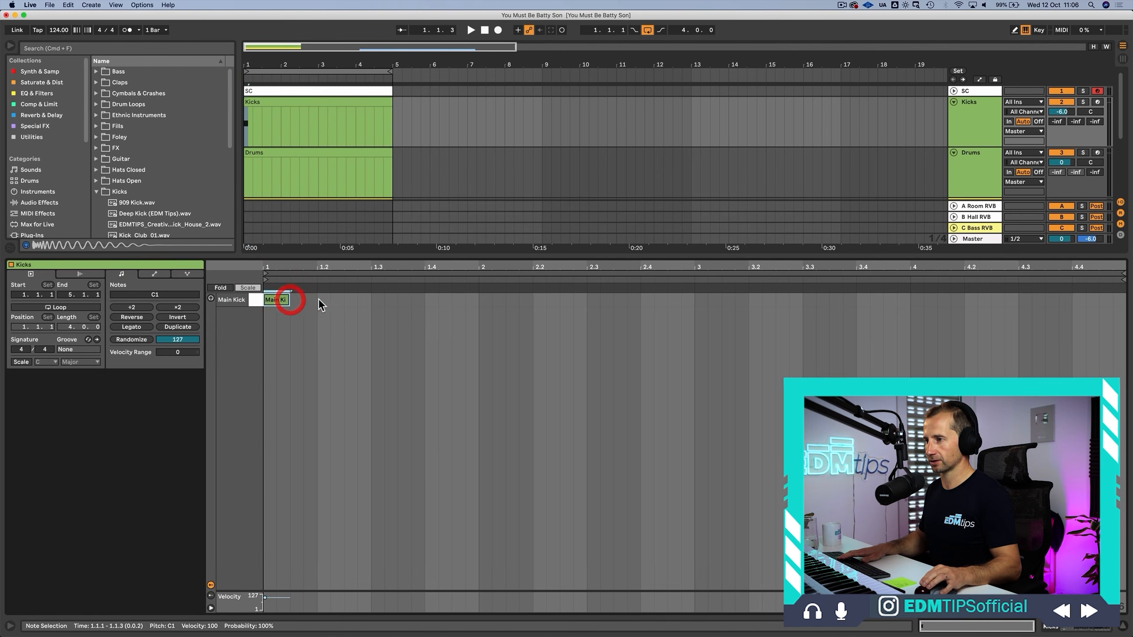
{"action": "key", "text": "super+d"}
{"action": "key", "text": "super+d"}
{"action": "key", "text": "super+d"}
{"action": "key", "text": "super+d"}
{"action": "key", "text": "super+d"}
{"action": "key", "text": "super+d"}
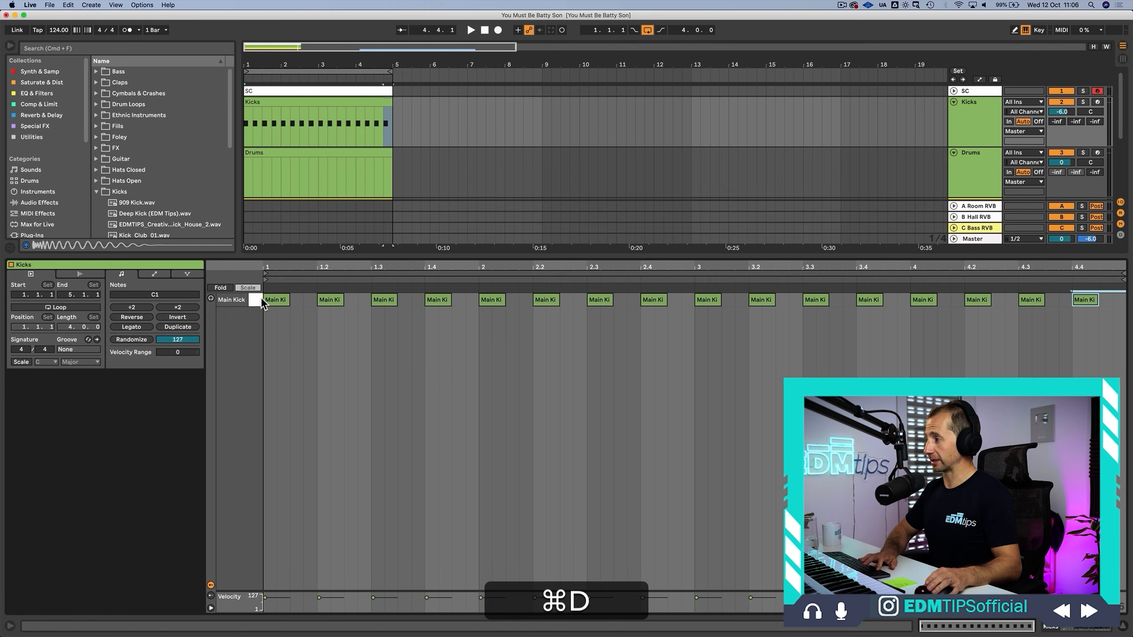
{"action": "key", "text": "shift+Tab"}
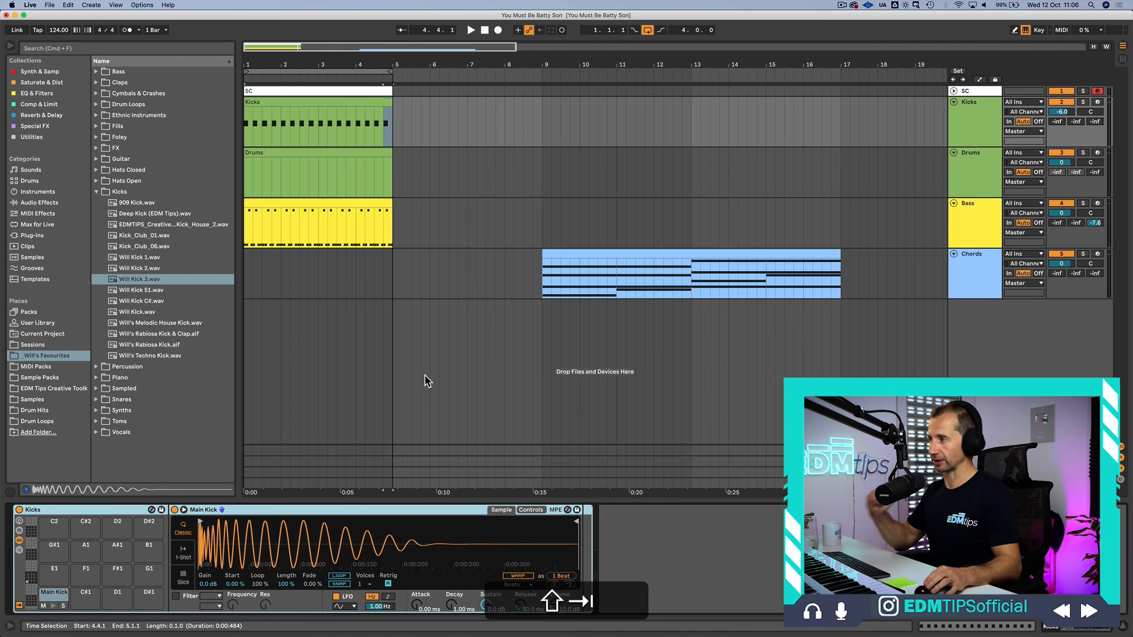
Step: Play the four-bar loop to listen to the new kick together with the Bass track
{"action": "left_click", "coordinate": [966, 220]}
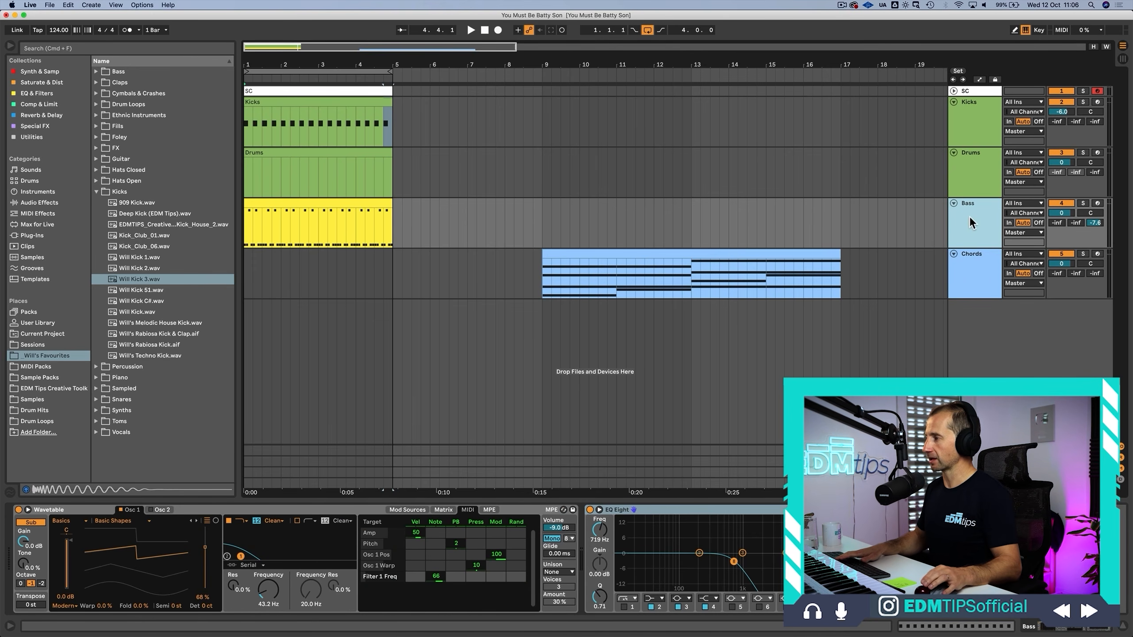
{"action": "key", "text": "space"}
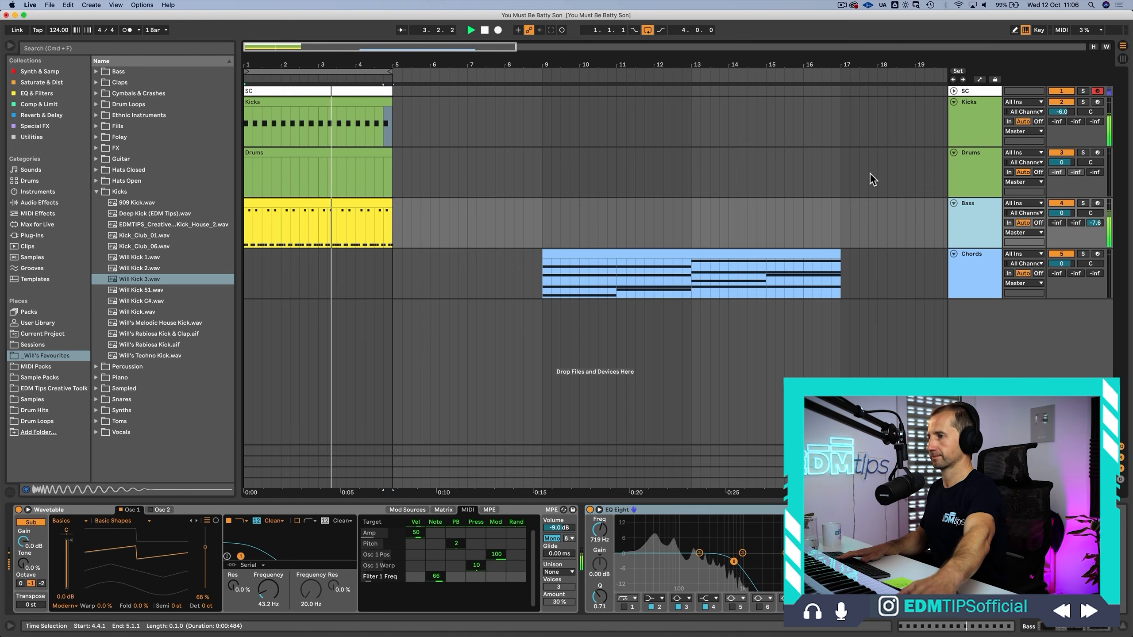
{"action": "left_click", "coordinate": [969, 227]}
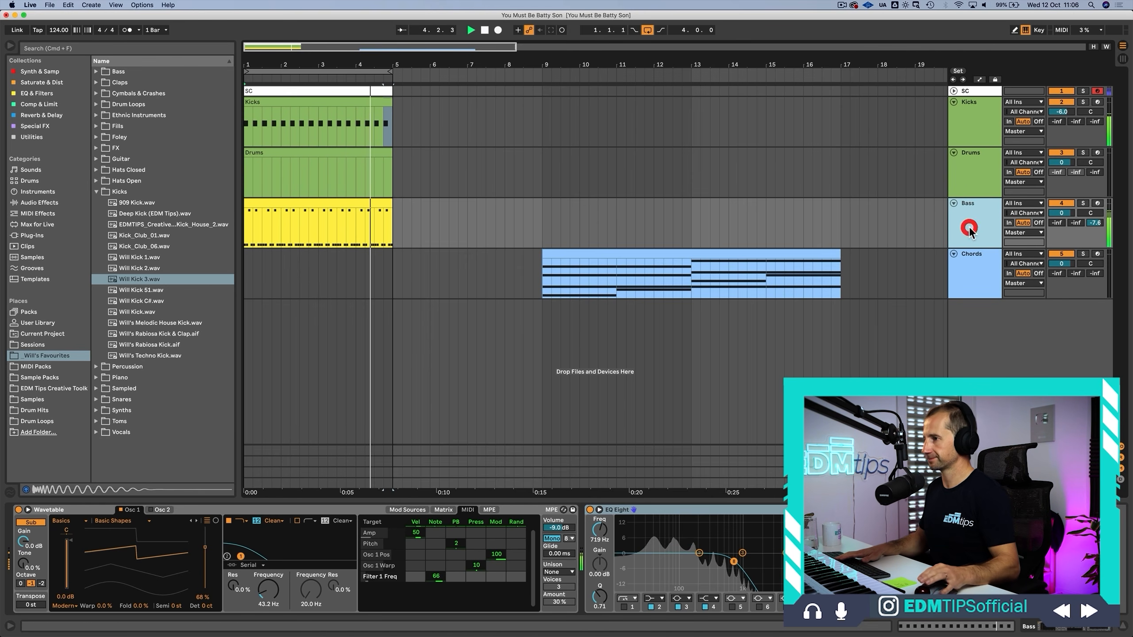
{"action": "key", "text": "space"}
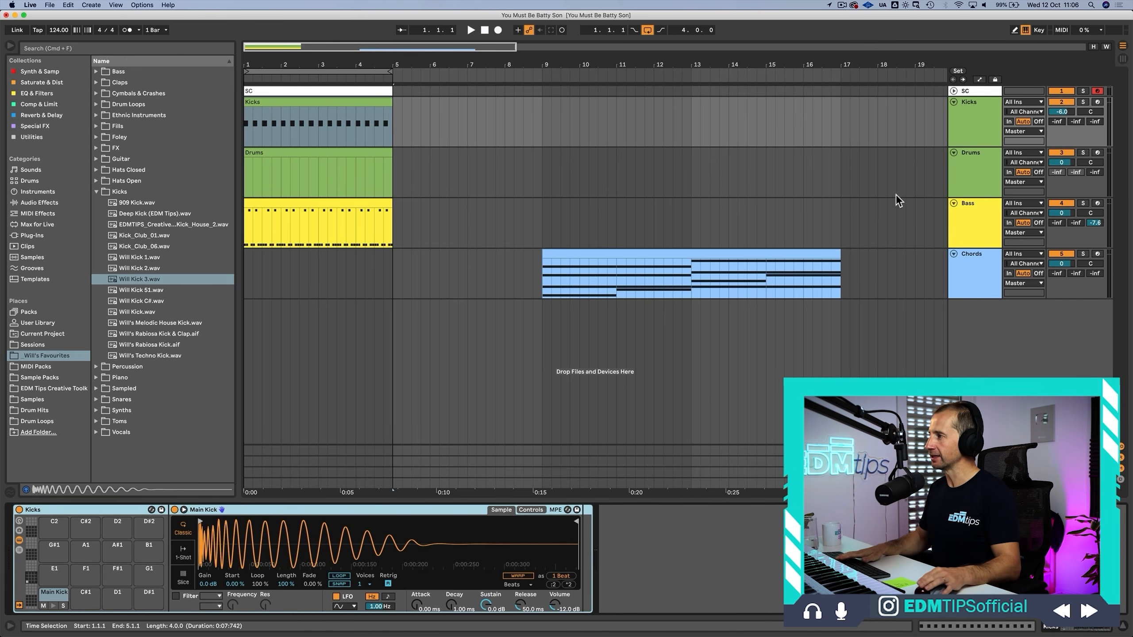
Step: Tune the Main Kick against the playing bass by setting its transposition to -2 st
{"action": "left_click", "coordinate": [963, 129]}
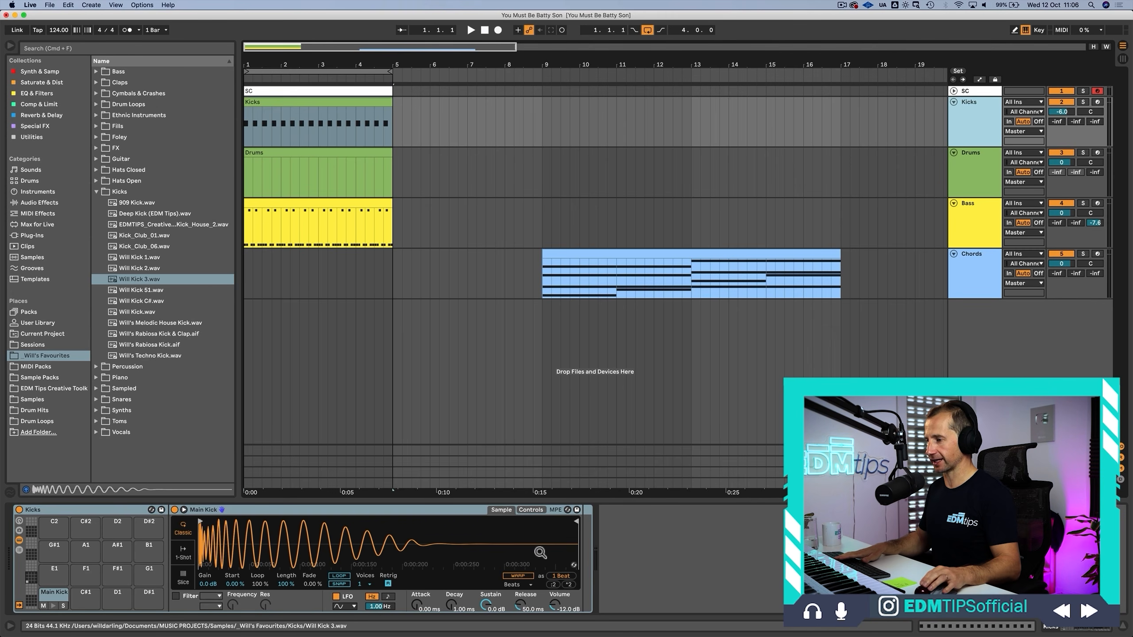
{"action": "left_click", "coordinate": [529, 511]}
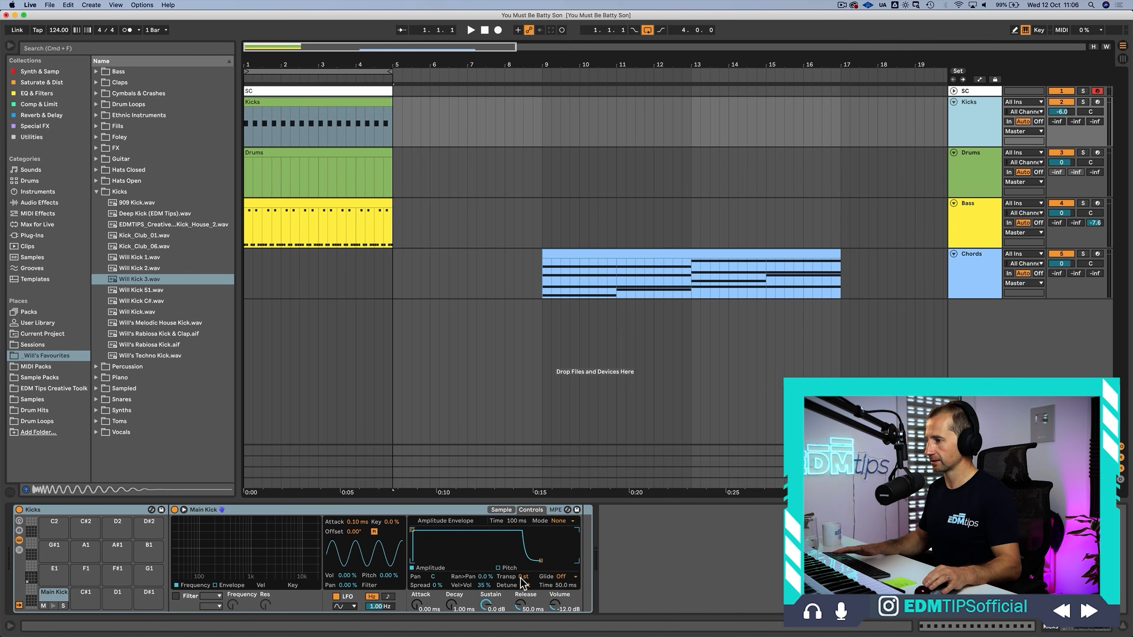
{"action": "key", "text": "space"}
{"action": "left_click_drag", "start_coordinate": [520, 578], "coordinate": [521, 531]}
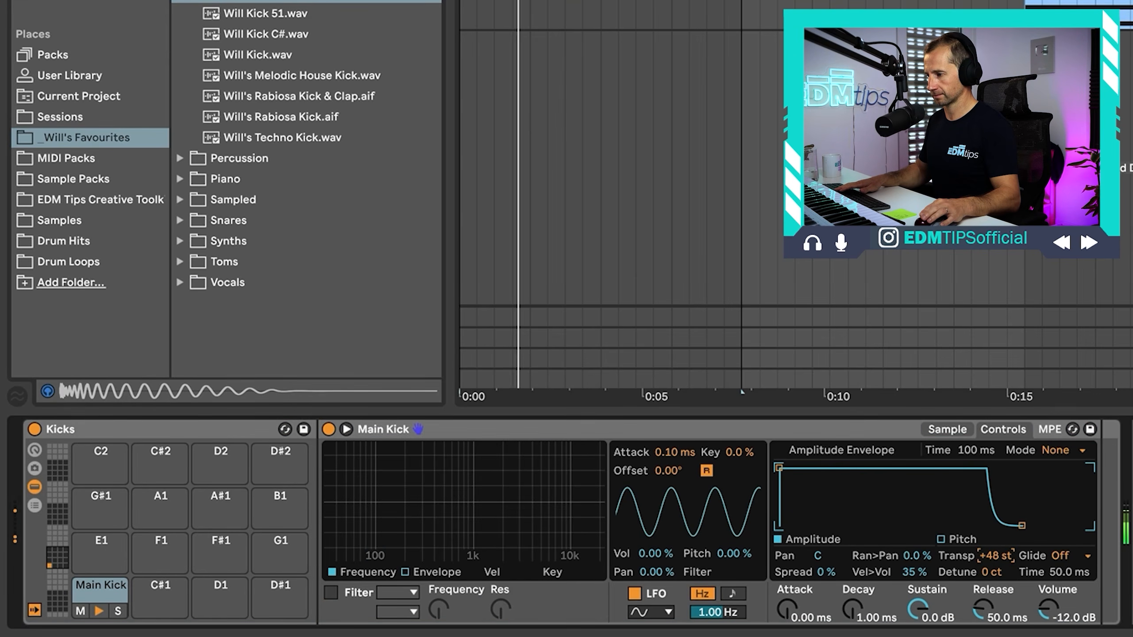
{"action": "mouse_move", "coordinate": [996, 555]}
{"action": "left_mouse_down"}
{"action": "mouse_move", "coordinate": [996, 570]}
{"action": "mouse_move", "coordinate": [993, 558]}
{"action": "left_mouse_up"}
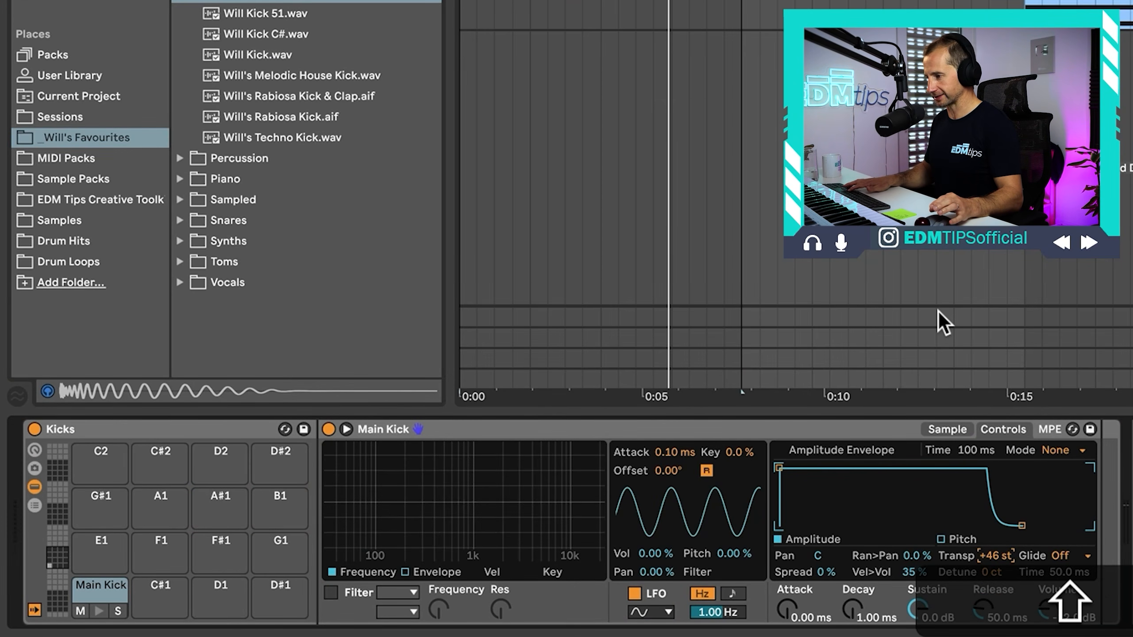
{"action": "key", "text": "shift+Down"}
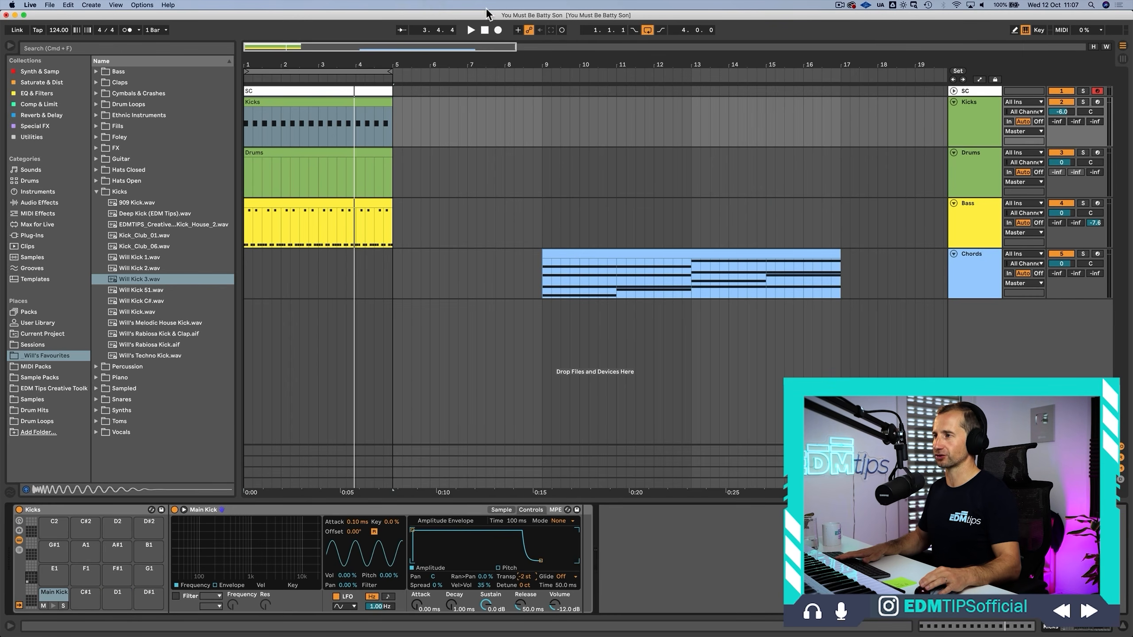
Step: Play the loop from the start with the Main Kick's transposition at 0 st for comparison and undo that change
{"action": "left_click", "coordinate": [486, 34]}
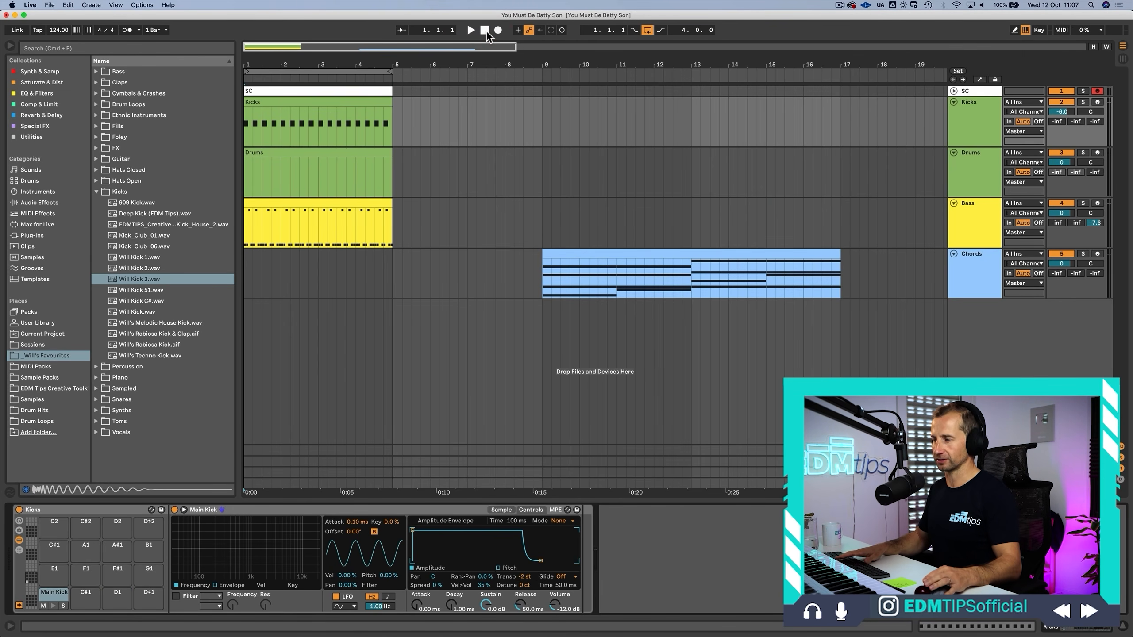
{"action": "key", "text": "space"}
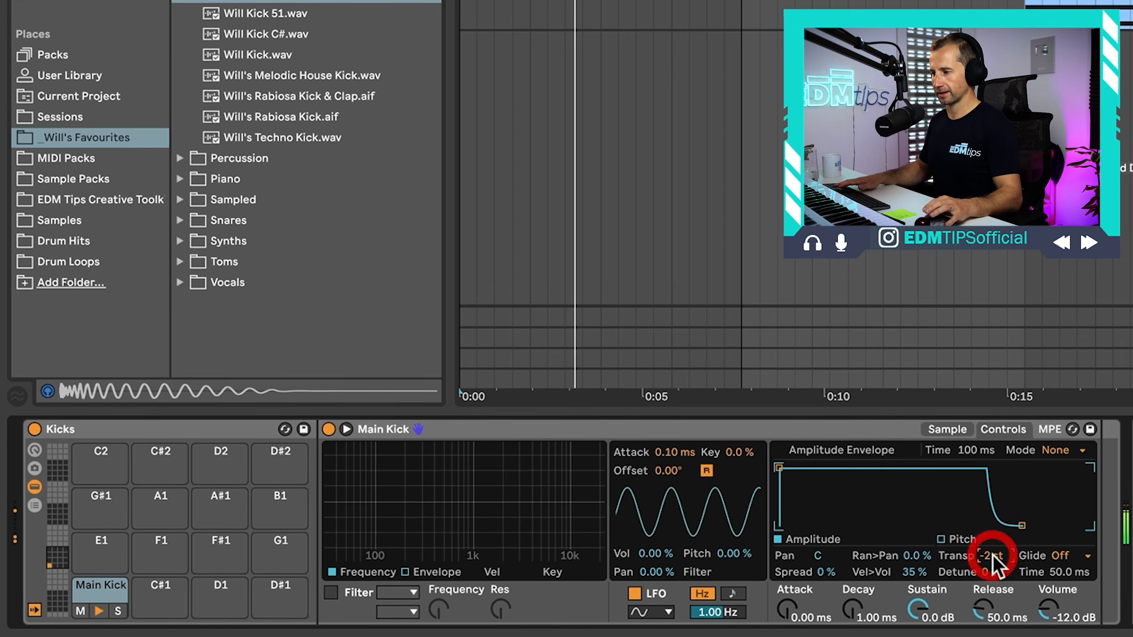
{"action": "type", "text": "0"}
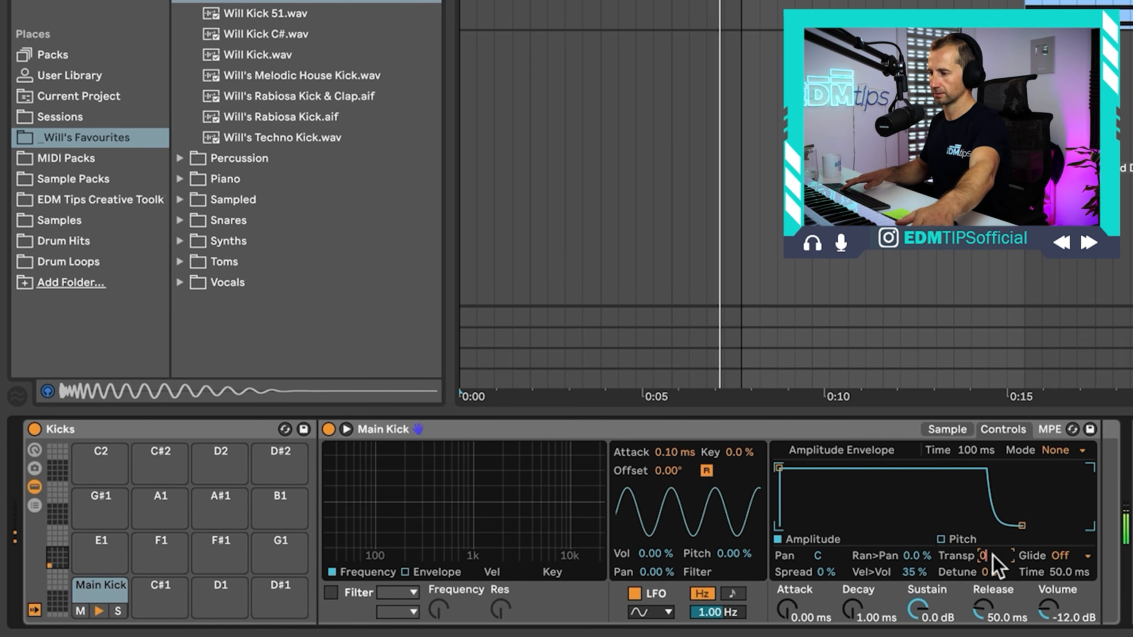
{"action": "key", "text": "Return"}
{"action": "key", "text": "super"}
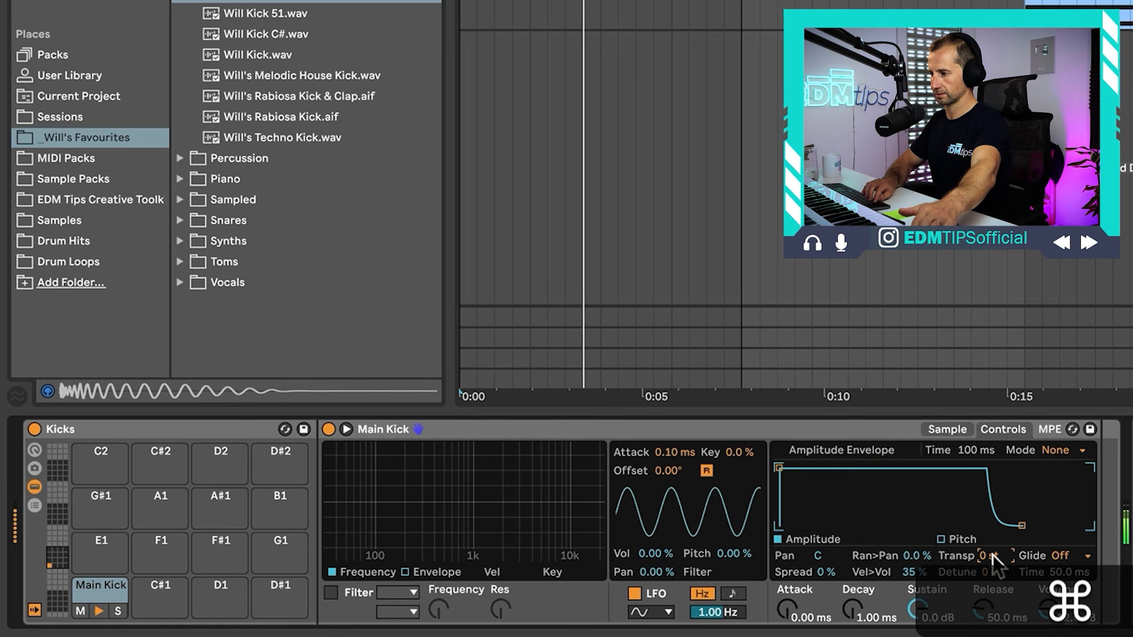
{"action": "key", "text": "super+z"}
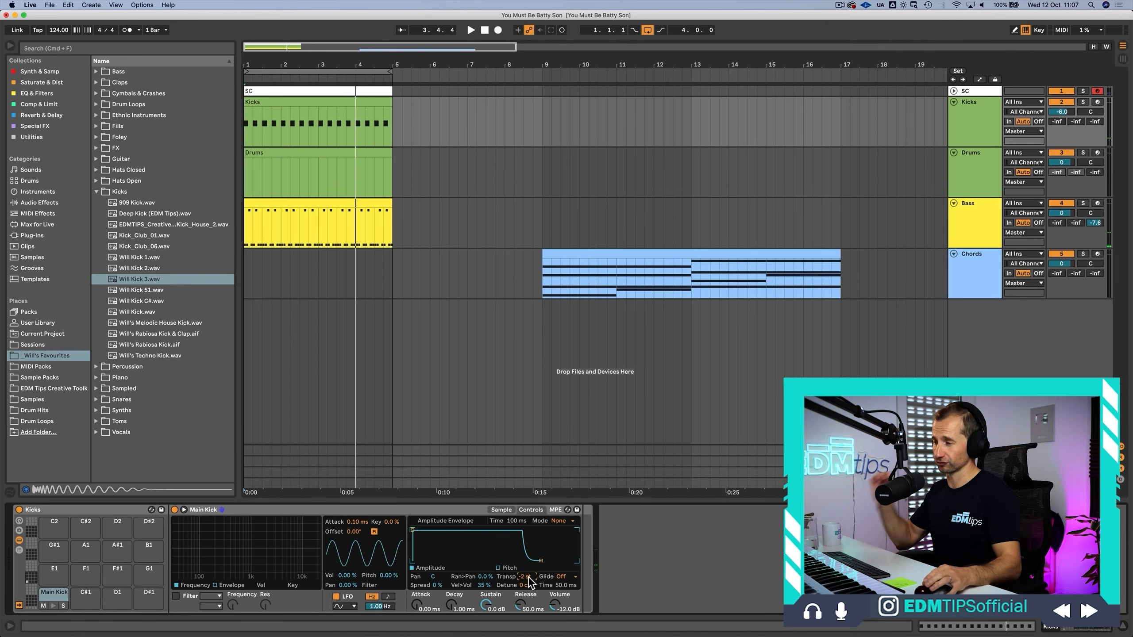
Step: Save the set and group the Kicks and Bass tracks
{"action": "key", "text": "super+s"}
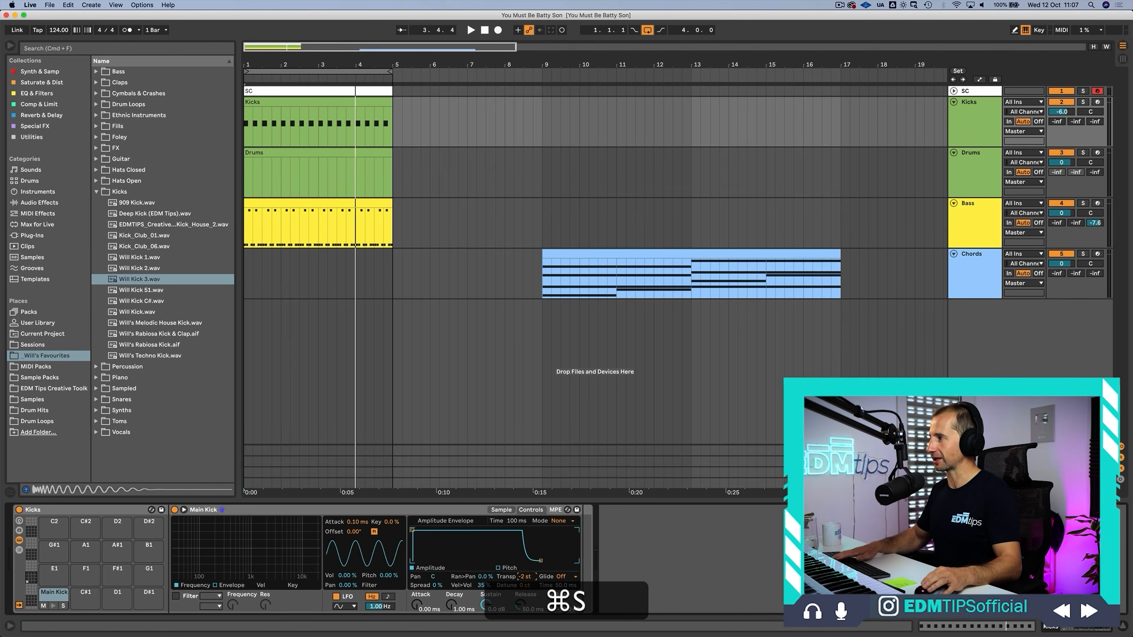
{"action": "left_click", "coordinate": [968, 221]}
{"action": "left_click", "coordinate": [977, 117], "text": "super"}
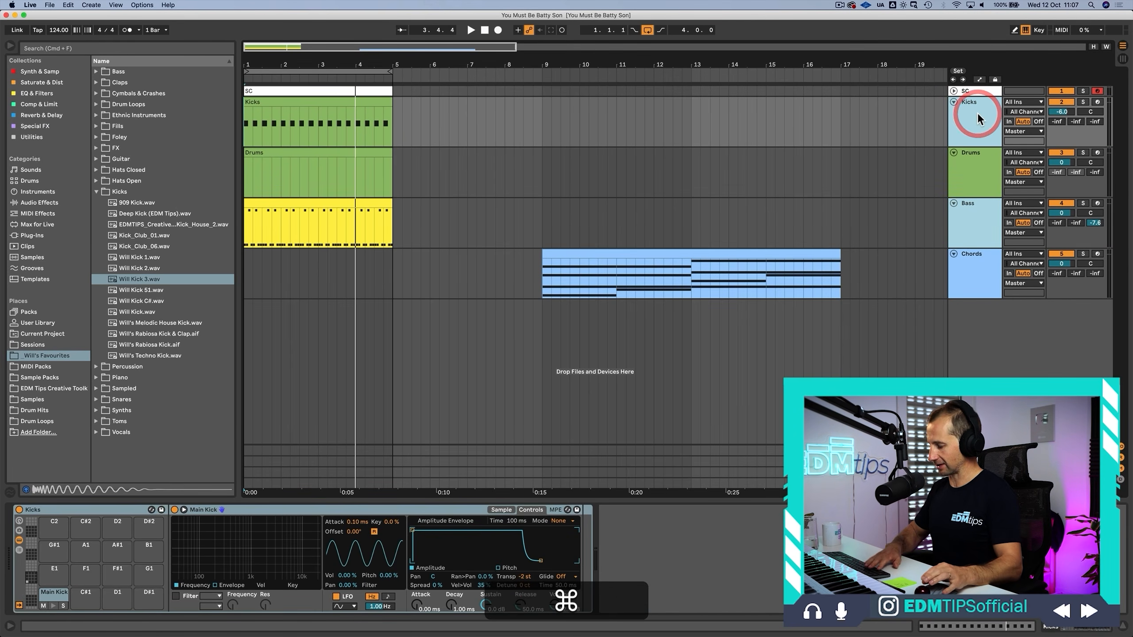
{"action": "key", "text": "super+g"}
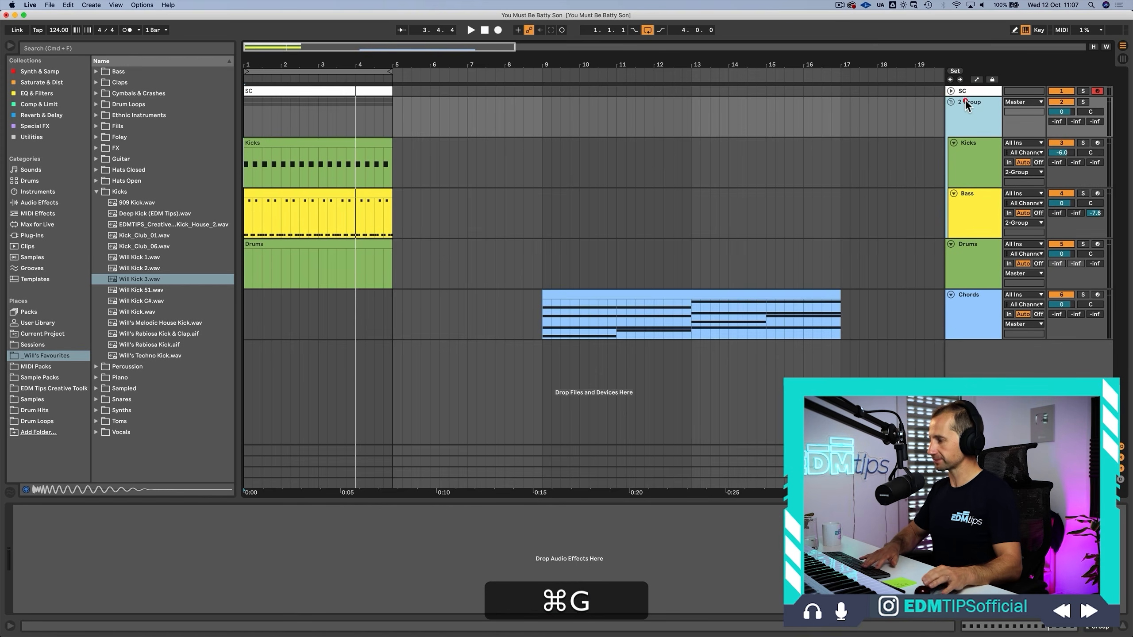
Step: Rename the new group track K + B and give it a red track colour
{"action": "key", "text": "super+r"}
{"action": "type", "text": "K + B"}
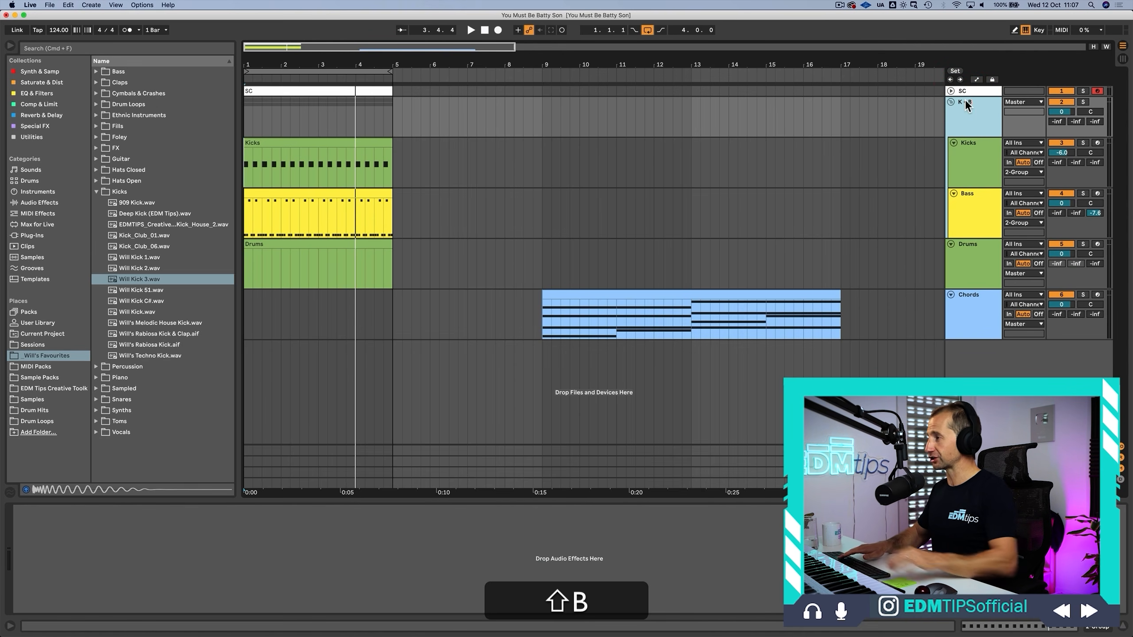
{"action": "key", "text": "shift+Return"}
{"action": "right_click", "coordinate": [967, 128]}
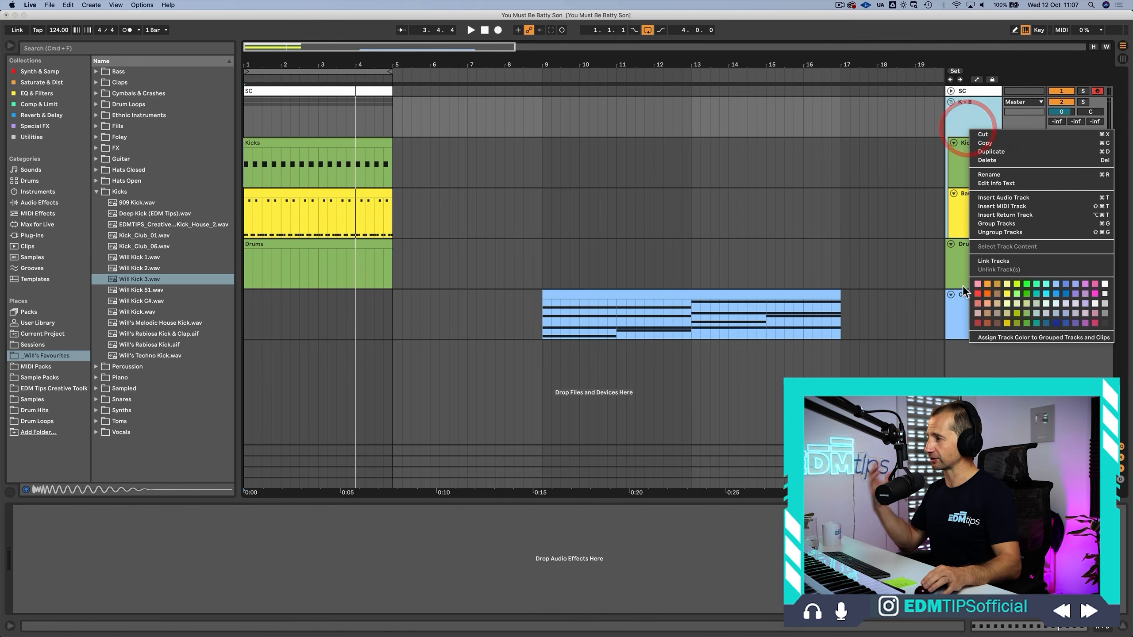
{"action": "left_click", "coordinate": [977, 294]}
{"action": "left_click", "coordinate": [950, 124]}
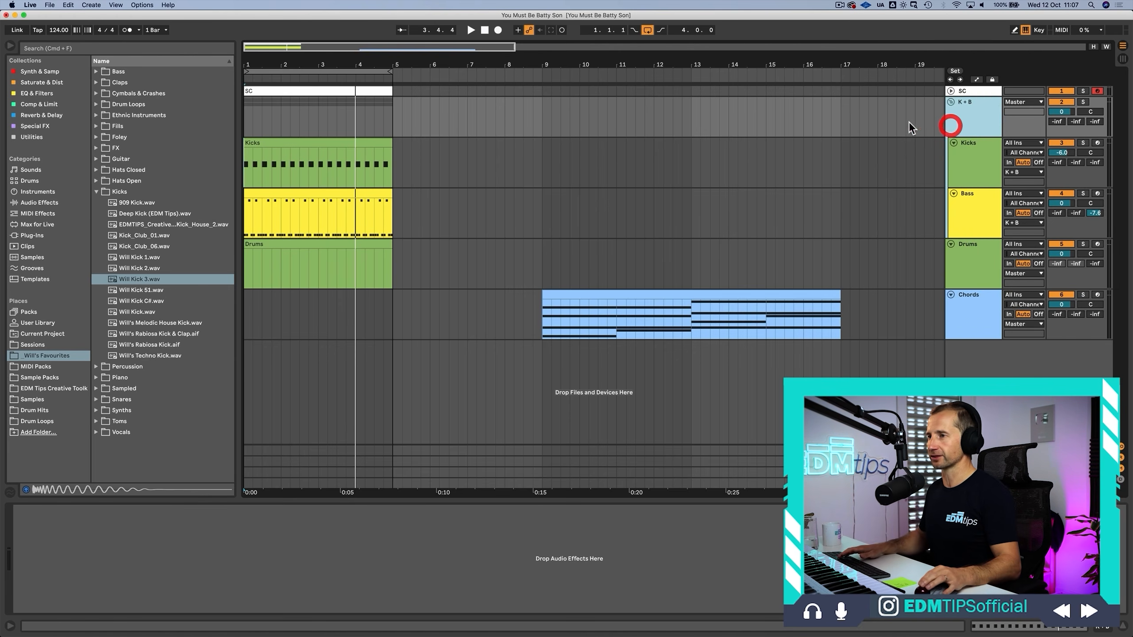
Step: Add Drum Buss from the Saturate & Dist collection to the K + B group and set its Dry/Wet to 37 % during playback
{"action": "left_click", "coordinate": [51, 83]}
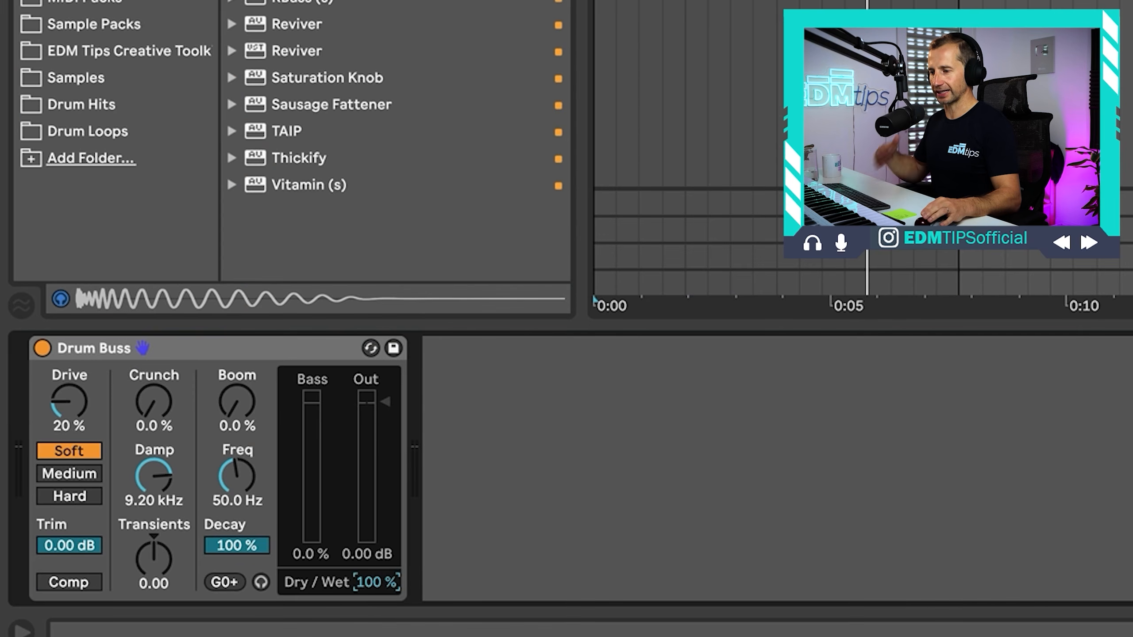
{"action": "left_click_drag", "start_coordinate": [156, 606], "coordinate": [155, 634]}
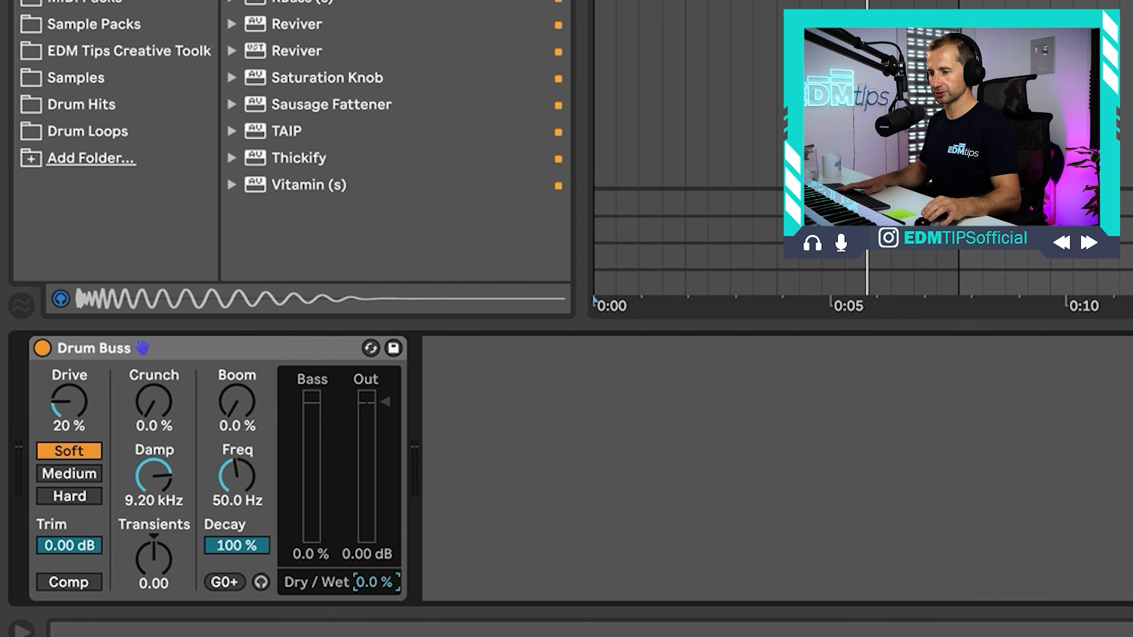
{"action": "mouse_move", "coordinate": [370, 580]}
{"action": "left_mouse_down"}
{"action": "mouse_move", "coordinate": [371, 518]}
{"action": "mouse_move", "coordinate": [370, 580]}
{"action": "left_mouse_up"}
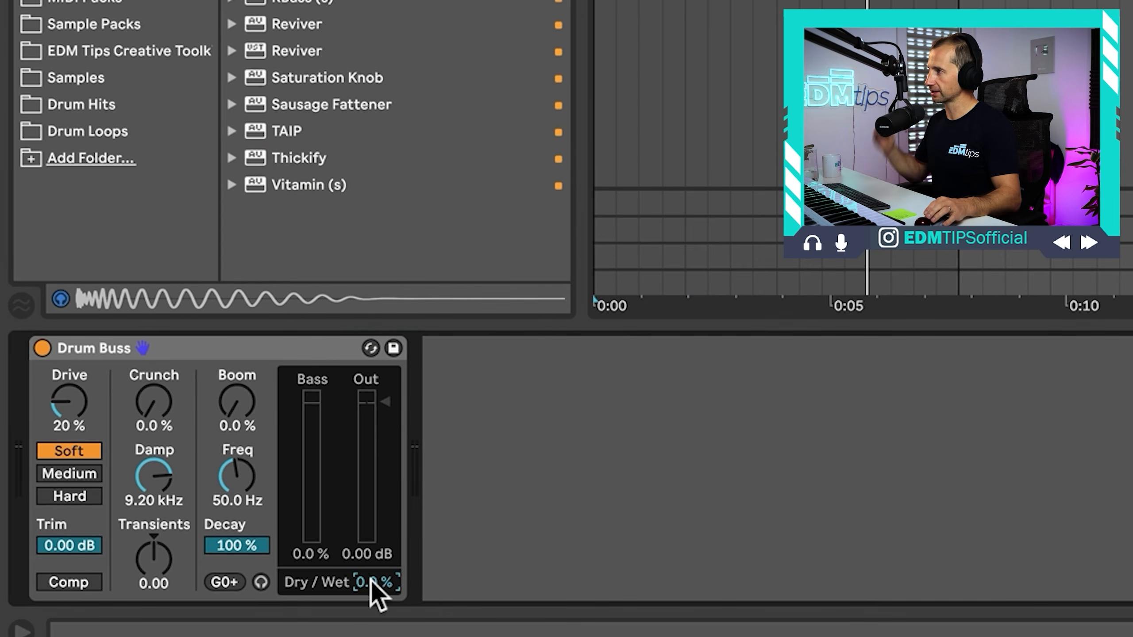
{"action": "key", "text": "space"}
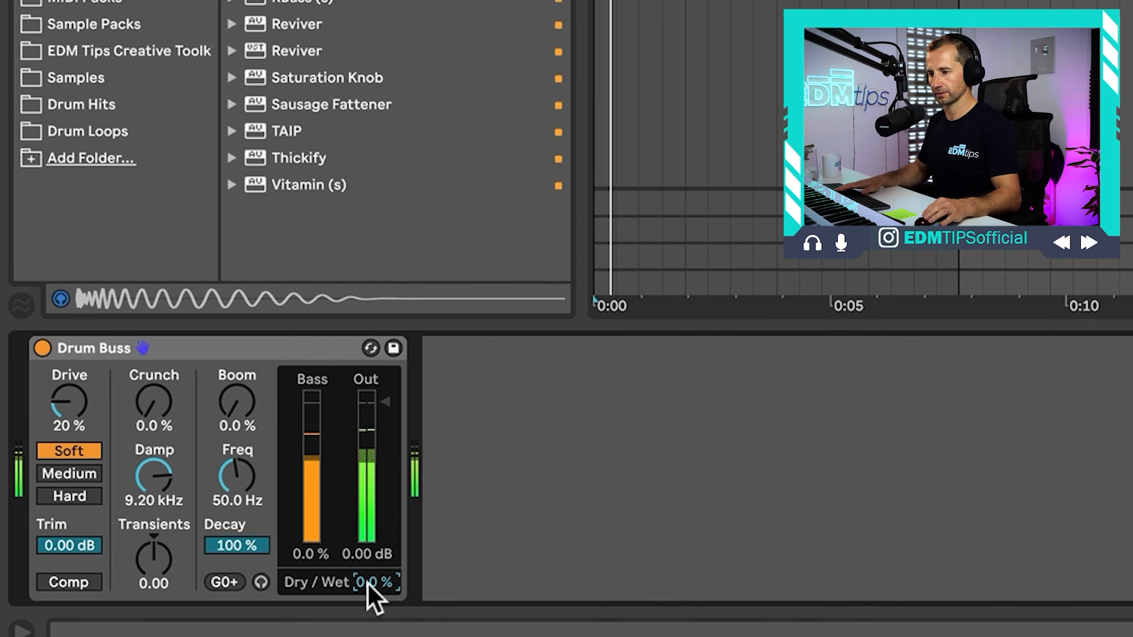
{"action": "left_click_drag", "start_coordinate": [369, 582], "coordinate": [368, 559]}
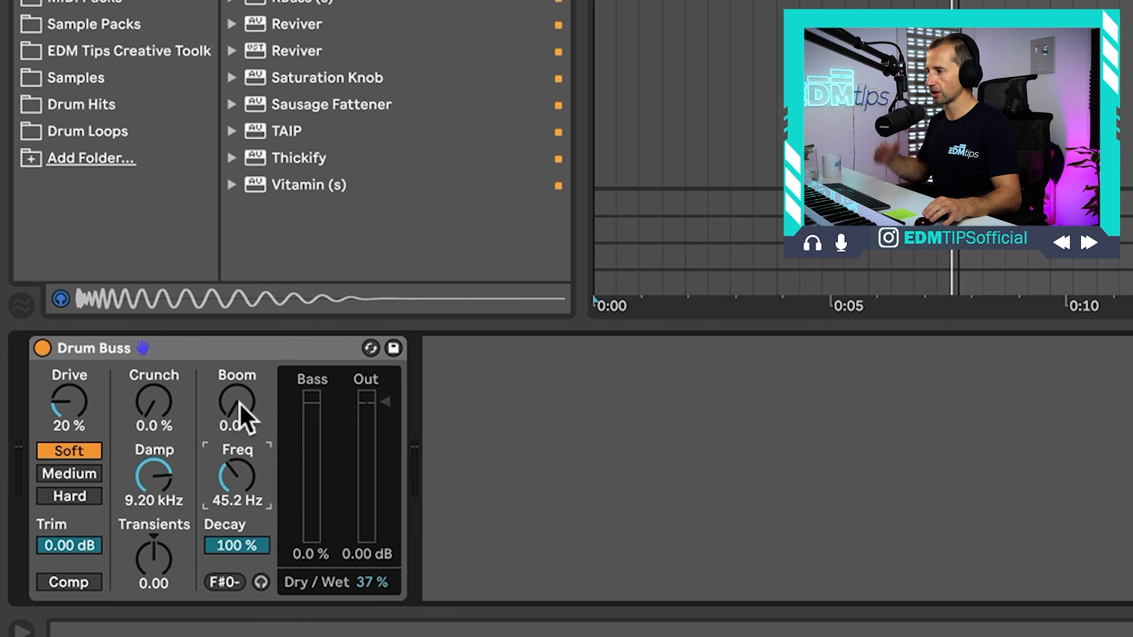
Step: Set Drum Buss's Boom to 33 % during playback, compare the sound with the device bypassed and re-enabled, and save the set
{"action": "key", "text": "space"}
{"action": "left_click_drag", "start_coordinate": [241, 413], "coordinate": [241, 381]}
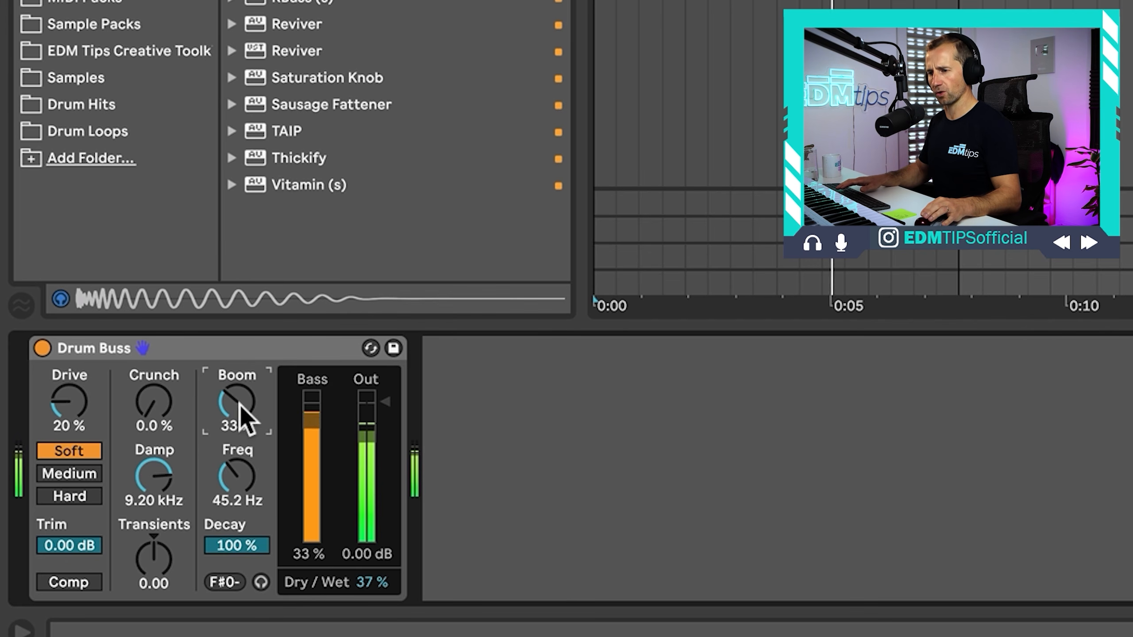
{"action": "left_click", "coordinate": [42, 347]}
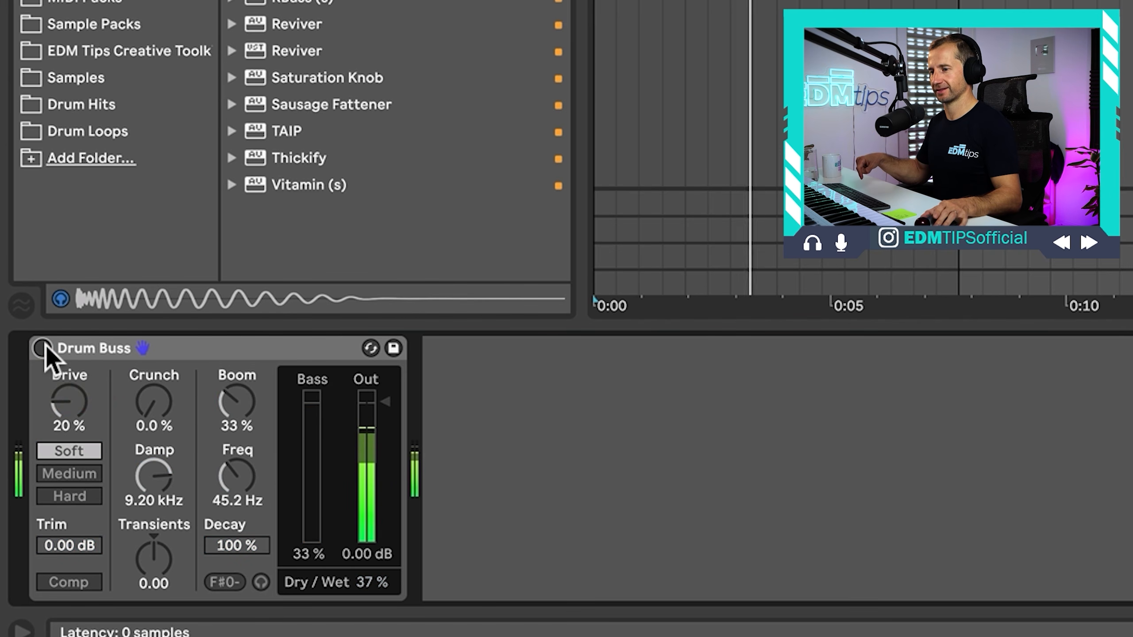
{"action": "left_click", "coordinate": [43, 347]}
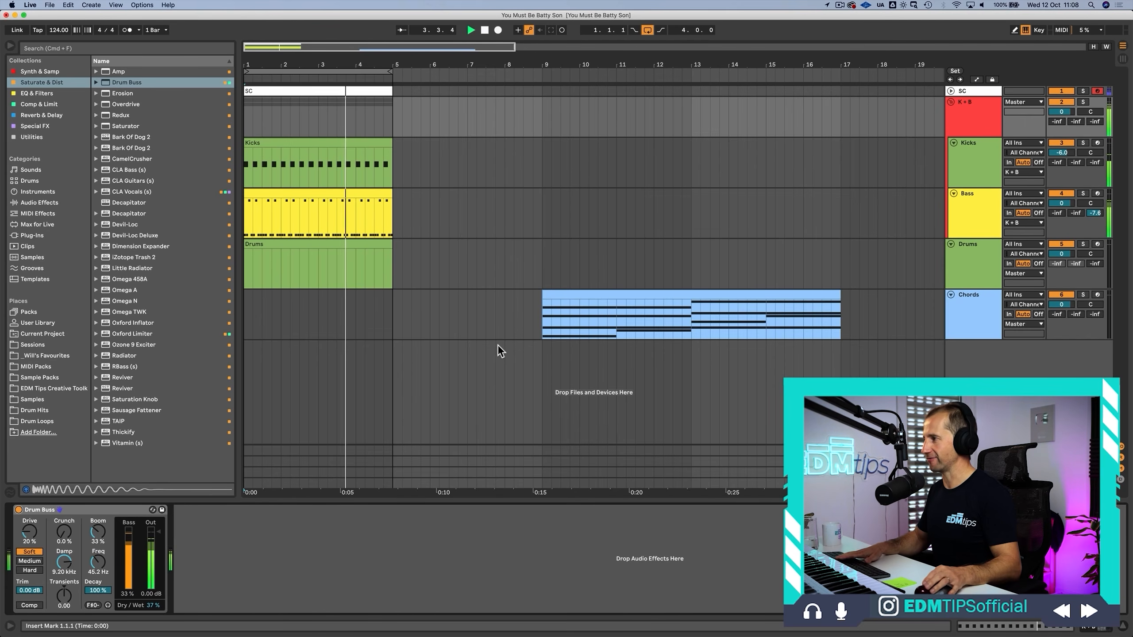
{"action": "key", "text": "super+s"}
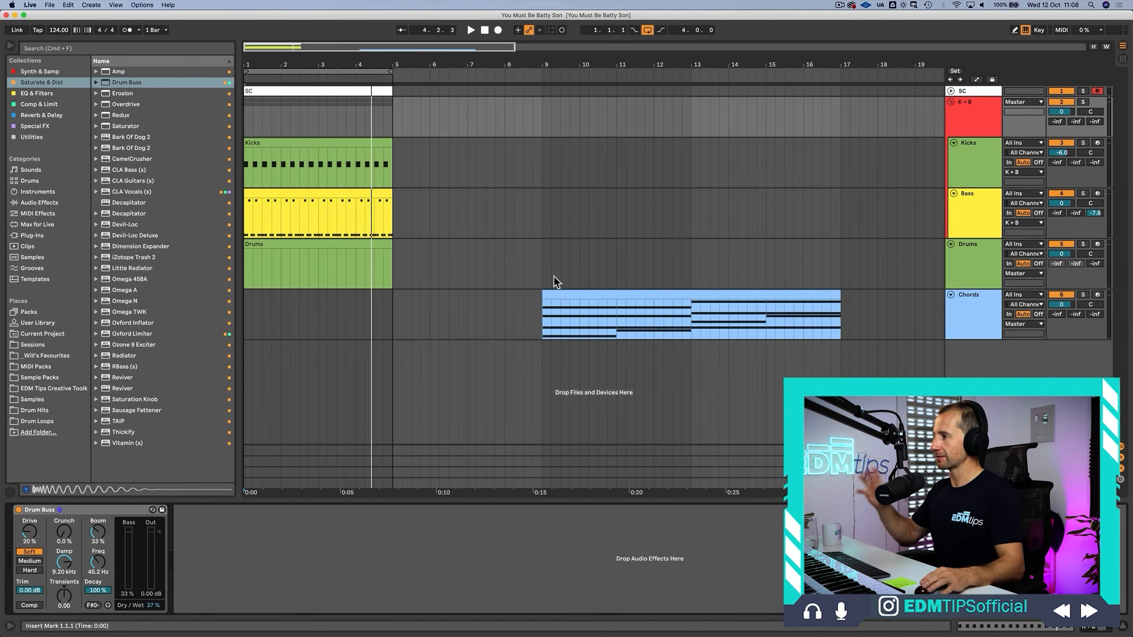
Step: Insert a new MIDI track below Chords and name it Synth Riff
{"action": "left_click", "coordinate": [953, 334]}
{"action": "key", "text": "shift+super+t"}
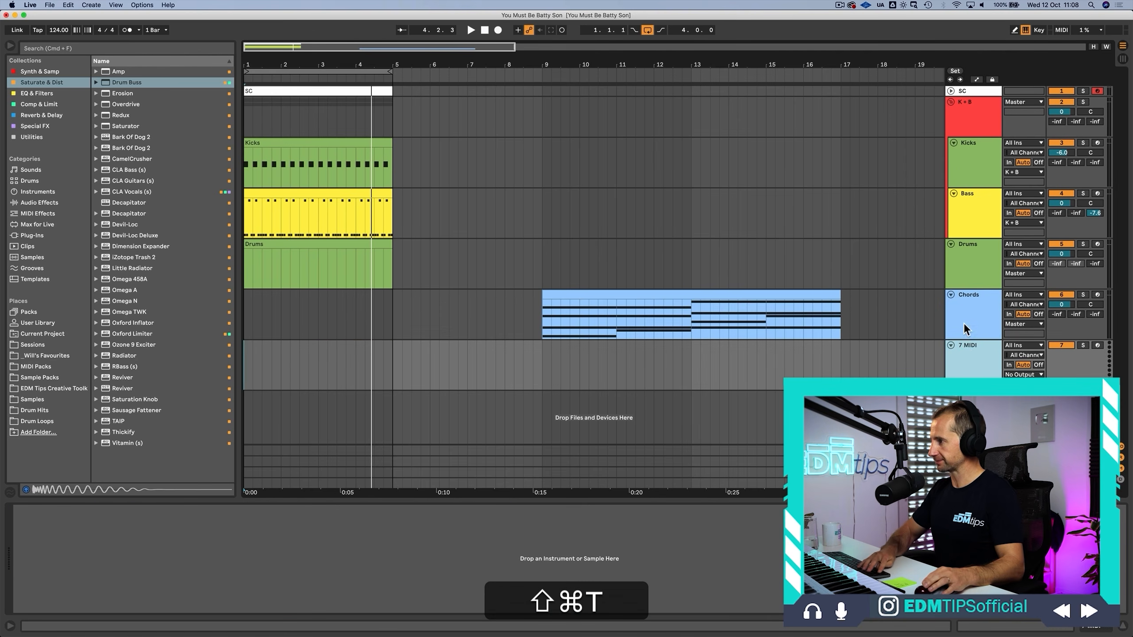
{"action": "key", "text": "super+r"}
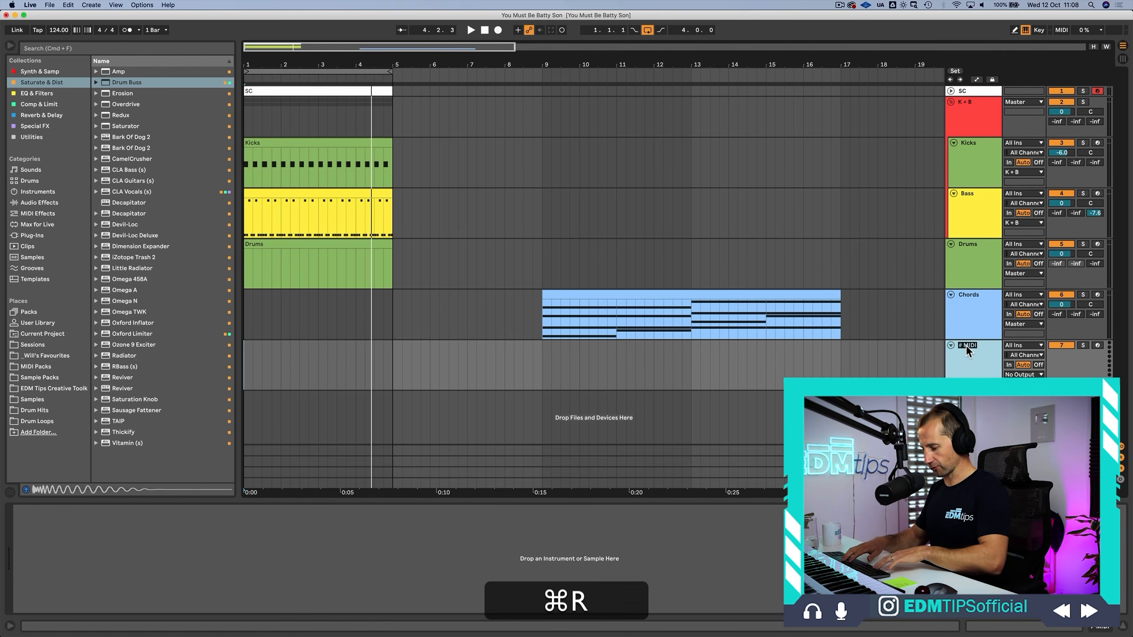
{"action": "type", "text": "Synth"}
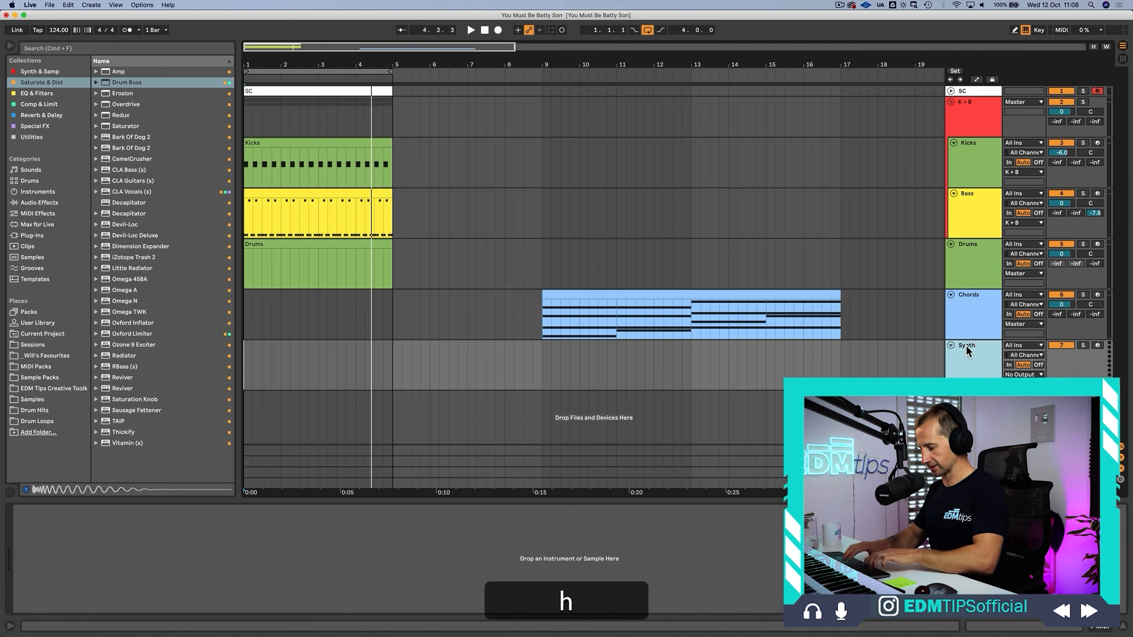
{"action": "type", "text": " Riff"}
{"action": "key", "text": "Return"}
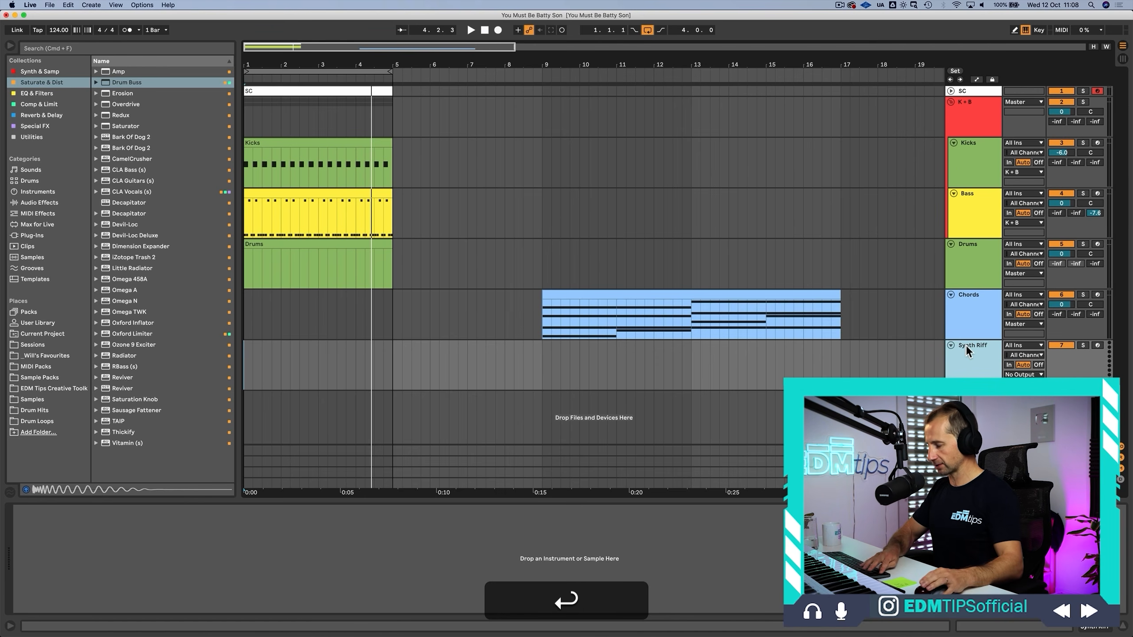
Step: Insert another MIDI track below Synth Riff and name it Riff 2
{"action": "key", "text": "shift+super+t"}
{"action": "key", "text": "super+r"}
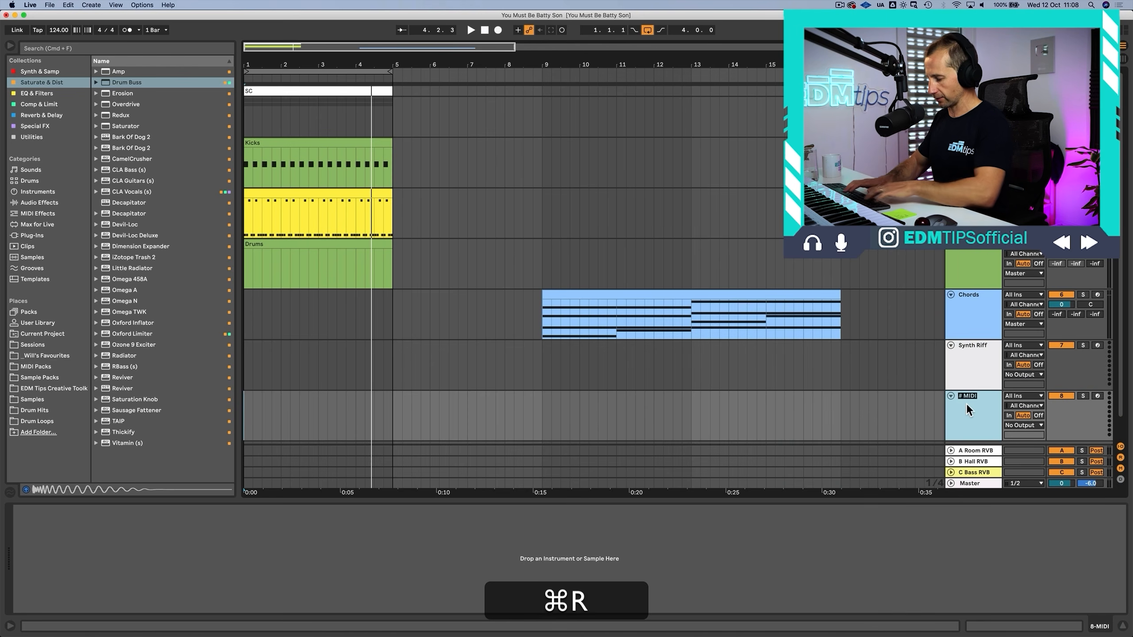
{"action": "type", "text": "Riff 2"}
{"action": "key", "text": "Return"}
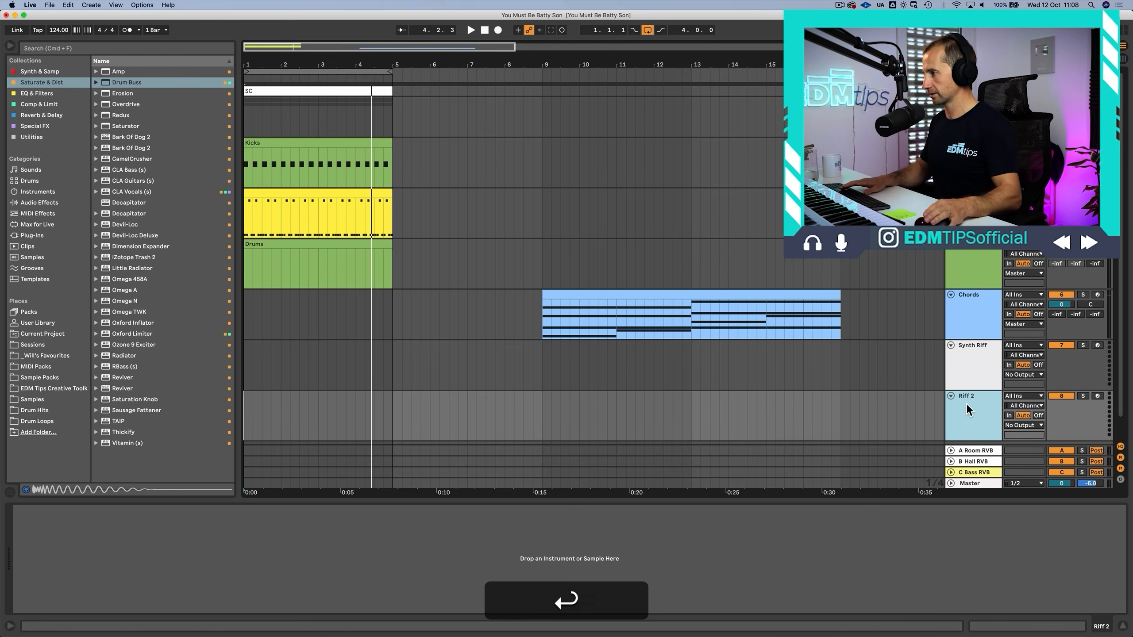
Step: Give the Synth Riff and Riff 2 tracks a turquoise track colour
{"action": "left_click", "coordinate": [979, 371]}
{"action": "right_click", "coordinate": [977, 412]}
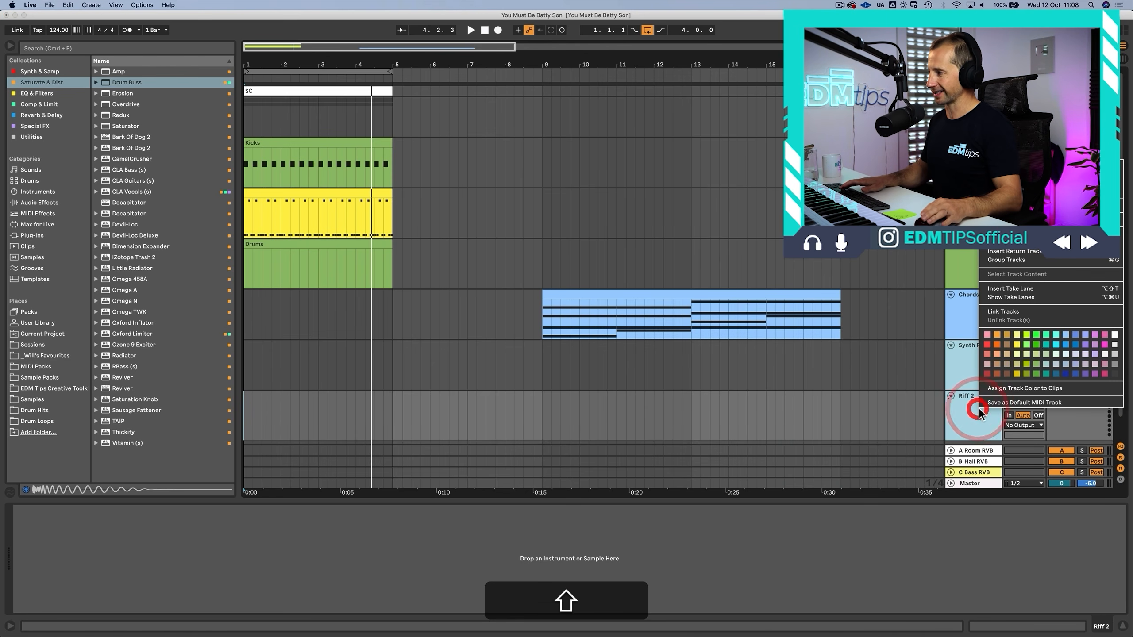
{"action": "left_click", "coordinate": [1055, 339]}
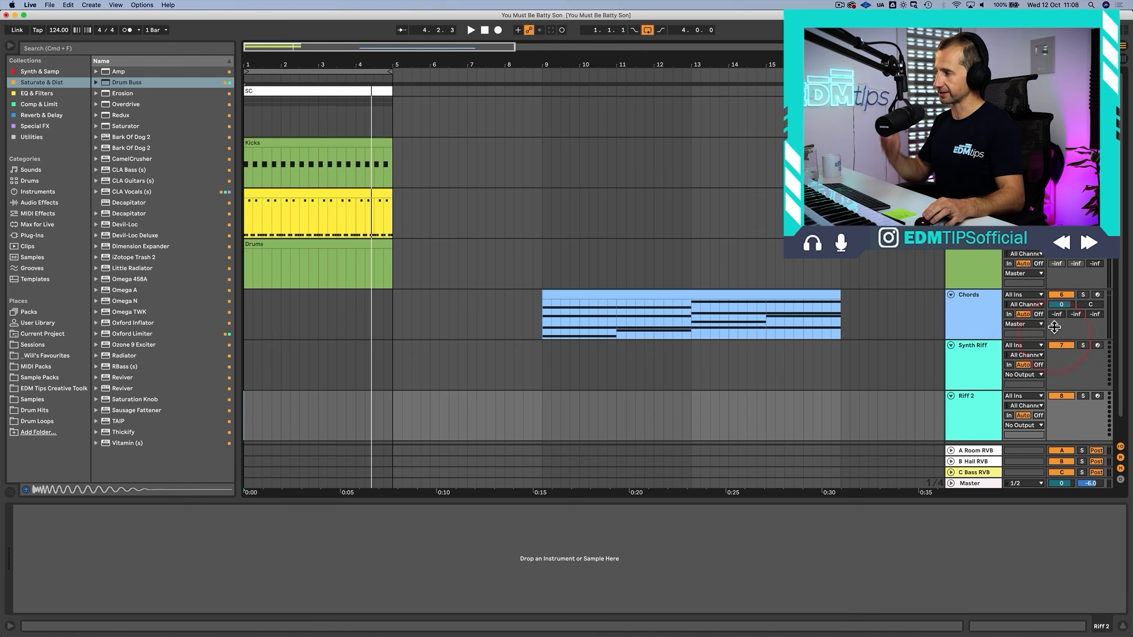
Step: Load Wavetable from the Synth & Samp collection onto the Synth Riff and Riff 2 tracks
{"action": "left_click", "coordinate": [951, 314]}
{"action": "left_click", "coordinate": [965, 343]}
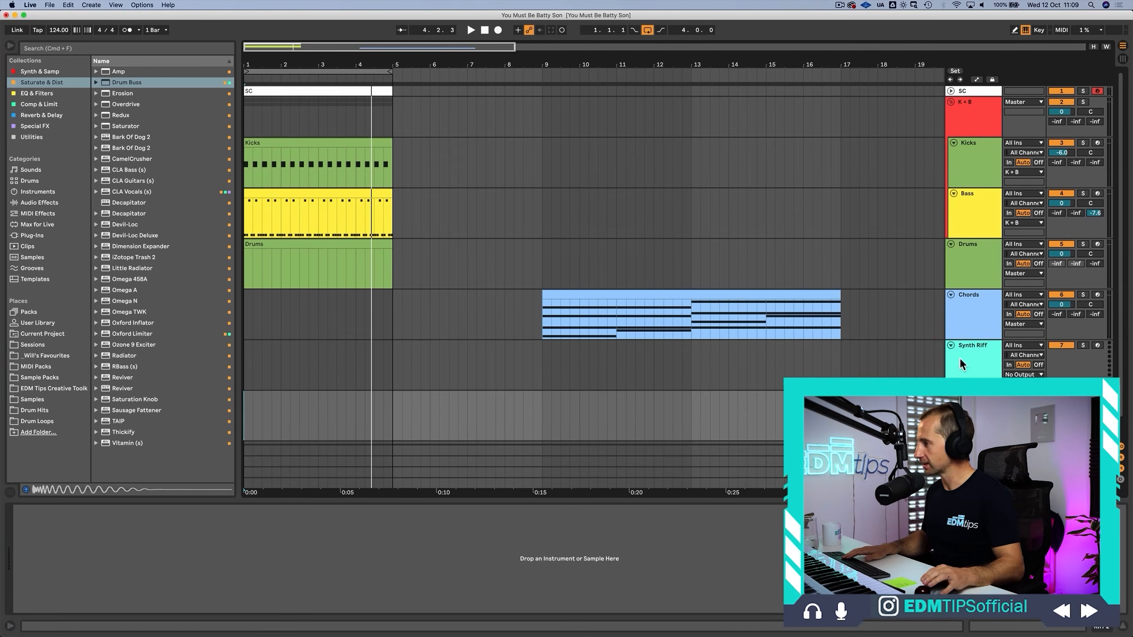
{"action": "left_click", "coordinate": [960, 357]}
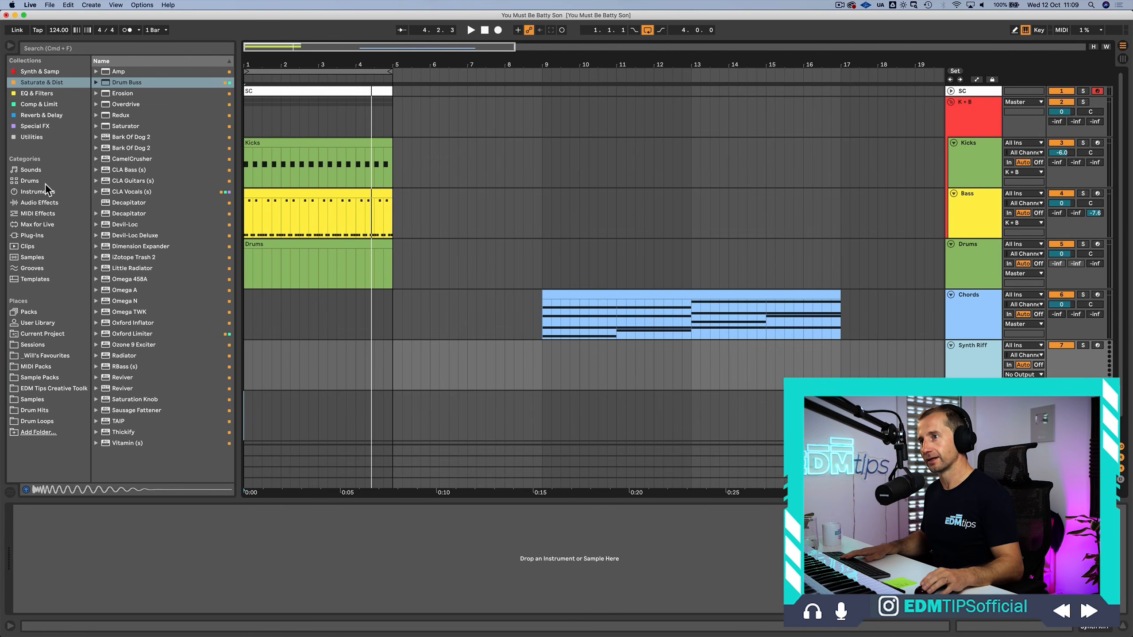
{"action": "left_click", "coordinate": [42, 71]}
{"action": "left_click", "coordinate": [105, 129]}
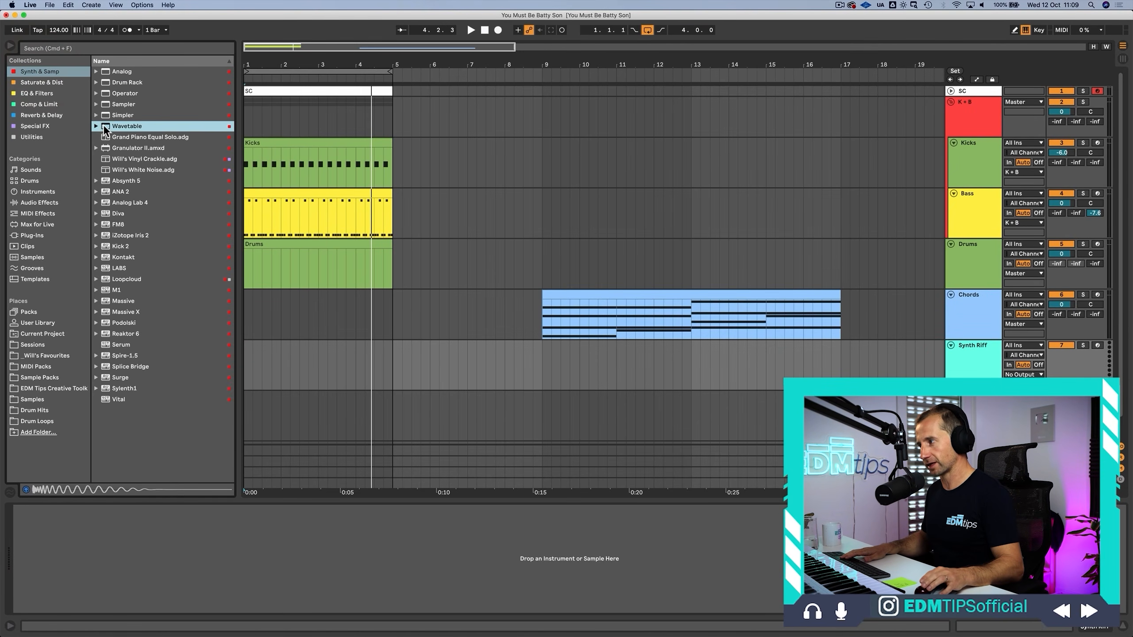
{"action": "left_click_drag", "start_coordinate": [262, 368], "coordinate": [266, 376]}
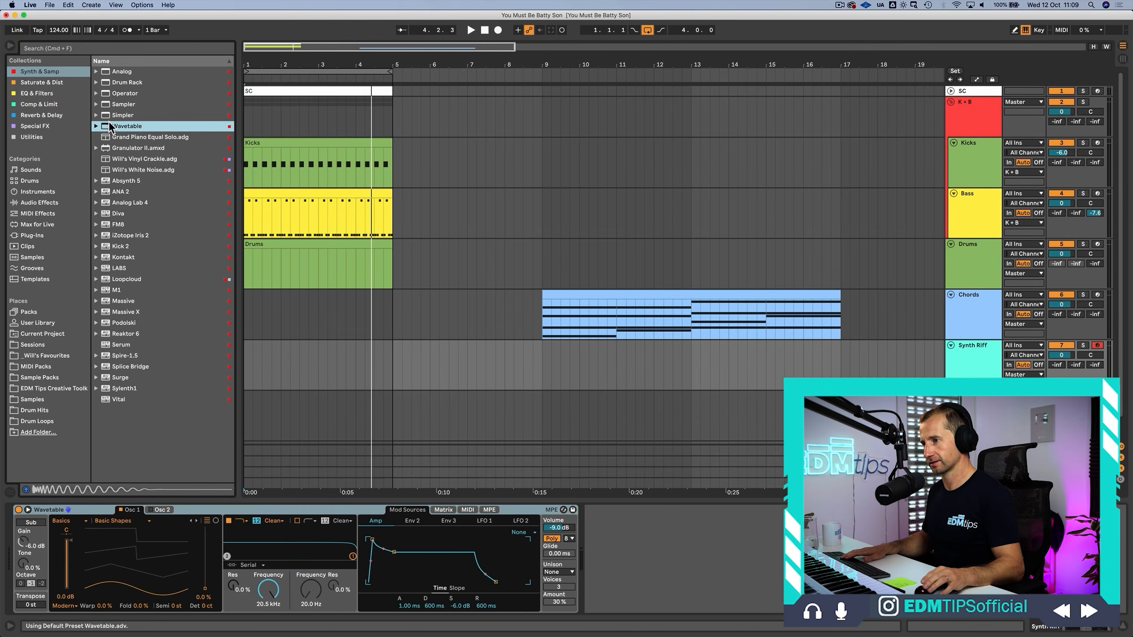
{"action": "left_click", "coordinate": [324, 421]}
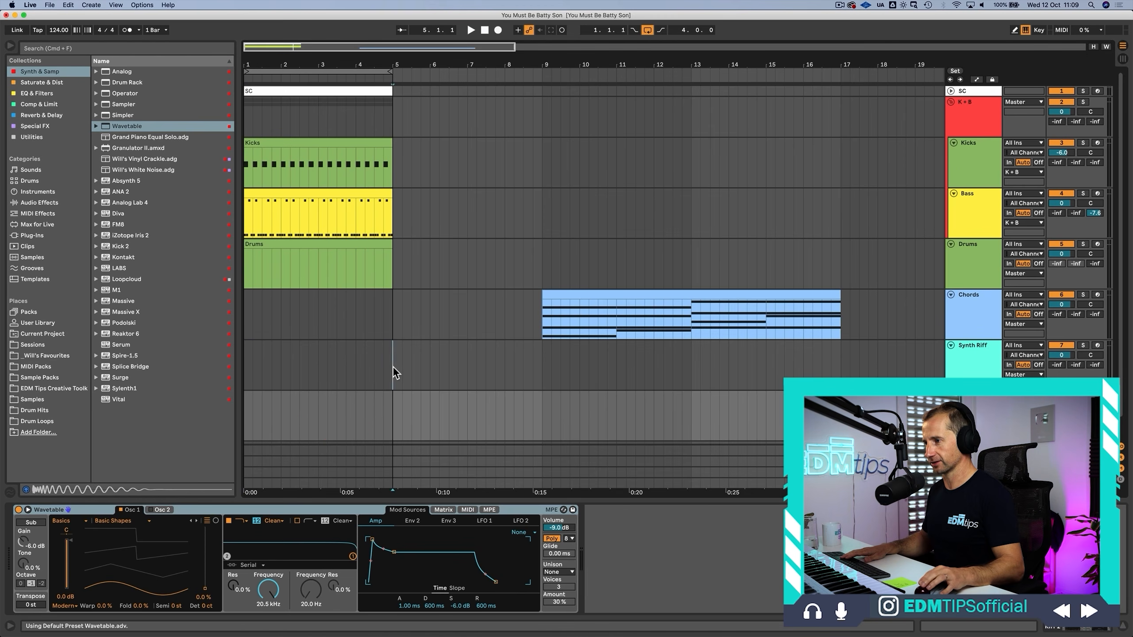
Step: Create an empty MIDI clip over bars 1 to 4 on the Synth Riff track and name it Riff 1
{"action": "left_click_drag", "start_coordinate": [393, 367], "coordinate": [236, 353]}
{"action": "key", "text": "super+shift+m"}
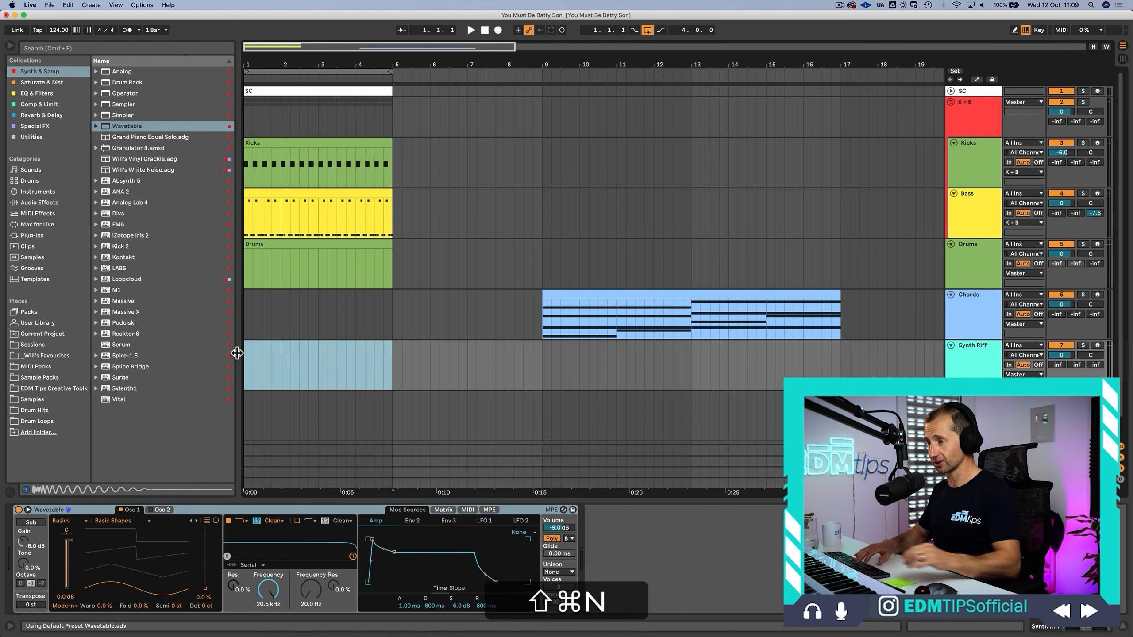
{"action": "key", "text": "super+r"}
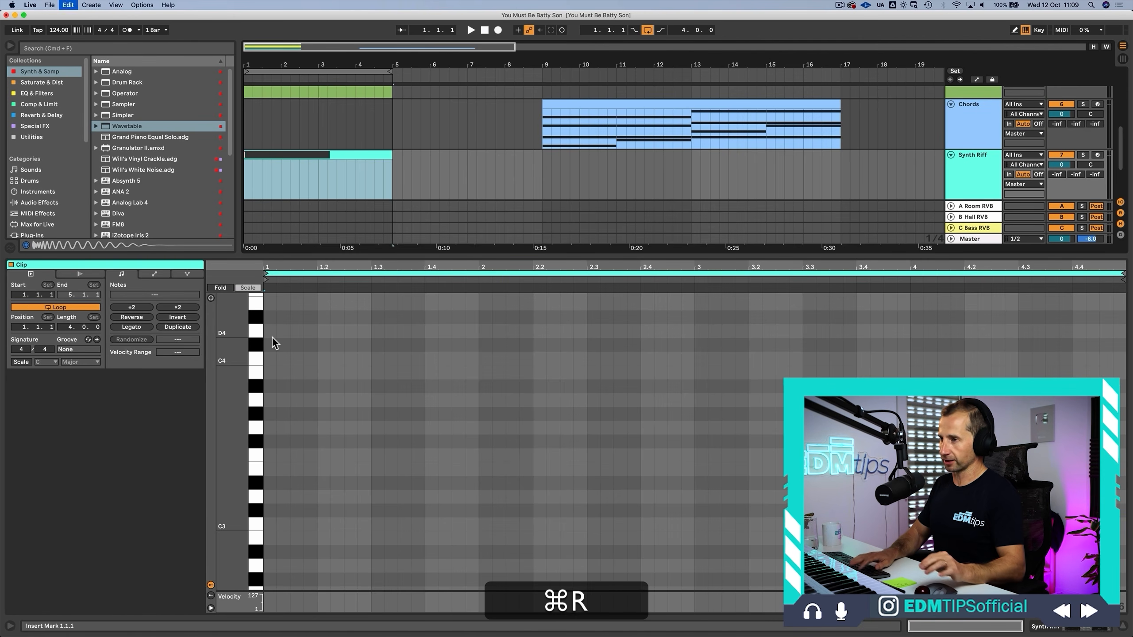
{"action": "type", "text": "Riff 1"}
{"action": "key", "text": "Return"}
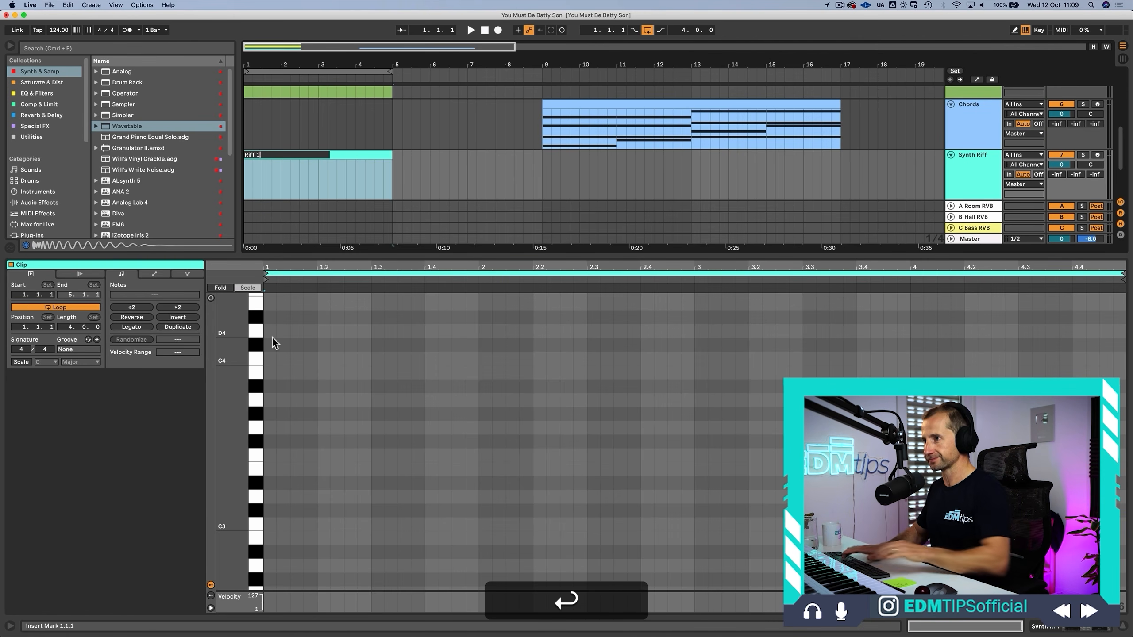
Step: Turn on note preview in the Riff 1 clip's note editor and audition a key on the piano roll
{"action": "key", "text": "Tab"}
{"action": "key", "text": "shift+Tab"}
{"action": "key", "text": "Tab"}
{"action": "double_click", "coordinate": [258, 324]}
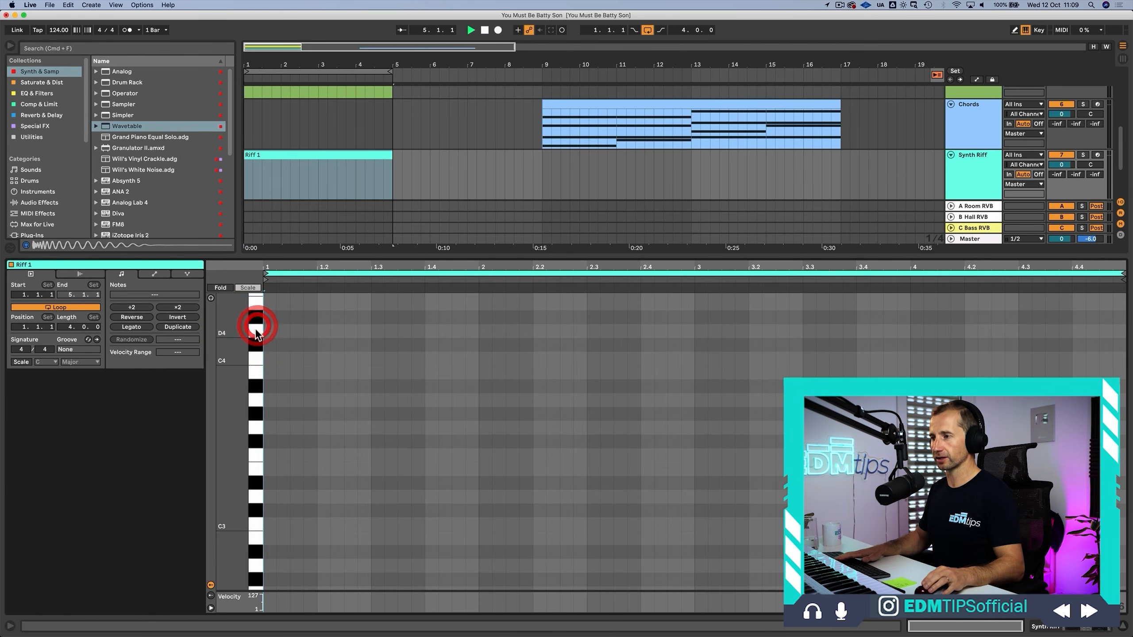
{"action": "key", "text": "p"}
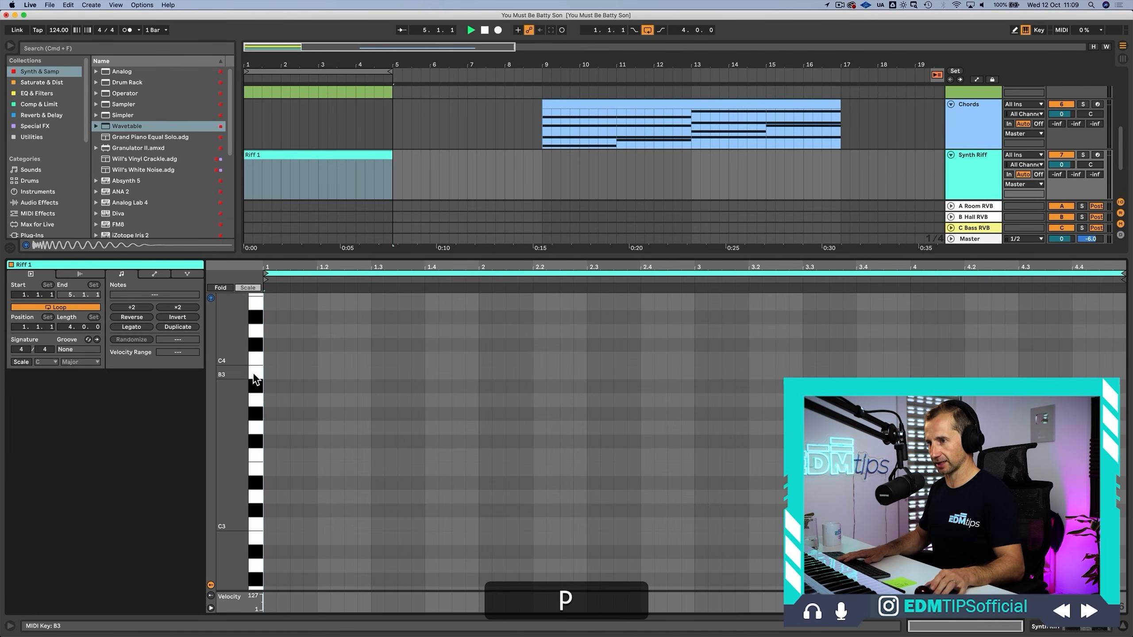
{"action": "left_click", "coordinate": [251, 374]}
Step: Enable the scale for the Riff 1 clip and set it to F Minor
{"action": "left_click", "coordinate": [21, 362]}
{"action": "left_click", "coordinate": [44, 362]}
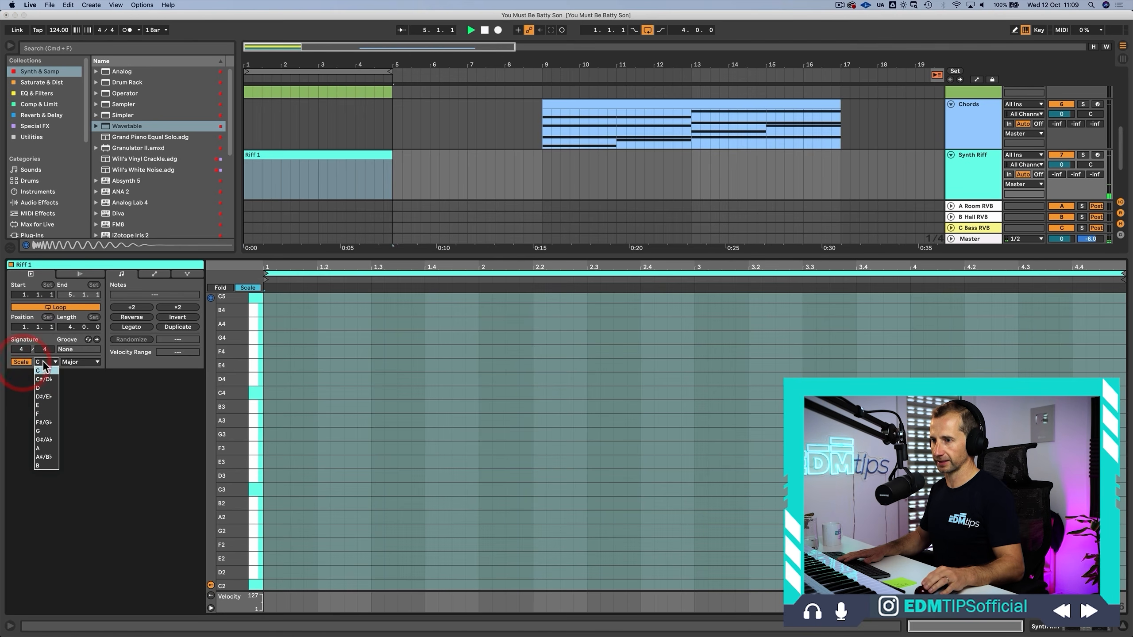
{"action": "left_click", "coordinate": [44, 415]}
{"action": "left_click", "coordinate": [69, 362]}
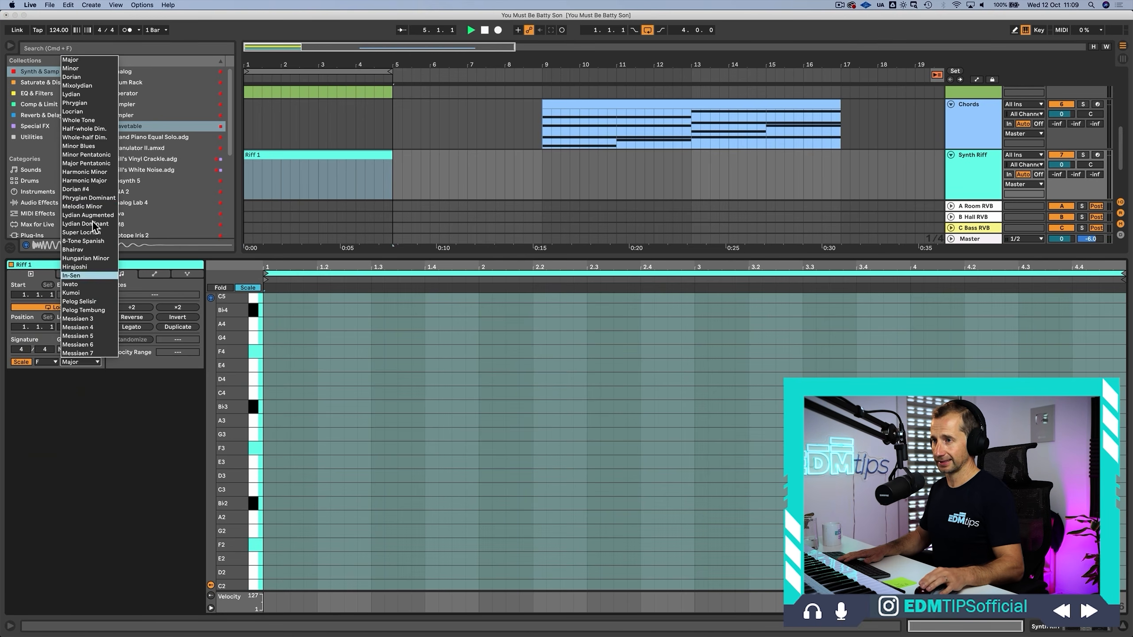
{"action": "left_click", "coordinate": [89, 69]}
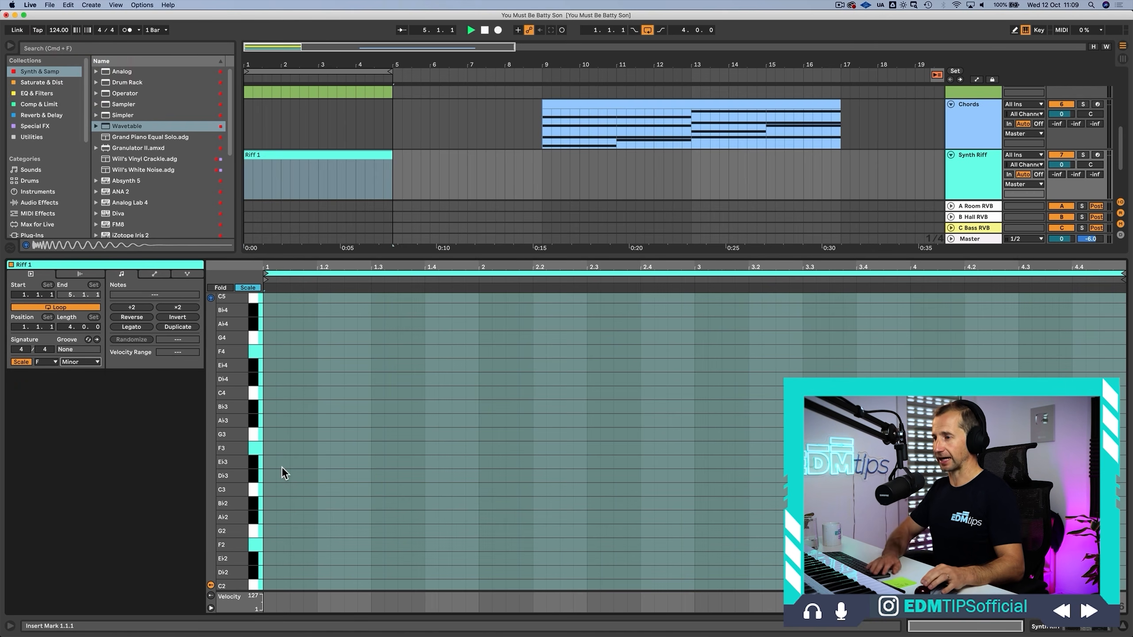
Step: Check the clip against the arrangement, reopen Riff 1 and add an F3 sixteenth note on the second sixteenth of beat 1
{"action": "key", "text": "shift+Tab"}
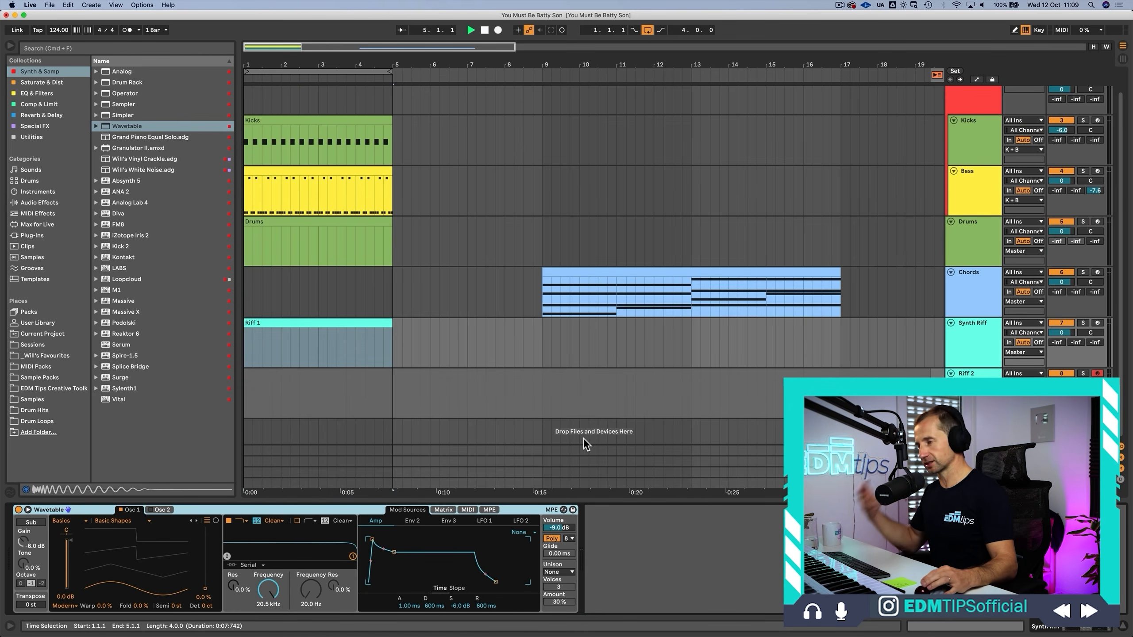
{"action": "left_click", "coordinate": [263, 96]}
{"action": "left_click_drag", "start_coordinate": [263, 66], "coordinate": [264, 88]}
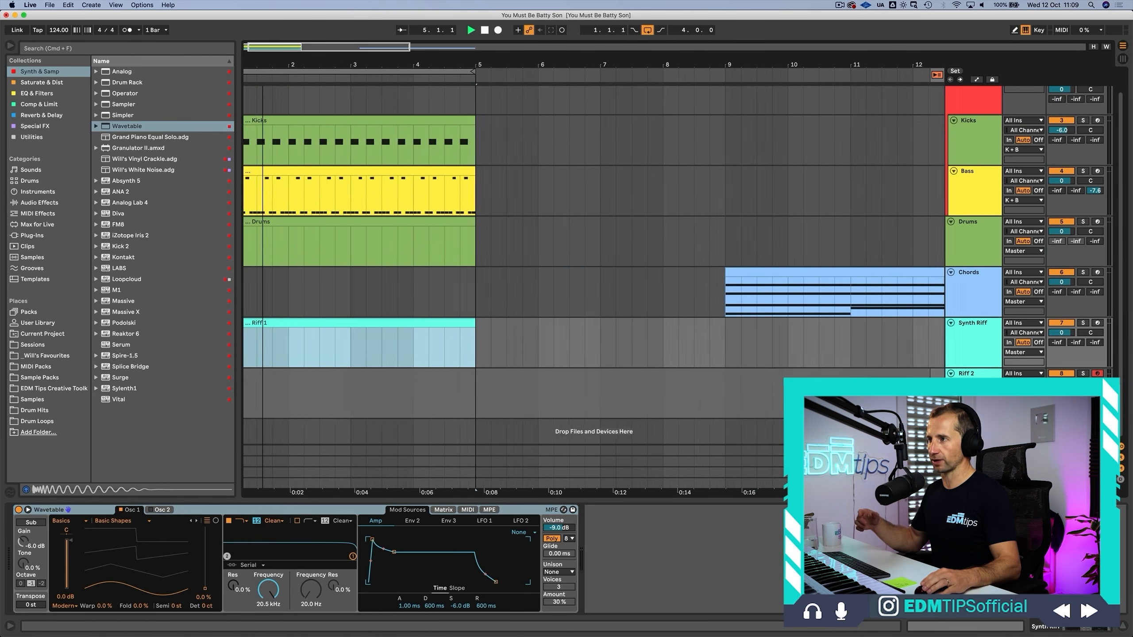
{"action": "key", "text": "space"}
{"action": "double_click", "coordinate": [299, 326]}
{"action": "double_click", "coordinate": [282, 448]}
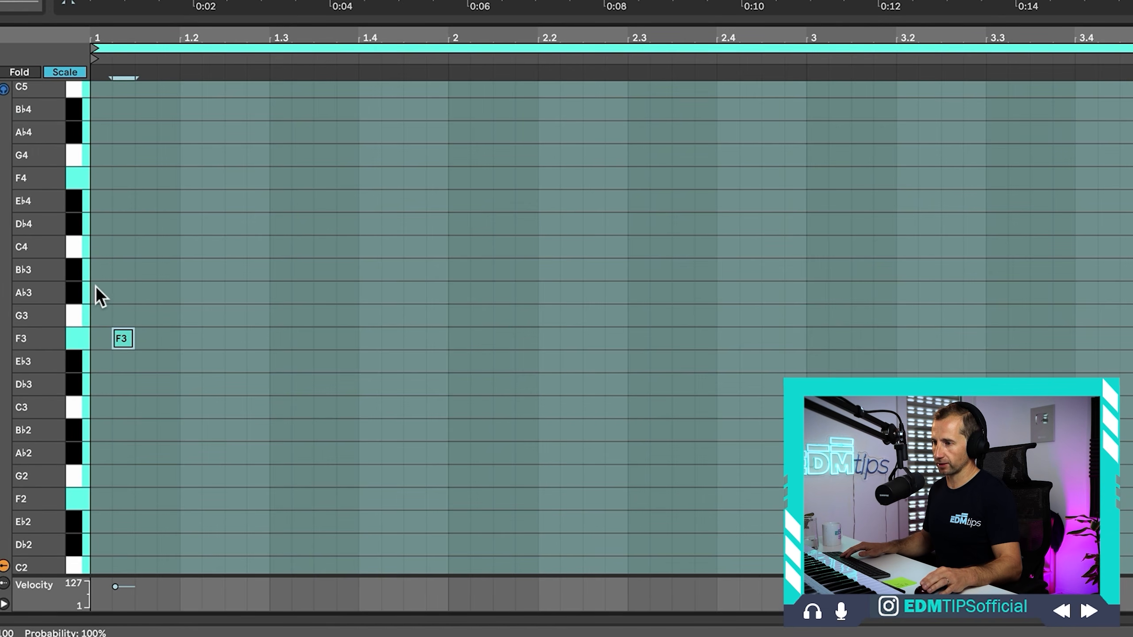
{"action": "left_click", "coordinate": [96, 285]}
{"action": "left_click", "coordinate": [181, 292]}
{"action": "left_click", "coordinate": [362, 298]}
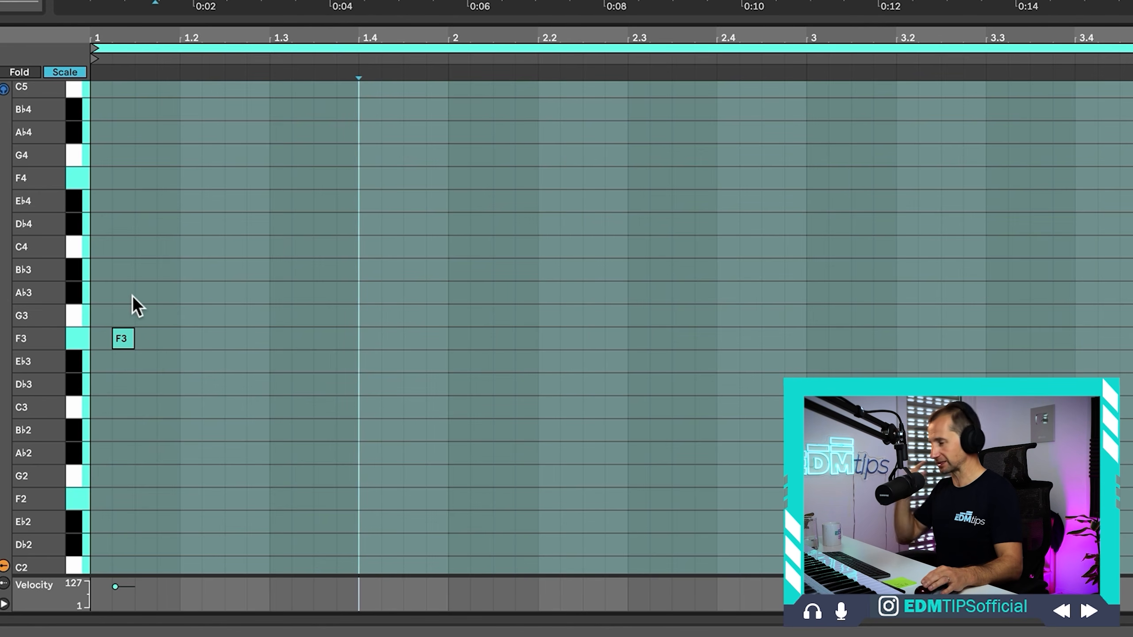
{"action": "left_click", "coordinate": [123, 339]}
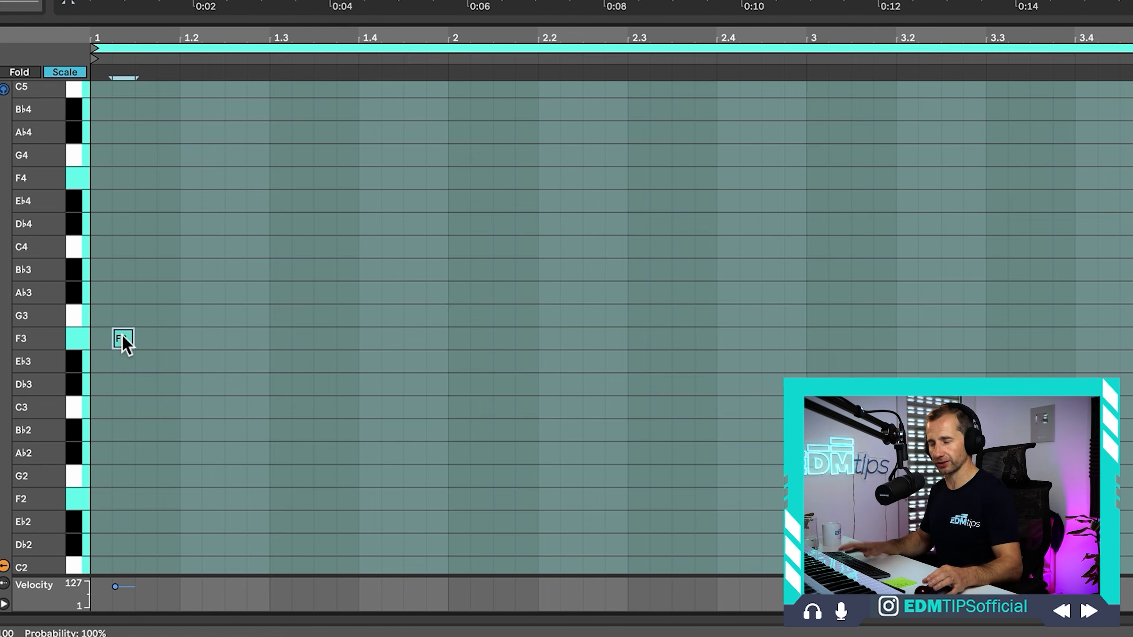
Step: Play the clip and add an A♭3 sixteenth note on the last sixteenth of beat 1
{"action": "key", "text": "space"}
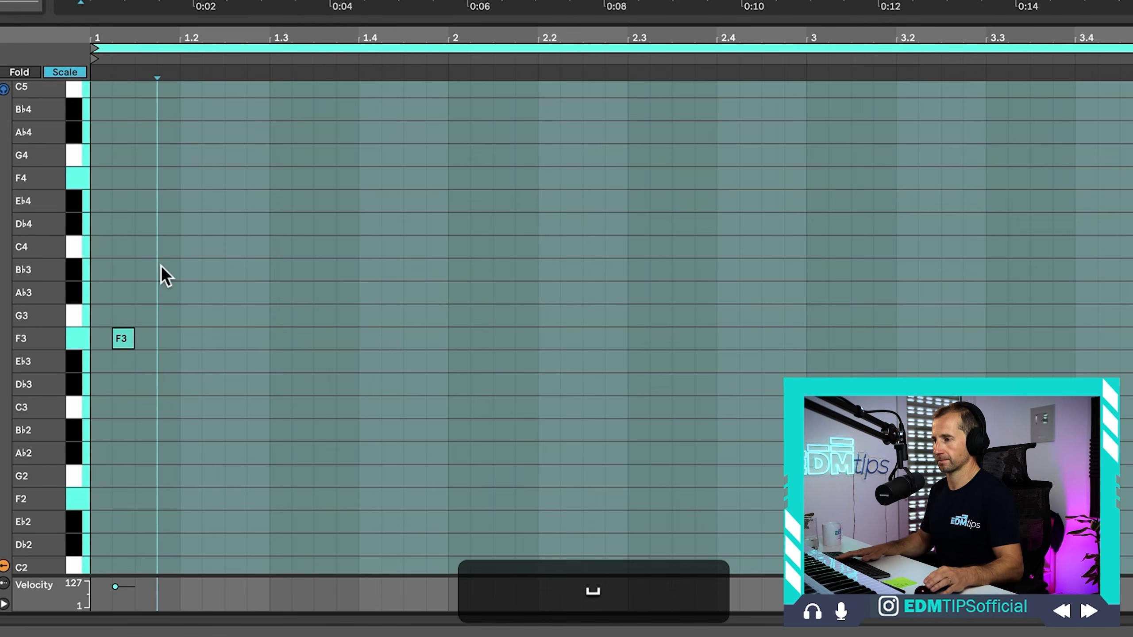
{"action": "double_click", "coordinate": [161, 266]}
{"action": "key", "text": "Down"}
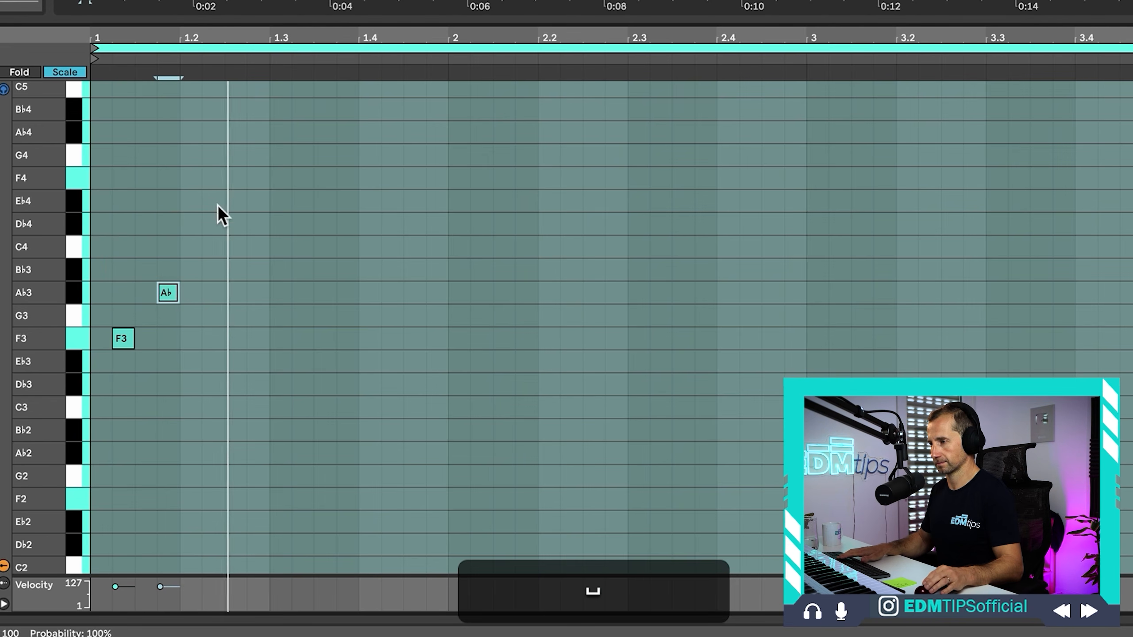
Step: Add a C4 sixteenth note, shift it to the last sixteenth of beat 2 and play the riff to check it
{"action": "double_click", "coordinate": [224, 195]}
{"action": "key", "text": "Down"}
{"action": "key", "text": "Left"}
{"action": "key", "text": "Down"}
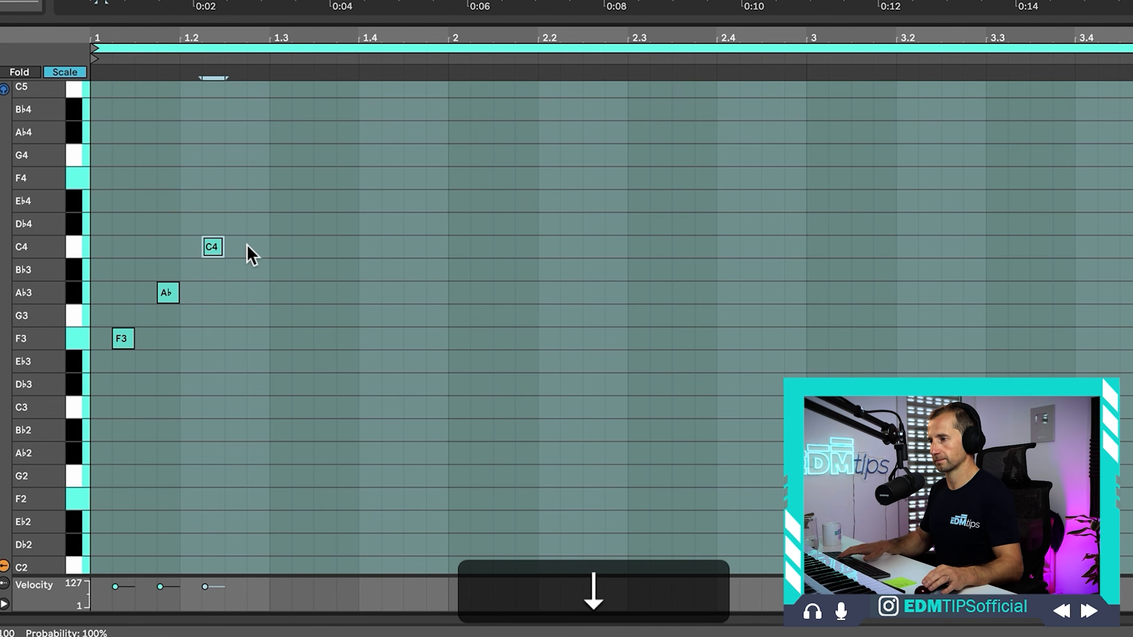
{"action": "key", "text": "space"}
{"action": "key", "text": "Right"}
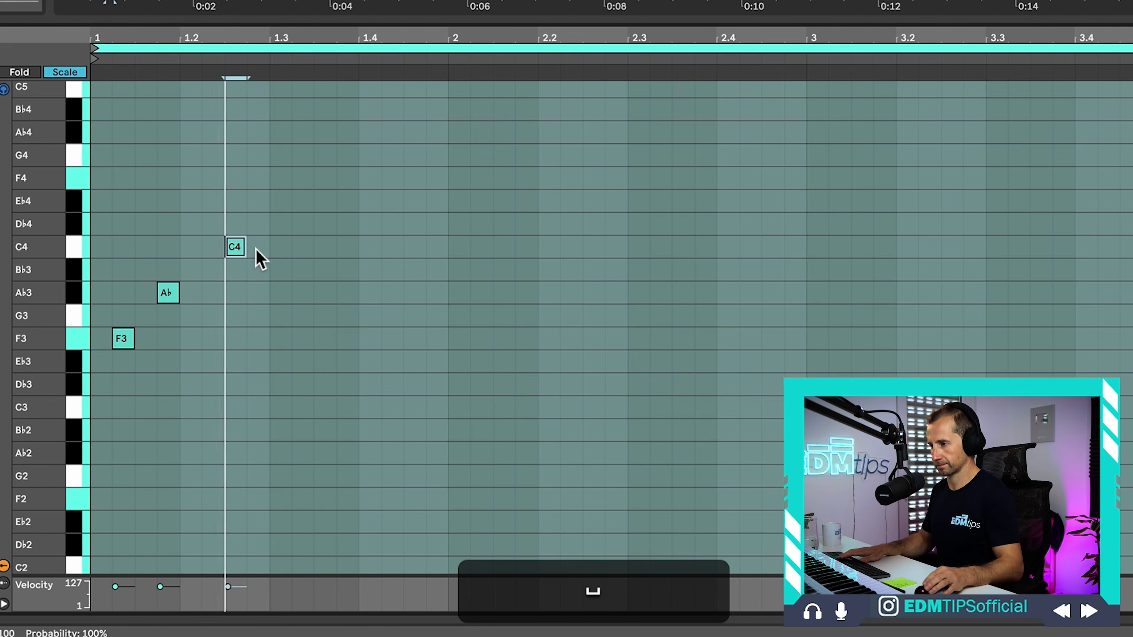
{"action": "key", "text": "Right"}
{"action": "key", "text": "space"}
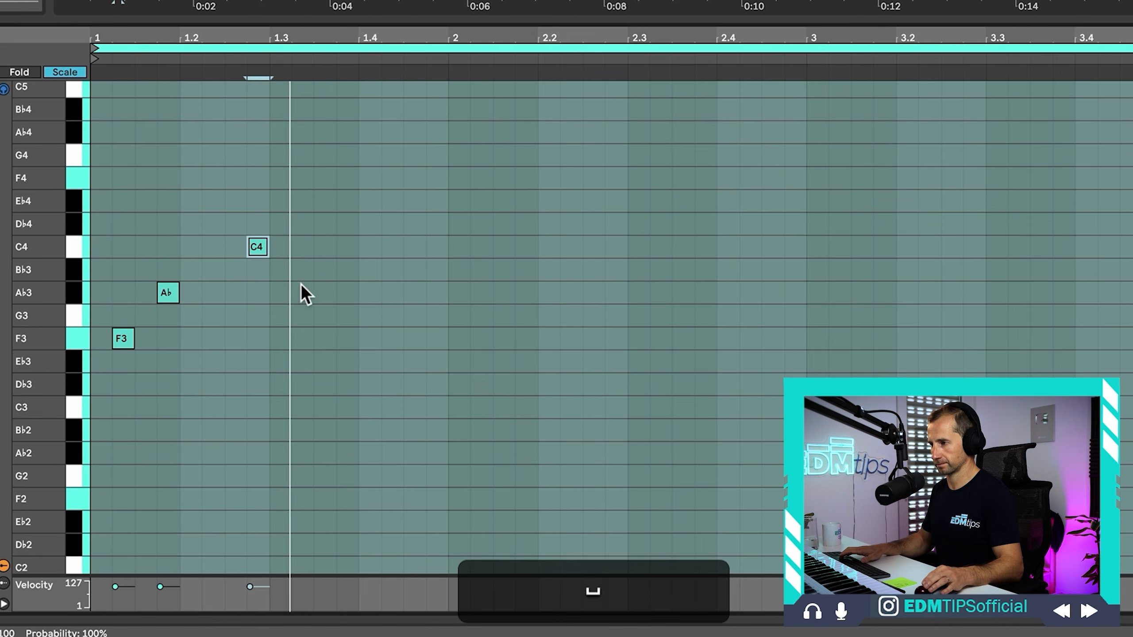
Step: Add A♭3 sixteenth notes on the third sixteenths of beats 3 and 4 in bar 1, playing the riff to check it
{"action": "double_click", "coordinate": [326, 276]}
{"action": "key", "text": "Down"}
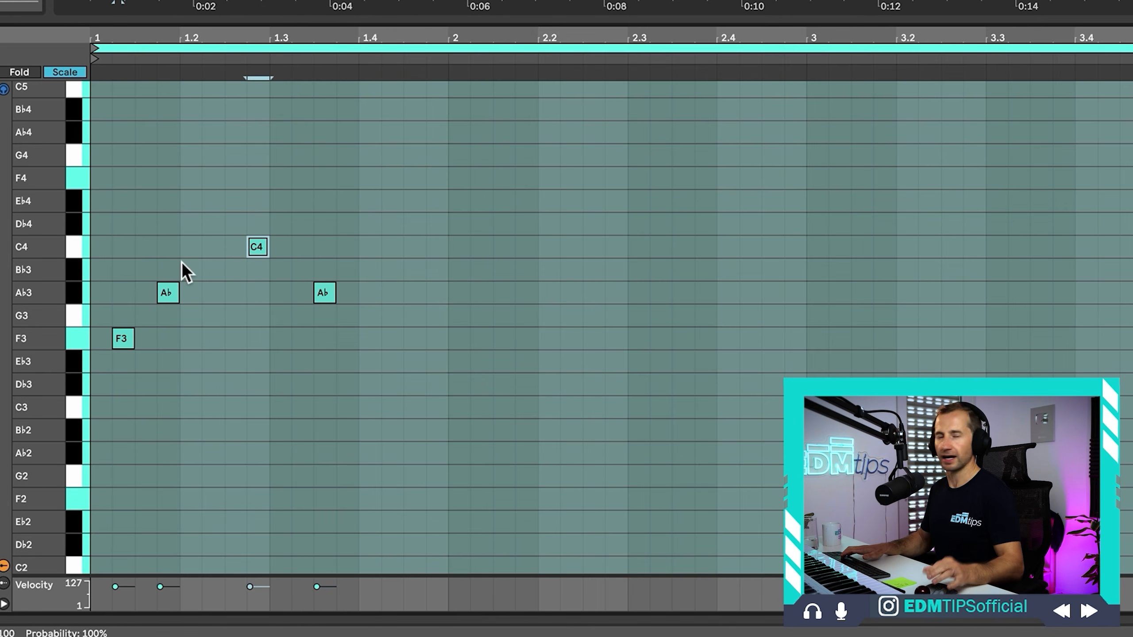
{"action": "key", "text": "space"}
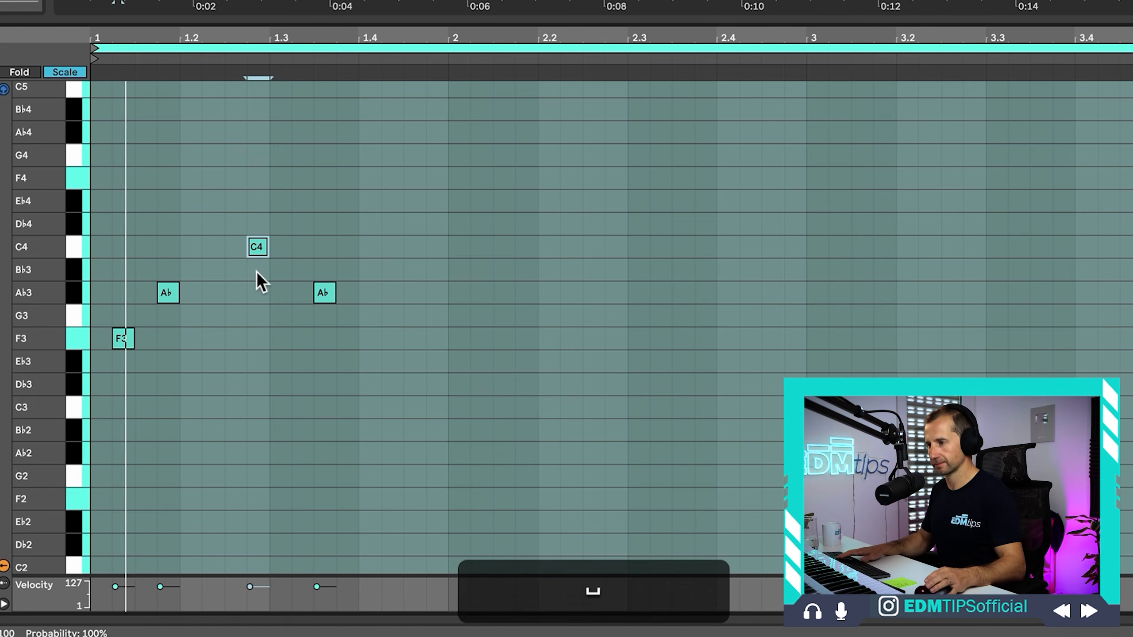
{"action": "double_click", "coordinate": [409, 290]}
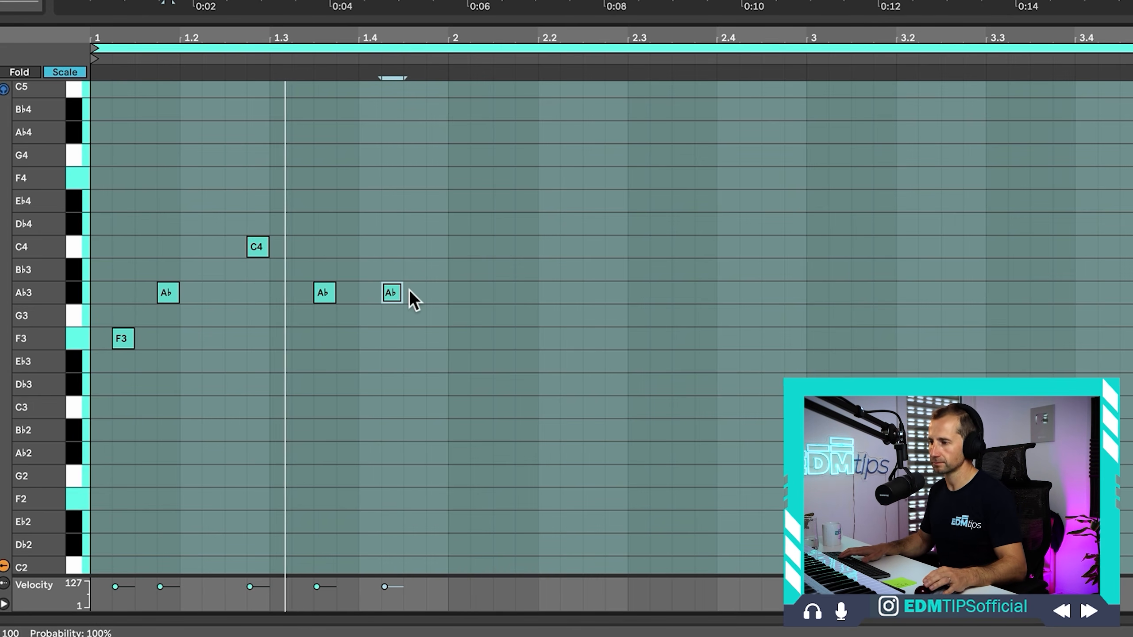
{"action": "key", "text": "space"}
{"action": "key", "text": "Right"}
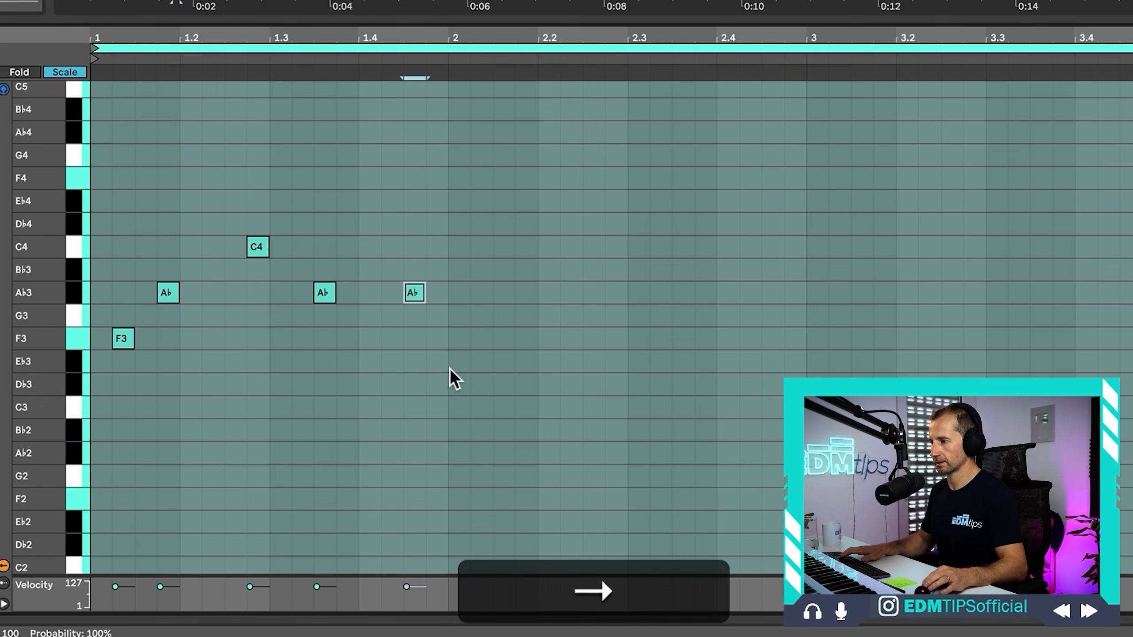
Step: Select all notes of bar 1 and duplicate the bar three times to fill the four-bar clip
{"action": "left_click_drag", "start_coordinate": [450, 371], "coordinate": [91, 203]}
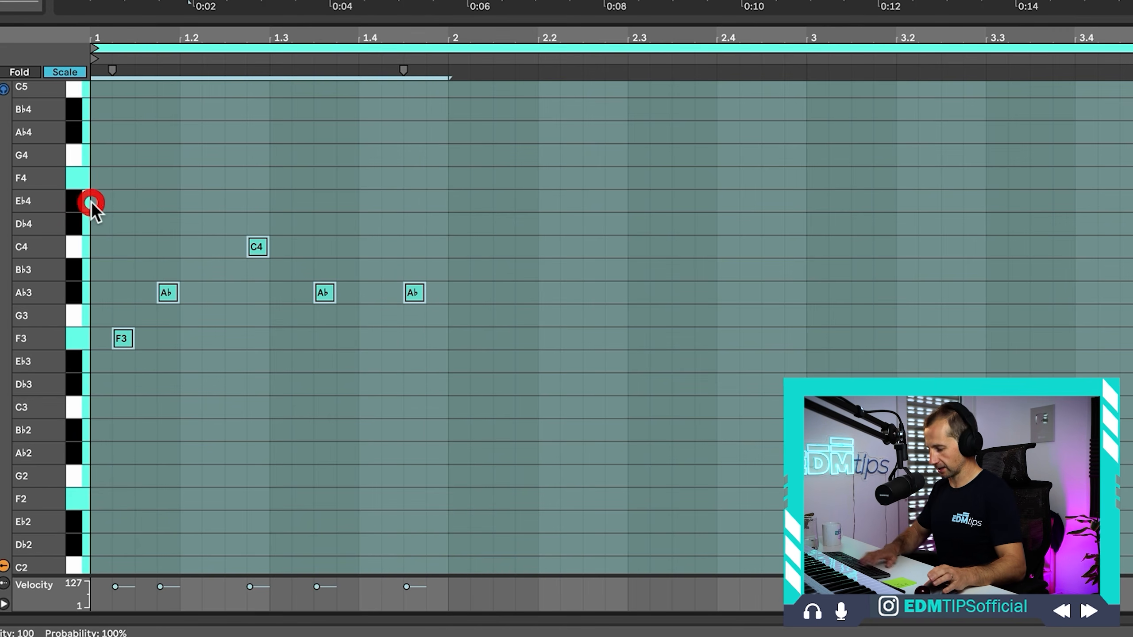
{"action": "key", "text": "super+d"}
{"action": "key", "text": "super+d"}
{"action": "key", "text": "super+d"}
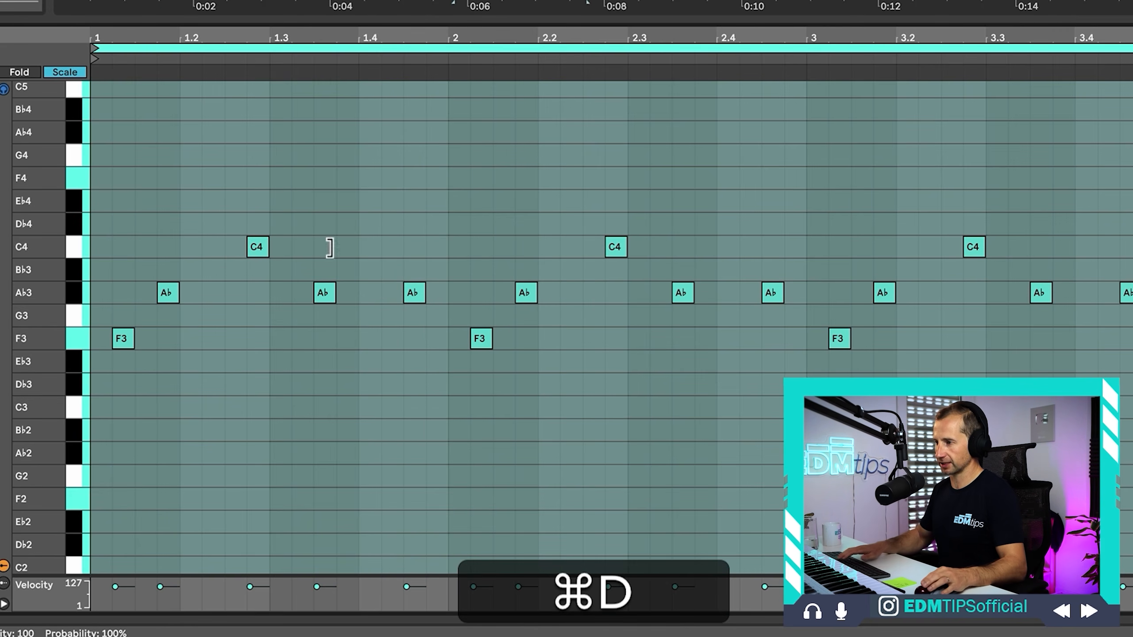
Step: Raise the C4 note in bar 2 to E♭4 and play the riff to check it
{"action": "left_click", "coordinate": [616, 247]}
{"action": "key", "text": "p"}
{"action": "key", "text": "Up"}
{"action": "key", "text": "Up"}
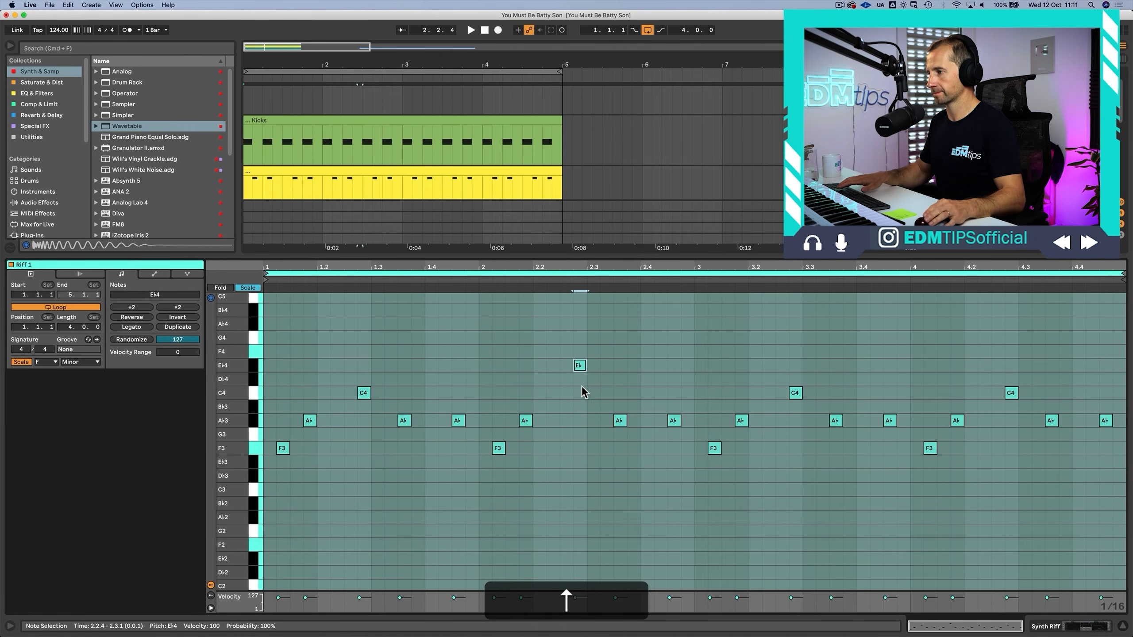
{"action": "key", "text": "space"}
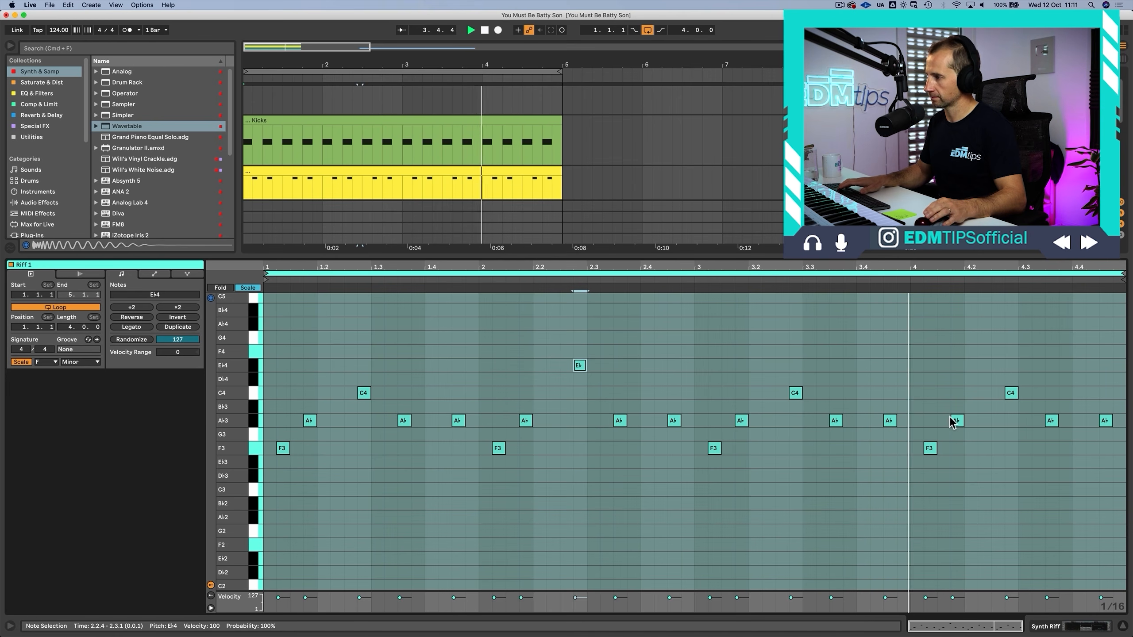
{"action": "key", "text": "space"}
Step: In bar 4, raise the C4 note to D♭4 and the A♭3 that follows it to C4
{"action": "left_click", "coordinate": [1009, 393]}
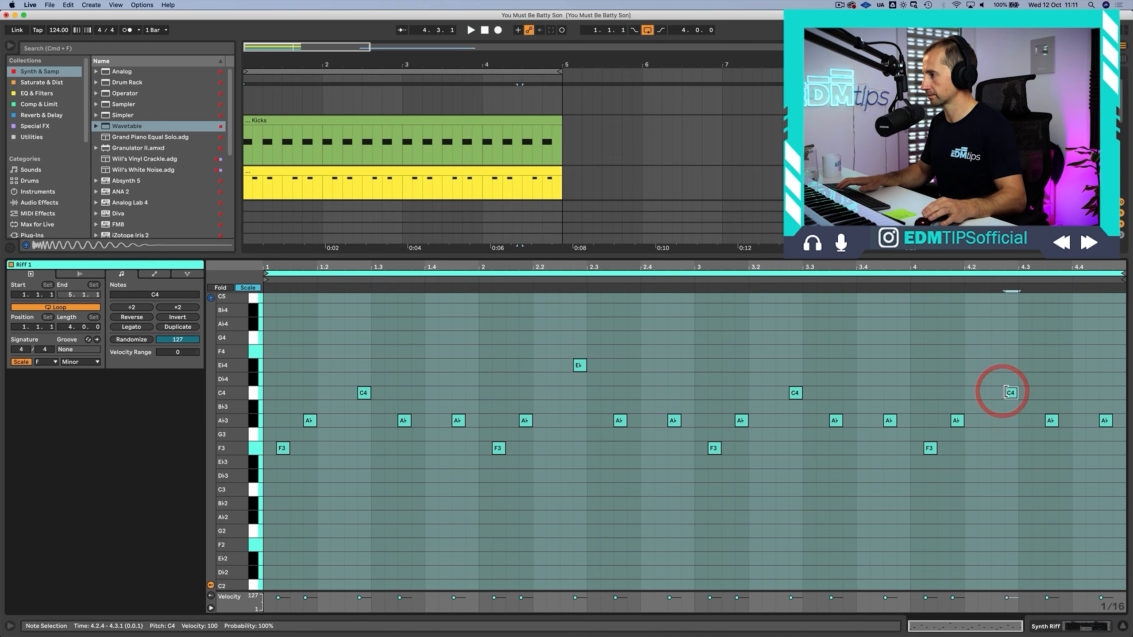
{"action": "key", "text": "Up"}
{"action": "left_click", "coordinate": [1050, 414]}
{"action": "left_click", "coordinate": [1050, 423]}
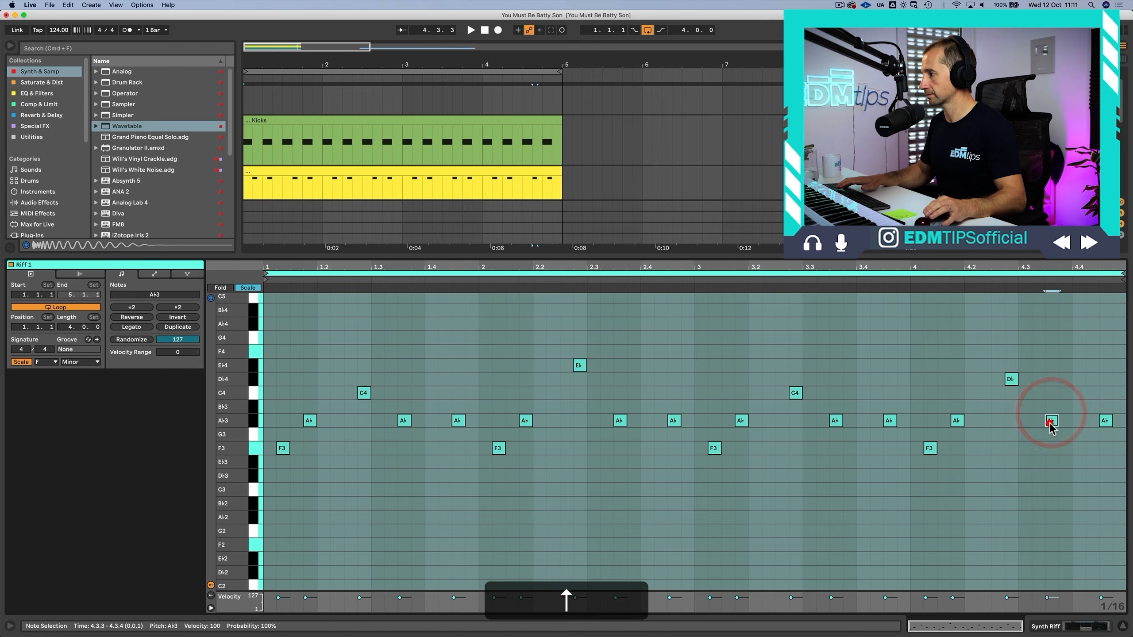
{"action": "key", "text": "Up"}
{"action": "key", "text": "Up"}
{"action": "left_click", "coordinate": [1105, 421]}
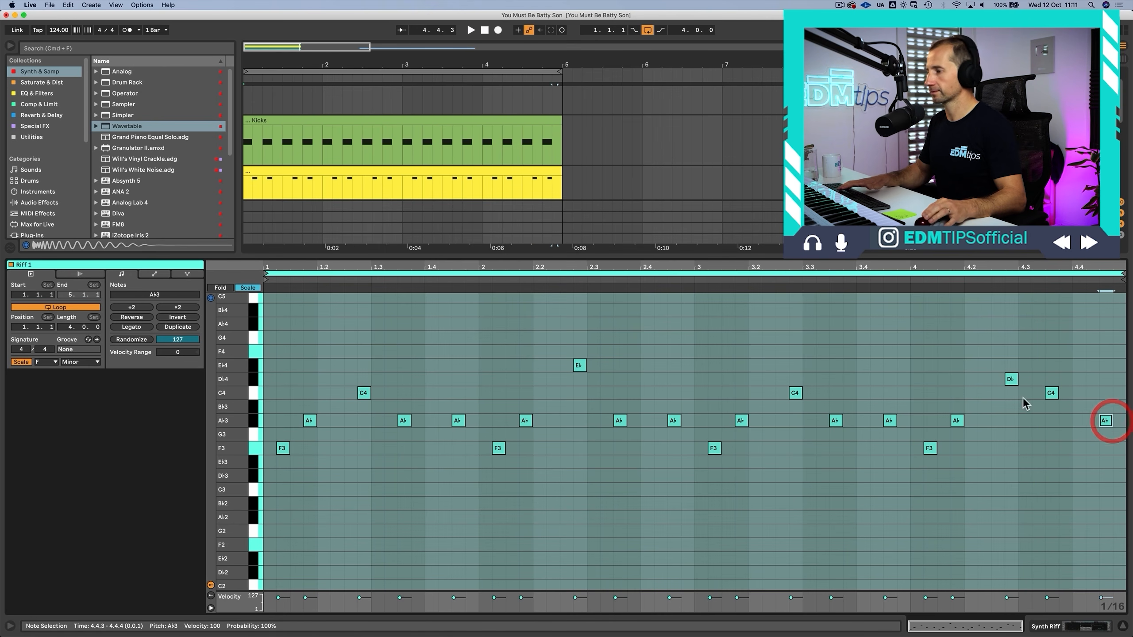
Step: In Wavetable's expanded view, set the Osc 1 position to 100% and Osc 2 to 32%, and lower the Synth Riff track volume to -11.9 dB
{"action": "key", "text": "shift+Tab"}
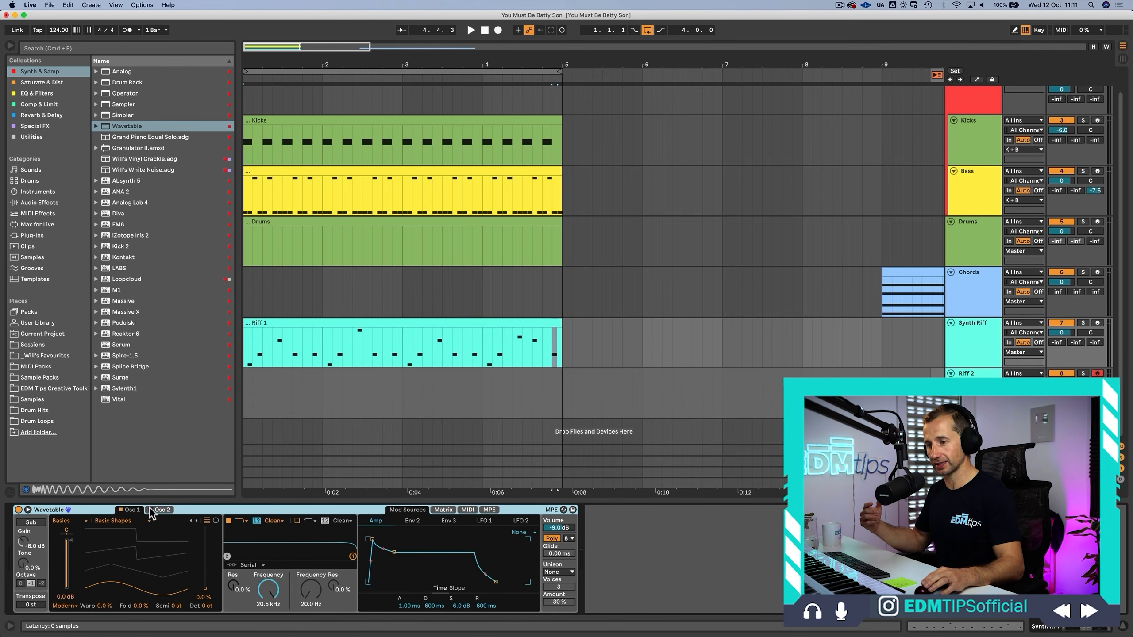
{"action": "left_click", "coordinate": [27, 510]}
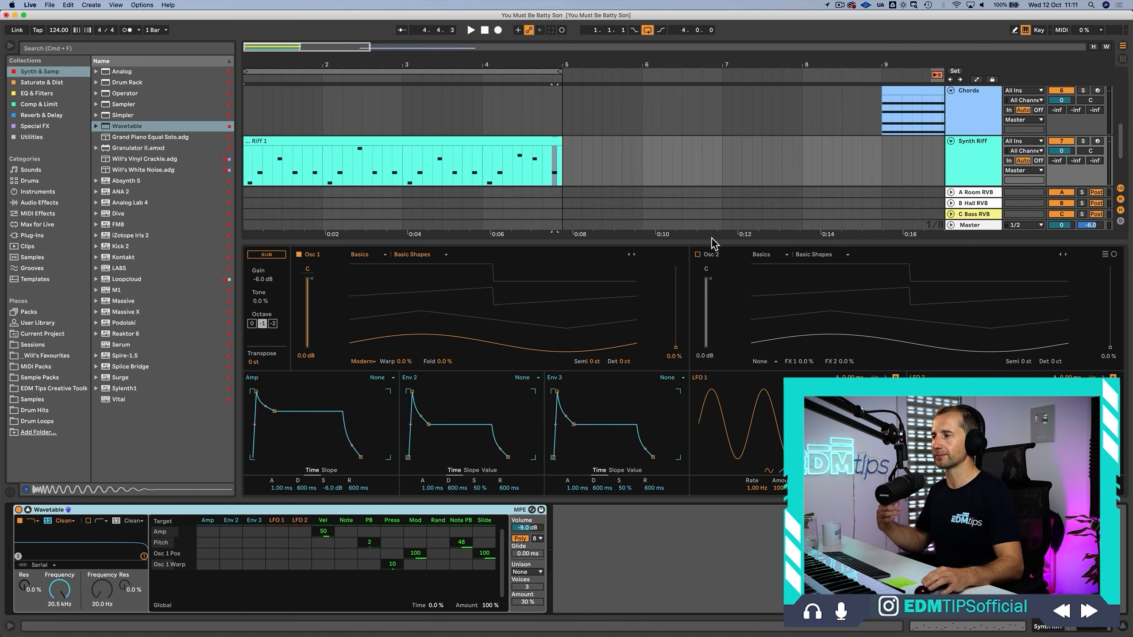
{"action": "left_click_drag", "start_coordinate": [711, 241], "coordinate": [683, 168]}
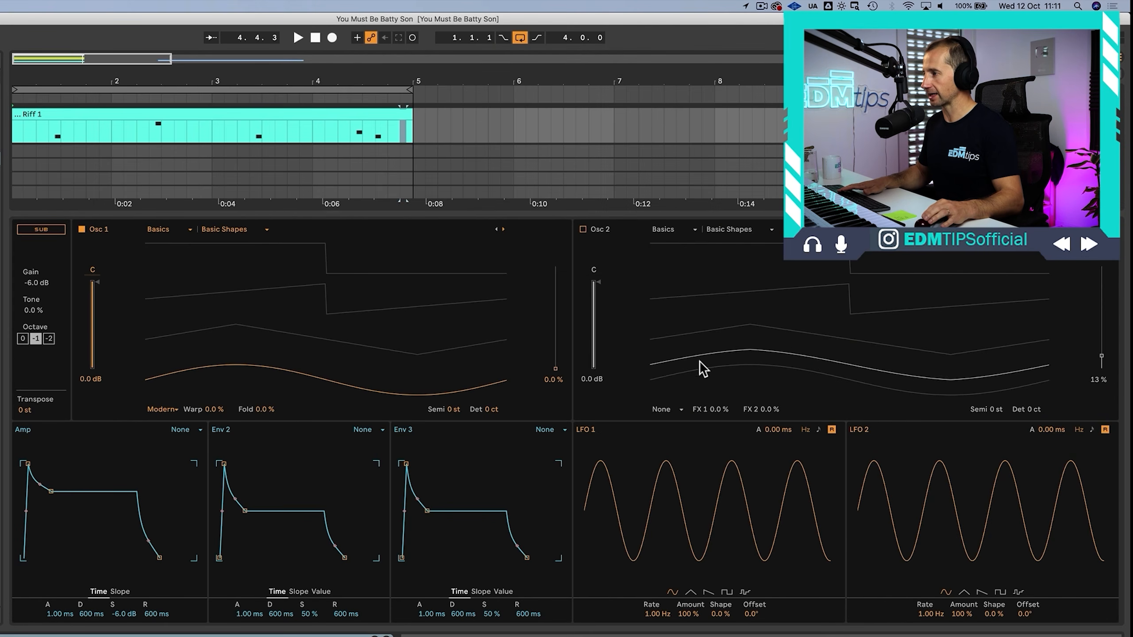
{"action": "left_click_drag", "start_coordinate": [792, 295], "coordinate": [792, 268]}
{"action": "left_click_drag", "start_coordinate": [354, 396], "coordinate": [355, 358]}
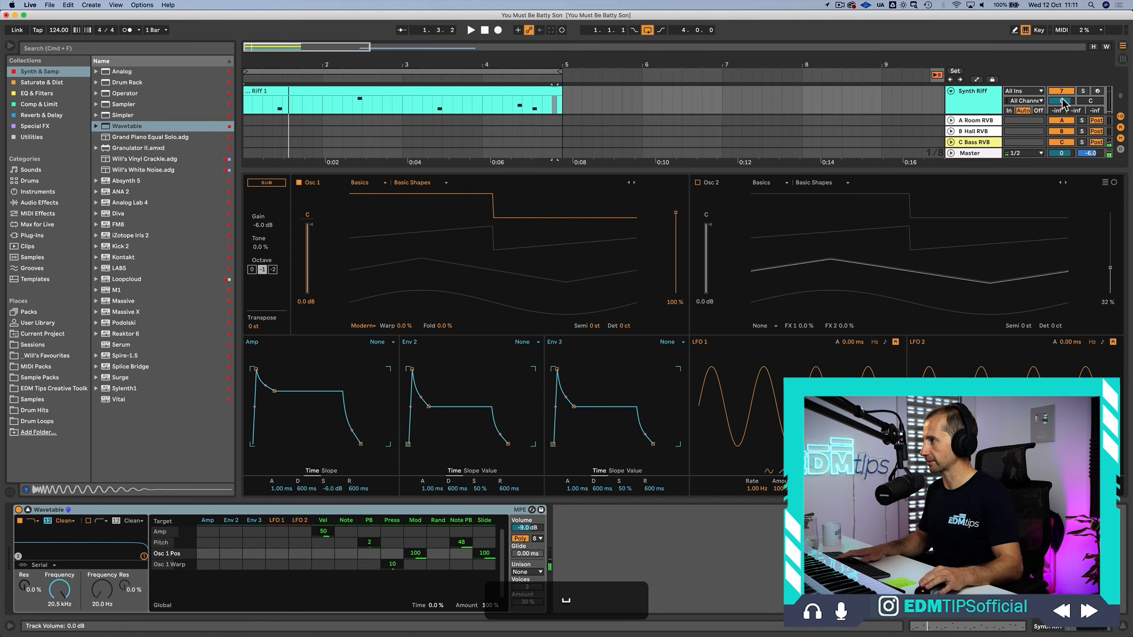
{"action": "left_click_drag", "start_coordinate": [1063, 104], "coordinate": [1064, 129]}
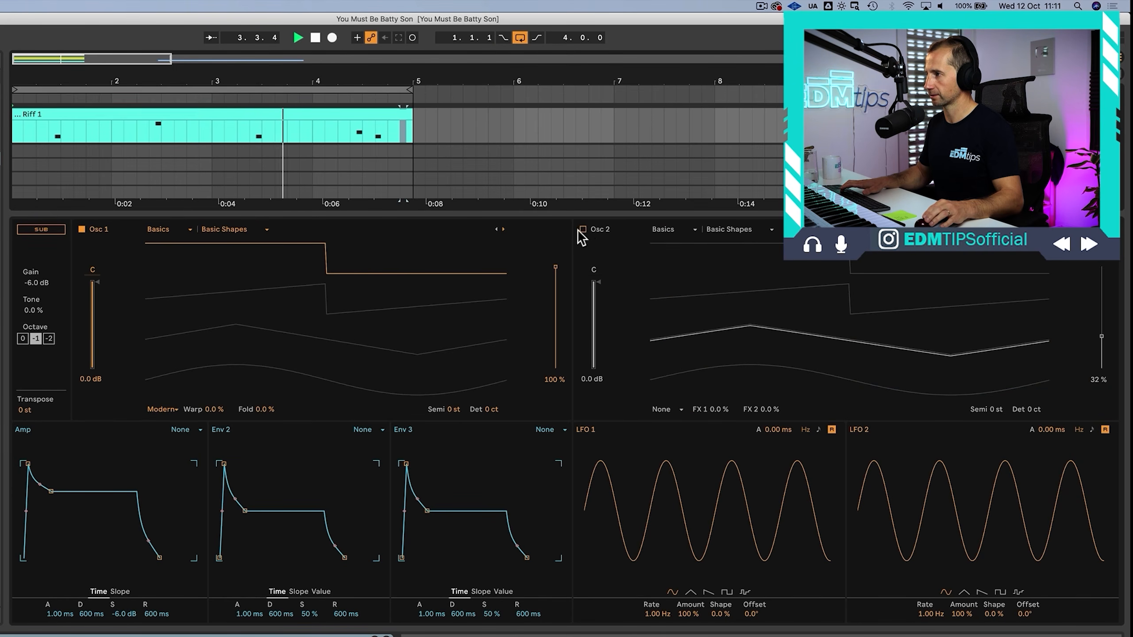
Step: Enable Osc 2 at 33% wave position, try Osc 1 at 26%, and set Osc 1 to 100% with -5.4 dB gain
{"action": "left_click", "coordinate": [583, 229]}
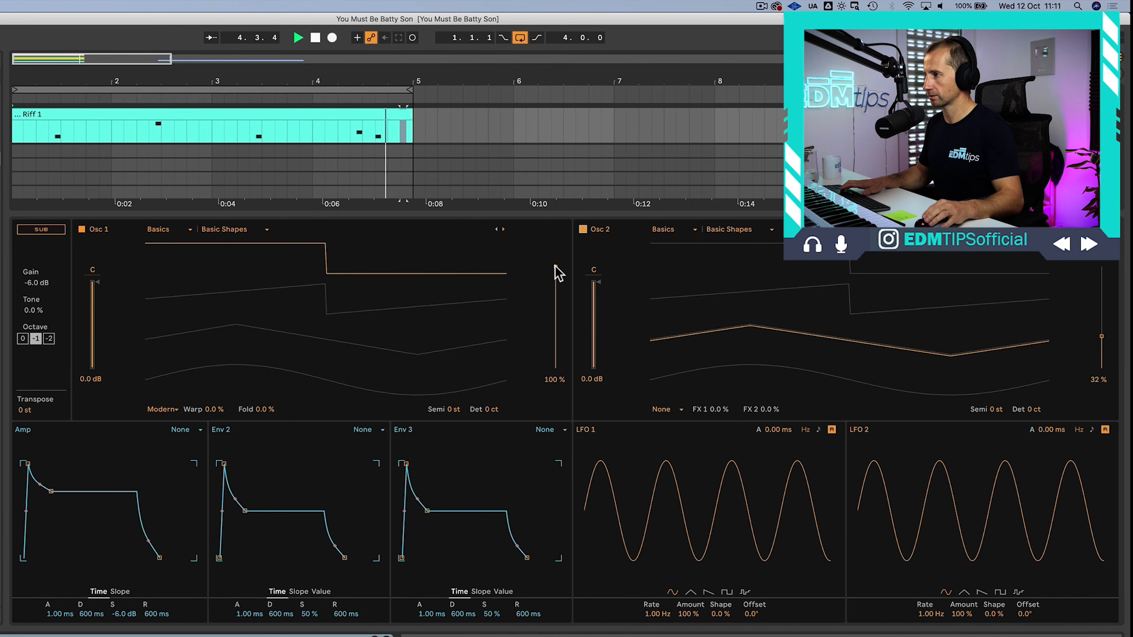
{"action": "left_click_drag", "start_coordinate": [555, 267], "coordinate": [555, 342]}
{"action": "mouse_move", "coordinate": [1102, 336]}
{"action": "left_mouse_down"}
{"action": "mouse_move", "coordinate": [1101, 308]}
{"action": "mouse_move", "coordinate": [1102, 334]}
{"action": "left_mouse_up"}
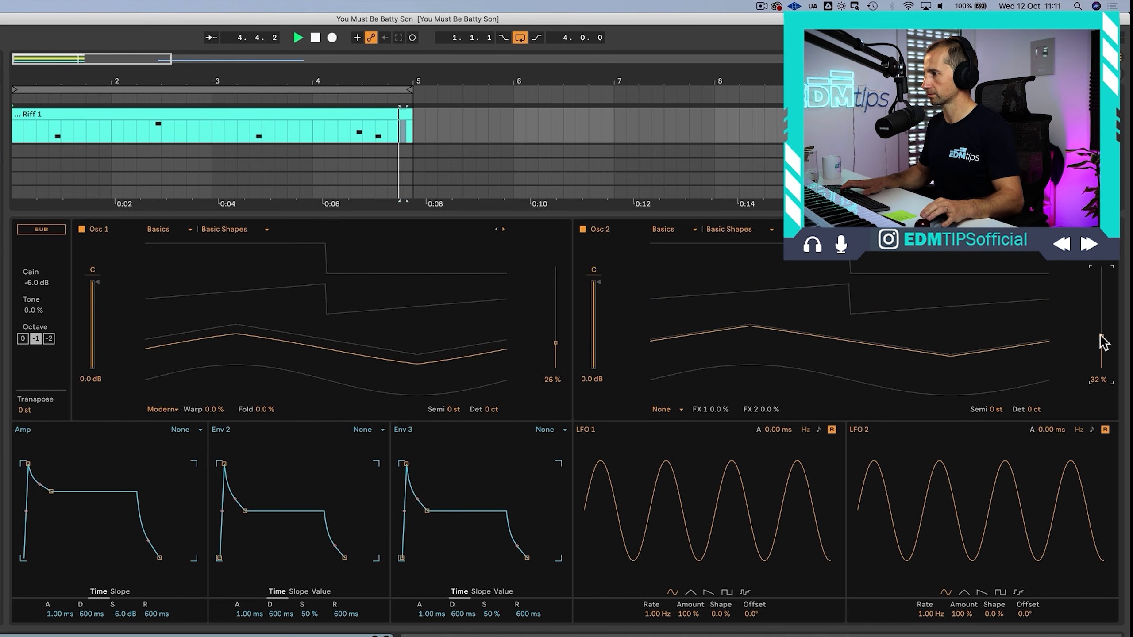
{"action": "left_click_drag", "start_coordinate": [556, 341], "coordinate": [558, 267]}
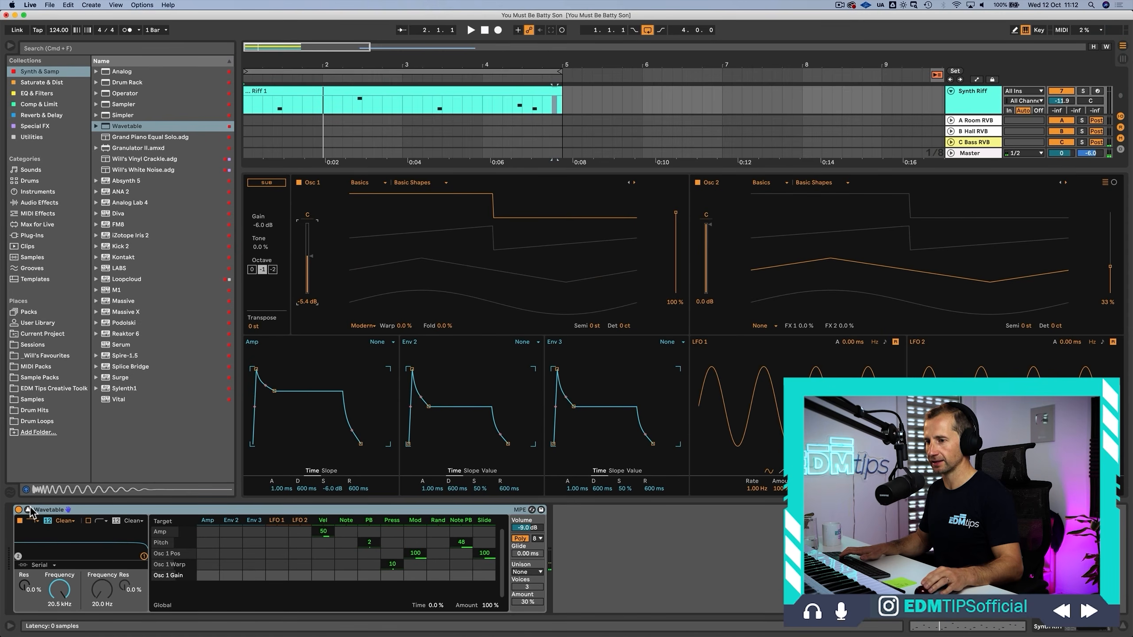
Step: Shape the Amp envelope with 0 ms attack, 335 ms decay and -inf dB sustain, and lower the Filter 1 frequency to 714 Hz
{"action": "left_click", "coordinate": [27, 510]}
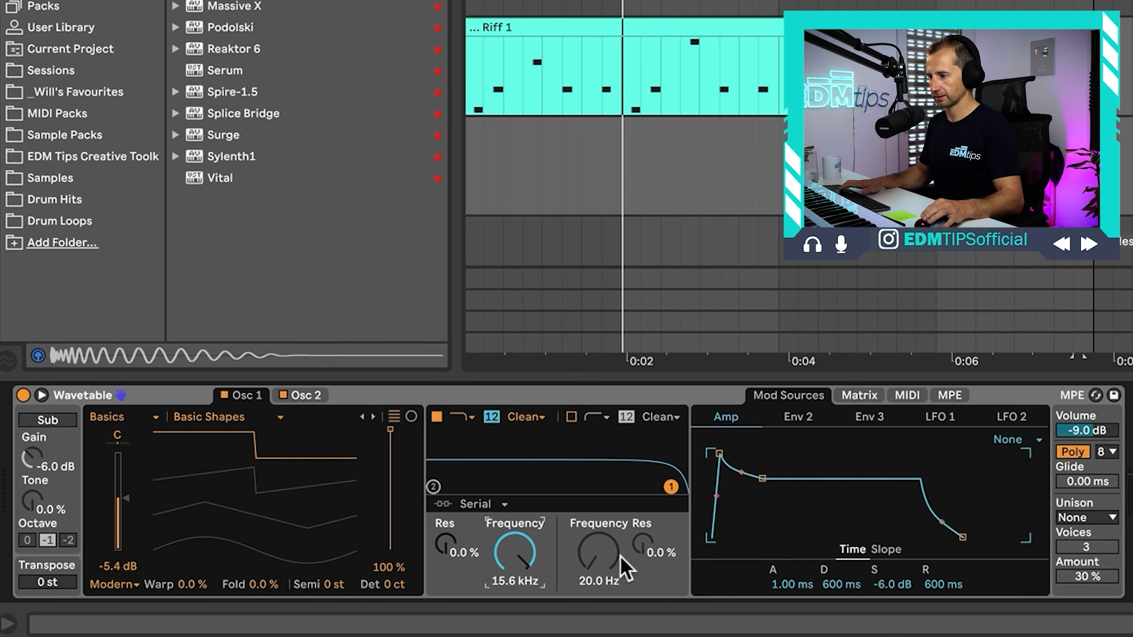
{"action": "left_click_drag", "start_coordinate": [891, 584], "coordinate": [890, 625]}
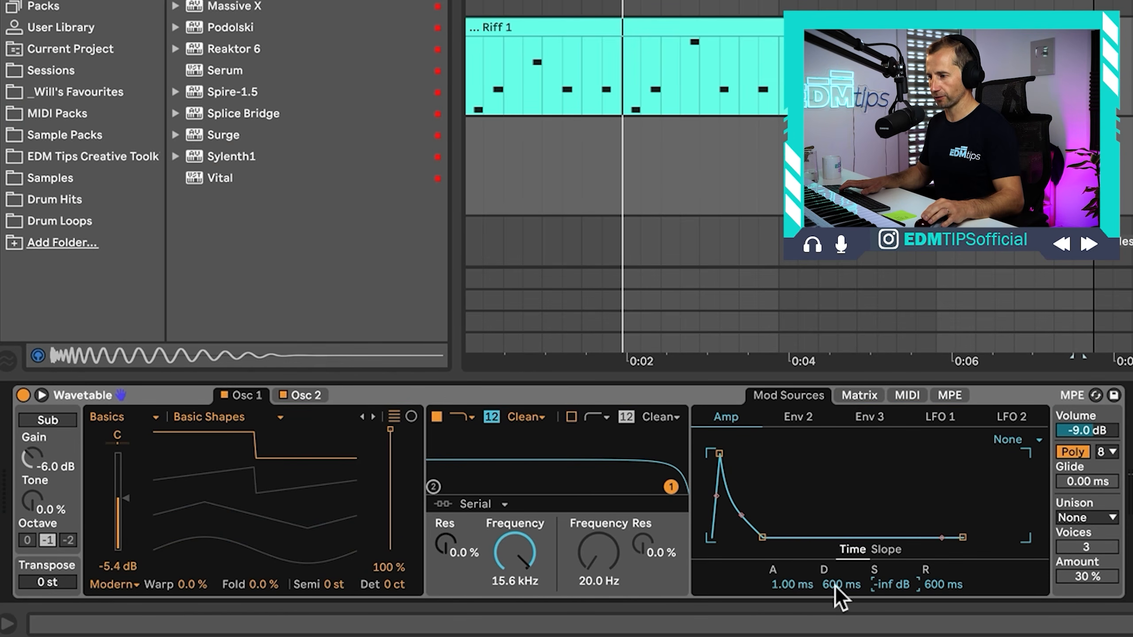
{"action": "left_click_drag", "start_coordinate": [801, 581], "coordinate": [843, 567]}
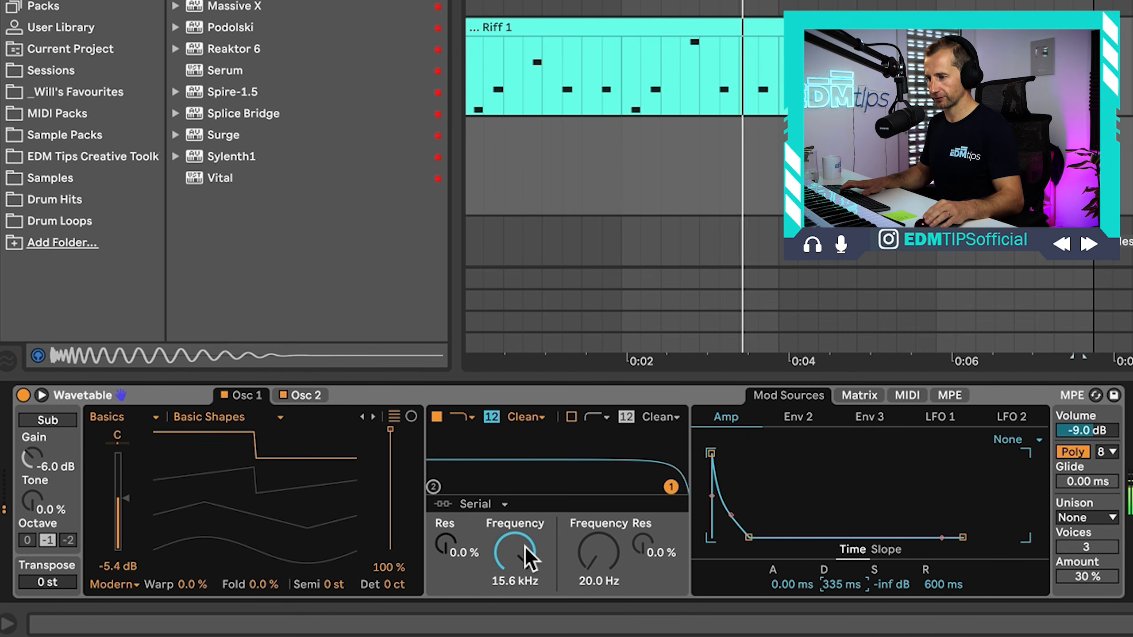
{"action": "left_click_drag", "start_coordinate": [515, 553], "coordinate": [515, 598]}
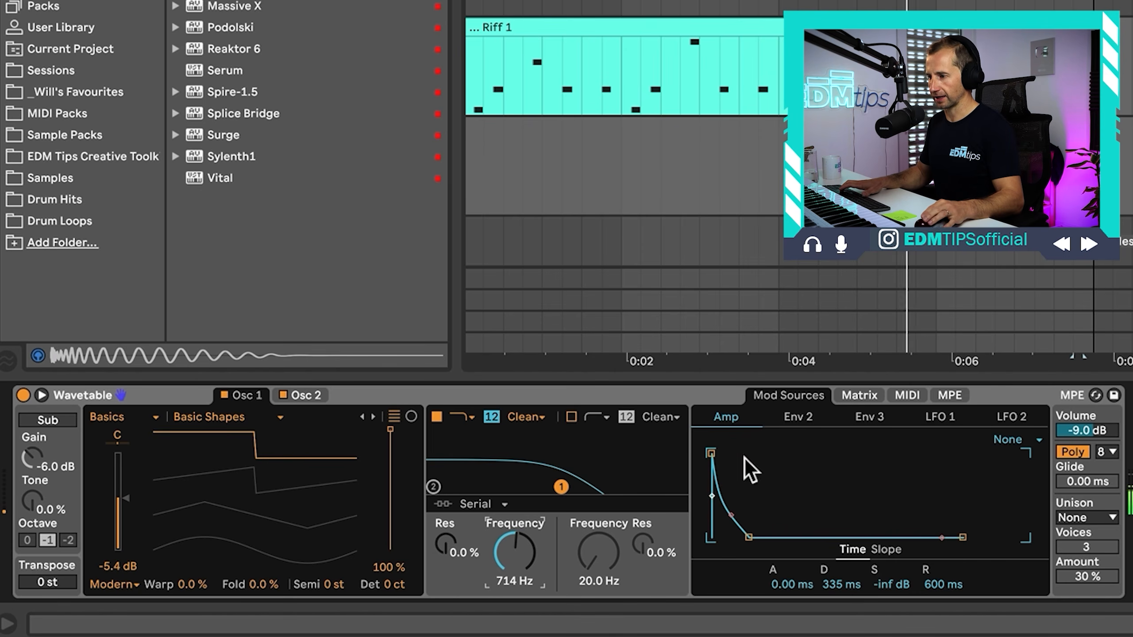
{"action": "key", "text": "space"}
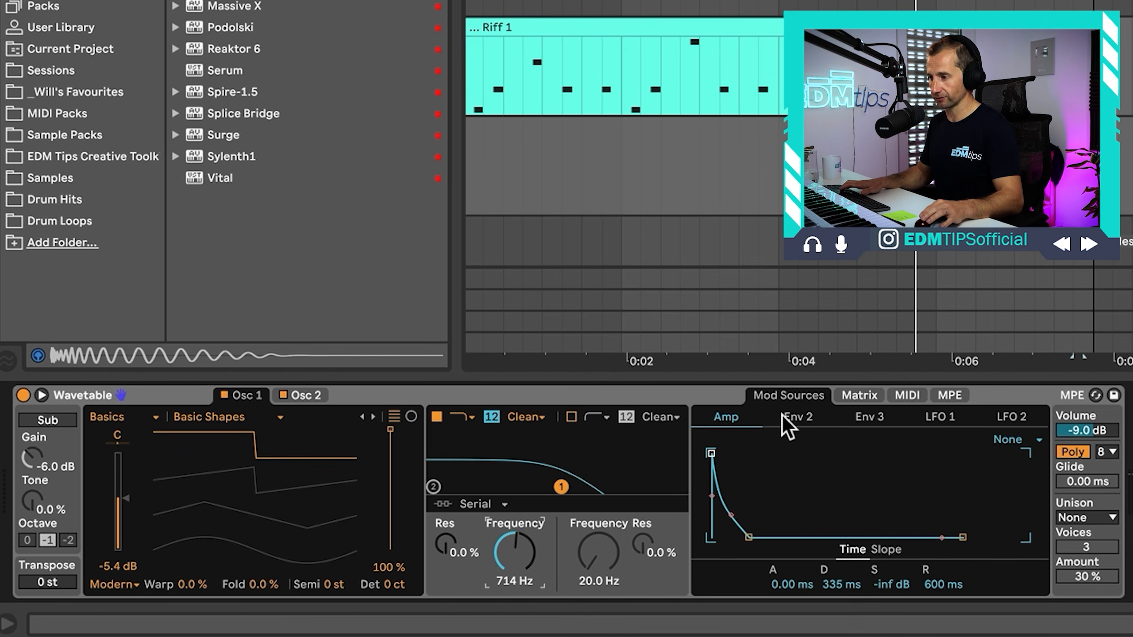
Step: Modulate the Filter 1 frequency with the Amp envelope, starting at 39 and fine-tuning the amount, and set the filter frequency to 573 Hz
{"action": "left_click", "coordinate": [846, 395]}
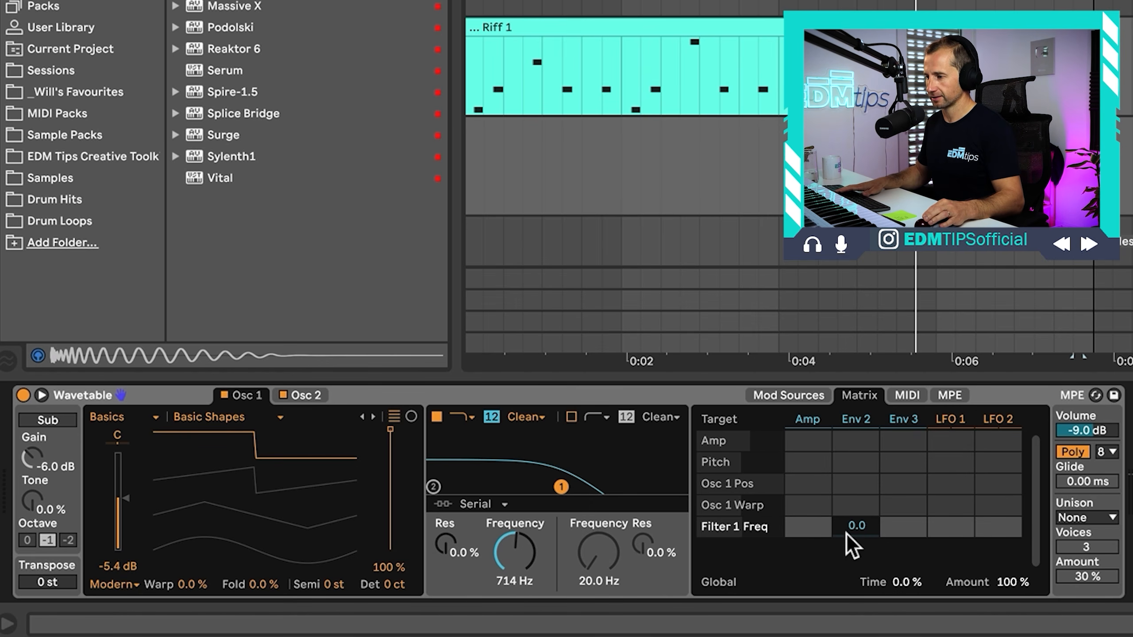
{"action": "key", "text": "space"}
{"action": "left_click_drag", "start_coordinate": [817, 530], "coordinate": [817, 503]}
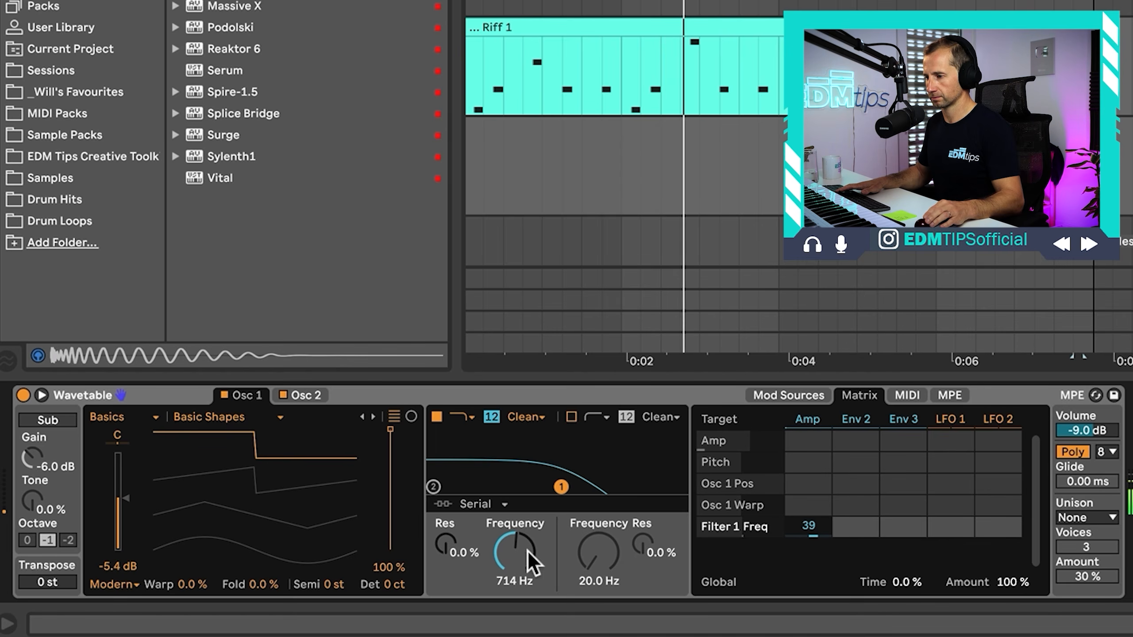
{"action": "left_click_drag", "start_coordinate": [525, 548], "coordinate": [525, 553]}
{"action": "left_click_drag", "start_coordinate": [806, 527], "coordinate": [806, 521]}
{"action": "left_click", "coordinate": [803, 396]}
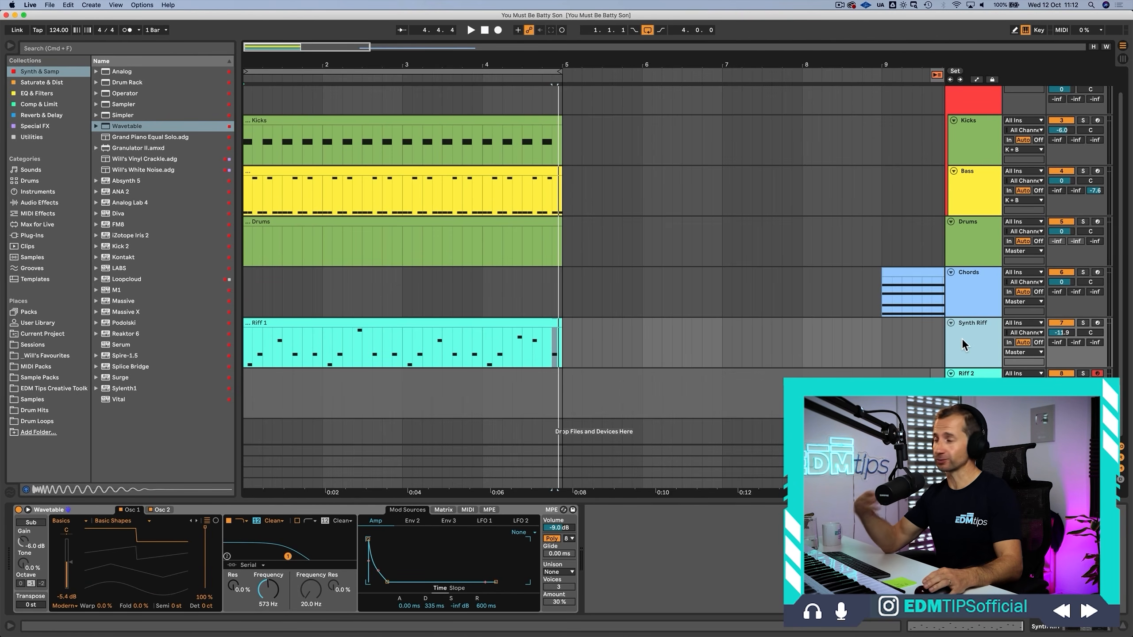
Step: Switch to the Session view and insert a new return track after C Bass RVB
{"action": "left_click", "coordinate": [974, 299]}
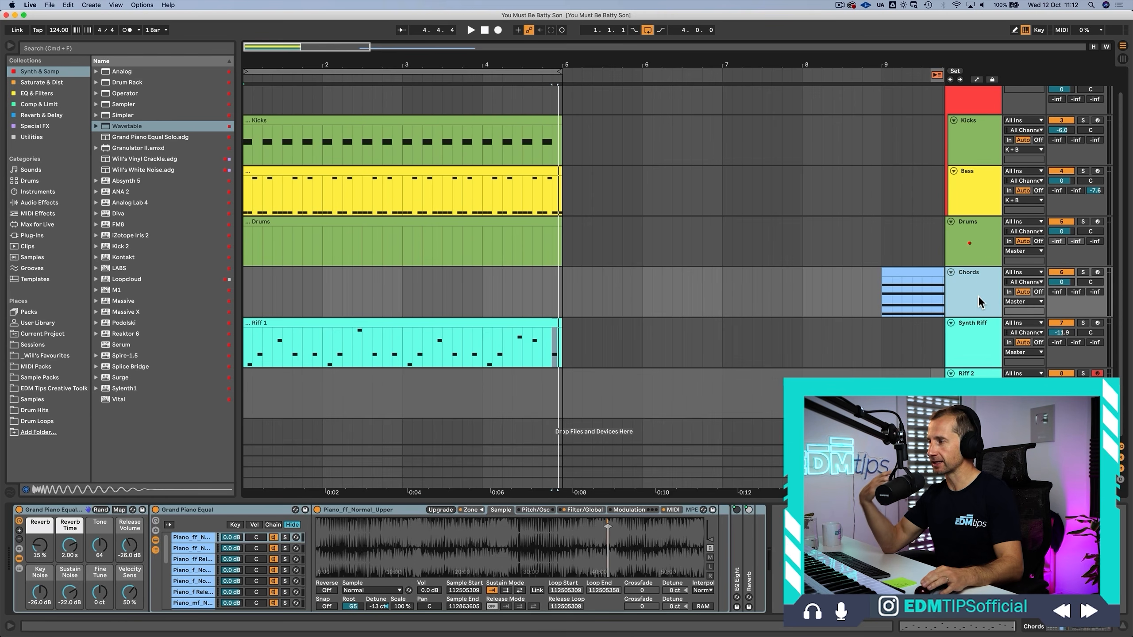
{"action": "left_click", "coordinate": [966, 331]}
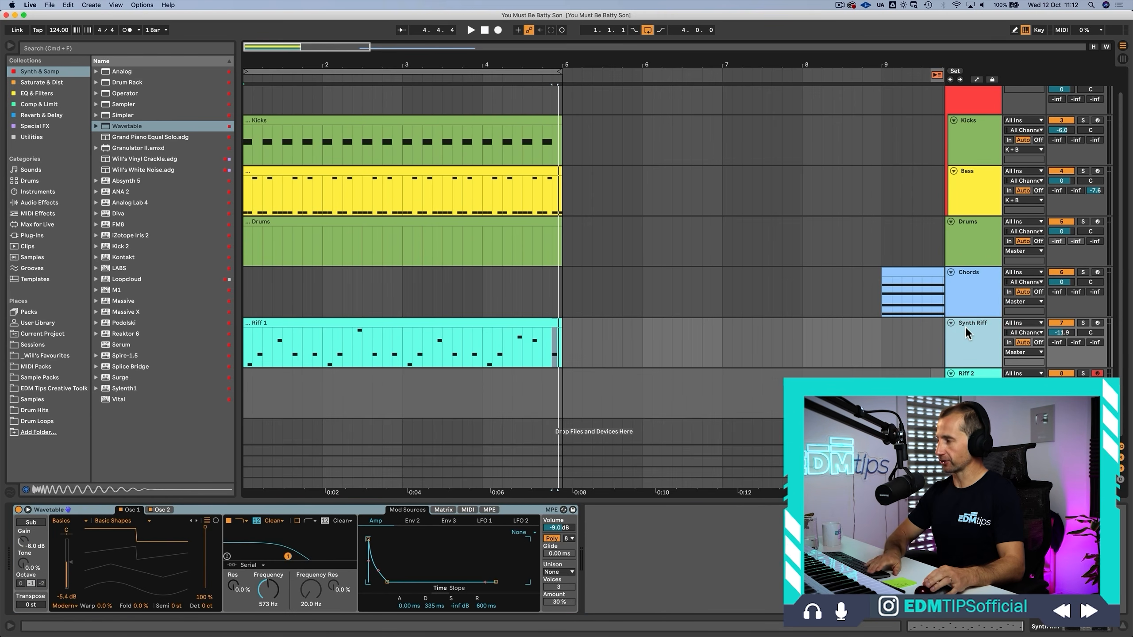
{"action": "key", "text": "Tab"}
{"action": "left_click", "coordinate": [1049, 50]}
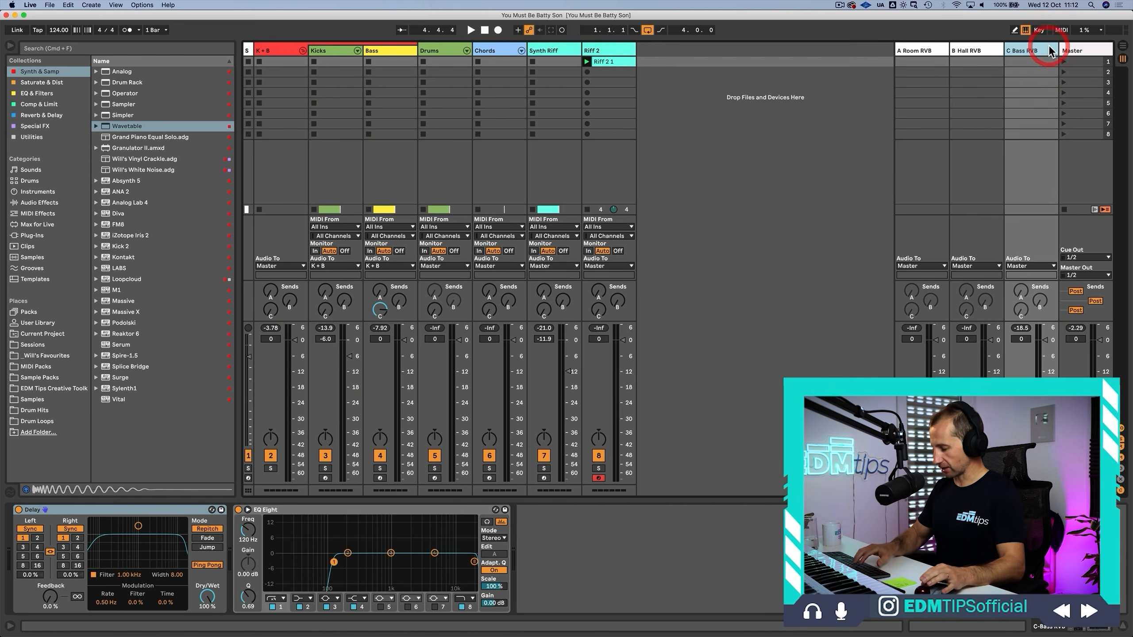
{"action": "key", "text": "alt+super+t"}
Step: Rename the new return track D as Riff 1 FX and go back to the Arrangement view
{"action": "left_click", "coordinate": [1039, 47]}
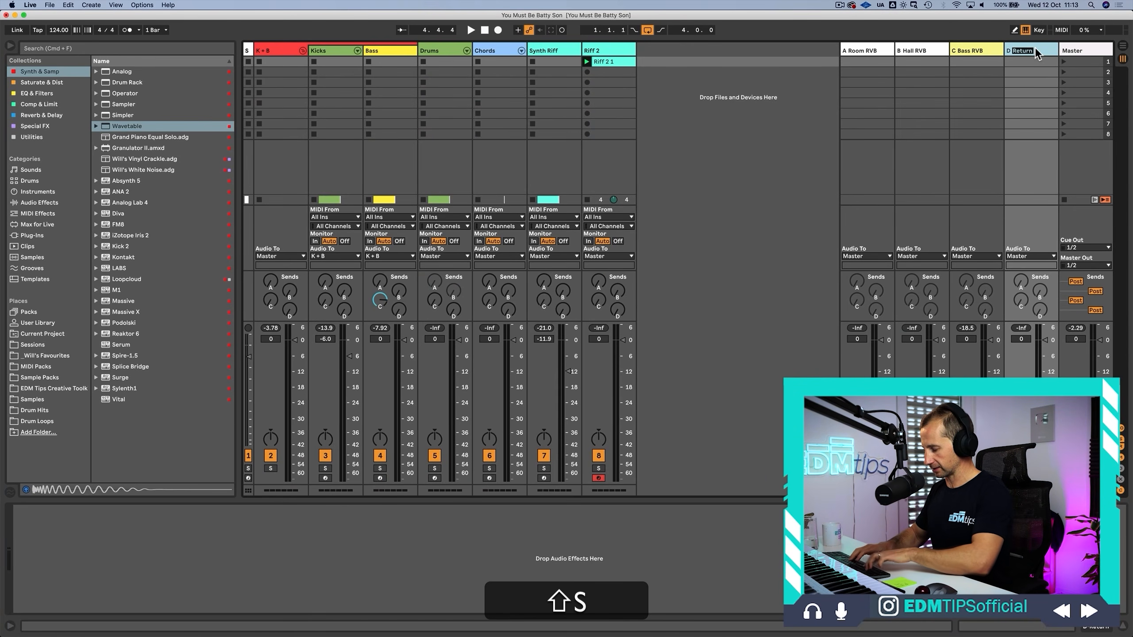
{"action": "key", "text": "BackSpace"}
{"action": "key", "text": "BackSpace"}
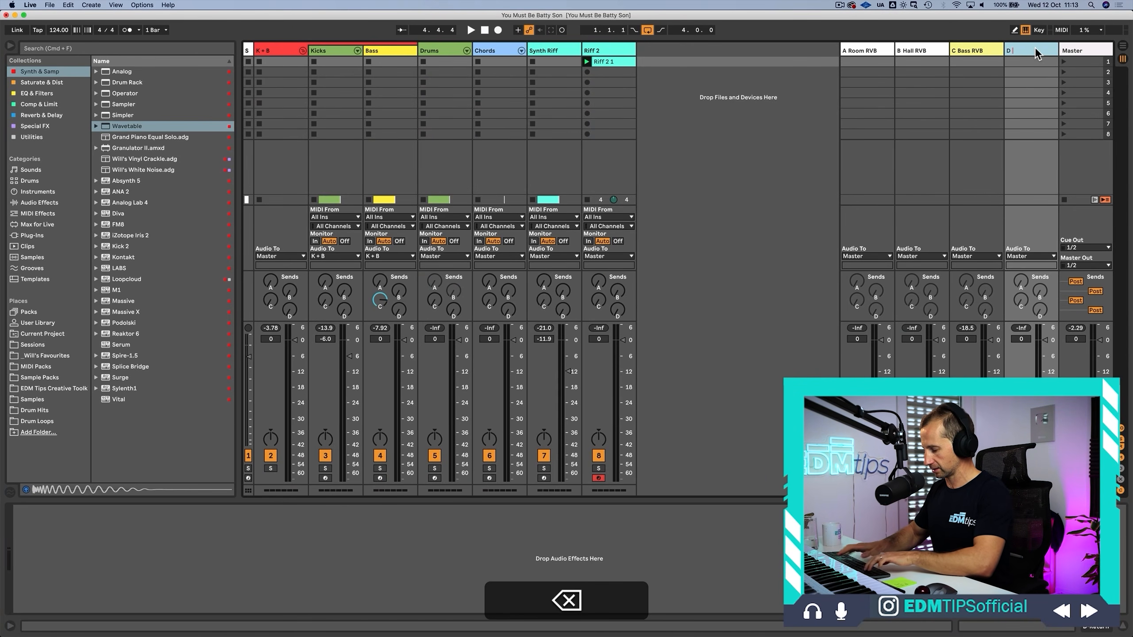
{"action": "type", "text": "Riuff"}
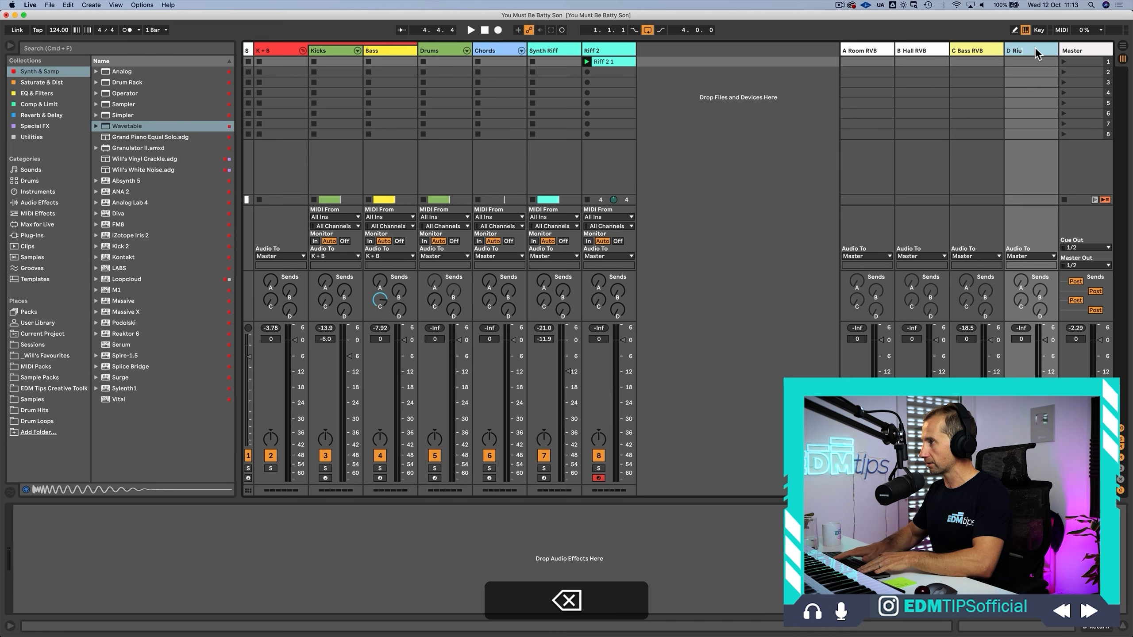
{"action": "key", "text": "BackSpace"}
{"action": "type", "text": "ff 1 FX"}
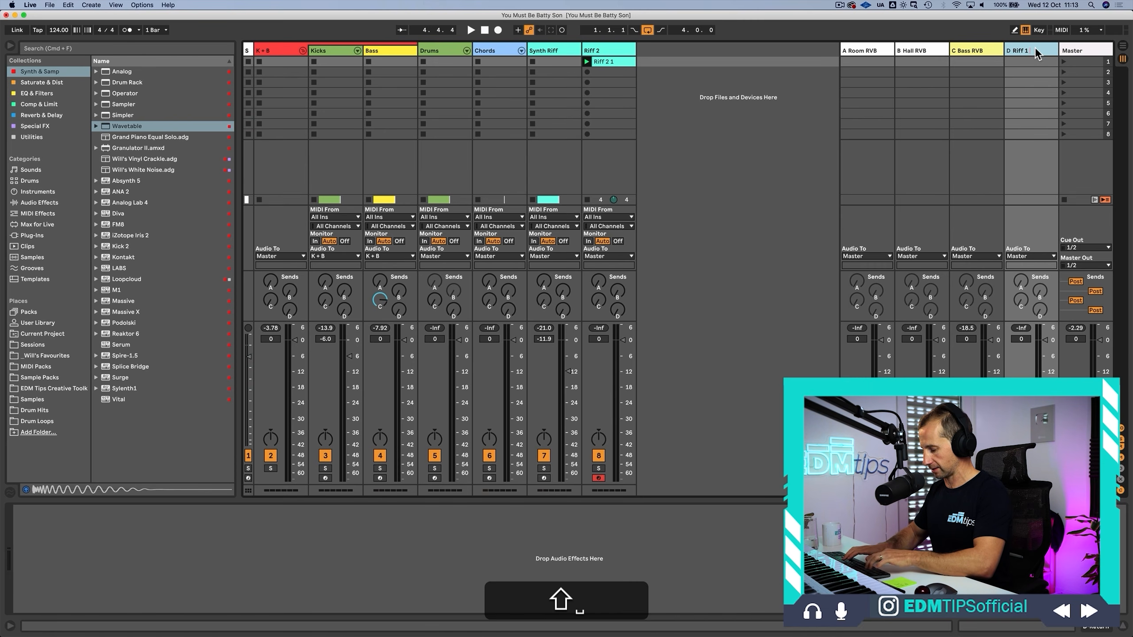
{"action": "key", "text": "Return"}
{"action": "key", "text": "Tab"}
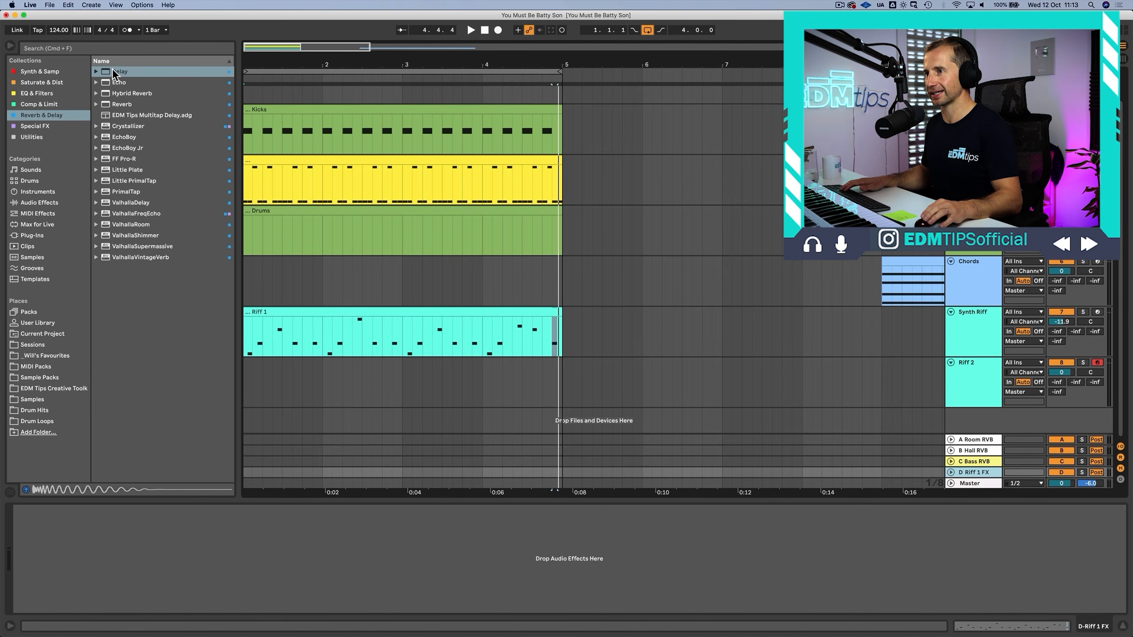
Step: Add a Delay to the Riff 1 FX return track and set its dry/wet to 100%
{"action": "left_click_drag", "start_coordinate": [195, 254], "coordinate": [699, 532]}
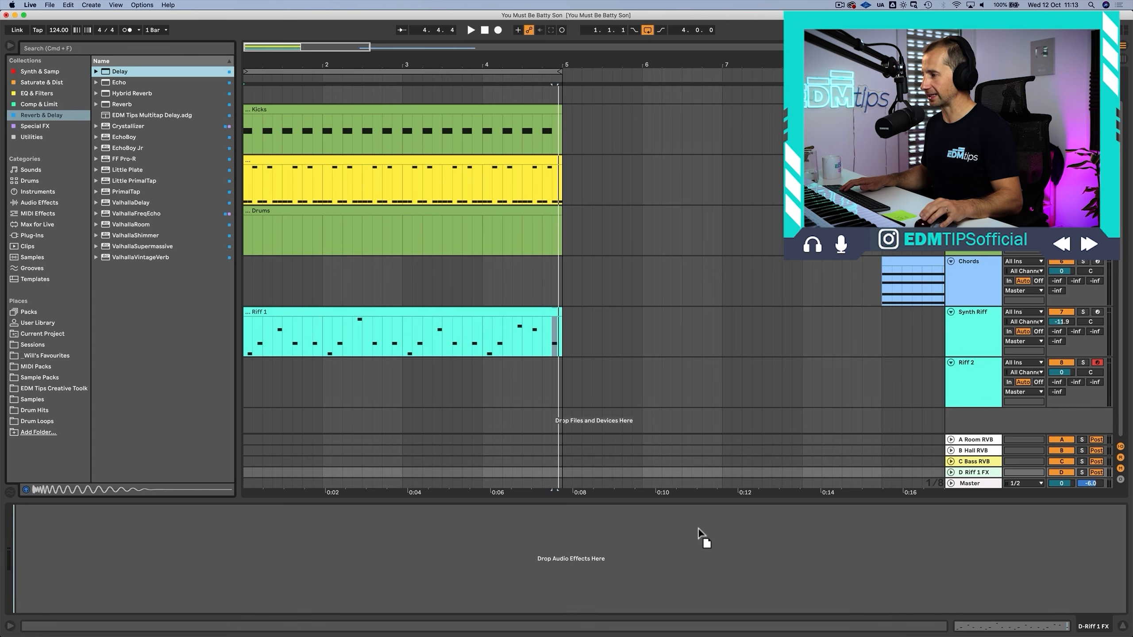
{"action": "left_click_drag", "start_coordinate": [492, 552], "coordinate": [492, 551]}
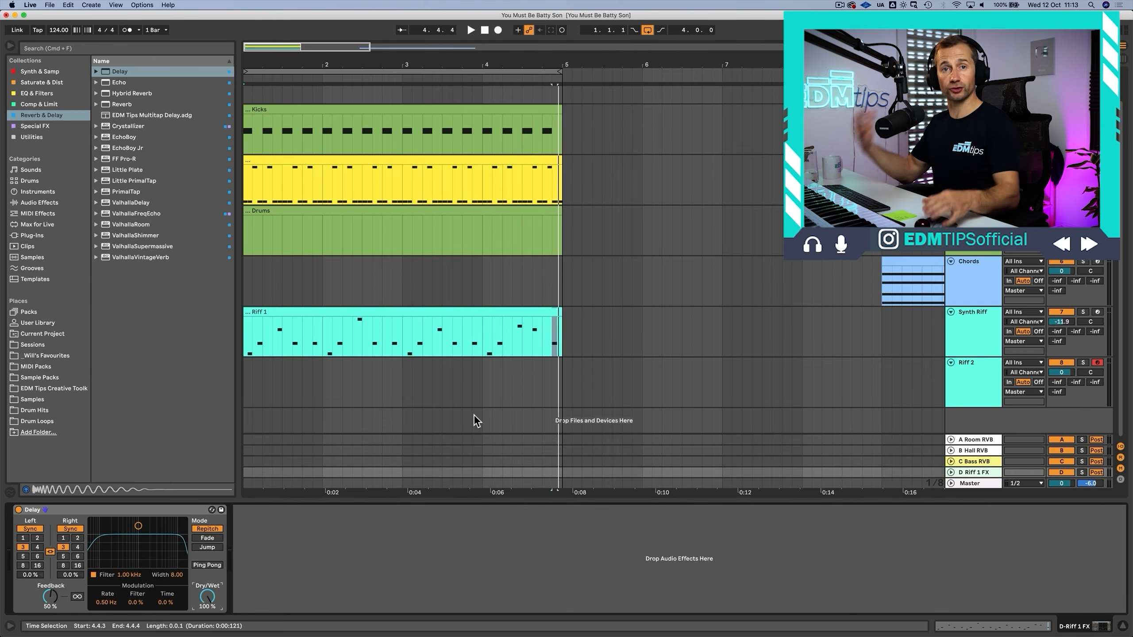
Step: Play the loop and raise the Synth Riff track's send to Riff 1 FX to -2.0 dB
{"action": "left_click", "coordinate": [983, 339]}
{"action": "key", "text": "Tab"}
{"action": "key", "text": "Tab"}
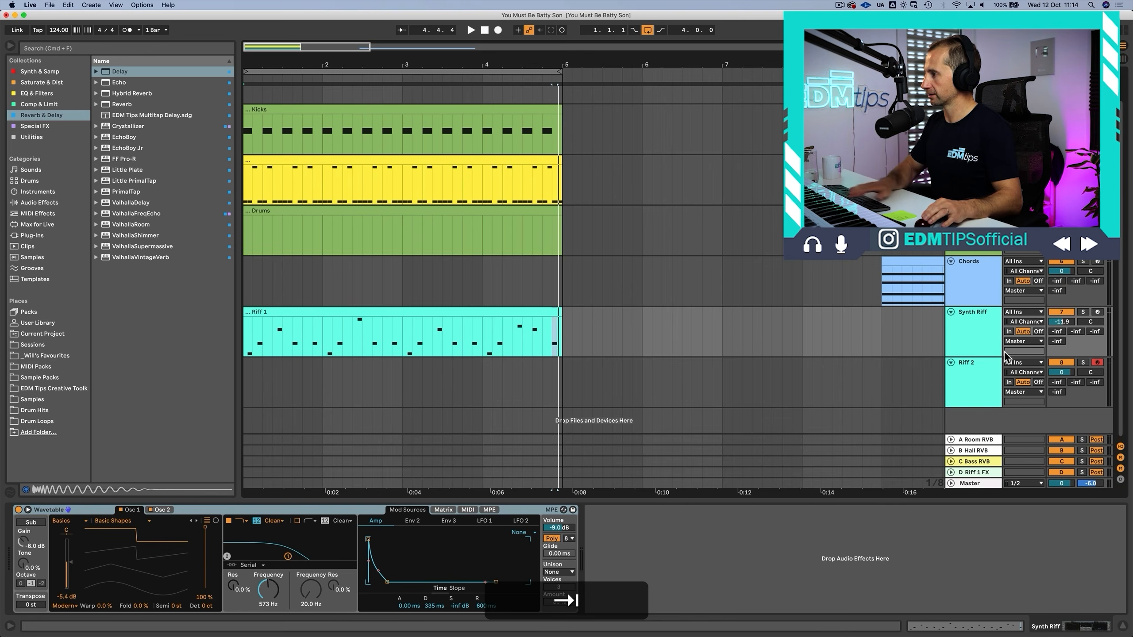
{"action": "key", "text": "space"}
{"action": "left_click_drag", "start_coordinate": [1058, 341], "coordinate": [1057, 301]}
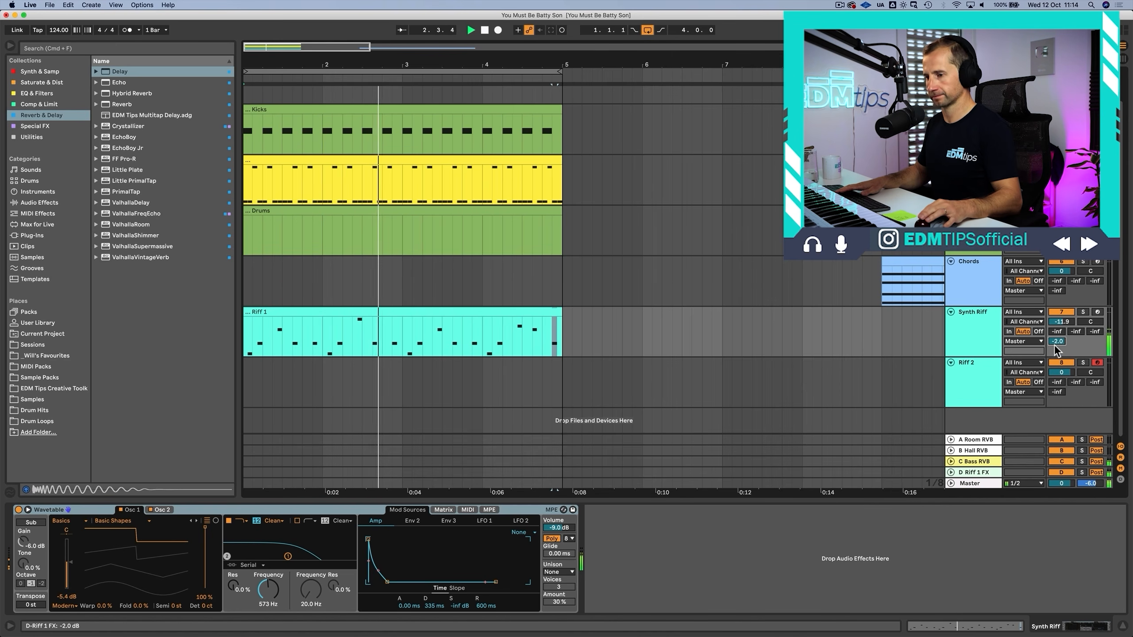
Step: Unlink the Riff 1 FX Delay's channels and set the Fade-mode delay times to 306 ms left and 327 ms right
{"action": "left_click", "coordinate": [975, 472]}
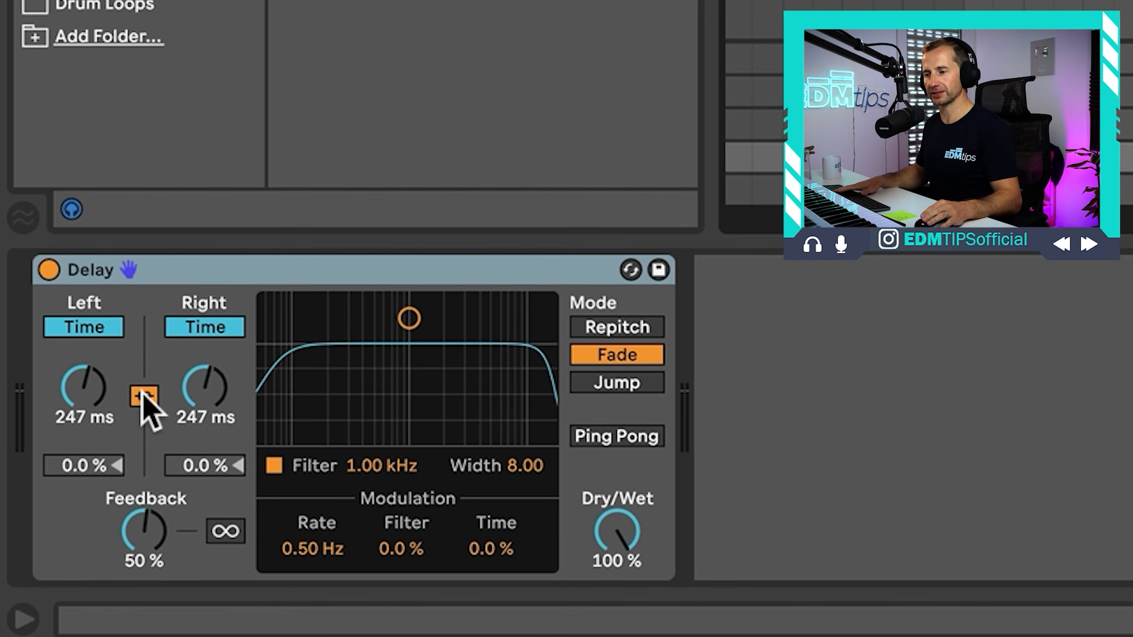
{"action": "left_click", "coordinate": [145, 396]}
{"action": "left_click", "coordinate": [204, 327]}
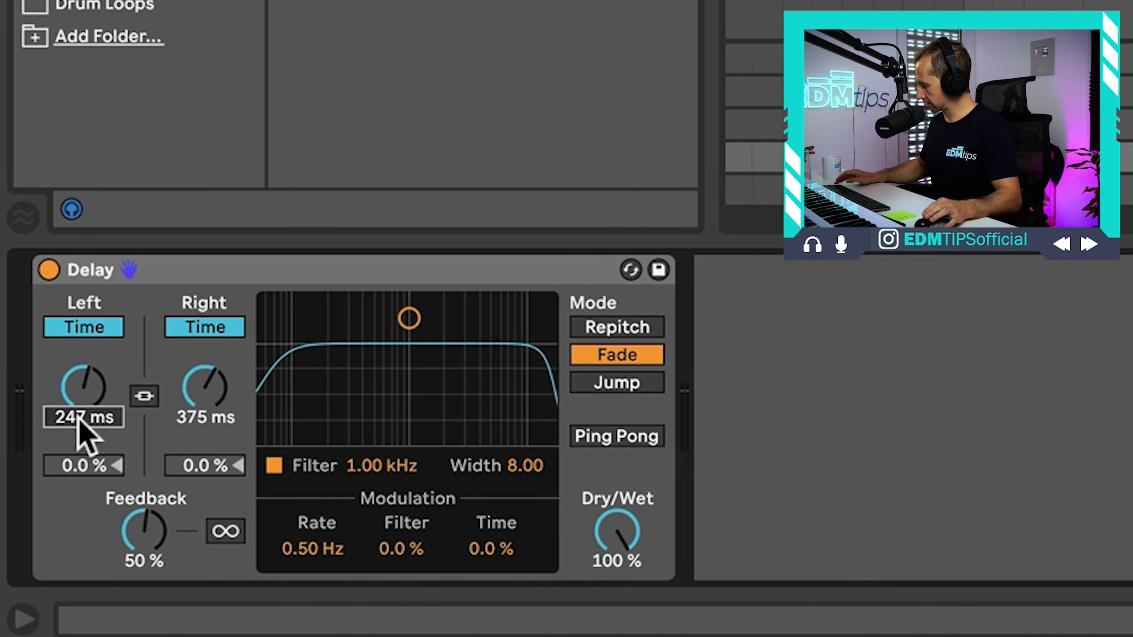
{"action": "type", "text": "80"}
{"action": "key", "text": "Return"}
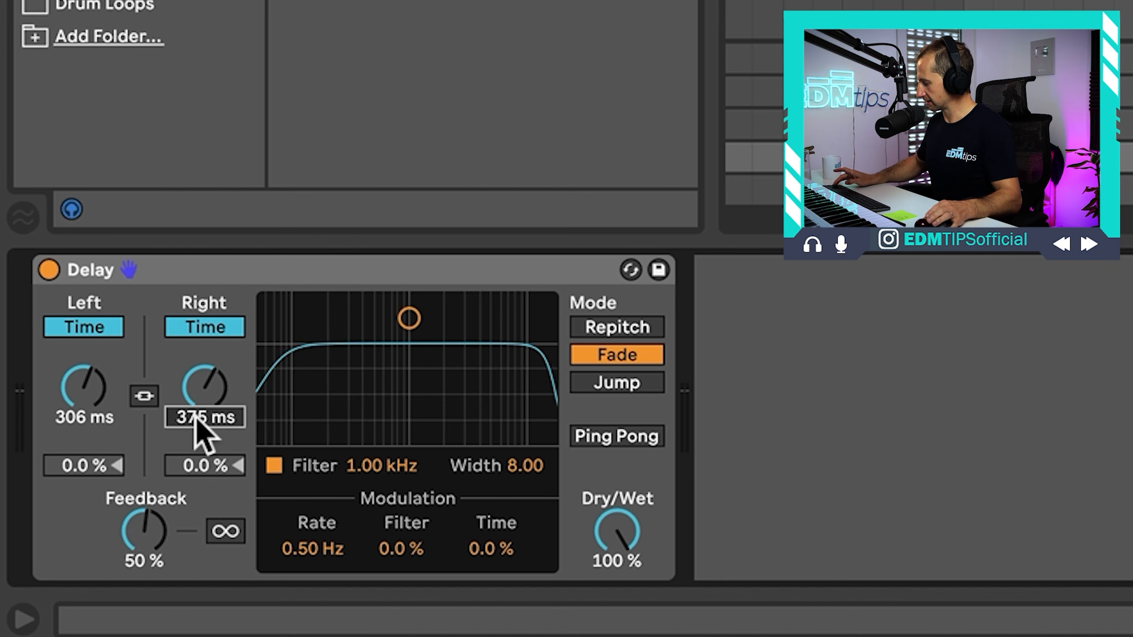
{"action": "left_click", "coordinate": [195, 420]}
{"action": "type", "text": "327"}
{"action": "key", "text": "Return"}
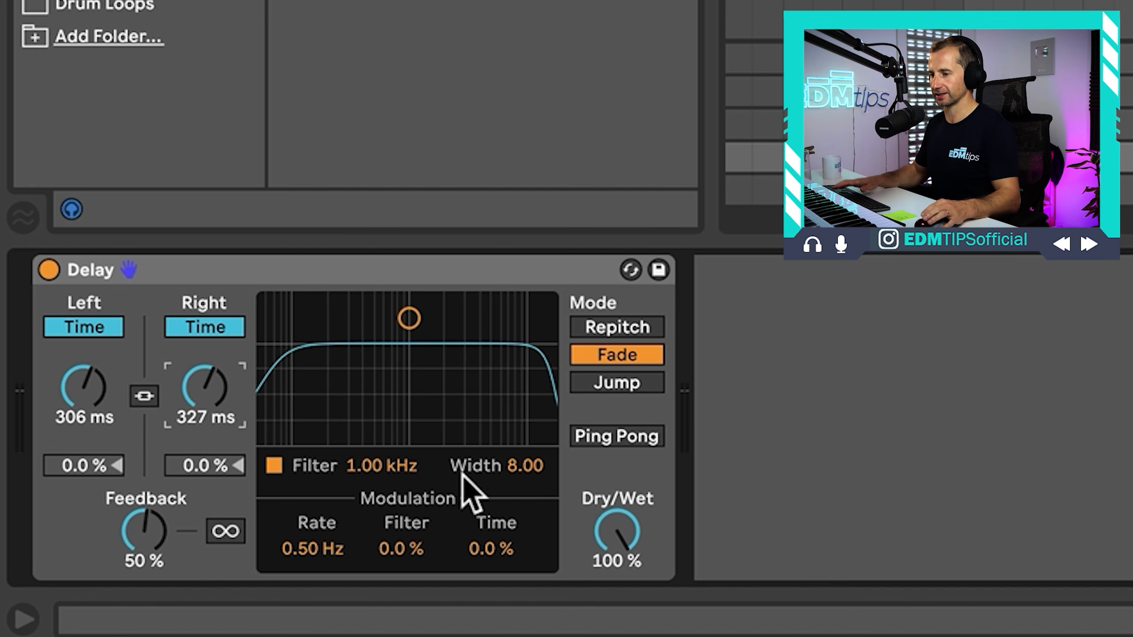
Step: During playback, set the Delay to 60% feedback and a 1.87 kHz filter with 7.32 width, and the Synth Riff send to -3.7 dB
{"action": "key", "text": "space"}
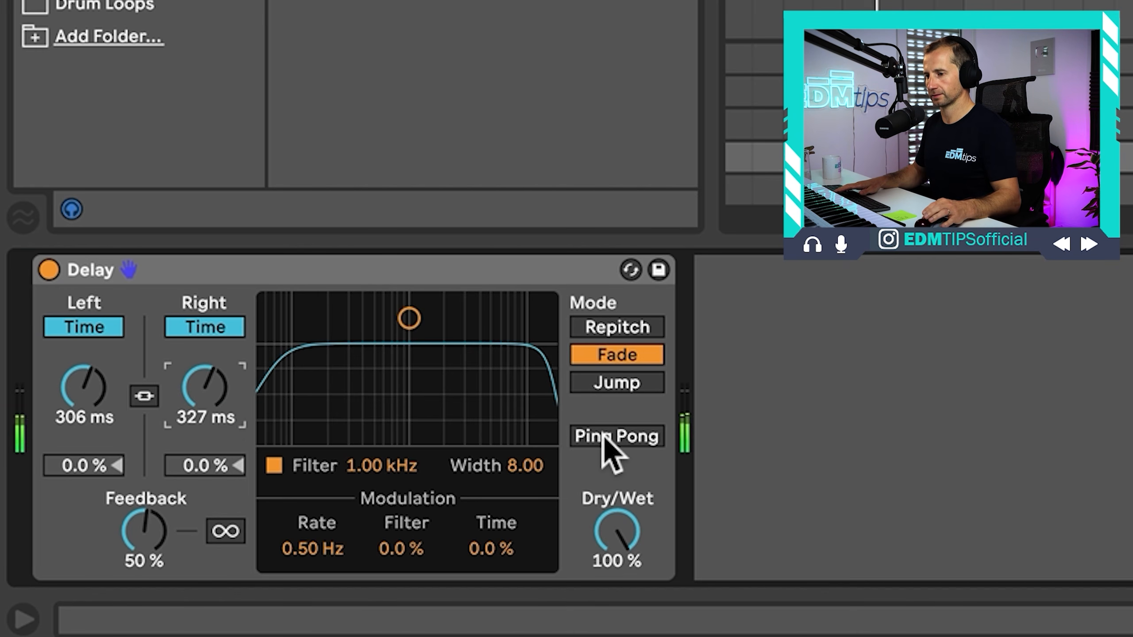
{"action": "left_click_drag", "start_coordinate": [172, 536], "coordinate": [172, 532]}
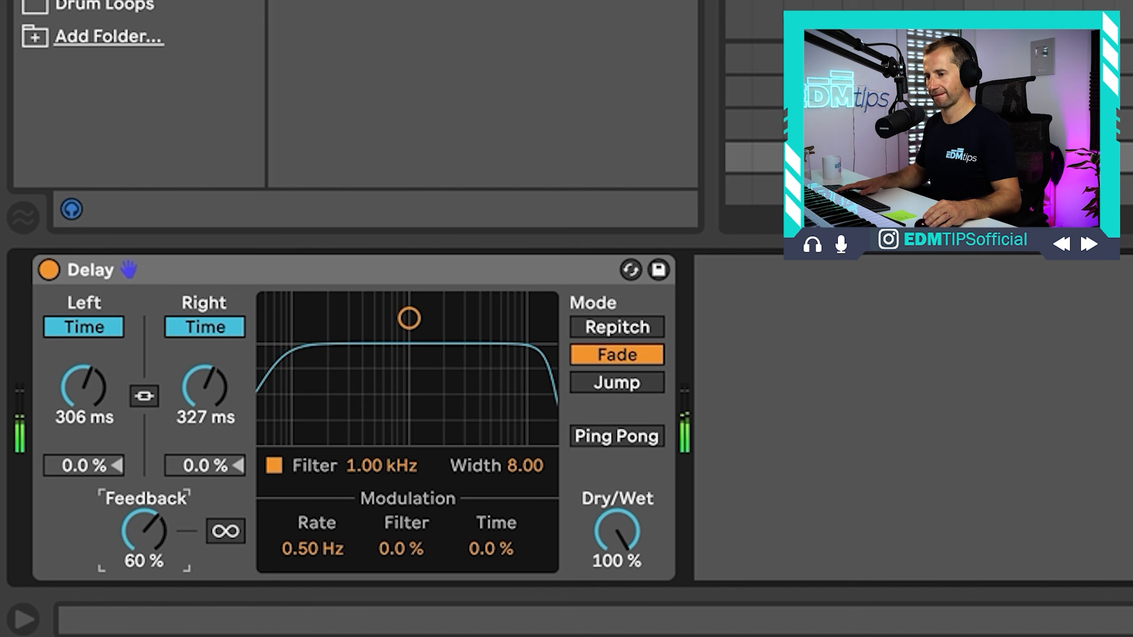
{"action": "left_click_drag", "start_coordinate": [409, 318], "coordinate": [423, 324]}
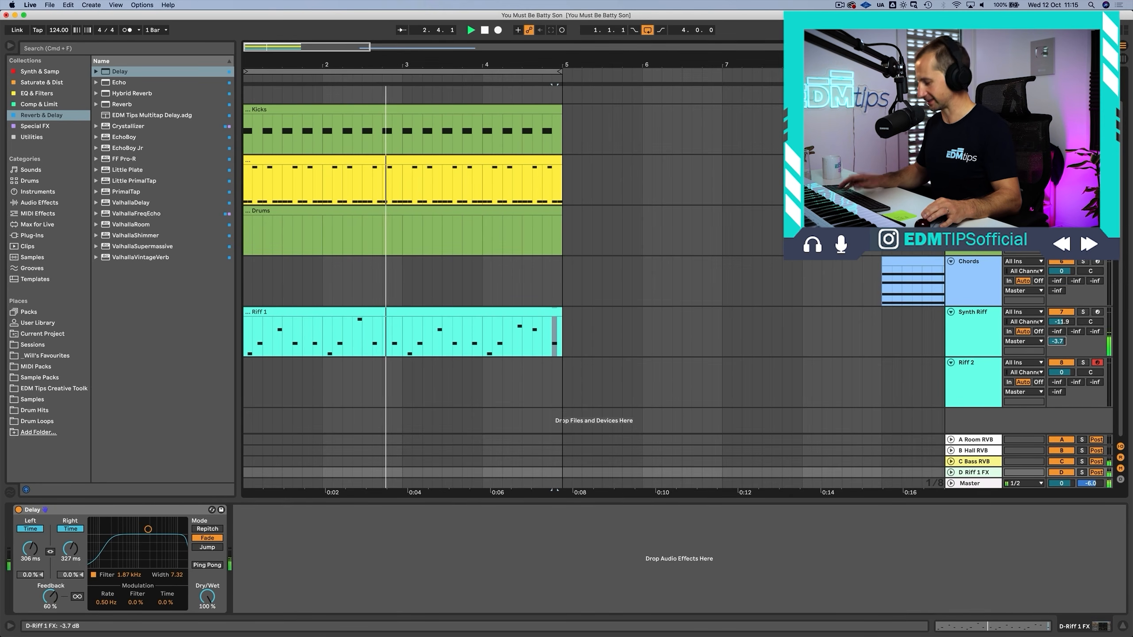
{"action": "left_click_drag", "start_coordinate": [1056, 341], "coordinate": [1058, 345]}
{"action": "key", "text": "space"}
Step: Add a second Delay to Riff 1 FX with both channels synced to 1 sixteenth, Ping Pong on, 0% feedback and 0% dry/wet
{"action": "left_click", "coordinate": [972, 326]}
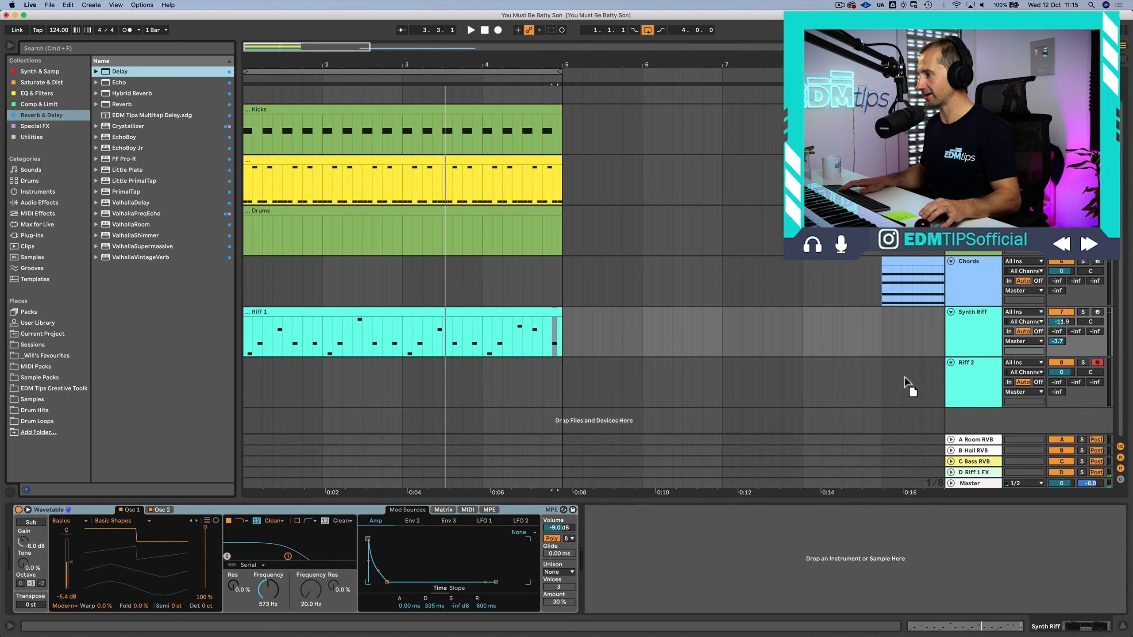
{"action": "left_click", "coordinate": [959, 472]}
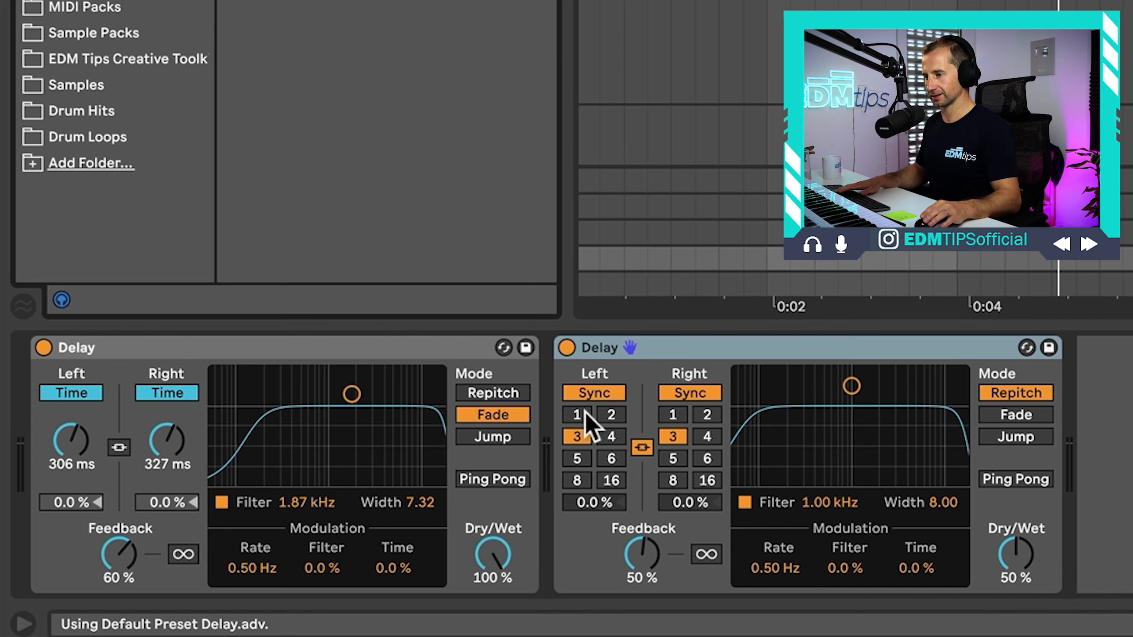
{"action": "left_click", "coordinate": [575, 415]}
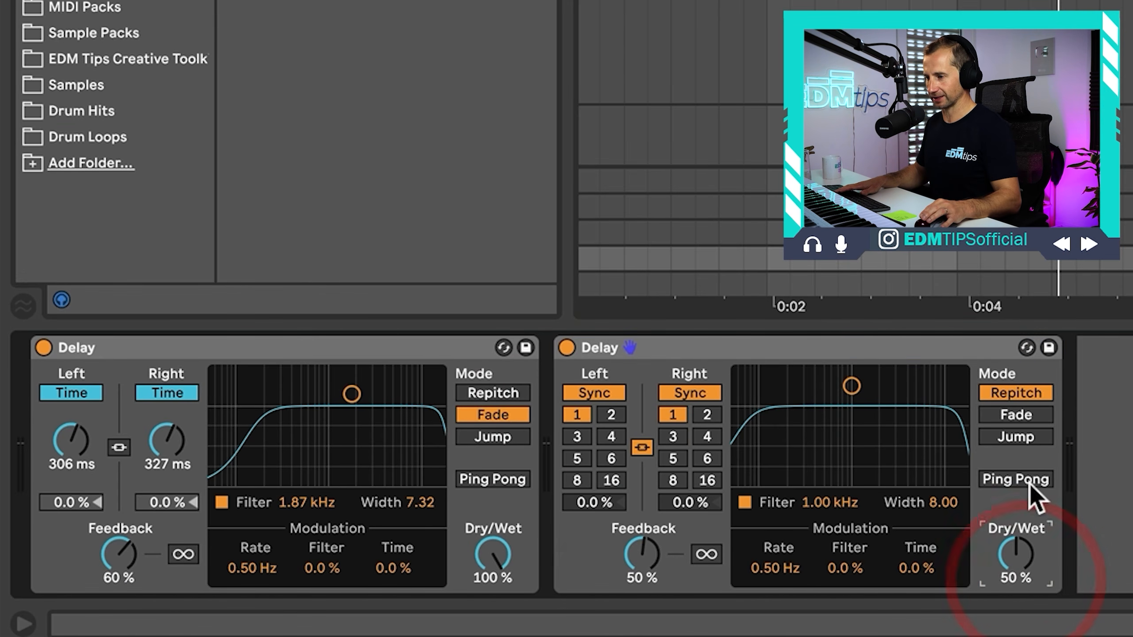
{"action": "left_click", "coordinate": [1015, 479]}
{"action": "left_click_drag", "start_coordinate": [1016, 553], "coordinate": [1016, 580]}
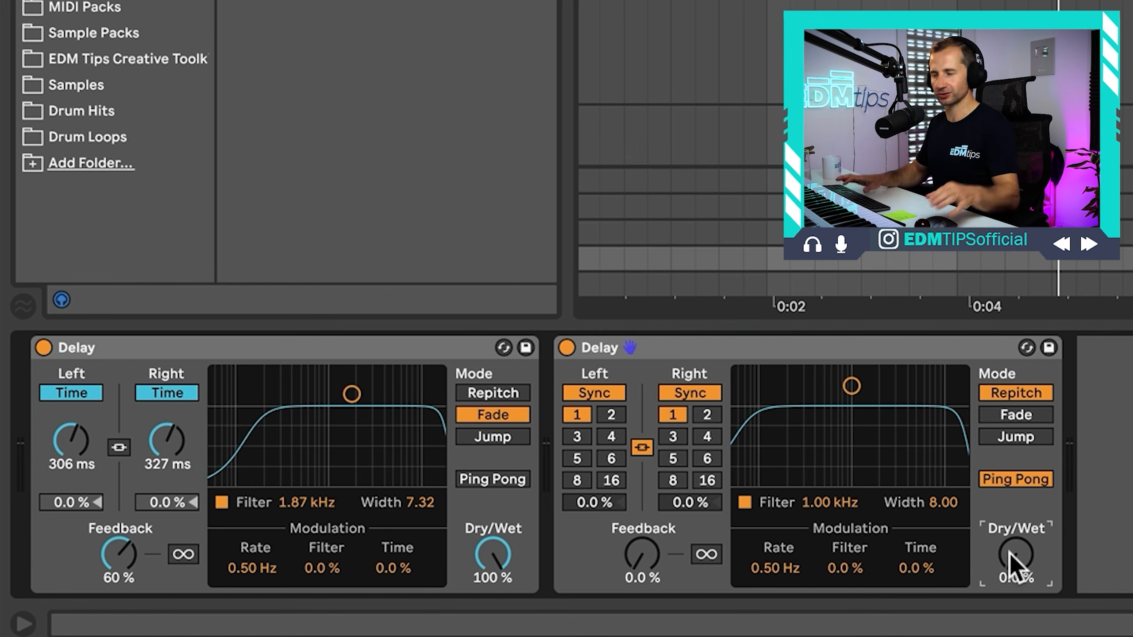
Step: Play the loop and raise the second Delay's dry/wet to 40%
{"action": "key", "text": "space"}
{"action": "left_click_drag", "start_coordinate": [1013, 565], "coordinate": [1012, 517]}
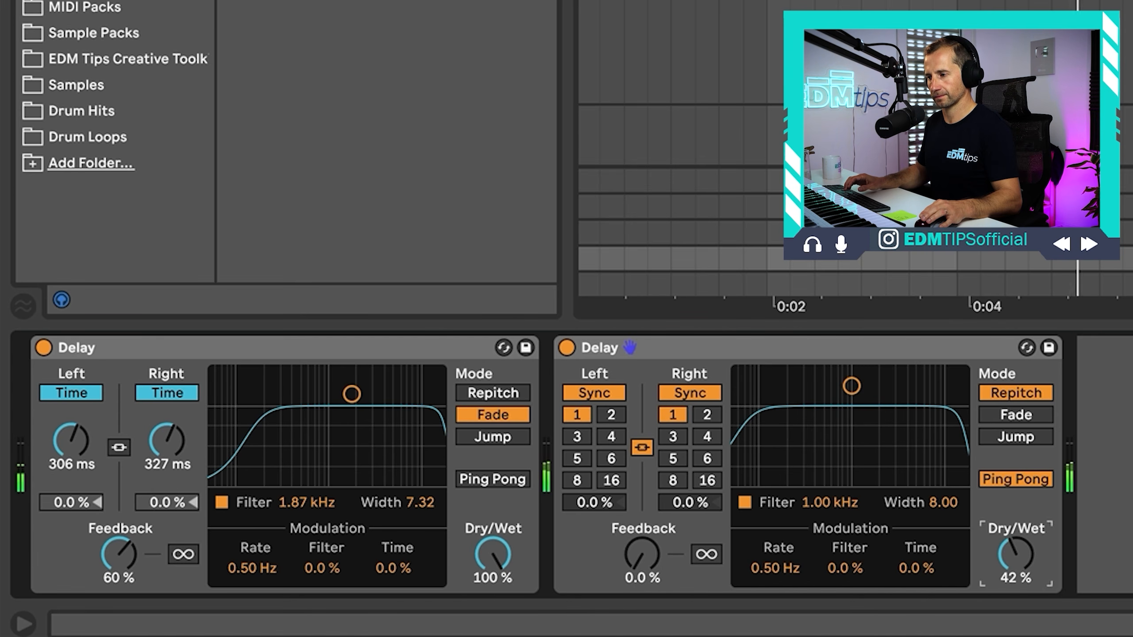
{"action": "left_click_drag", "start_coordinate": [1013, 495], "coordinate": [1013, 498]}
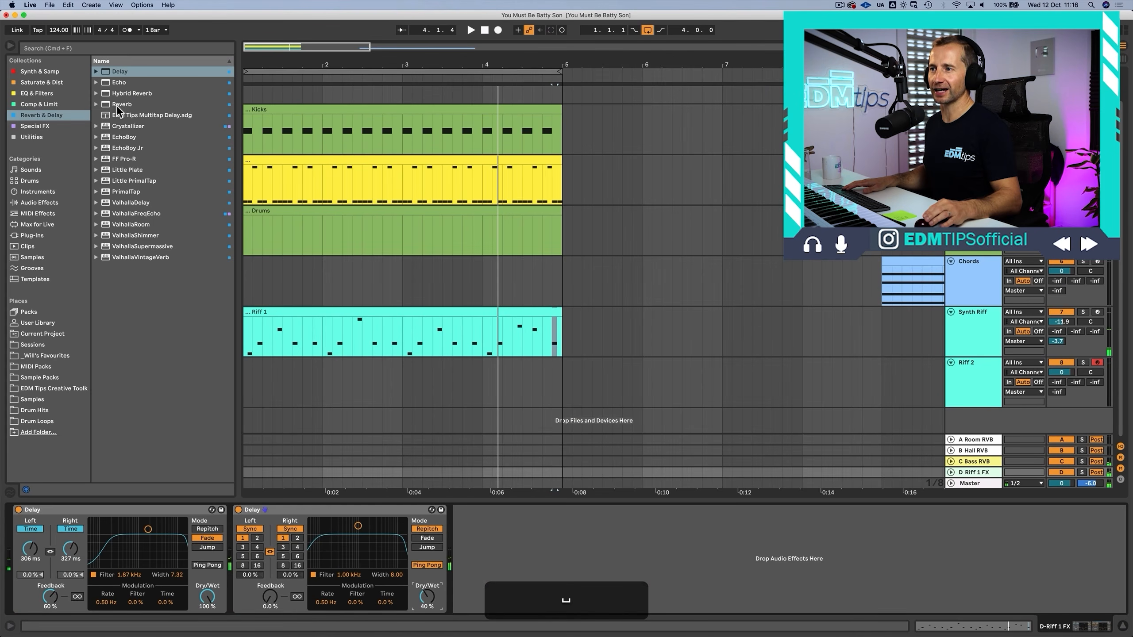
Step: Add a Hybrid Reverb after the two Delays on Riff 1 FX and load its Echo Flex preset from the Special group
{"action": "left_click", "coordinate": [123, 93]}
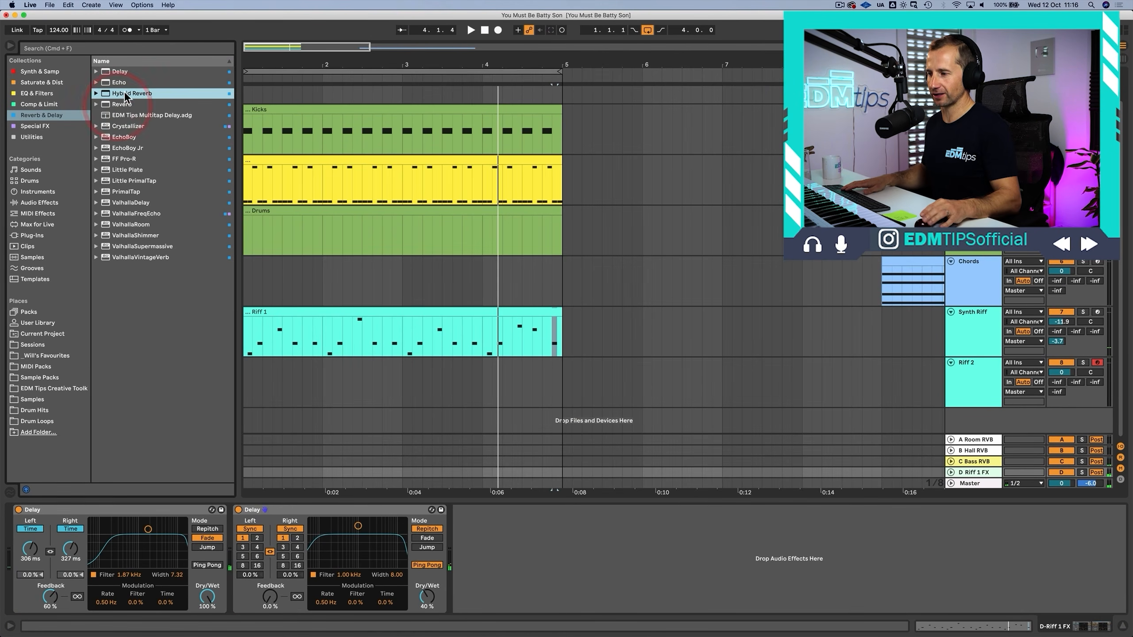
{"action": "left_click_drag", "start_coordinate": [124, 96], "coordinate": [601, 560]}
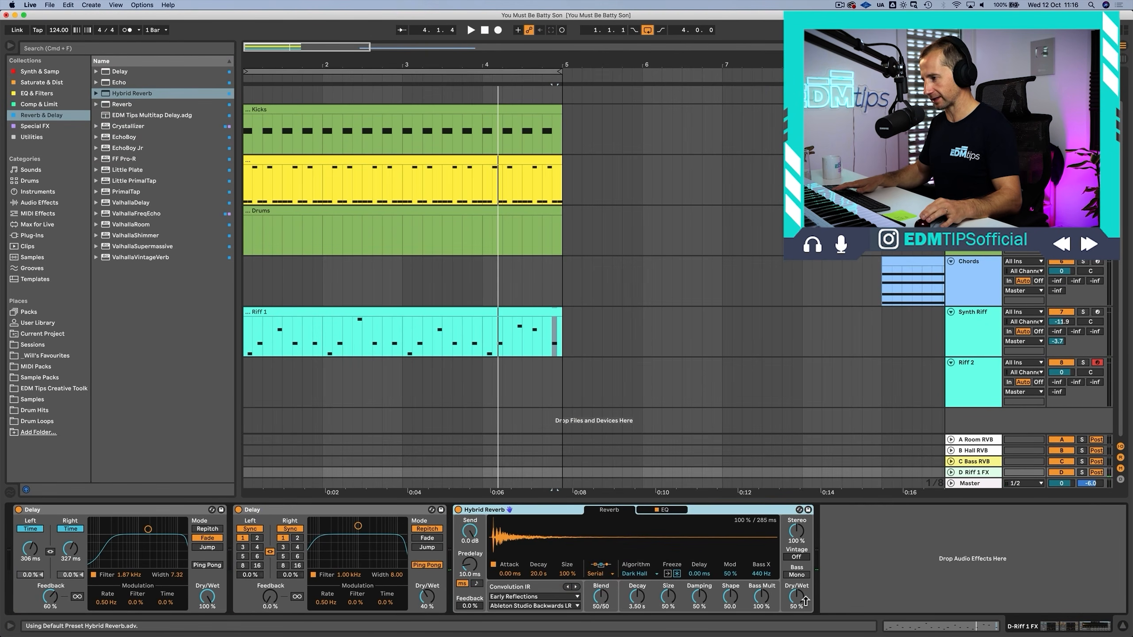
{"action": "left_click", "coordinate": [798, 510]}
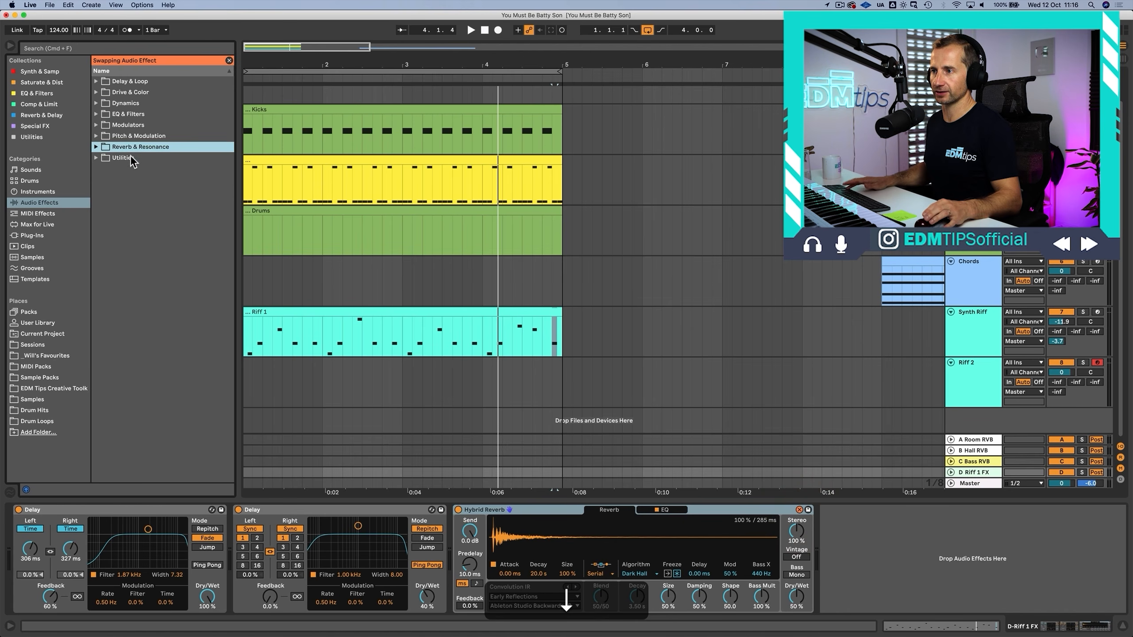
{"action": "left_click", "coordinate": [155, 171]}
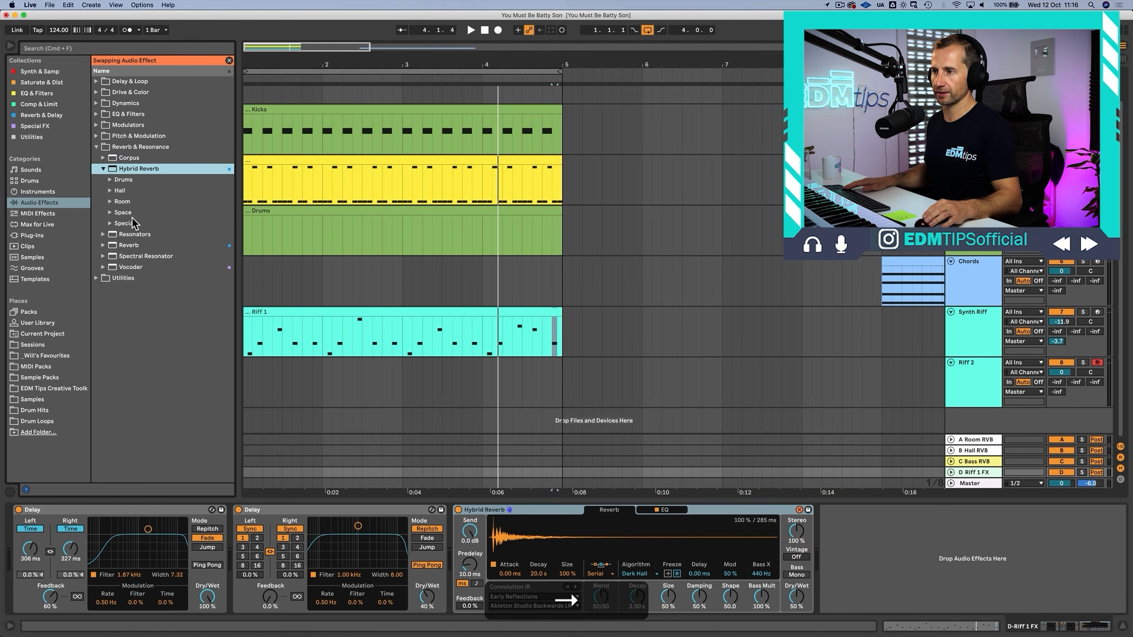
{"action": "left_click", "coordinate": [131, 222]}
{"action": "double_click", "coordinate": [188, 255]}
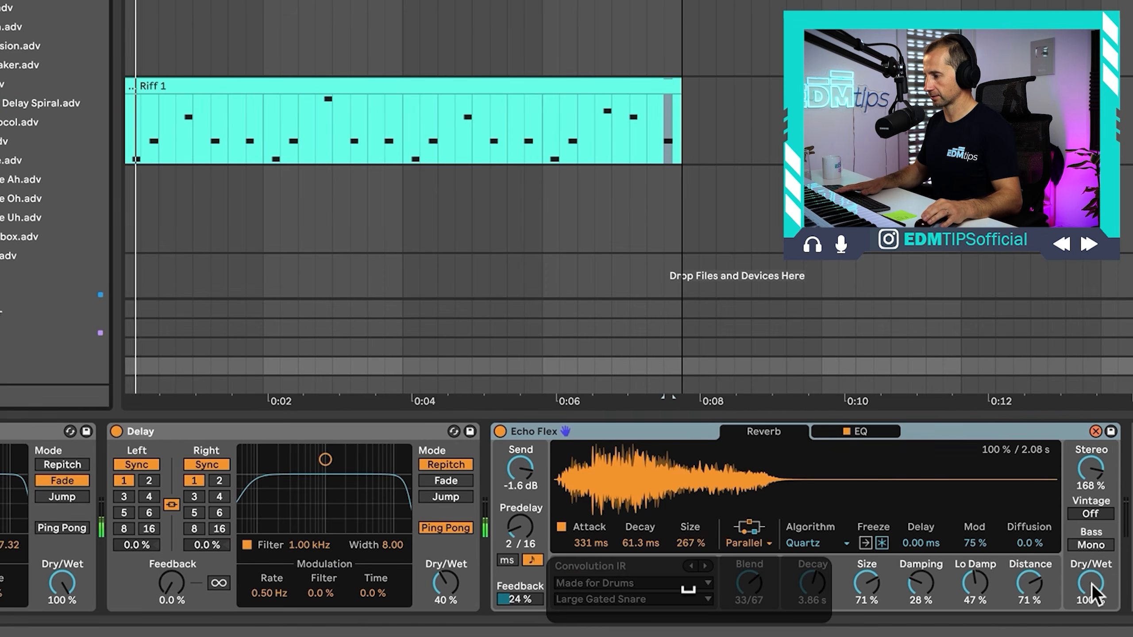
Step: Set the Echo Flex reverb's dry/wet to 58% while the loop plays, and stop playback
{"action": "left_click_drag", "start_coordinate": [797, 597], "coordinate": [796, 632]}
{"action": "left_click_drag", "start_coordinate": [1091, 583], "coordinate": [1090, 585]}
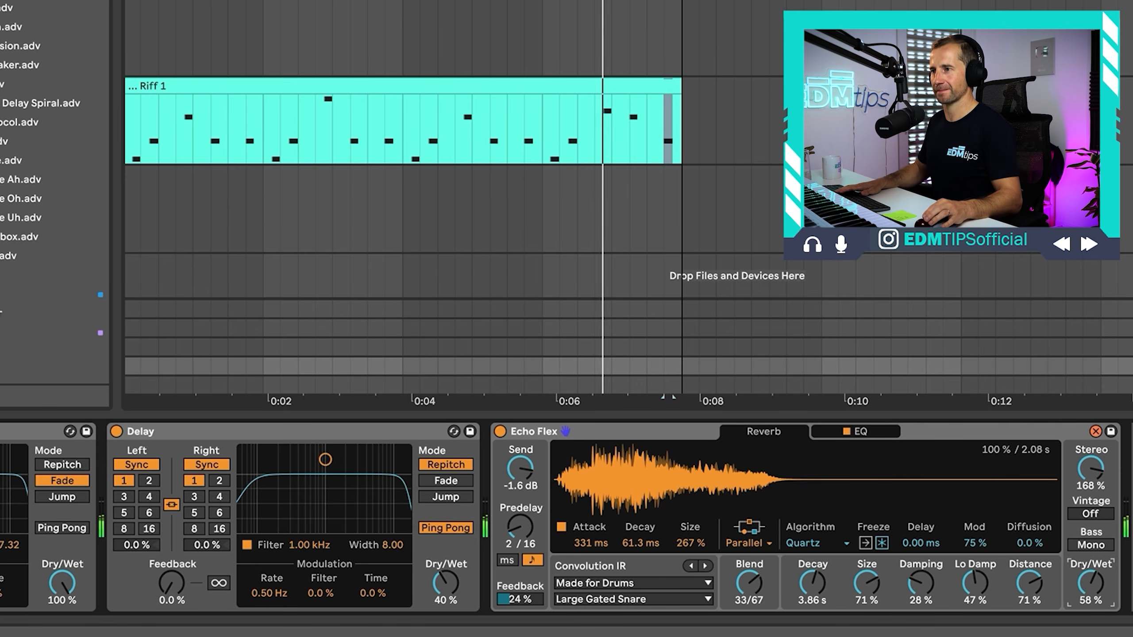
{"action": "key", "text": "space"}
Step: Add a Compressor after the Echo Flex reverb, collapse the reverb and rename the Compressor as SC Comp
{"action": "left_click", "coordinate": [97, 147]}
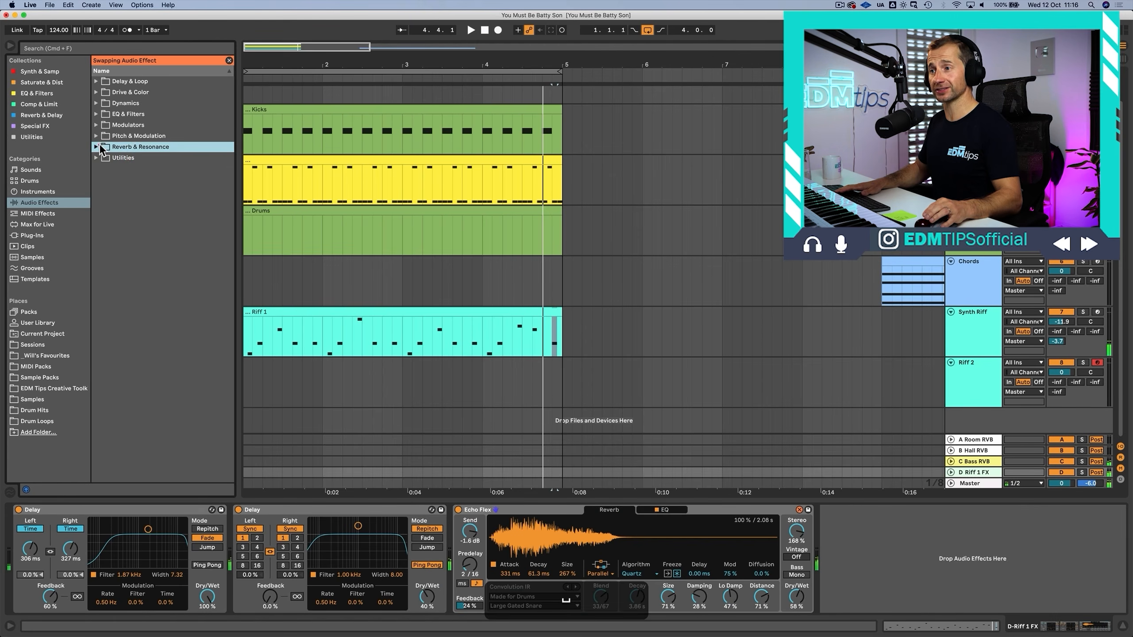
{"action": "left_click", "coordinate": [45, 105]}
{"action": "left_click_drag", "start_coordinate": [129, 82], "coordinate": [742, 344]}
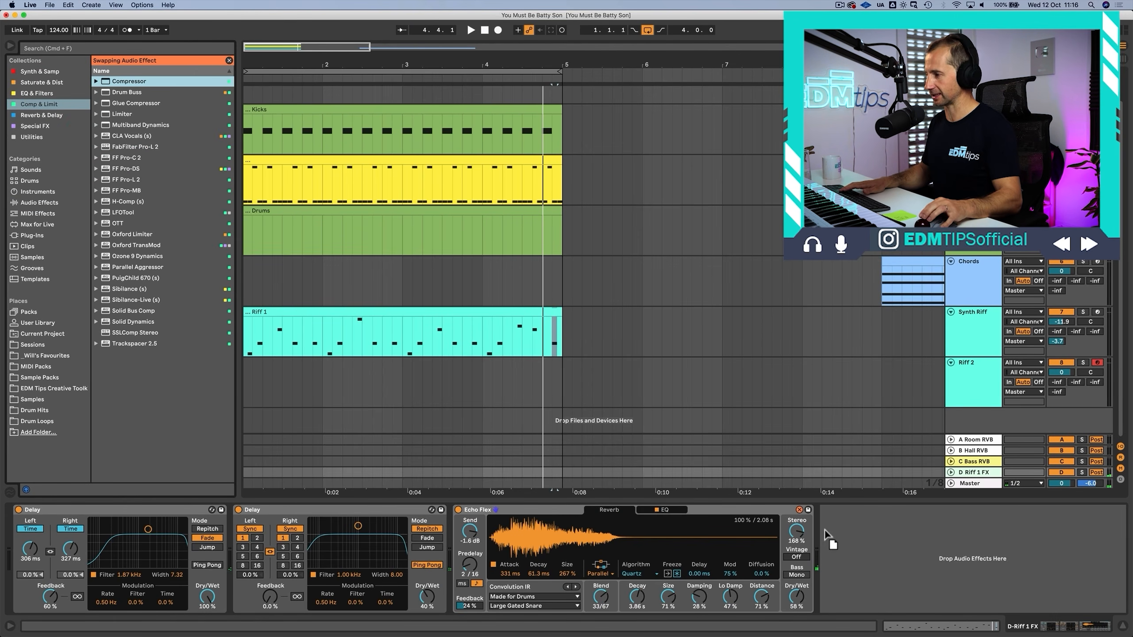
{"action": "left_click_drag", "start_coordinate": [831, 535], "coordinate": [832, 537]}
{"action": "double_click", "coordinate": [716, 509]}
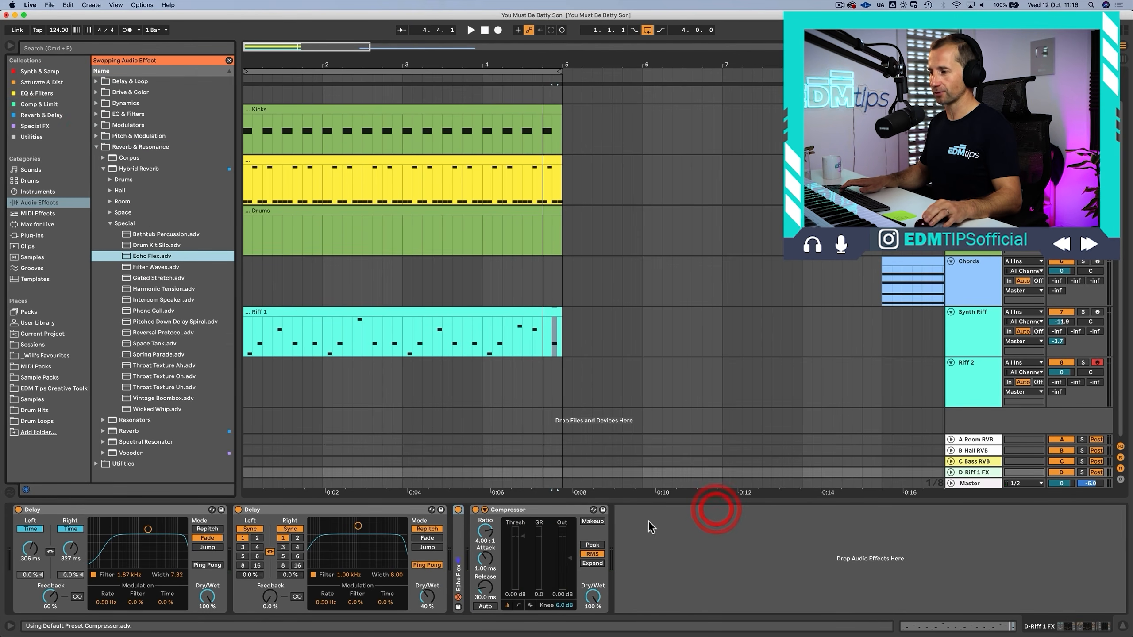
{"action": "left_click", "coordinate": [620, 412]}
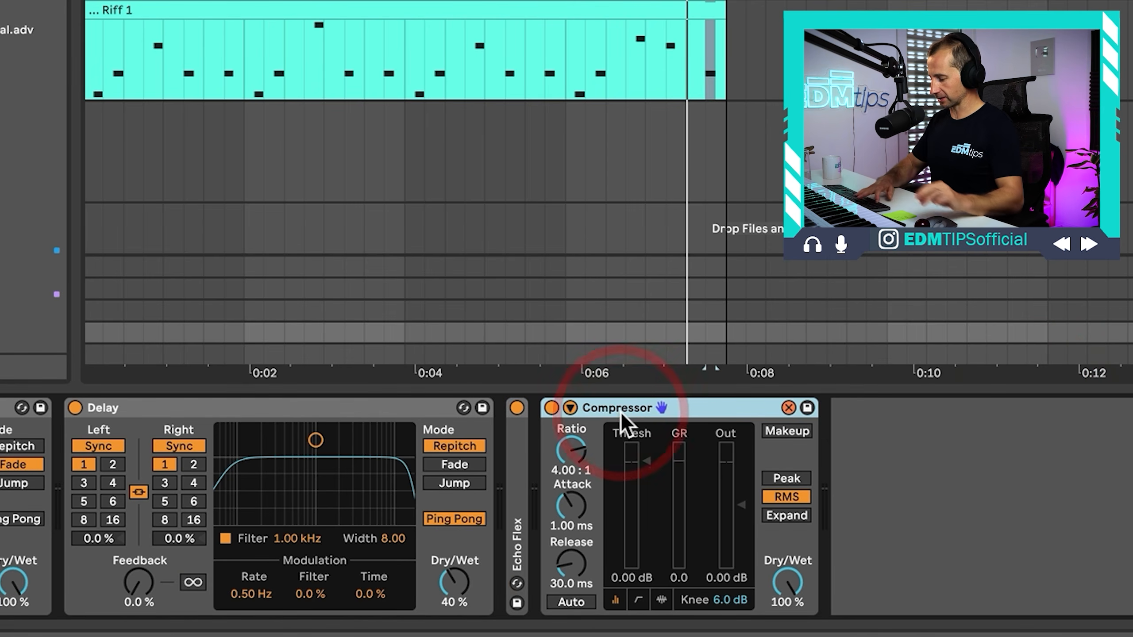
{"action": "key", "text": "super+r"}
{"action": "type", "text": "SC Comp"}
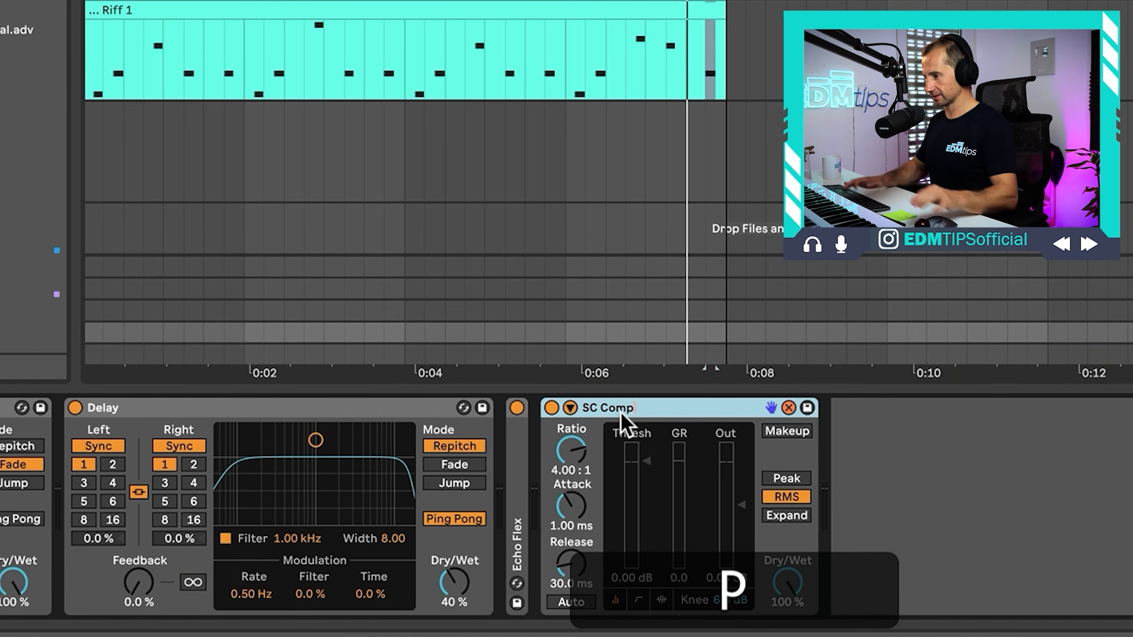
Step: Enable sidechaining on SC Comp with the Synth Riff track as its audio source
{"action": "left_click", "coordinate": [569, 408]}
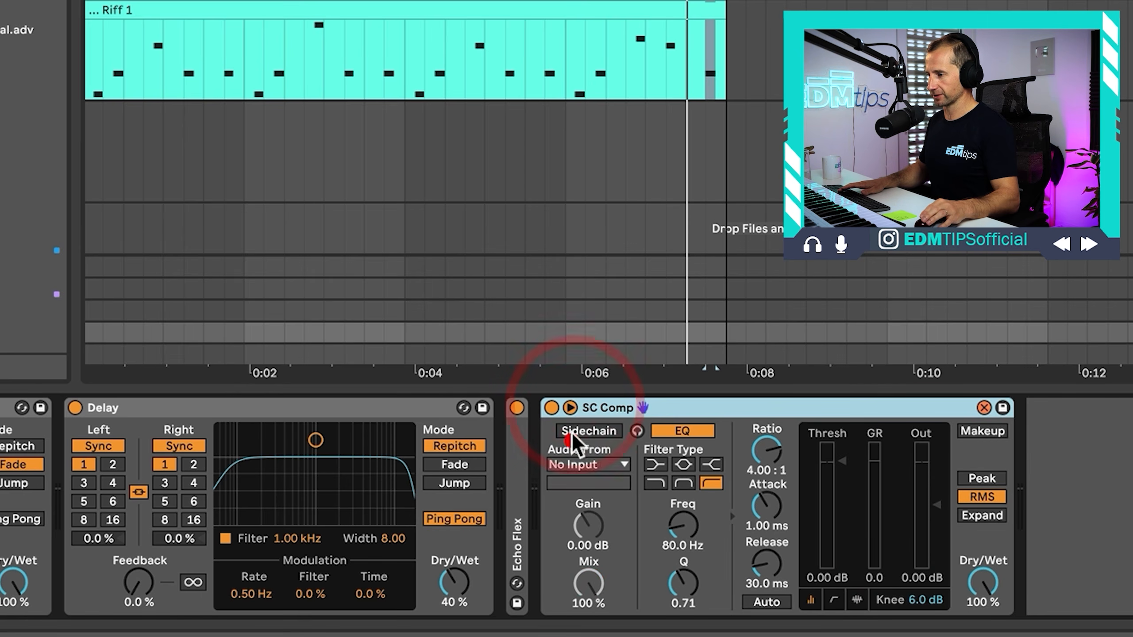
{"action": "left_click", "coordinate": [571, 430]}
{"action": "left_click", "coordinate": [569, 465]}
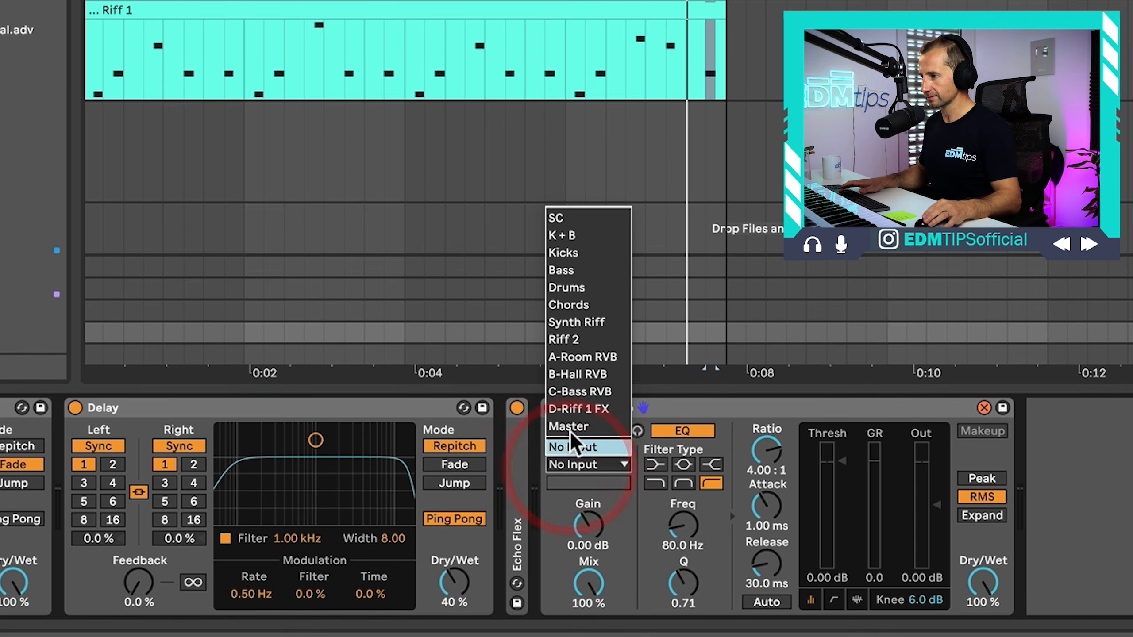
{"action": "left_click", "coordinate": [575, 325]}
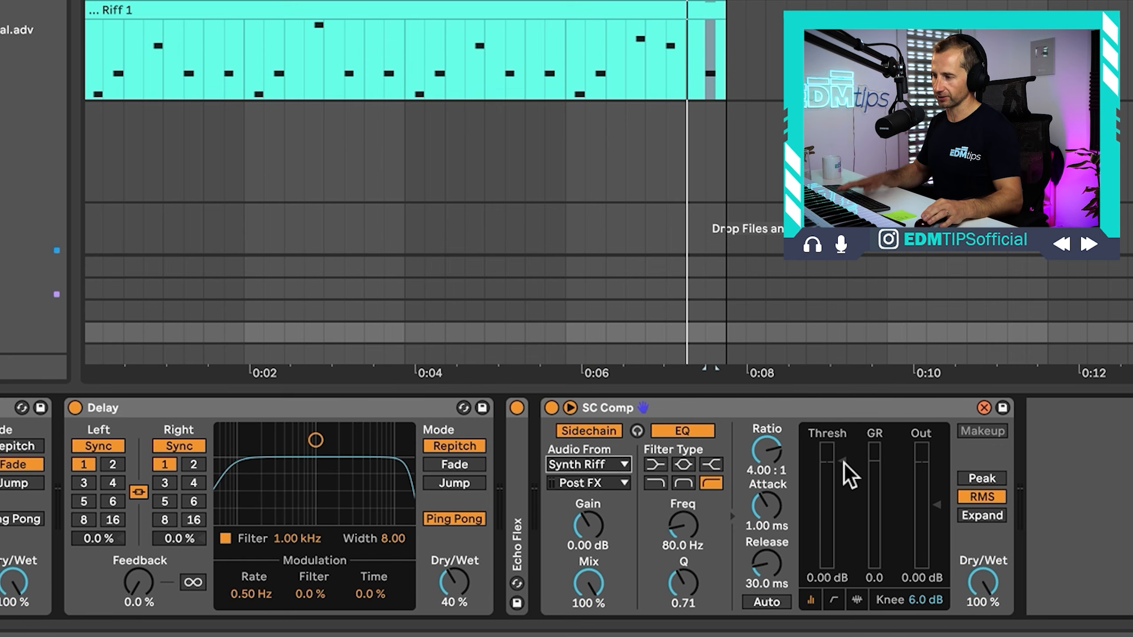
Step: Set SC Comp to 0.01 ms attack and about -33.1 dB threshold during playback, and save the set
{"action": "left_click_drag", "start_coordinate": [764, 495], "coordinate": [764, 553]}
{"action": "key", "text": "space"}
{"action": "left_click_drag", "start_coordinate": [842, 462], "coordinate": [842, 541]}
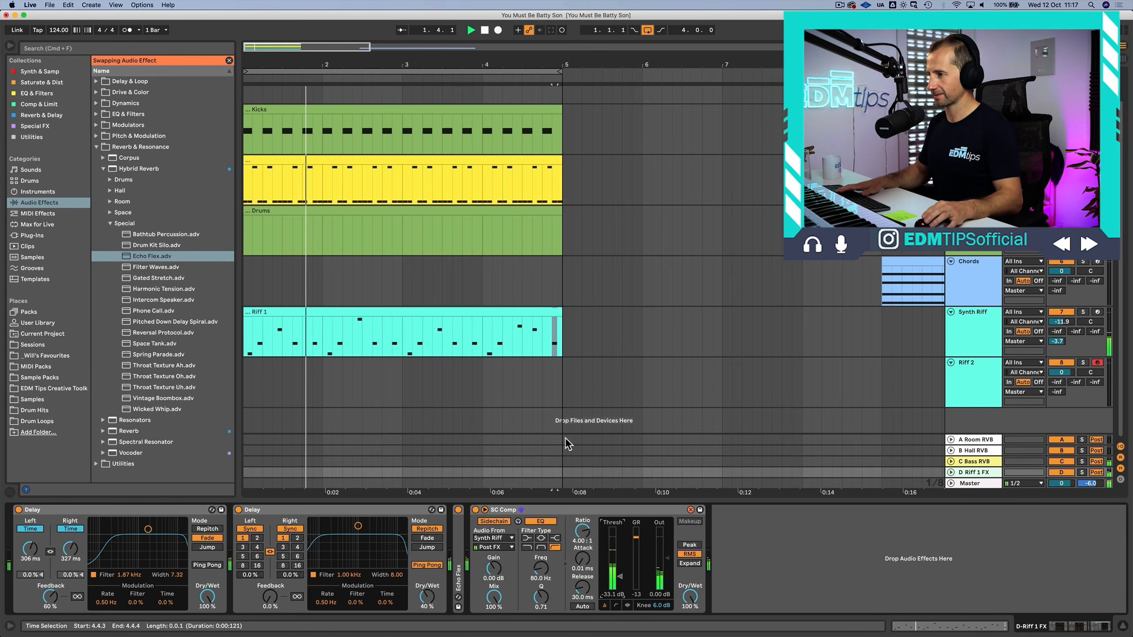
{"action": "key", "text": "super+s"}
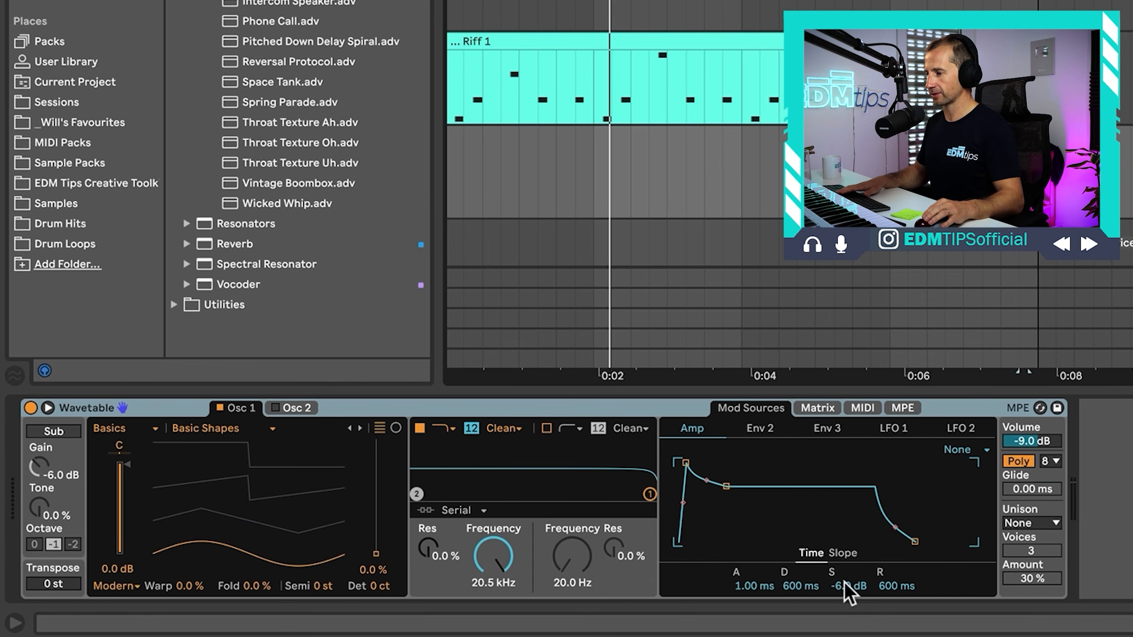
Step: Set the Amp envelope of Riff 2's Wavetable to 0 ms attack and -inf dB sustain
{"action": "left_click_drag", "start_coordinate": [844, 583], "coordinate": [845, 584]}
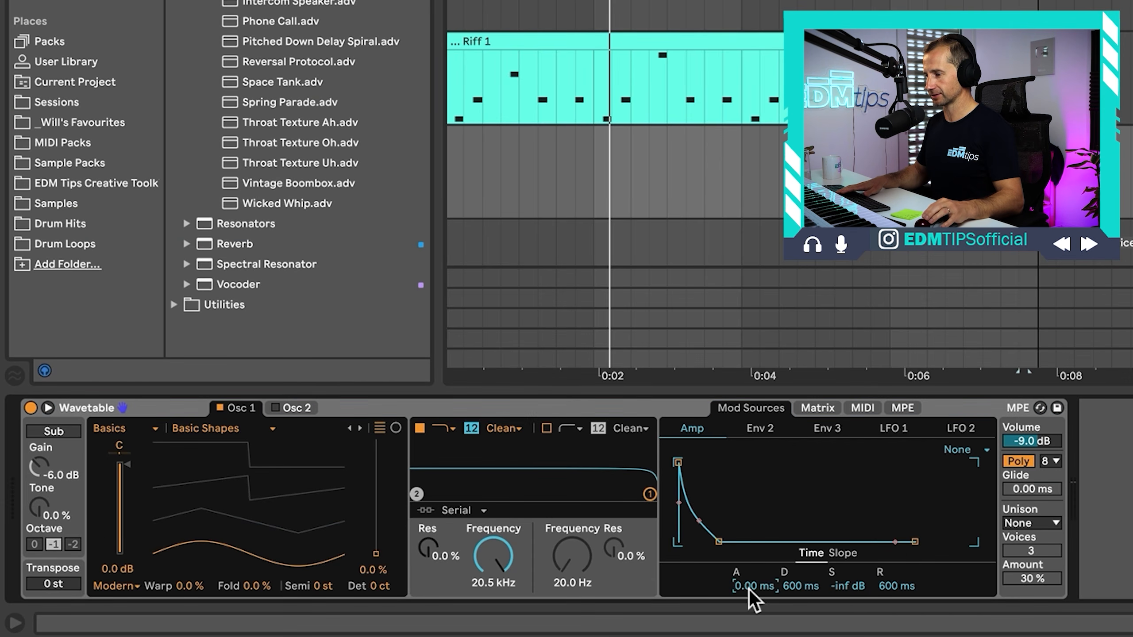
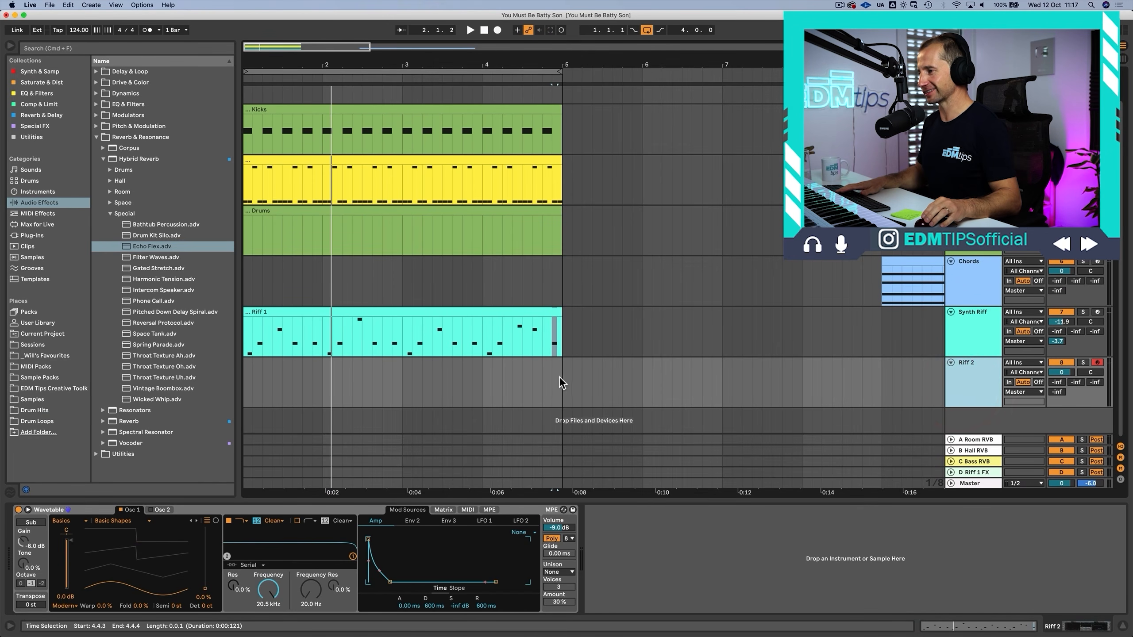
Step: Insert a four-bar MIDI clip at the start of the Riff 2 track, name it Riff 2 and save the set
{"action": "left_click_drag", "start_coordinate": [561, 382], "coordinate": [230, 378]}
{"action": "key", "text": "shift+super+m"}
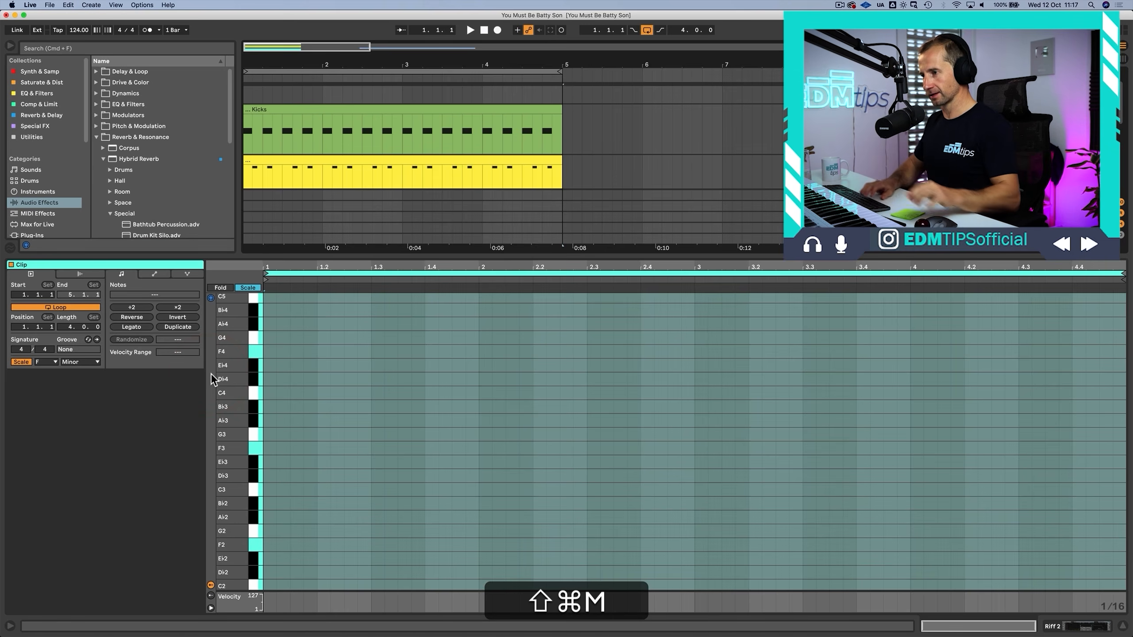
{"action": "key", "text": "shift+Tab"}
{"action": "left_click", "coordinate": [262, 362]}
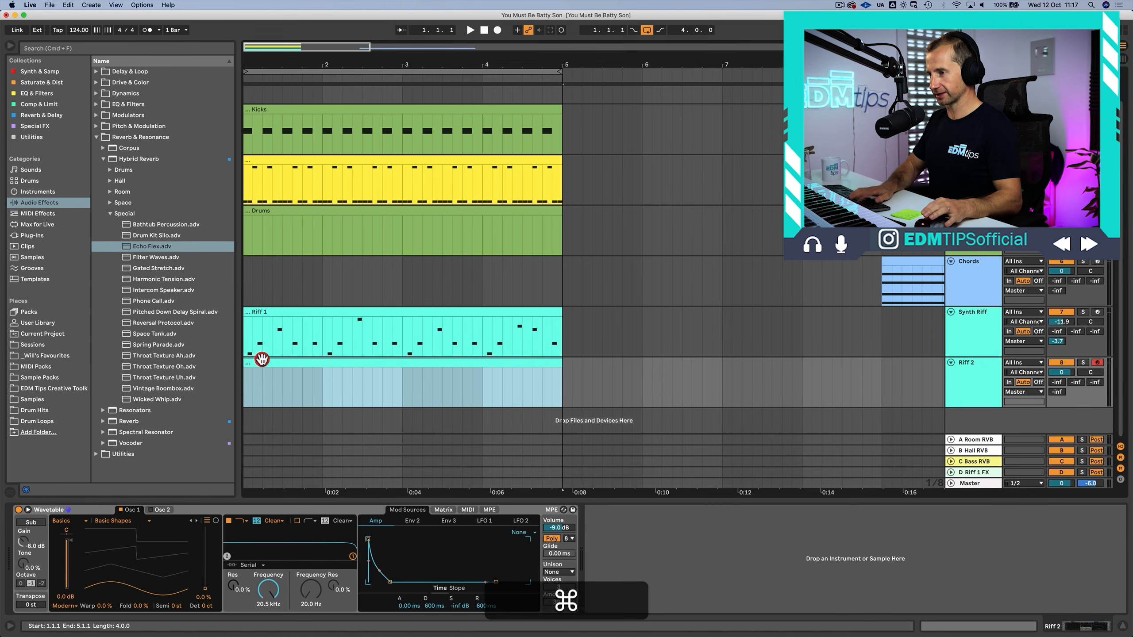
{"action": "key", "text": "super+r"}
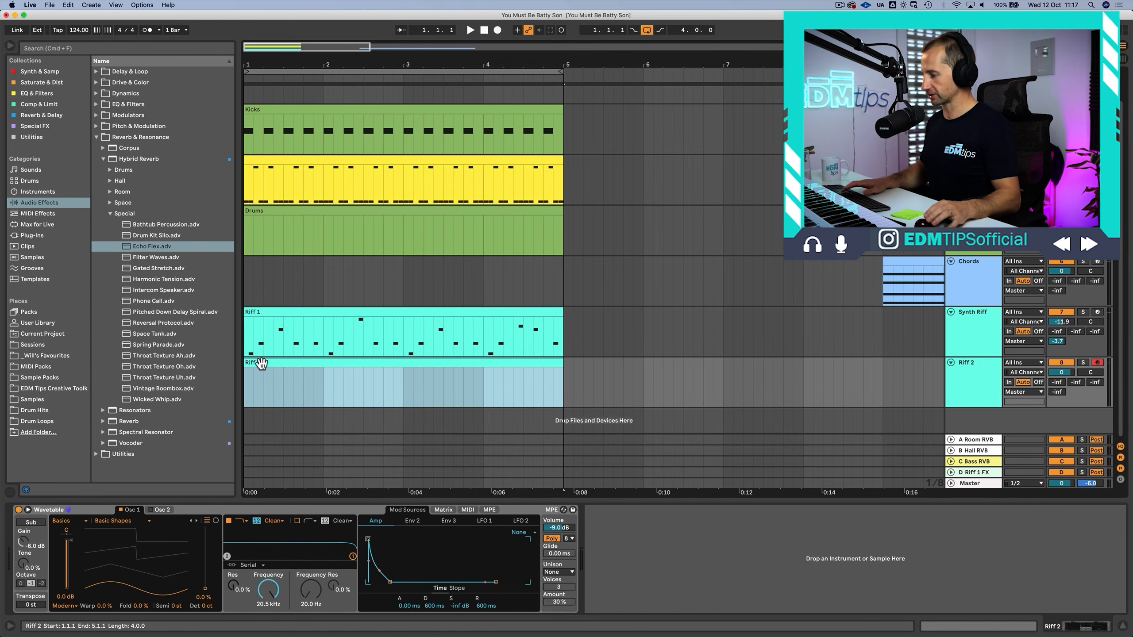
{"action": "key", "text": "super+s"}
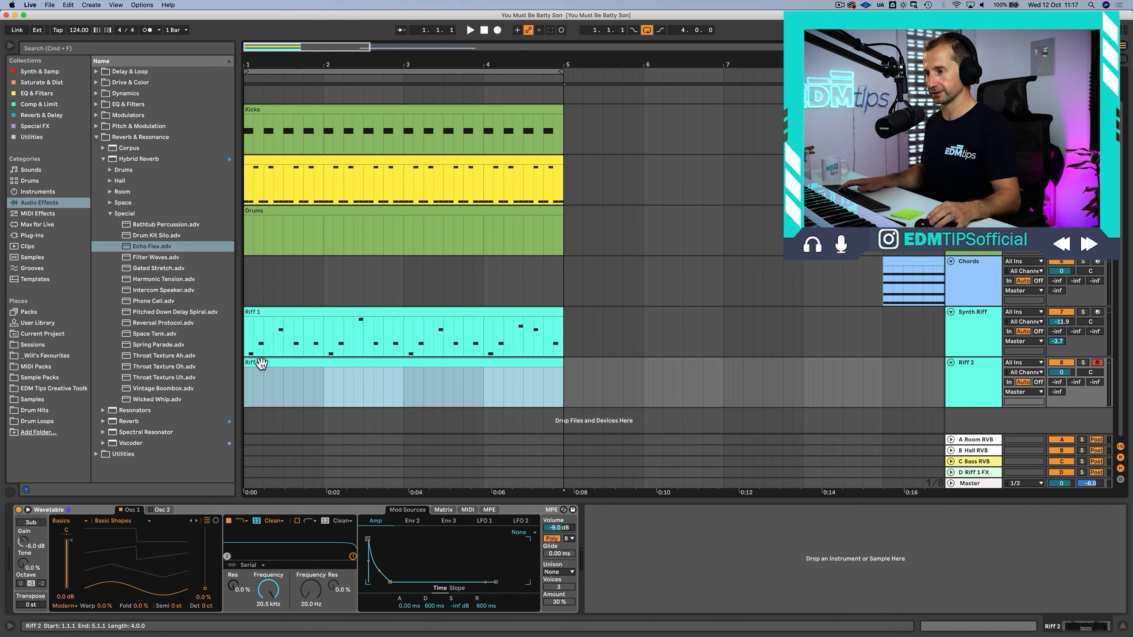
Step: Set Osc 1's wavetable position to 100 %, and place consecutive sixteenth notes F4, C4 and Ab3 from the start of the Riff 2 clip
{"action": "left_click_drag", "start_coordinate": [139, 551], "coordinate": [139, 494]}
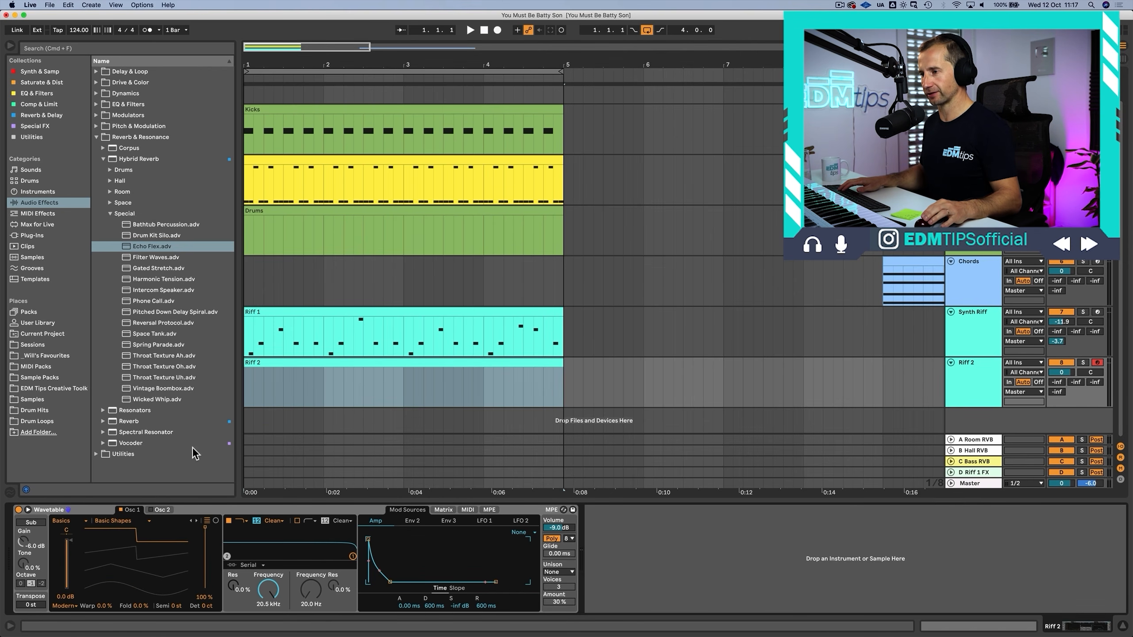
{"action": "double_click", "coordinate": [270, 364]}
{"action": "key", "text": "space"}
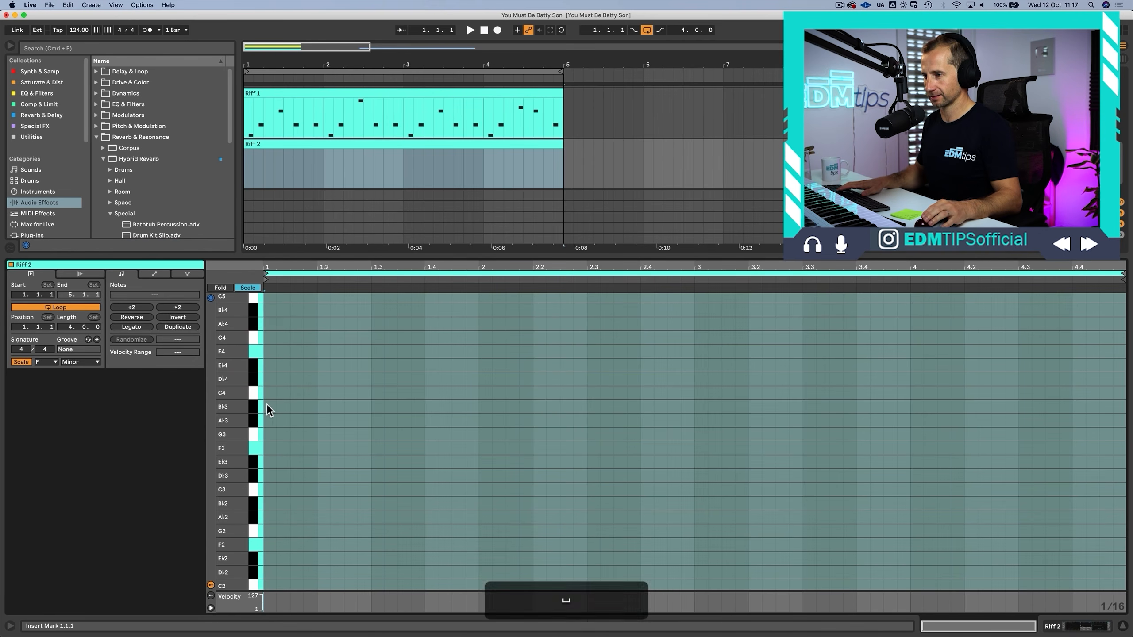
{"action": "double_click", "coordinate": [286, 393]}
{"action": "key", "text": "space"}
{"action": "double_click", "coordinate": [272, 380]}
{"action": "key", "text": "Up"}
{"action": "key", "text": "Up"}
{"action": "left_click", "coordinate": [284, 390]}
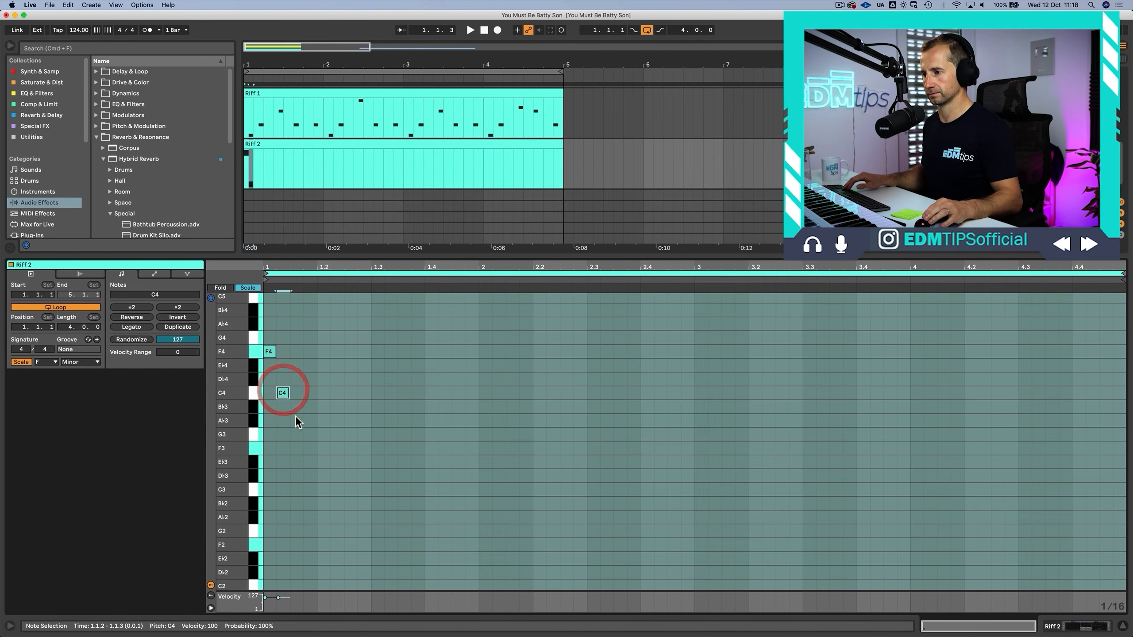
{"action": "double_click", "coordinate": [296, 421]}
{"action": "key", "text": "space"}
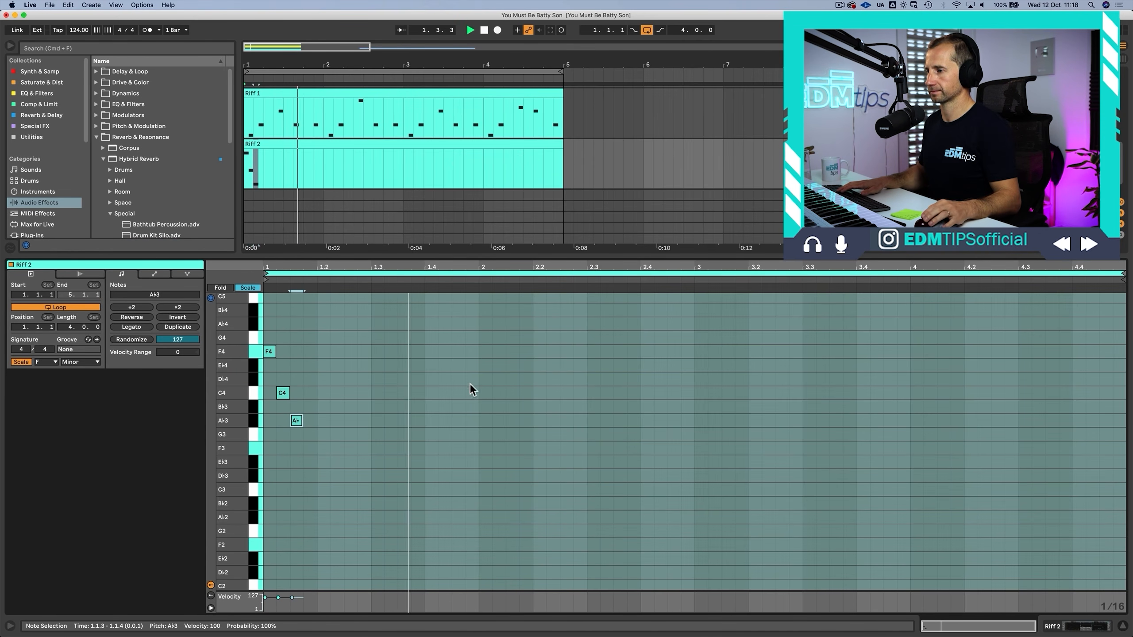
Step: Place consecutive sixteenth notes Eb4, Db4 and Ab3 from the start of bar 2 and play the phrase
{"action": "key", "text": "space"}
{"action": "double_click", "coordinate": [484, 365]}
{"action": "double_click", "coordinate": [498, 379]}
{"action": "double_click", "coordinate": [511, 421]}
{"action": "key", "text": "space"}
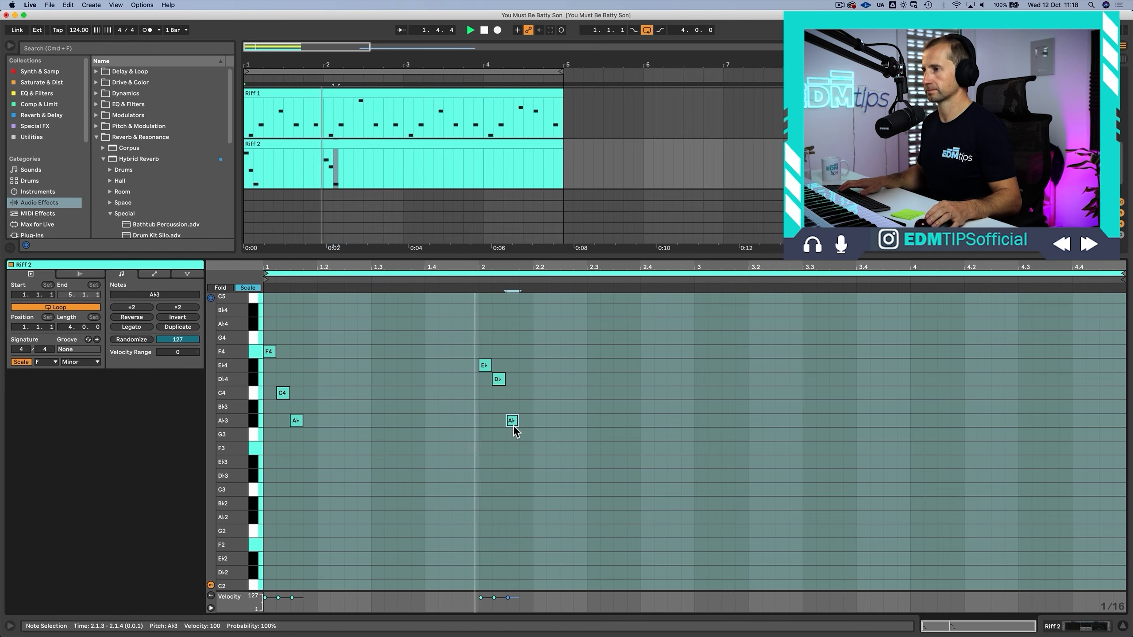
{"action": "key", "text": "space"}
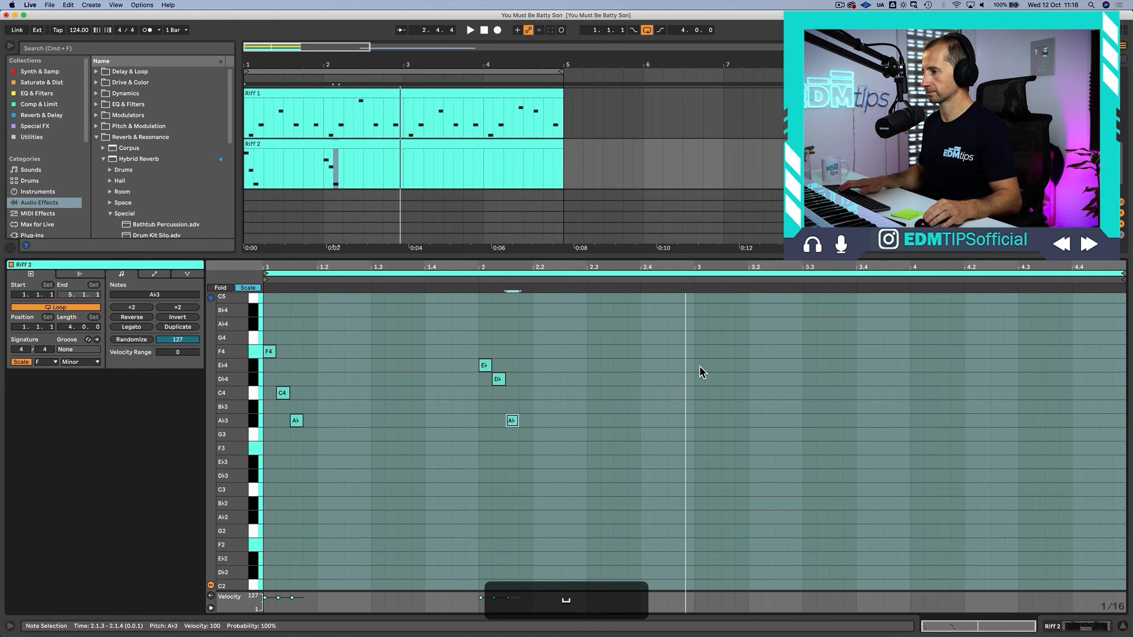
Step: Place sixteenth notes Db4, C4 and Ab3 from the start of bar 3, and C4, Ab3 and F3 from bar 4
{"action": "double_click", "coordinate": [701, 379]}
{"action": "double_click", "coordinate": [714, 392]}
{"action": "double_click", "coordinate": [916, 392]}
{"action": "double_click", "coordinate": [930, 420]}
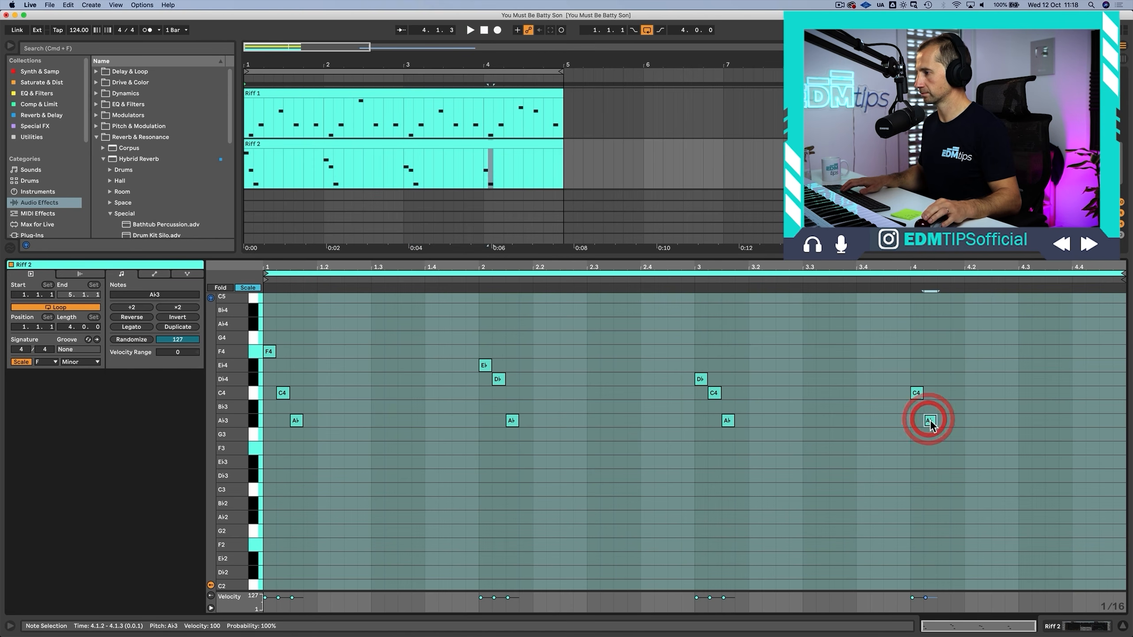
{"action": "double_click", "coordinate": [944, 448]}
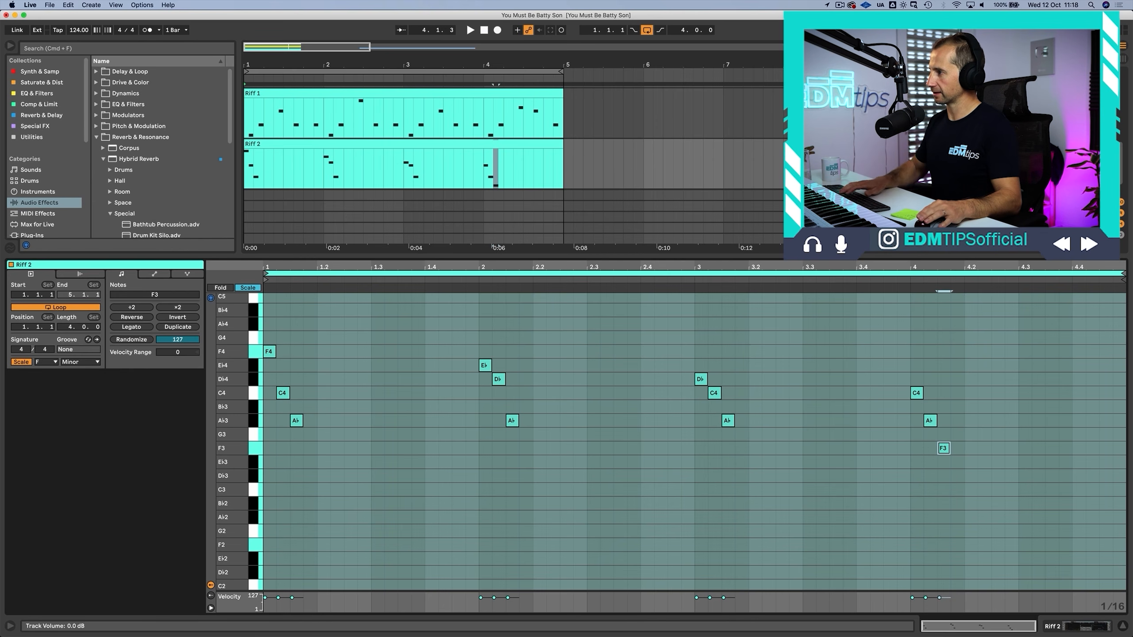
Step: Play the riffs together and lower the Riff 2 track volume to -8.4 dB
{"action": "key", "text": "space"}
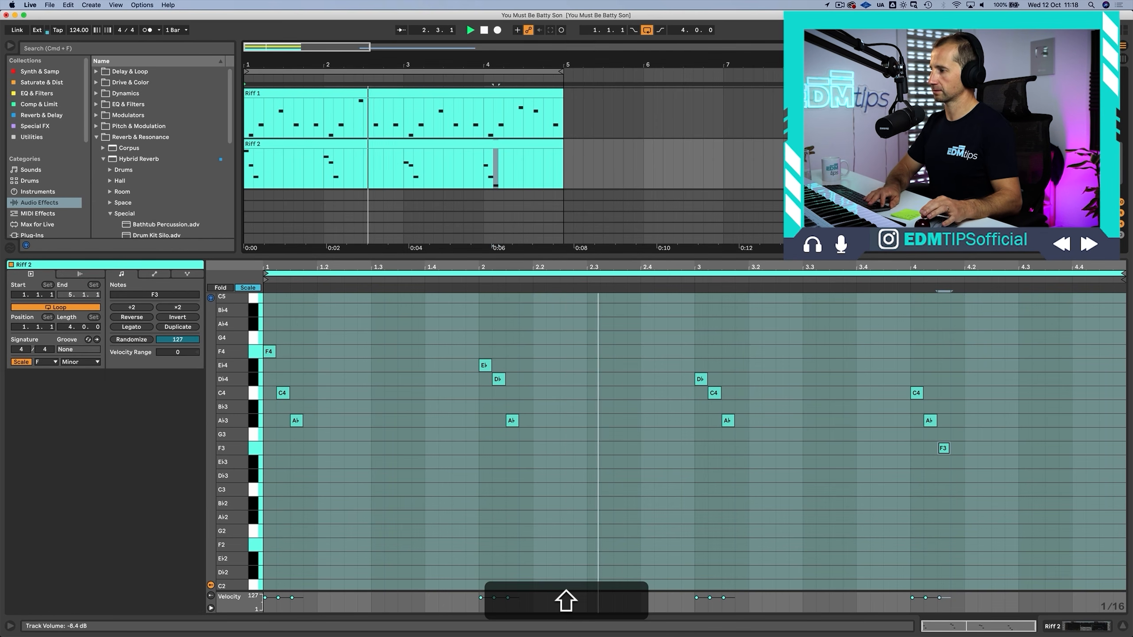
{"action": "key", "text": "shift+Tab"}
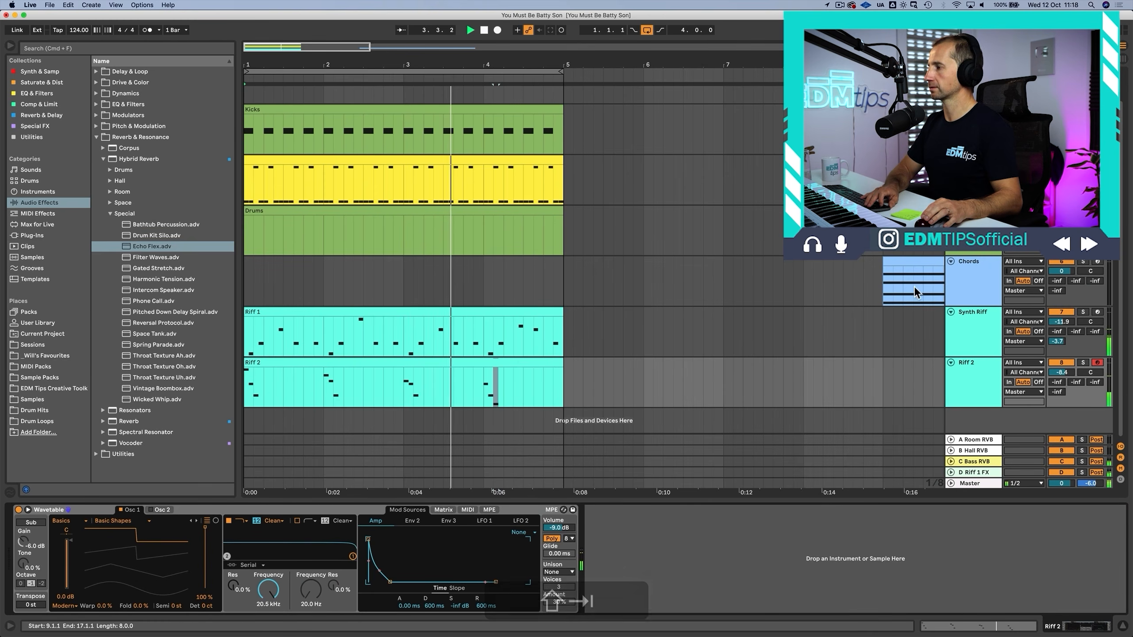
{"action": "key", "text": "space"}
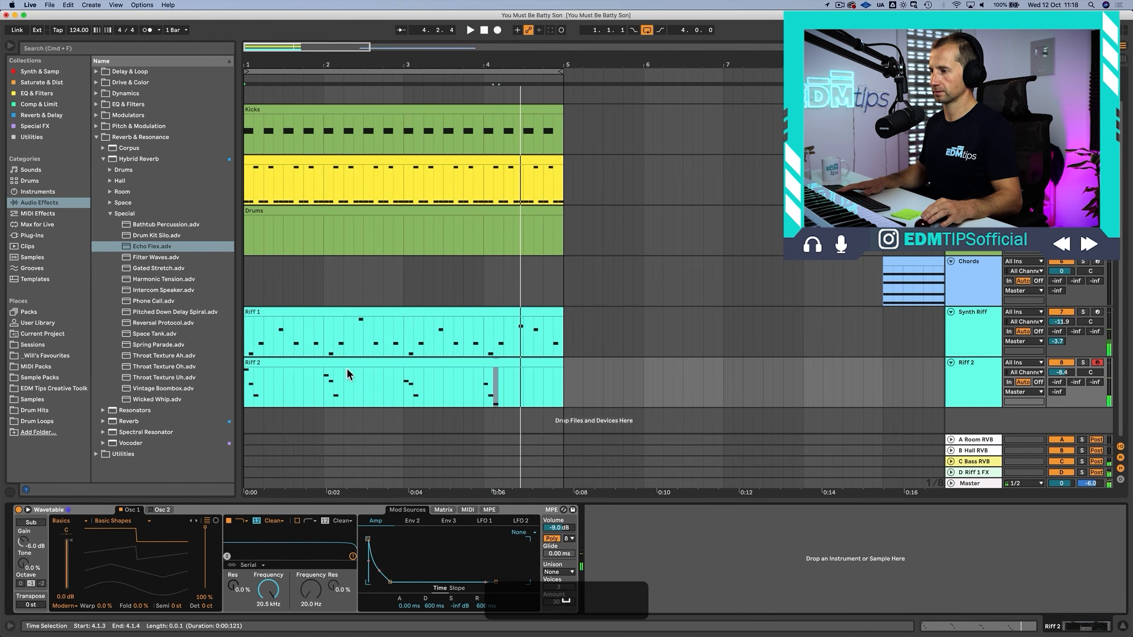
Step: Raise the three bar 4 notes of the Riff 2 clip to Db4, C4 and Bb3
{"action": "double_click", "coordinate": [442, 362]}
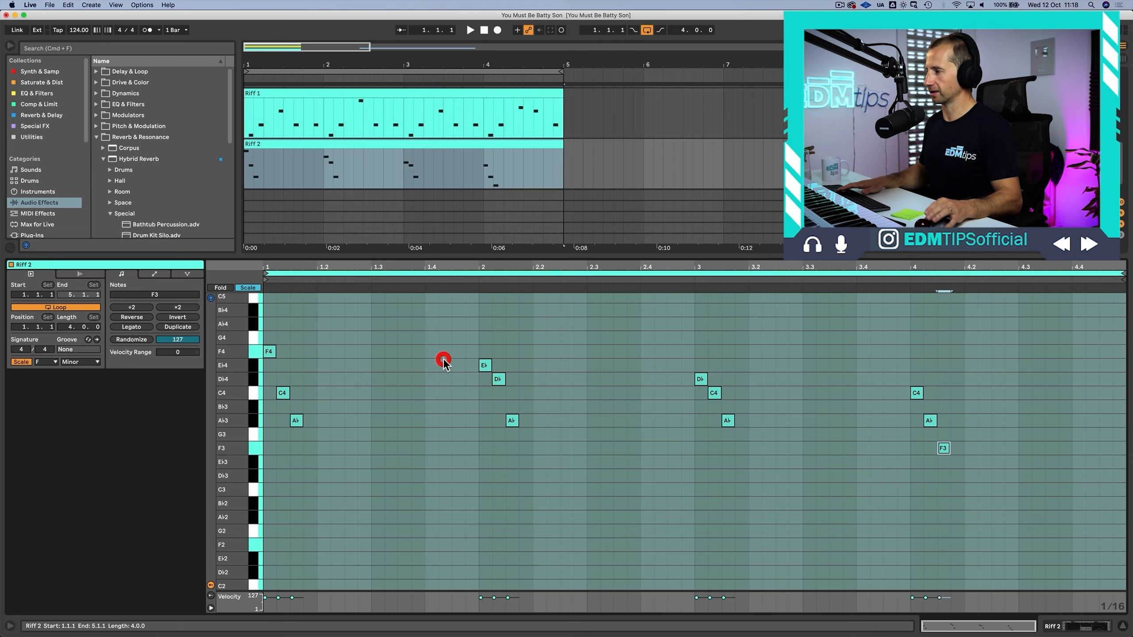
{"action": "left_click", "coordinate": [919, 392]}
{"action": "key", "text": "Up"}
{"action": "left_click", "coordinate": [933, 419]}
{"action": "key", "text": "Up"}
{"action": "key", "text": "Up"}
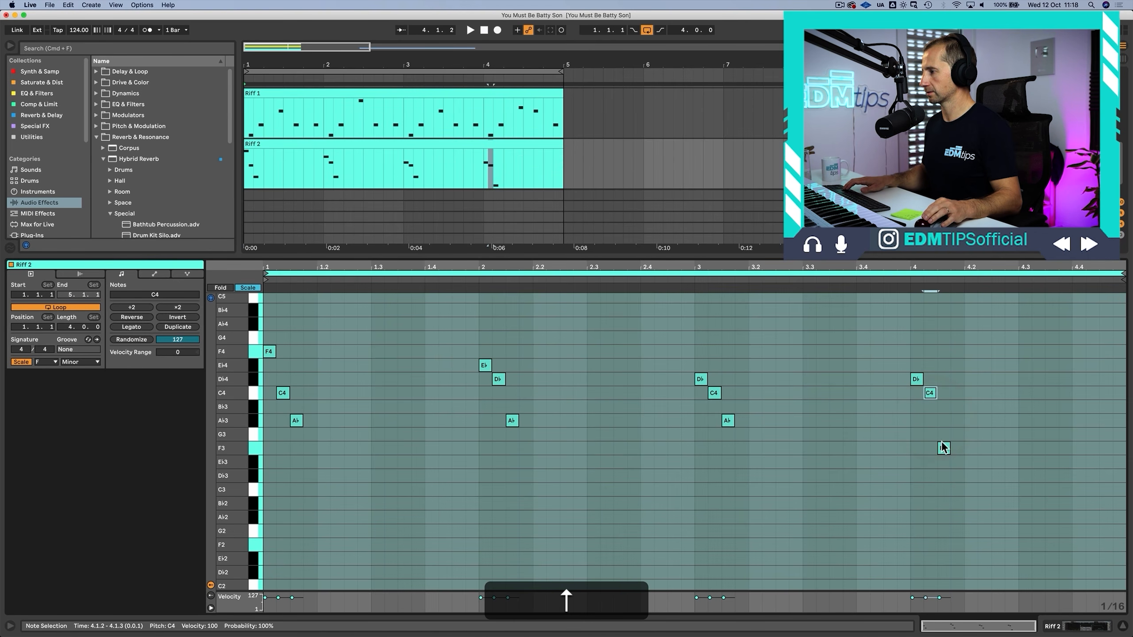
{"action": "key", "text": "Up"}
{"action": "key", "text": "Up"}
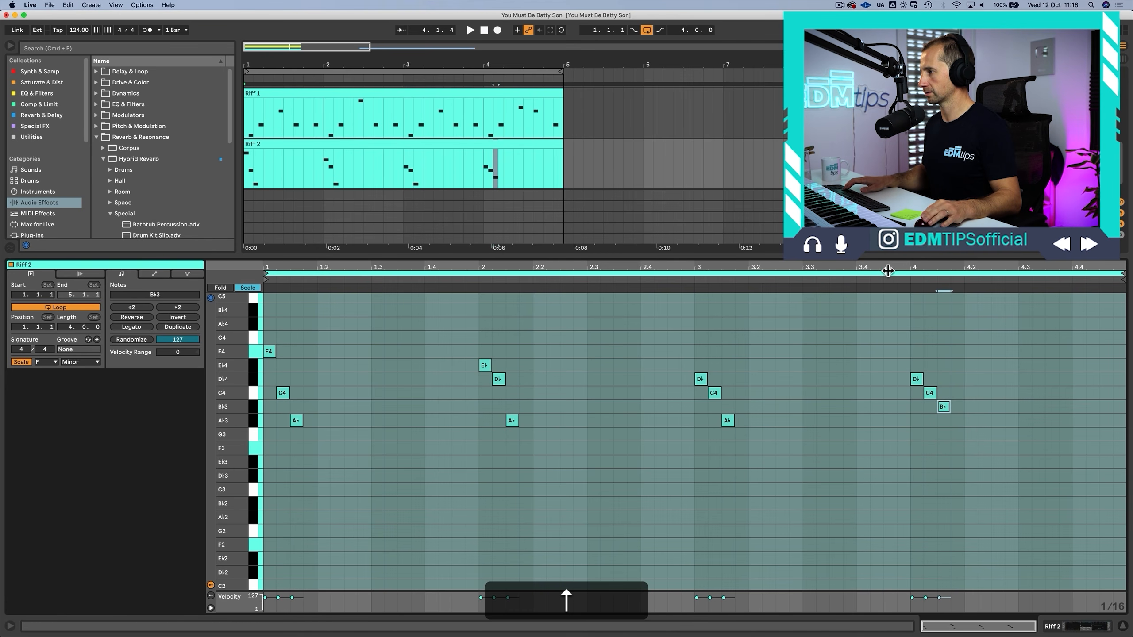
Step: Play Riff 2 from late in bar 3 and audition the individual notes in bar 4
{"action": "left_click", "coordinate": [871, 279]}
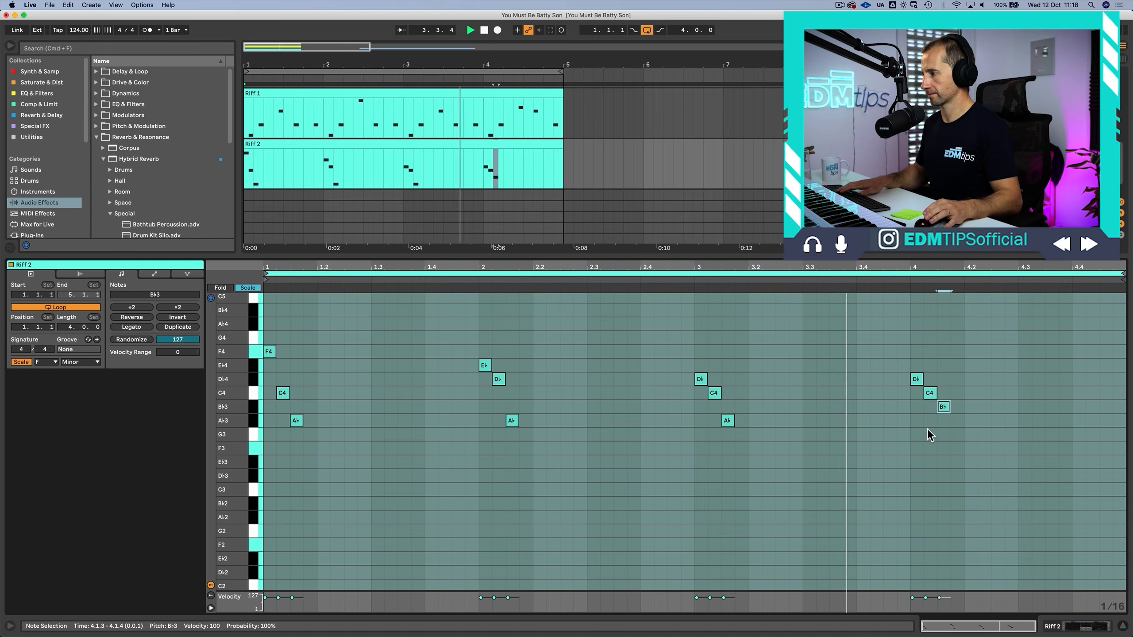
{"action": "left_click", "coordinate": [917, 379]}
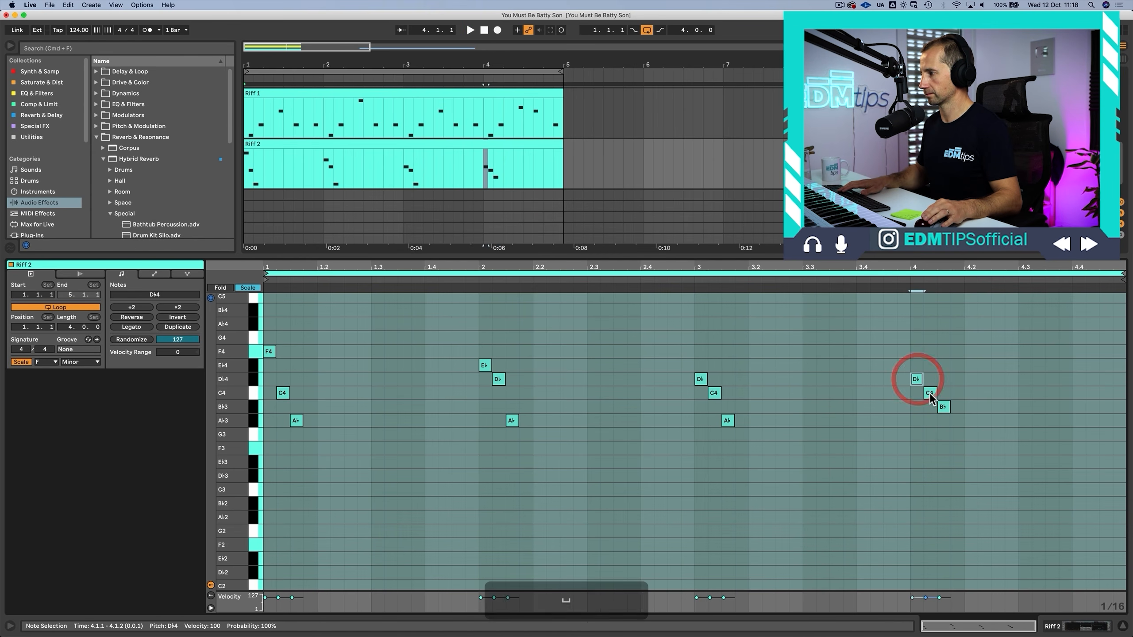
{"action": "left_click", "coordinate": [942, 407]}
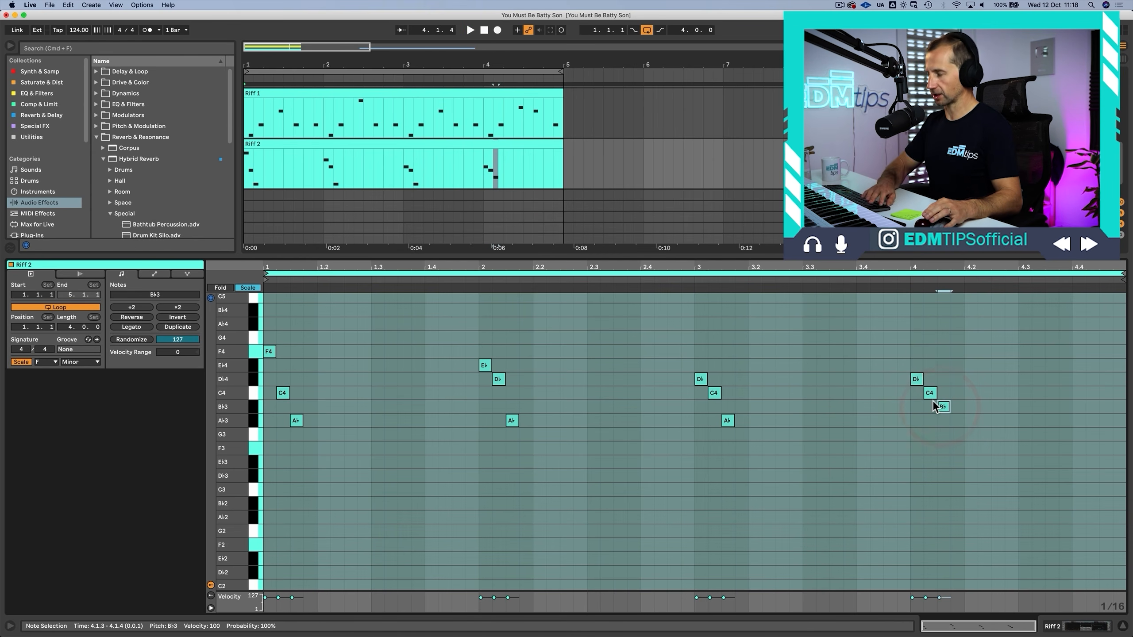
Step: Insert a new return track after Riff 1 FX in the Session mixer and name it Riff 2 FX
{"action": "key", "text": "shift+Tab"}
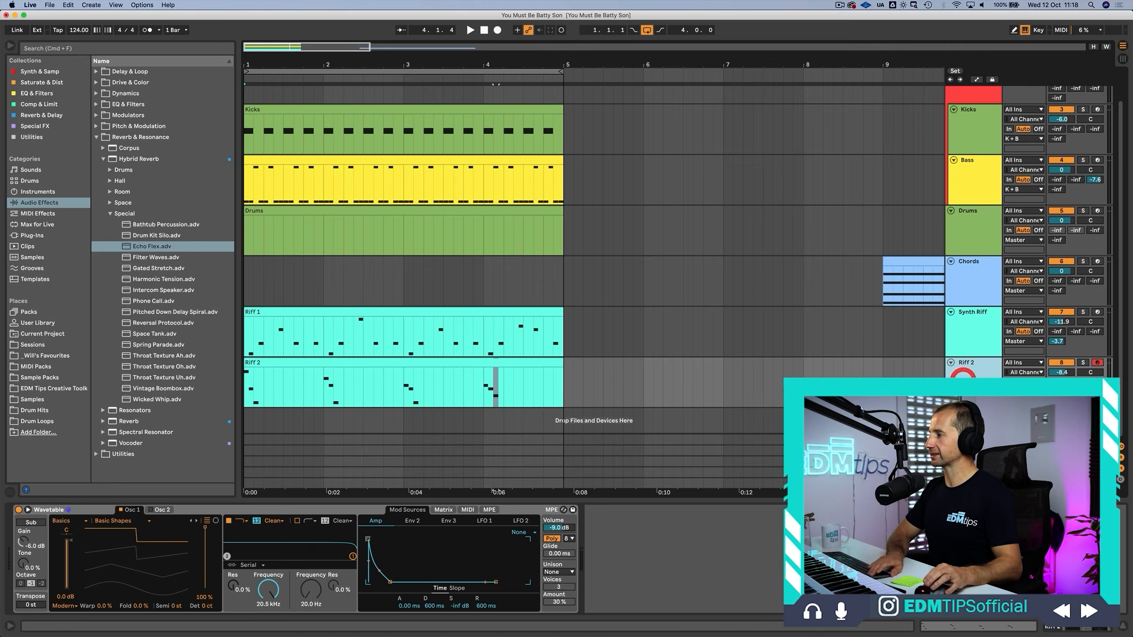
{"action": "key", "text": "Tab"}
{"action": "left_click", "coordinate": [1036, 45]}
{"action": "key", "text": "alt+super+t"}
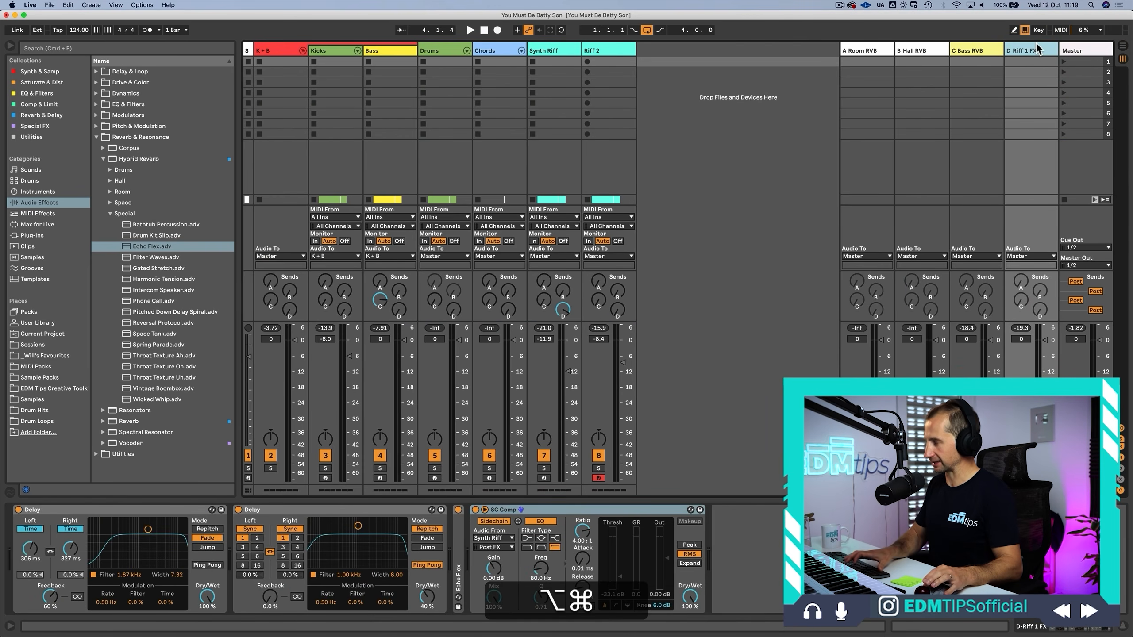
{"action": "key", "text": "super+r"}
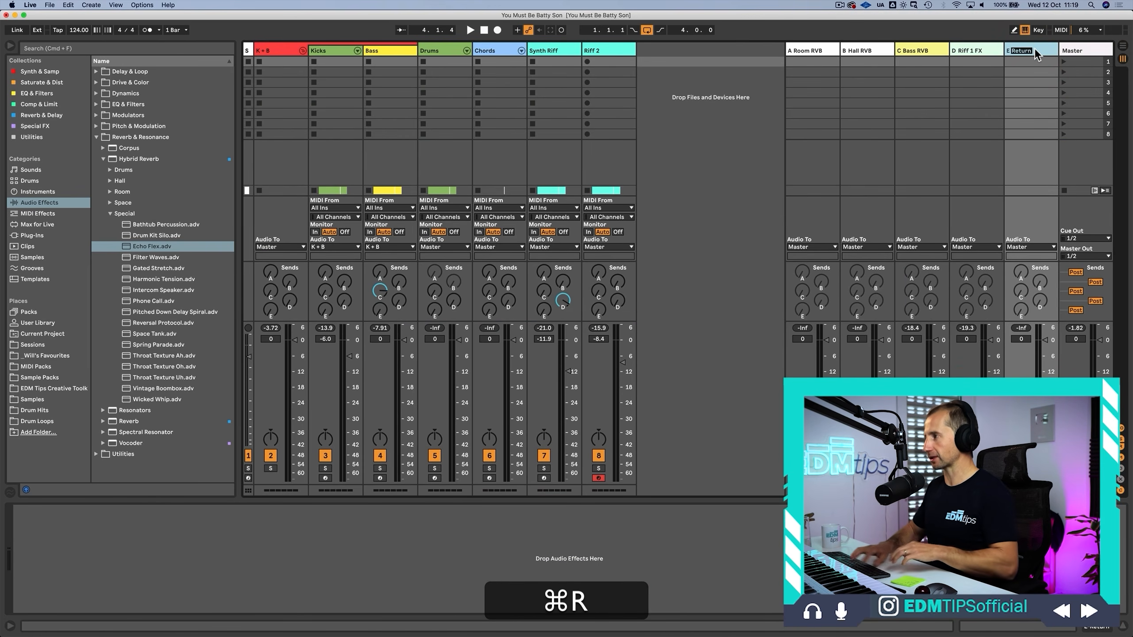
{"action": "type", "text": "Riff"}
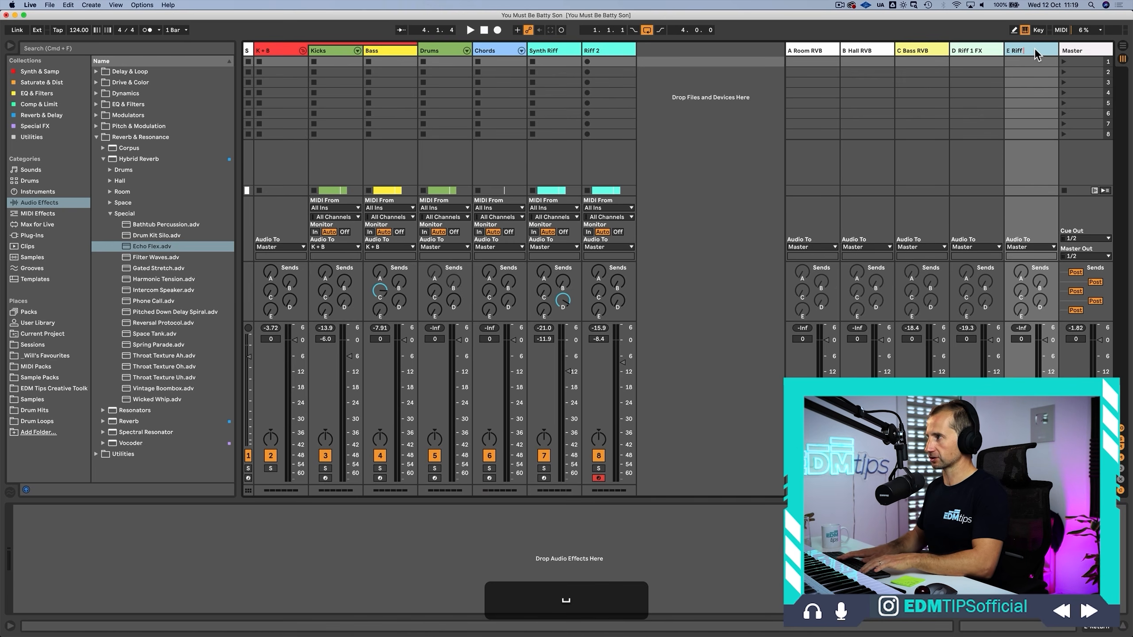
{"action": "type", "text": " 2 F"}
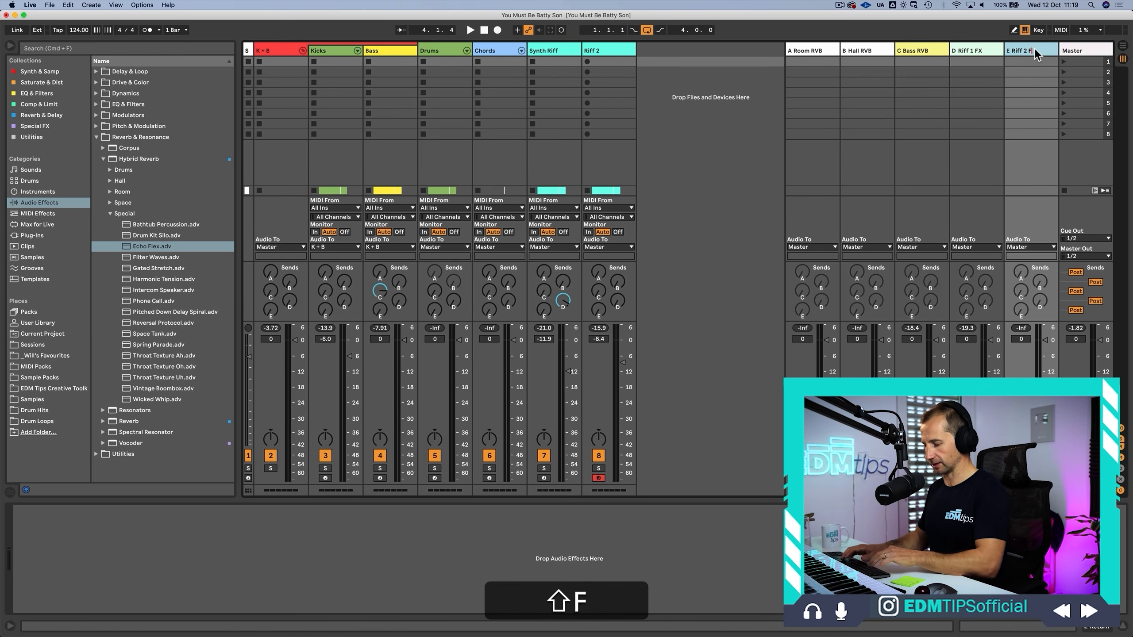
{"action": "type", "text": "X"}
{"action": "key", "text": "shift+Return"}
Step: Colour the Riff 2 FX return pale mint to match the Riff 1 FX return
{"action": "right_click", "coordinate": [1034, 47]}
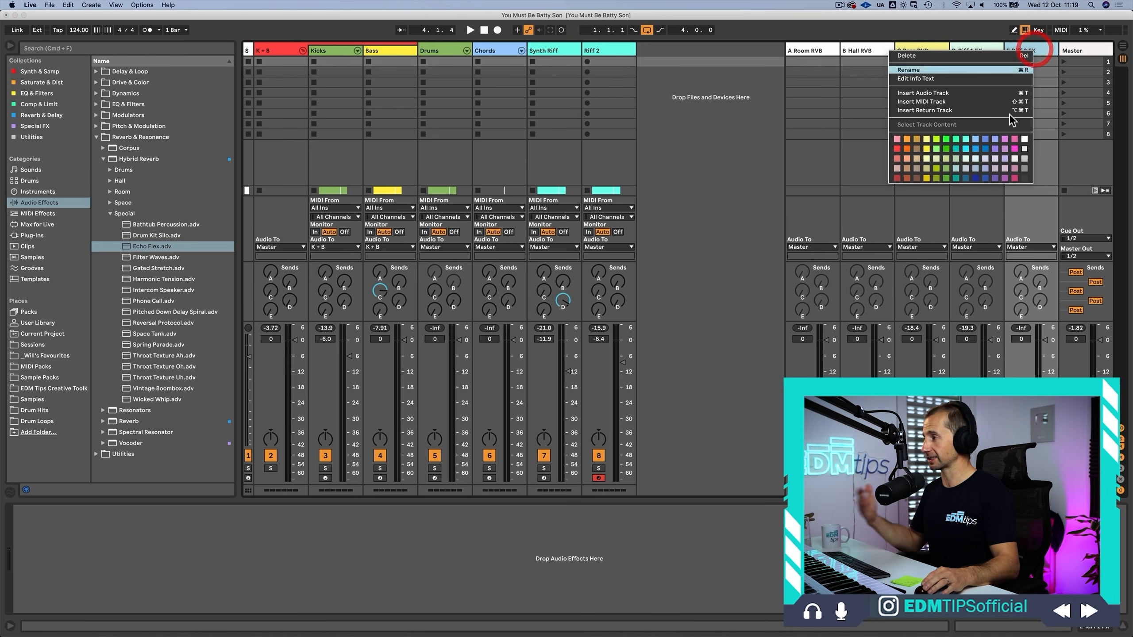
{"action": "left_click", "coordinate": [966, 139]}
{"action": "right_click", "coordinate": [1022, 52]}
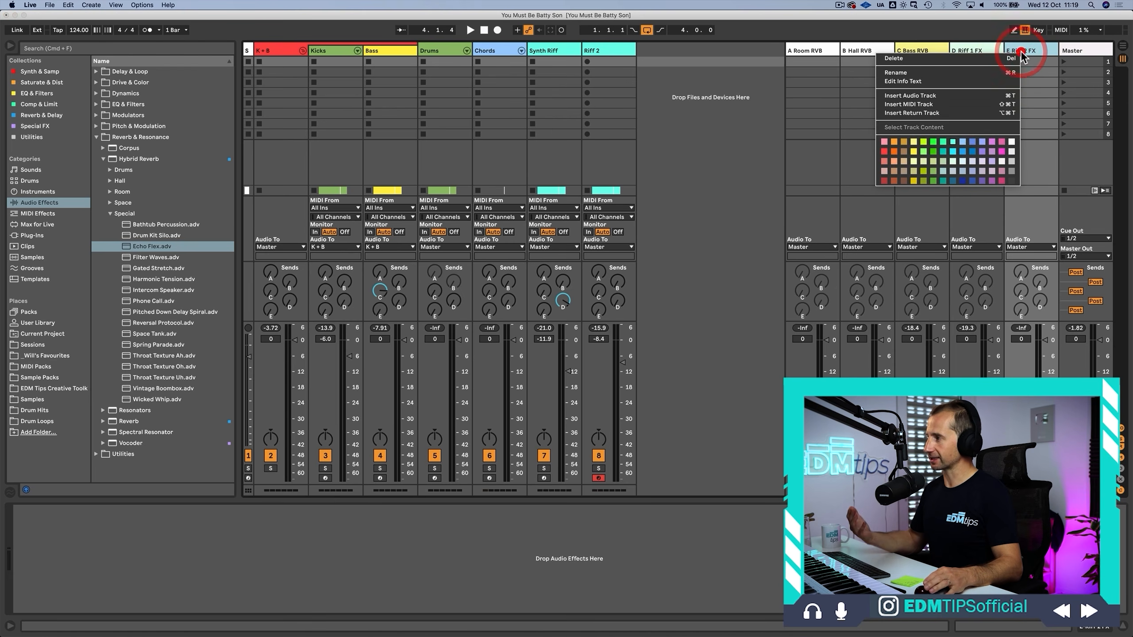
{"action": "left_click", "coordinate": [953, 163]}
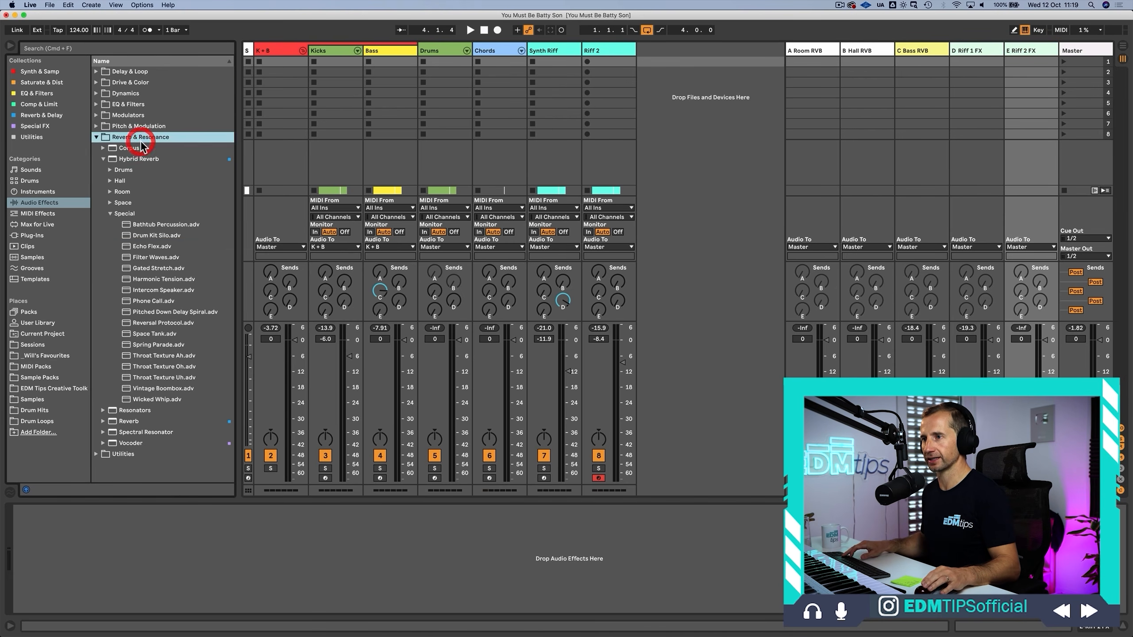
Step: Add a Delay from the Reverb & Delay collection to Riff 2 FX, and set Riff 2's send E to about -7.3 dB during playback
{"action": "left_click", "coordinate": [43, 83]}
{"action": "left_click", "coordinate": [44, 94]}
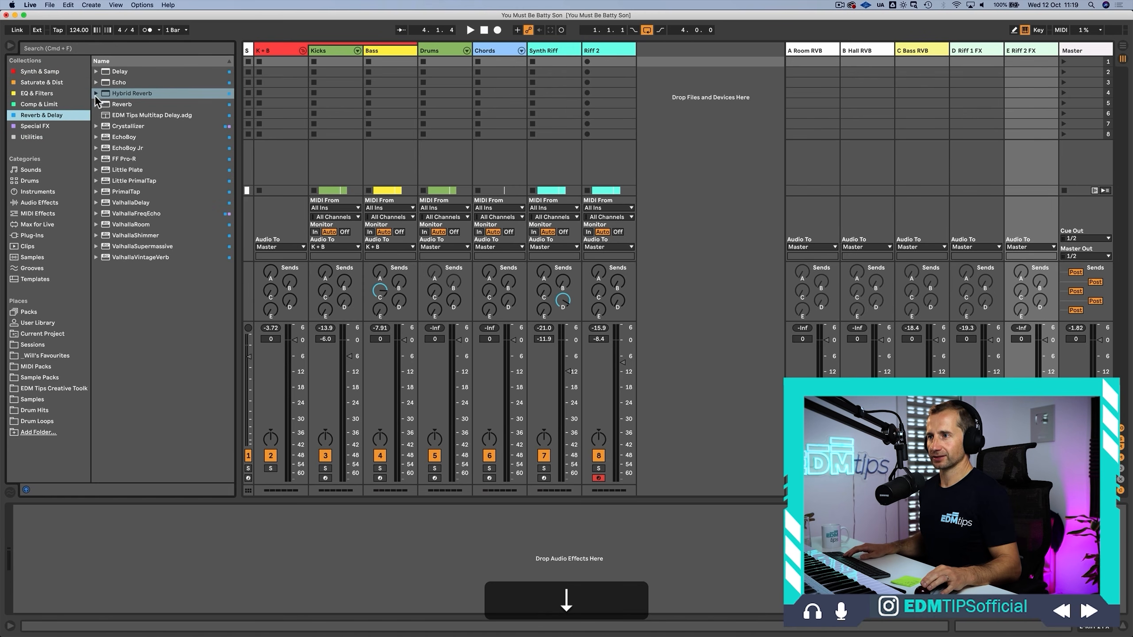
{"action": "left_click_drag", "start_coordinate": [112, 71], "coordinate": [1018, 53]}
{"action": "key", "text": "space"}
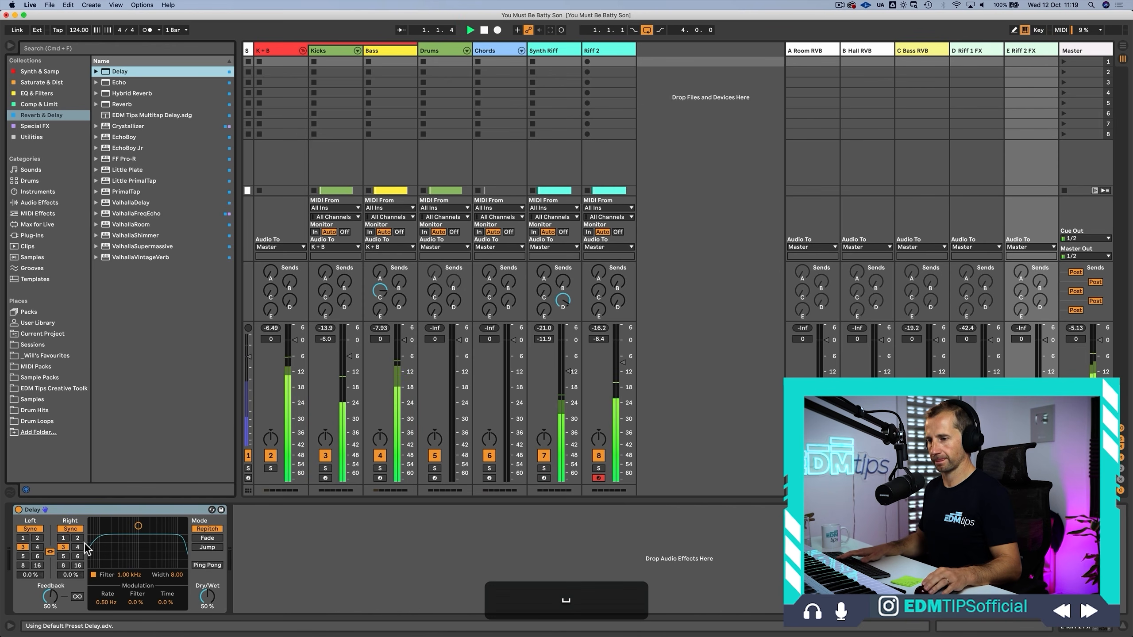
{"action": "left_click_drag", "start_coordinate": [599, 309], "coordinate": [598, 304]}
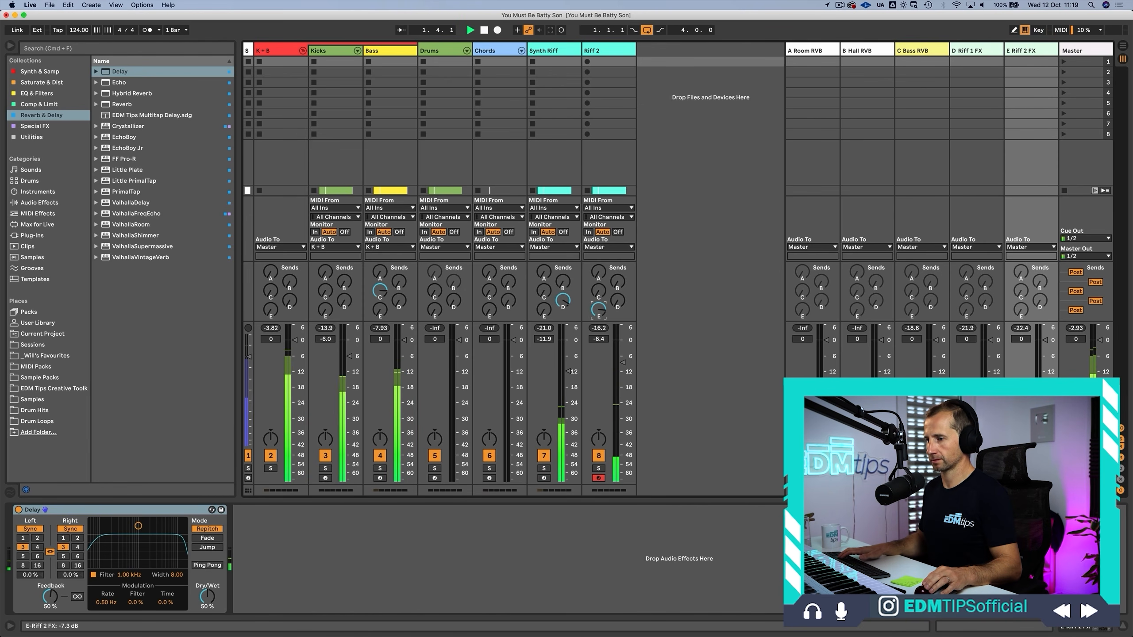
Step: Set the Delay to 100 % wet with Ping Pong on, and its filter to about 1.12 kHz with a width of 6.43
{"action": "left_click_drag", "start_coordinate": [192, 596], "coordinate": [192, 576]}
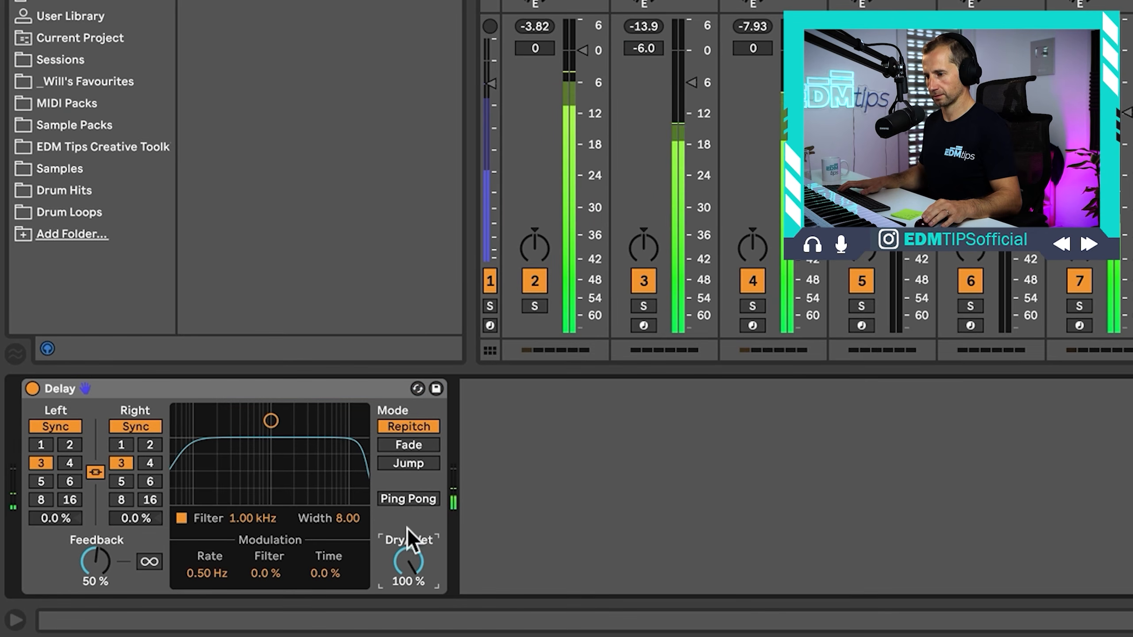
{"action": "left_click", "coordinate": [207, 565]}
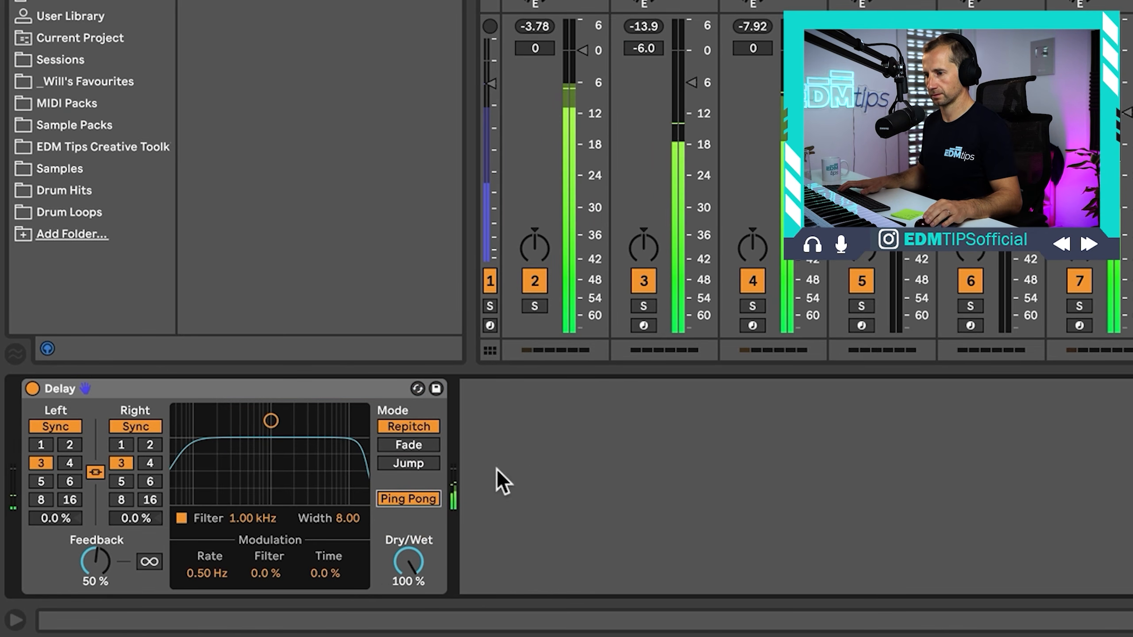
{"action": "left_click_drag", "start_coordinate": [273, 422], "coordinate": [275, 437]}
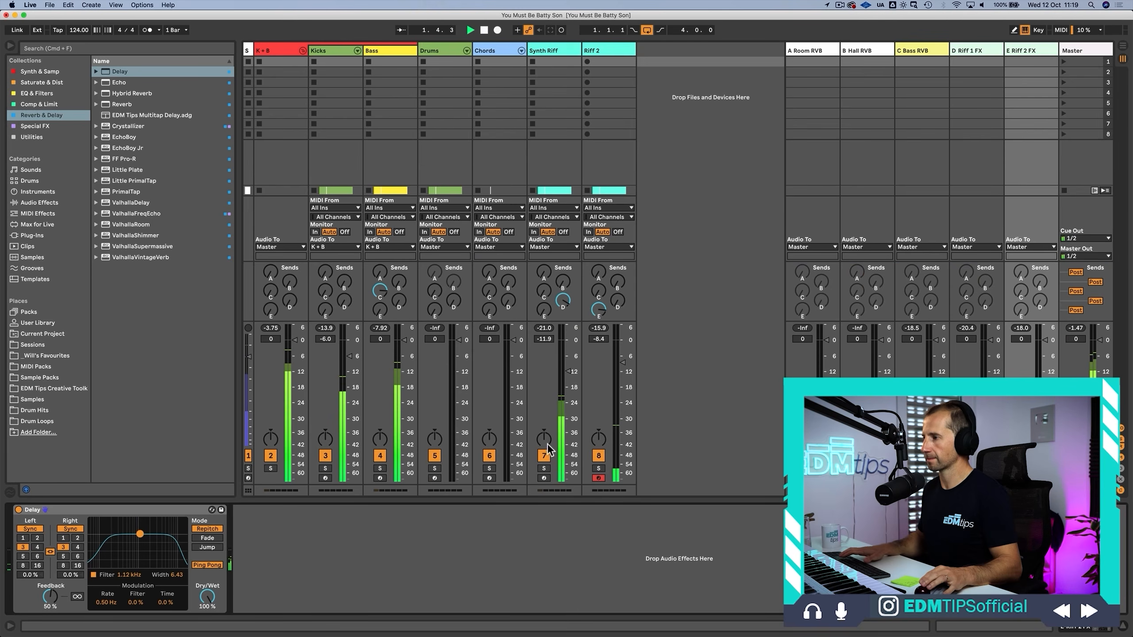
Step: Set the Riff 2 track volume to -12.0 dB and save the set from the Arrangement
{"action": "left_click_drag", "start_coordinate": [623, 363], "coordinate": [622, 367]}
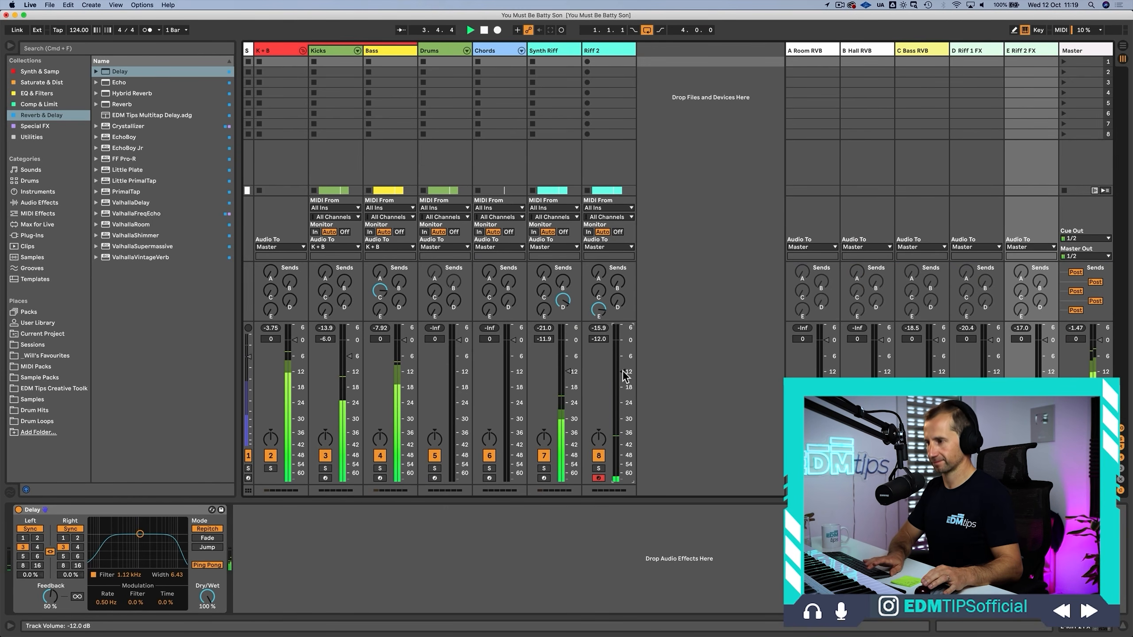
{"action": "key", "text": "Tab"}
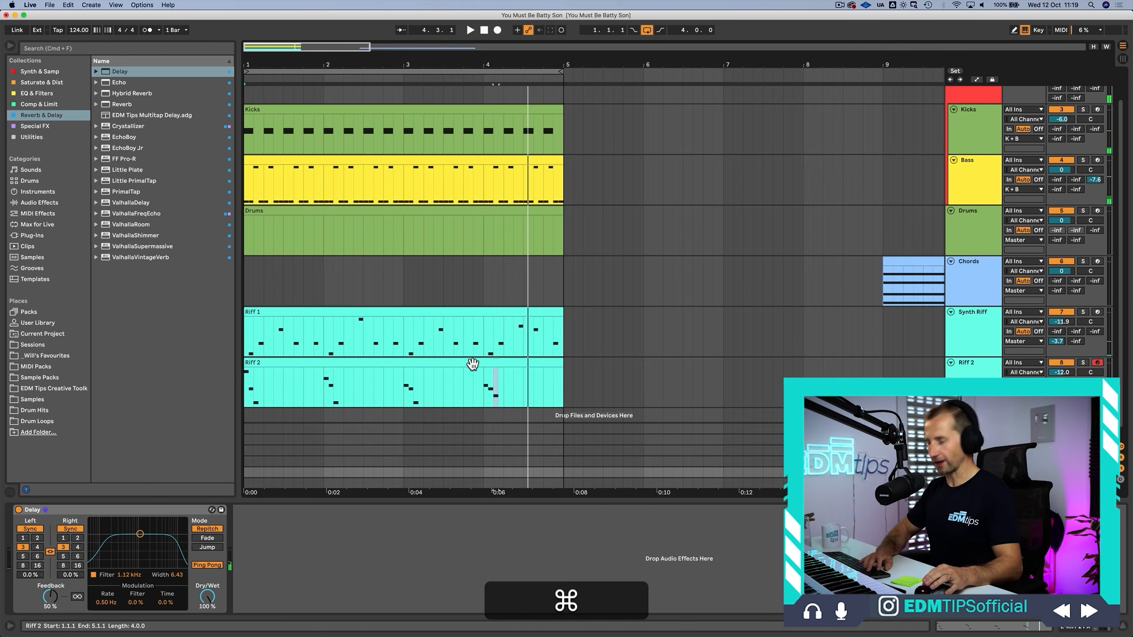
{"action": "key", "text": "super+s"}
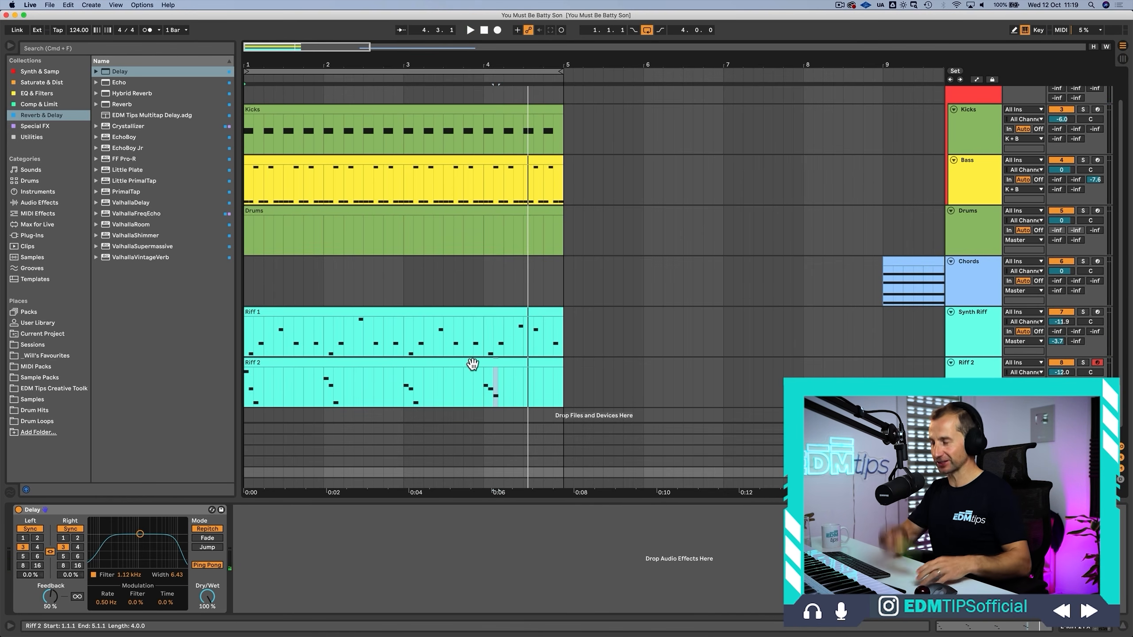
Step: Set the Chords track volume to -15.7 dB in the Arrangement
{"action": "left_click_drag", "start_coordinate": [570, 68], "coordinate": [569, 41]}
{"action": "left_click", "coordinate": [359, 272]}
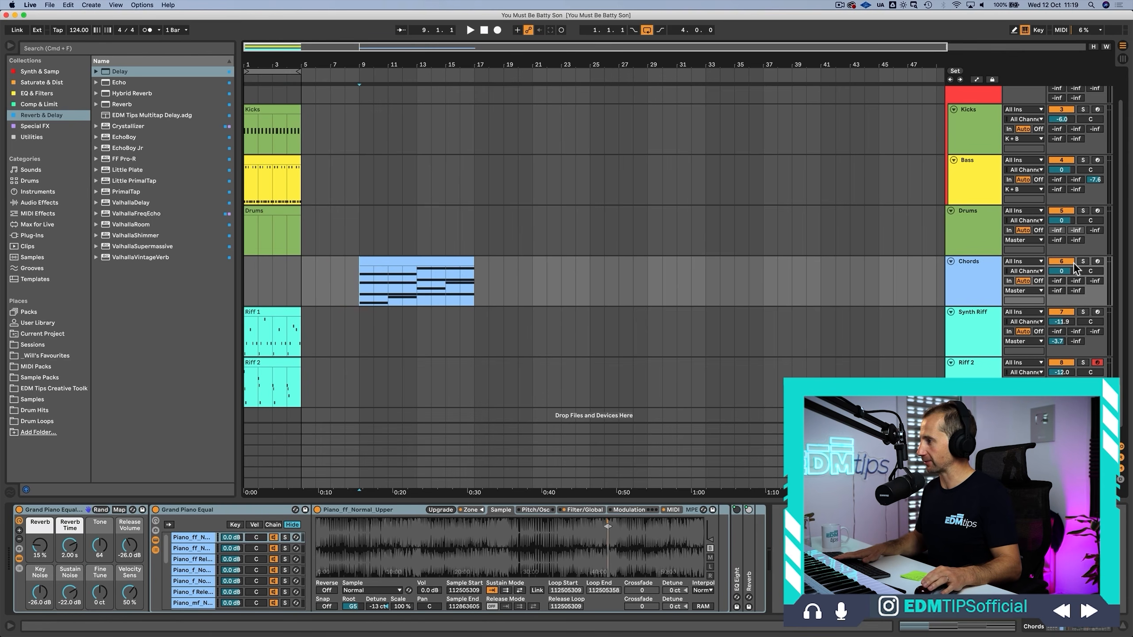
{"action": "left_click_drag", "start_coordinate": [1062, 271], "coordinate": [1062, 293]}
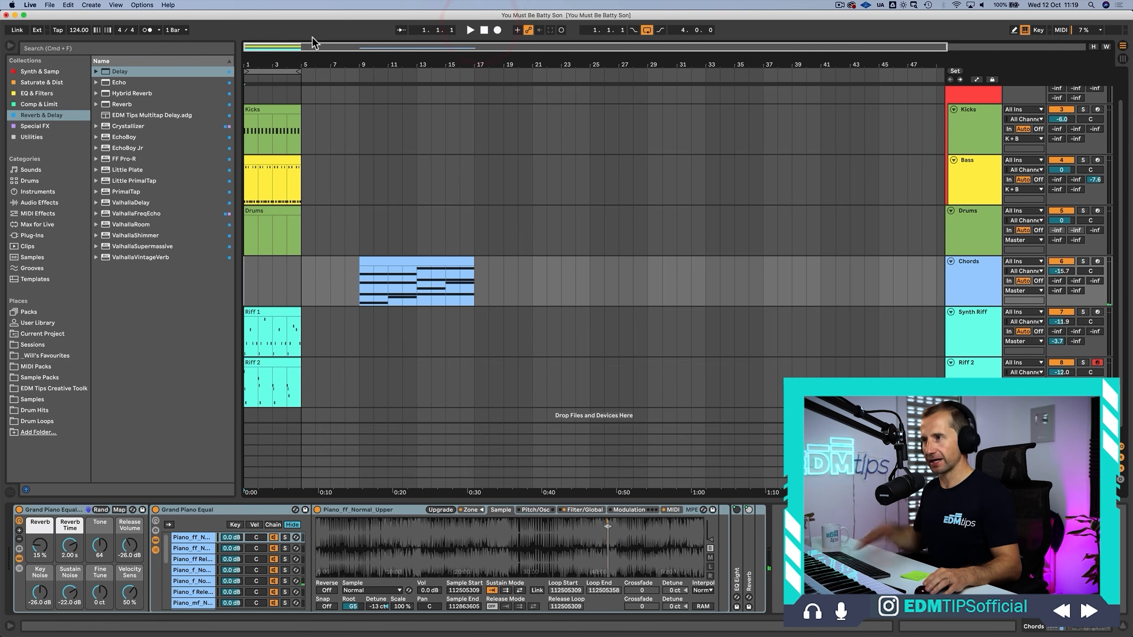
Step: Audition the four-bar loop from the start, mute the Synth Riff and Riff 2 tracks, and save the set
{"action": "key", "text": "space"}
{"action": "left_click_drag", "start_coordinate": [290, 64], "coordinate": [290, 78]}
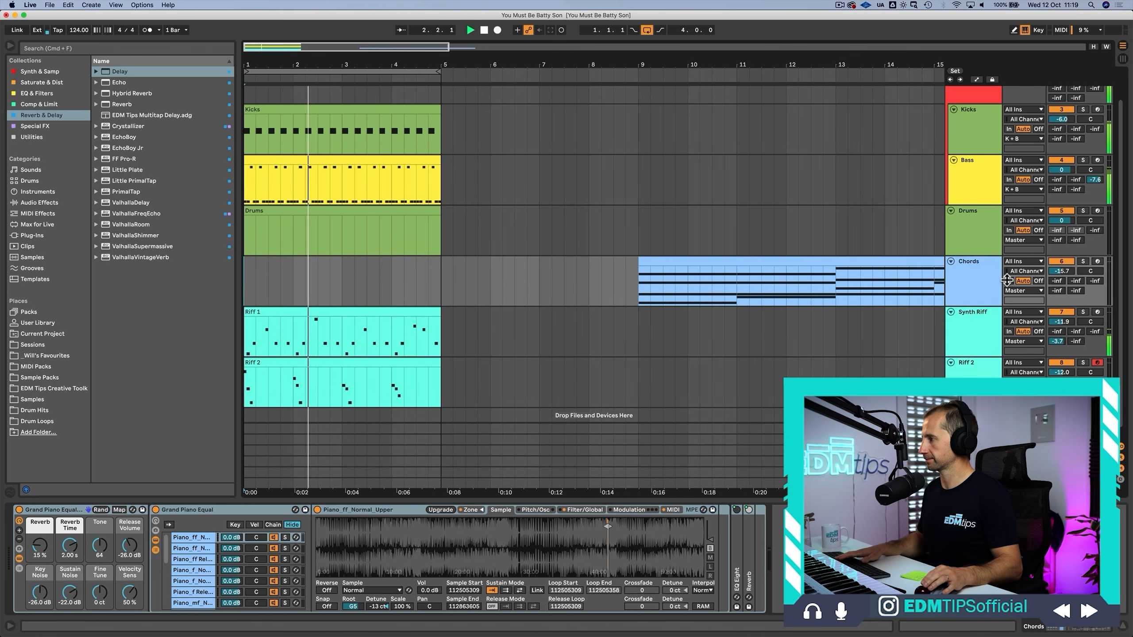
{"action": "left_click", "coordinate": [1062, 313]}
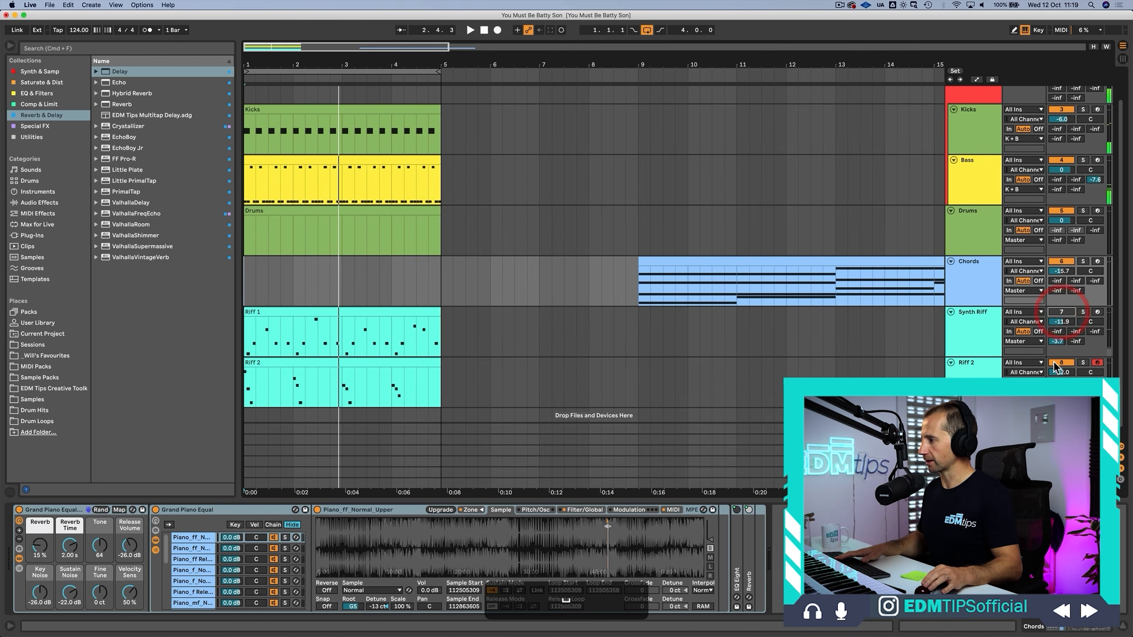
{"action": "left_click", "coordinate": [1055, 364]}
{"action": "key", "text": "super+s"}
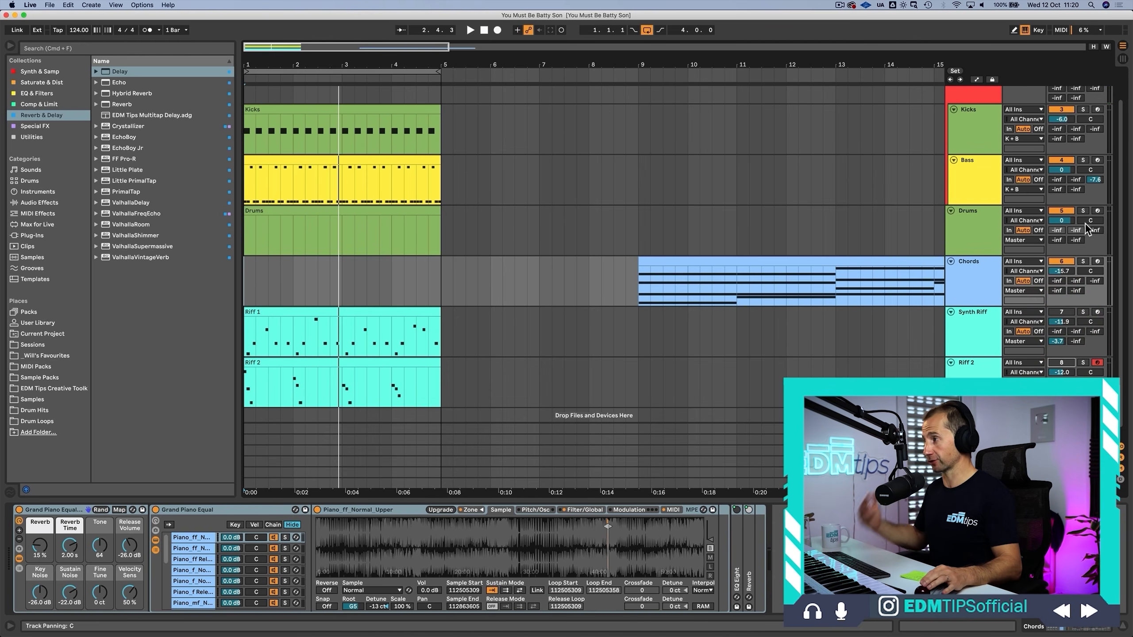
Step: Show the Drums track's drum rack and open the Hi Hats (Closed) folder within the Drum Hits samples
{"action": "left_click", "coordinate": [977, 229]}
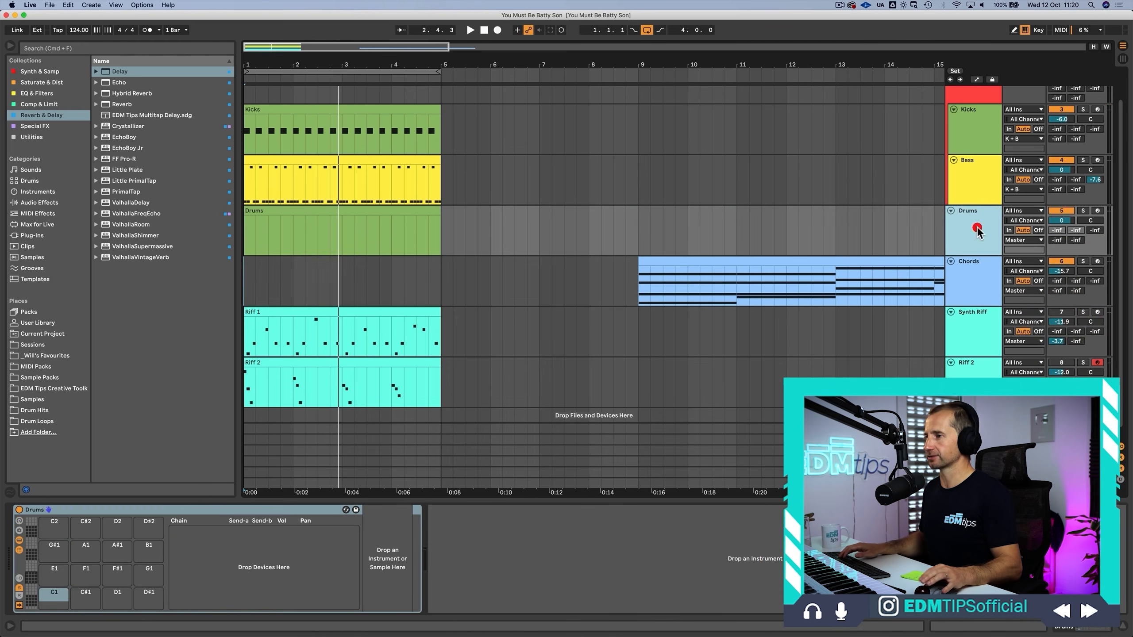
{"action": "double_click", "coordinate": [311, 209]}
{"action": "key", "text": "shift+Tab"}
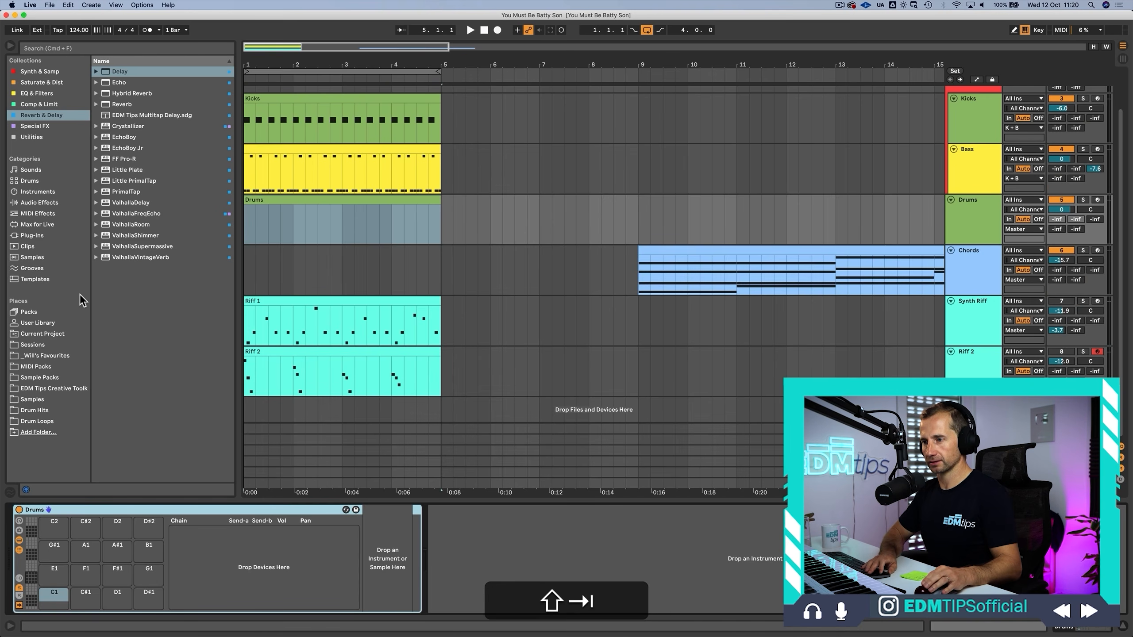
{"action": "left_click", "coordinate": [37, 410]}
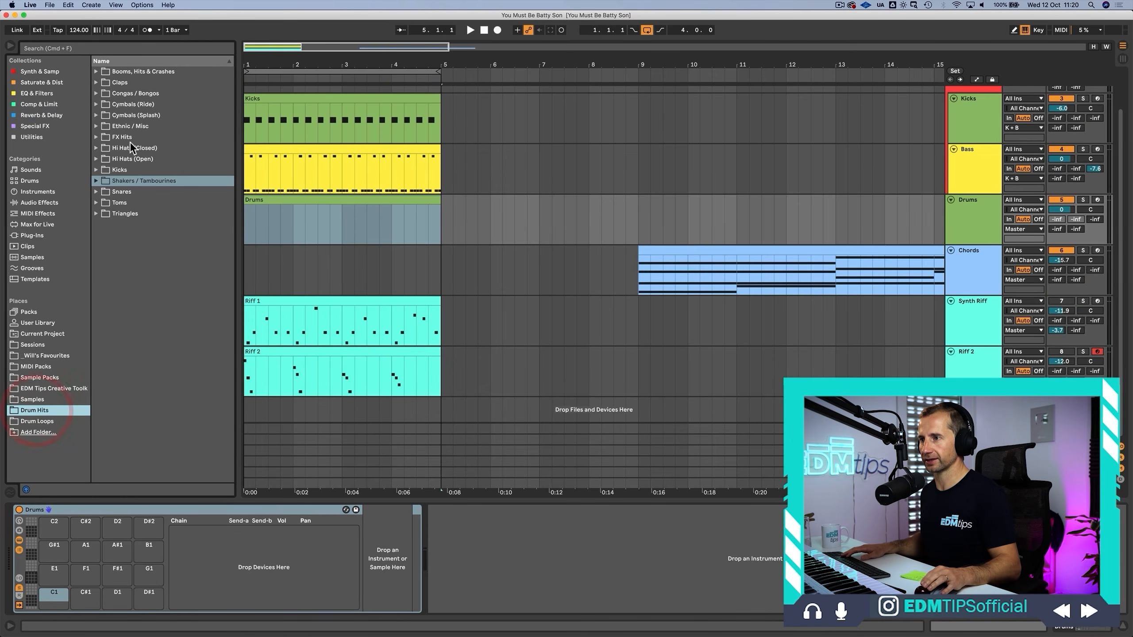
{"action": "left_click", "coordinate": [121, 106]}
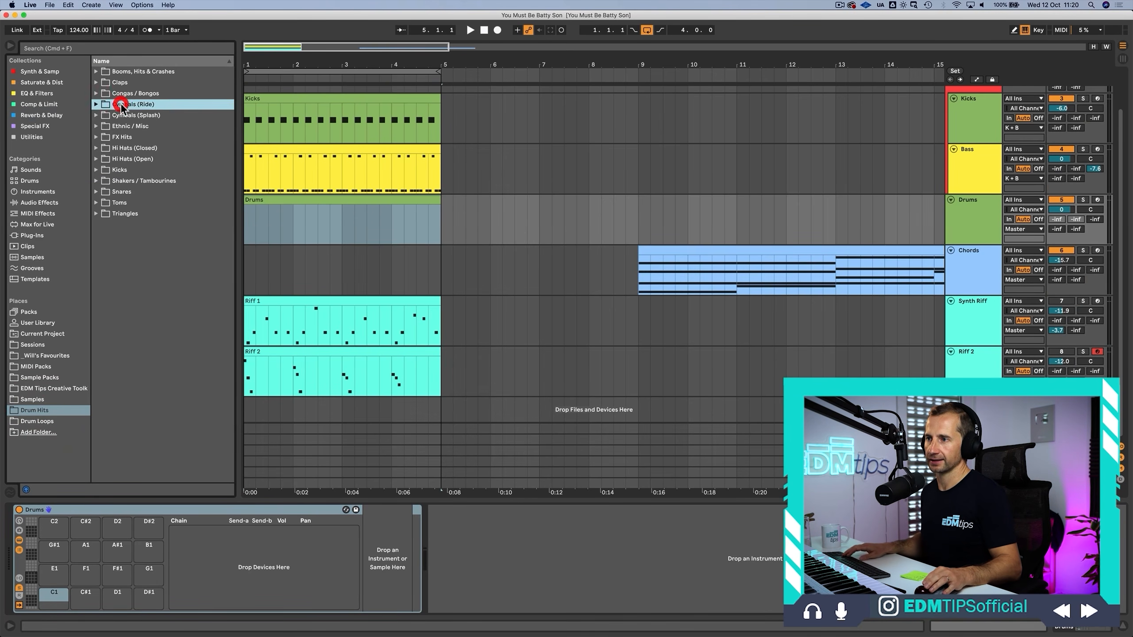
{"action": "key", "text": "Down"}
{"action": "key", "text": "Down"}
{"action": "key", "text": "Down"}
{"action": "key", "text": "Down"}
{"action": "key", "text": "Right"}
Step: Audition the 808 closed hats and load 808_CL3.wav onto the drum rack's C1 pad
{"action": "left_click", "coordinate": [133, 244]}
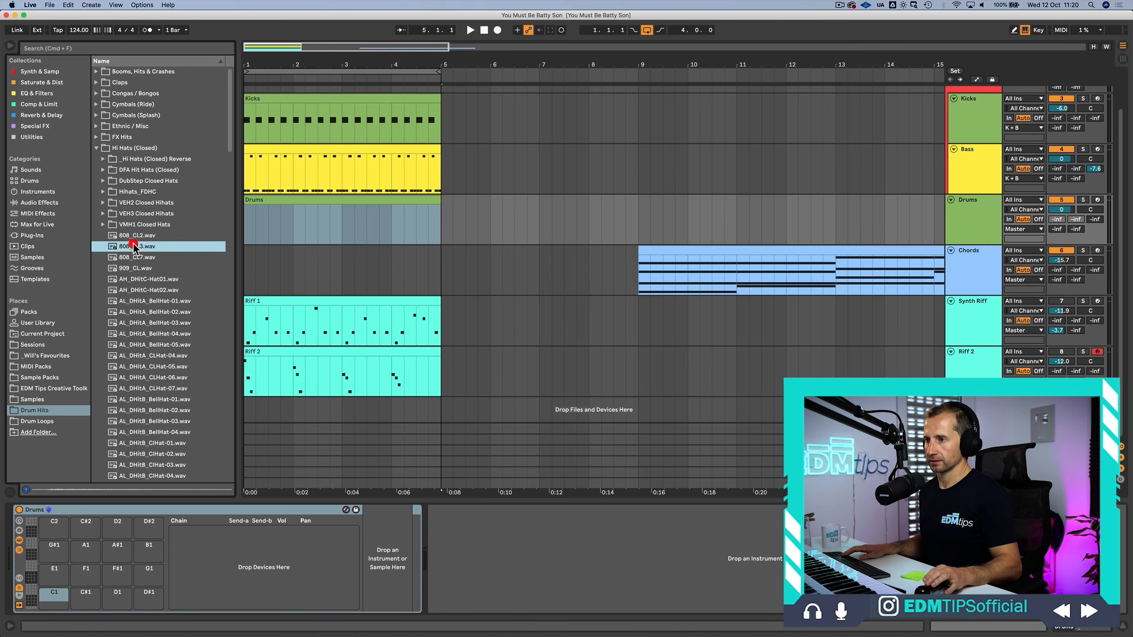
{"action": "key", "text": "Down"}
{"action": "key", "text": "Up"}
{"action": "left_click_drag", "start_coordinate": [133, 245], "coordinate": [48, 593]}
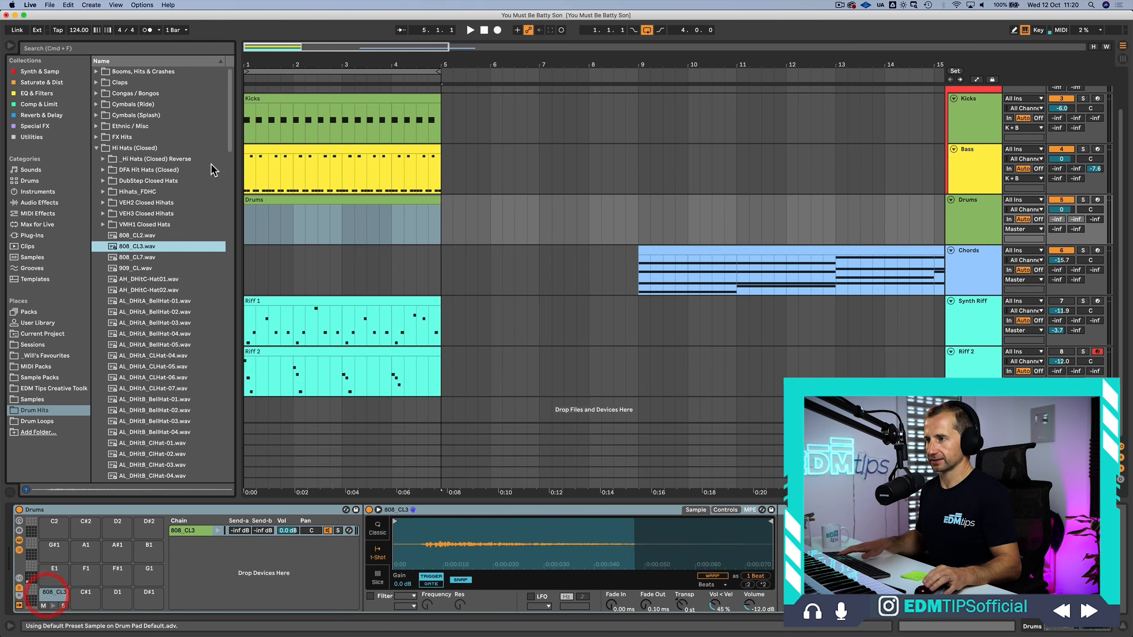
Step: Add four sixteenth-note 808_CL3 hits in the Drums clip's first beat, with velocities varied between 74 and 100
{"action": "double_click", "coordinate": [268, 201]}
{"action": "double_click", "coordinate": [270, 300]}
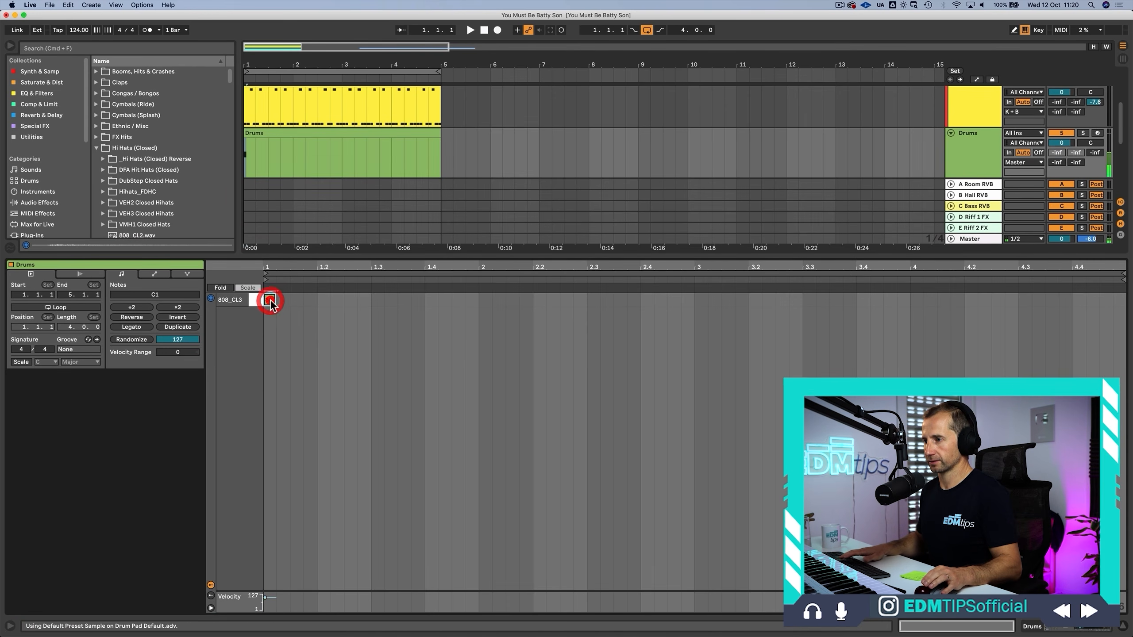
{"action": "left_click_drag", "start_coordinate": [274, 303], "coordinate": [280, 299], "text": "super"}
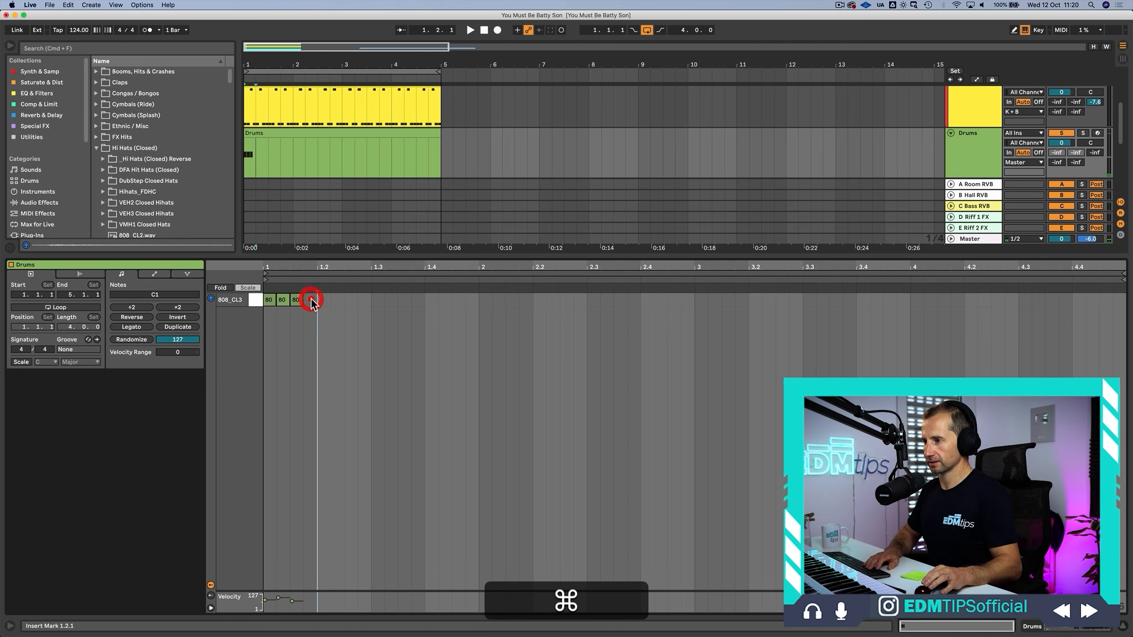
{"action": "left_click_drag", "start_coordinate": [311, 299], "coordinate": [276, 305], "text": "super"}
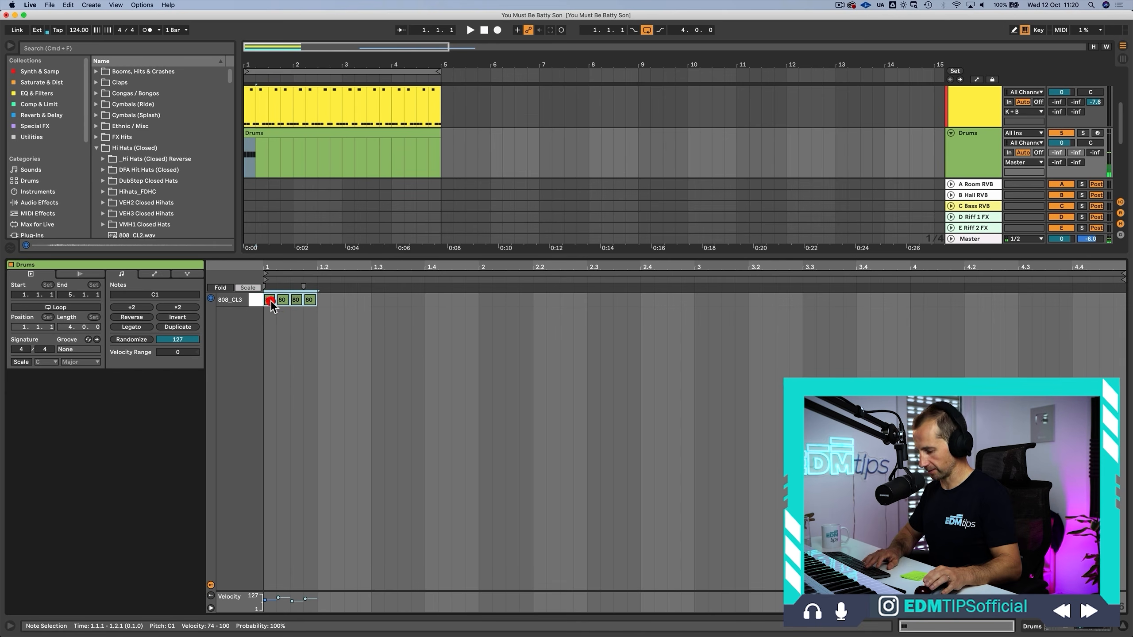
Step: Duplicate the one-beat 808_CL3 pattern across all four bars of the Drums clip and play the loop back
{"action": "key", "text": "super+d"}
{"action": "key", "text": "super+d"}
{"action": "key", "text": "super+d"}
{"action": "key", "text": "super+d"}
{"action": "key", "text": "super+d"}
{"action": "key", "text": "super+d"}
{"action": "key", "text": "super+d"}
{"action": "key", "text": "super+d"}
{"action": "key", "text": "super+d"}
{"action": "key", "text": "super+d"}
{"action": "key", "text": "super+d"}
{"action": "key", "text": "super+d"}
{"action": "key", "text": "super+d"}
{"action": "key", "text": "super+d"}
{"action": "key", "text": "super+d"}
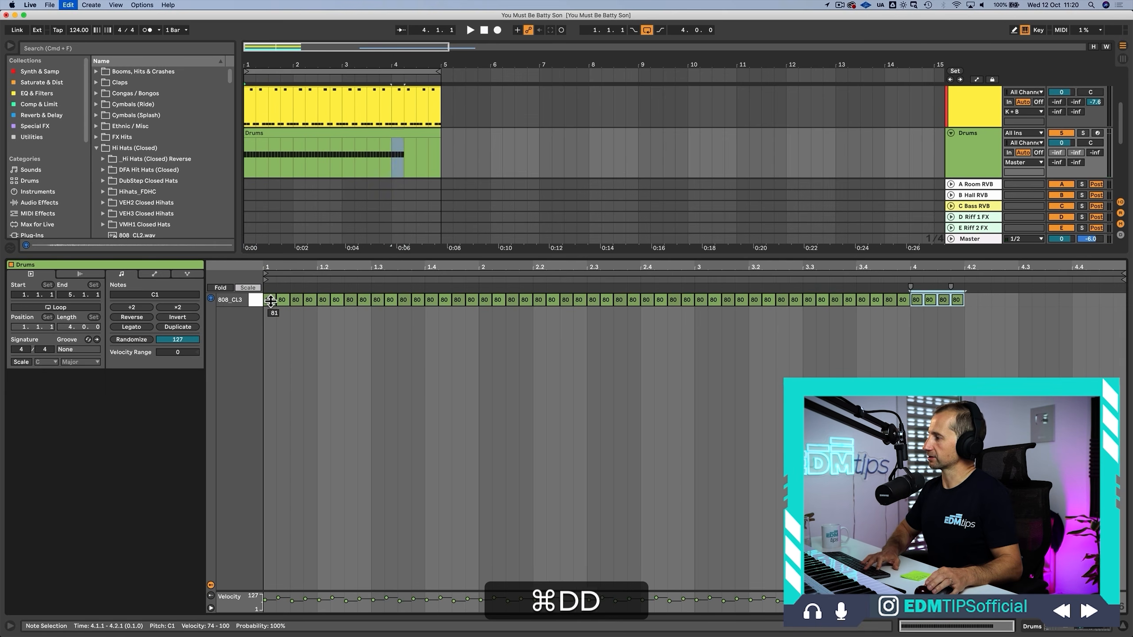
{"action": "key", "text": "space"}
{"action": "key", "text": "shift+Tab"}
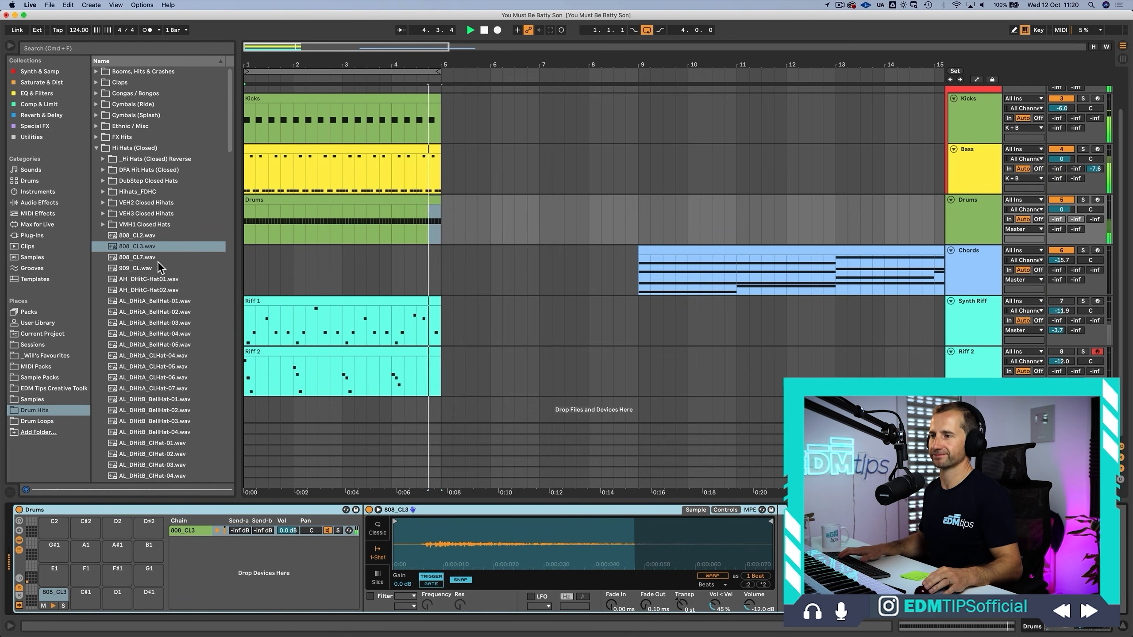
{"action": "key", "text": "space"}
Step: Audition the loose 808, AH and AL closed hi-hat samples in the Hi Hats (Closed) folder
{"action": "left_click", "coordinate": [140, 259]}
{"action": "left_click", "coordinate": [132, 297]}
{"action": "key", "text": "Up"}
{"action": "key", "text": "Up"}
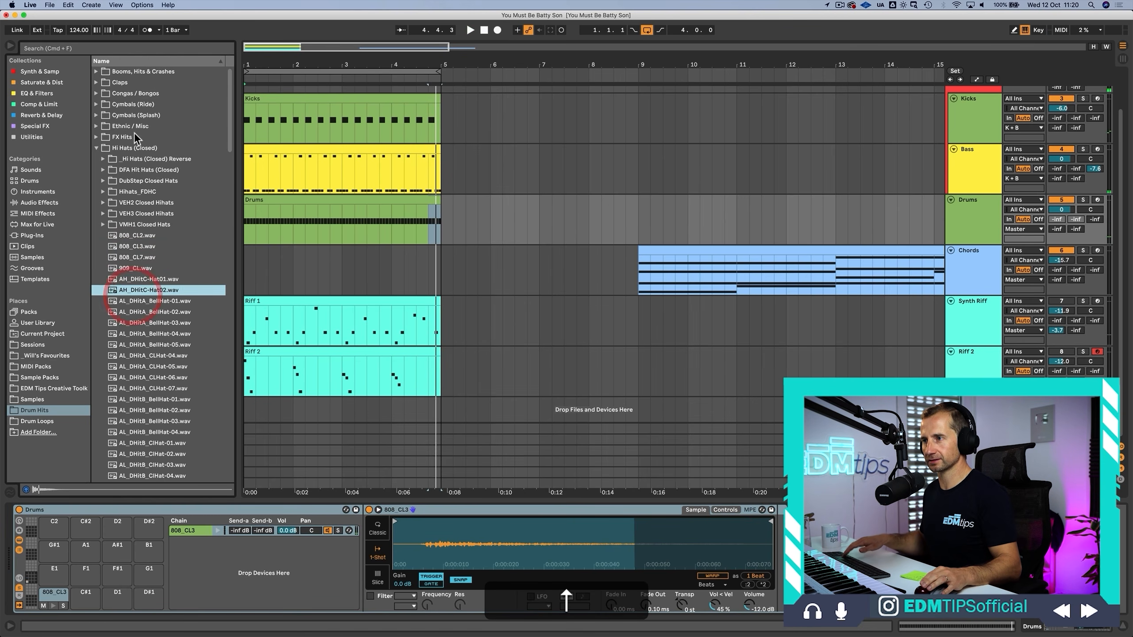
{"action": "key", "text": "Down"}
{"action": "left_click", "coordinate": [158, 374]}
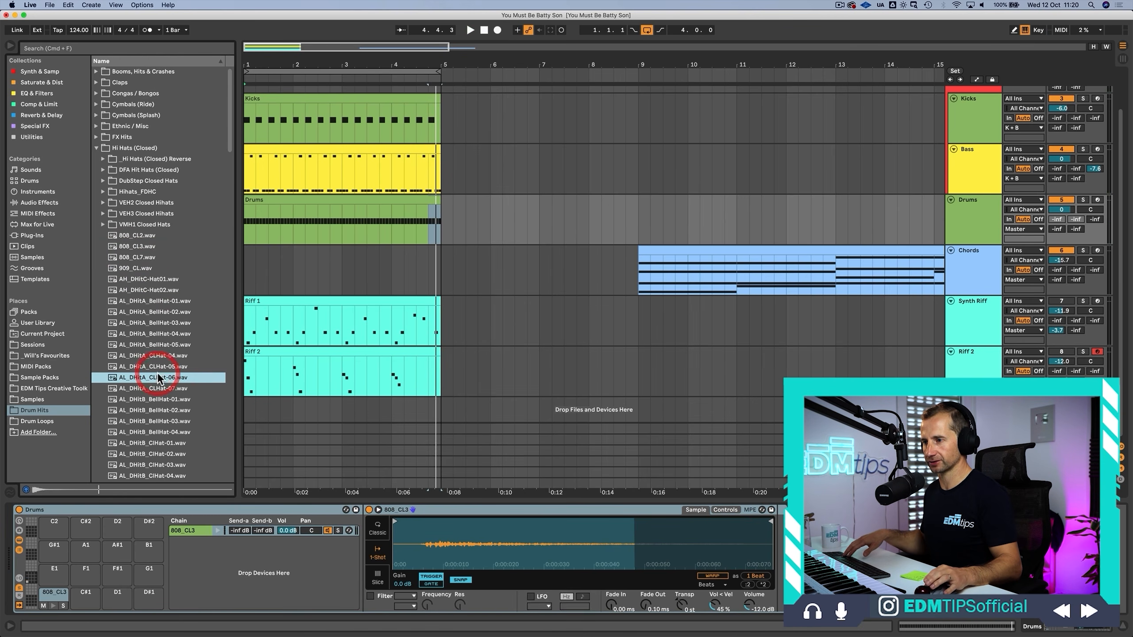
{"action": "key", "text": "Down"}
{"action": "key", "text": "Down"}
{"action": "key", "text": "Down"}
{"action": "key", "text": "Down"}
{"action": "key", "text": "Down"}
{"action": "key", "text": "Down"}
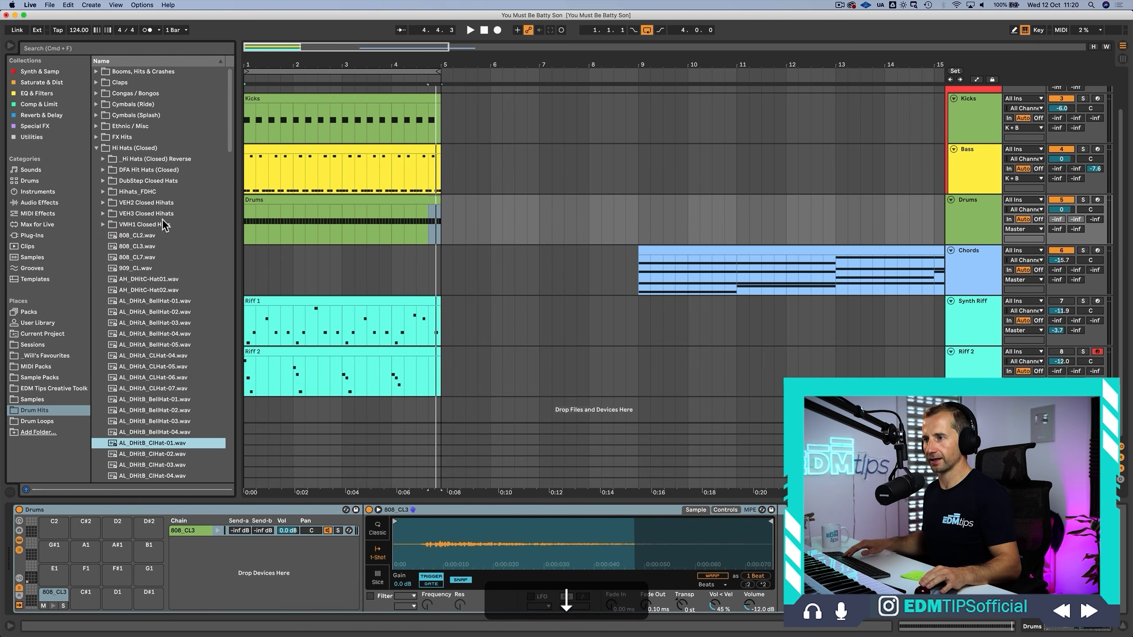
Step: Audition samples in the VEH3 Closed Hihats folder and add VEH3 Closed Hihats 006.wav to the drum rack's chain list
{"action": "left_click", "coordinate": [139, 214]}
{"action": "key", "text": "Right"}
{"action": "left_click", "coordinate": [144, 267]}
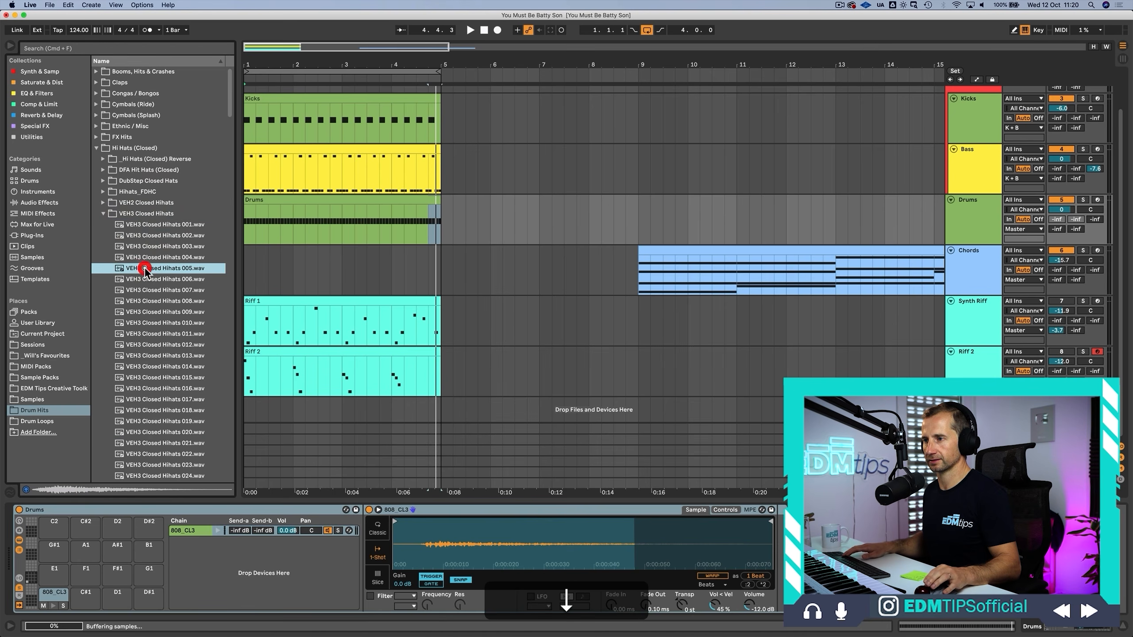
{"action": "key", "text": "Up"}
{"action": "key", "text": "Down"}
{"action": "key", "text": "Down"}
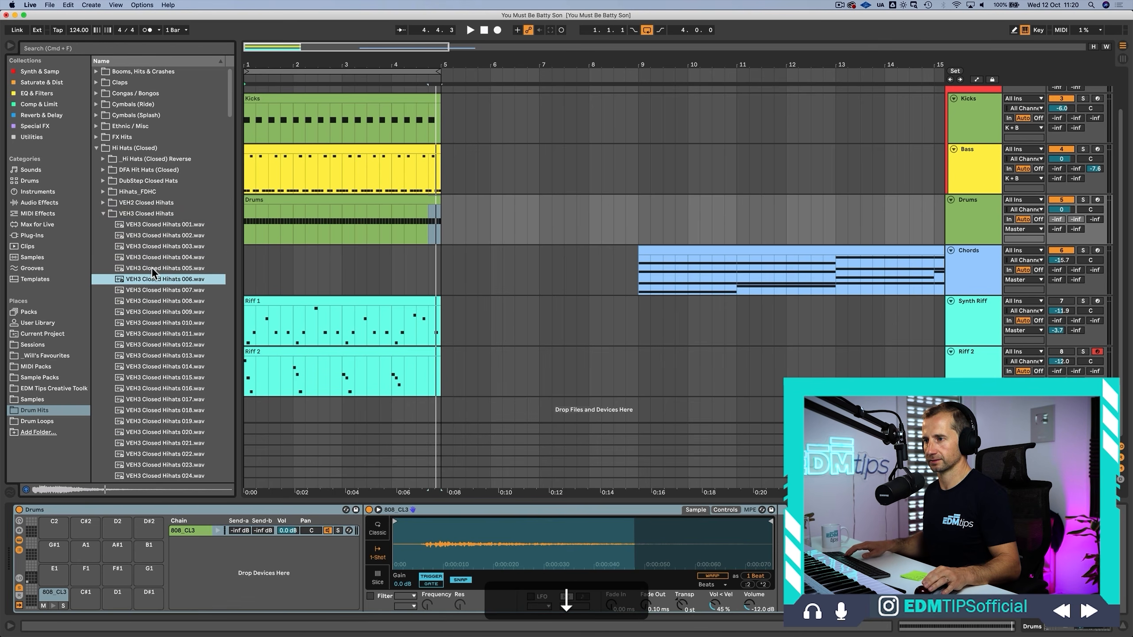
{"action": "left_click_drag", "start_coordinate": [150, 278], "coordinate": [196, 552]}
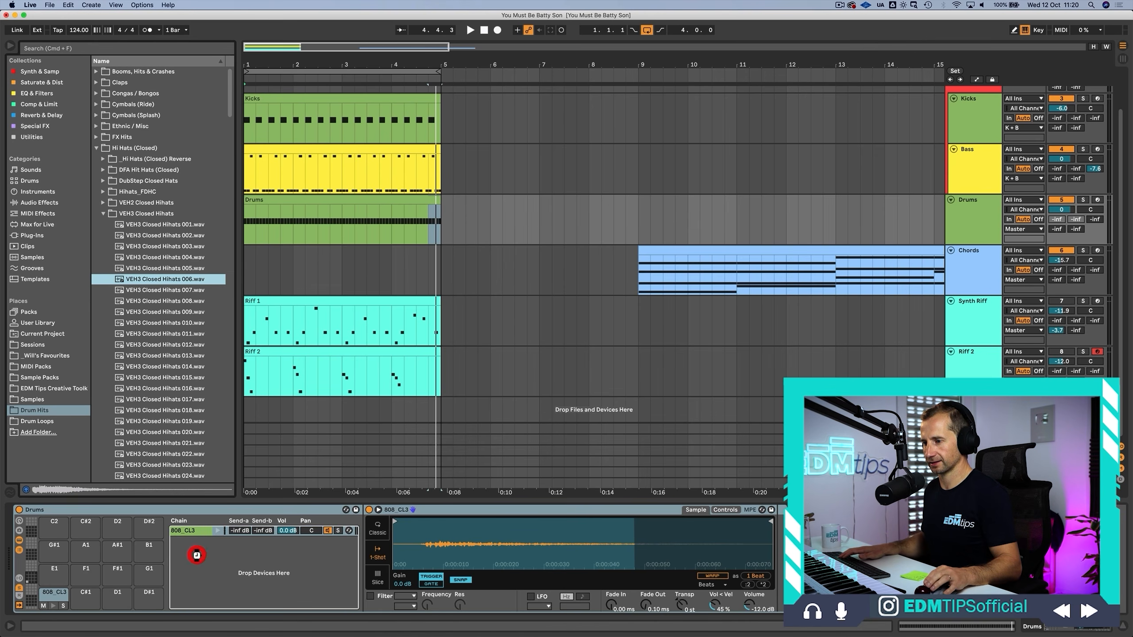
Step: Copy all the 808_CL3 notes in the Drums clip to the VEH3 Closed Hihats 006 row
{"action": "double_click", "coordinate": [270, 212]}
{"action": "left_click", "coordinate": [288, 312]}
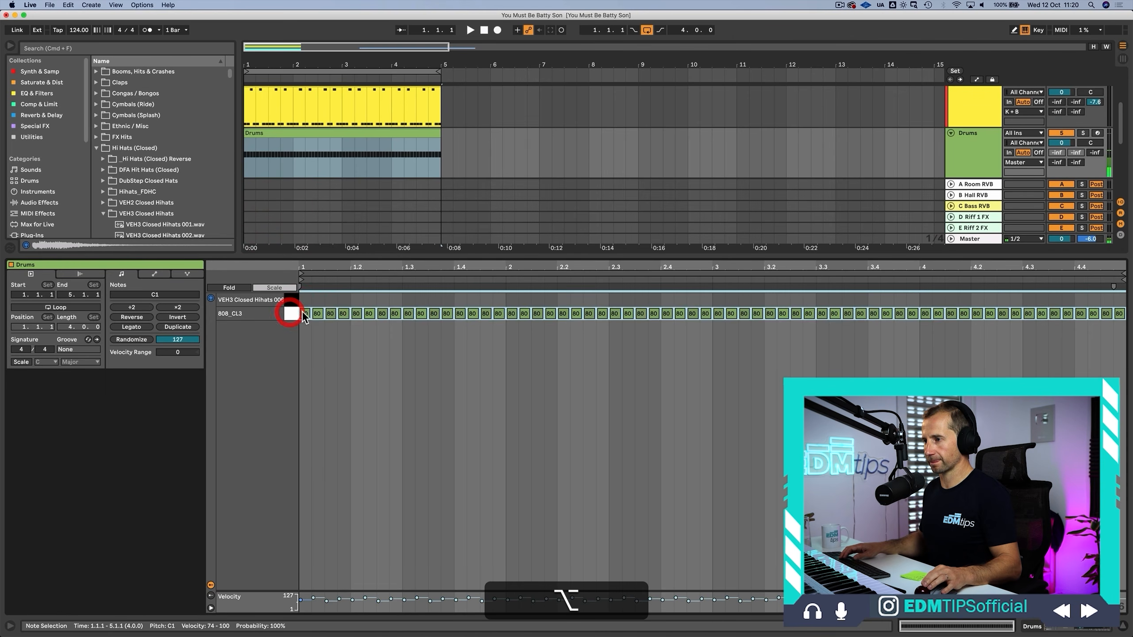
{"action": "left_click_drag", "start_coordinate": [302, 311], "coordinate": [305, 300]}
{"action": "key", "text": "shift+Tab"}
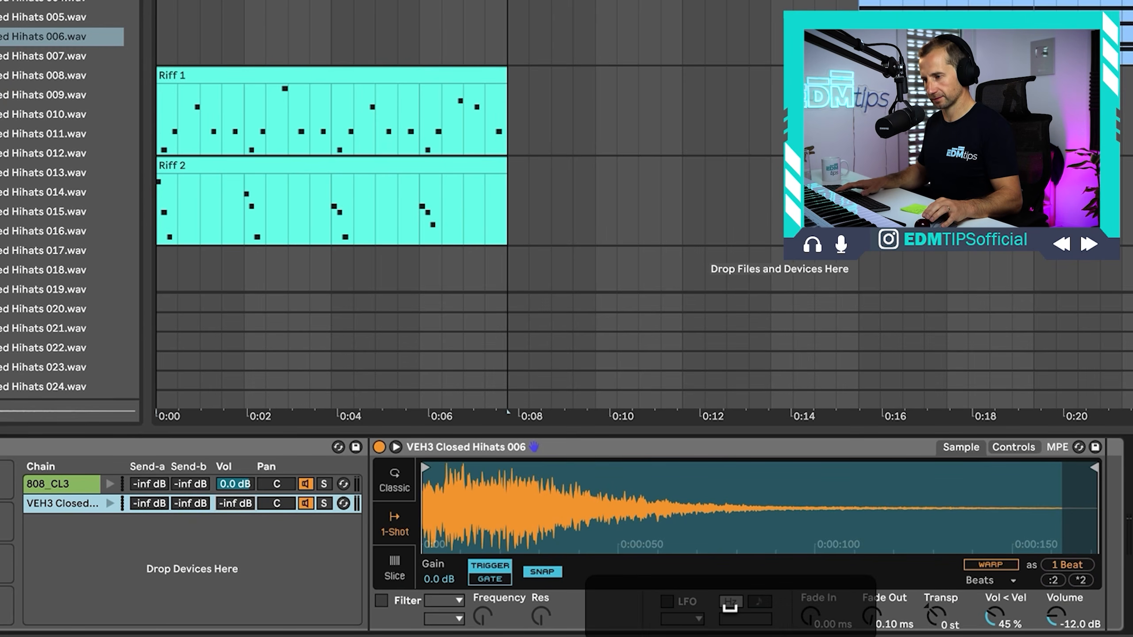
Step: During playback, set the VEH3 hi-hat chain to about -28 dB and pan it 13R, with 808_CL3 panned 16L
{"action": "key", "text": "space"}
{"action": "left_click_drag", "start_coordinate": [235, 504], "coordinate": [235, 462]}
{"action": "left_click_drag", "start_coordinate": [276, 503], "coordinate": [282, 499]}
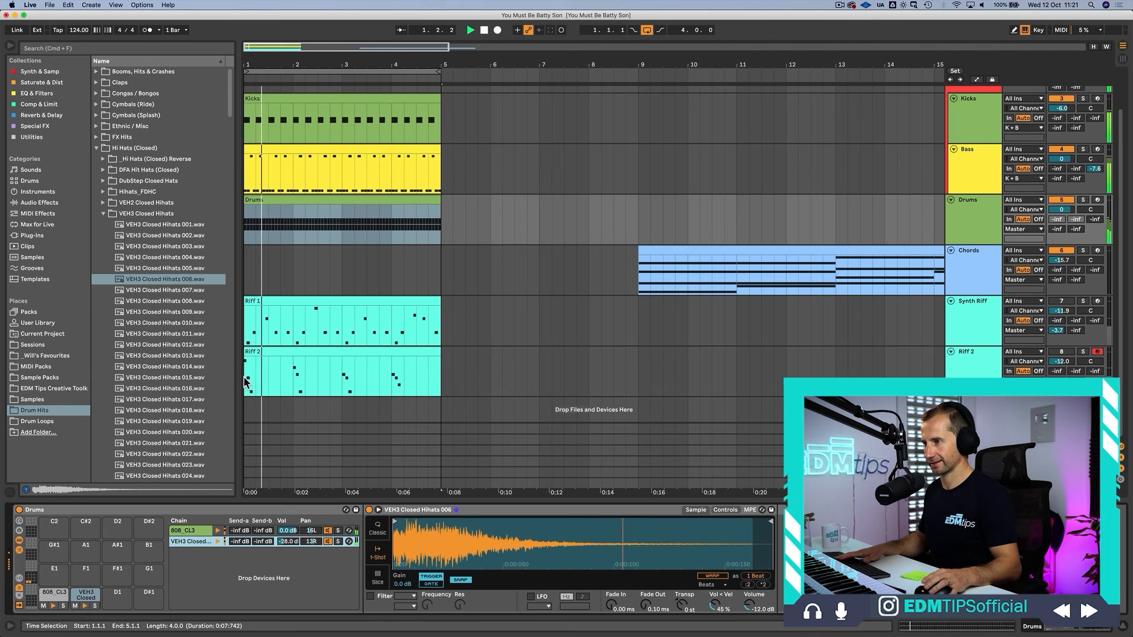
Step: Collapse the closed hi-hat folders and open the Shakers / Tambourines folder
{"action": "left_click", "coordinate": [148, 213]}
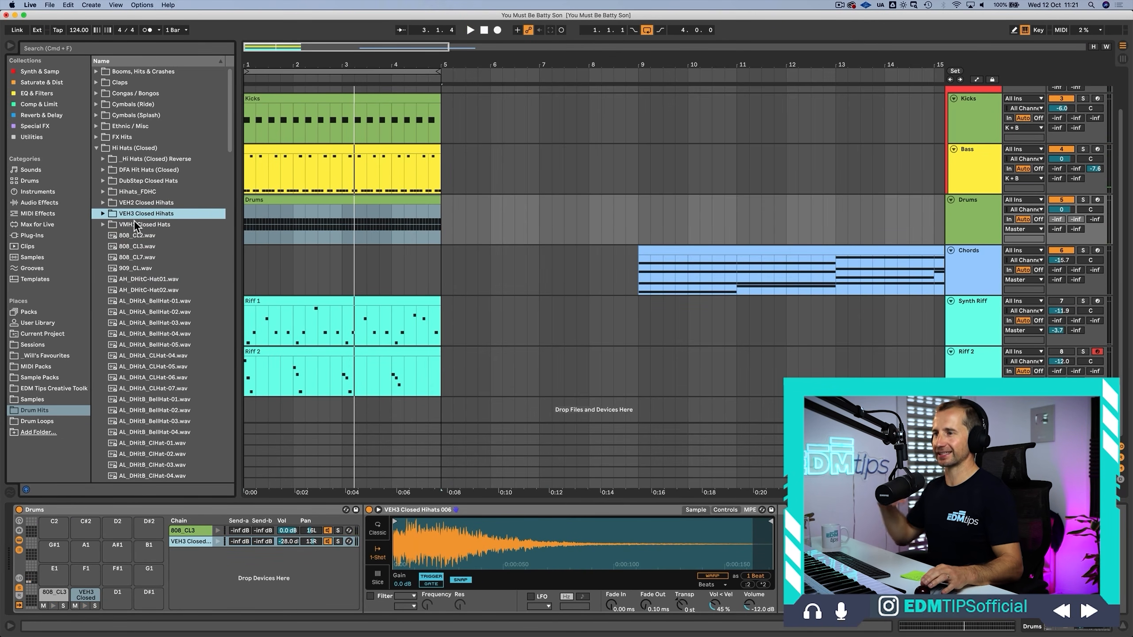
{"action": "left_click", "coordinate": [133, 149]}
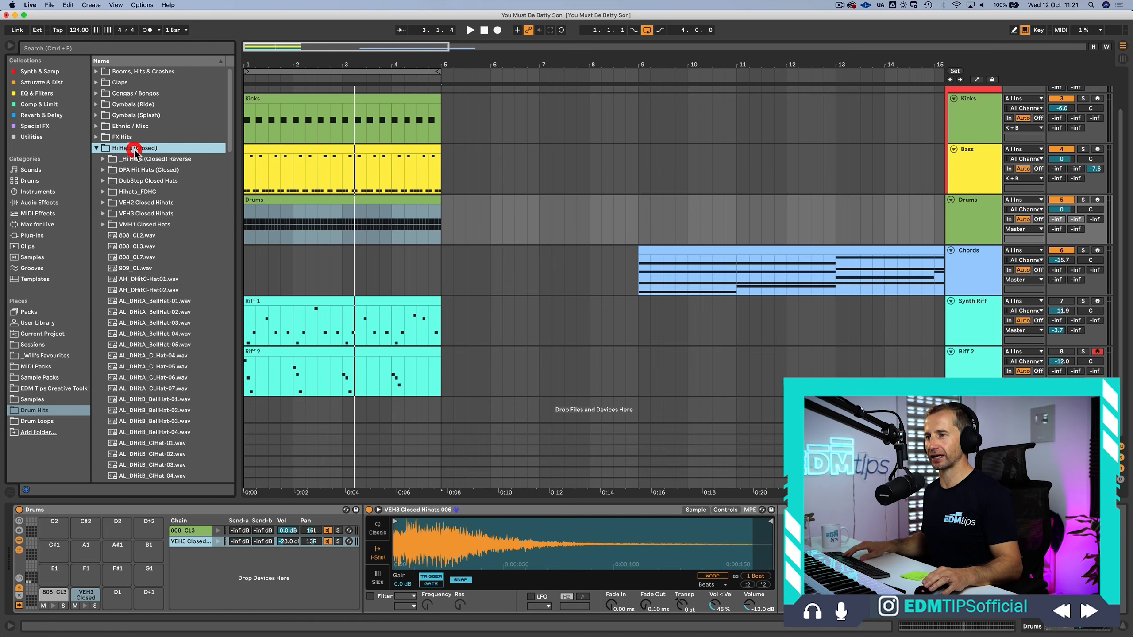
{"action": "left_click", "coordinate": [135, 377]}
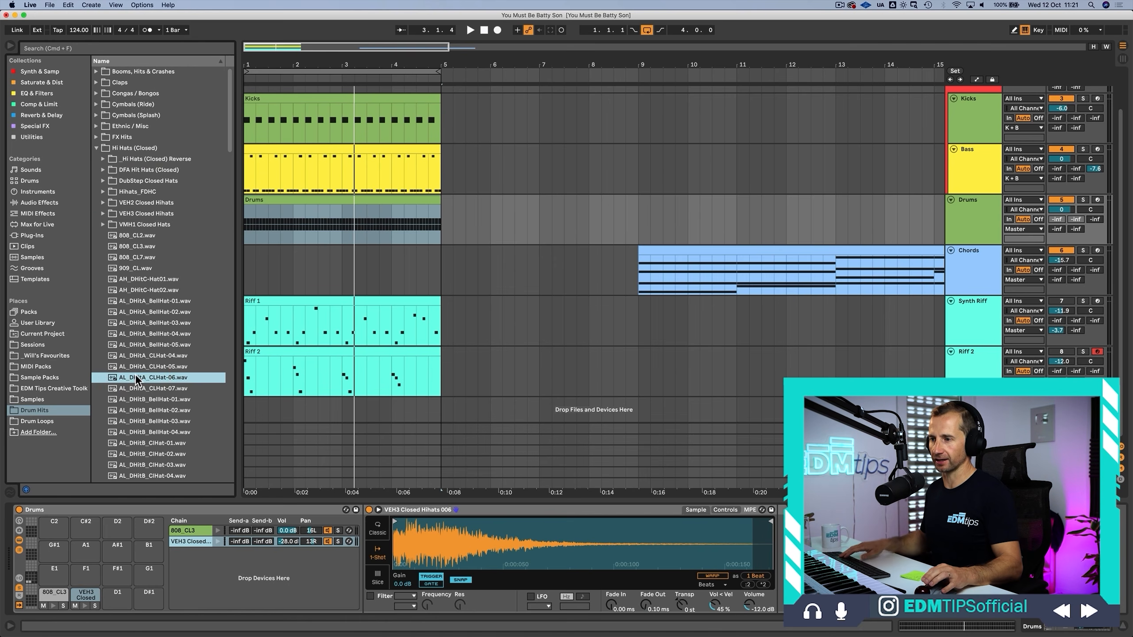
{"action": "left_click", "coordinate": [110, 148]}
{"action": "key", "text": "Left"}
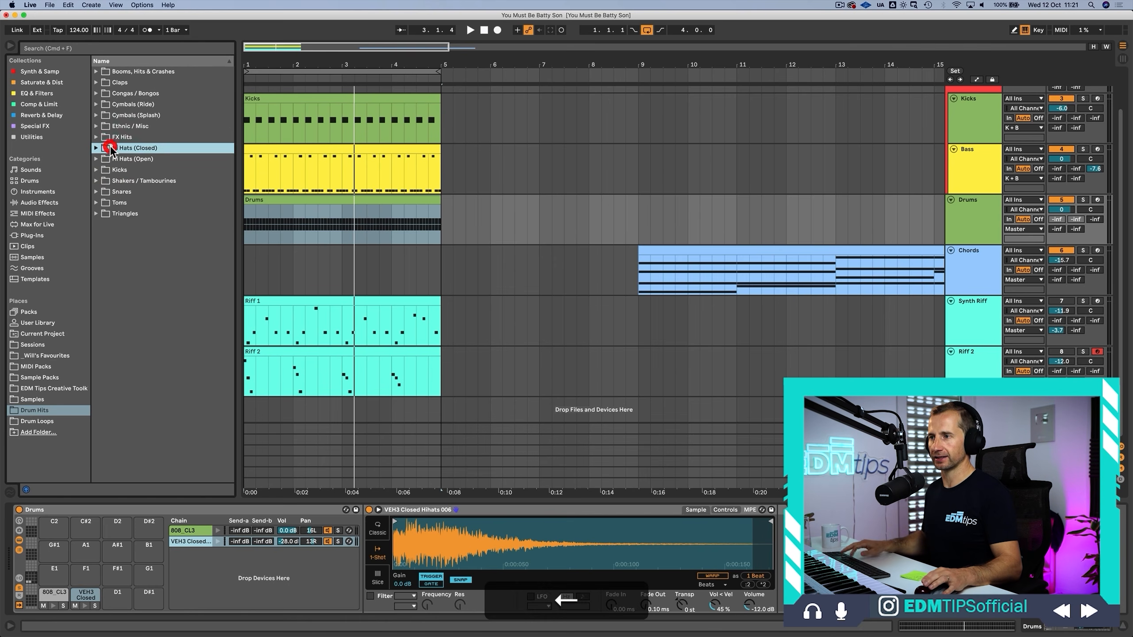
{"action": "left_click", "coordinate": [115, 183]}
{"action": "key", "text": "Right"}
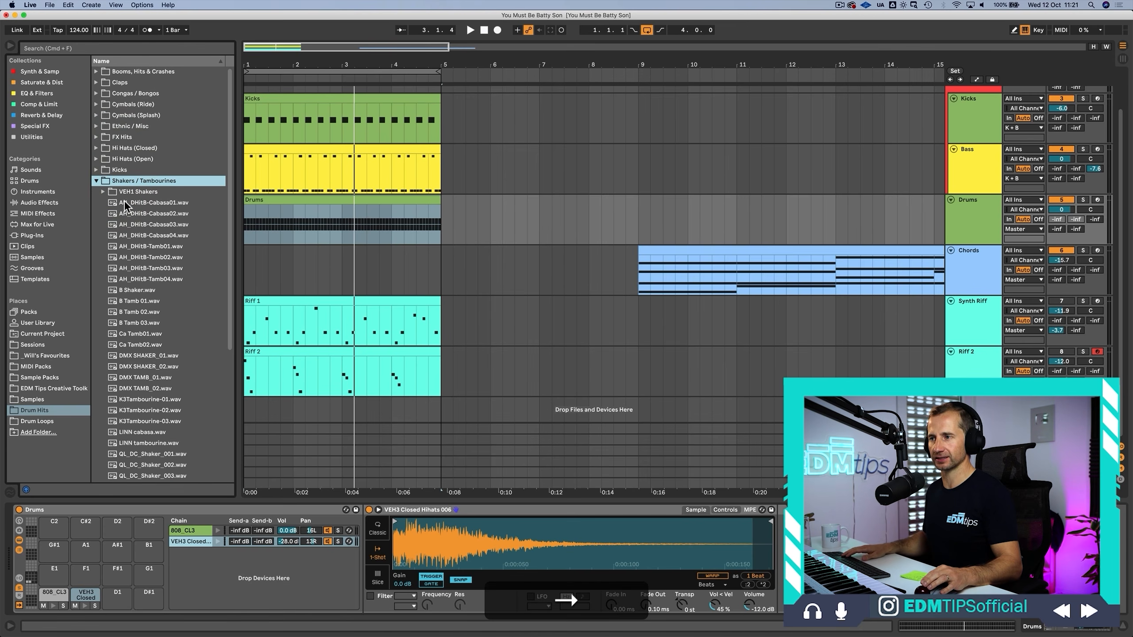
Step: Audition the VEH1 Shakers samples and add VEH1 Shaker - 05.wav to the drum rack as a third chain
{"action": "left_click", "coordinate": [134, 193]}
{"action": "key", "text": "Right"}
{"action": "key", "text": "Down"}
{"action": "key", "text": "Down"}
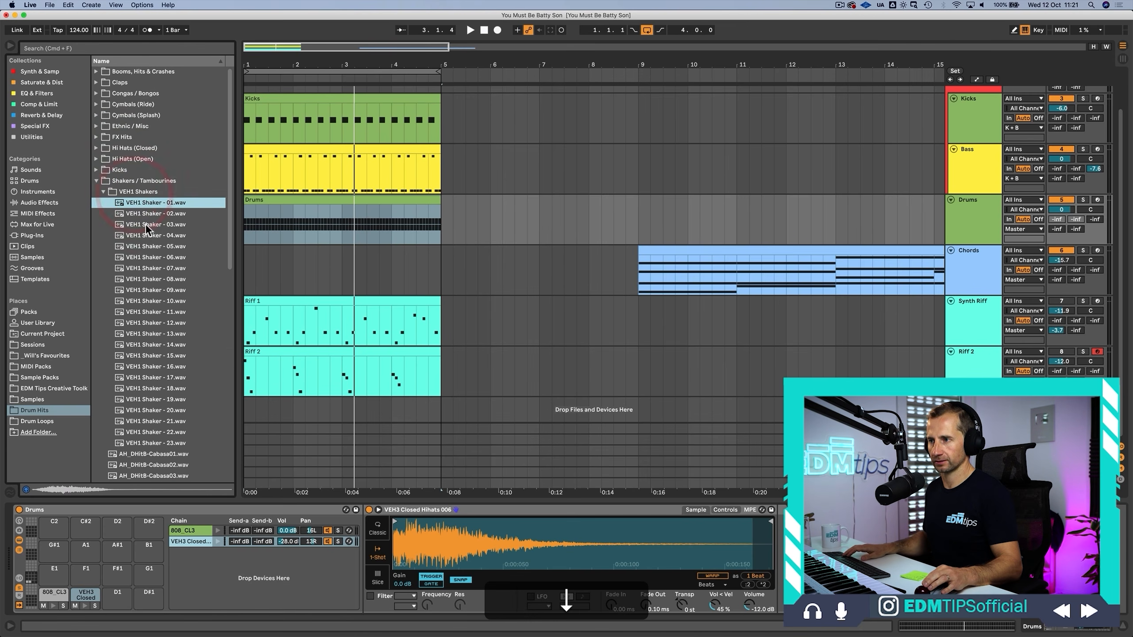
{"action": "key", "text": "Down"}
{"action": "key", "text": "Down"}
{"action": "key", "text": "Down"}
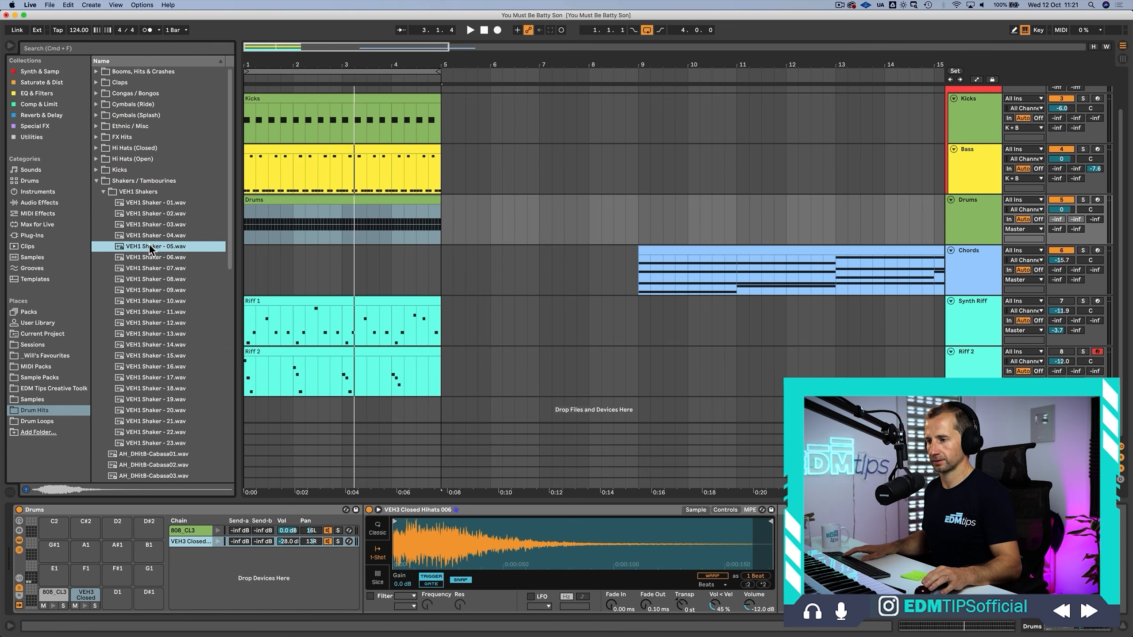
{"action": "left_click_drag", "start_coordinate": [202, 571], "coordinate": [202, 572]}
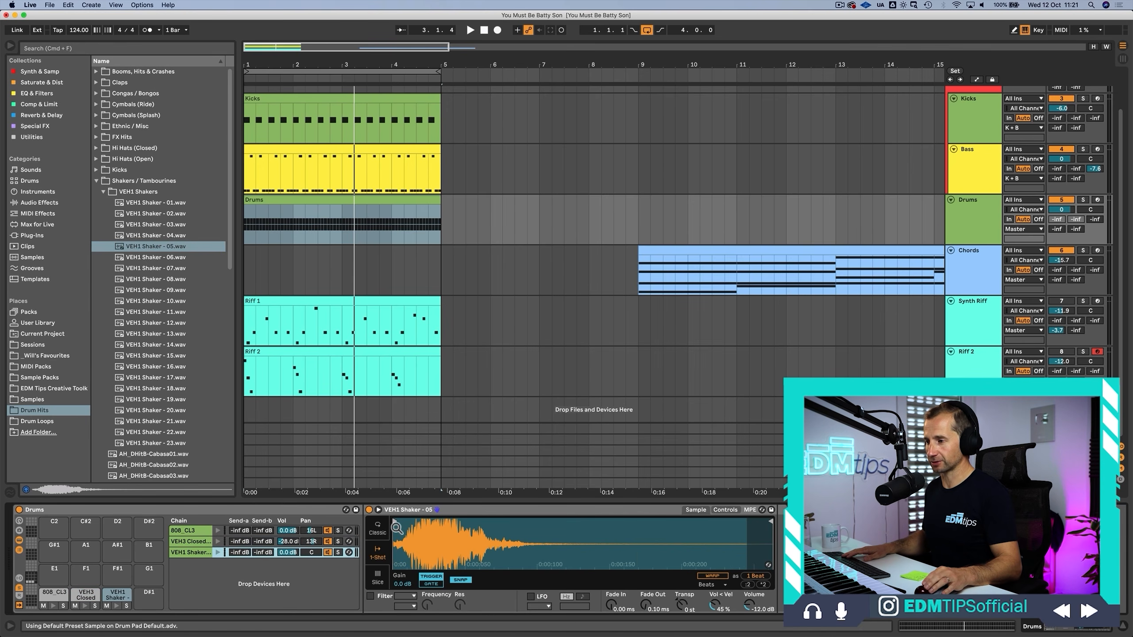
Step: Add a VEH1 Shaker - 05 note on the clip's second sixteenth and repeat it every eighth note across four bars
{"action": "double_click", "coordinate": [271, 199]}
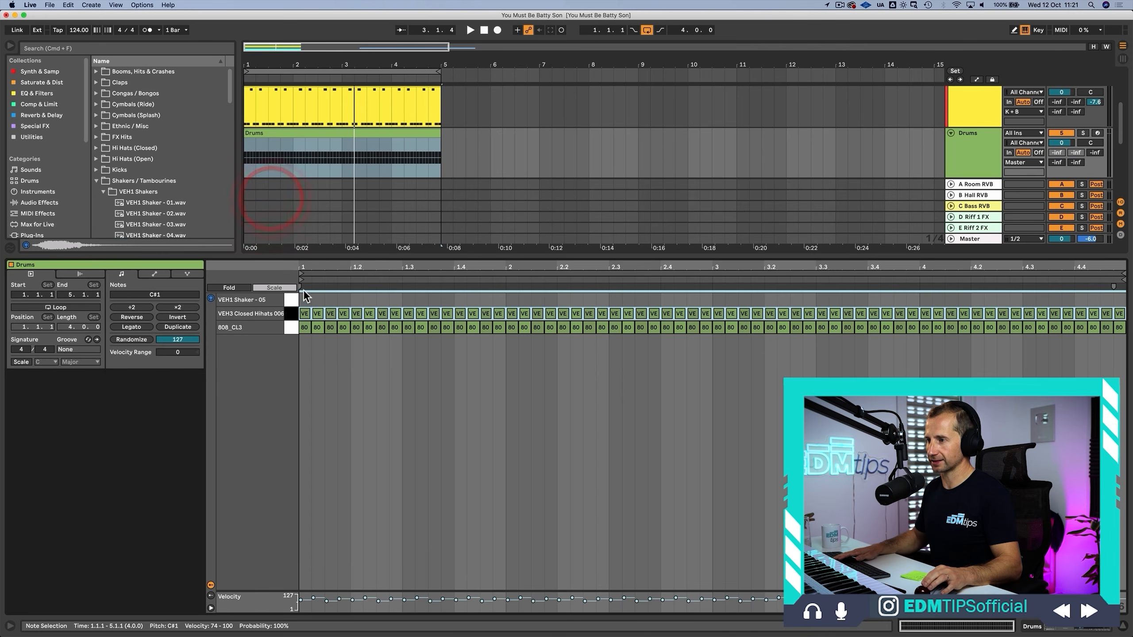
{"action": "double_click", "coordinate": [315, 300]}
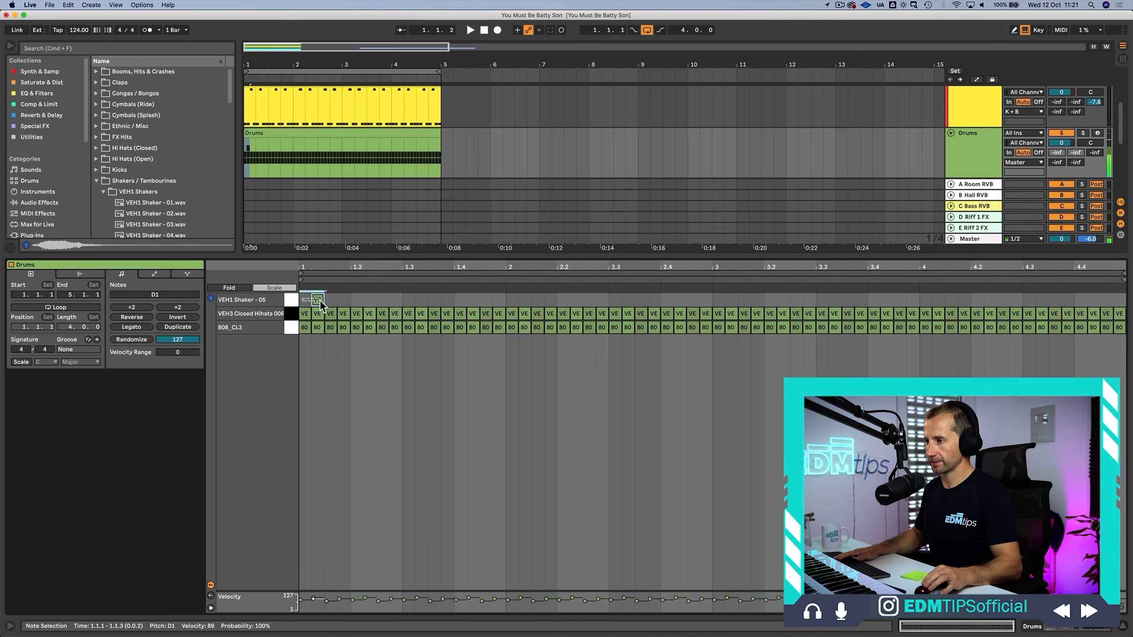
{"action": "key", "text": "super+d"}
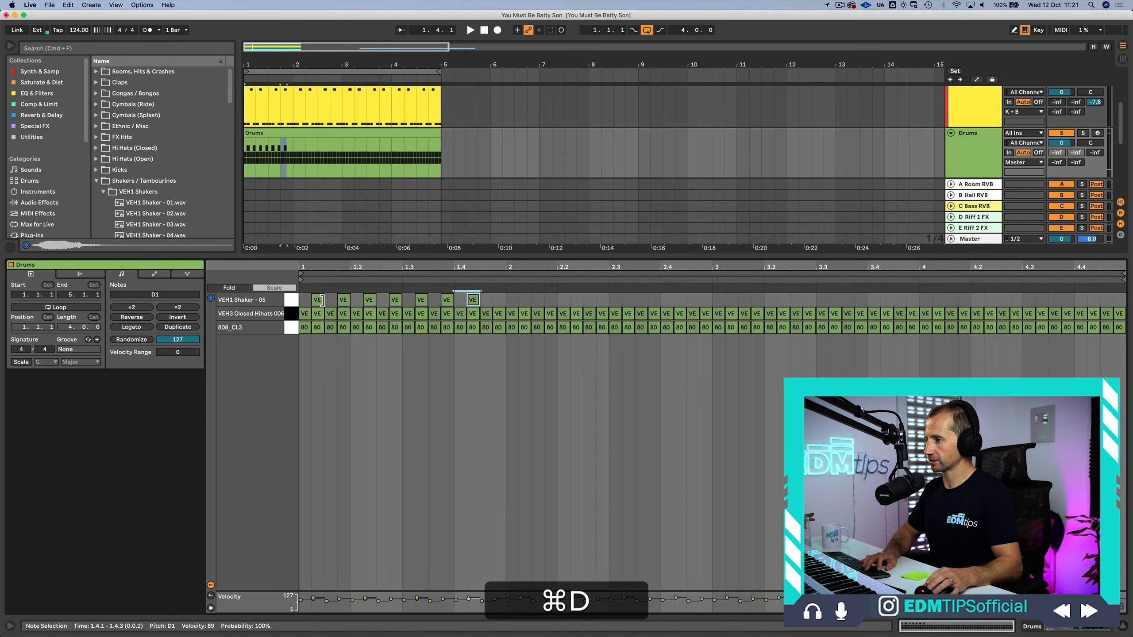
{"action": "key", "text": "super+d"}
{"action": "key", "text": "super+d"}
{"action": "key", "text": "super+d"}
{"action": "key", "text": "super+d"}
{"action": "key", "text": "super+d"}
{"action": "key", "text": "super+d"}
{"action": "key", "text": "super+d"}
{"action": "key", "text": "super+d"}
{"action": "key", "text": "super+d"}
{"action": "key", "text": "super+d"}
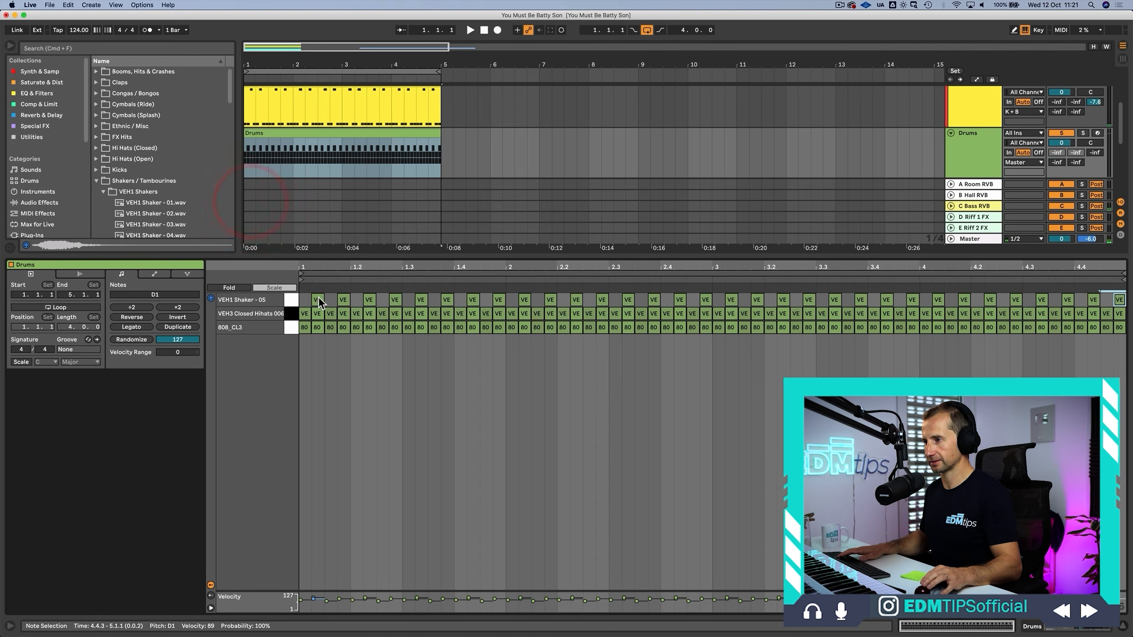
Step: Move the first shaker note to the third sixteenth of beat one and delete all the other shaker notes
{"action": "left_click", "coordinate": [318, 300]}
{"action": "key", "text": "Right"}
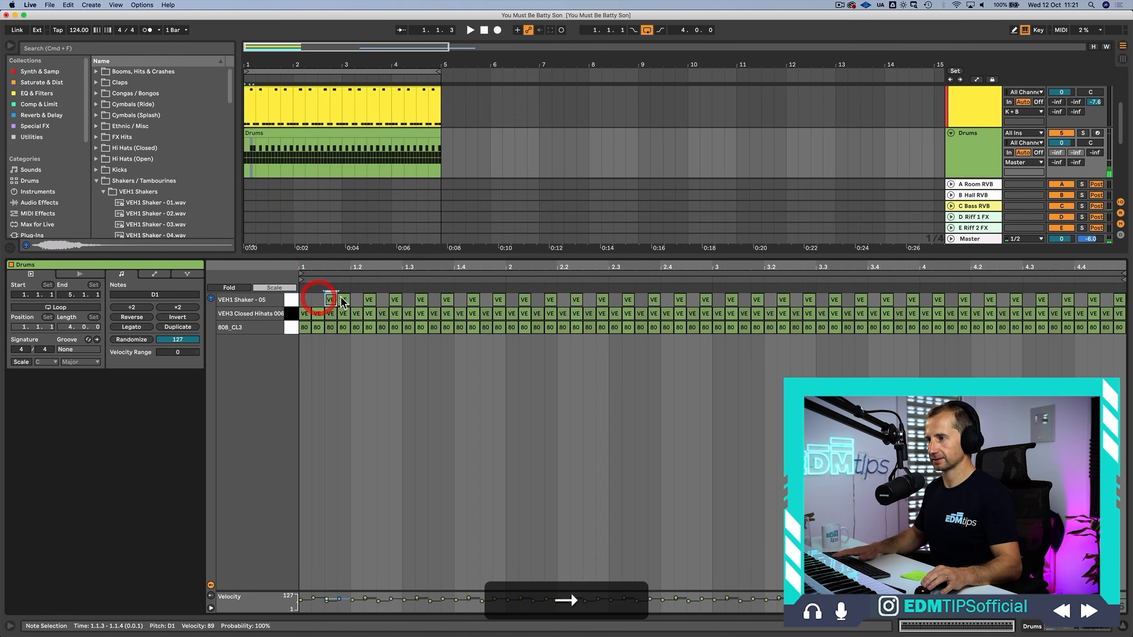
{"action": "key", "text": "BackSpace"}
{"action": "left_click_drag", "start_coordinate": [356, 304], "coordinate": [1129, 251]}
{"action": "key", "text": "BackSpace"}
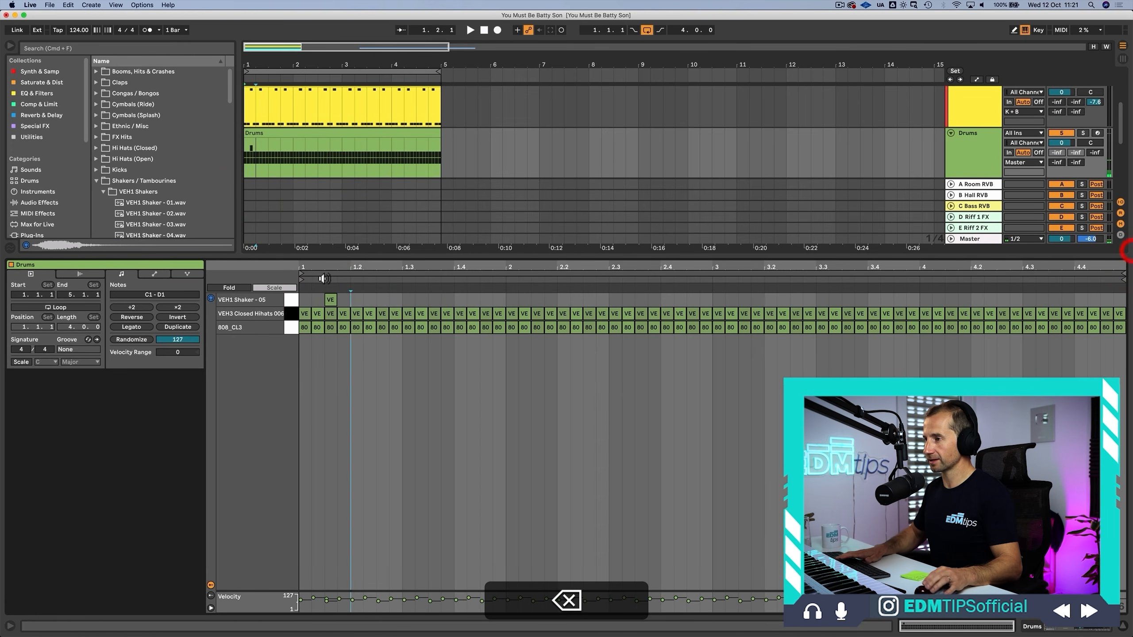
Step: Repeat the VEH1 Shaker - 05 note on the third sixteenth of every beat across the four bars
{"action": "left_click_drag", "start_coordinate": [352, 296], "coordinate": [302, 304]}
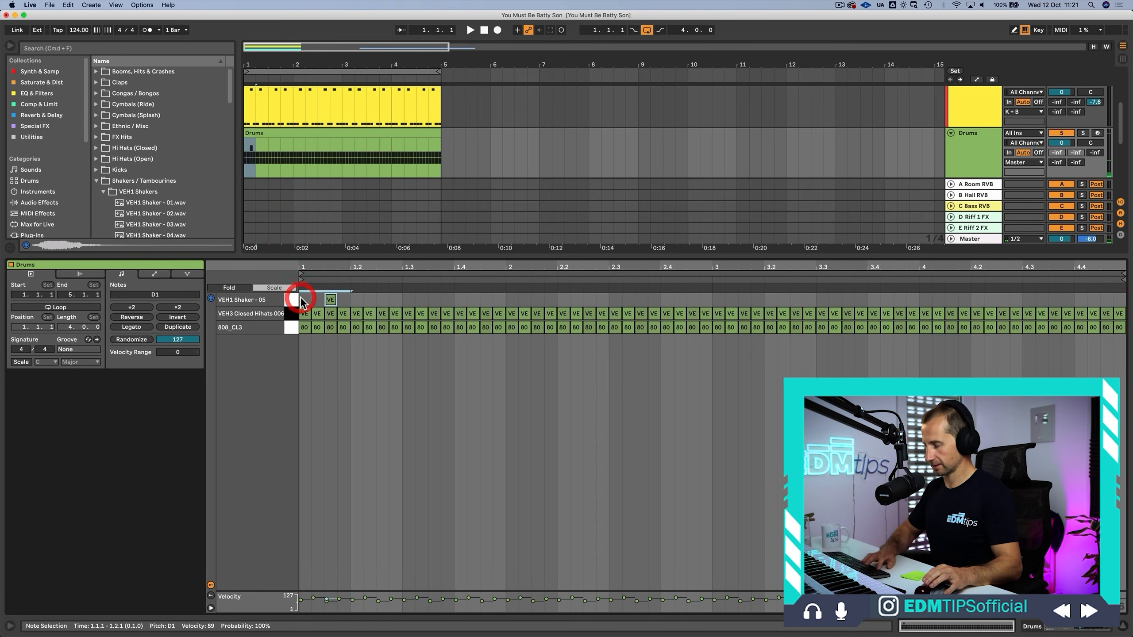
{"action": "key", "text": "super+d"}
{"action": "key", "text": "super+d"}
{"action": "key", "text": "super+d"}
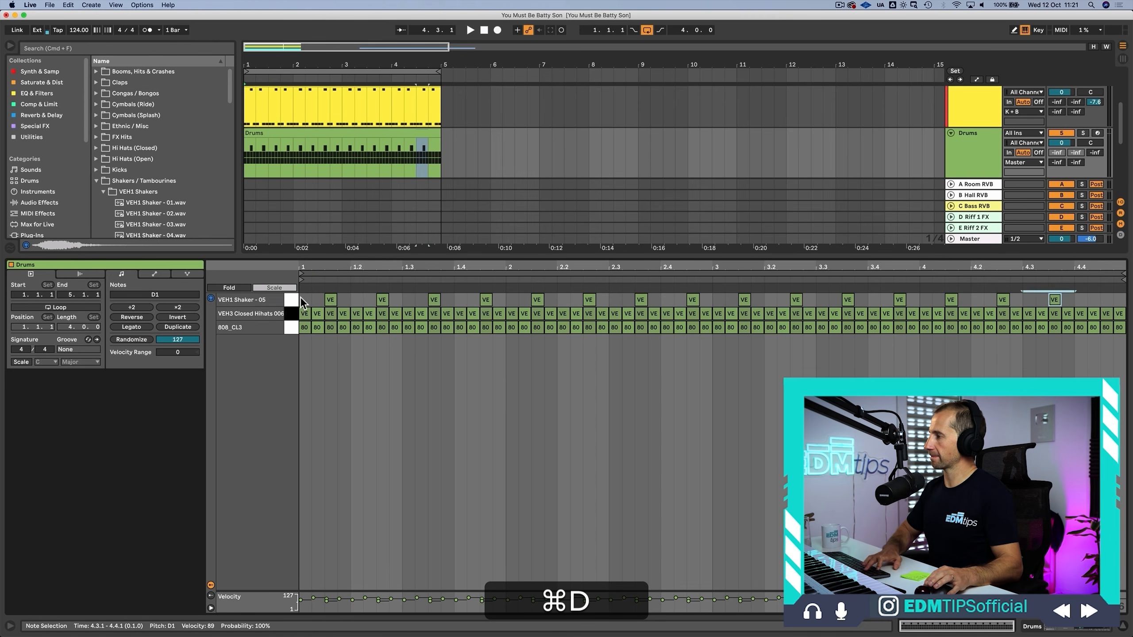
Step: During loop playback, trim the quiet start off the shaker sample and set the chain volumes to -24.5 dB for the shaker and -1.8 dB for 808_CL3
{"action": "key", "text": "space"}
{"action": "key", "text": "shift+Tab"}
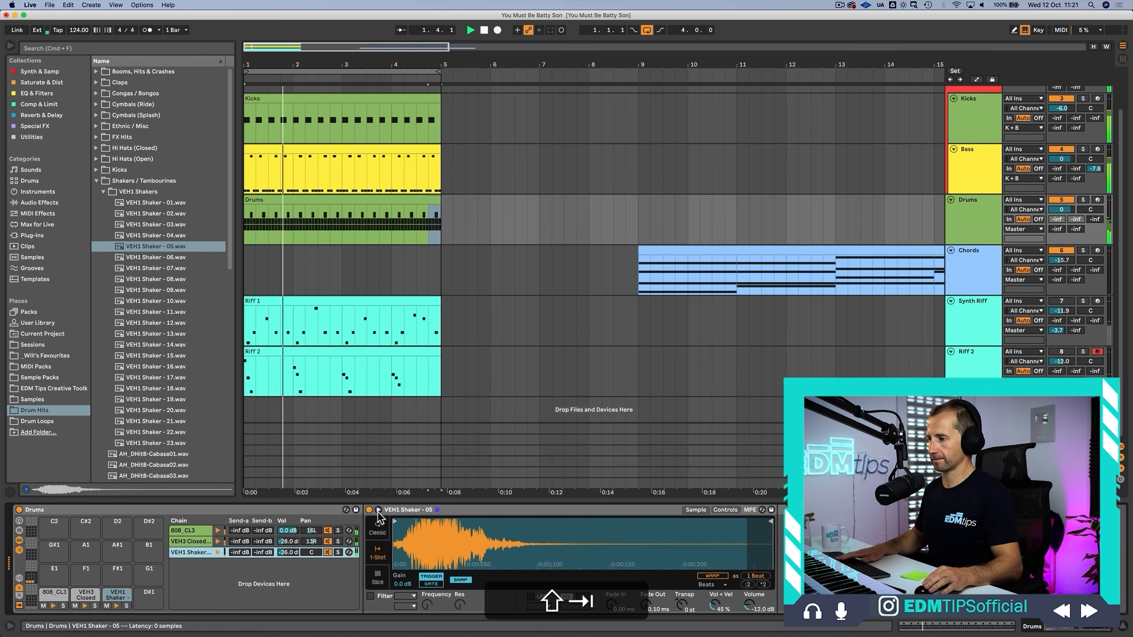
{"action": "left_click_drag", "start_coordinate": [394, 521], "coordinate": [413, 520]}
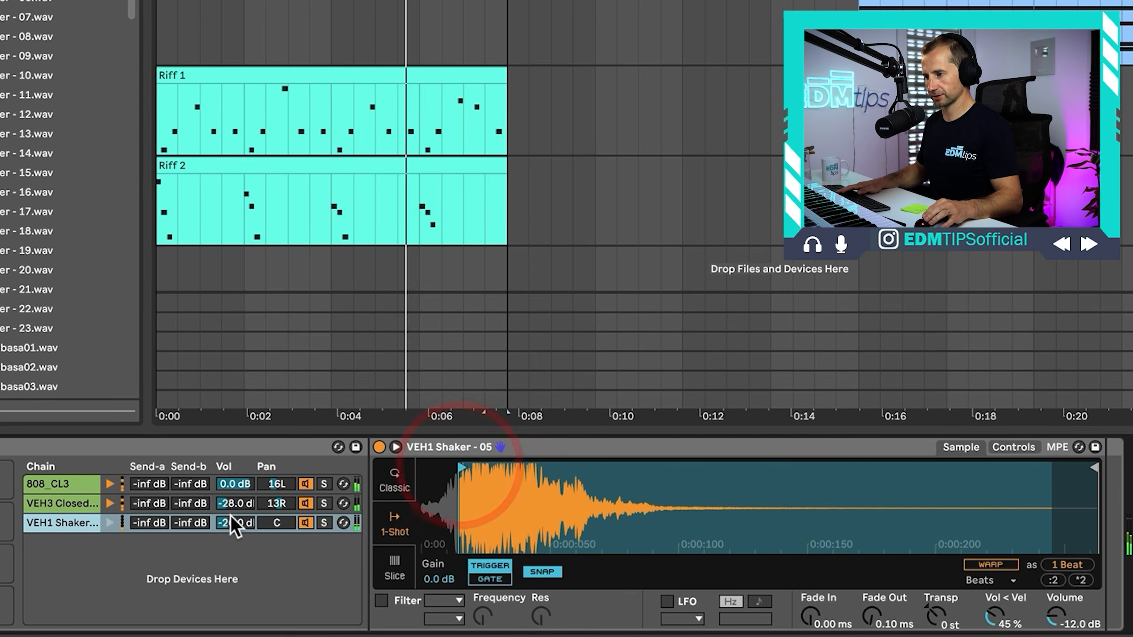
{"action": "left_click_drag", "start_coordinate": [231, 517], "coordinate": [231, 528]}
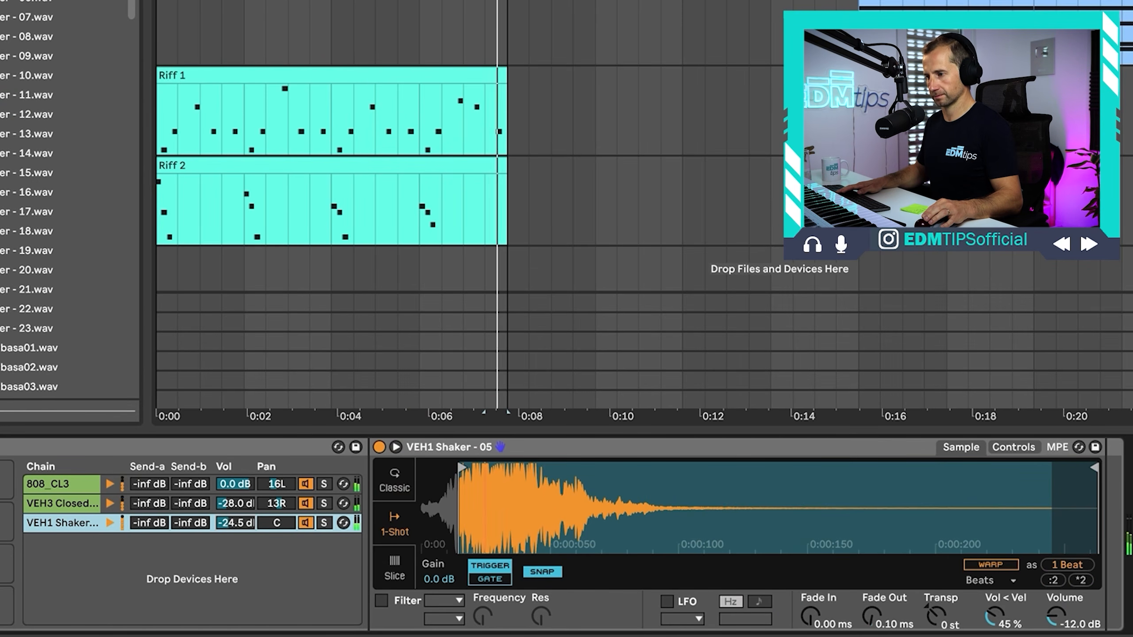
{"action": "mouse_move", "coordinate": [232, 484]}
{"action": "left_mouse_down"}
{"action": "mouse_move", "coordinate": [223, 488]}
{"action": "mouse_move", "coordinate": [234, 491]}
{"action": "left_mouse_up"}
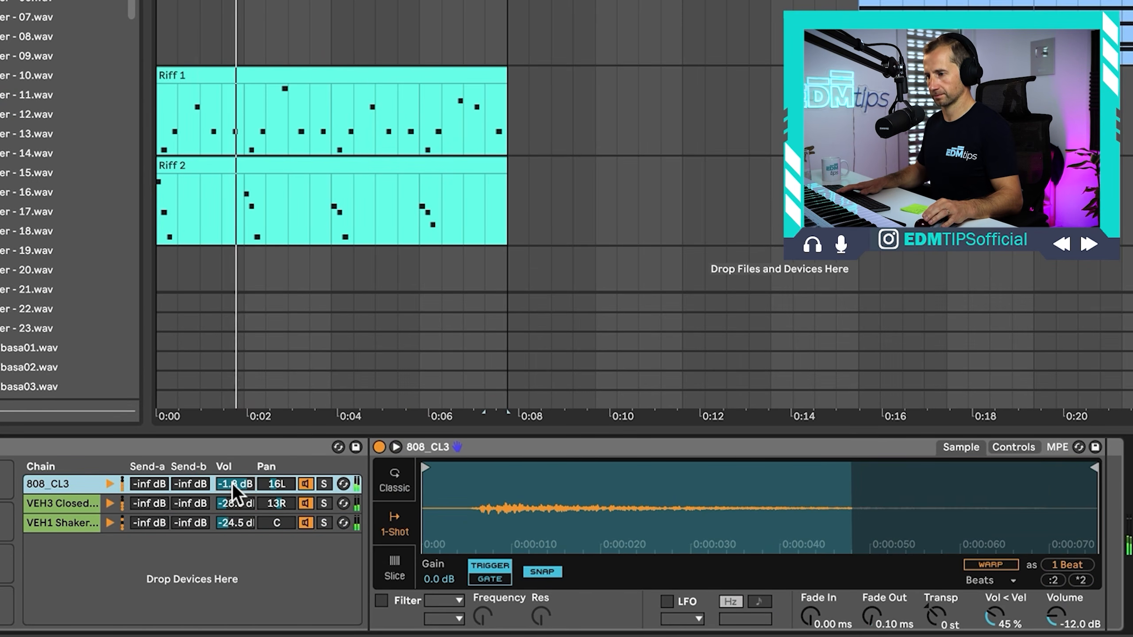
Step: Swap the shaker chain's sample for VEH1 Shaker - 07.wav and set that chain's volume to -22.0 dB
{"action": "left_click", "coordinate": [54, 523]}
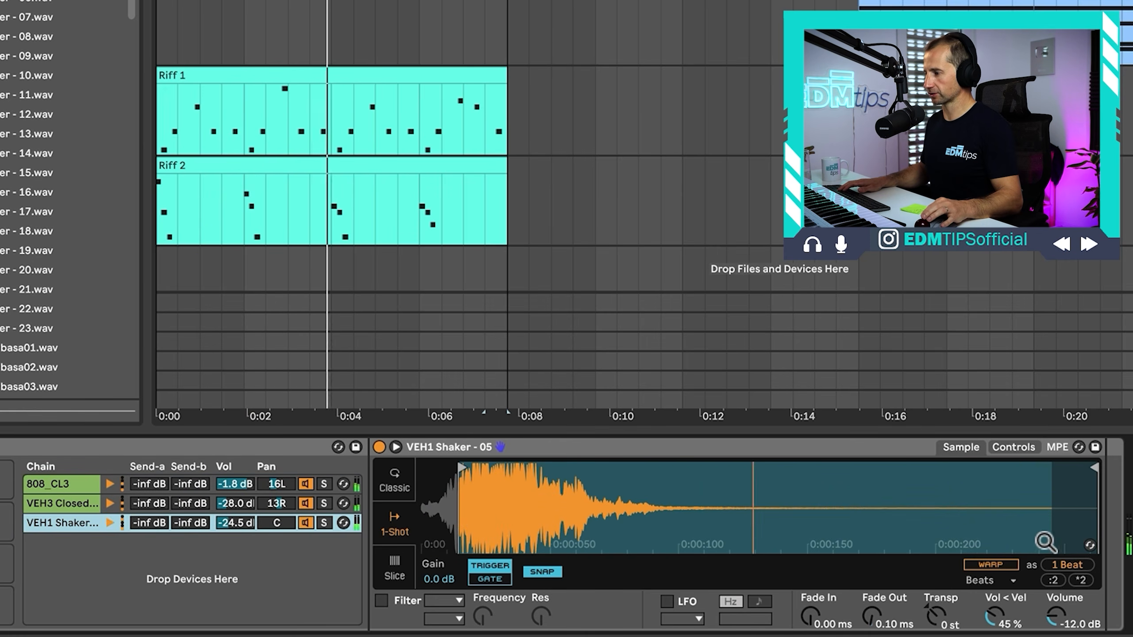
{"action": "left_click", "coordinate": [1089, 545]}
{"action": "key", "text": "Down"}
{"action": "key", "text": "Return"}
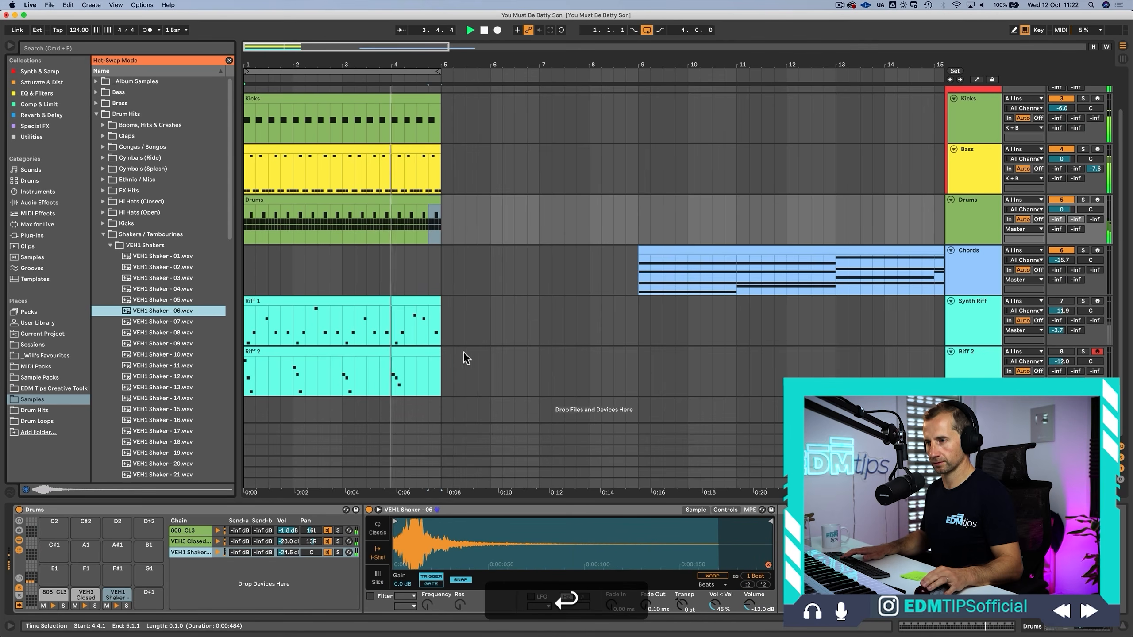
{"action": "key", "text": "Down"}
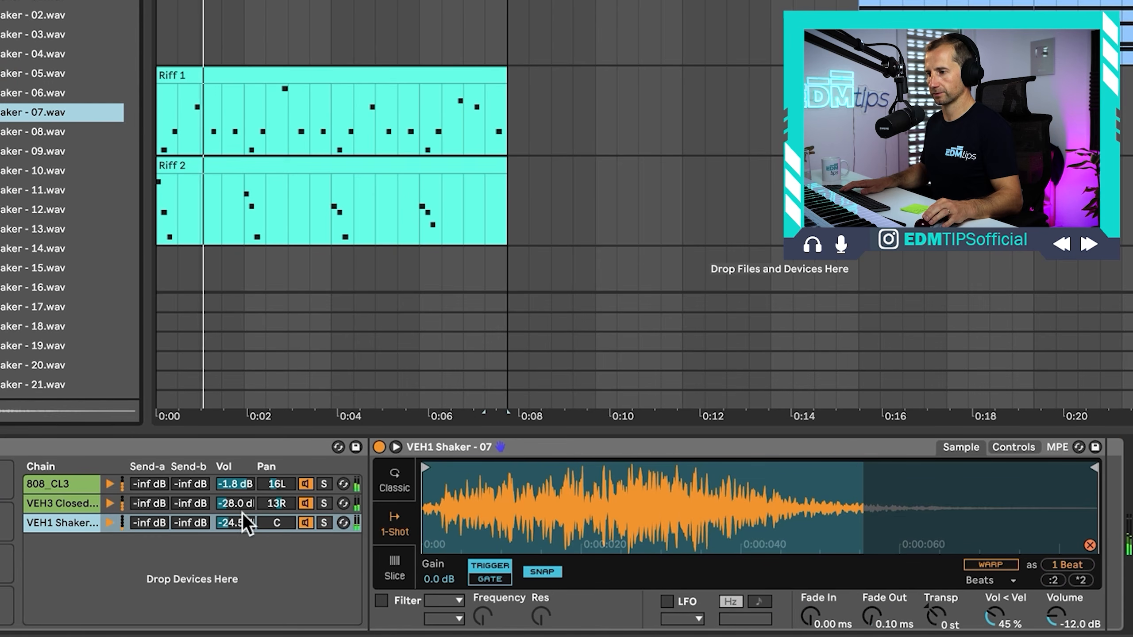
{"action": "key", "text": "Up"}
{"action": "key", "text": "Up"}
{"action": "left_click_drag", "start_coordinate": [235, 523], "coordinate": [235, 516]}
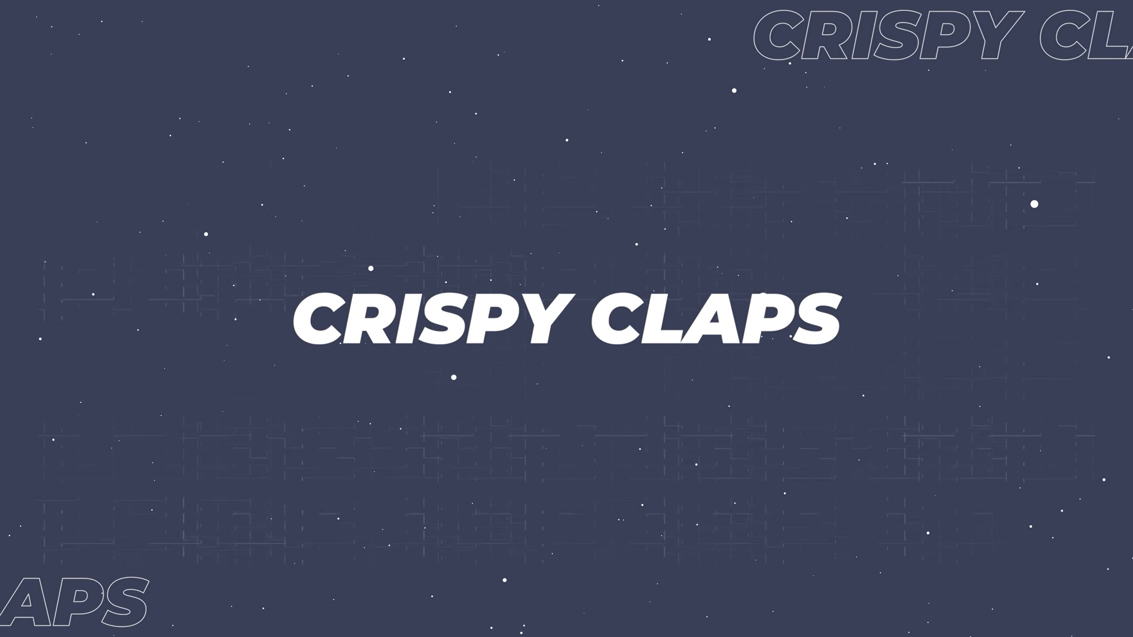
Step: Collapse the Shakers / Tambourines folder in the sample browser and open the Claps folder under Drum Hits
{"action": "left_click", "coordinate": [132, 115]}
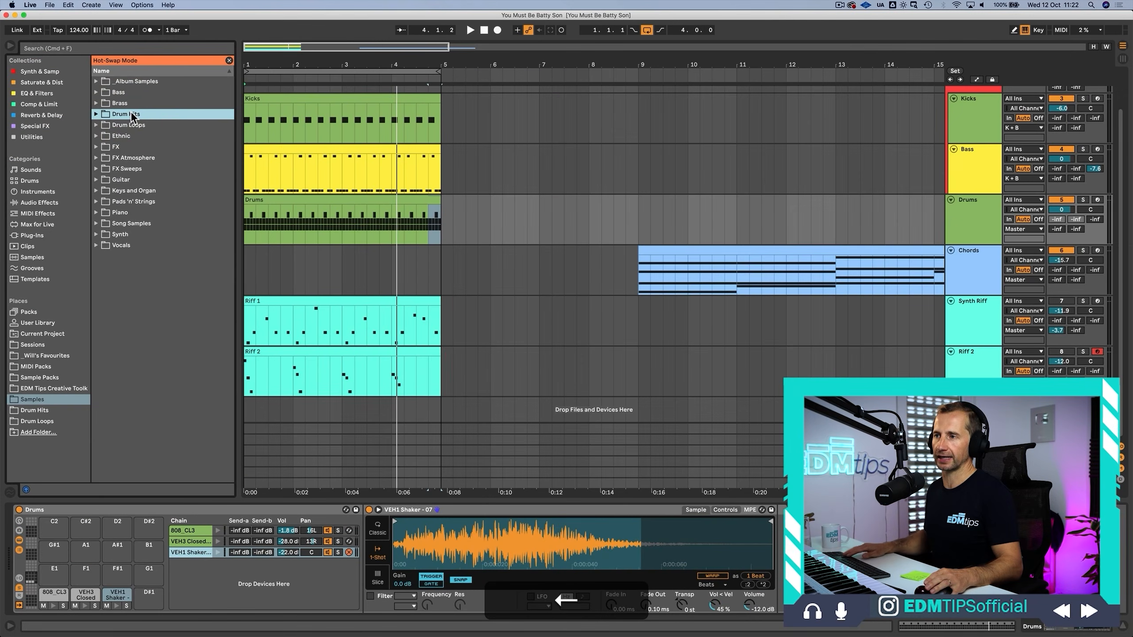
{"action": "key", "text": "Right"}
{"action": "left_click", "coordinate": [126, 232]}
{"action": "key", "text": "Left"}
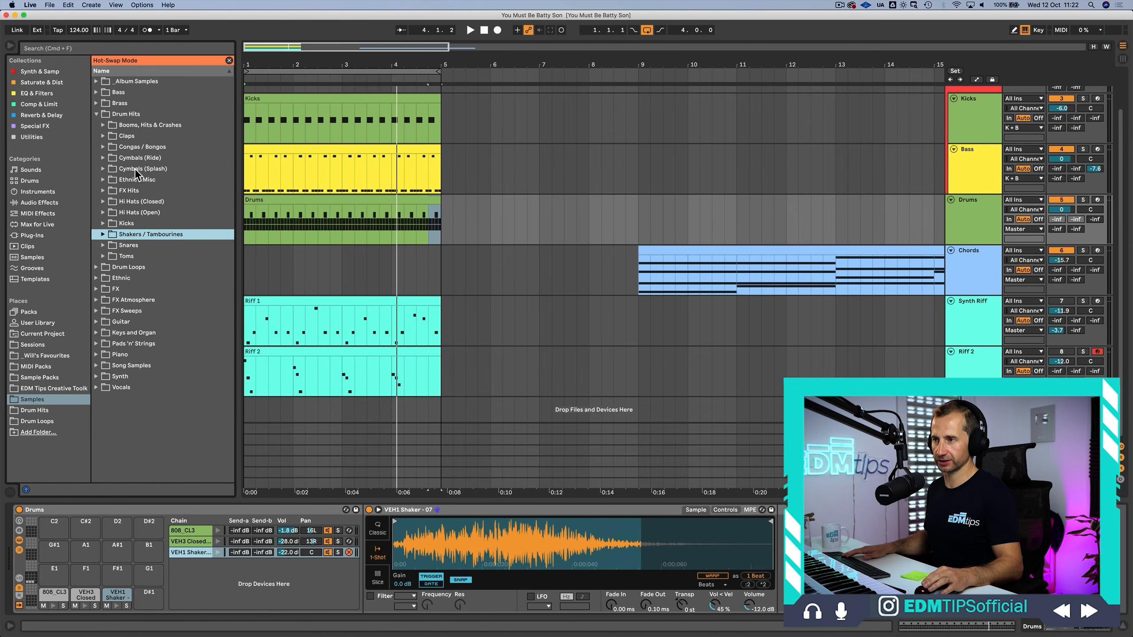
{"action": "left_click", "coordinate": [138, 140]}
{"action": "key", "text": "Right"}
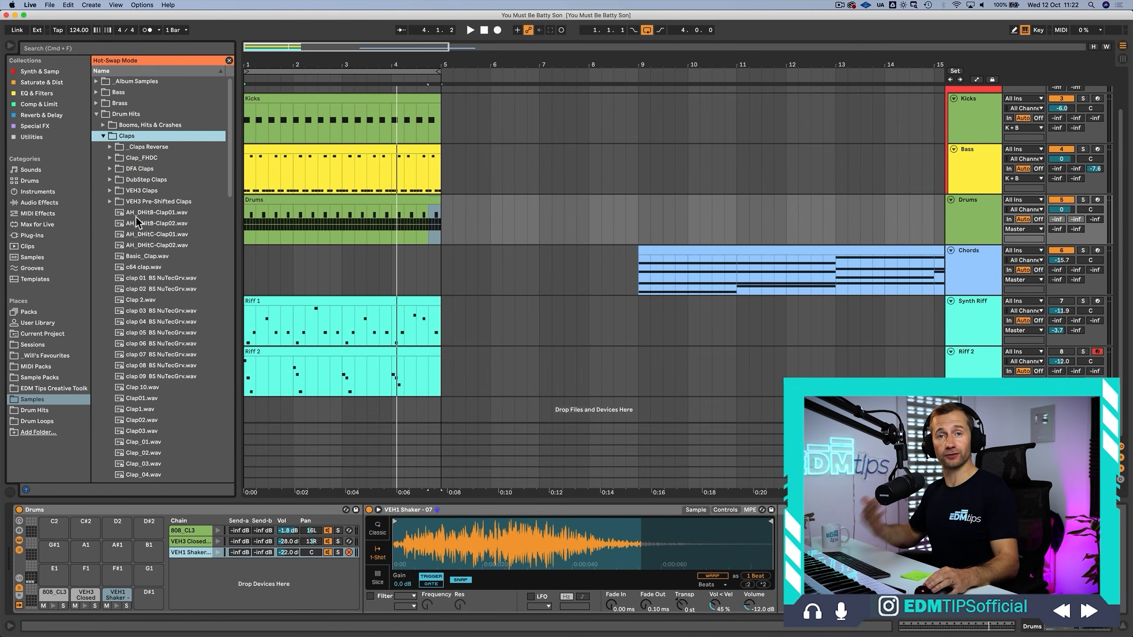
Step: Audition several of the loose clap samples in the Claps folder, including Clap 2.wav
{"action": "key", "text": "Up"}
{"action": "key", "text": "Up"}
{"action": "key", "text": "Up"}
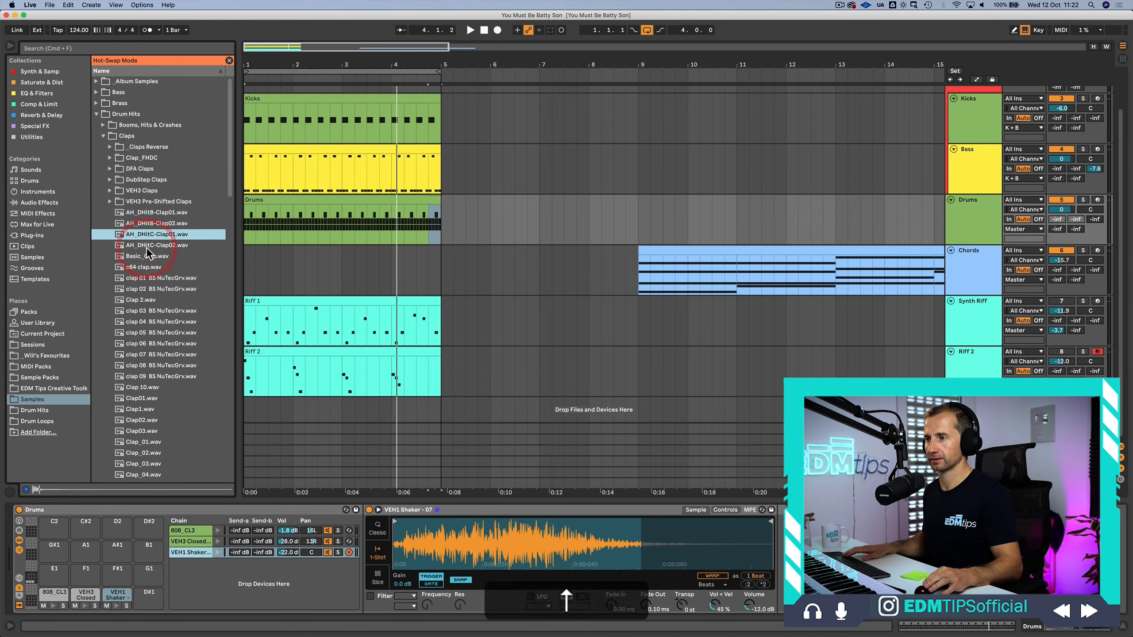
{"action": "left_click", "coordinate": [148, 300]}
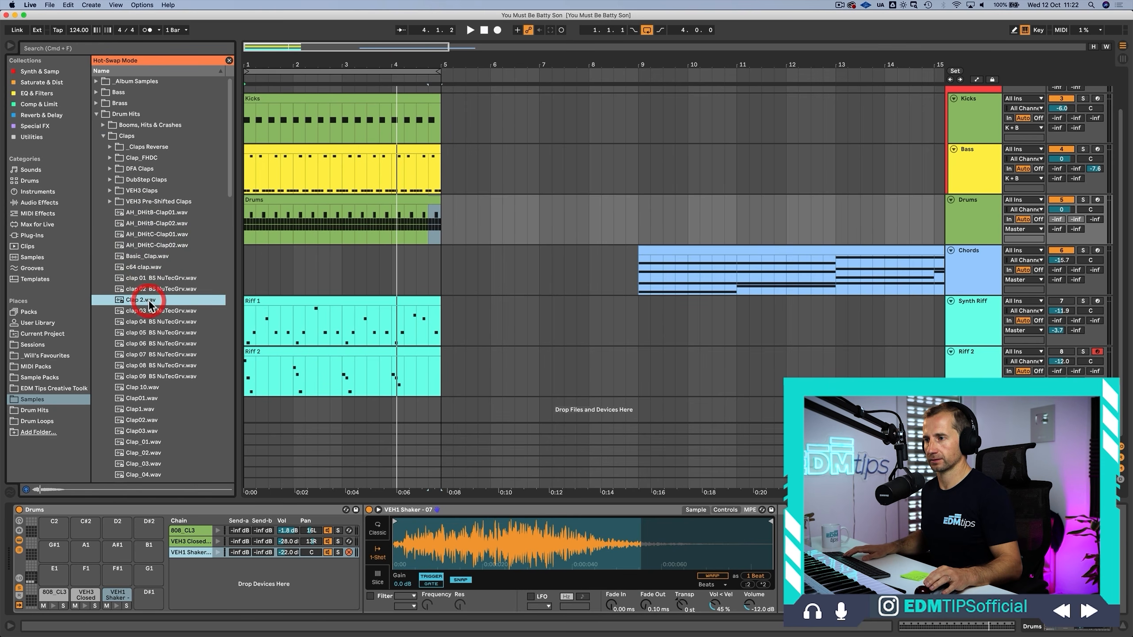
{"action": "key", "text": "Up"}
Step: Audition the samples in the VEH3 Claps folder and add VEH3 Claps 025.wav to the drum rack as a fourth chain
{"action": "left_click", "coordinate": [140, 189]}
{"action": "key", "text": "Down"}
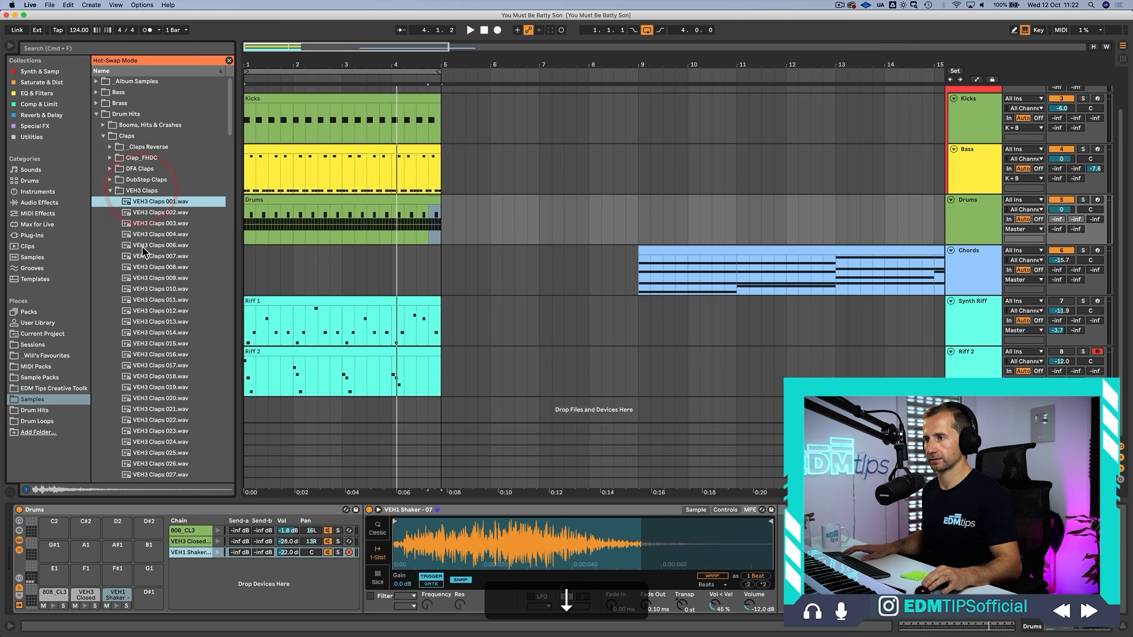
{"action": "key", "text": "Down"}
{"action": "key", "text": "Down"}
{"action": "key", "text": "Down"}
{"action": "key", "text": "Down"}
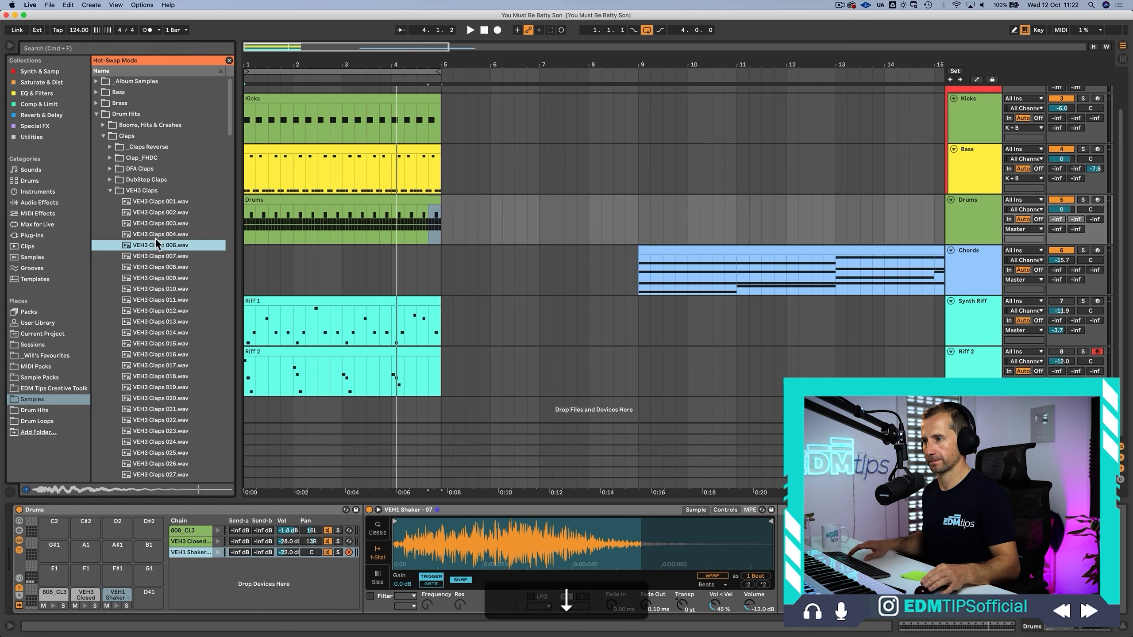
{"action": "key", "text": "Down"}
{"action": "key", "text": "Down"}
{"action": "key", "text": "Down"}
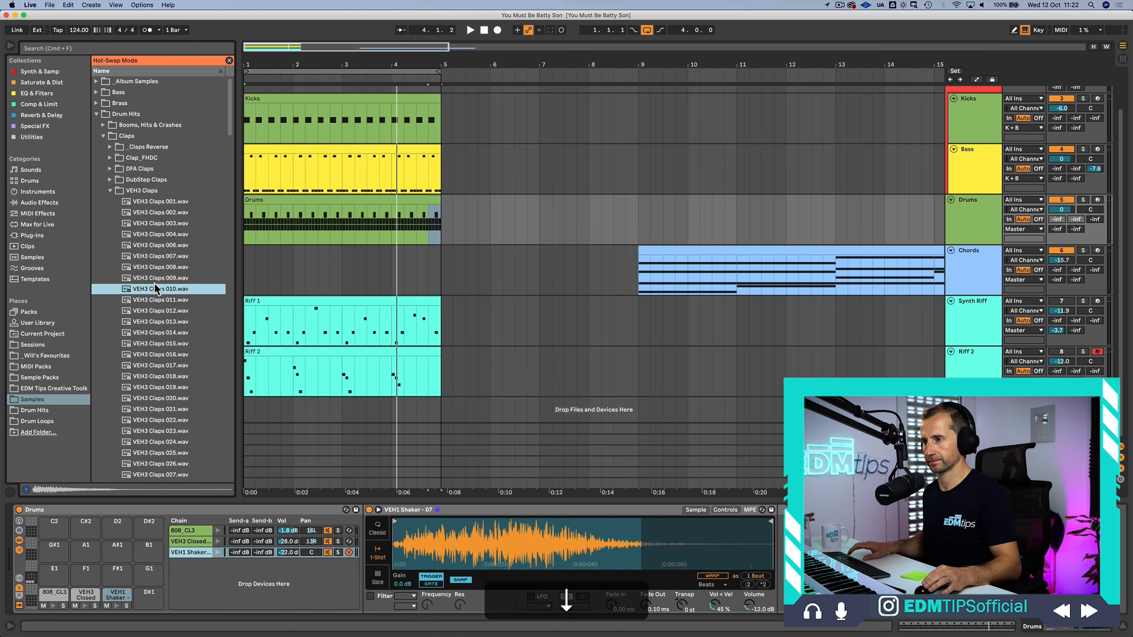
{"action": "key", "text": "Down"}
{"action": "key", "text": "Down"}
{"action": "key", "text": "Down"}
{"action": "key", "text": "Down"}
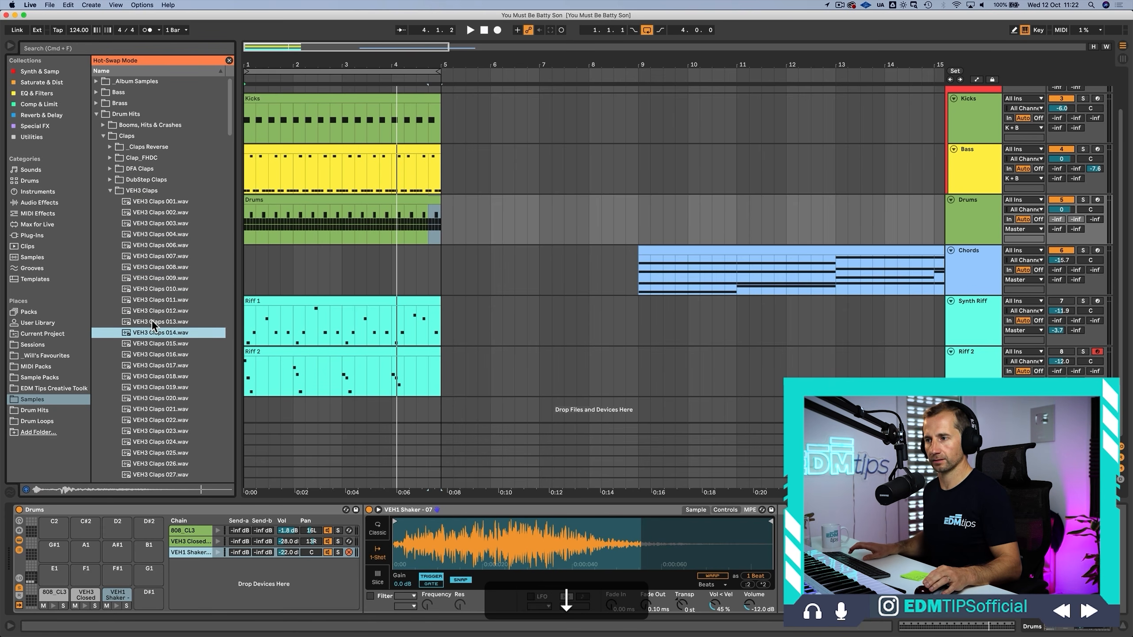
{"action": "key", "text": "Down"}
{"action": "key", "text": "Down"}
{"action": "key", "text": "Down"}
{"action": "key", "text": "Down"}
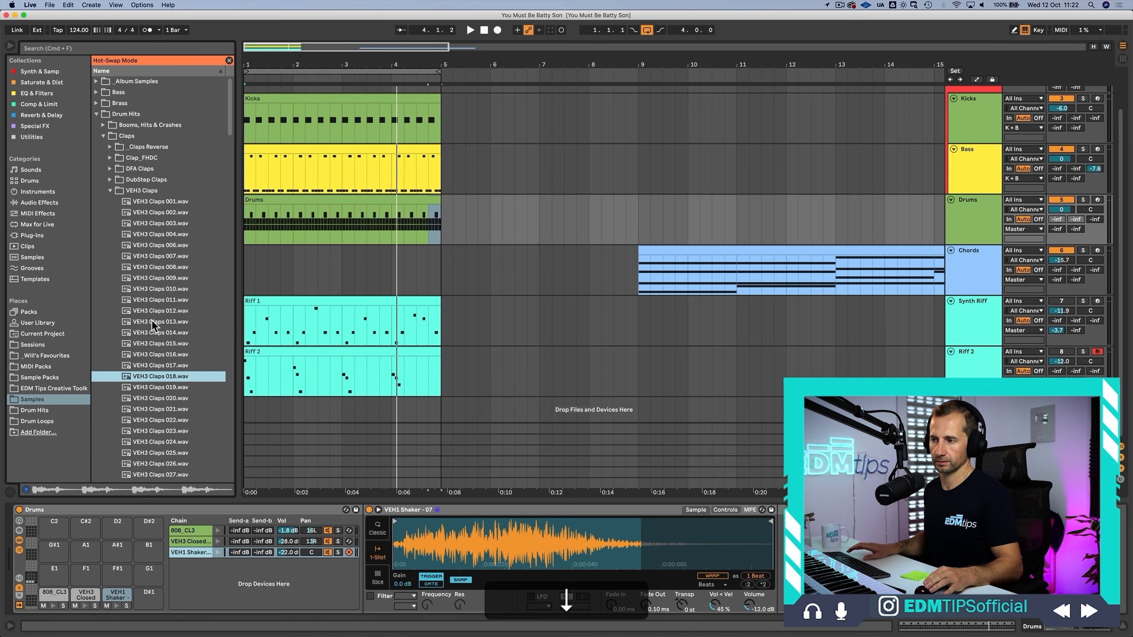
{"action": "key", "text": "Down"}
{"action": "key", "text": "Down"}
{"action": "key", "text": "Down"}
{"action": "key", "text": "Down"}
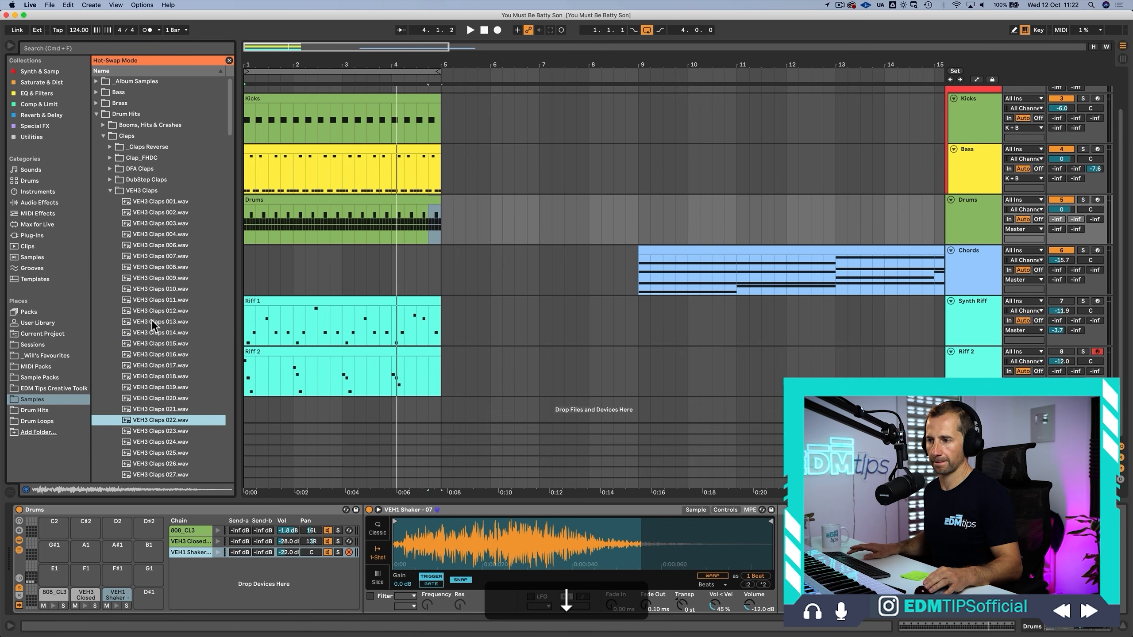
{"action": "key", "text": "Down"}
{"action": "key", "text": "Up"}
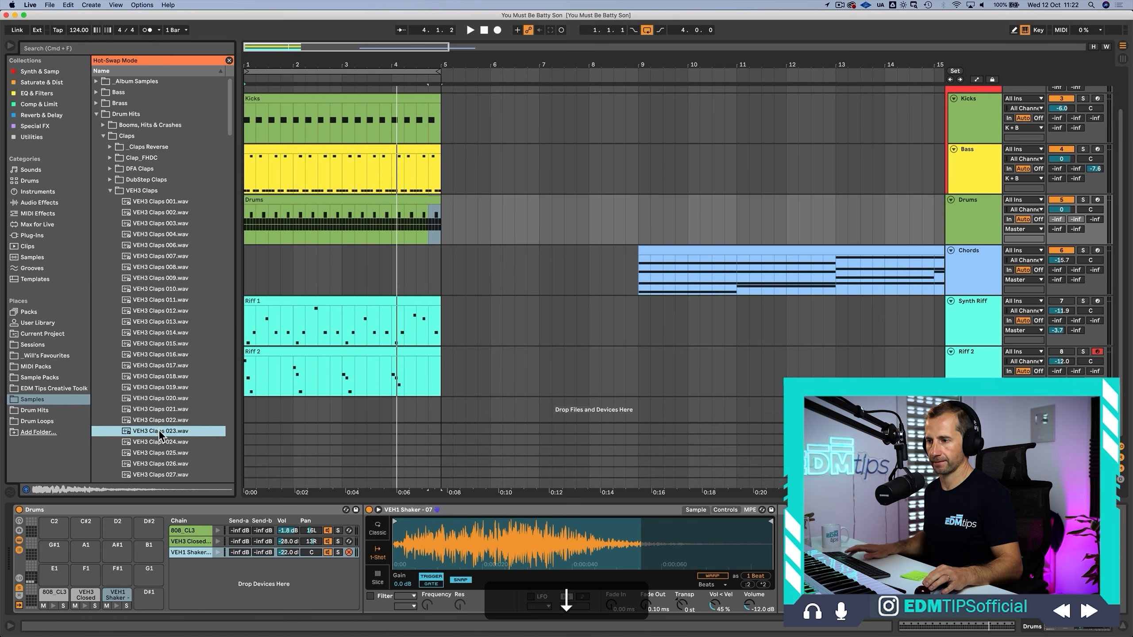
{"action": "key", "text": "Down"}
{"action": "key", "text": "Down"}
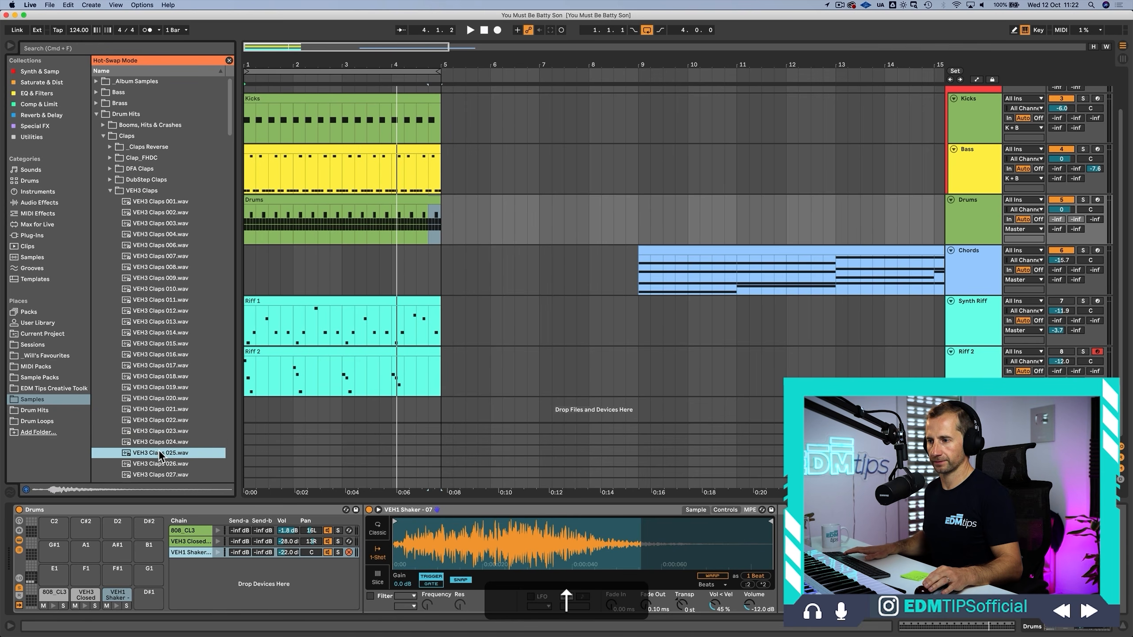
{"action": "left_click_drag", "start_coordinate": [158, 452], "coordinate": [191, 589]}
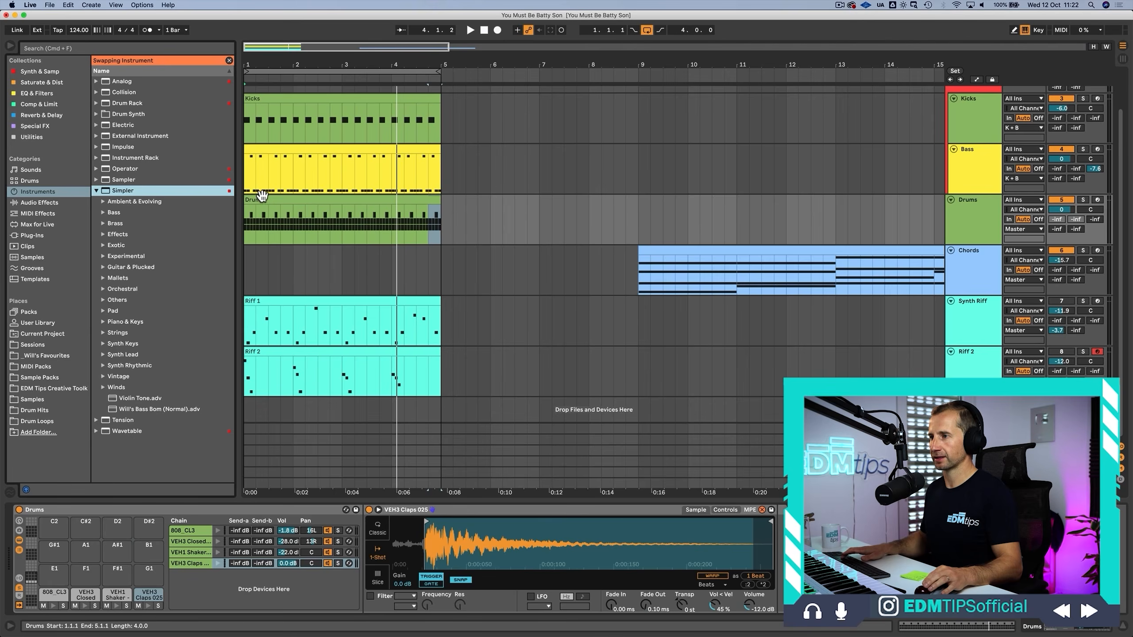
Step: Add an eighth-note VEH3 Claps 025 hit on beat two of the Drums clip and repeat it every two beats across four bars
{"action": "double_click", "coordinate": [262, 196]}
{"action": "key", "text": "space"}
{"action": "double_click", "coordinate": [357, 299]}
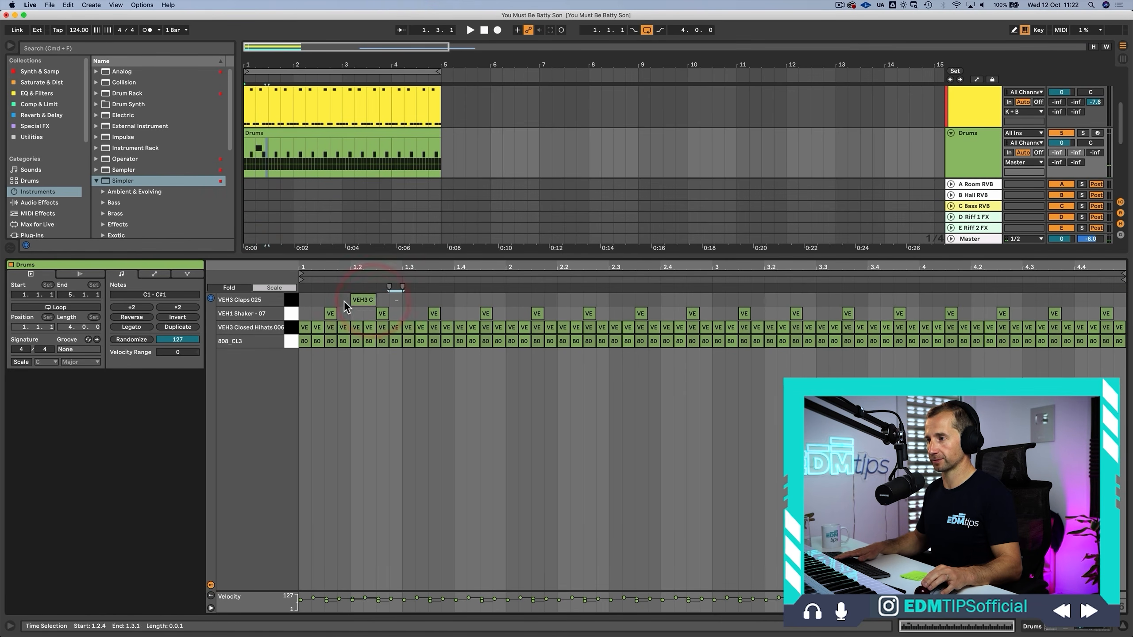
{"action": "left_click_drag", "start_coordinate": [344, 302], "coordinate": [300, 298]}
{"action": "key", "text": "super+d"}
{"action": "key", "text": "super+d"}
{"action": "key", "text": "super+d"}
{"action": "key", "text": "super+d"}
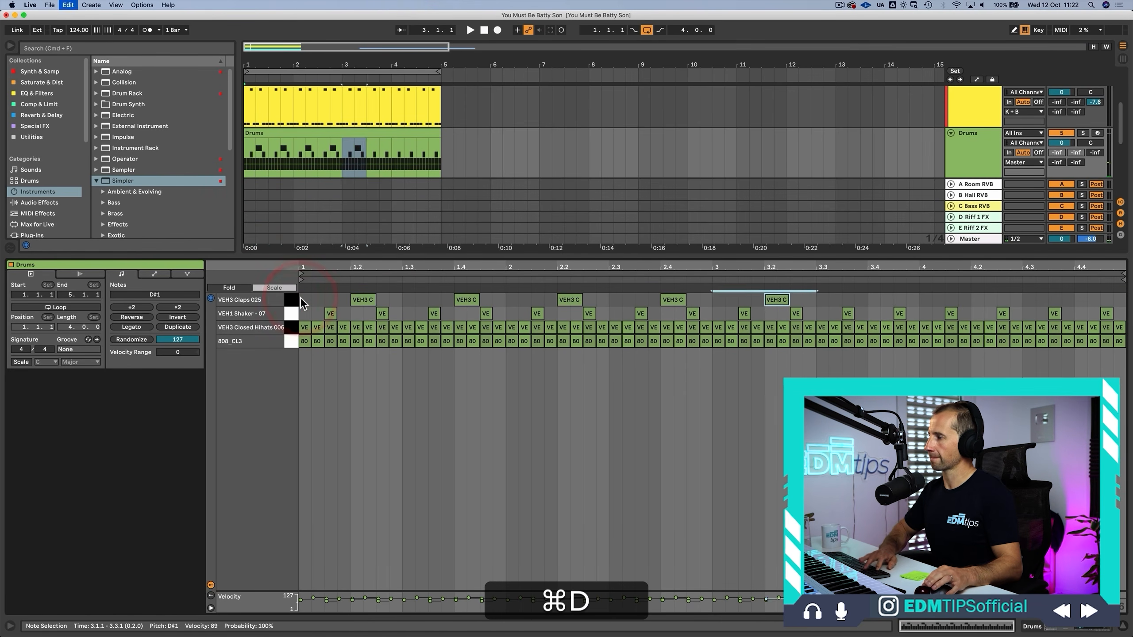
{"action": "key", "text": "super+d"}
Step: Bring the clap chain's volume up from silence to -19.6 dB during playback and trim the clap sample's start slightly later
{"action": "key", "text": "shift+Tab"}
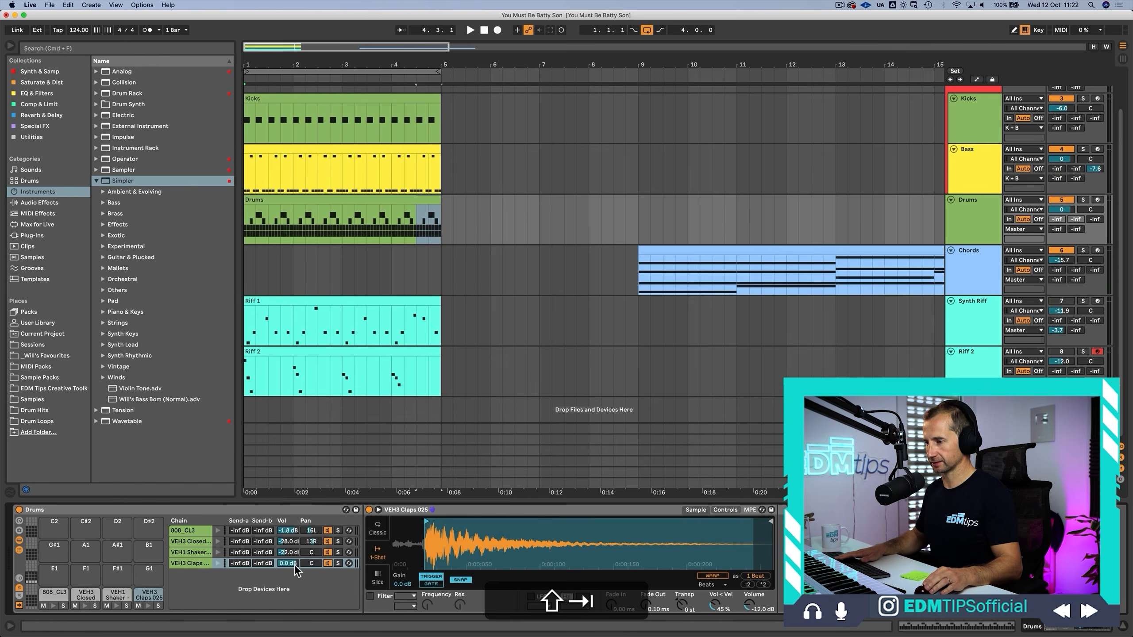
{"action": "left_click_drag", "start_coordinate": [295, 566], "coordinate": [295, 600]}
{"action": "left_click_drag", "start_coordinate": [236, 540], "coordinate": [235, 529]}
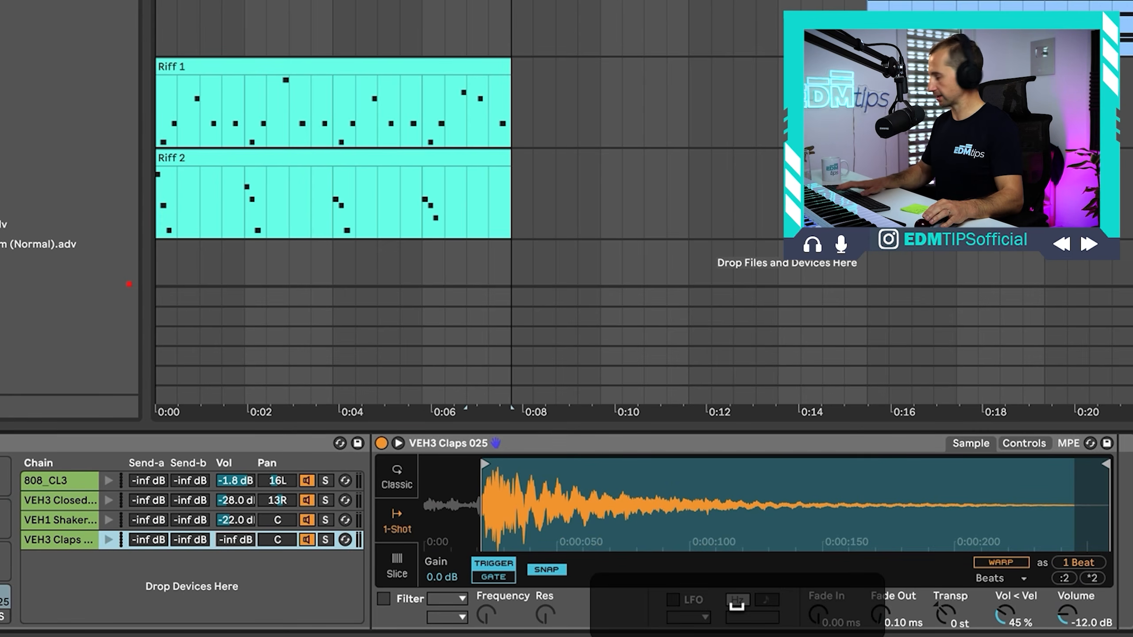
{"action": "key", "text": "space"}
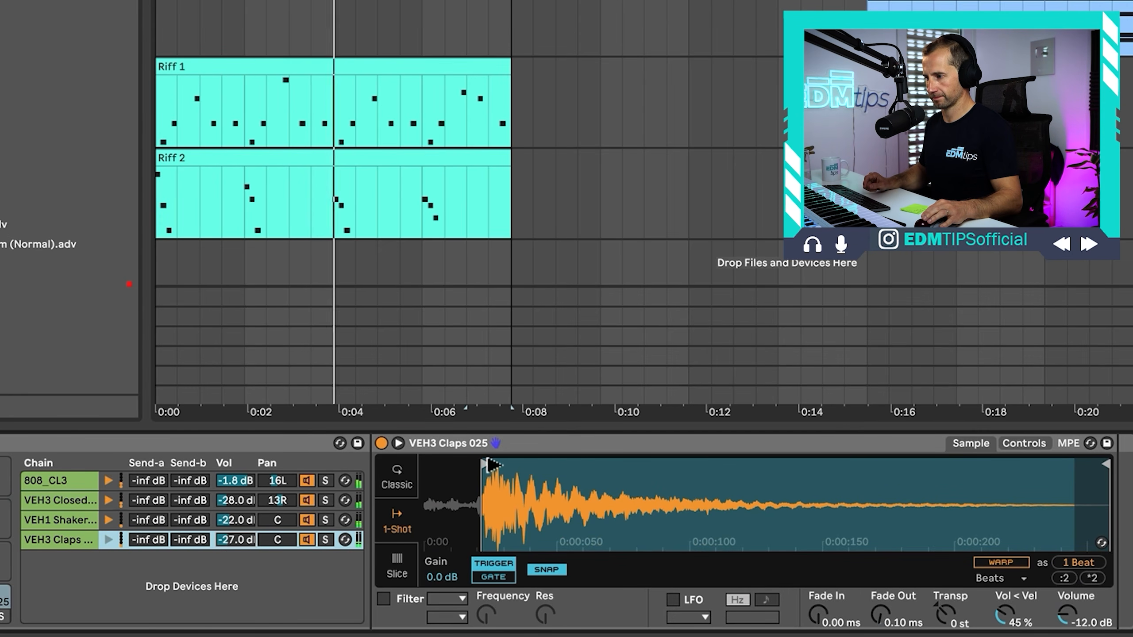
{"action": "left_click_drag", "start_coordinate": [493, 466], "coordinate": [489, 465]}
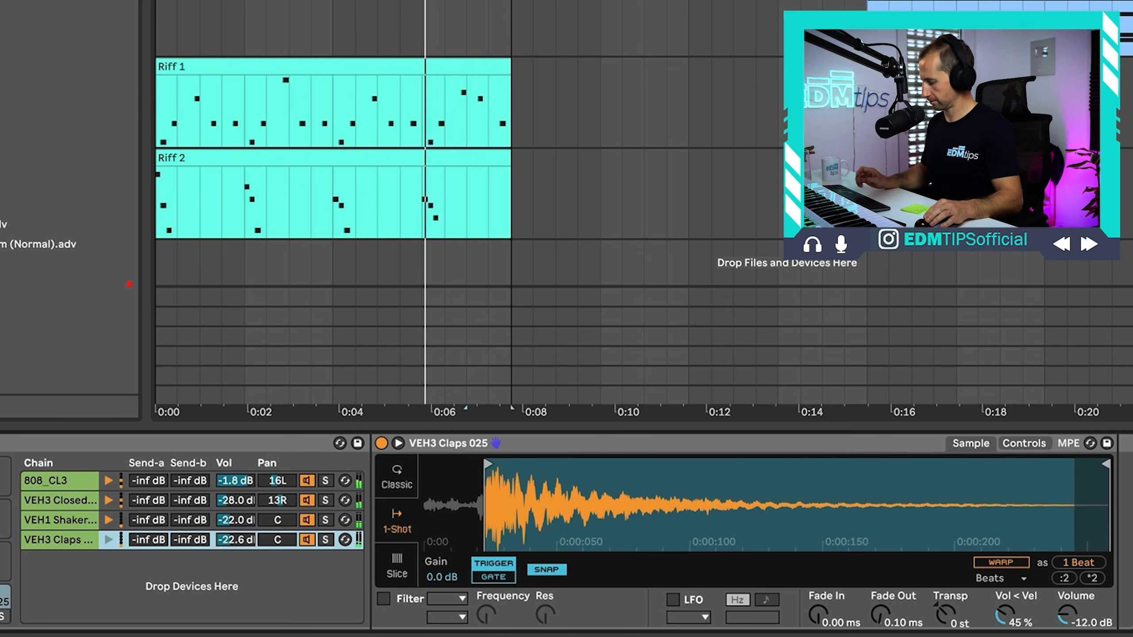
{"action": "left_click_drag", "start_coordinate": [245, 538], "coordinate": [246, 523]}
{"action": "key", "text": "super+m"}
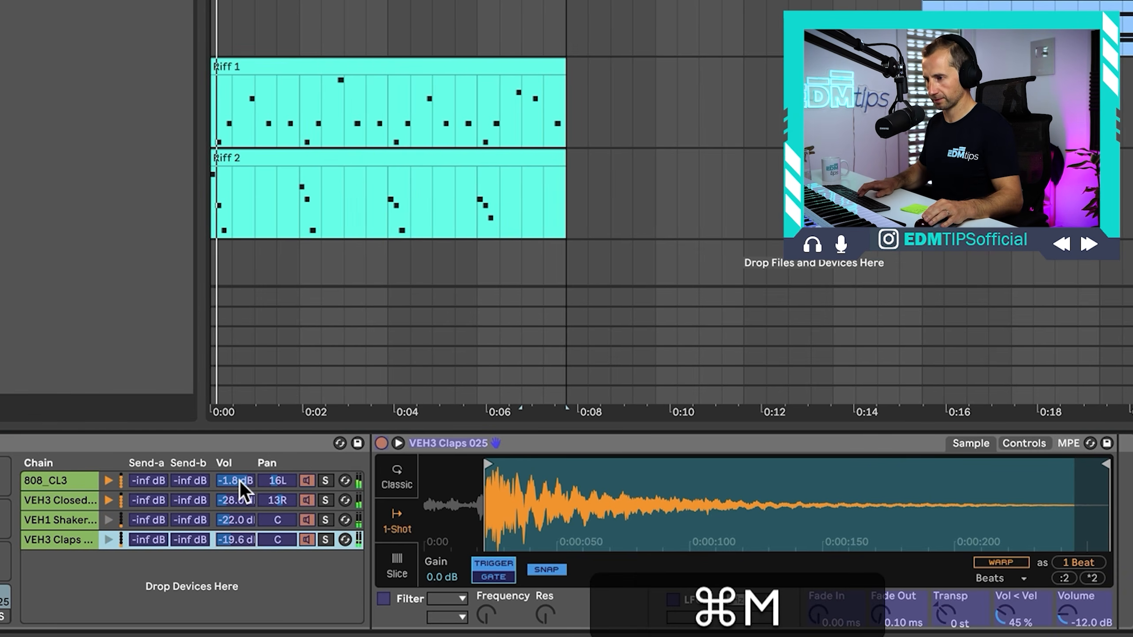
{"action": "key", "text": "super+m"}
{"action": "key", "text": "alt+super+m"}
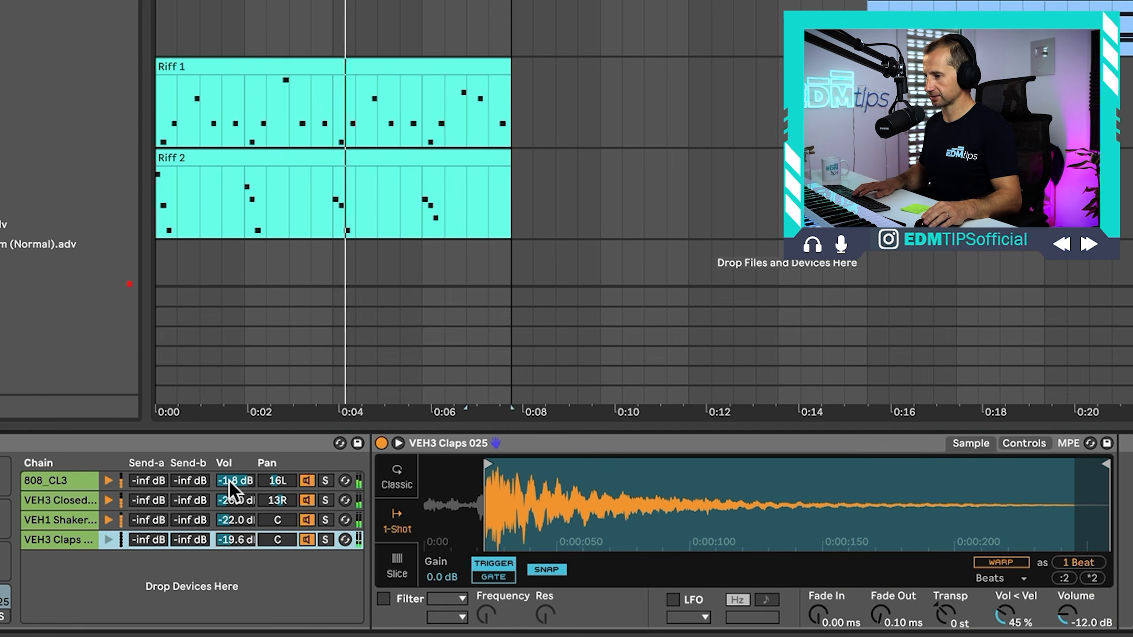
Step: Set the 808_CL3 chain's volume to -3.0 dB
{"action": "left_click_drag", "start_coordinate": [229, 481], "coordinate": [229, 486]}
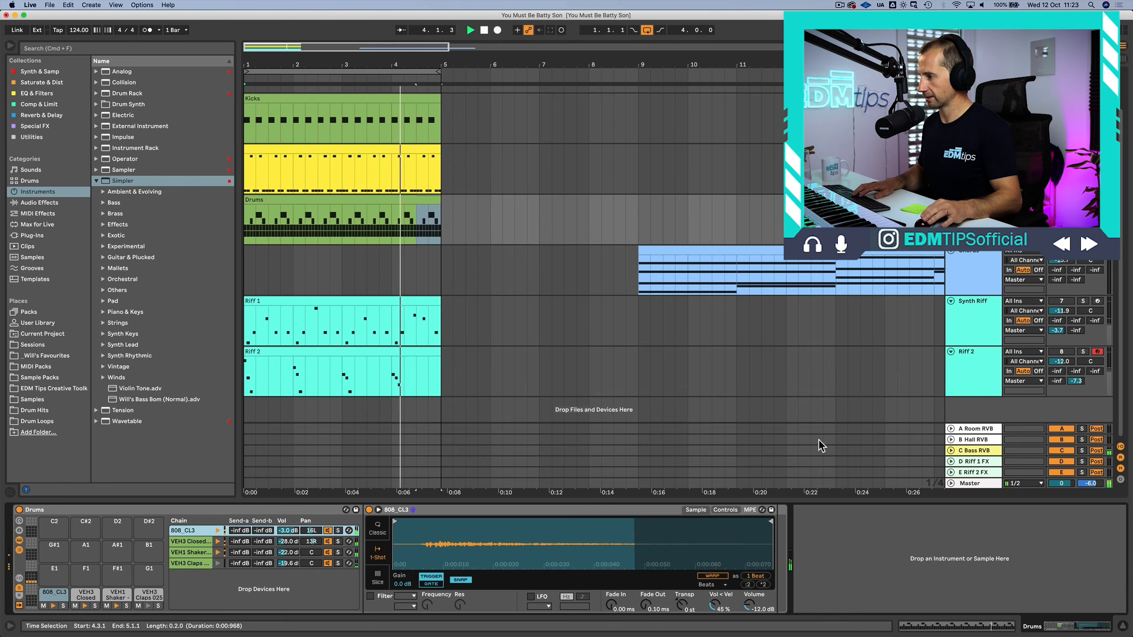
Step: Compare the mix in stereo and mono by switching Mono off and back on in the Master track's Utility
{"action": "left_click", "coordinate": [978, 482]}
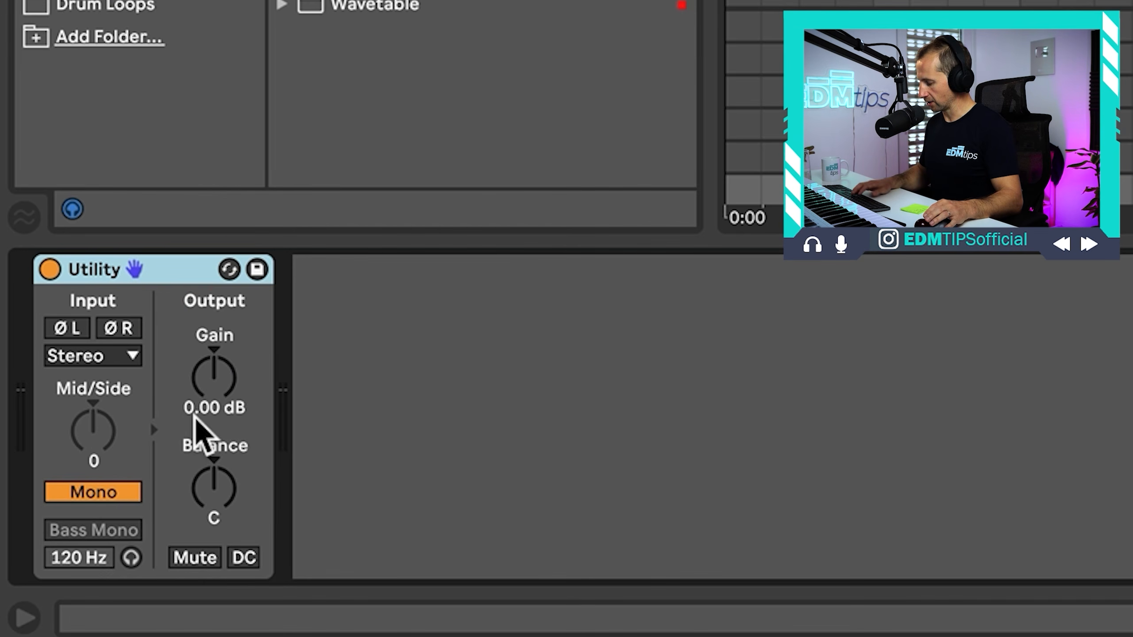
{"action": "left_click", "coordinate": [88, 495]}
{"action": "left_click", "coordinate": [83, 493]}
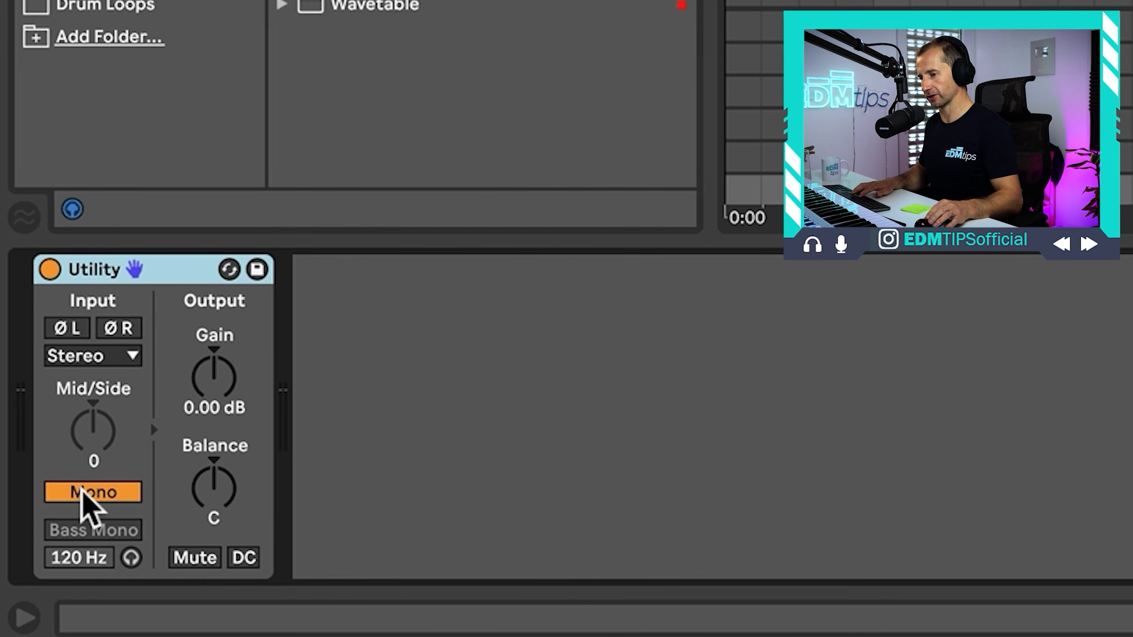
Step: Check the mix once more by toggling Mono in the Master track's Utility during playback
{"action": "left_click", "coordinate": [83, 493]}
{"action": "key", "text": "alt"}
{"action": "left_click", "coordinate": [29, 583]}
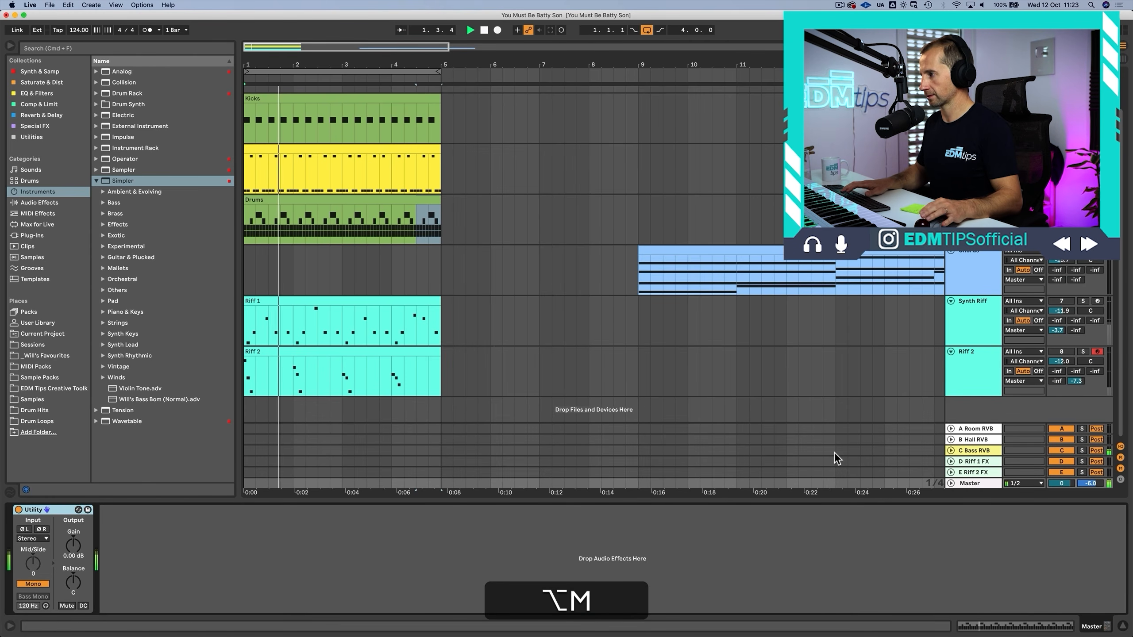
Step: Set the 808_CL3 chain's volume to -6.5 dB in the Drums track's drum rack
{"action": "left_click", "coordinate": [973, 200]}
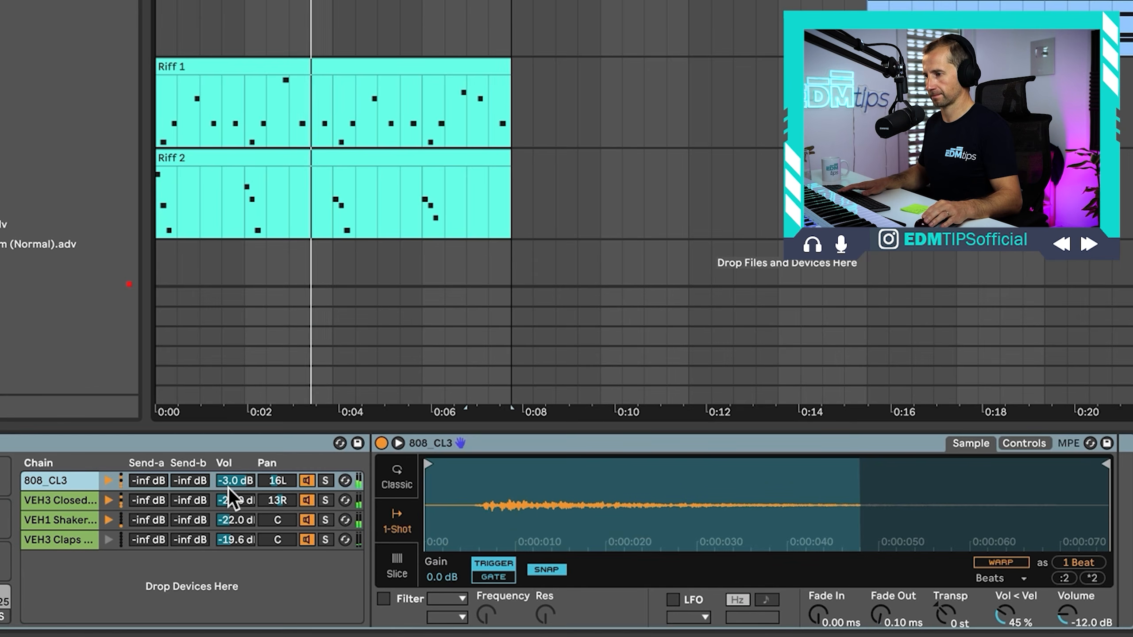
{"action": "left_click_drag", "start_coordinate": [283, 534], "coordinate": [283, 567]}
{"action": "left_click_drag", "start_coordinate": [235, 481], "coordinate": [235, 469]}
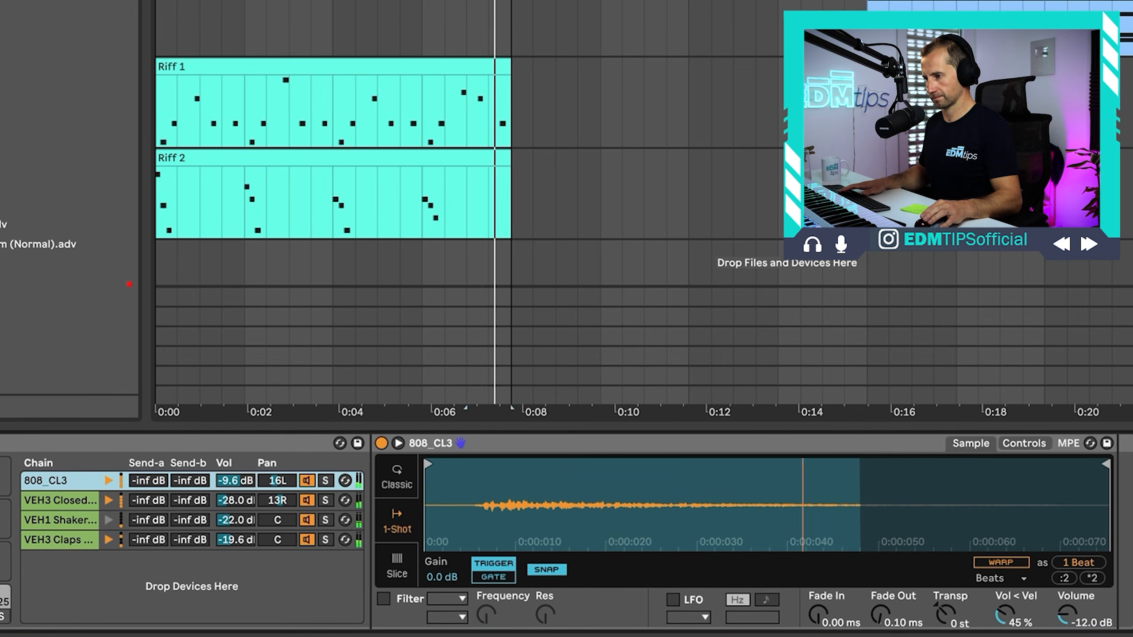
{"action": "left_click_drag", "start_coordinate": [235, 480], "coordinate": [235, 486]}
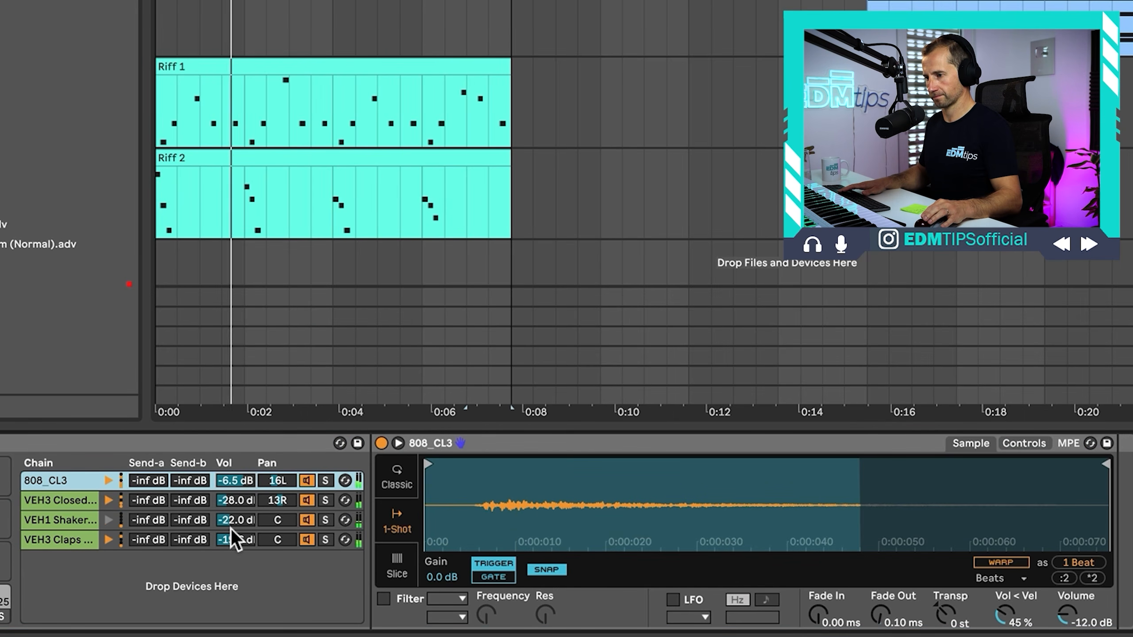
Step: Raise the VEH1 Shaker chain's volume to -19.6 dB and the VEH3 Claps 025 chain's volume to -13.0 dB, and stop playback
{"action": "left_click", "coordinate": [230, 536]}
{"action": "left_click", "coordinate": [227, 519], "text": "shift"}
{"action": "left_click_drag", "start_coordinate": [233, 542], "coordinate": [234, 535]}
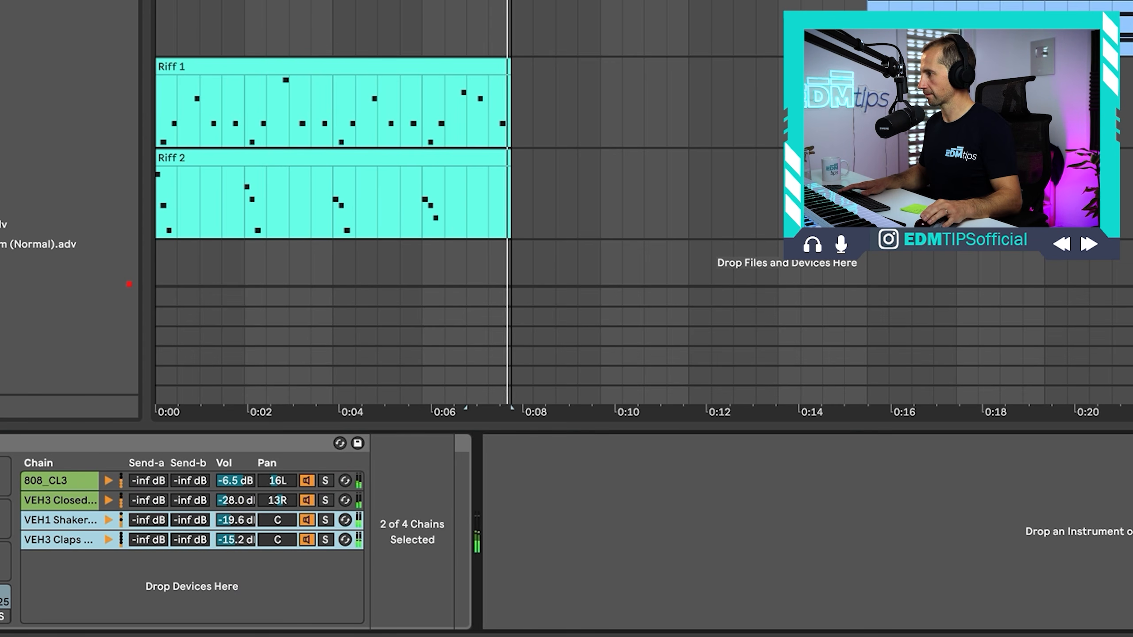
{"action": "left_click", "coordinate": [270, 569]}
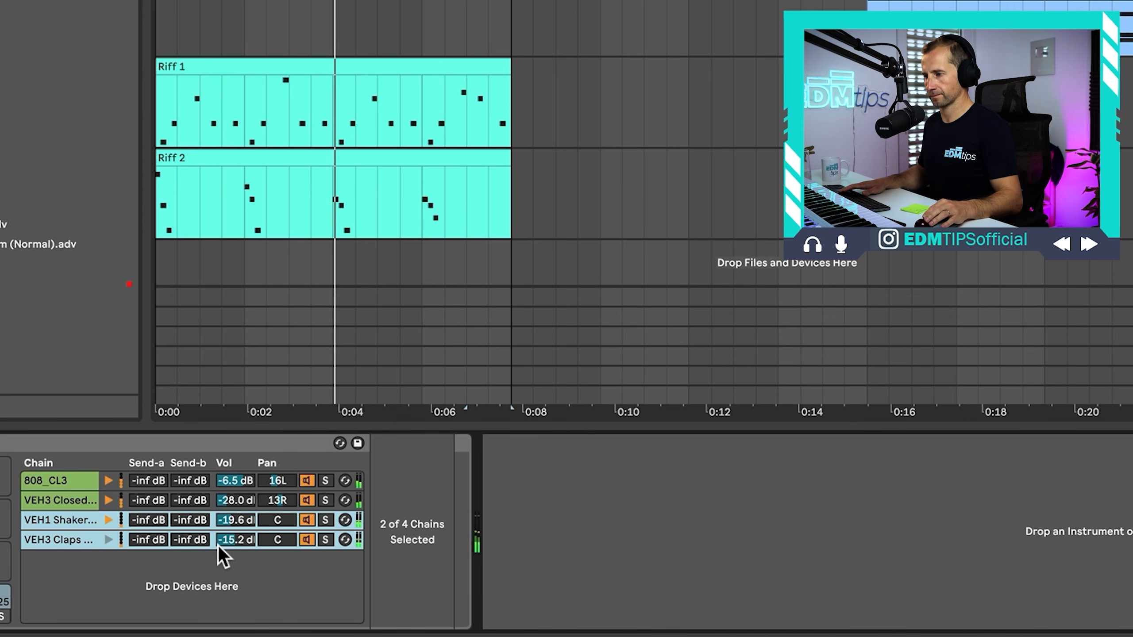
{"action": "left_click_drag", "start_coordinate": [227, 542], "coordinate": [227, 531]}
{"action": "left_click", "coordinate": [224, 568]}
{"action": "key", "text": "space"}
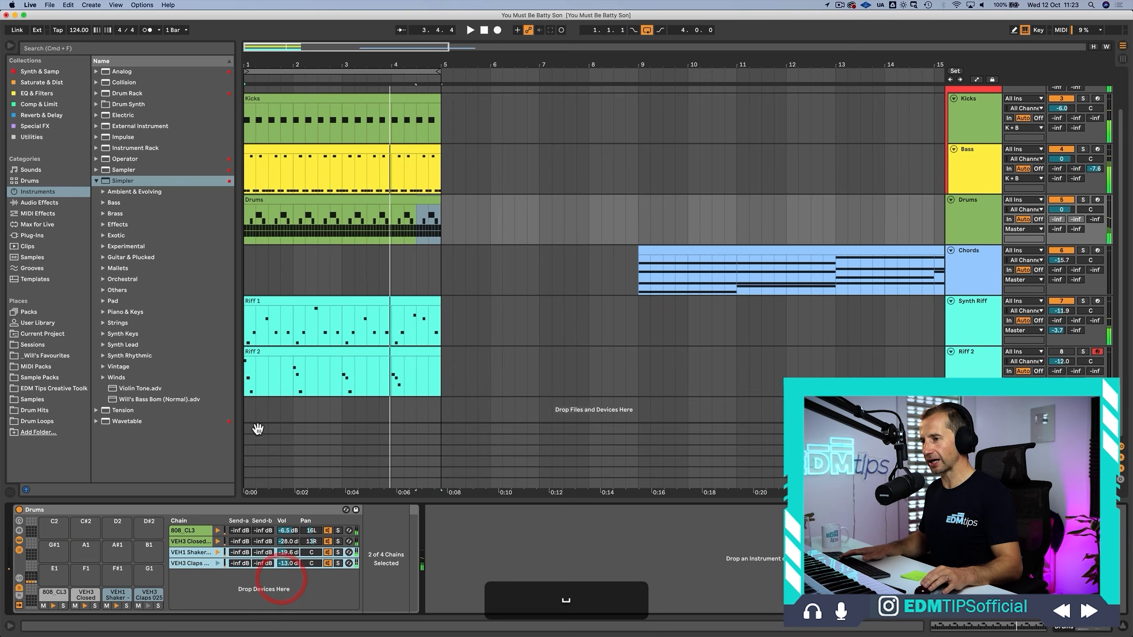
Step: Open the VEH3 Claps sample folder within Claps in the Drum Hits place
{"action": "left_click", "coordinate": [134, 174]}
{"action": "left_click", "coordinate": [42, 404]}
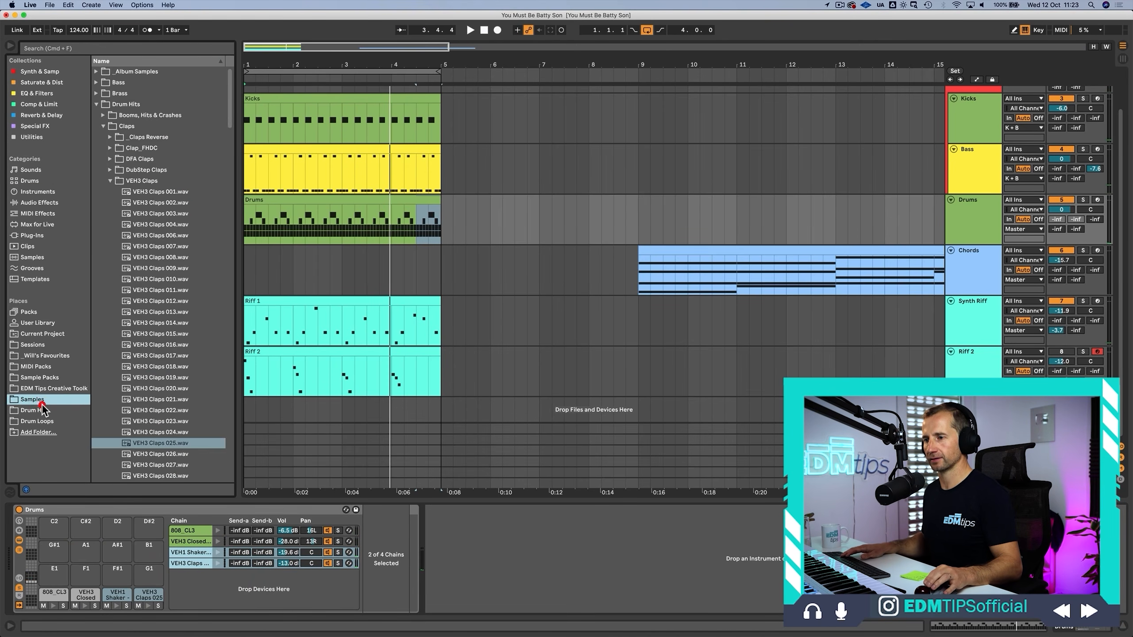
{"action": "left_click", "coordinate": [44, 420]}
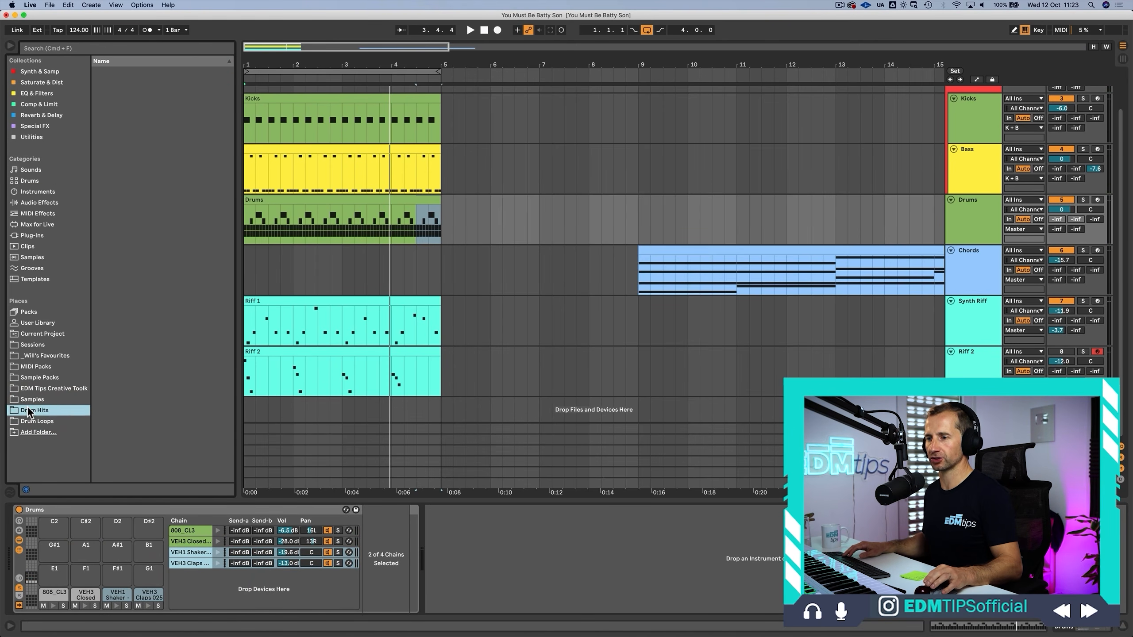
{"action": "left_click", "coordinate": [144, 293]}
{"action": "left_click", "coordinate": [140, 177]}
{"action": "key", "text": "Left"}
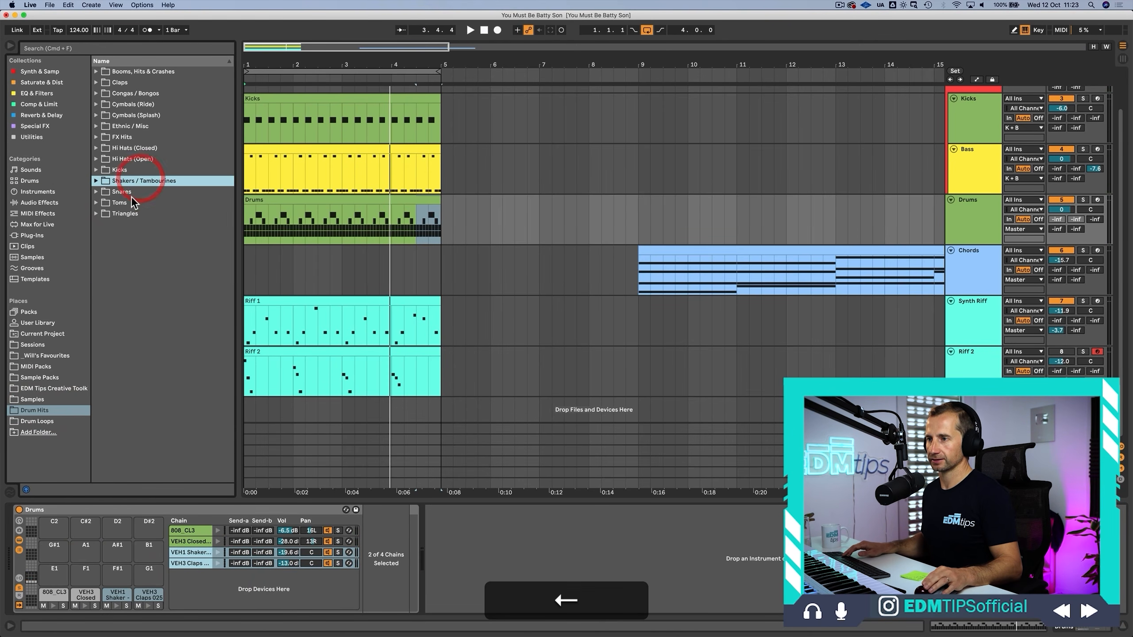
{"action": "left_click", "coordinate": [120, 193]}
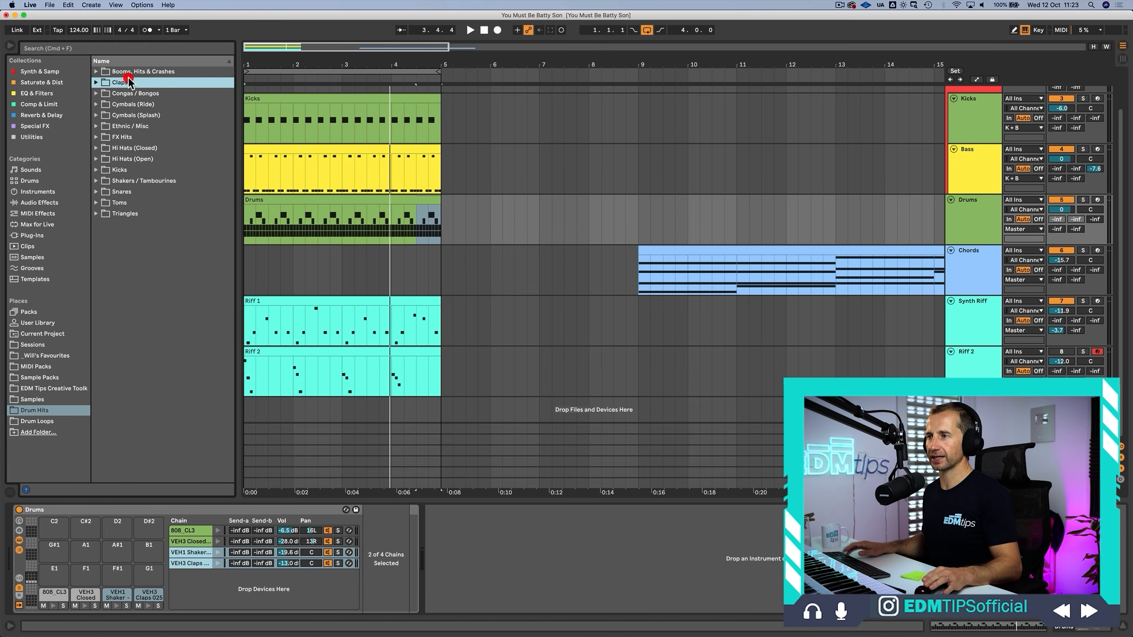
{"action": "key", "text": "Right"}
{"action": "left_click", "coordinate": [131, 138]}
{"action": "key", "text": "Right"}
Step: Audition several VEH3 clap samples and add VEH3 Claps 039.wav to the Drums rack as a new chain
{"action": "left_click", "coordinate": [152, 382]}
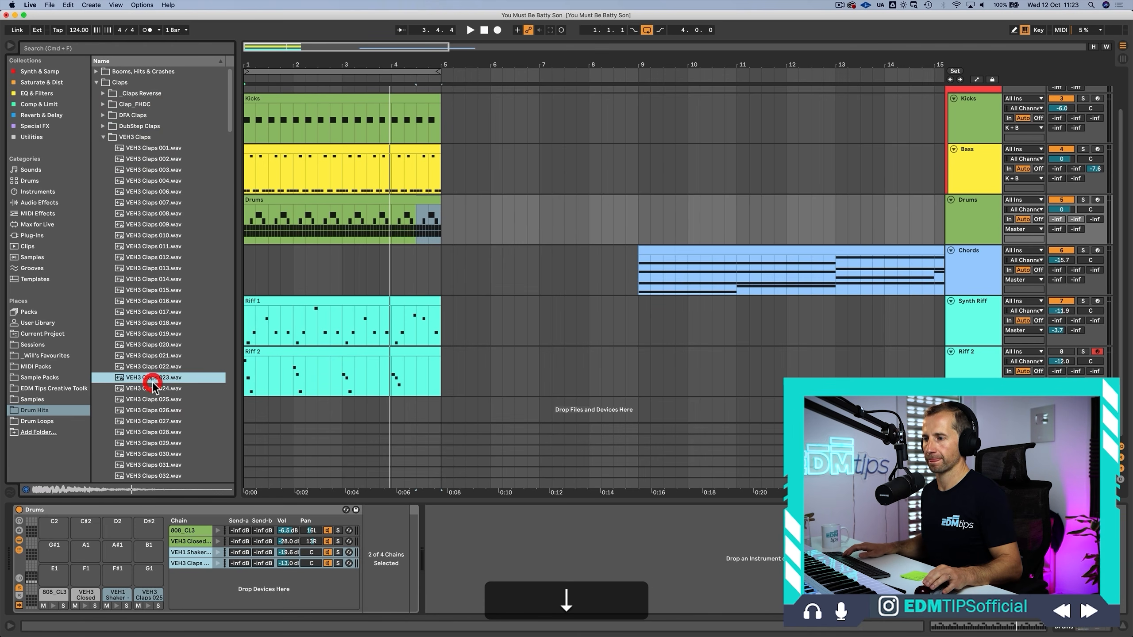
{"action": "key", "text": "Up"}
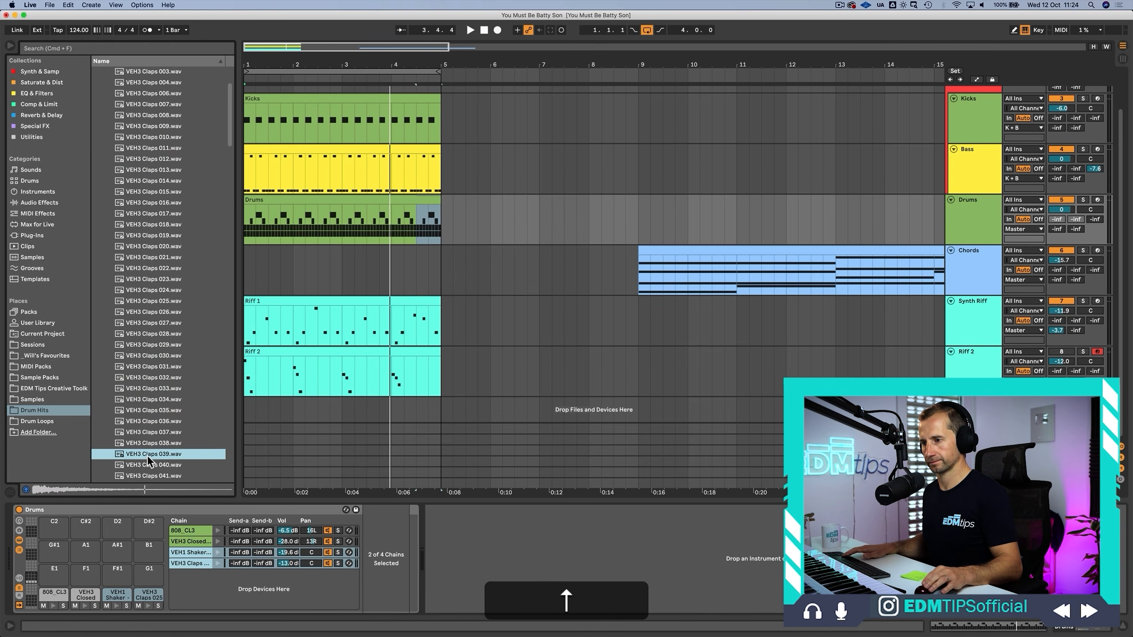
{"action": "key", "text": "Down"}
{"action": "key", "text": "Down"}
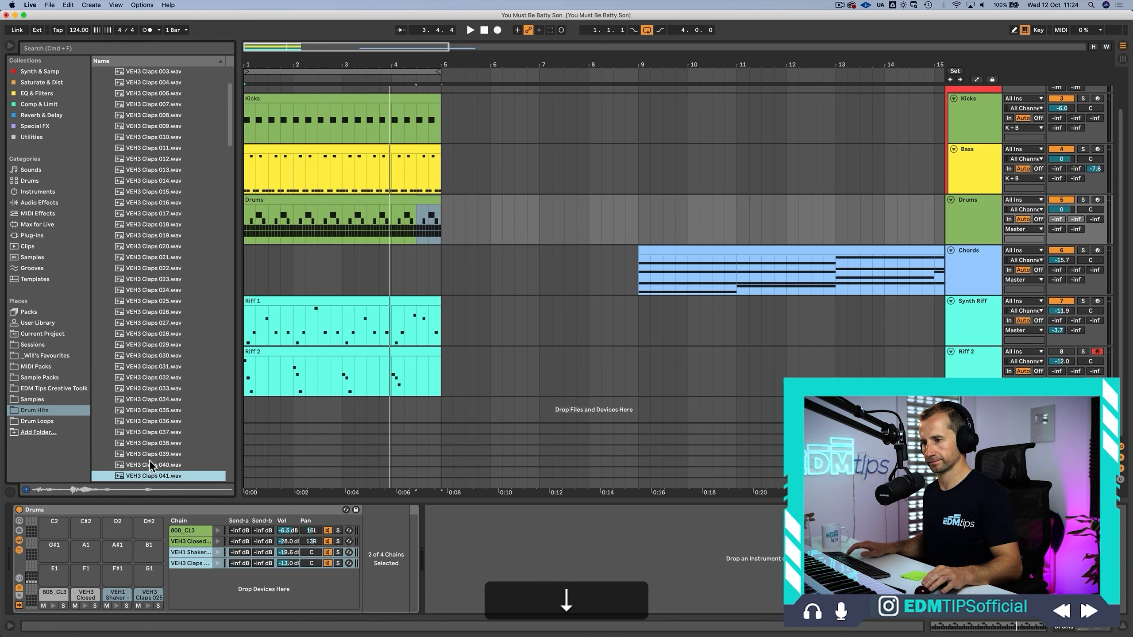
{"action": "key", "text": "Up"}
{"action": "key", "text": "Up"}
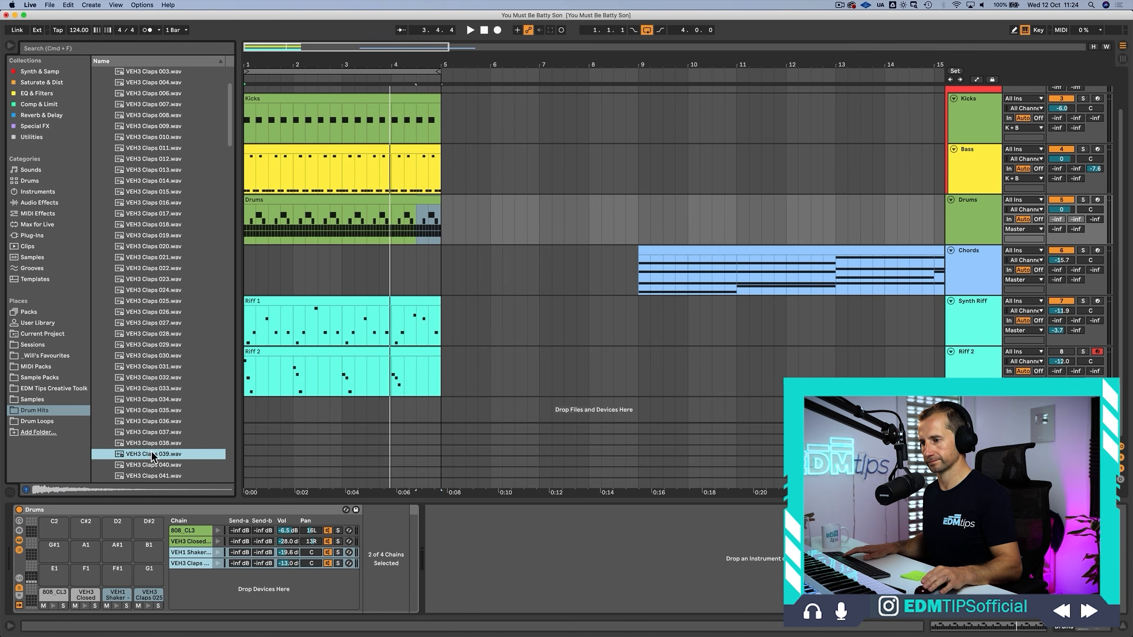
{"action": "left_click_drag", "start_coordinate": [150, 454], "coordinate": [191, 589]}
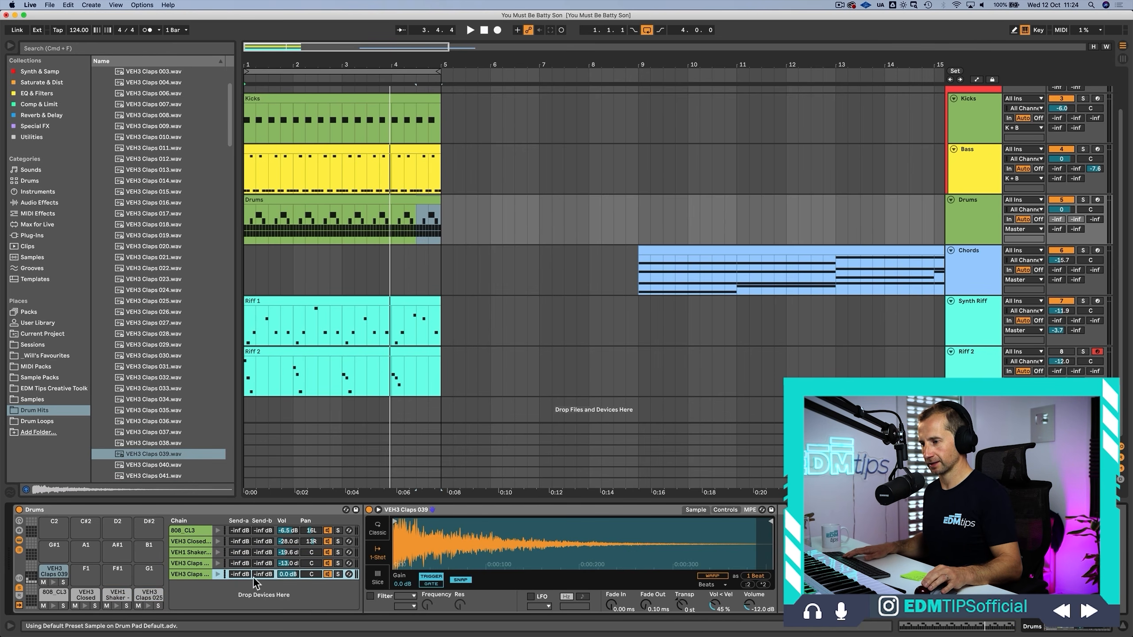
Step: Duplicate all VEH3 Claps 025 hits in the Drums clip onto the VEH3 Claps 039 row and return to the rack's devices
{"action": "double_click", "coordinate": [286, 197]}
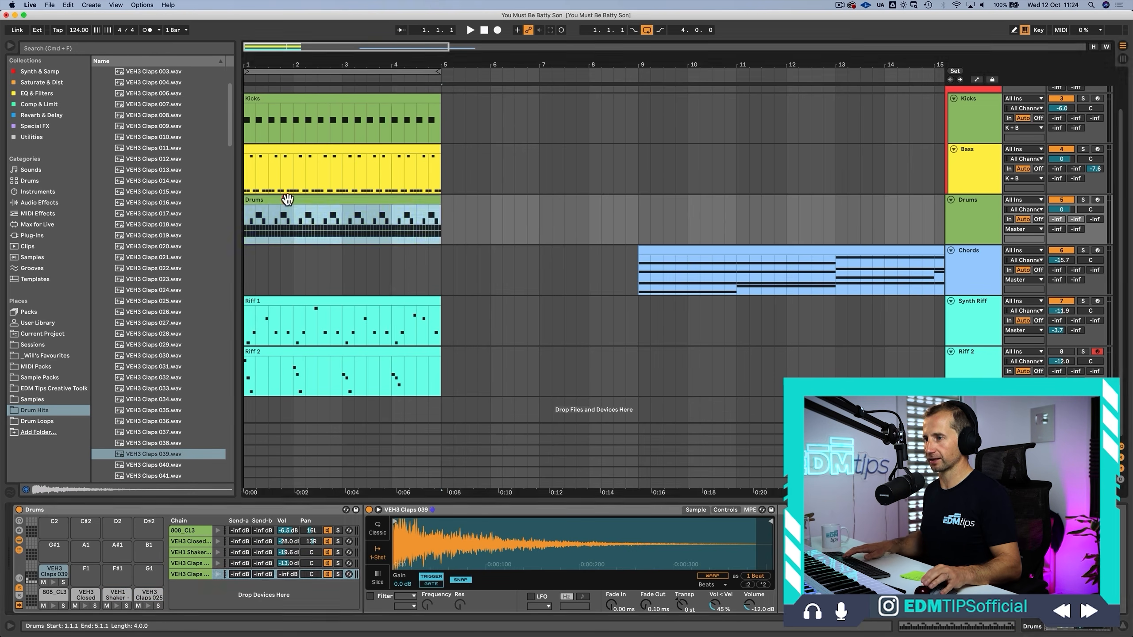
{"action": "left_click", "coordinate": [291, 313]}
{"action": "left_click_drag", "start_coordinate": [361, 317], "coordinate": [364, 301]}
{"action": "key", "text": "shift+Tab"}
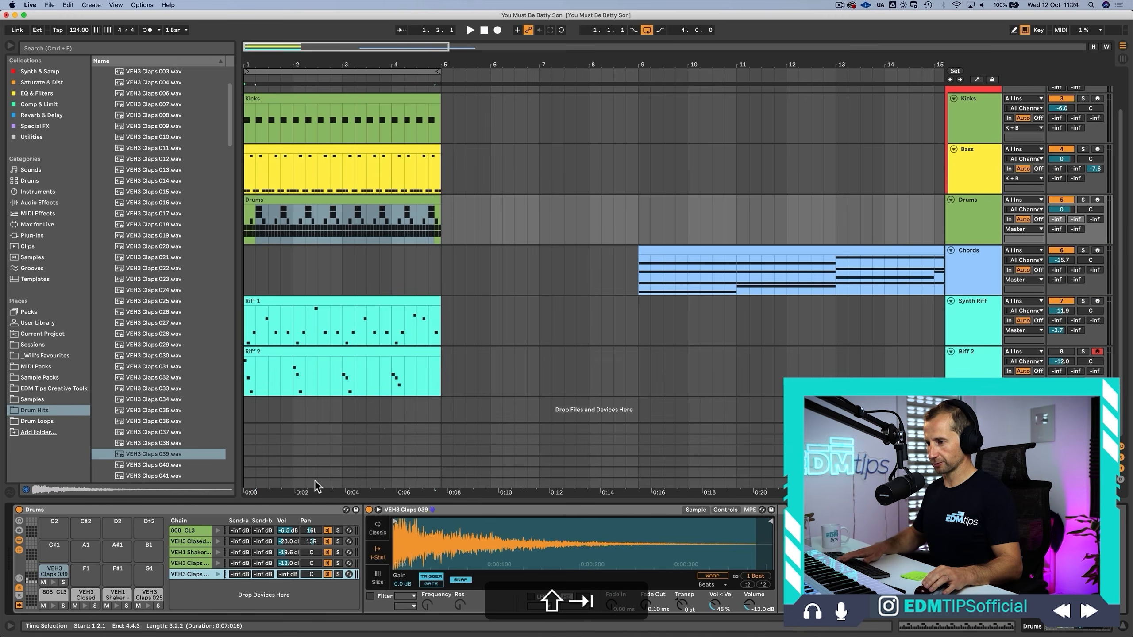
Step: Bring the VEH3 Claps 039 chain's volume up from silence to -19.6 dB during playback
{"action": "left_click", "coordinate": [267, 582]}
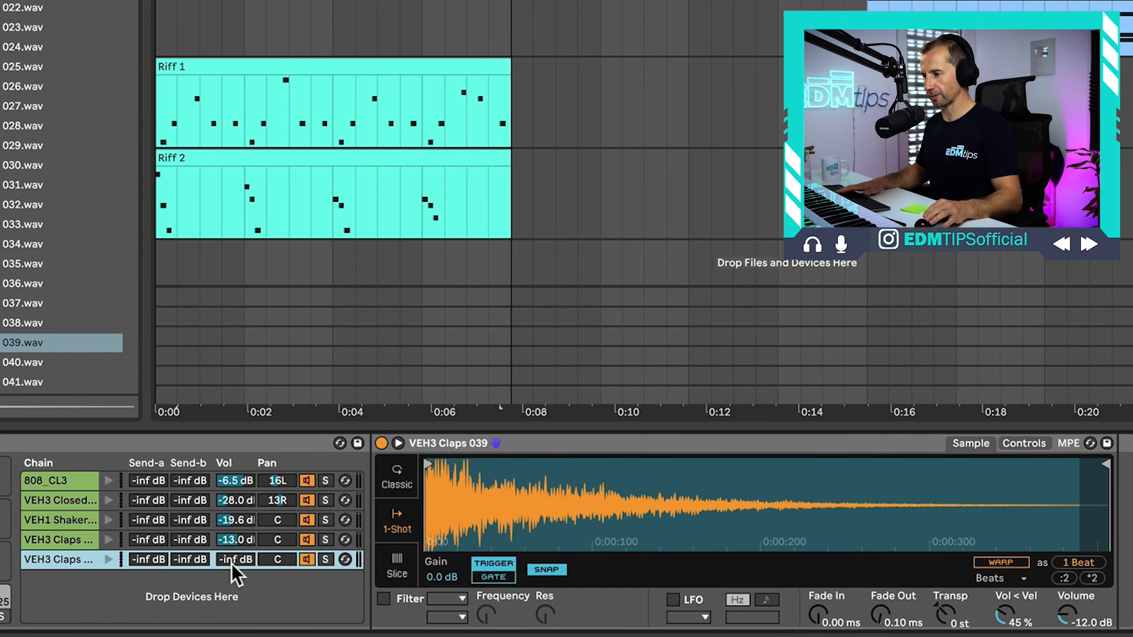
{"action": "key", "text": "space"}
{"action": "left_click_drag", "start_coordinate": [232, 563], "coordinate": [232, 534]}
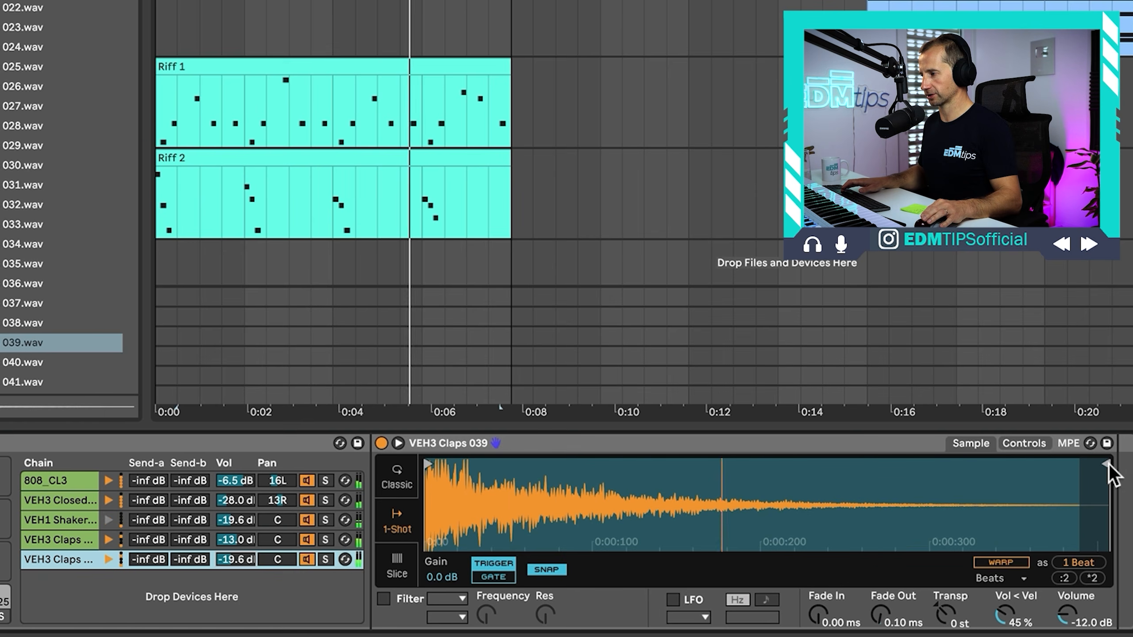
Step: Trim the end of the VEH3 Claps 039 sample to just under 200 ms and set its Fade Out to 34.3 ms
{"action": "mouse_move", "coordinate": [1108, 463]}
{"action": "left_mouse_down"}
{"action": "mouse_move", "coordinate": [655, 476]}
{"action": "mouse_move", "coordinate": [714, 473]}
{"action": "left_mouse_up"}
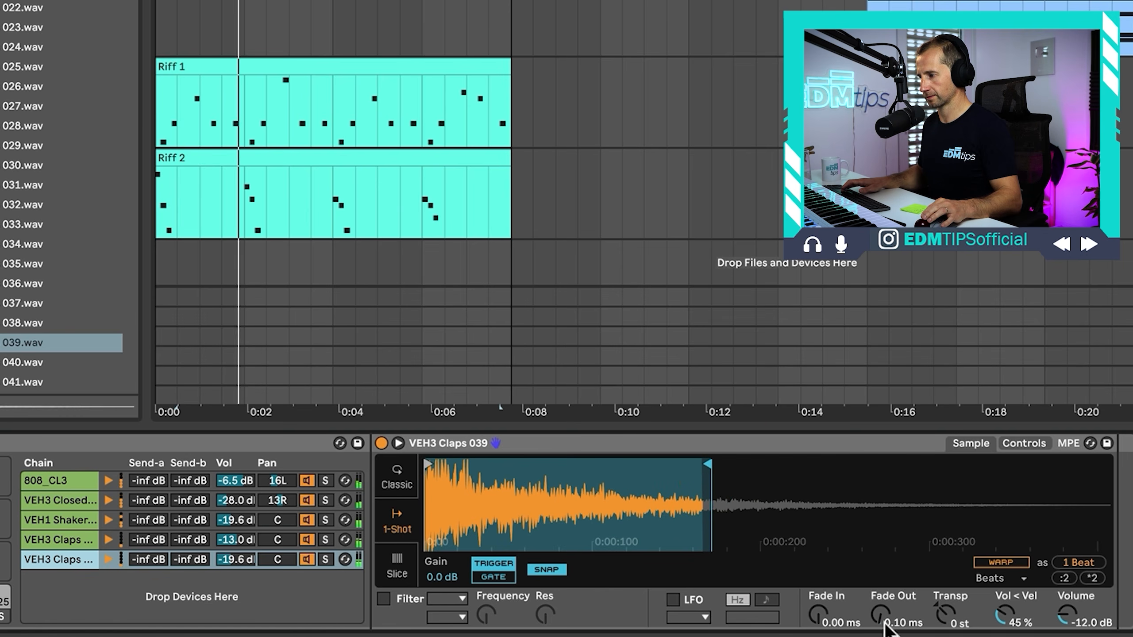
{"action": "left_click_drag", "start_coordinate": [885, 627], "coordinate": [884, 594]}
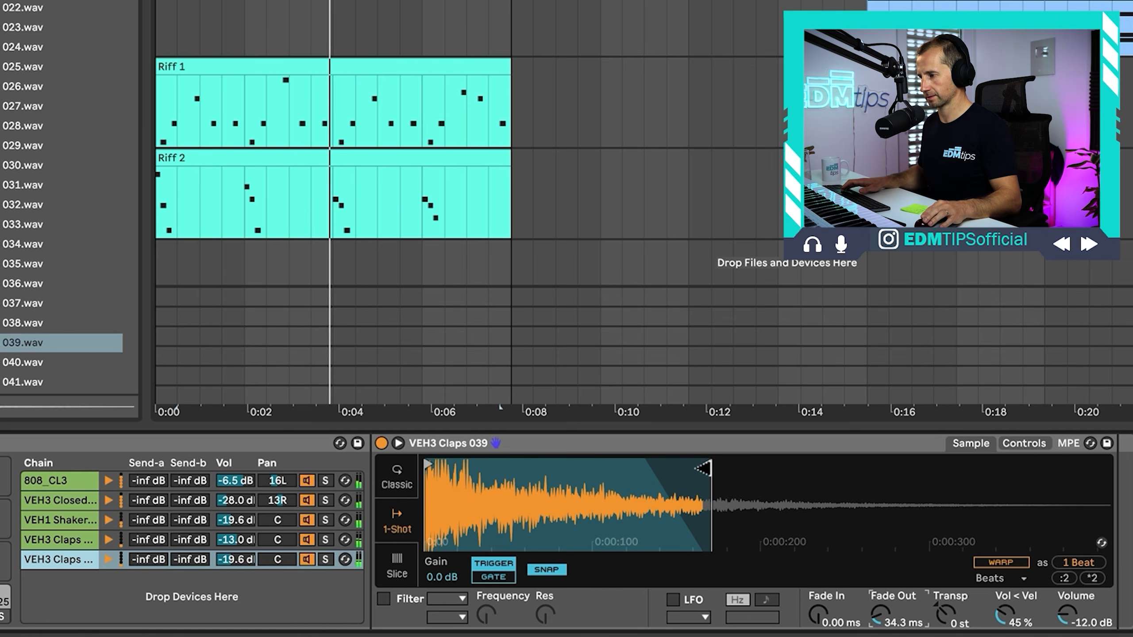
{"action": "left_click_drag", "start_coordinate": [709, 467], "coordinate": [741, 465]}
Step: Enable a high-pass filter on the VEH3 Claps 039 sample and set its frequency to 2.57 kHz
{"action": "left_click", "coordinate": [384, 600]}
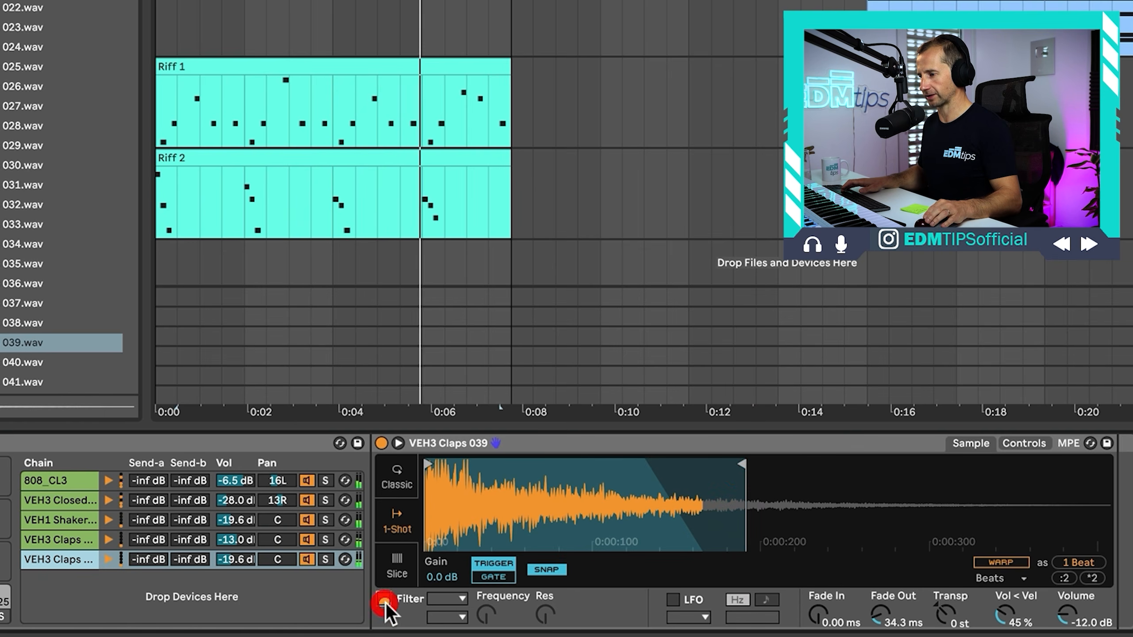
{"action": "left_click", "coordinate": [433, 596]}
{"action": "left_click", "coordinate": [459, 541]}
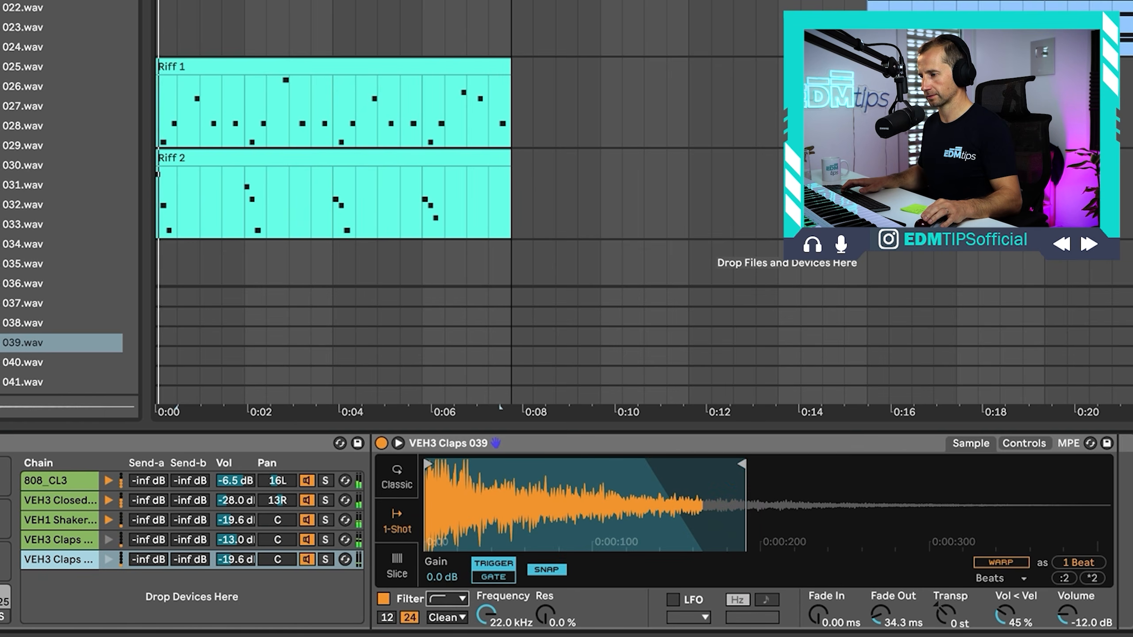
{"action": "left_click_drag", "start_coordinate": [486, 615], "coordinate": [486, 635]}
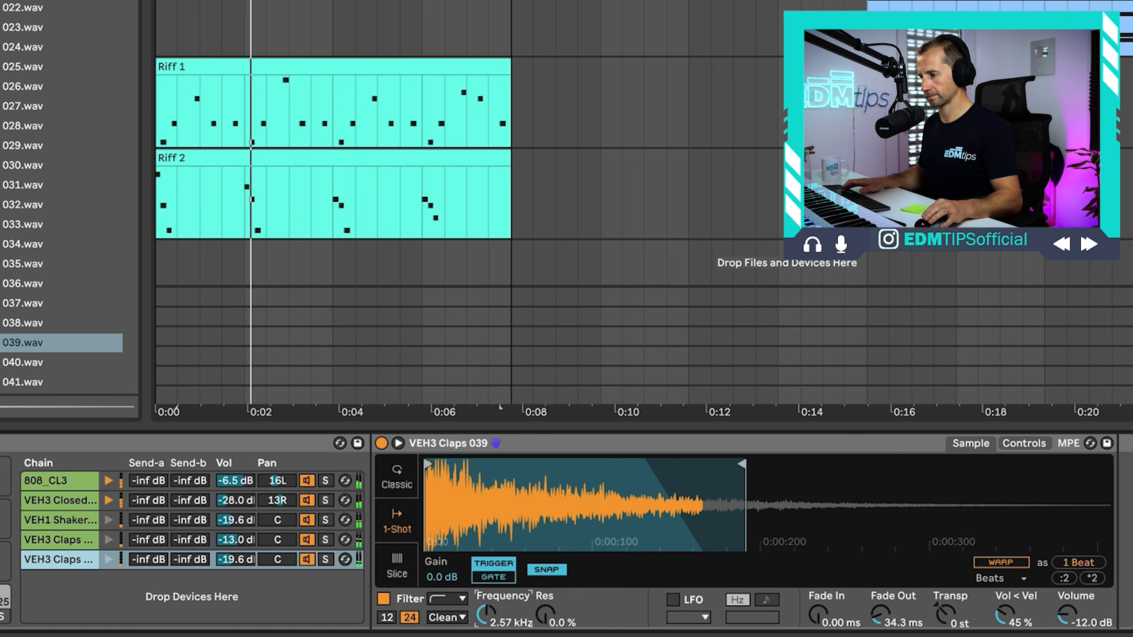
Step: Check the VEH3 Claps 039 chain in solo, and set the volumes of VEH3 Claps 025 to -7.7 dB and VEH3 Claps 039 to -14.6 dB
{"action": "left_click_drag", "start_coordinate": [241, 562], "coordinate": [240, 555]}
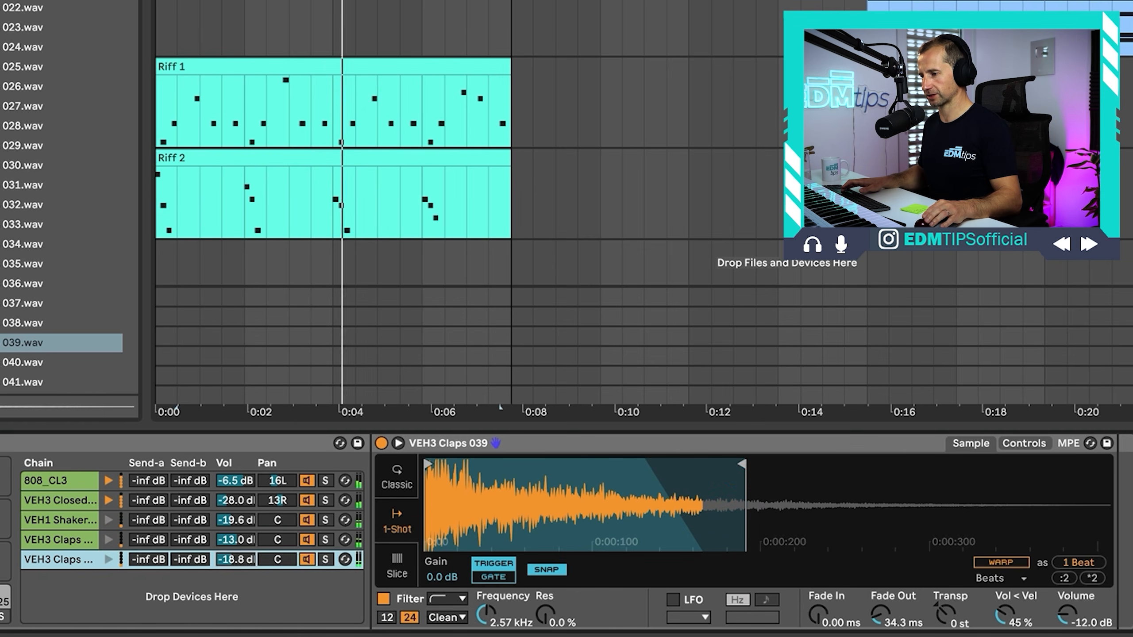
{"action": "left_click", "coordinate": [330, 559]}
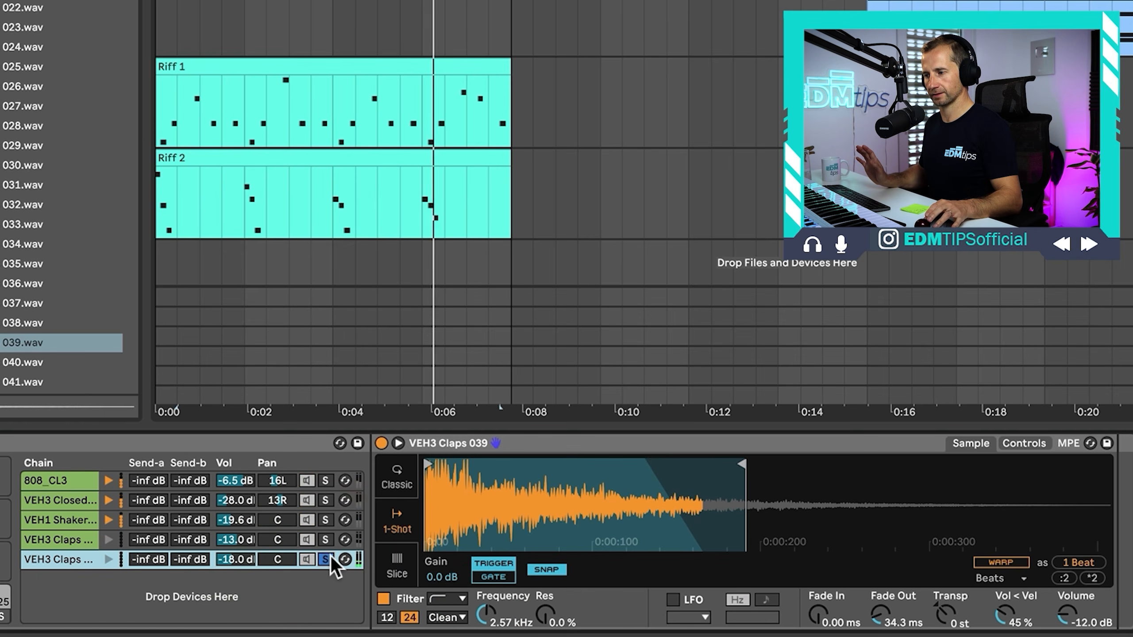
{"action": "left_click", "coordinate": [331, 556]}
{"action": "key", "text": "alt+m"}
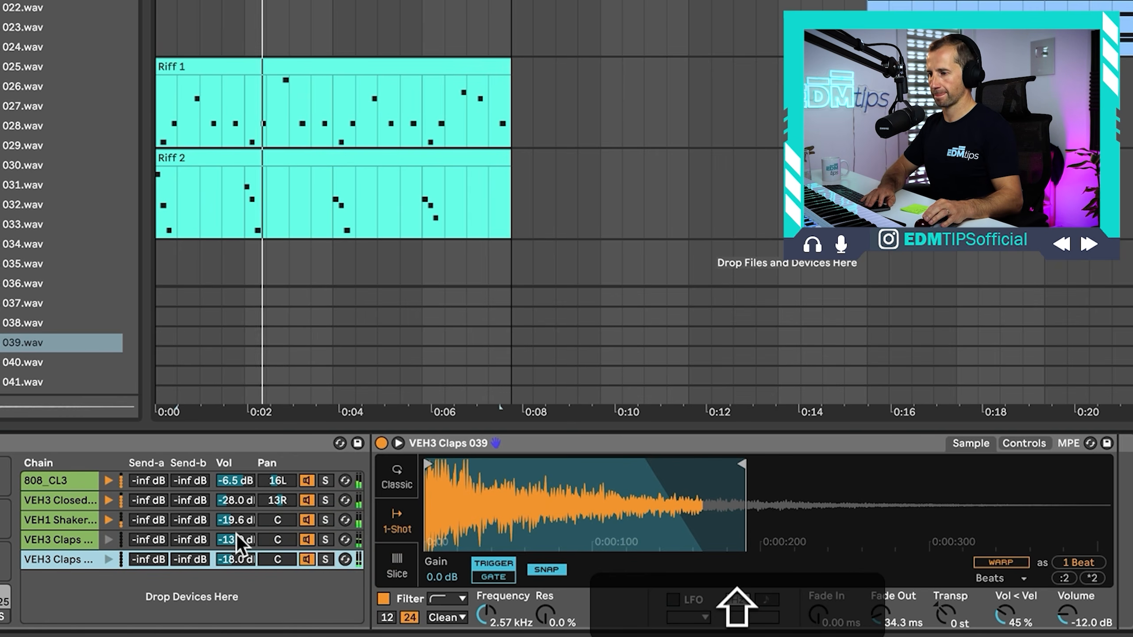
{"action": "left_click_drag", "start_coordinate": [236, 535], "coordinate": [230, 558]}
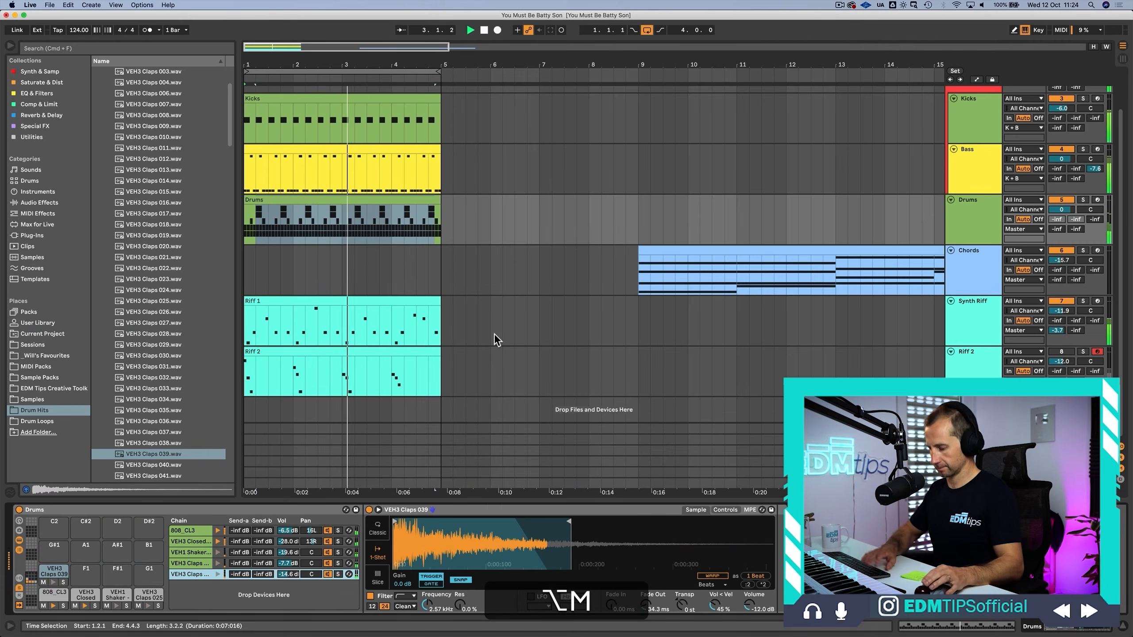
Step: Stop playback, return to the arrangement and save the Live set
{"action": "key", "text": "shift+Tab"}
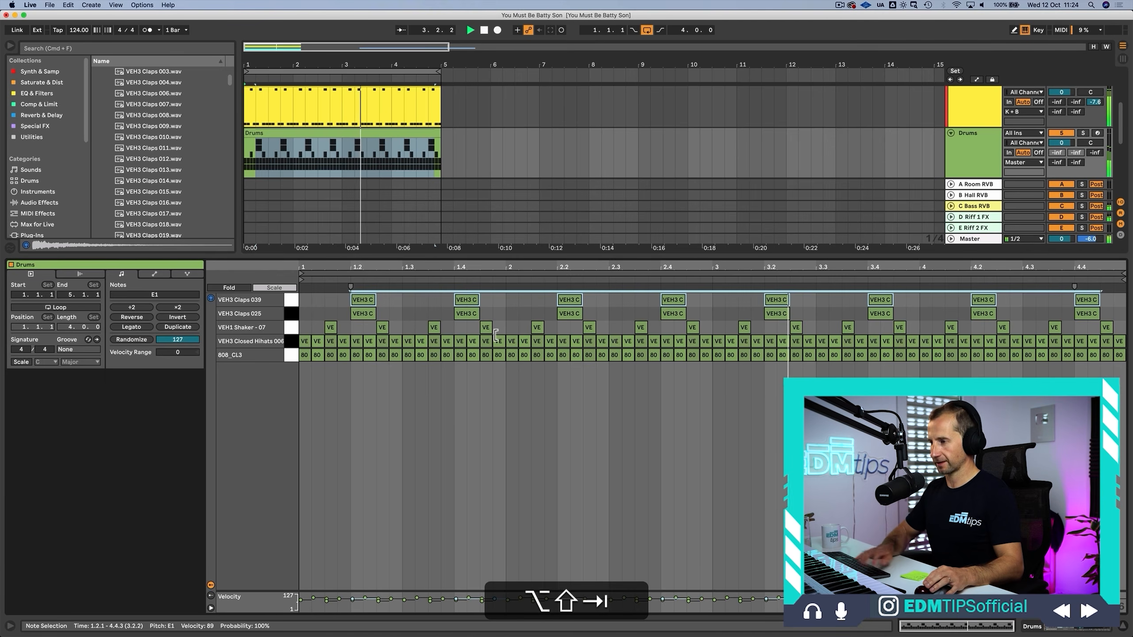
{"action": "key", "text": "Tab"}
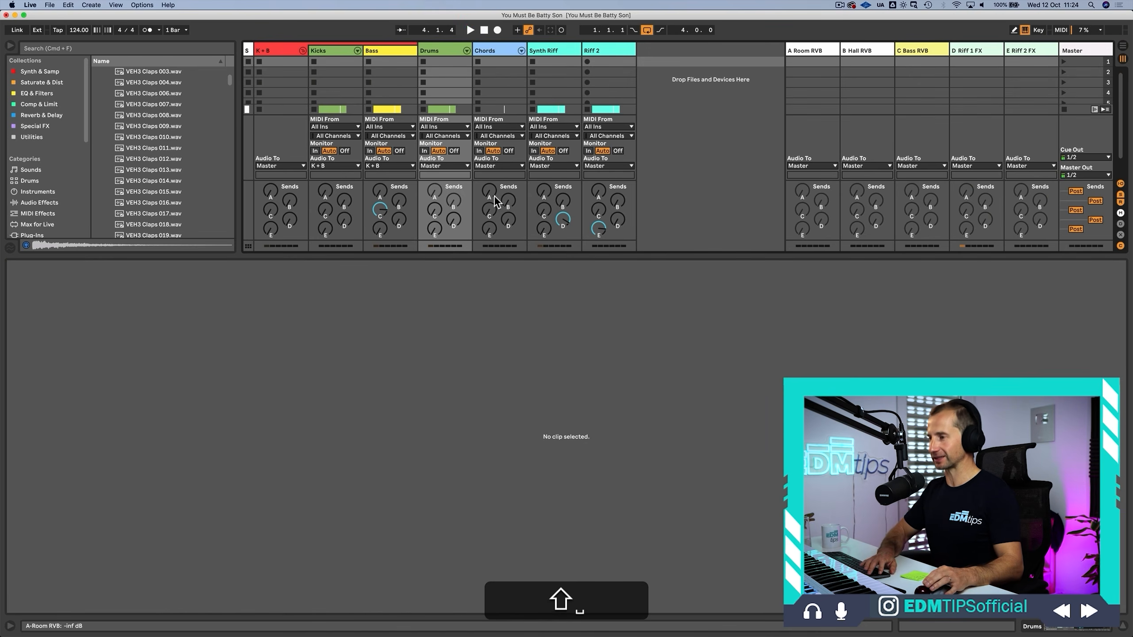
{"action": "key", "text": "shift+Tab"}
{"action": "key", "text": "Tab"}
{"action": "left_click", "coordinate": [489, 252]}
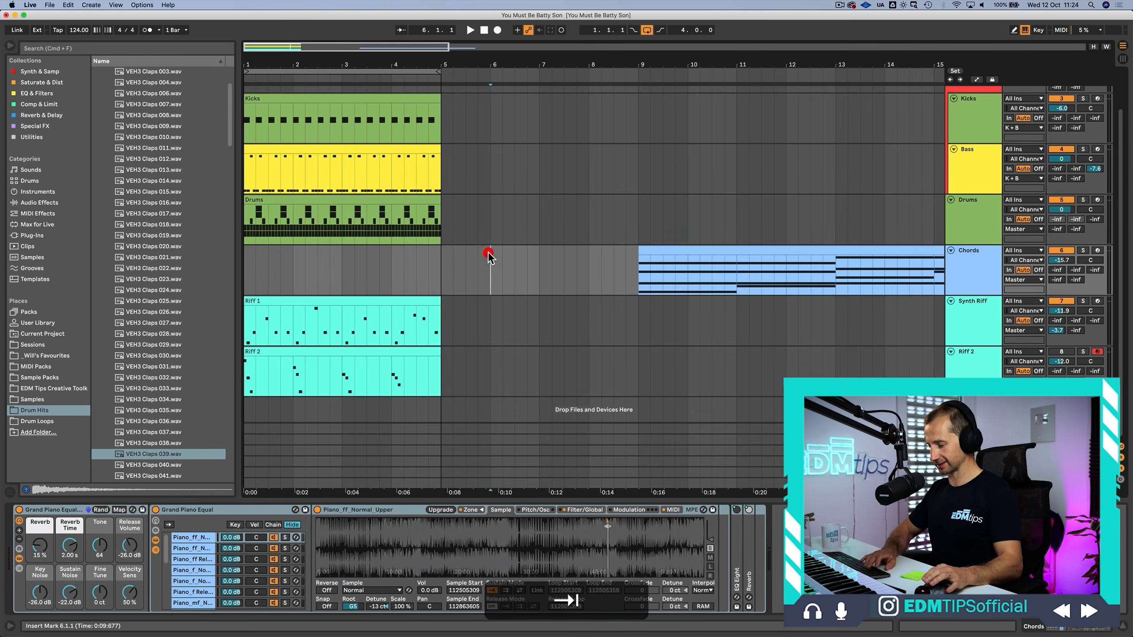
{"action": "key", "text": "super+s"}
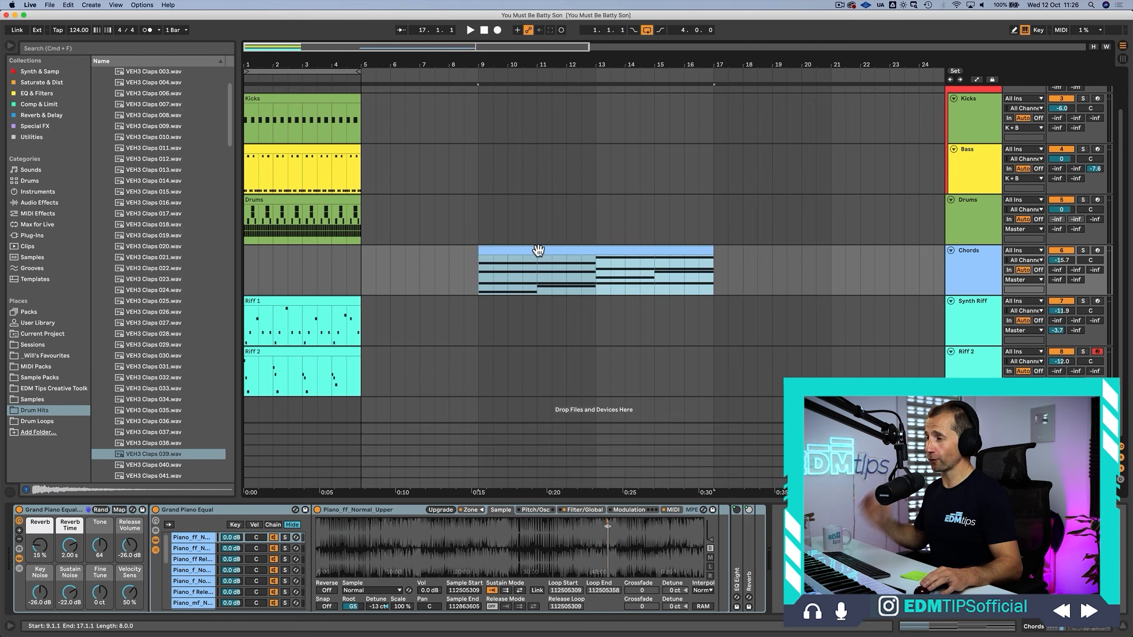
Step: Move the eight-bar Chords clip to start at bar 5 and select the Chords track
{"action": "left_click_drag", "start_coordinate": [538, 251], "coordinate": [413, 252]}
{"action": "left_click", "coordinate": [422, 250]}
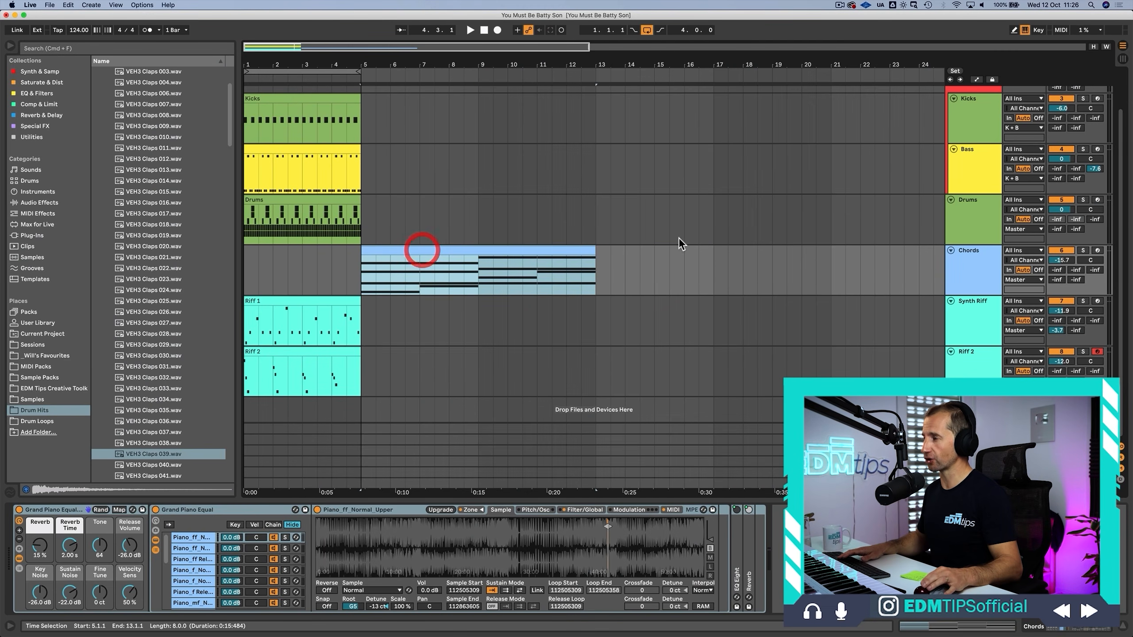
{"action": "left_click", "coordinate": [968, 269]}
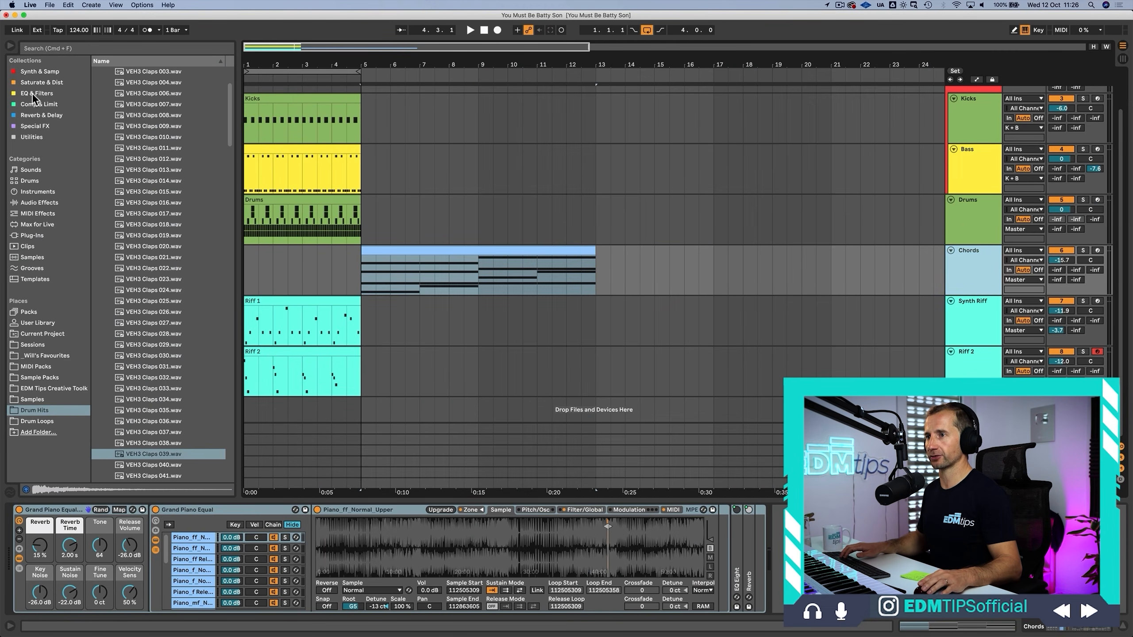
Step: Load Wavetable from the Synth & Samp collection onto the Chords track and set Osc 1's wavetable position to 100%
{"action": "left_click", "coordinate": [34, 71]}
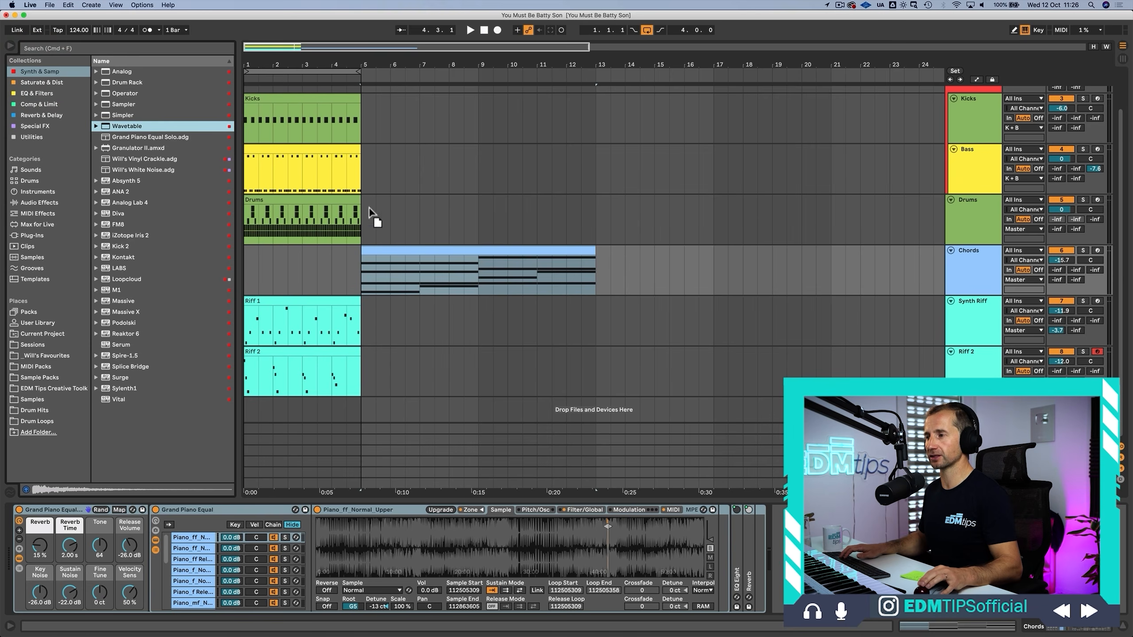
{"action": "left_click_drag", "start_coordinate": [397, 269], "coordinate": [396, 269]}
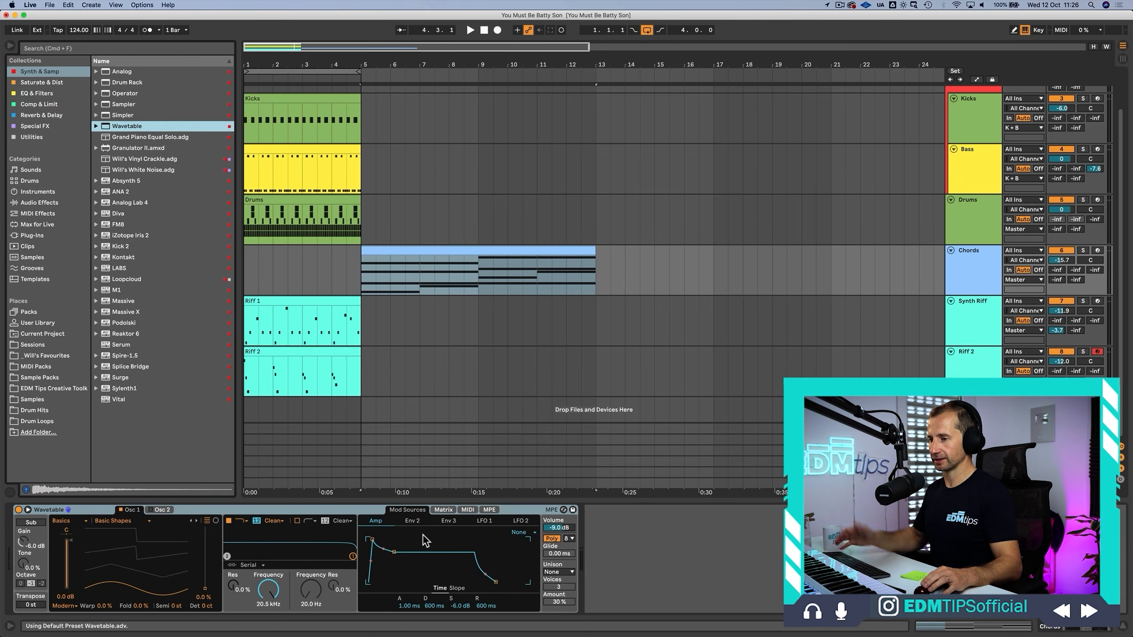
{"action": "left_click_drag", "start_coordinate": [187, 582], "coordinate": [187, 541]}
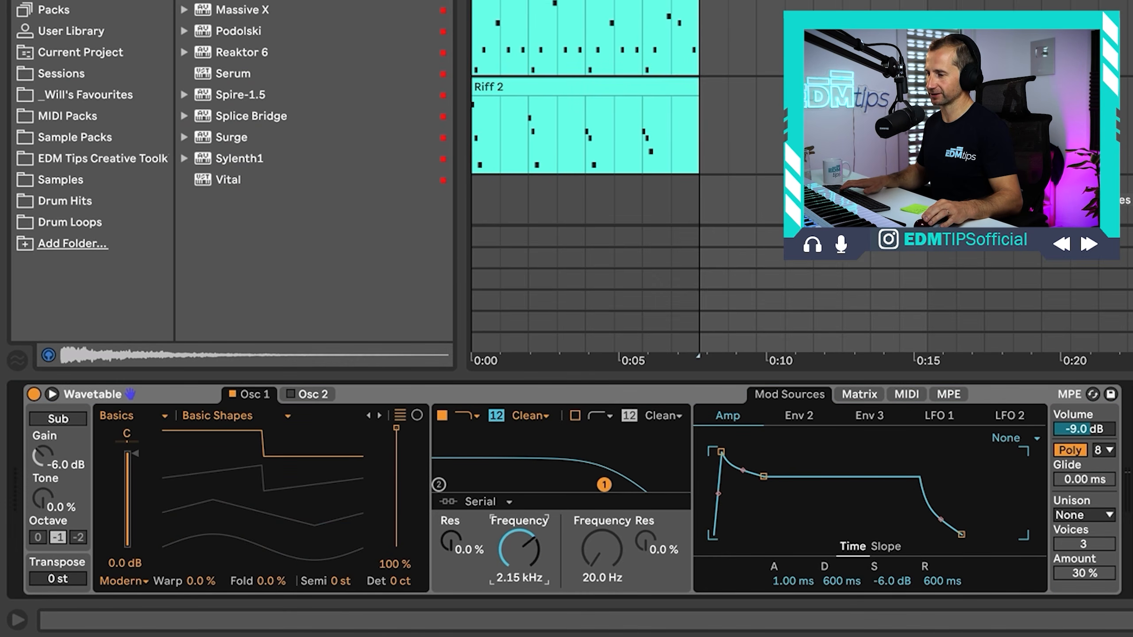
Step: Solo the Chords track and, during playback, lower Wavetable's first filter frequency to 331 Hz
{"action": "left_click_drag", "start_coordinate": [519, 548], "coordinate": [519, 576]}
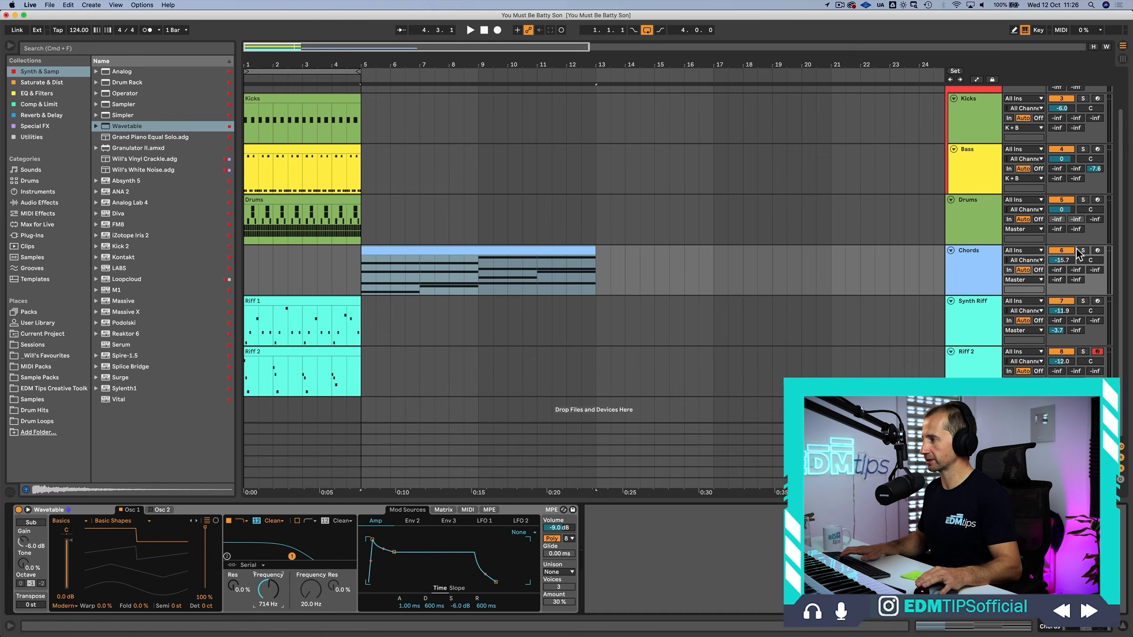
{"action": "key", "text": "space"}
{"action": "left_click", "coordinate": [1079, 250]}
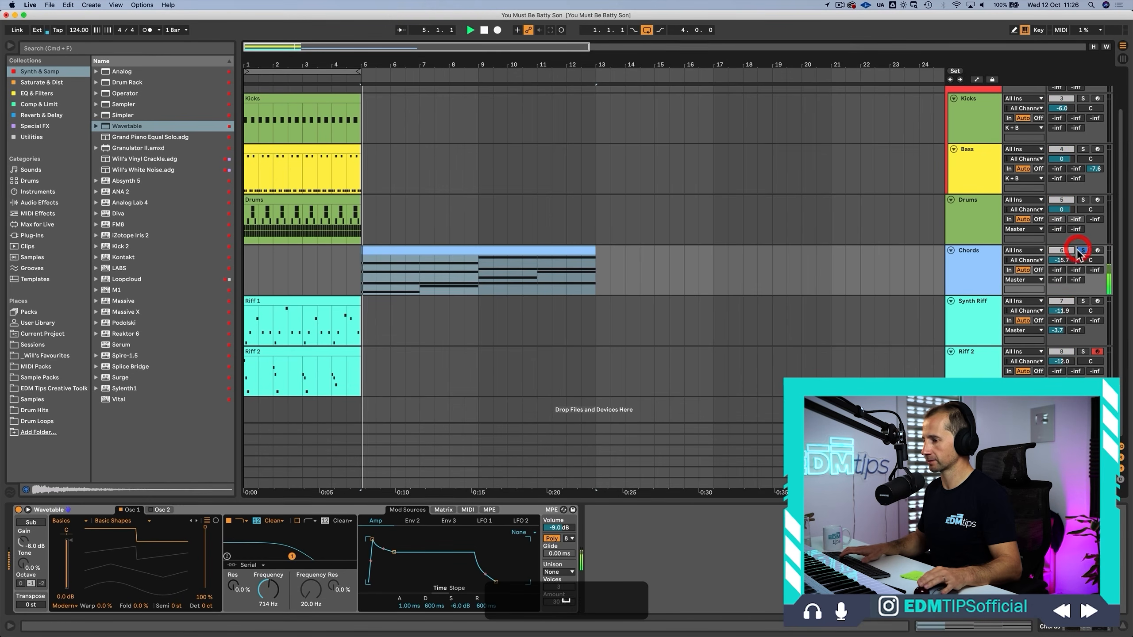
{"action": "left_click_drag", "start_coordinate": [268, 589], "coordinate": [269, 607]}
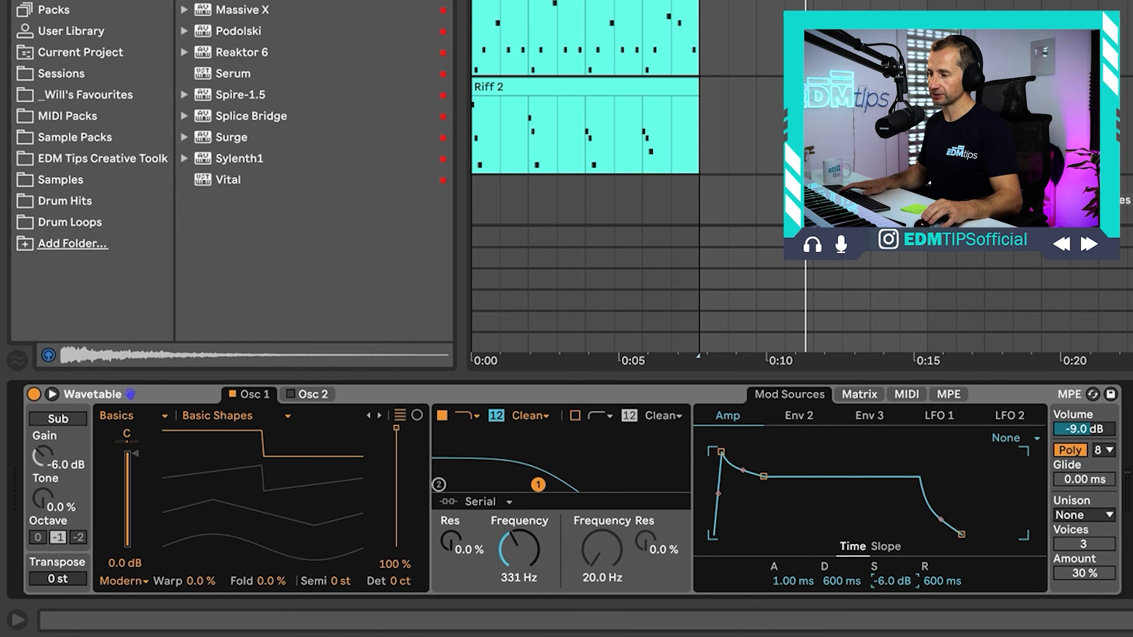
Step: Shape the amp envelope during playback with an attack of 364 ms, sustain of 0.0 dB and release of 4.08 s
{"action": "left_click_drag", "start_coordinate": [793, 582], "coordinate": [793, 576]}
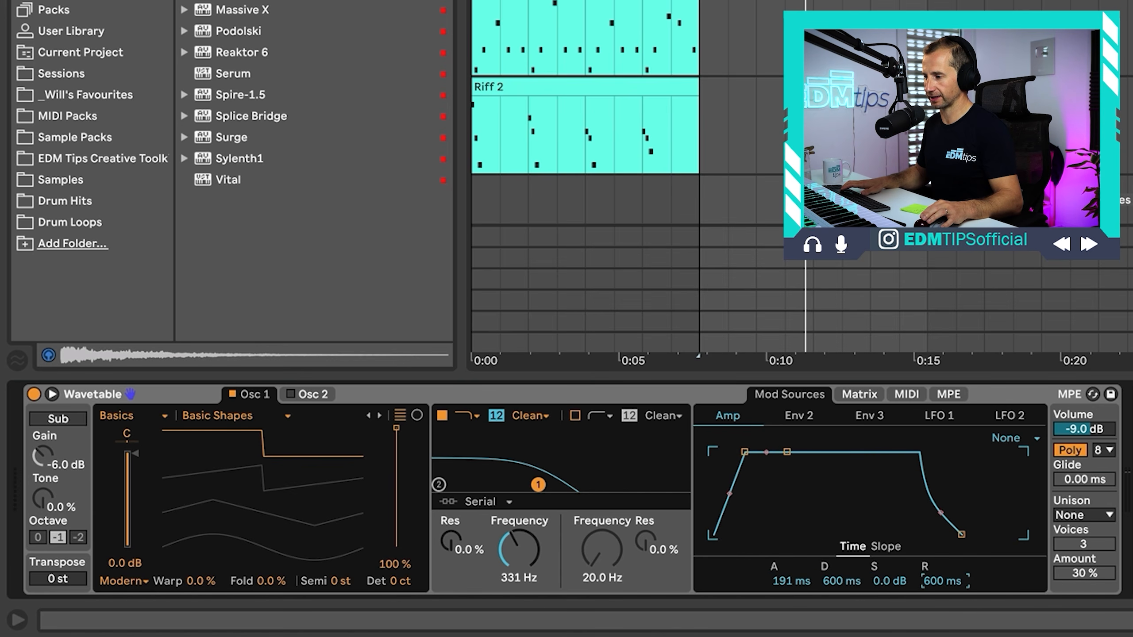
{"action": "left_click_drag", "start_coordinate": [940, 581], "coordinate": [939, 576]}
{"action": "key", "text": "space"}
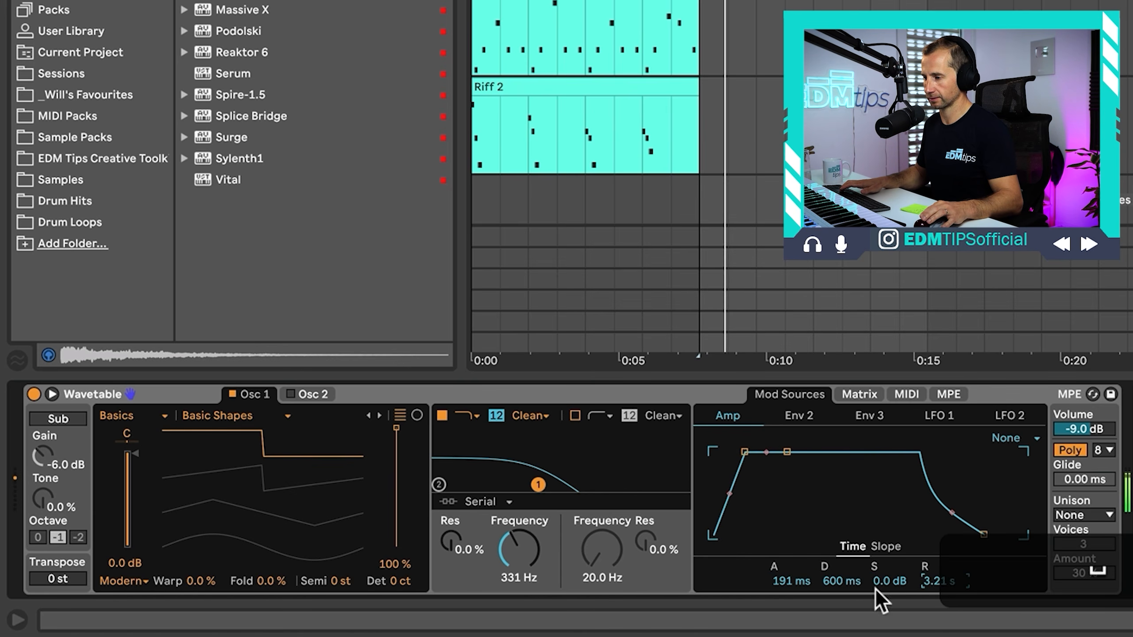
{"action": "left_click_drag", "start_coordinate": [796, 578], "coordinate": [795, 572]}
{"action": "left_click_drag", "start_coordinate": [939, 581], "coordinate": [939, 578]}
{"action": "key", "text": "super"}
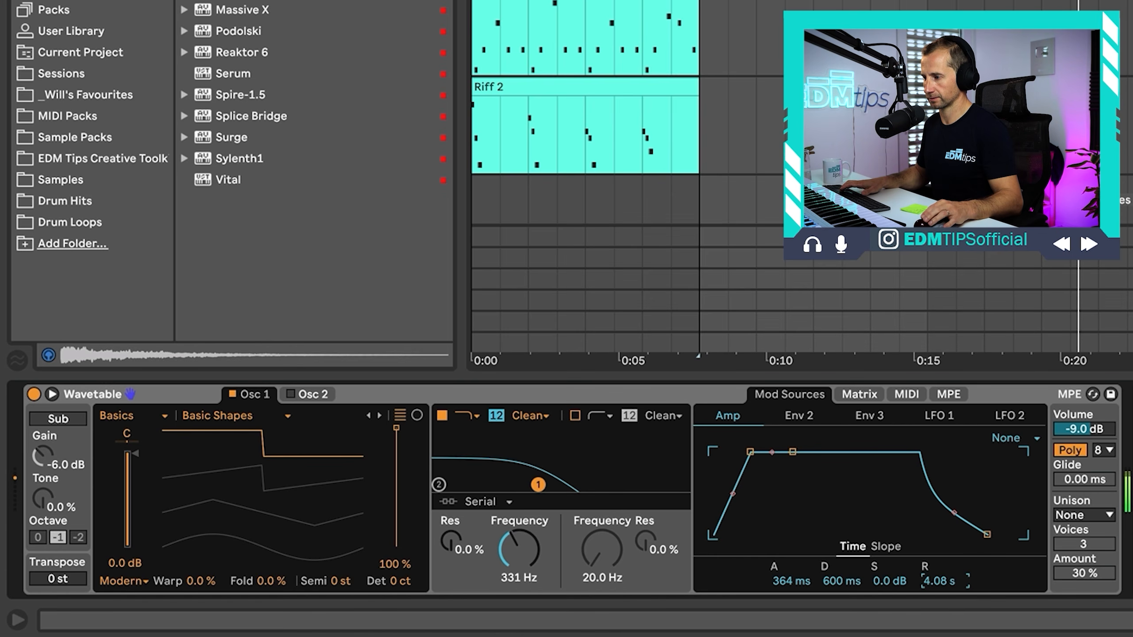
Step: Apply Shimmer unison with 4 voices at 18% amount, and raise the first filter's frequency to 676 Hz
{"action": "left_click", "coordinate": [1070, 516]}
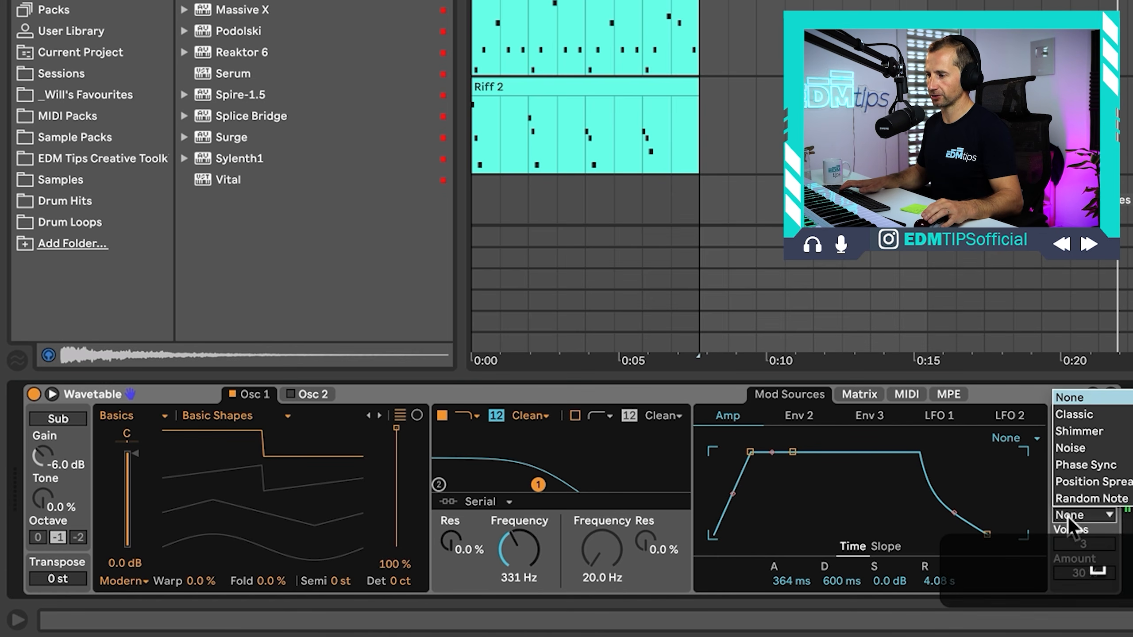
{"action": "left_click", "coordinate": [1078, 432]}
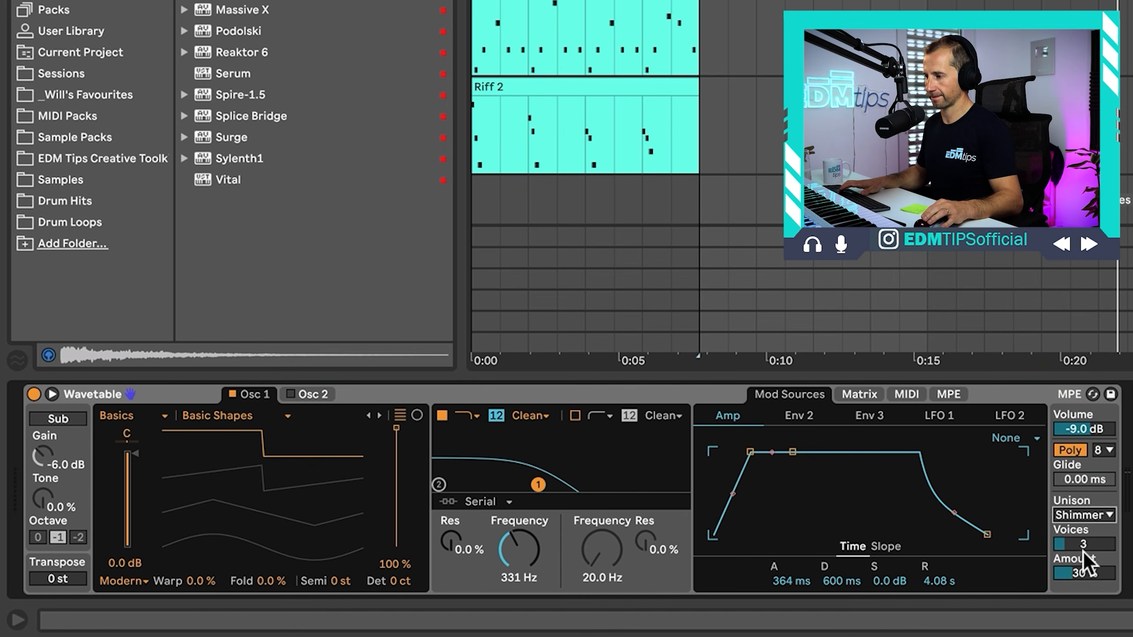
{"action": "left_click_drag", "start_coordinate": [1083, 573], "coordinate": [1084, 593]}
{"action": "key", "text": "space"}
{"action": "mouse_move", "coordinate": [1084, 545]}
{"action": "left_mouse_down"}
{"action": "mouse_move", "coordinate": [1084, 536]}
{"action": "mouse_move", "coordinate": [1085, 572]}
{"action": "mouse_move", "coordinate": [1083, 552]}
{"action": "left_mouse_up"}
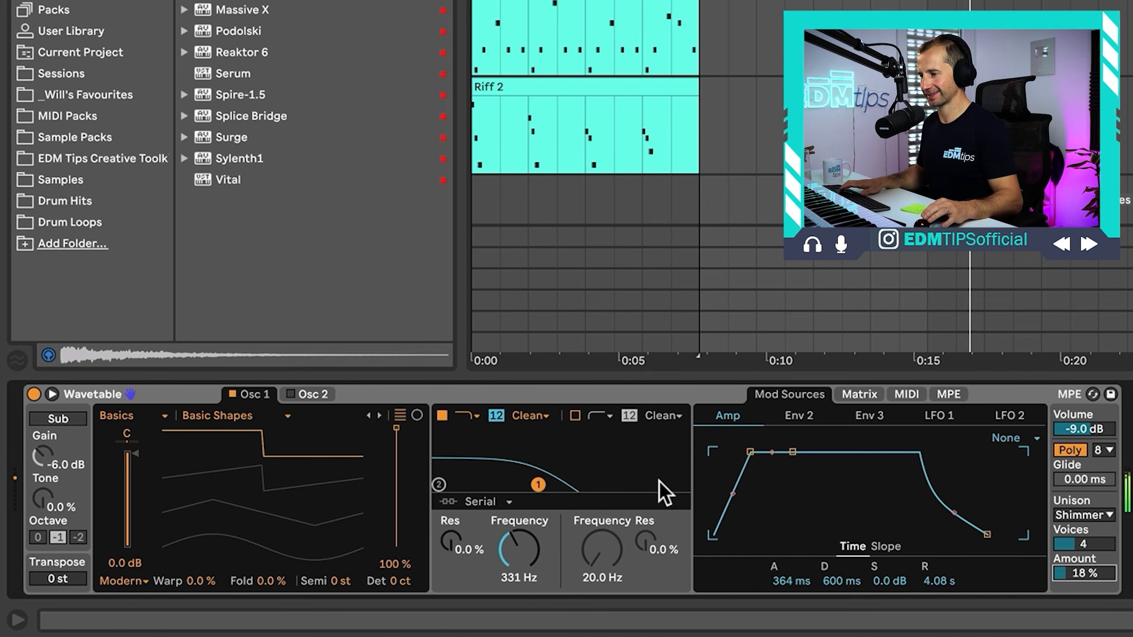
{"action": "left_click_drag", "start_coordinate": [510, 537], "coordinate": [510, 520]}
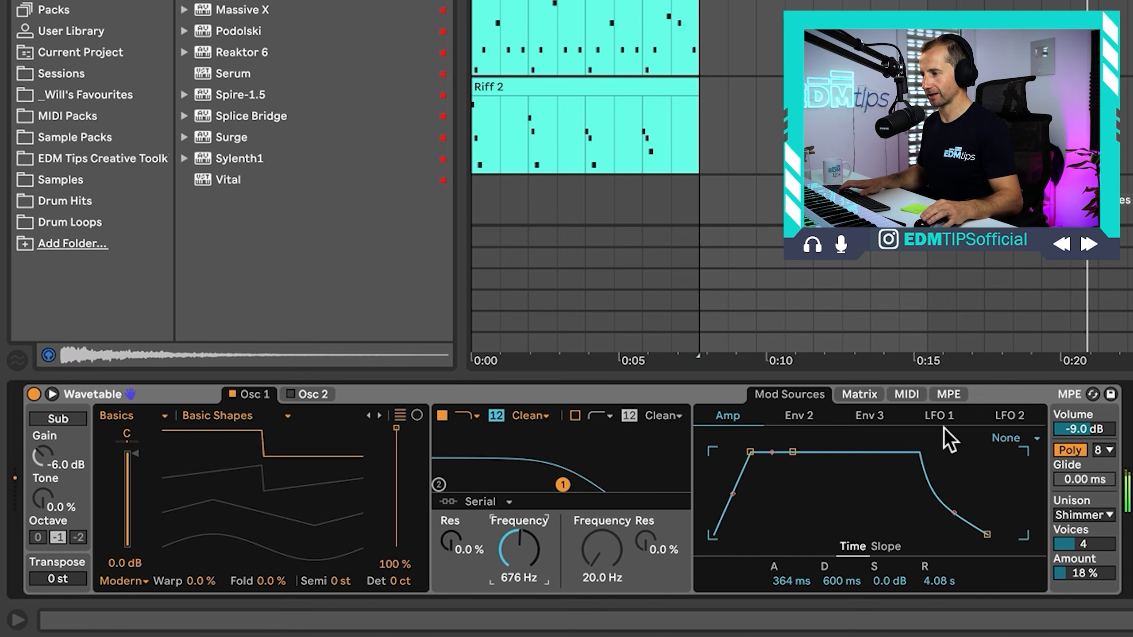
Step: Expand Wavetable's view, enable Osc 2 with the Formant AEIOU wavetable, and turn Osc 1 off to audition Osc 2 alone
{"action": "left_click", "coordinate": [940, 413]}
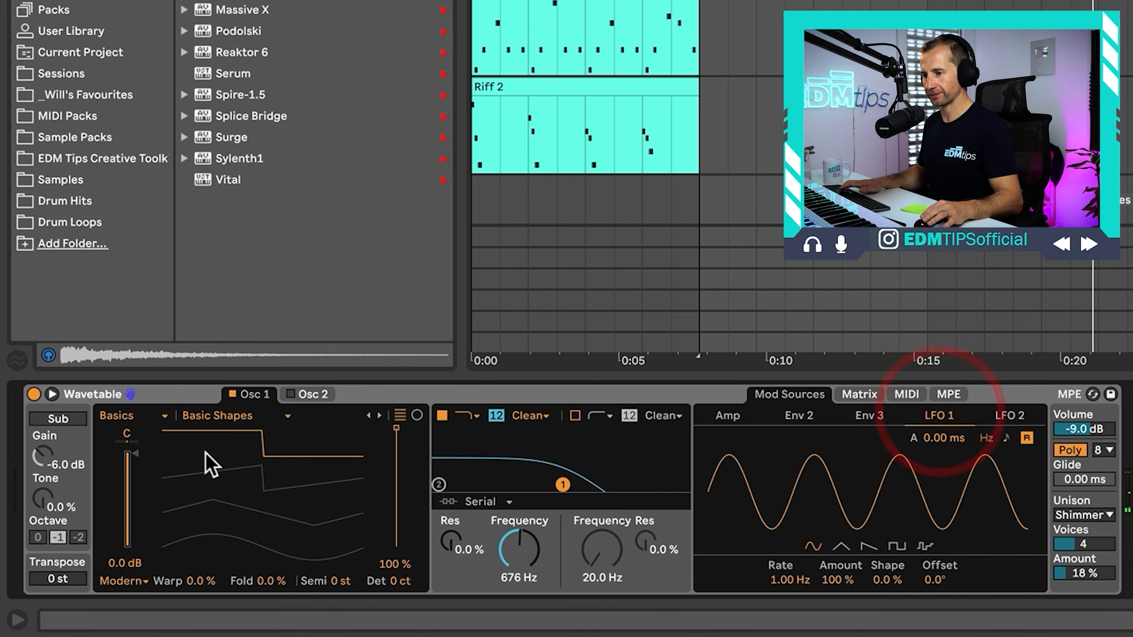
{"action": "left_click", "coordinate": [51, 394]}
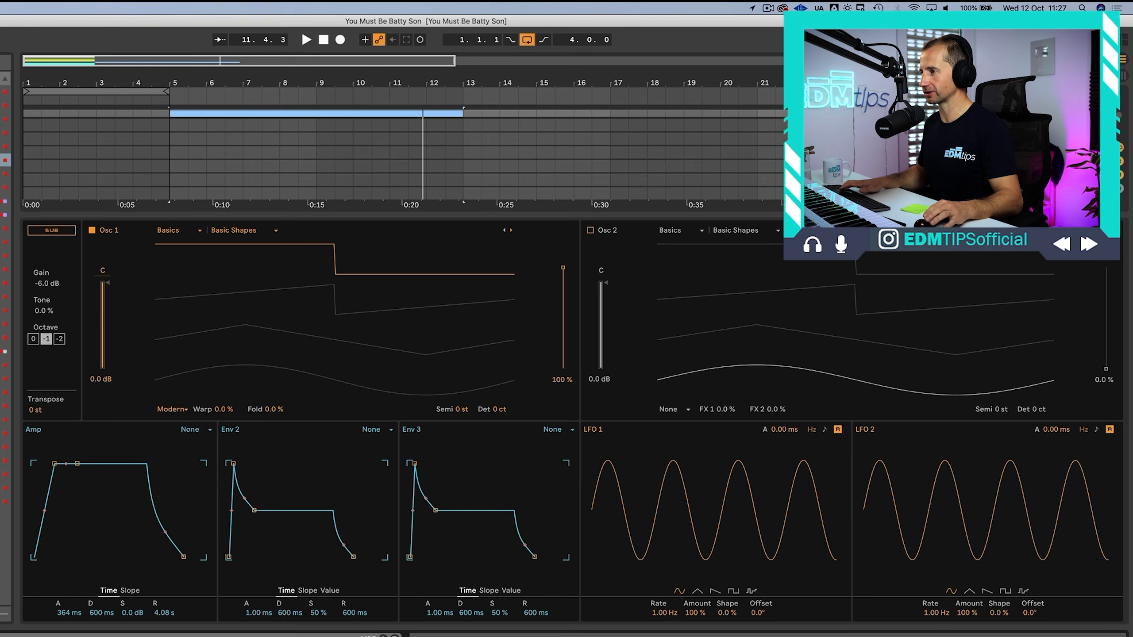
{"action": "left_click", "coordinate": [598, 230]}
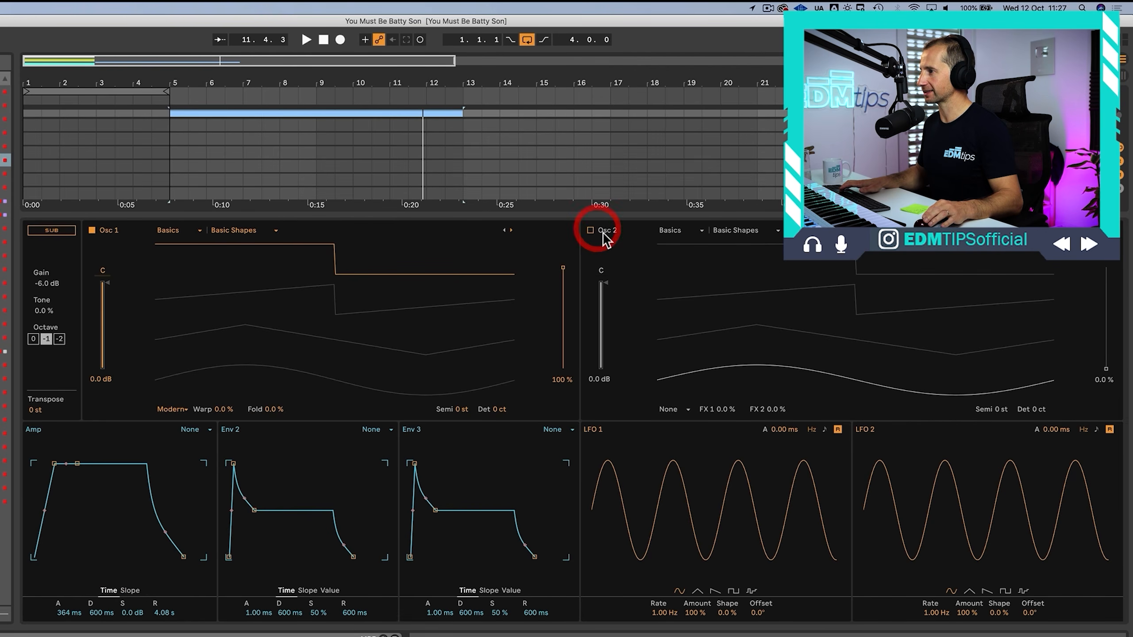
{"action": "left_click", "coordinate": [669, 230]}
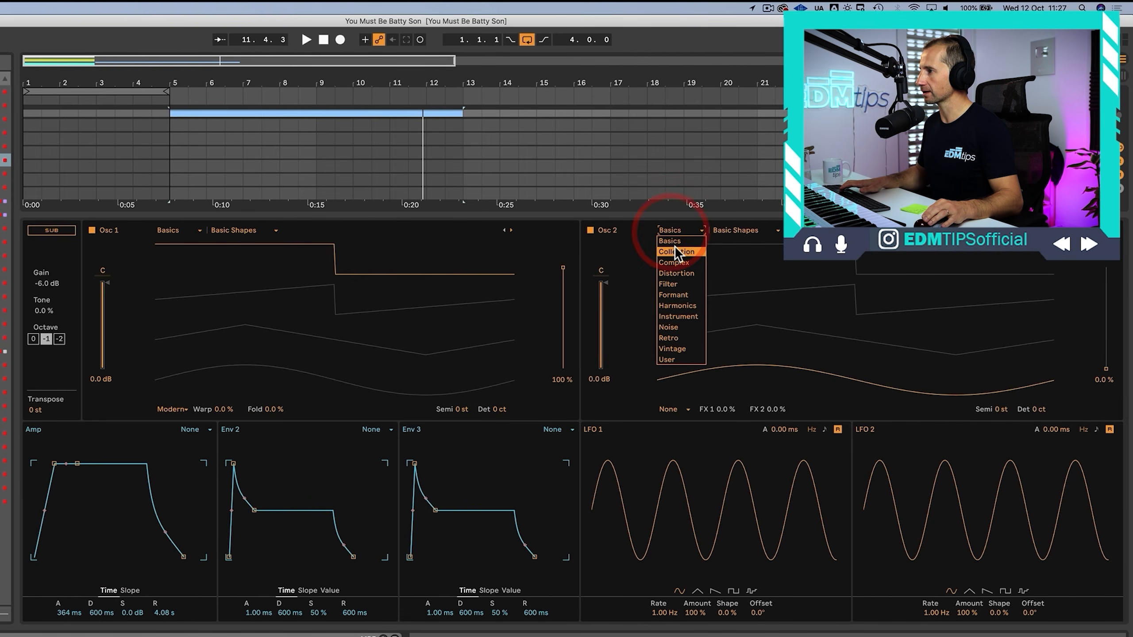
{"action": "left_click", "coordinate": [680, 295]}
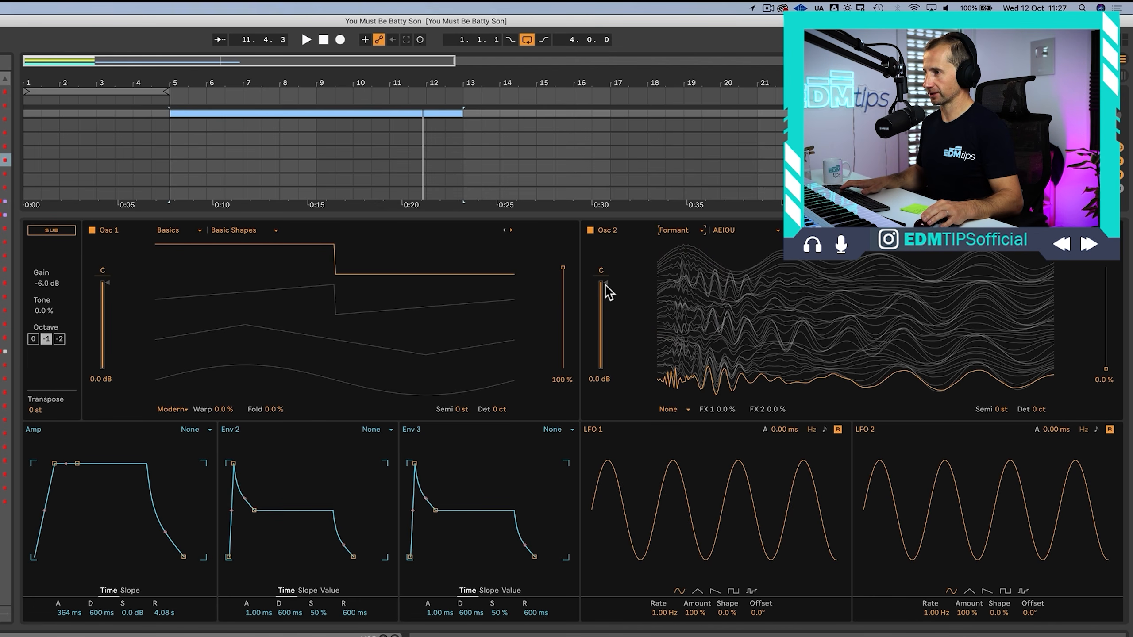
{"action": "left_click", "coordinate": [92, 230]}
{"action": "key", "text": "space"}
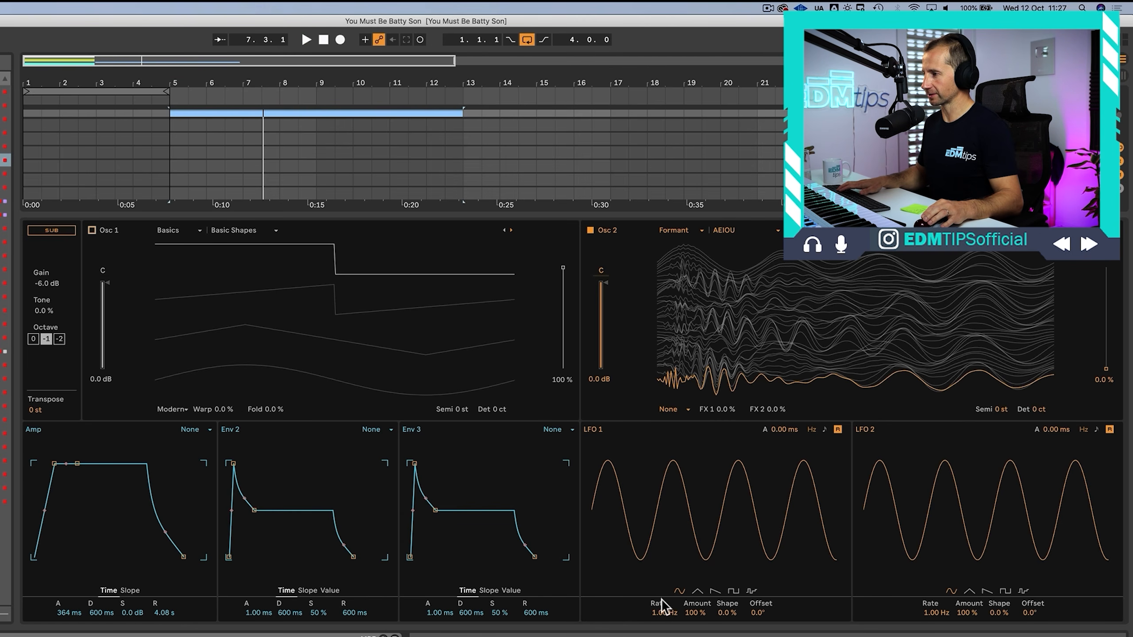
Step: Set LFO 1's rate to 0.05 Hz and assign it to modulate Osc 2's wavetable position by 50
{"action": "left_click_drag", "start_coordinate": [663, 618], "coordinate": [662, 635]}
{"action": "key", "text": "space"}
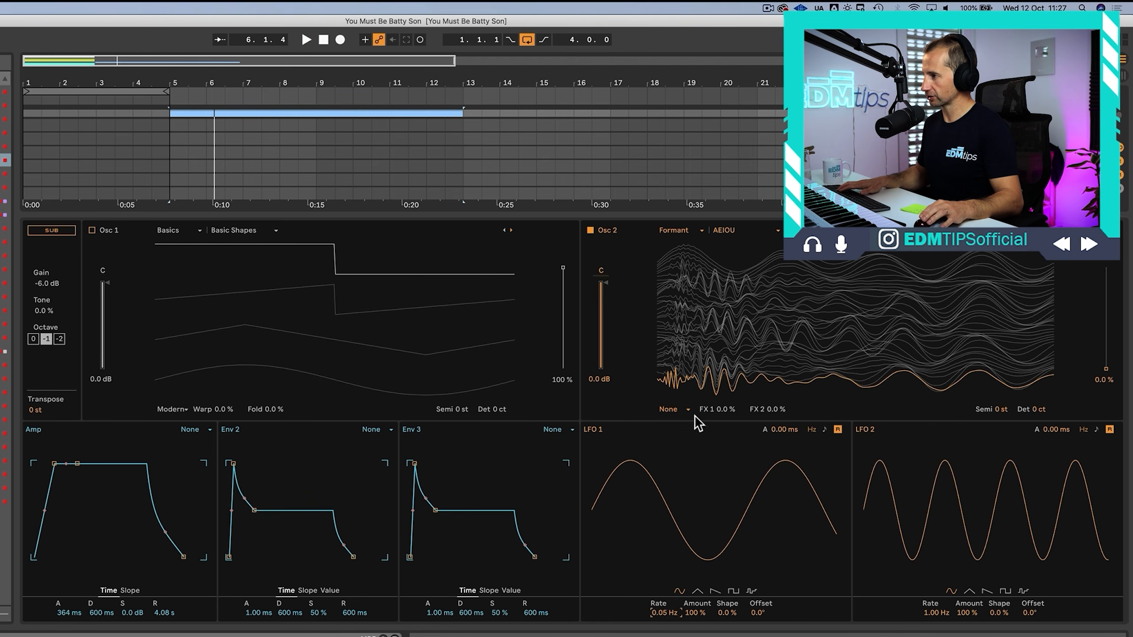
{"action": "mouse_move", "coordinate": [742, 374]}
{"action": "left_mouse_down"}
{"action": "mouse_move", "coordinate": [741, 333]}
{"action": "mouse_move", "coordinate": [741, 375]}
{"action": "left_mouse_up"}
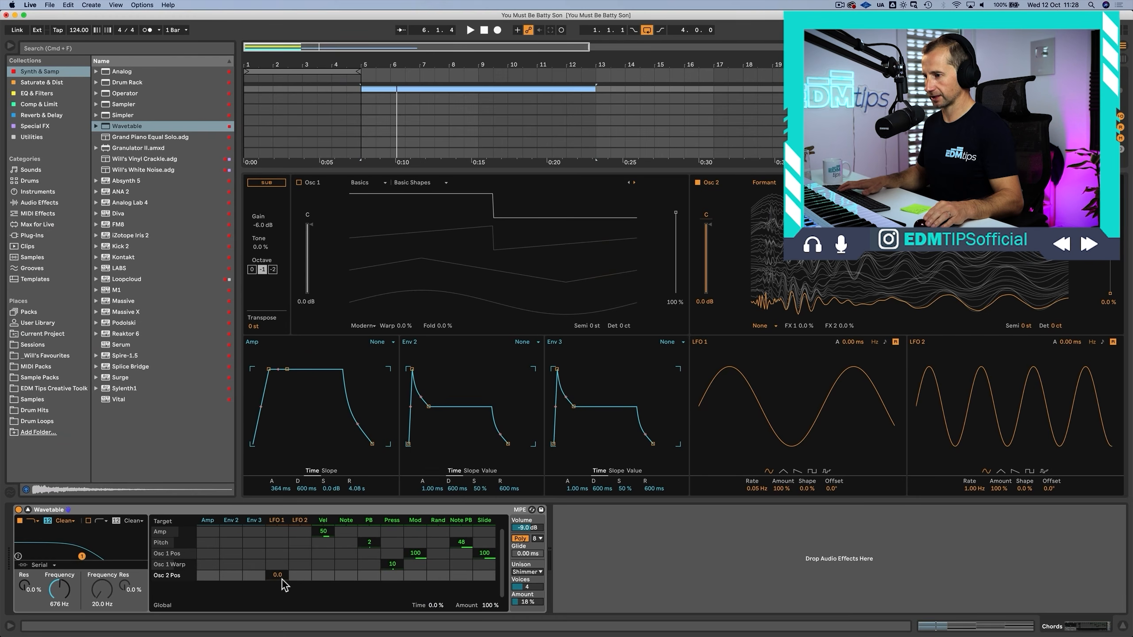
{"action": "key", "text": "space"}
{"action": "left_click_drag", "start_coordinate": [277, 575], "coordinate": [277, 572]}
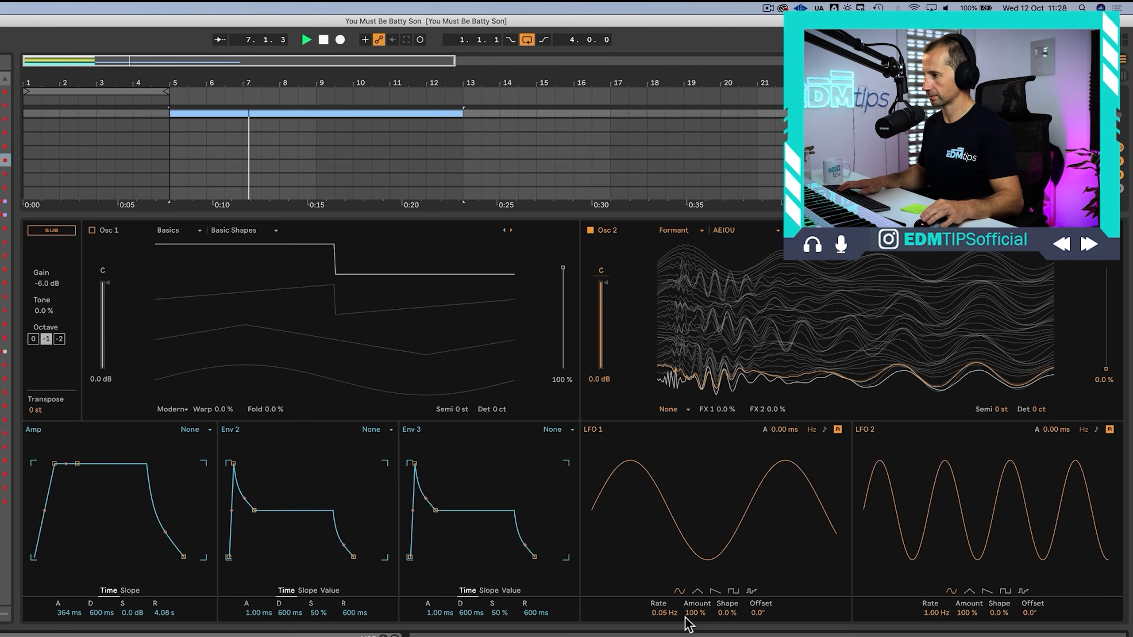
Step: Raise LFO 1's rate to 0.32 Hz and reduce its modulation of Osc 2's position to 16
{"action": "left_click_drag", "start_coordinate": [752, 489], "coordinate": [752, 478]}
{"action": "left_click_drag", "start_coordinate": [665, 613], "coordinate": [664, 599]}
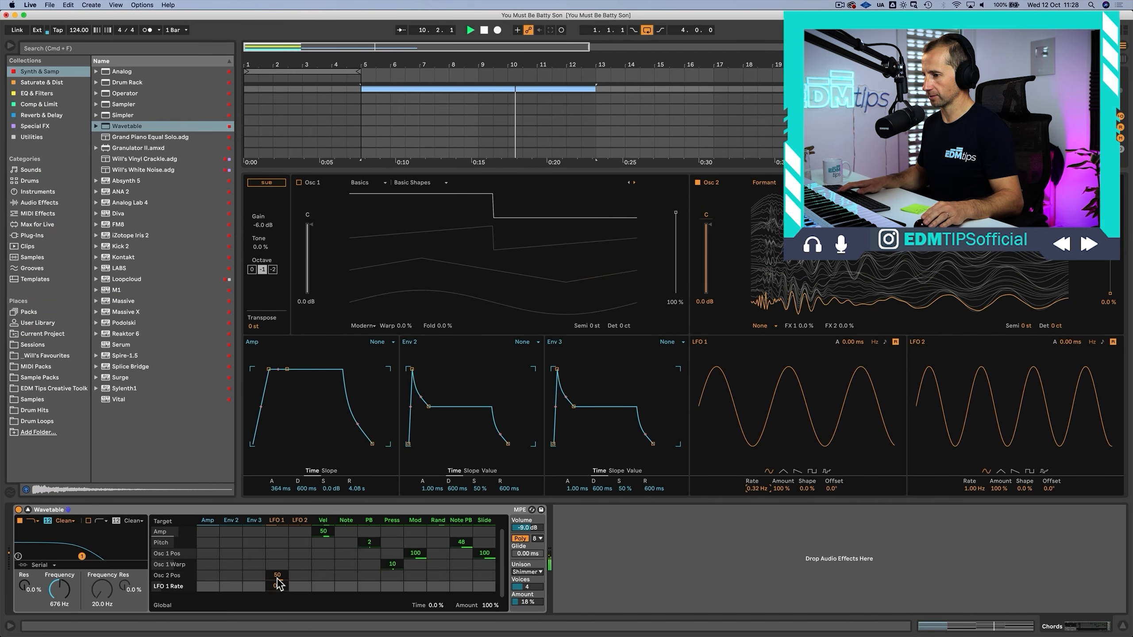
{"action": "left_click_drag", "start_coordinate": [278, 576], "coordinate": [277, 592]}
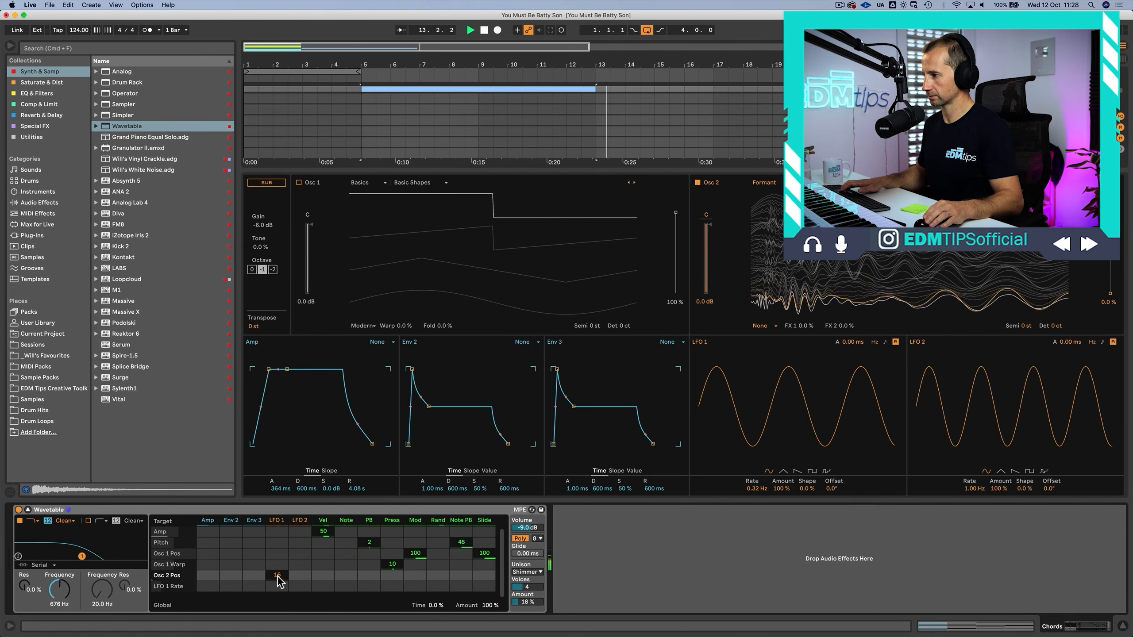
{"action": "key", "text": "space"}
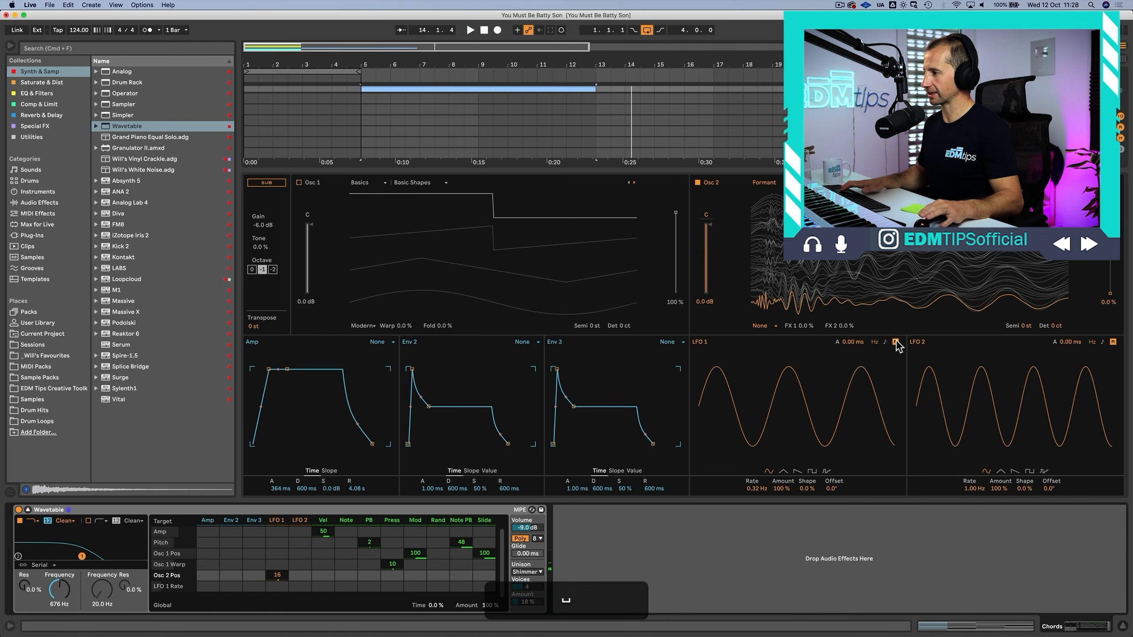
Step: Turn off LFO 1's retrigger and set its modulation of Osc 2's position to 11 during playback
{"action": "left_click", "coordinate": [896, 342]}
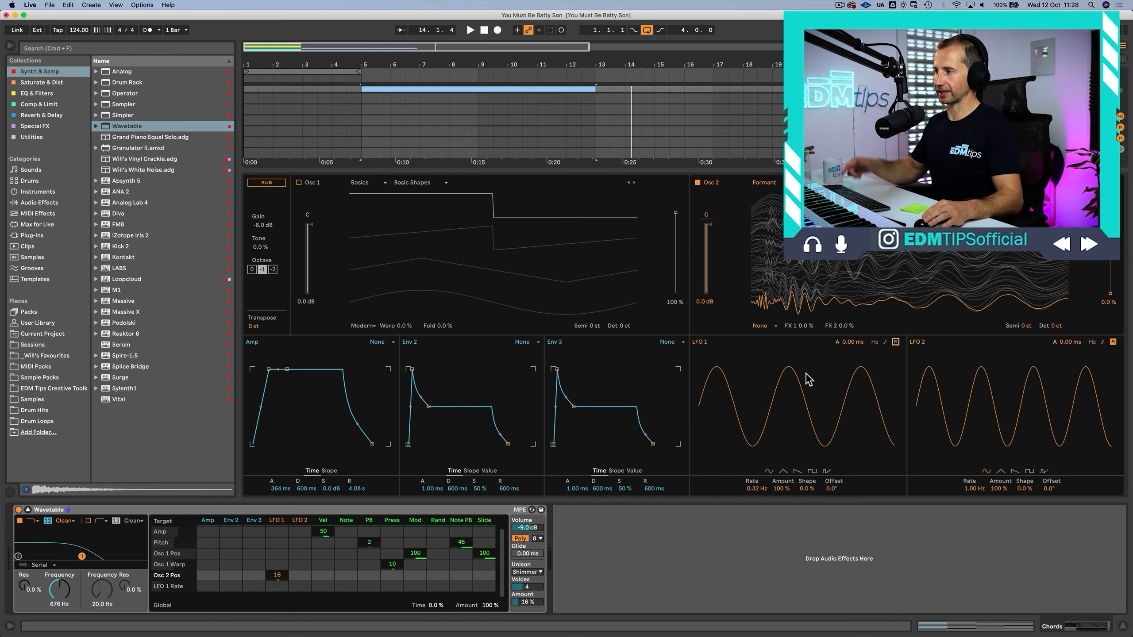
{"action": "key", "text": "space"}
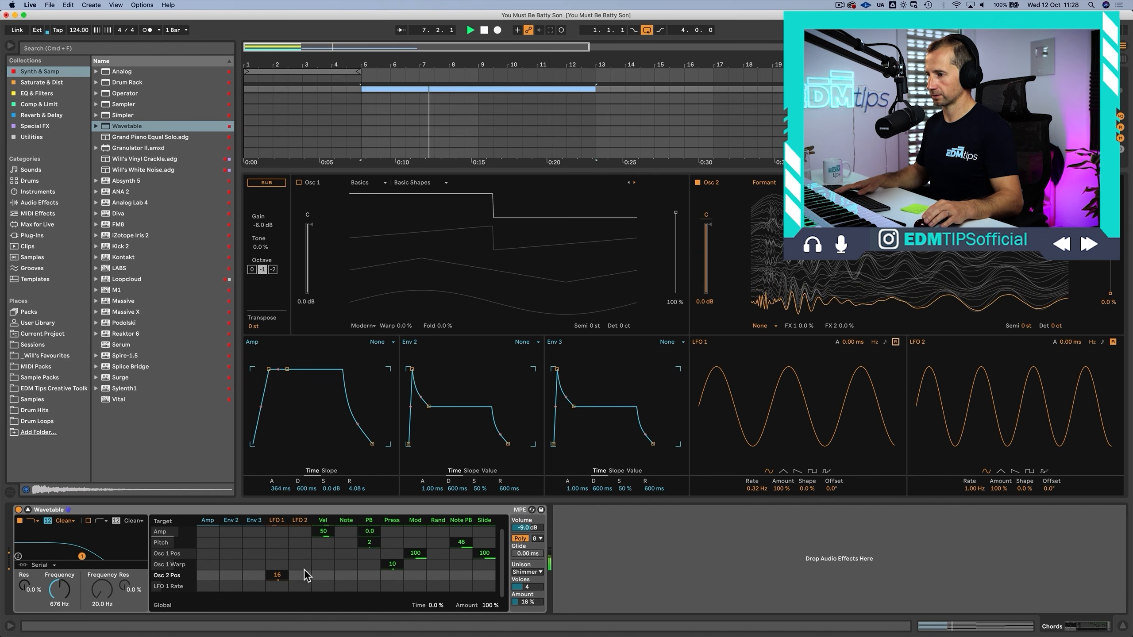
{"action": "left_click_drag", "start_coordinate": [280, 576], "coordinate": [279, 576]}
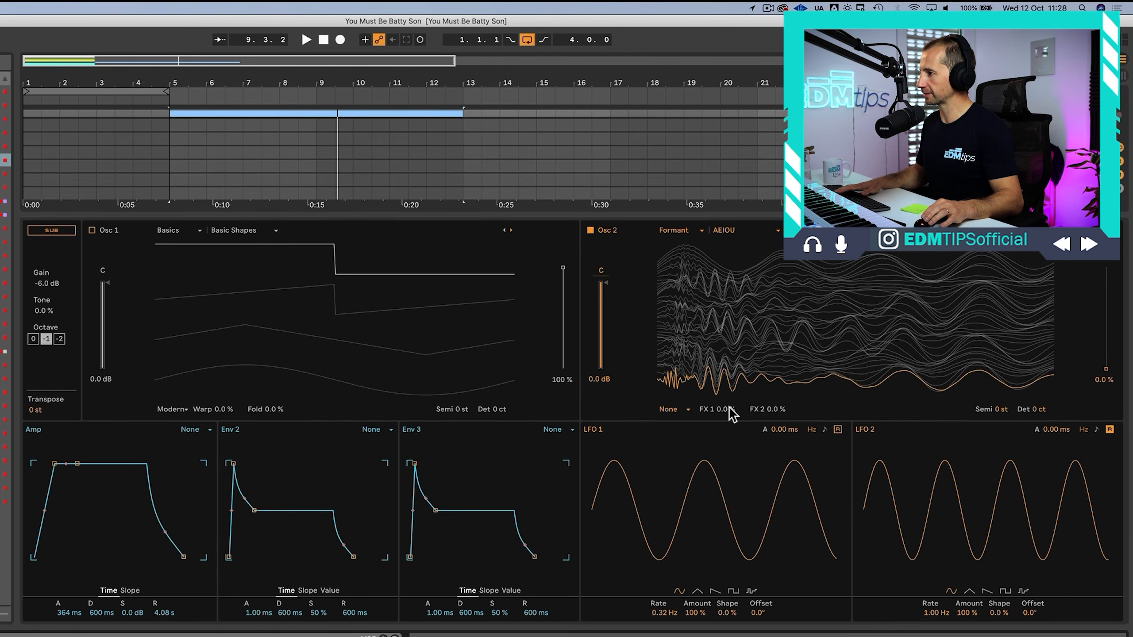
Step: Set Osc 2's effect mode to Modern with a warp of -25%
{"action": "left_click_drag", "start_coordinate": [732, 413], "coordinate": [731, 409]}
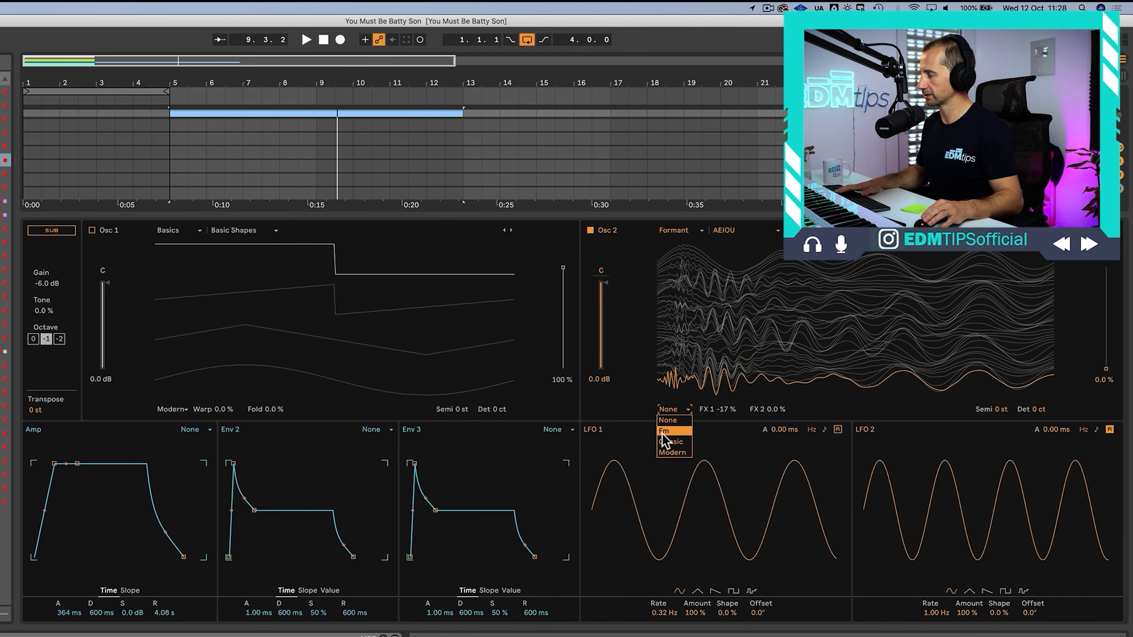
{"action": "left_click", "coordinate": [671, 452]}
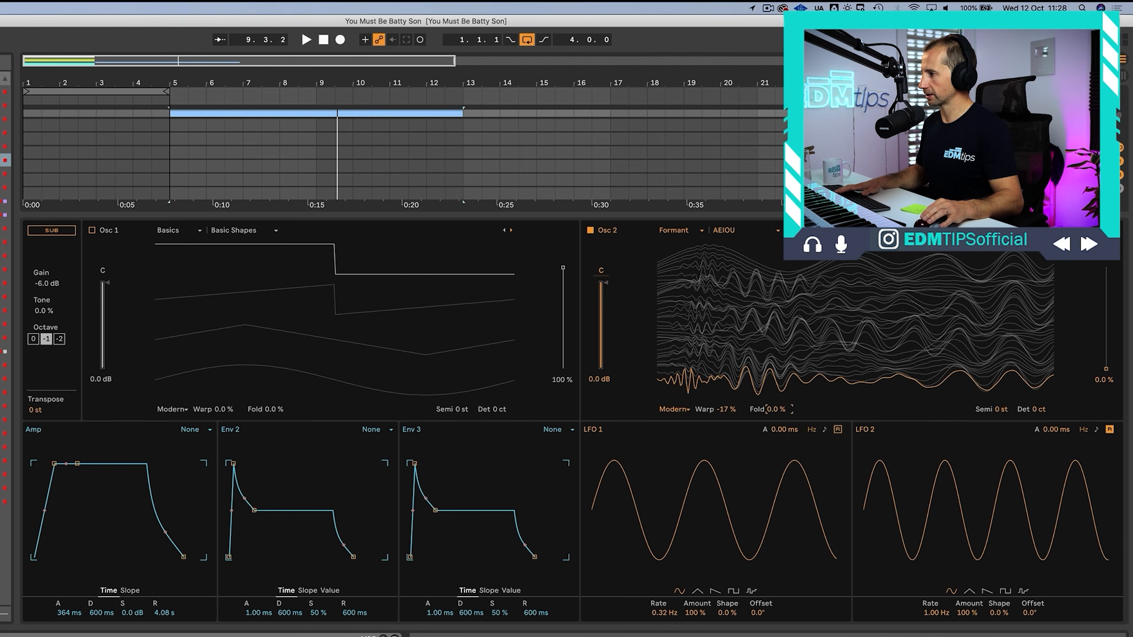
{"action": "left_click_drag", "start_coordinate": [737, 417], "coordinate": [737, 426]}
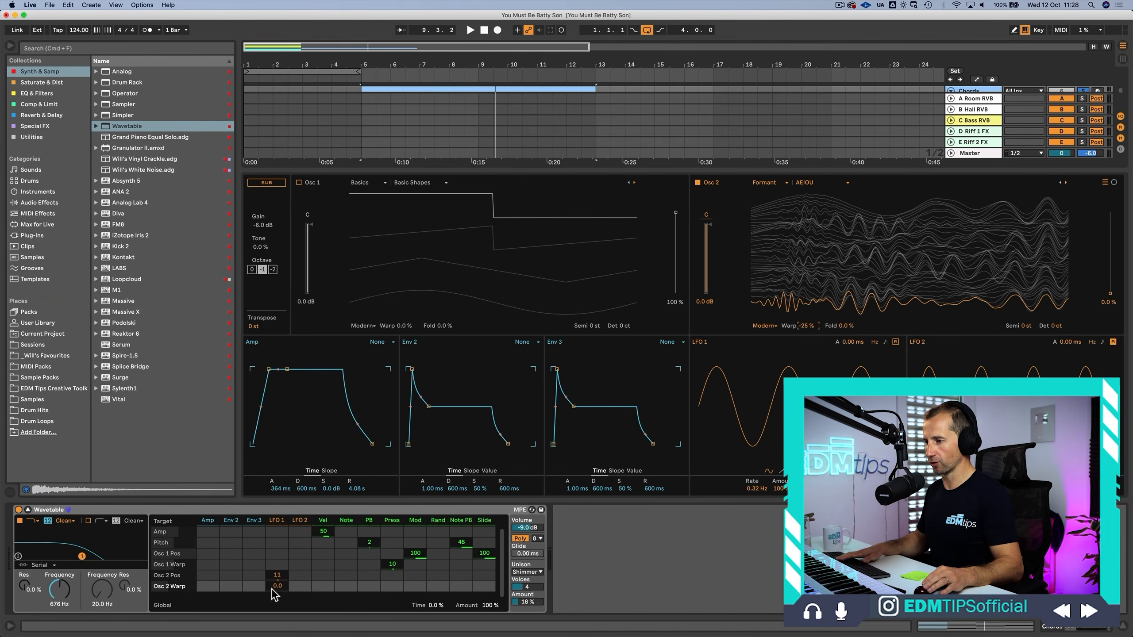
Step: Assign LFO 1 to modulate Osc 2's warp and readjust its Osc 2 position amount while the chords play
{"action": "key", "text": "space"}
{"action": "left_click_drag", "start_coordinate": [273, 588], "coordinate": [272, 588]}
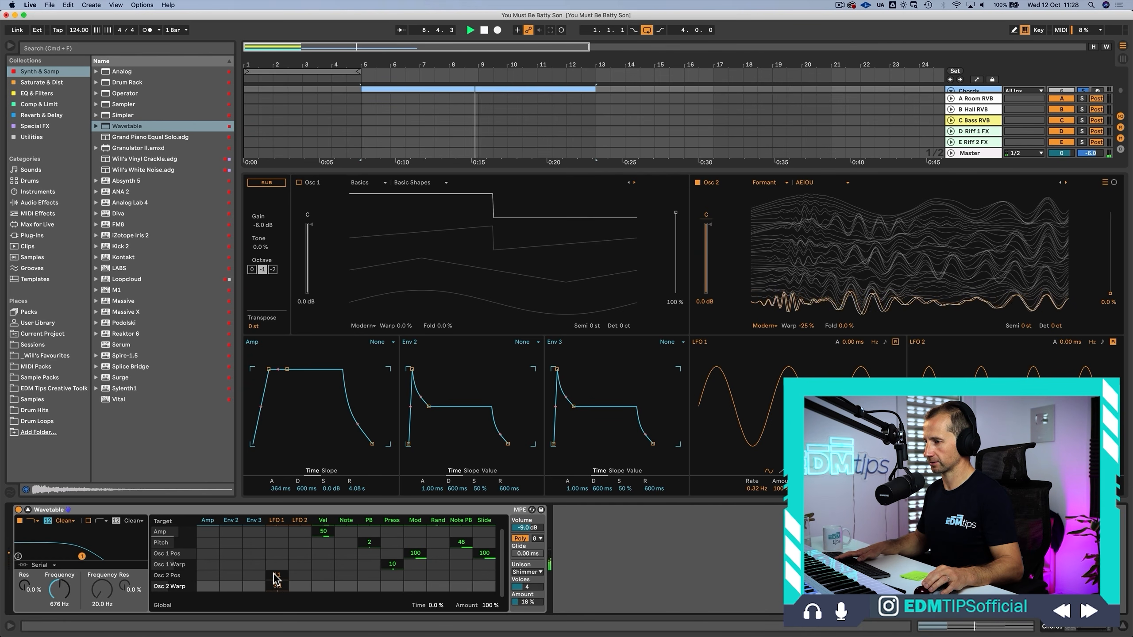
{"action": "left_click_drag", "start_coordinate": [277, 575], "coordinate": [277, 585]}
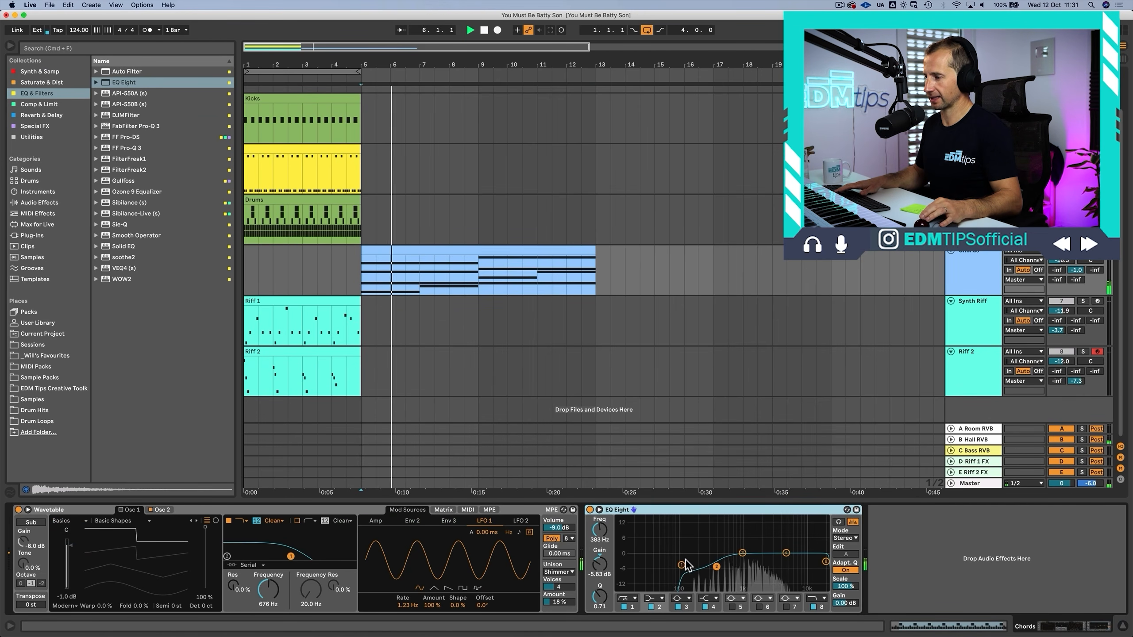
Step: Toggle Osc 1 in the Chords track's Wavetable while listening to the chords
{"action": "left_click", "coordinate": [120, 510]}
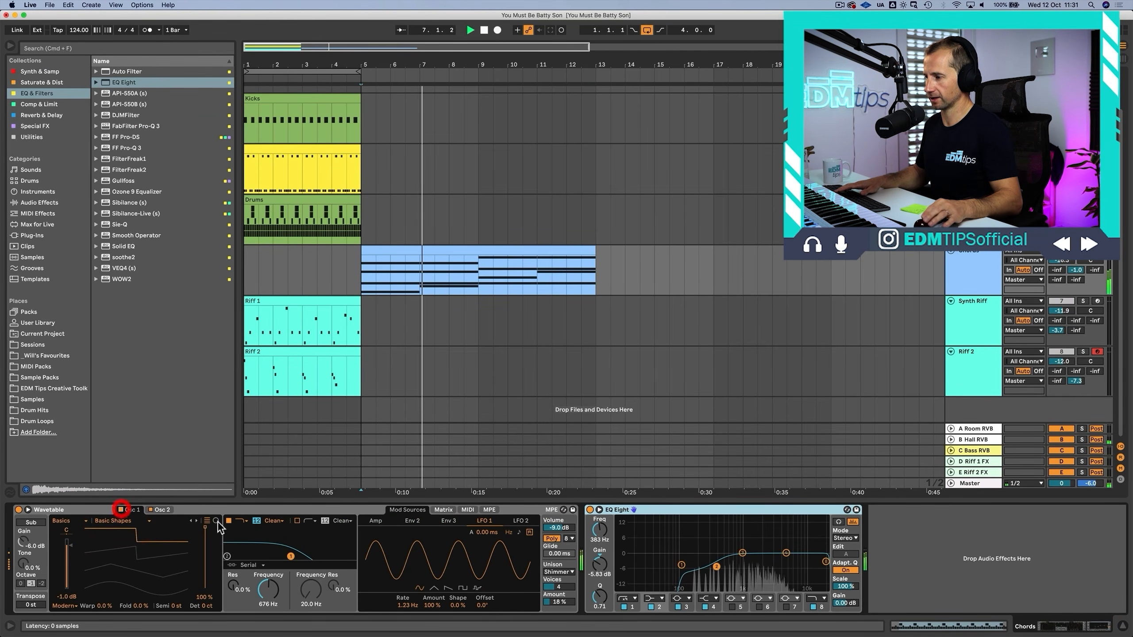
{"action": "left_click", "coordinate": [651, 517]}
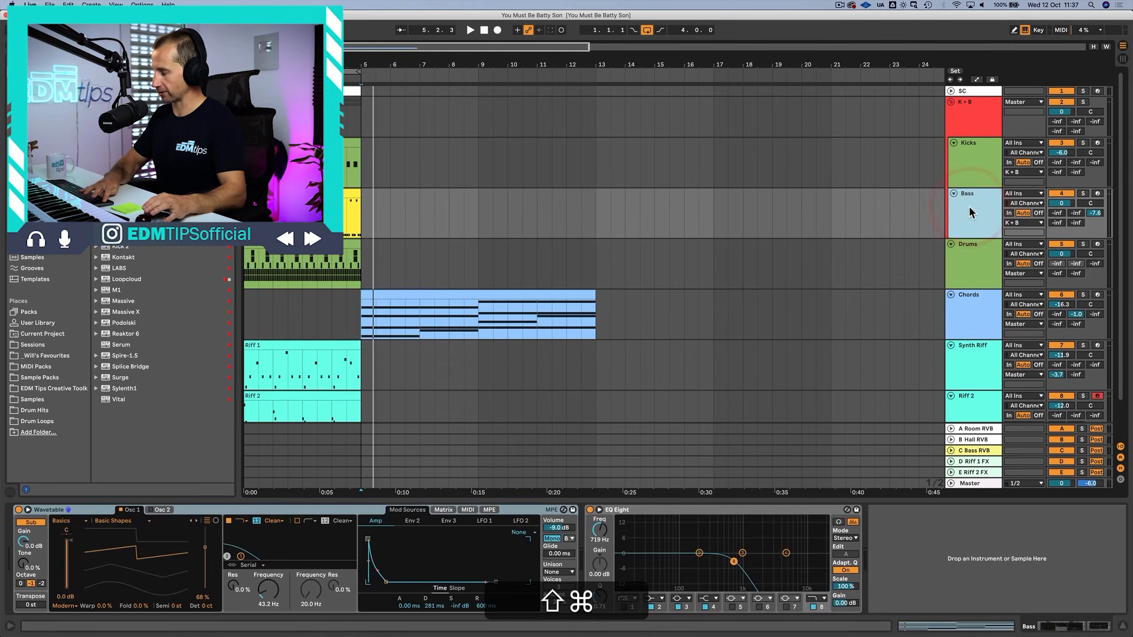
Step: Insert a new MIDI track below the Bass track, name it Break Bass and colour it yellow
{"action": "key", "text": "super+shift+t"}
{"action": "left_click", "coordinate": [969, 245]}
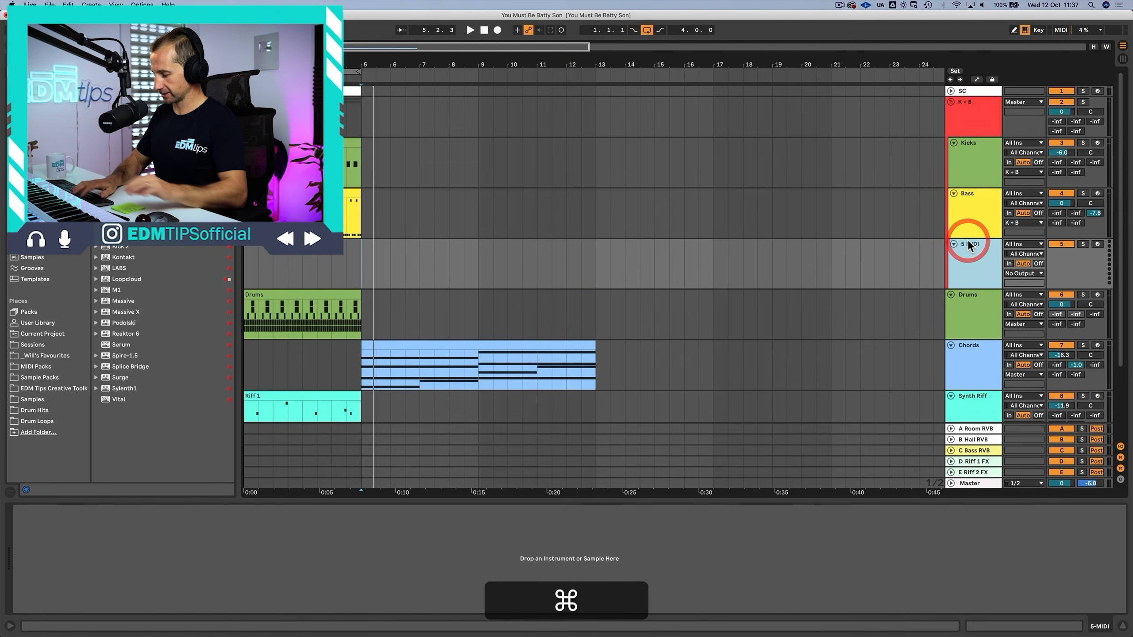
{"action": "key", "text": "super+shift+r"}
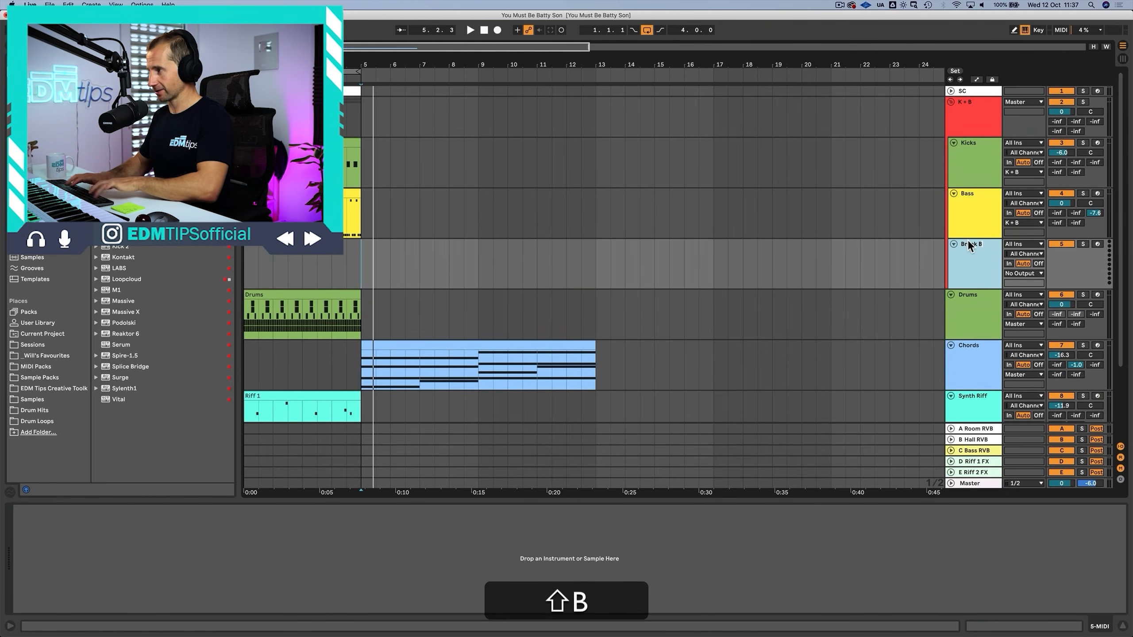
{"action": "right_click", "coordinate": [969, 246]}
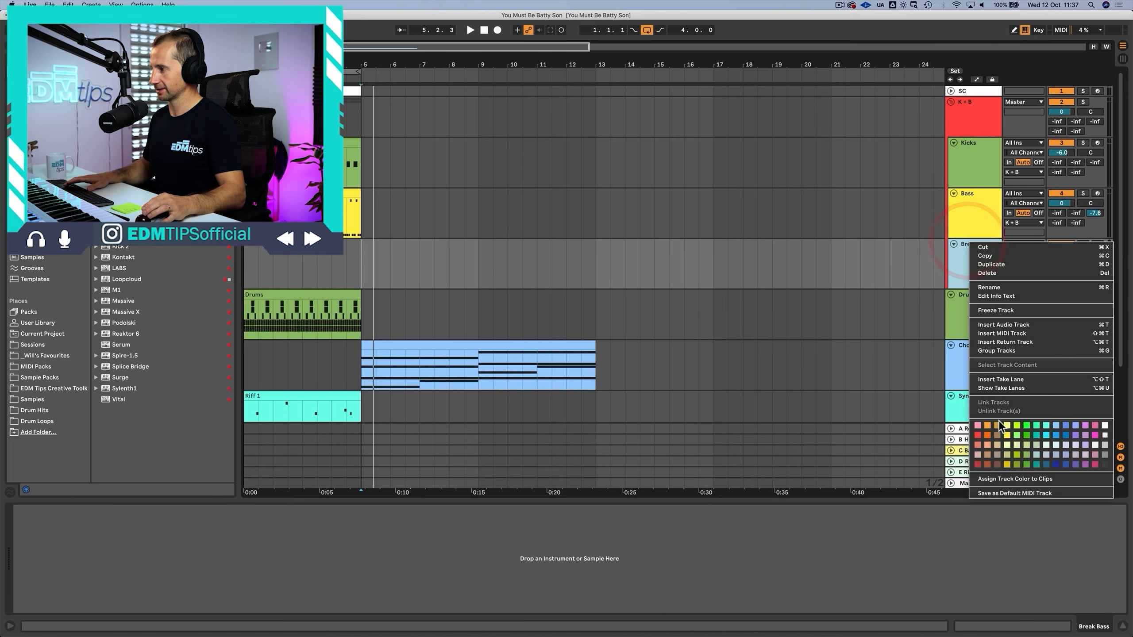
{"action": "left_click", "coordinate": [1008, 435]}
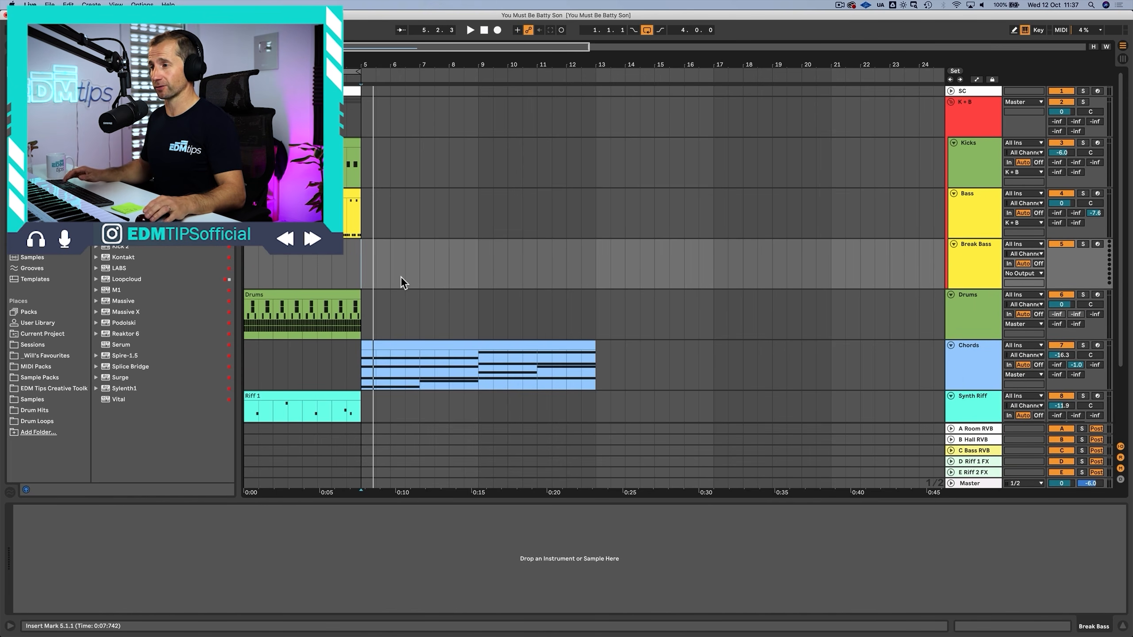
Step: Create an empty MIDI clip on the Break Bass track from bar 5 to bar 13 and name it Break Bass
{"action": "left_click_drag", "start_coordinate": [362, 272], "coordinate": [597, 273]}
{"action": "key", "text": "super+shift+m"}
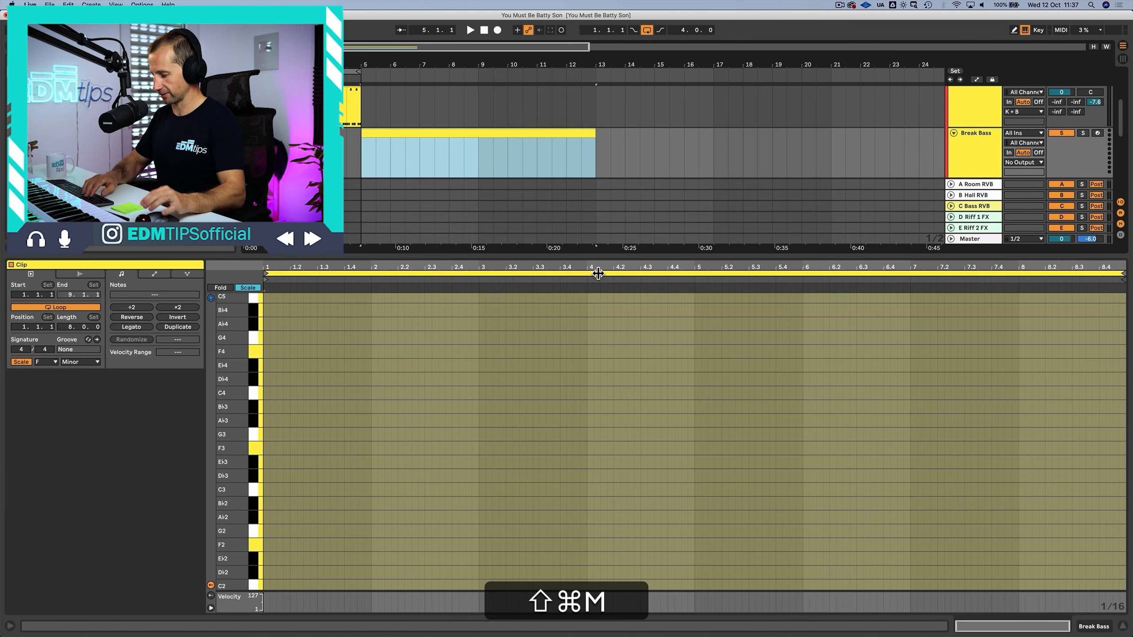
{"action": "key", "text": "super+r"}
{"action": "type", "text": "Break Bass"}
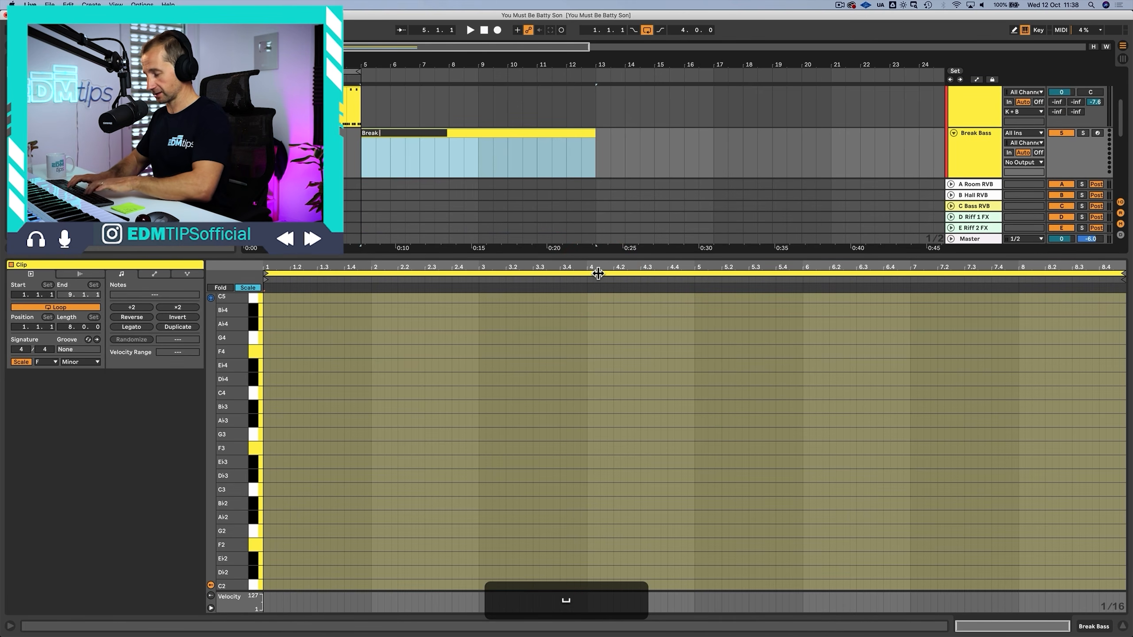
{"action": "key", "text": "Return"}
{"action": "key", "text": "shift+Tab"}
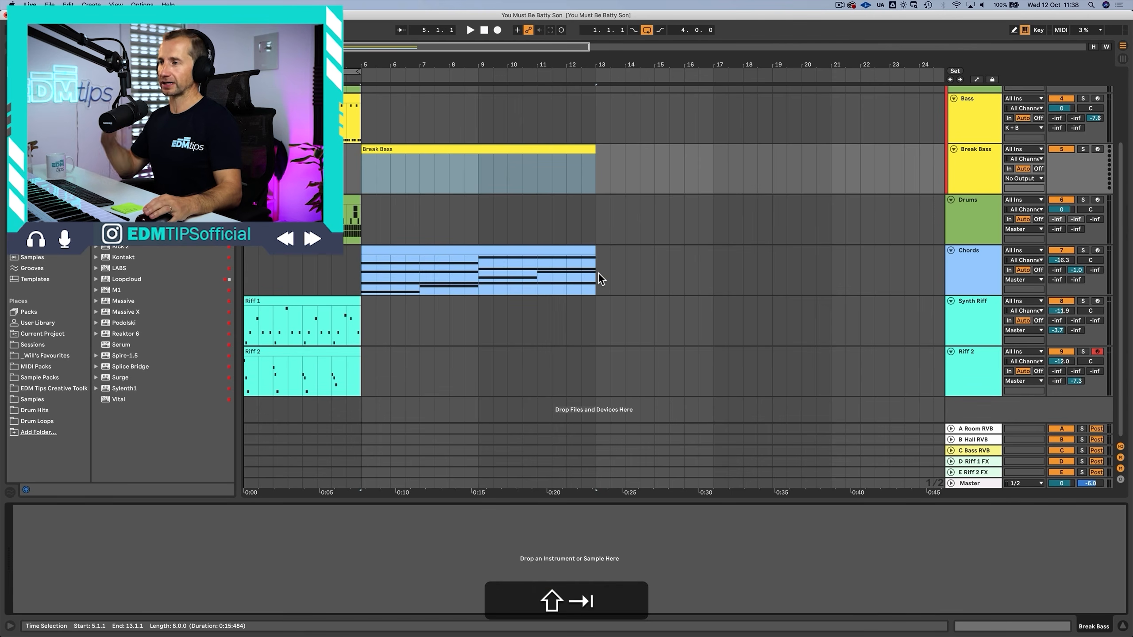
Step: Load the Wavetable instrument onto the Break Bass track
{"action": "scroll", "coordinate": [462, 213], "scroll_direction": "up", "scroll_amount": 2}
{"action": "left_click", "coordinate": [462, 206]}
{"action": "scroll", "coordinate": [462, 206], "scroll_direction": "up", "scroll_amount": 1}
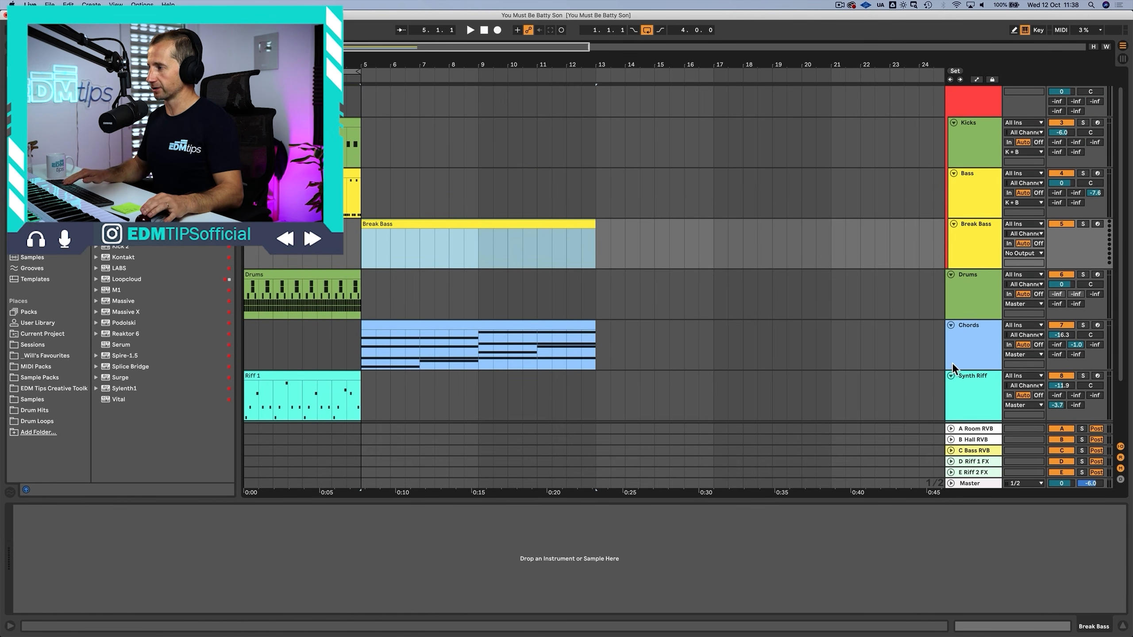
{"action": "left_click", "coordinate": [466, 323]}
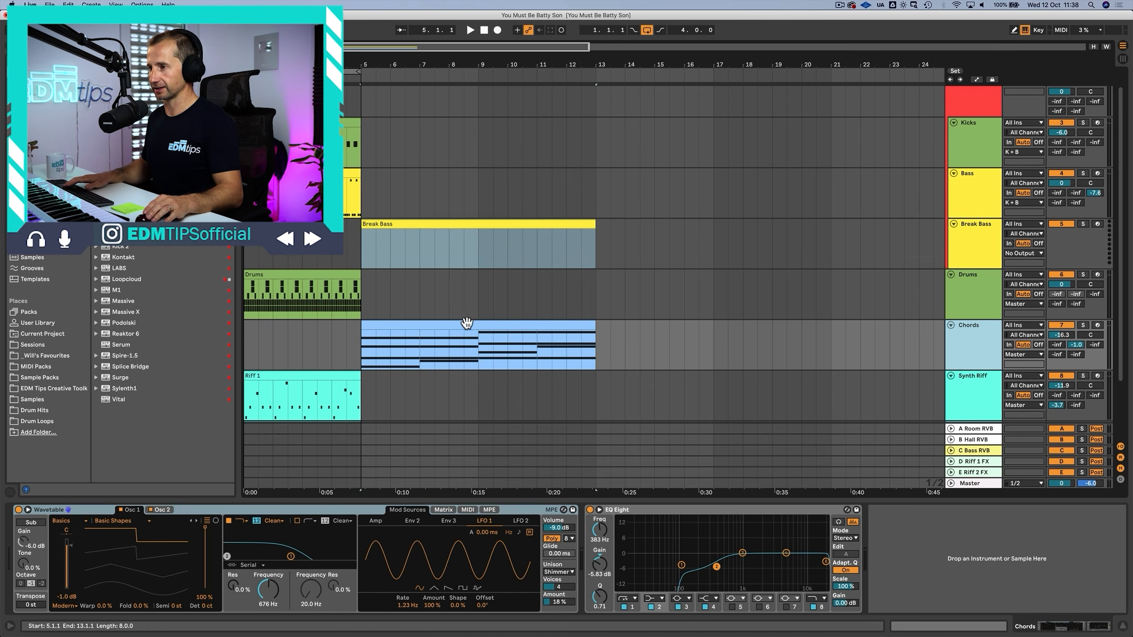
{"action": "left_click", "coordinate": [404, 223]}
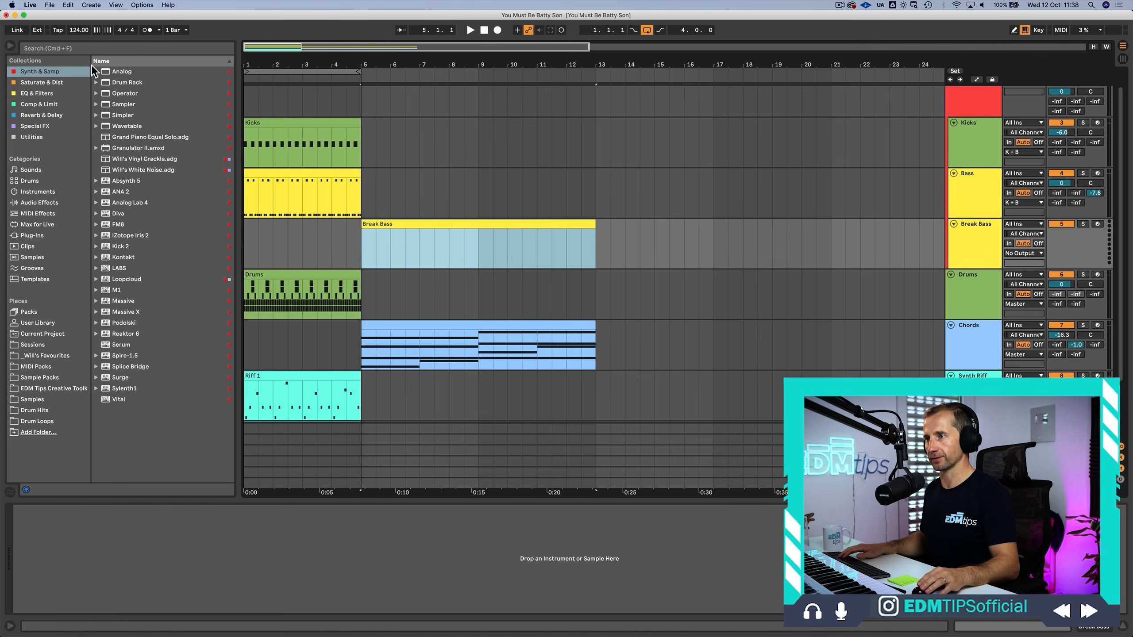
{"action": "left_click_drag", "start_coordinate": [118, 126], "coordinate": [404, 241]}
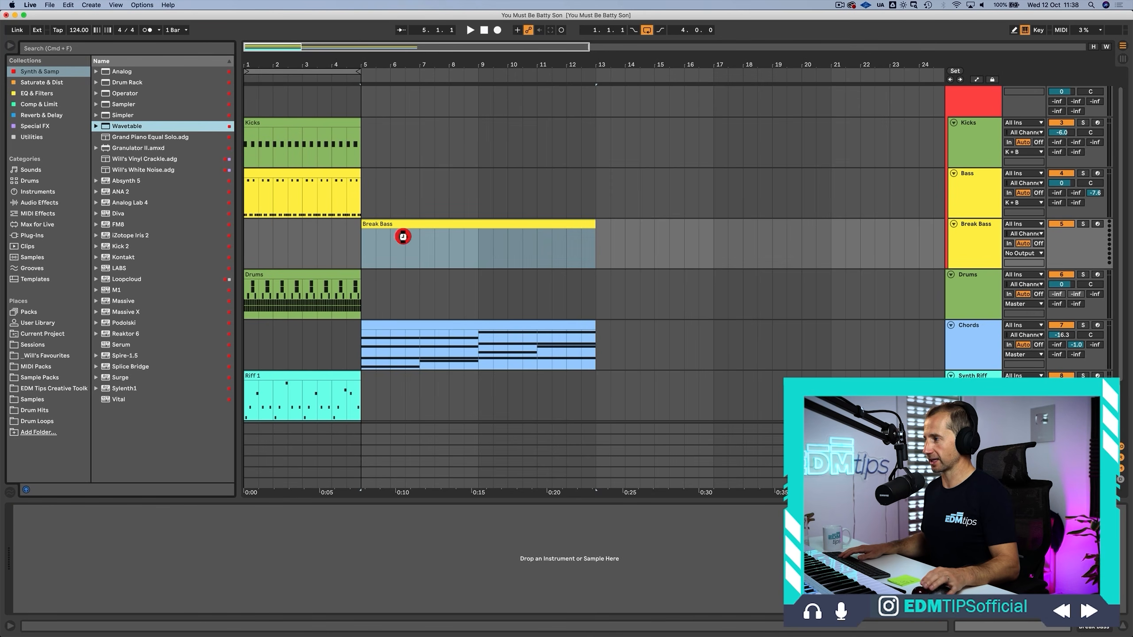
{"action": "left_click_drag", "start_coordinate": [169, 513], "coordinate": [168, 438]}
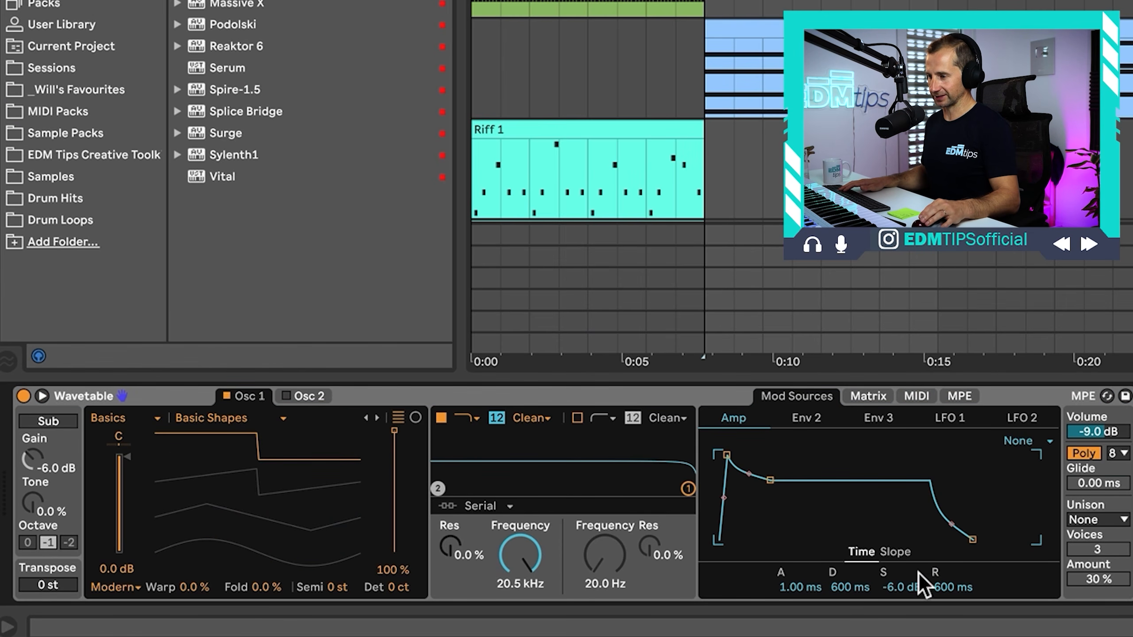
Step: Set Wavetable's amp attack to 0.00 ms and sustain to 0.0 dB, voicing to Mono, filter 1 frequency to 543 Hz and unison to Classic
{"action": "left_click_drag", "start_coordinate": [905, 585], "coordinate": [905, 540]}
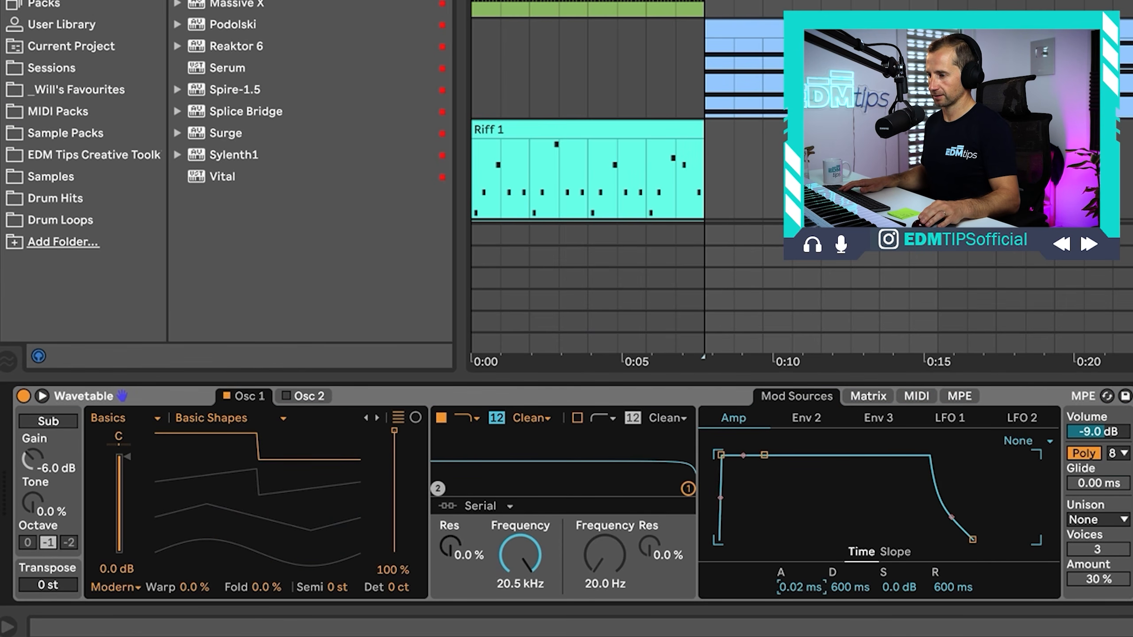
{"action": "left_click", "coordinate": [1083, 453]}
{"action": "left_click_drag", "start_coordinate": [519, 556], "coordinate": [519, 607]}
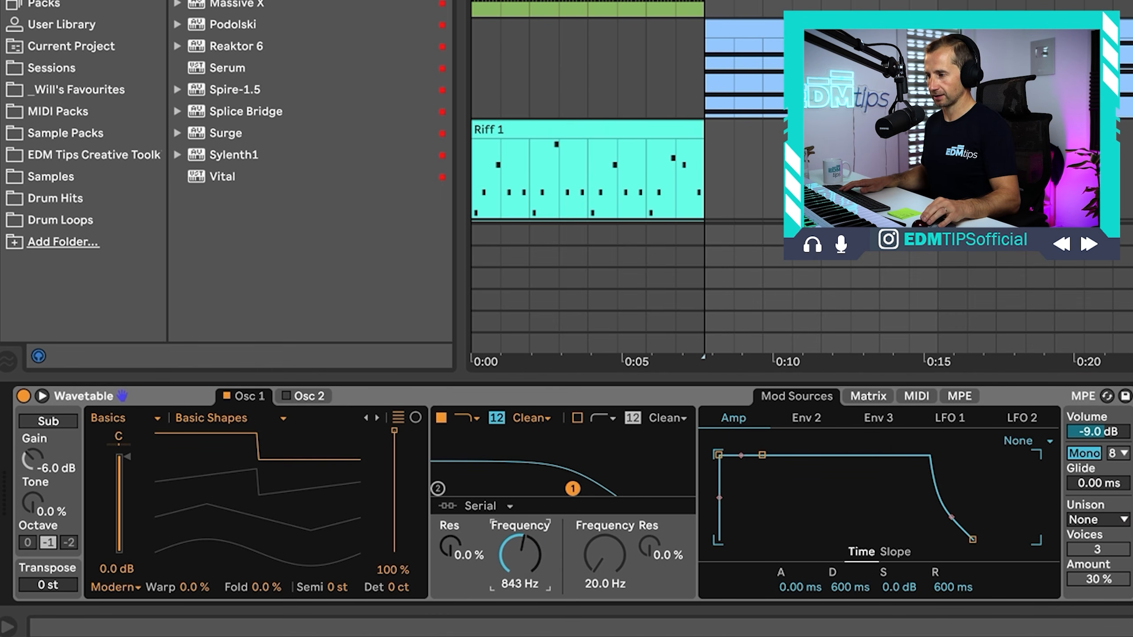
{"action": "left_click", "coordinate": [1088, 520]}
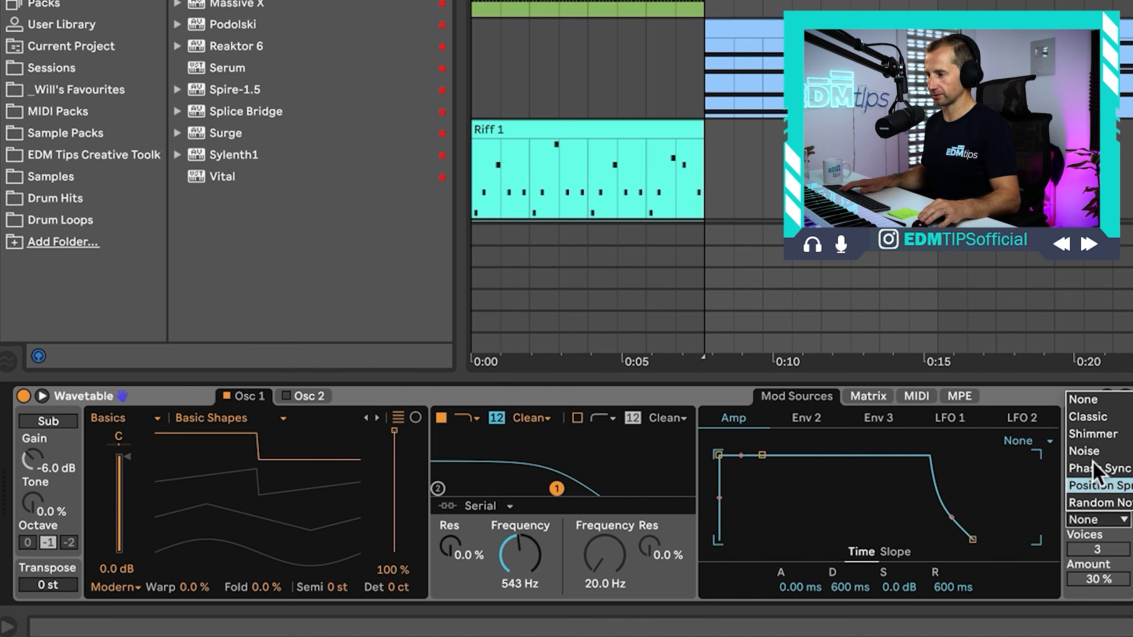
{"action": "left_click", "coordinate": [1089, 417]}
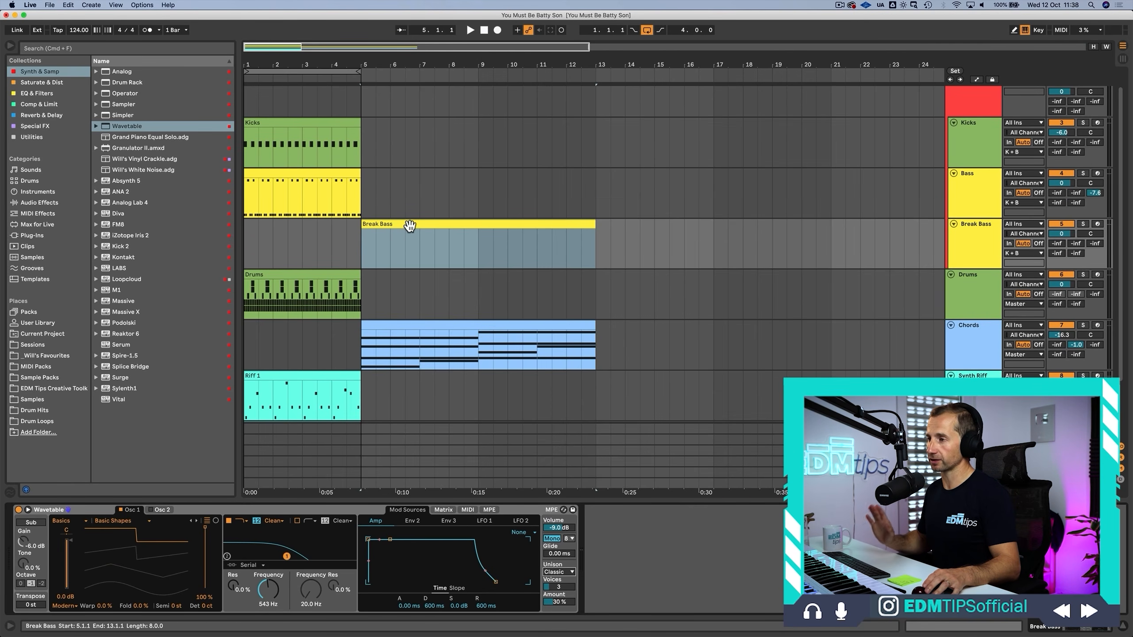
Step: Add a one-bar F0 note at the start of the Break Bass clip
{"action": "double_click", "coordinate": [409, 225]}
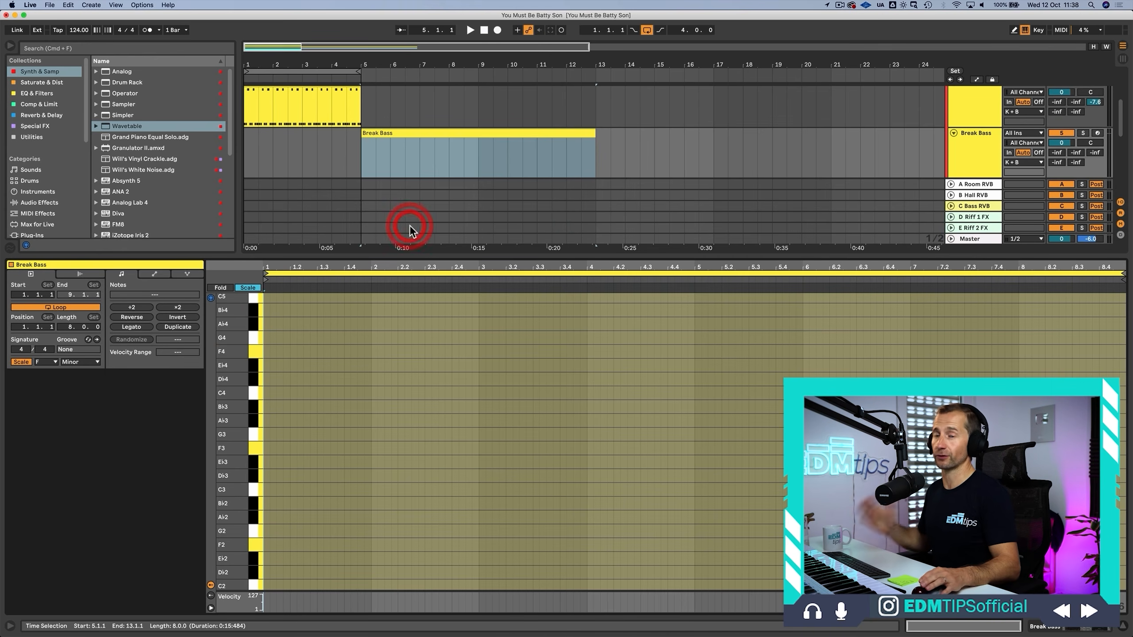
{"action": "double_click", "coordinate": [267, 447]}
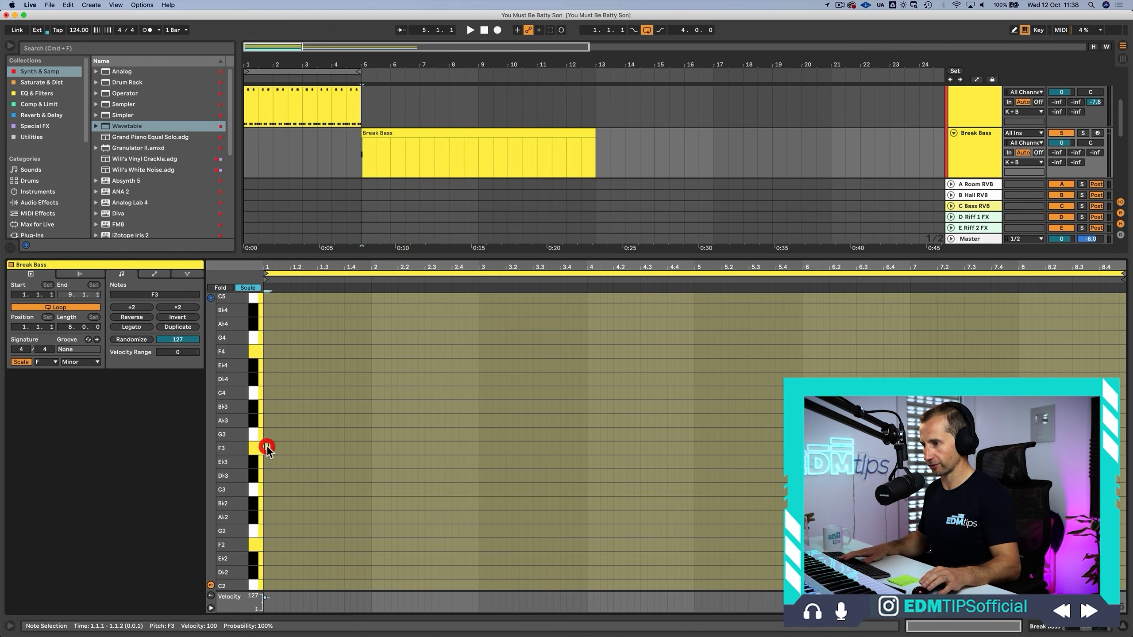
{"action": "left_click_drag", "start_coordinate": [267, 447], "coordinate": [378, 448]}
{"action": "key", "text": "shift+Down"}
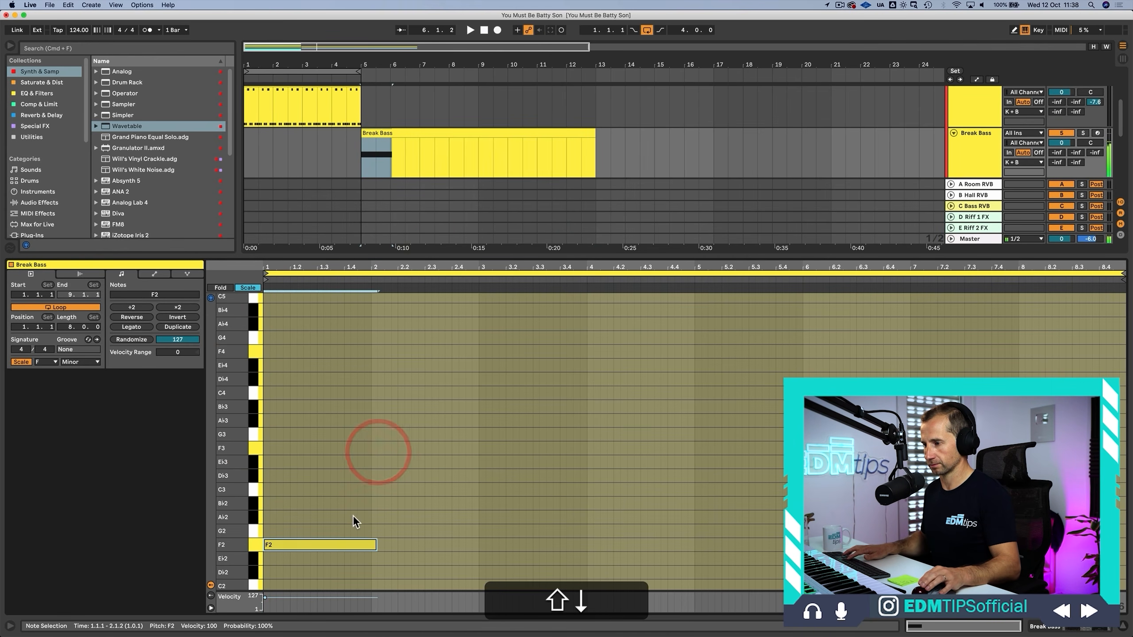
{"action": "key", "text": "shift+Down"}
{"action": "key", "text": "shift+Down"}
{"action": "key", "text": "shift+Up"}
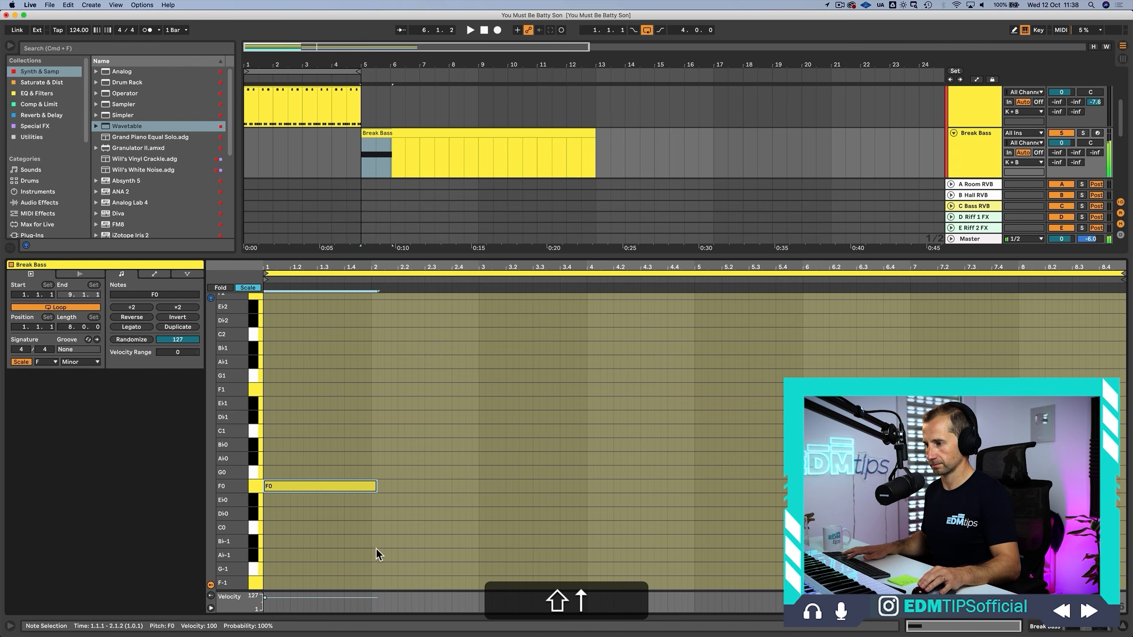
{"action": "left_click", "coordinate": [375, 485]}
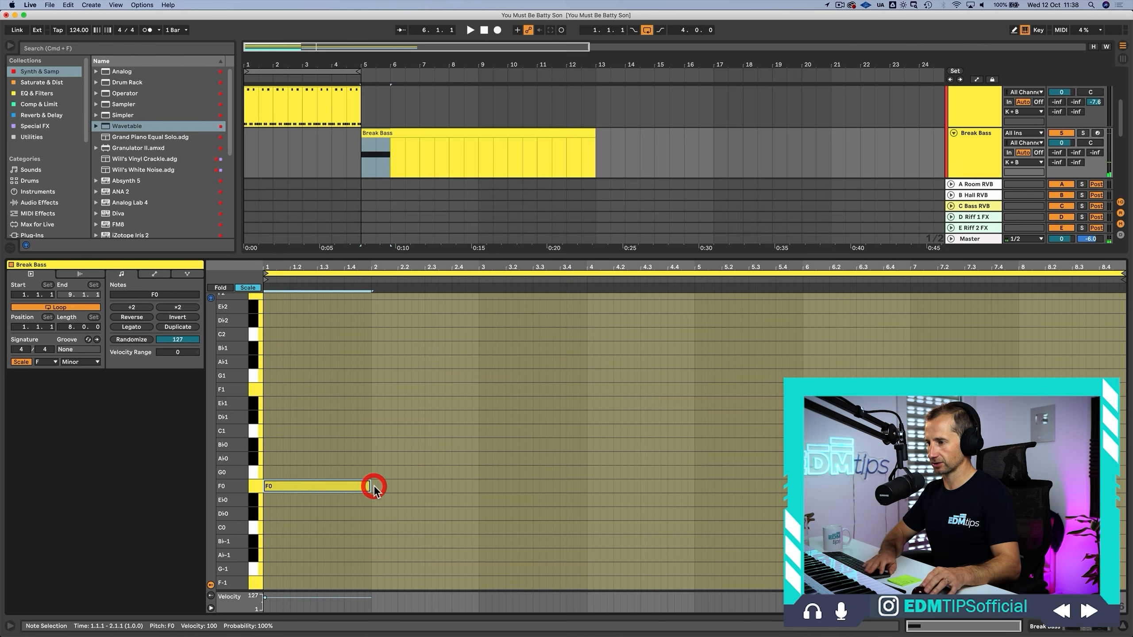
Step: Set the Break Bass track's volume to -19.2 dB and play the section
{"action": "key", "text": "shift+Tab"}
{"action": "left_click_drag", "start_coordinate": [1068, 158], "coordinate": [1068, 185]}
{"action": "key", "text": "space"}
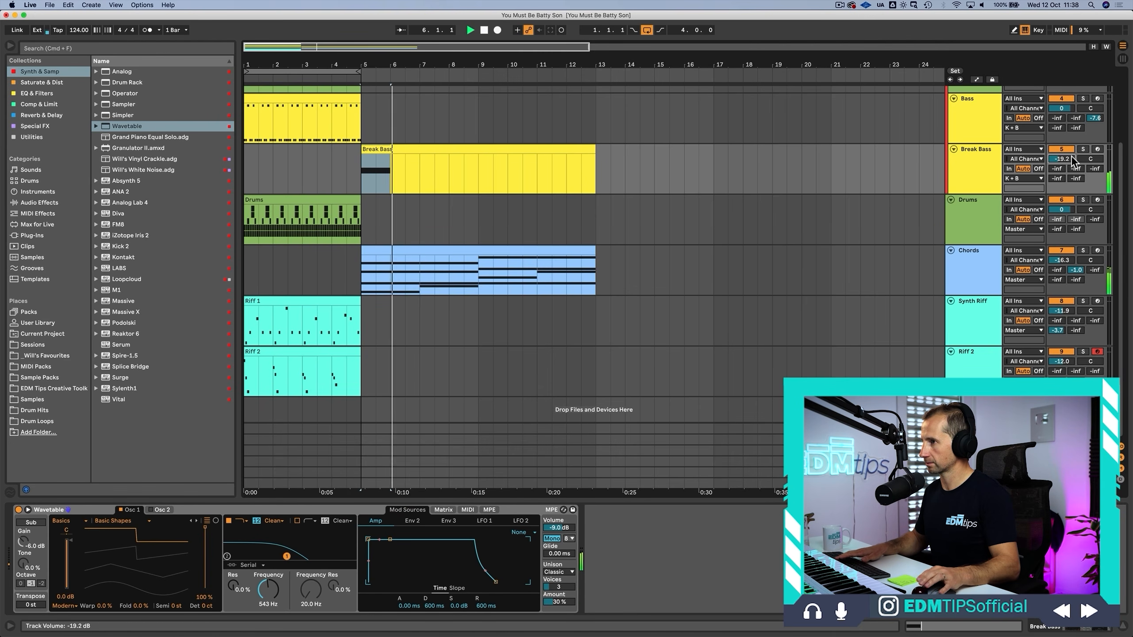
Step: Extend the F0 note to two bars and copy it to A♭0 at bar 3, B♭0 at bar 5 and D♭1 at bar 7
{"action": "double_click", "coordinate": [442, 151]}
{"action": "key", "text": "space"}
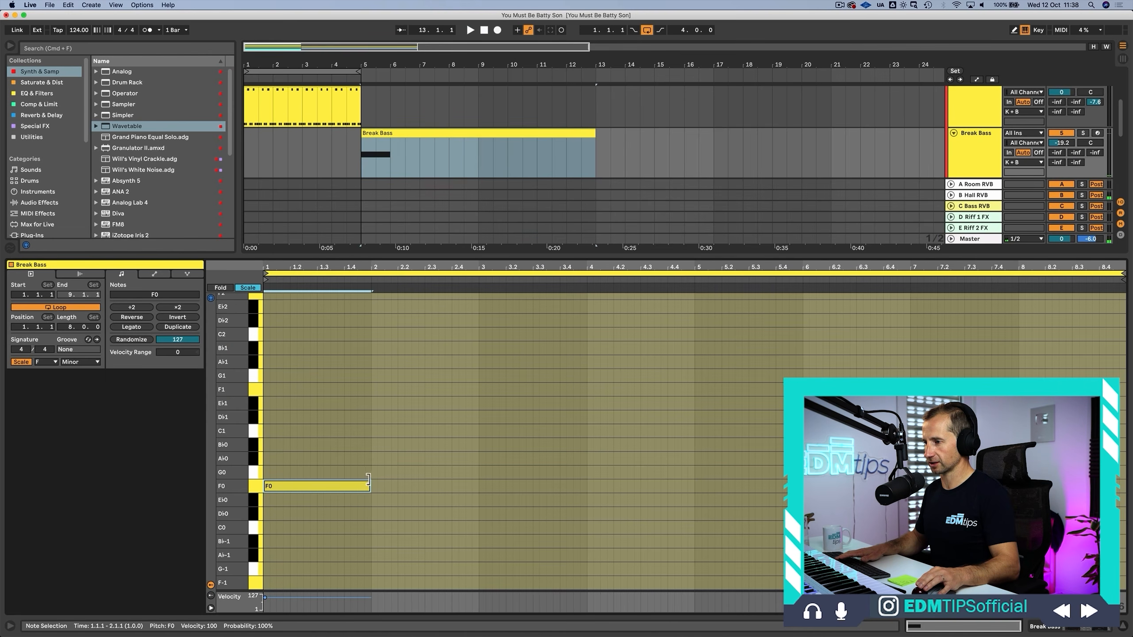
{"action": "left_click_drag", "start_coordinate": [366, 485], "coordinate": [481, 498]}
{"action": "key", "text": "super+1"}
{"action": "key", "text": "super+2"}
{"action": "key", "text": "super+2"}
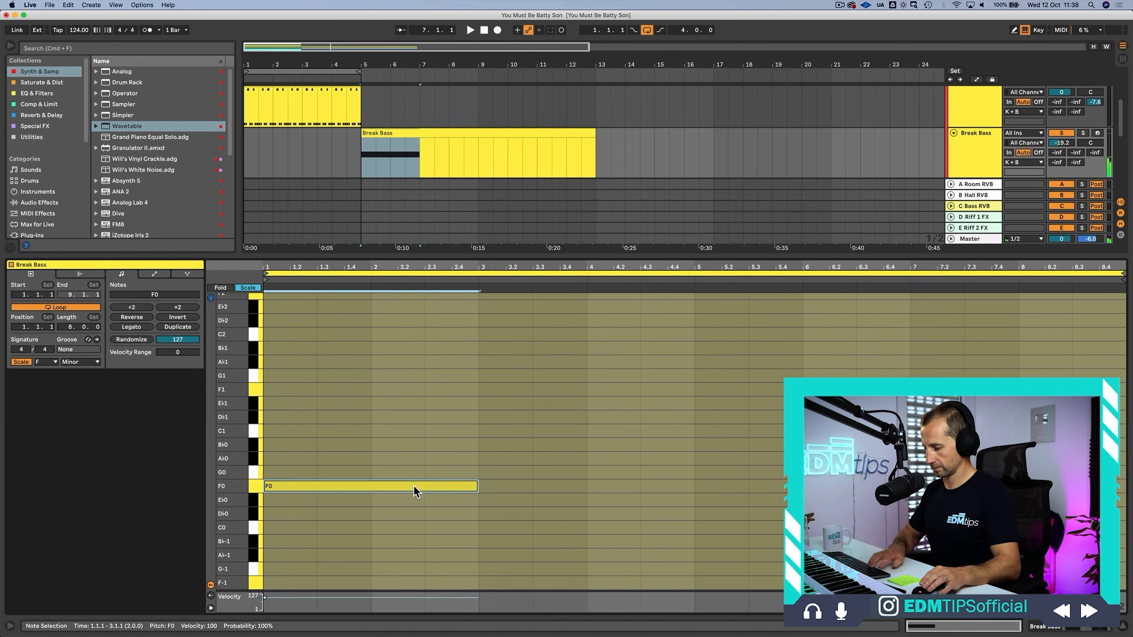
{"action": "left_click_drag", "start_coordinate": [413, 485], "coordinate": [1040, 421]}
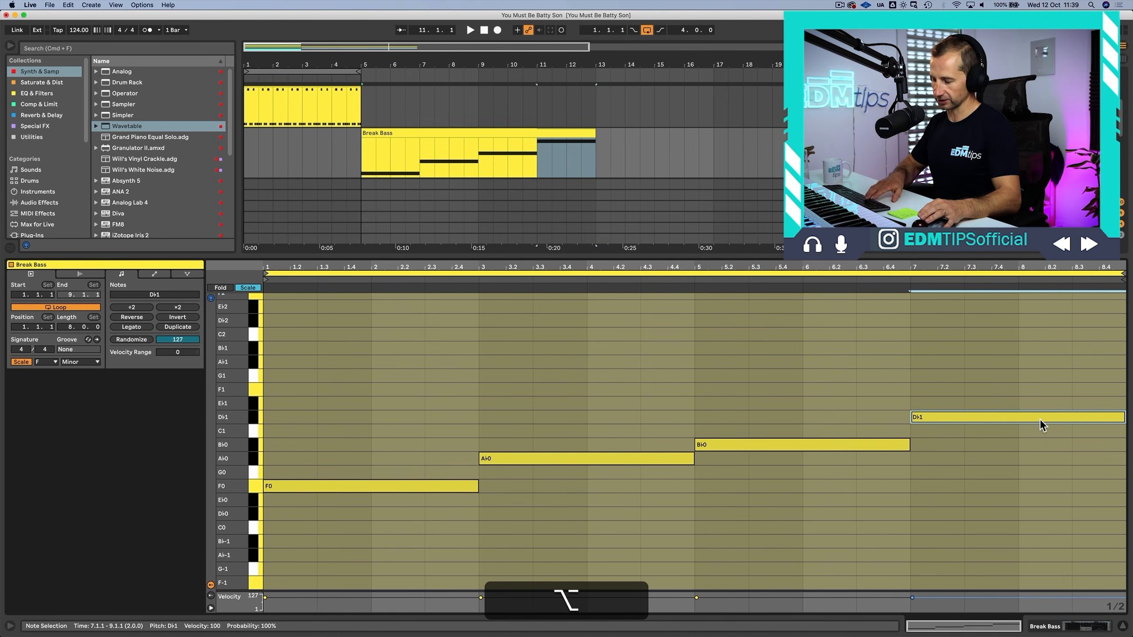
Step: Play the bassline with the chords and raise the Chords Wavetable's filter 1 frequency to 1.11 kHz
{"action": "key", "text": "space"}
{"action": "key", "text": "shift+Tab"}
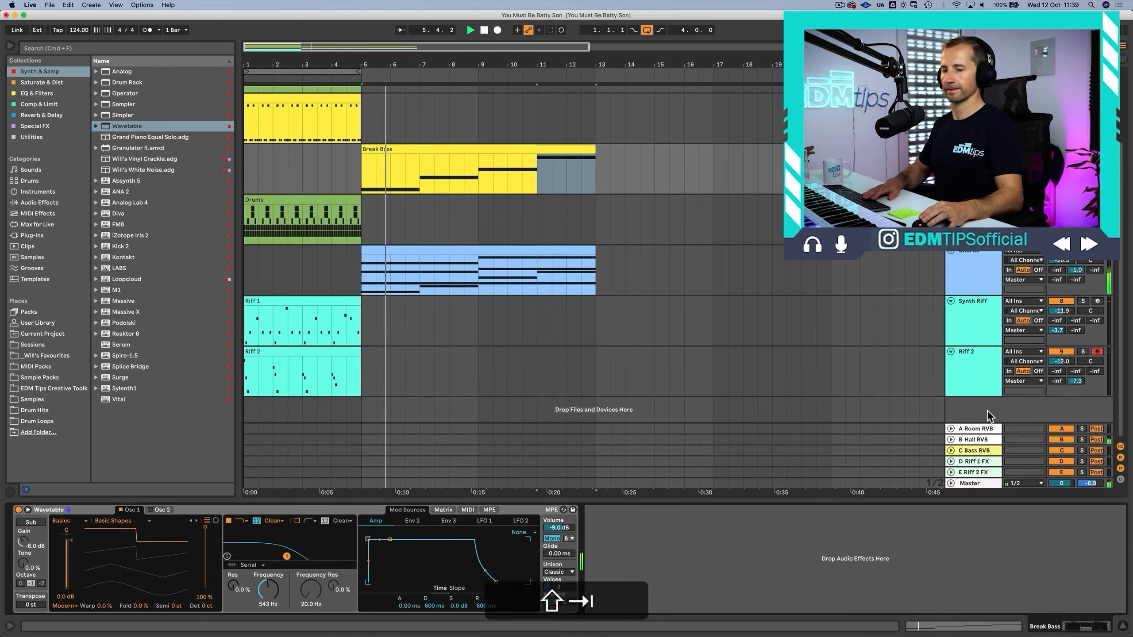
{"action": "left_click", "coordinate": [965, 278]}
{"action": "left_click_drag", "start_coordinate": [268, 589], "coordinate": [268, 578]}
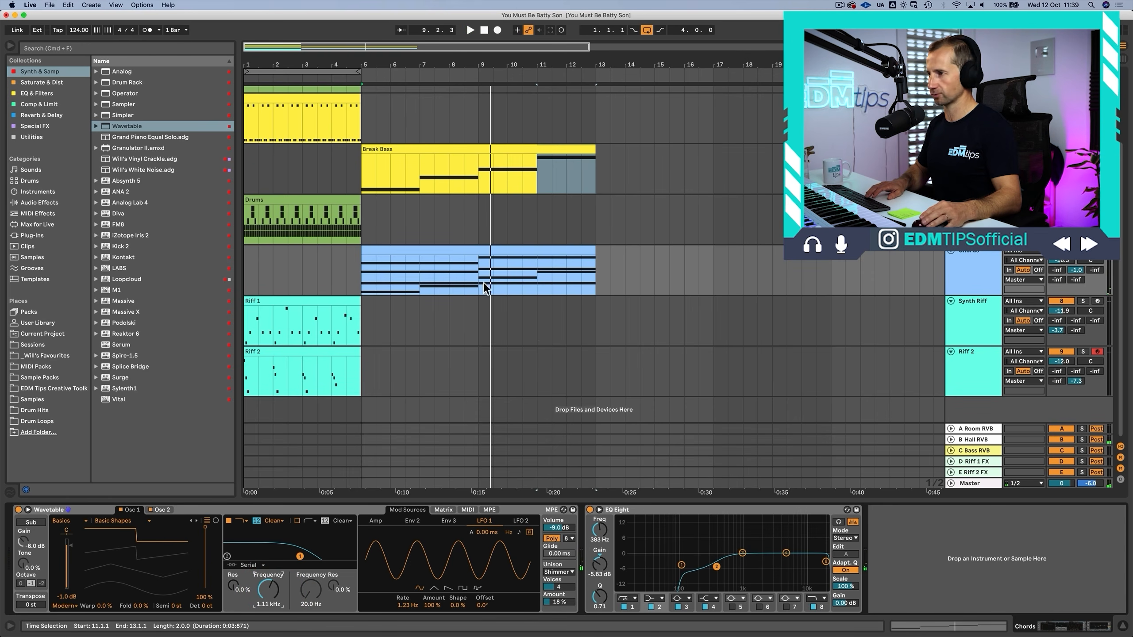
Step: Freeze the Chords track and listen to it with the Break Bass from bar 5
{"action": "right_click", "coordinate": [959, 260]}
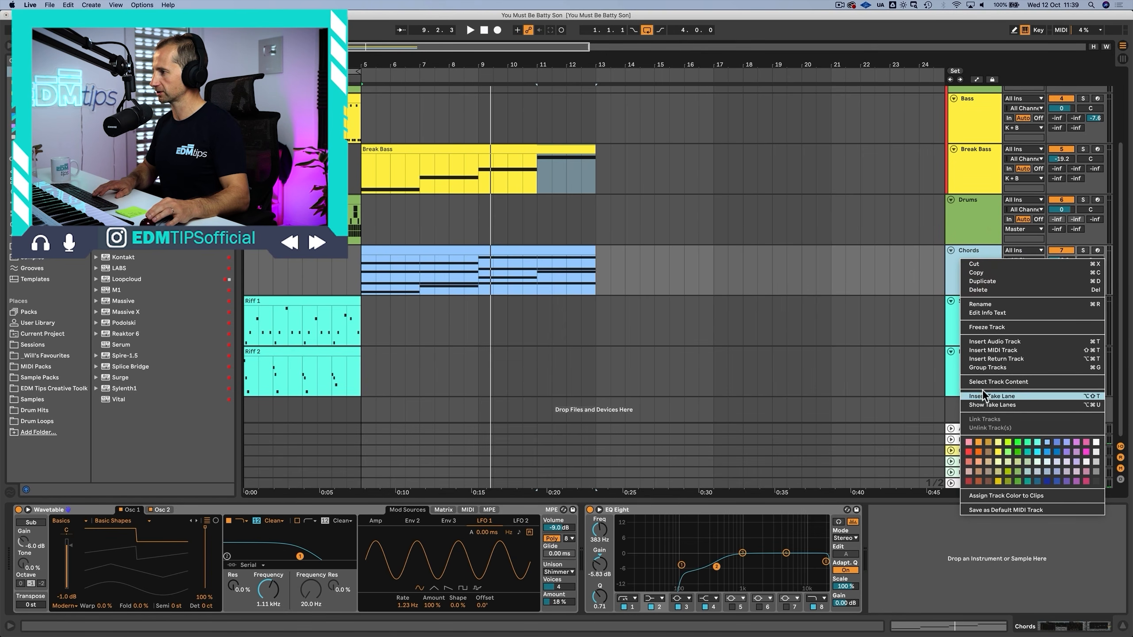
{"action": "left_click", "coordinate": [977, 328]}
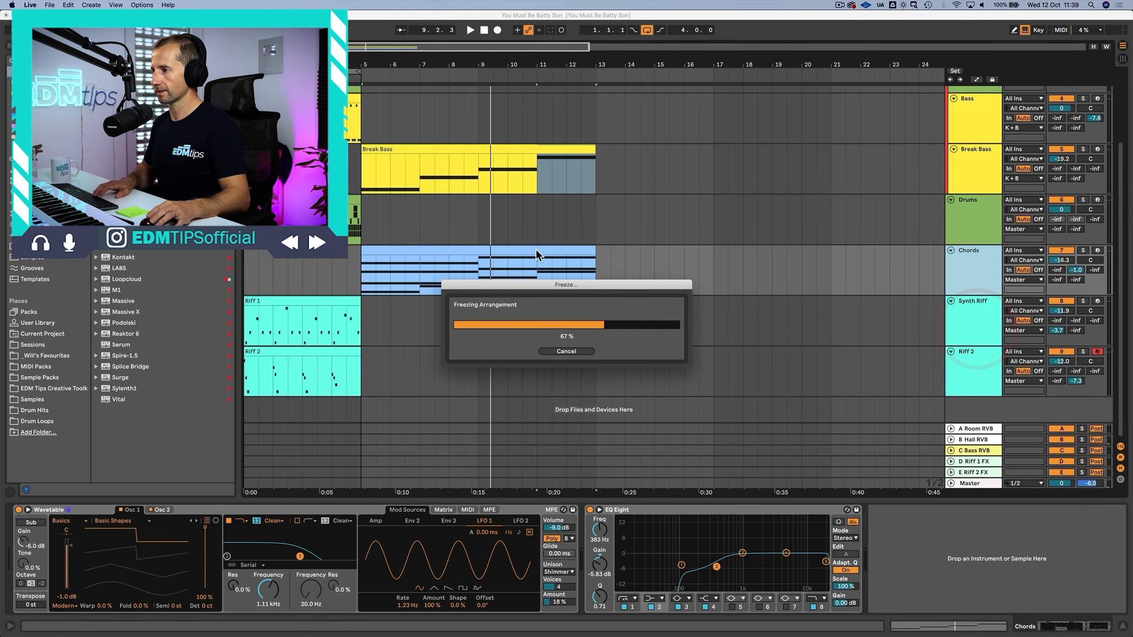
{"action": "left_click", "coordinate": [362, 277]}
{"action": "key", "text": "space"}
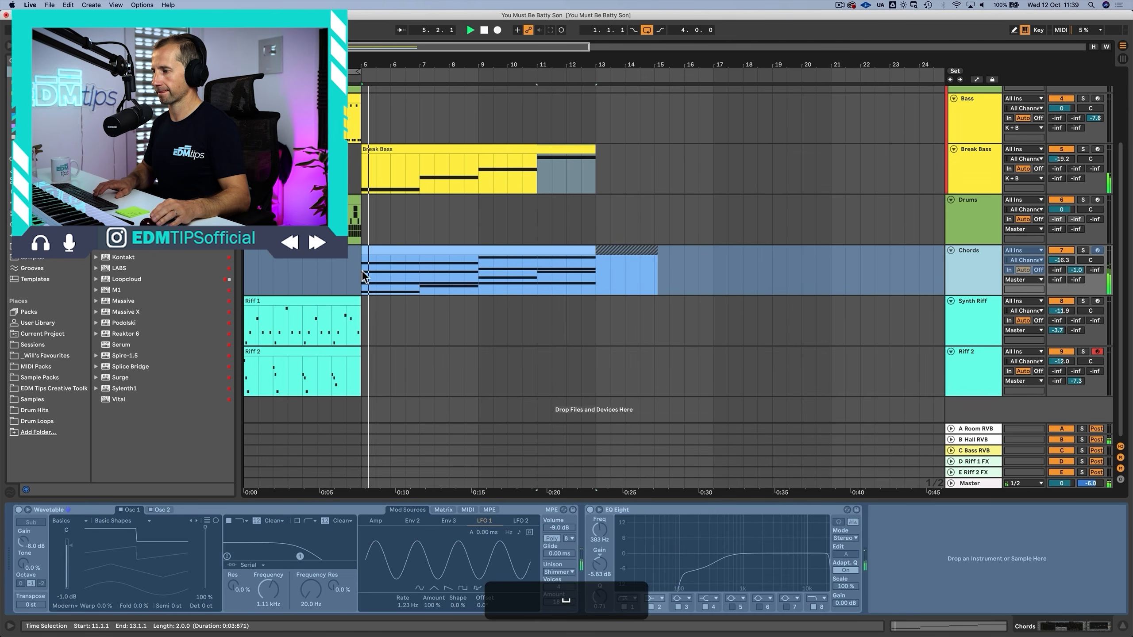
{"action": "left_click", "coordinate": [584, 249]}
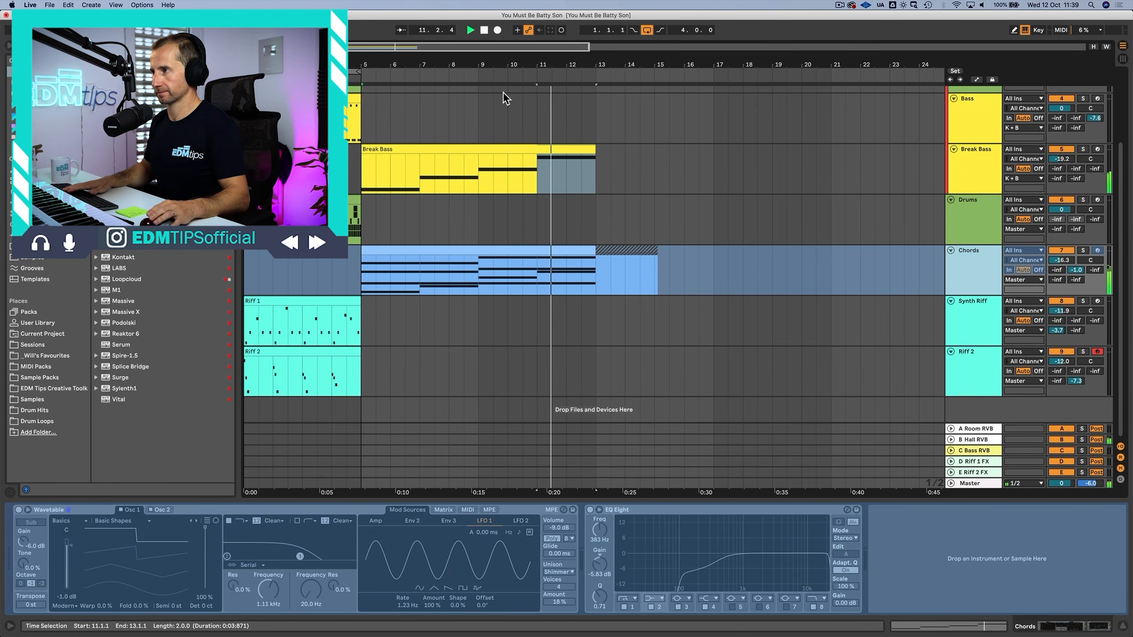
{"action": "key", "text": "space"}
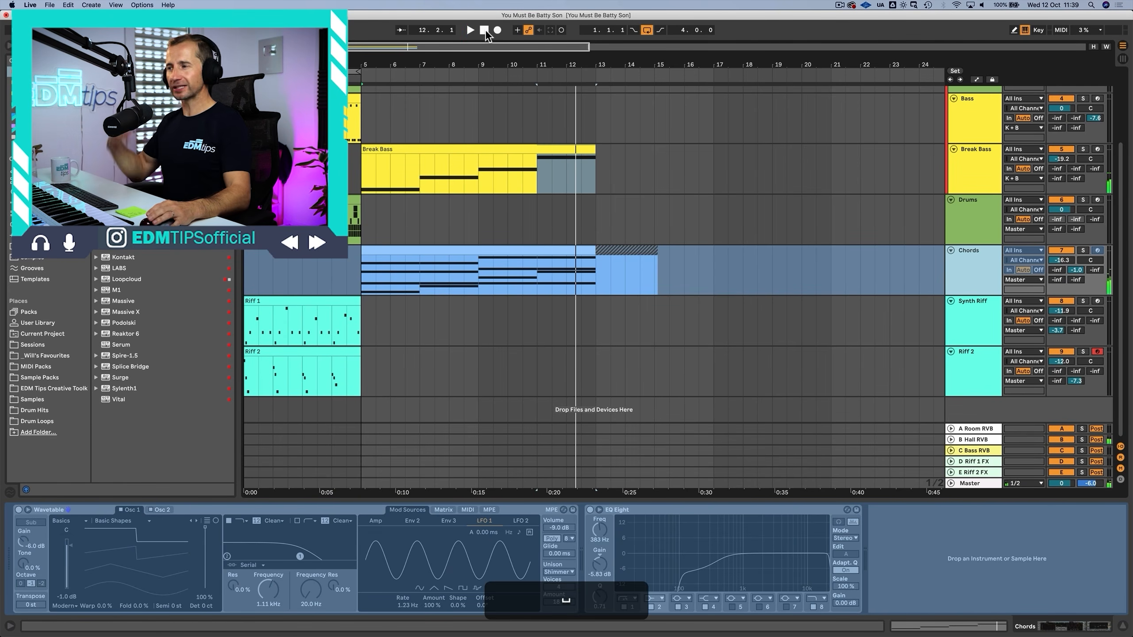
Step: Duplicate the Break Bass and Chords clips of bars 5 to 13 directly after themselves, and delete the first Break Bass clip
{"action": "left_click_drag", "start_coordinate": [361, 275], "coordinate": [595, 278]}
{"action": "left_click_drag", "start_coordinate": [597, 65], "coordinate": [389, 65]}
{"action": "key", "text": "super"}
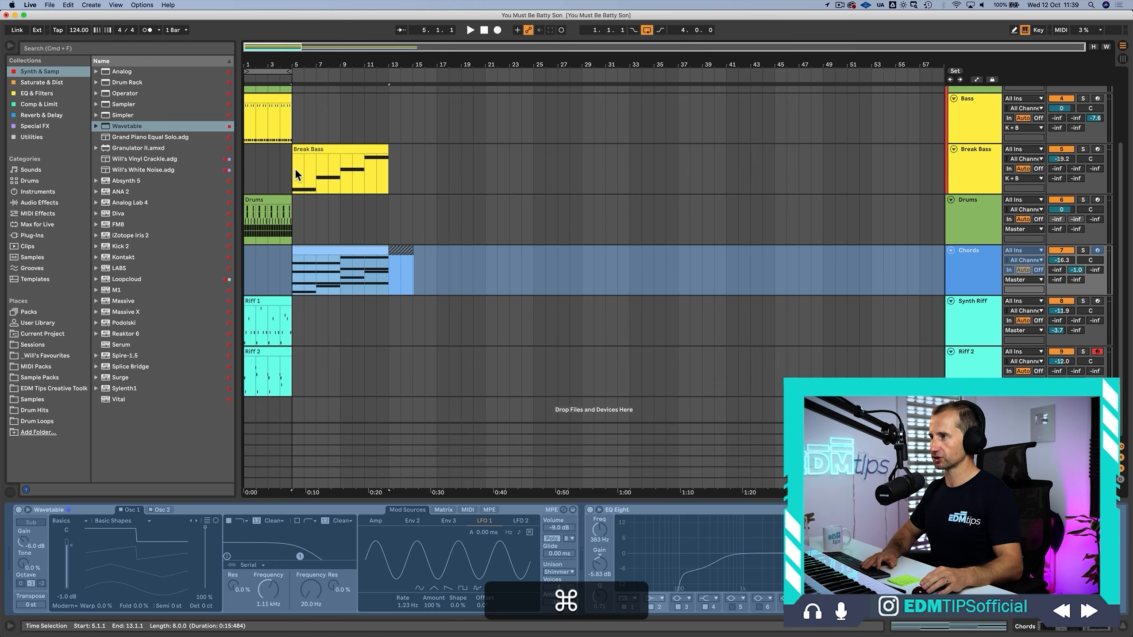
{"action": "left_click_drag", "start_coordinate": [295, 168], "coordinate": [393, 267]}
{"action": "key", "text": "super+d"}
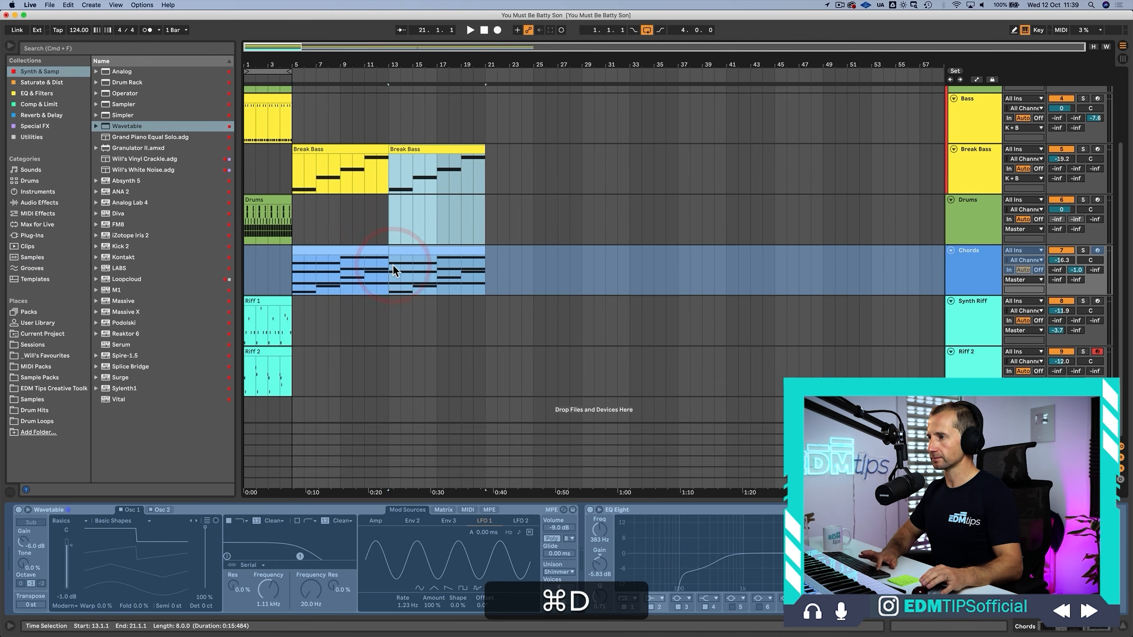
{"action": "left_click", "coordinate": [338, 151]}
{"action": "key", "text": "BackSpace"}
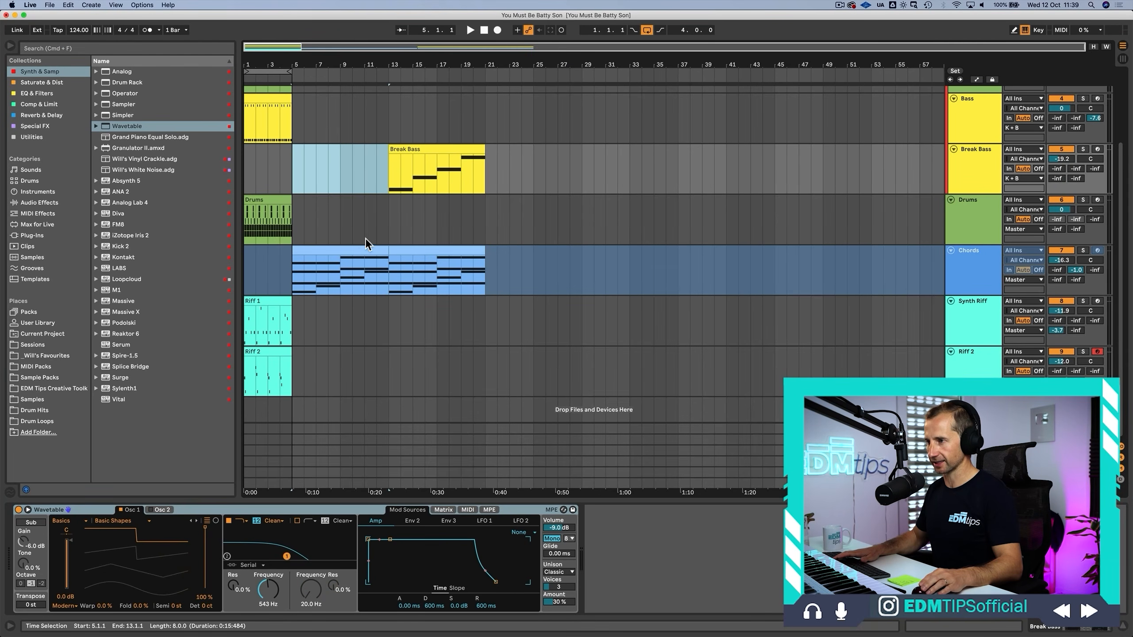
Step: Flatten the frozen Chords track into audio
{"action": "left_click", "coordinate": [388, 281]}
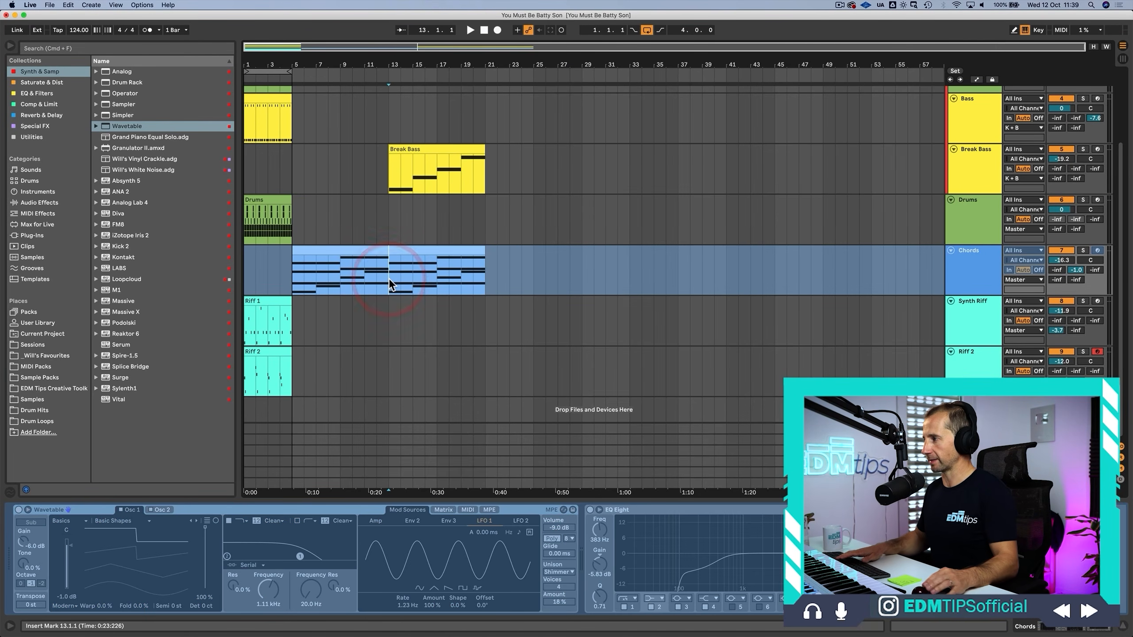
{"action": "right_click", "coordinate": [959, 272]}
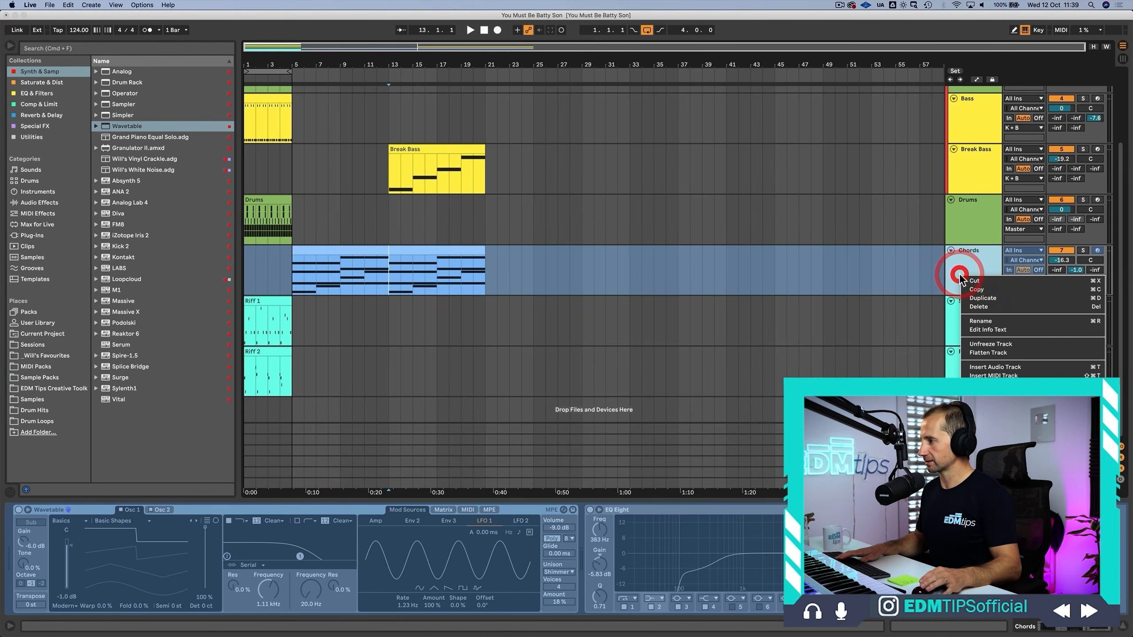
{"action": "left_click", "coordinate": [985, 355]}
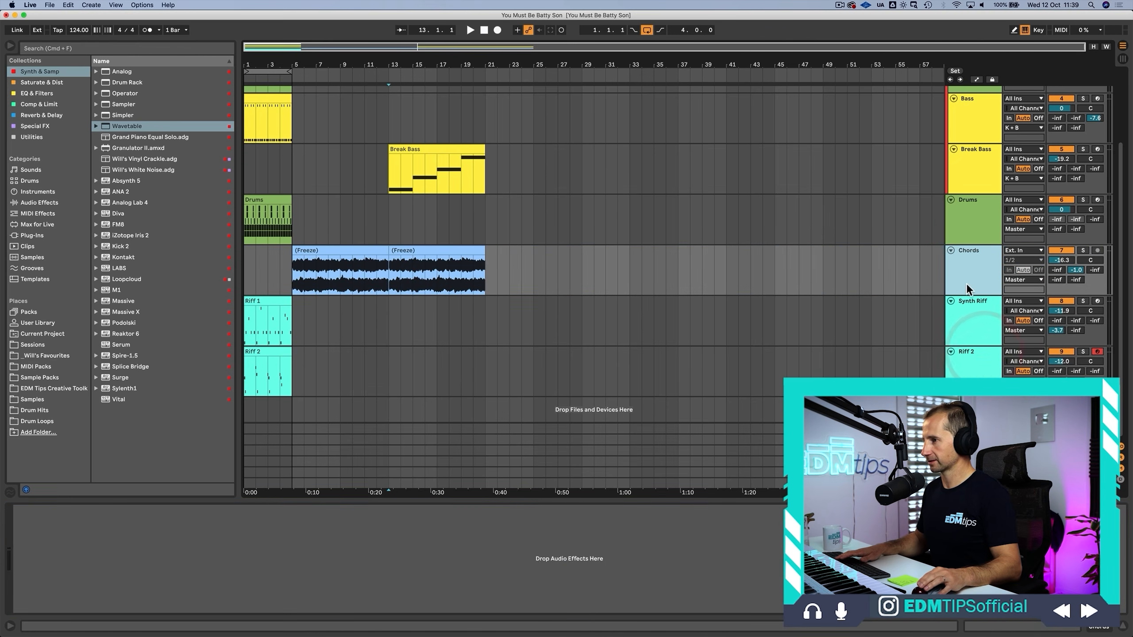
Step: Add an EQ Eight to the Chords track and raise its band 1 low-cut frequency to 4.78 kHz
{"action": "left_click", "coordinate": [51, 94]}
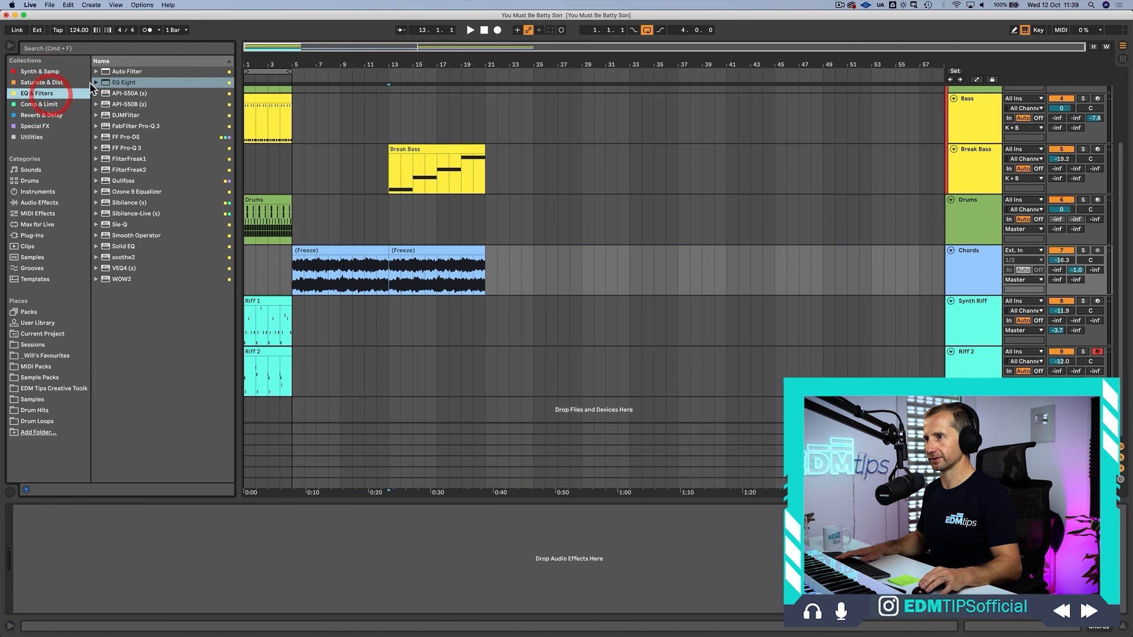
{"action": "left_click_drag", "start_coordinate": [119, 85], "coordinate": [179, 140]}
{"action": "left_click_drag", "start_coordinate": [299, 285], "coordinate": [303, 285]}
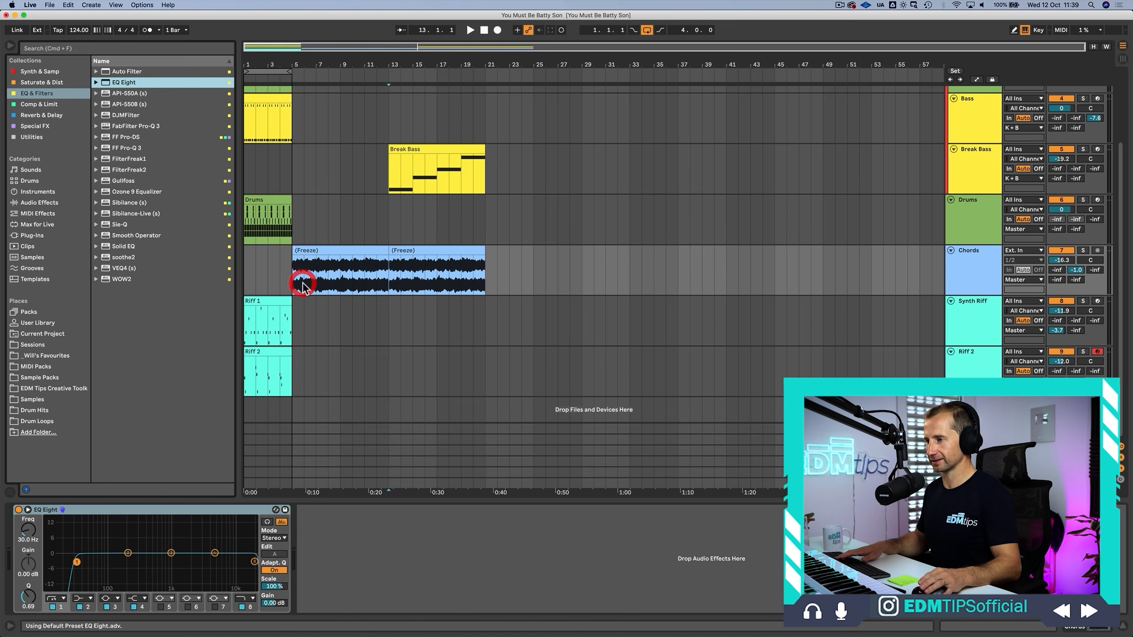
{"action": "left_click_drag", "start_coordinate": [29, 543], "coordinate": [29, 535]}
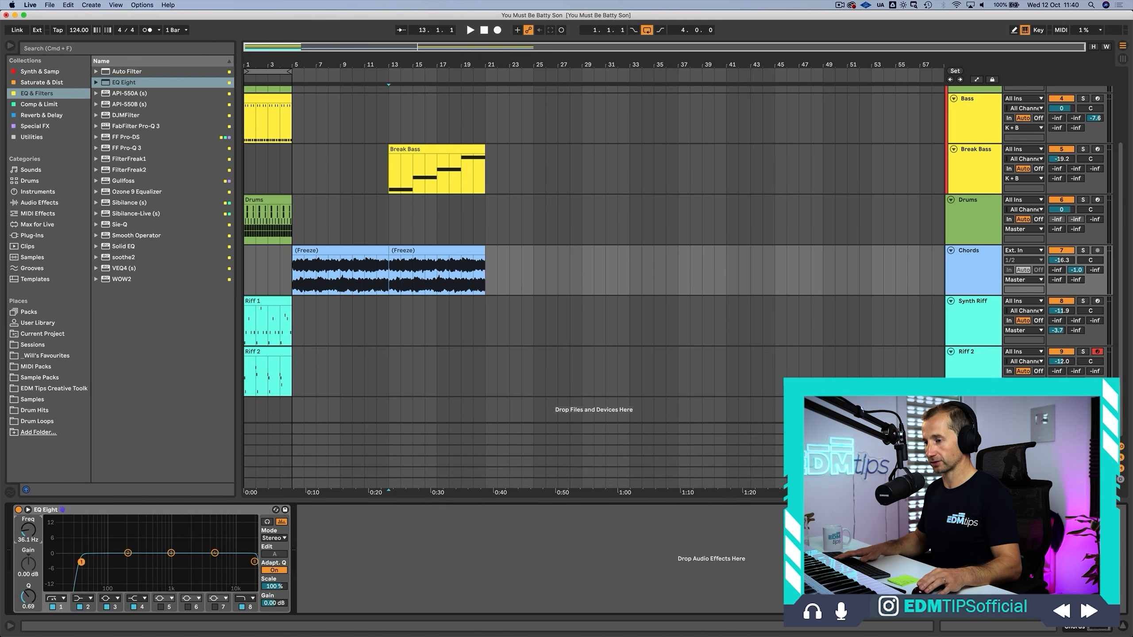
{"action": "left_click_drag", "start_coordinate": [29, 529], "coordinate": [28, 528]}
Step: Disable the arrangement loop, play from bar 3 and sweep the Chords EQ Eight's low cut down to 79.8 Hz as the chords play
{"action": "key", "text": "k"}
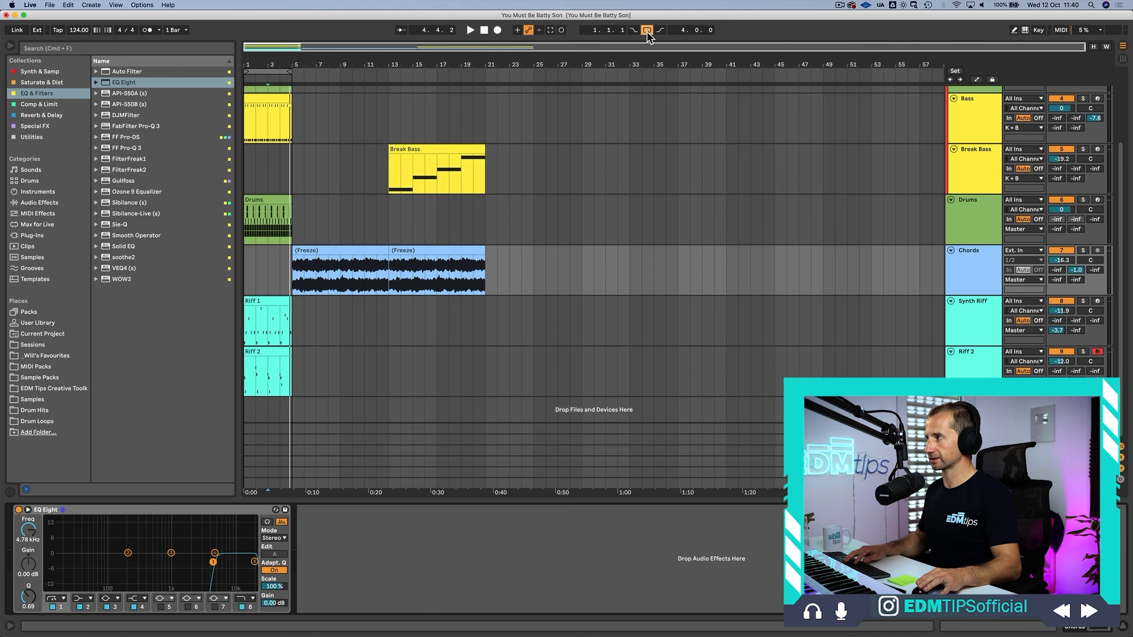
{"action": "left_click", "coordinate": [647, 31]}
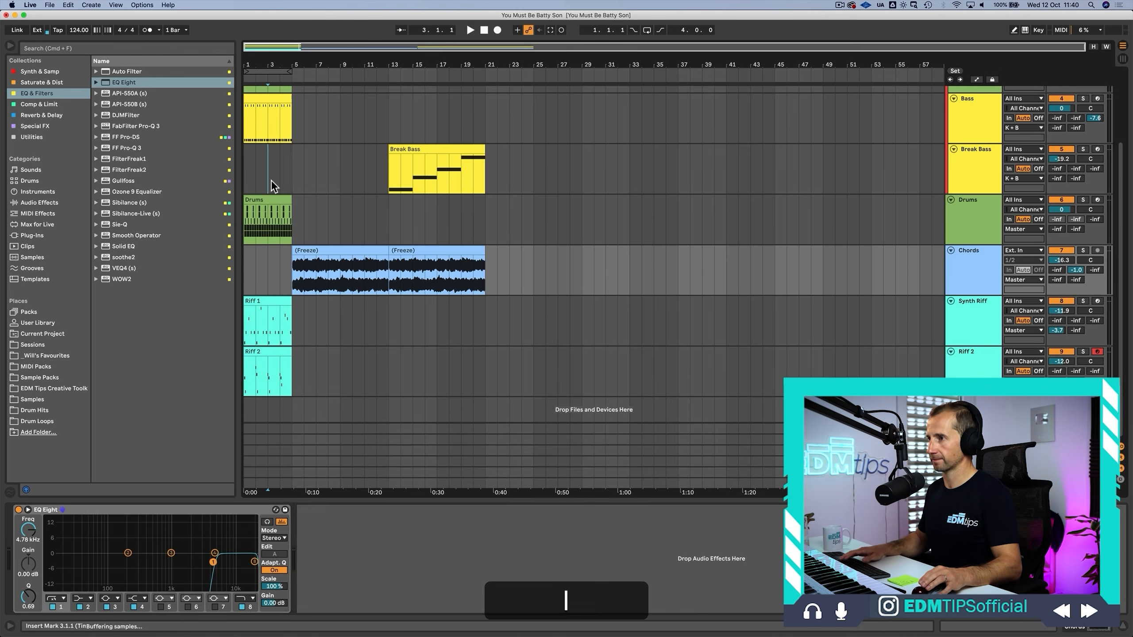
{"action": "left_click", "coordinate": [273, 183]}
{"action": "key", "text": "space"}
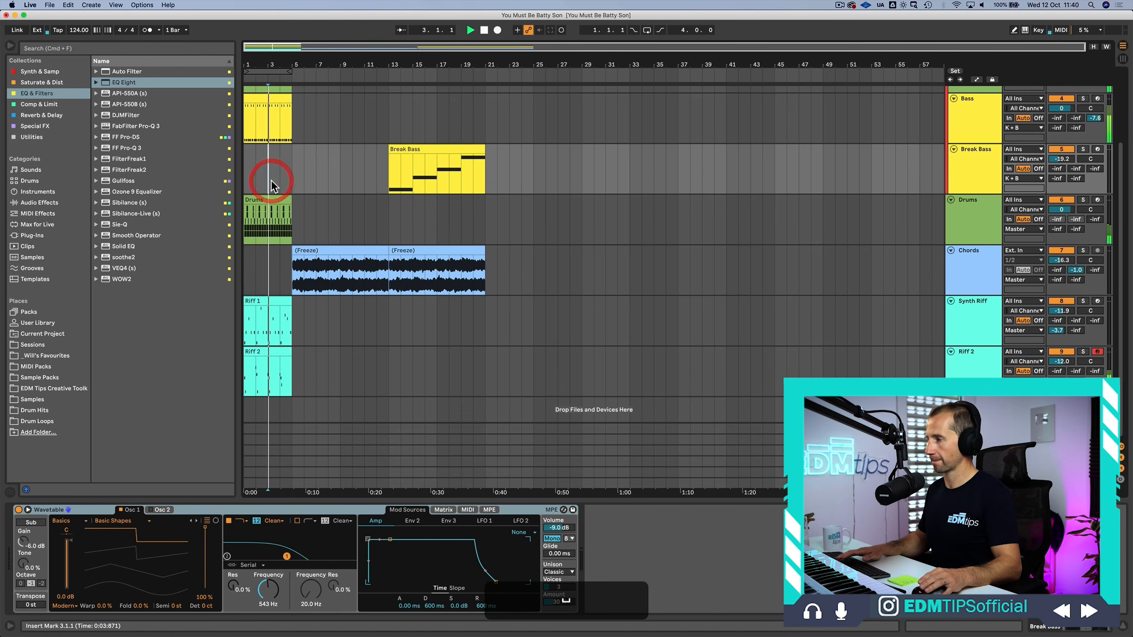
{"action": "left_click", "coordinate": [984, 281]}
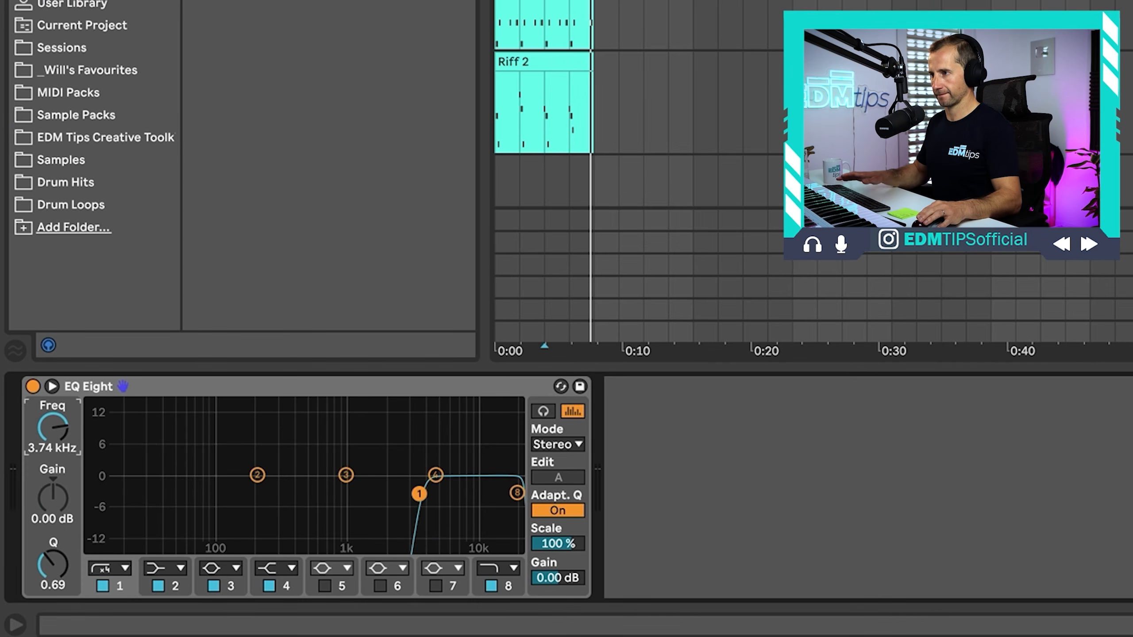
{"action": "left_click_drag", "start_coordinate": [419, 493], "coordinate": [207, 492]}
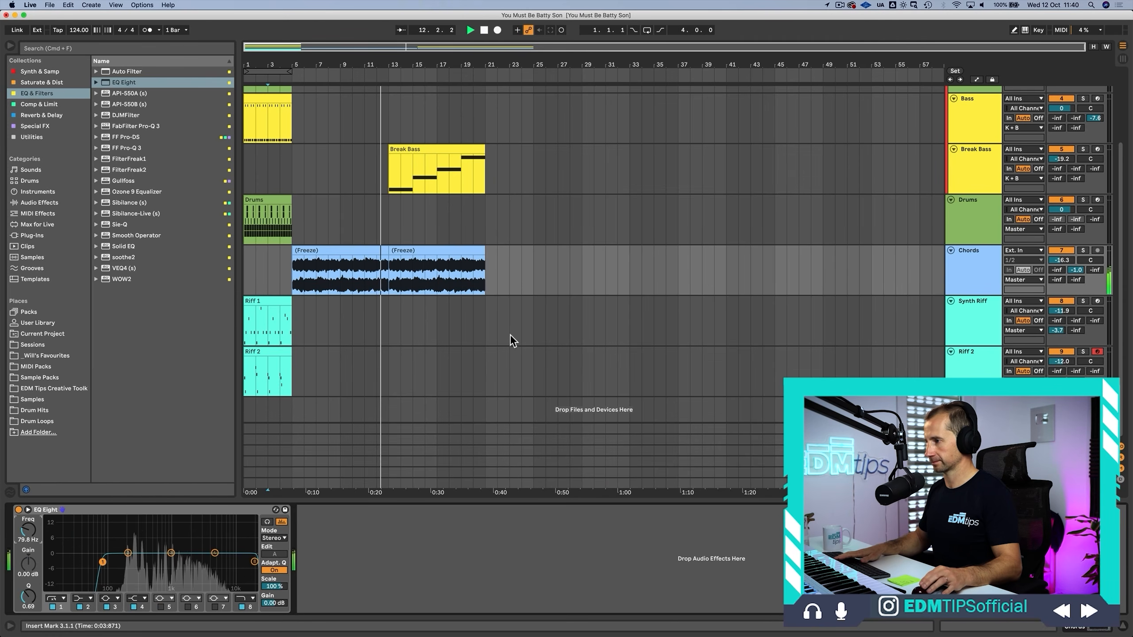
Step: Insert a new MIDI track below Chords and name it Piano Riff
{"action": "left_click", "coordinate": [972, 357]}
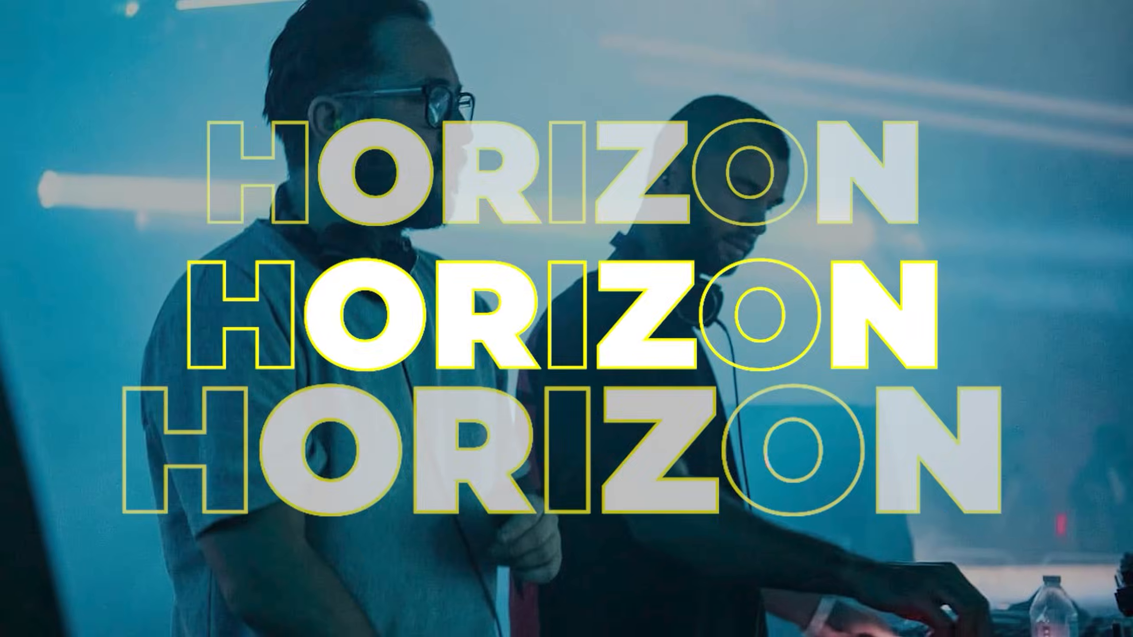
{"action": "type", "text": "Riff"}
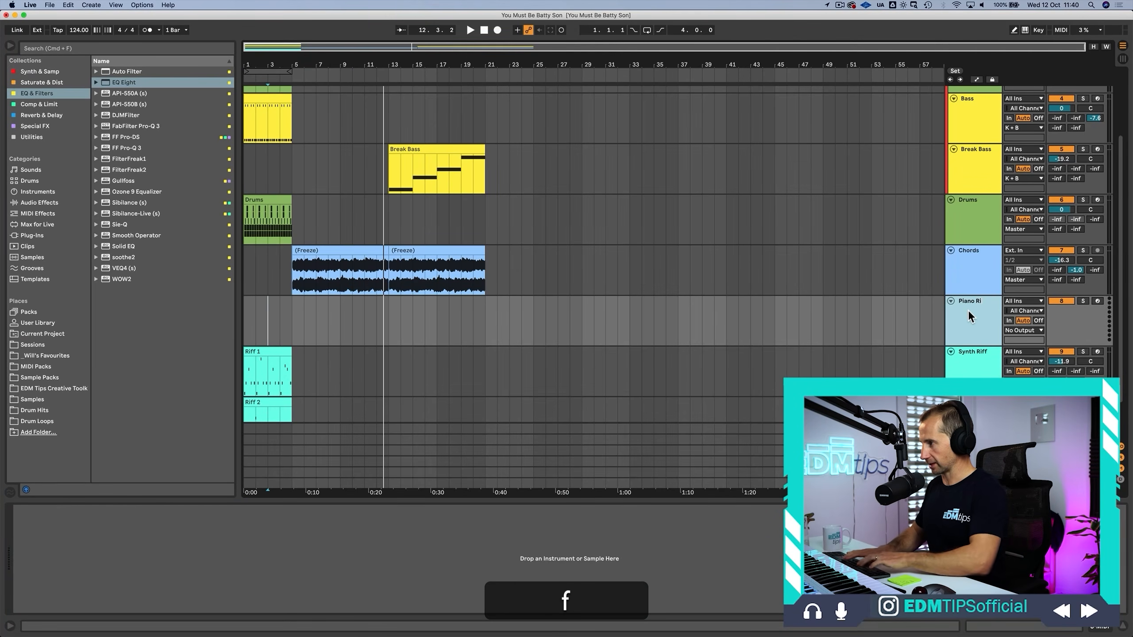
{"action": "key", "text": "Return"}
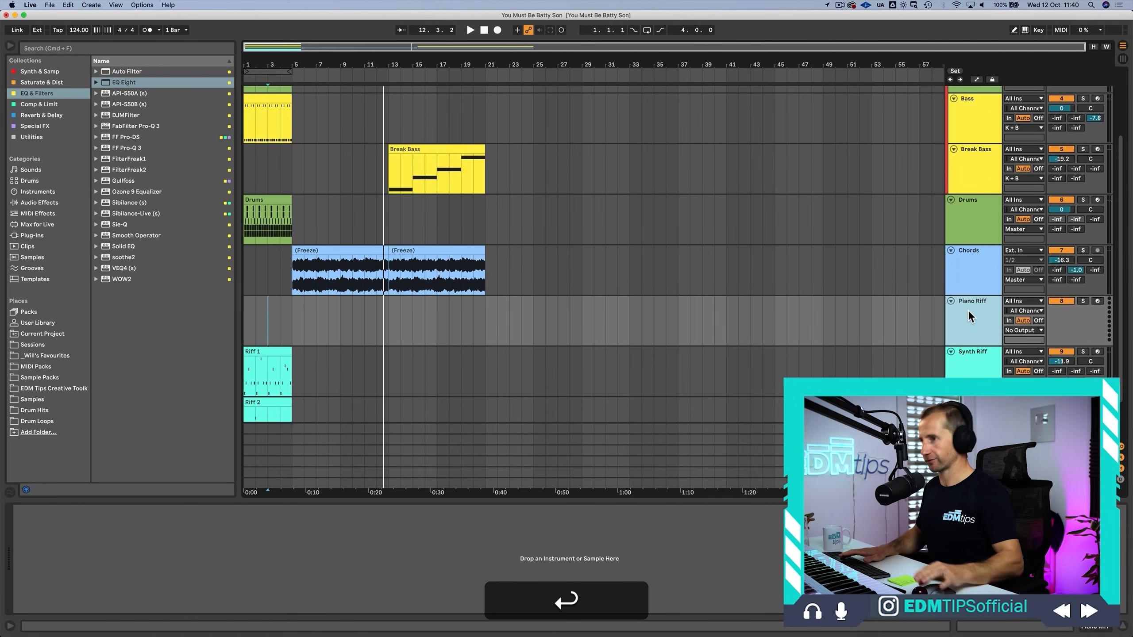
Step: Load the Grand Piano Equal Solo.adg instrument onto the Piano Riff track
{"action": "left_click", "coordinate": [23, 73]}
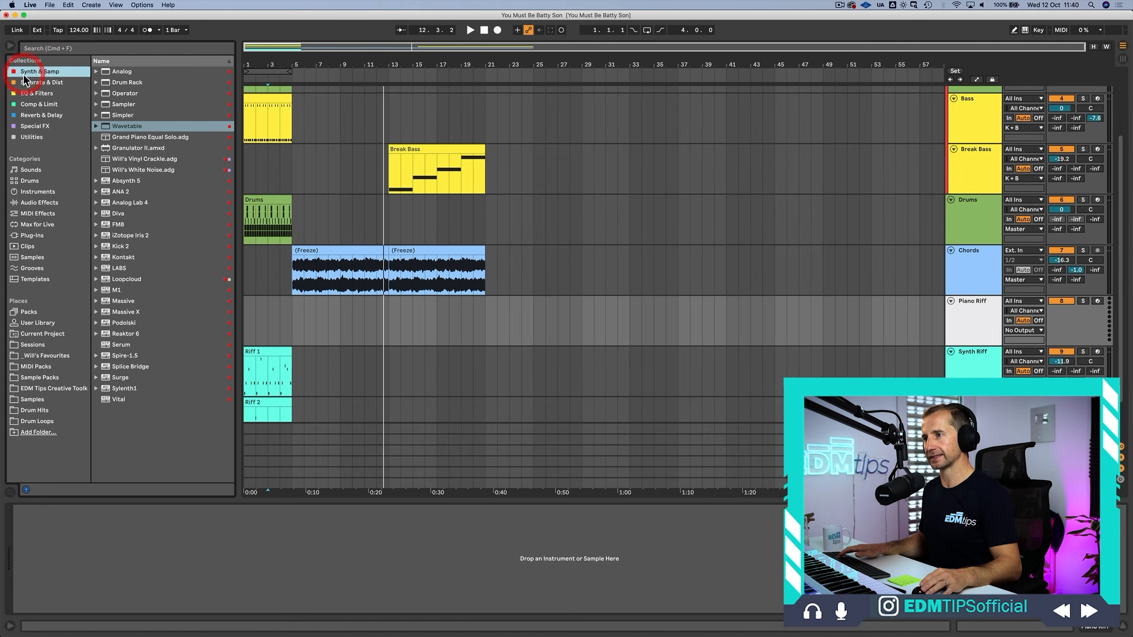
{"action": "left_click", "coordinate": [130, 137]}
{"action": "key", "text": "Up"}
{"action": "key", "text": "Up"}
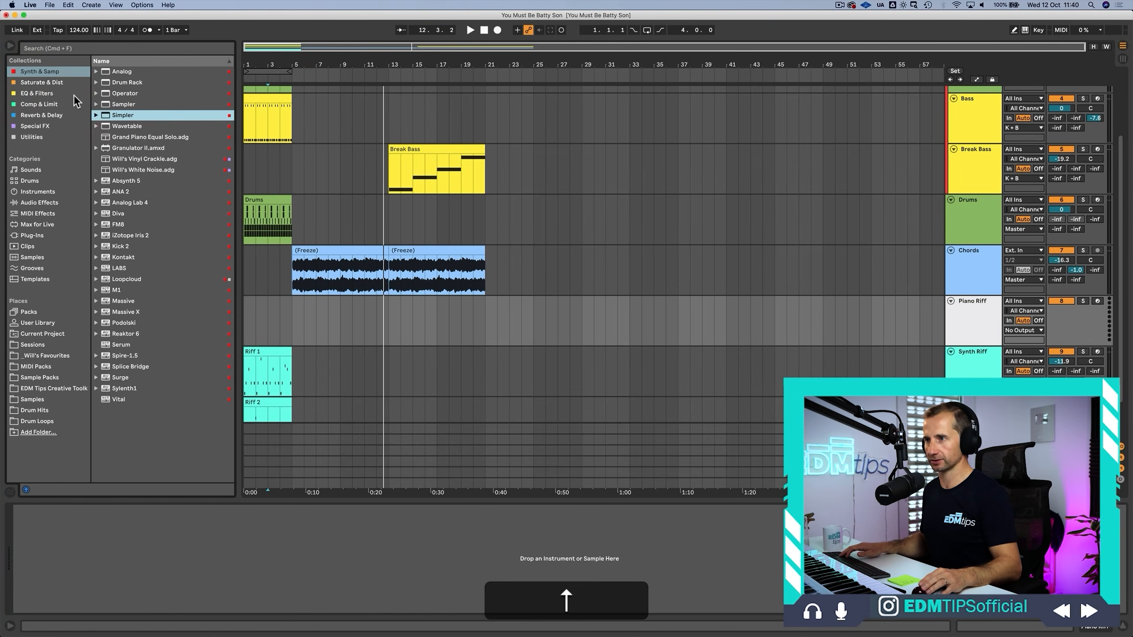
{"action": "left_click", "coordinate": [127, 136]}
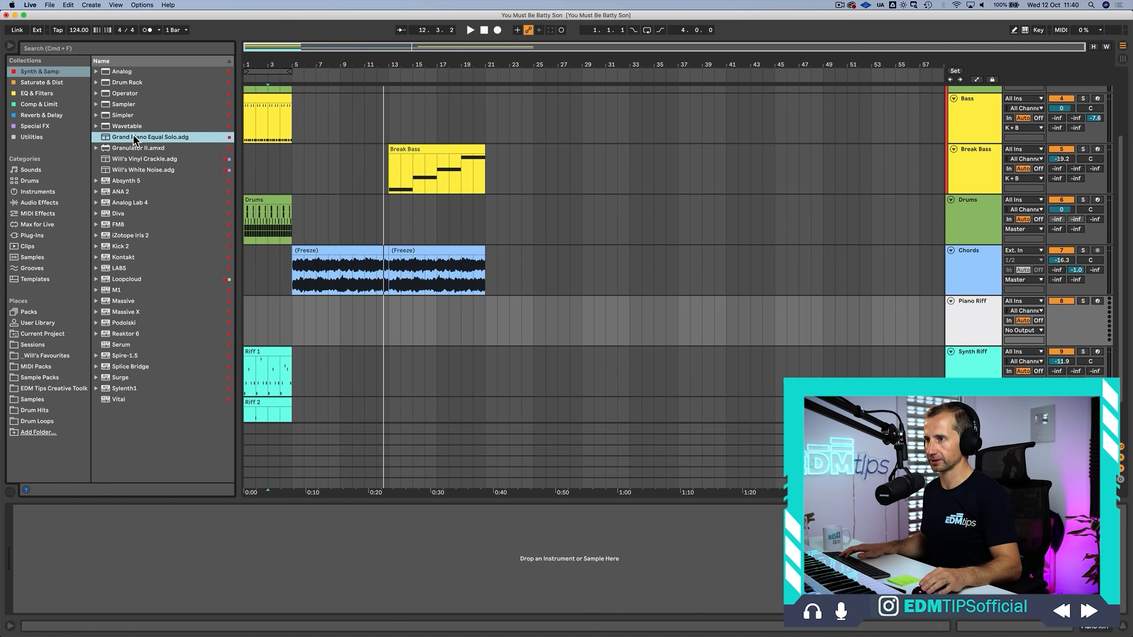
{"action": "left_click_drag", "start_coordinate": [133, 136], "coordinate": [423, 322]}
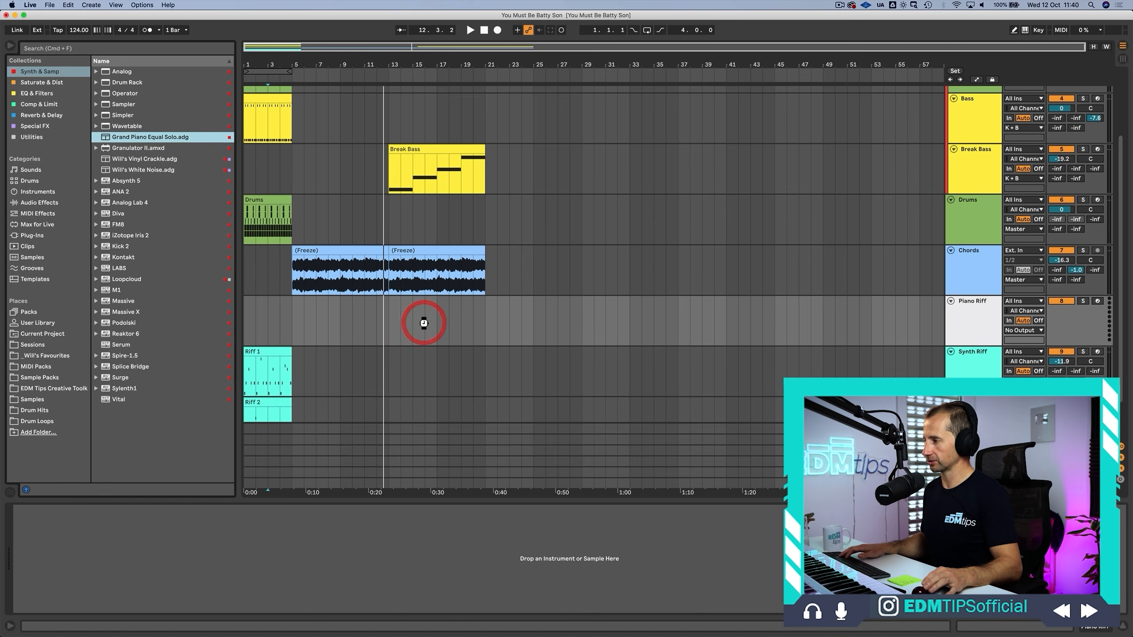
Step: Colour the Piano Riff track light blue like Chords and assign the track colour to its clips
{"action": "right_click", "coordinate": [974, 308]}
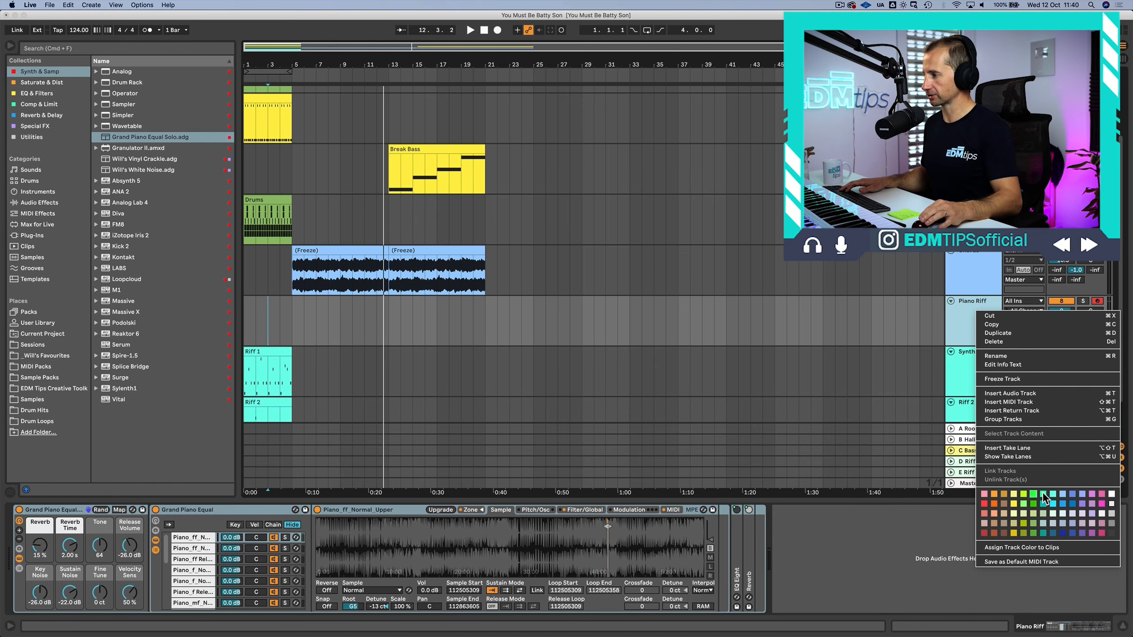
{"action": "left_click", "coordinate": [1060, 494]}
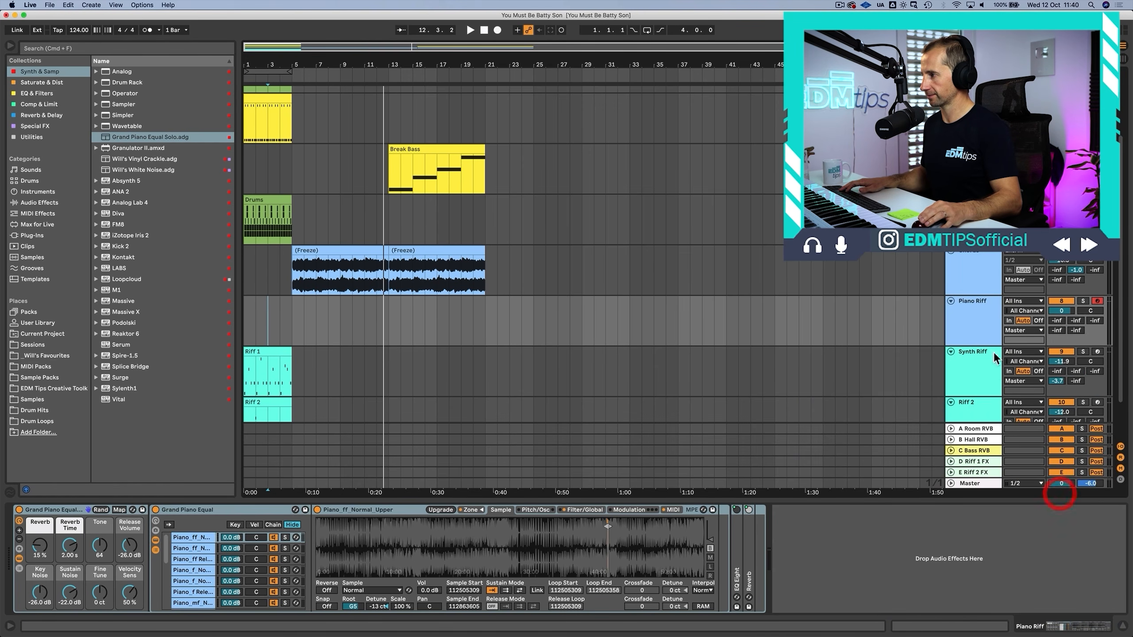
{"action": "right_click", "coordinate": [968, 323]}
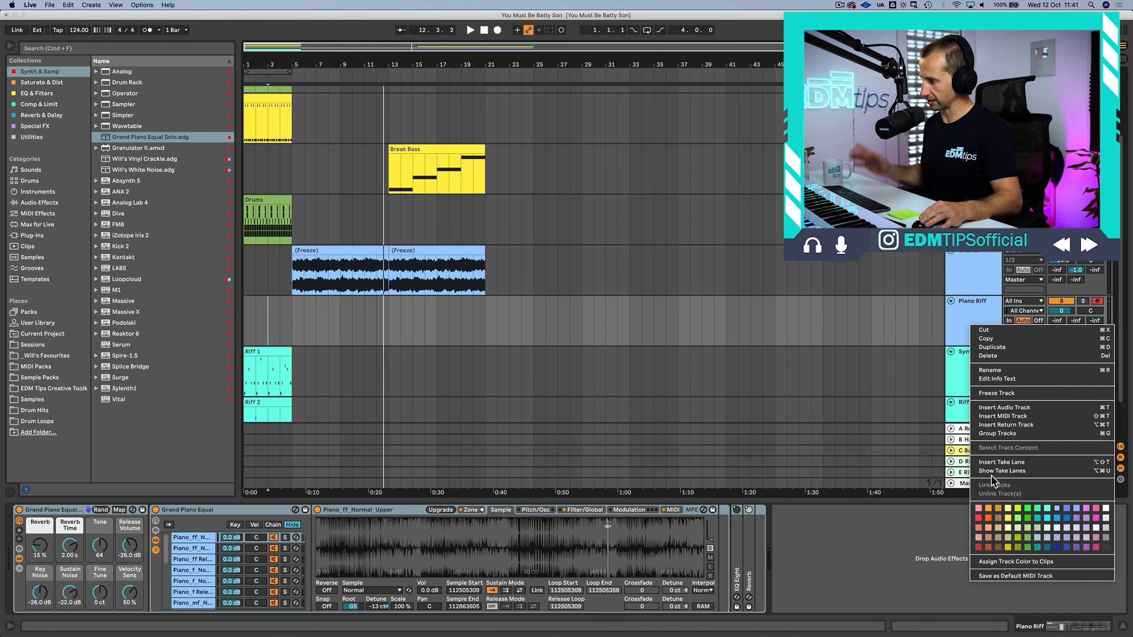
{"action": "left_click", "coordinate": [996, 562]}
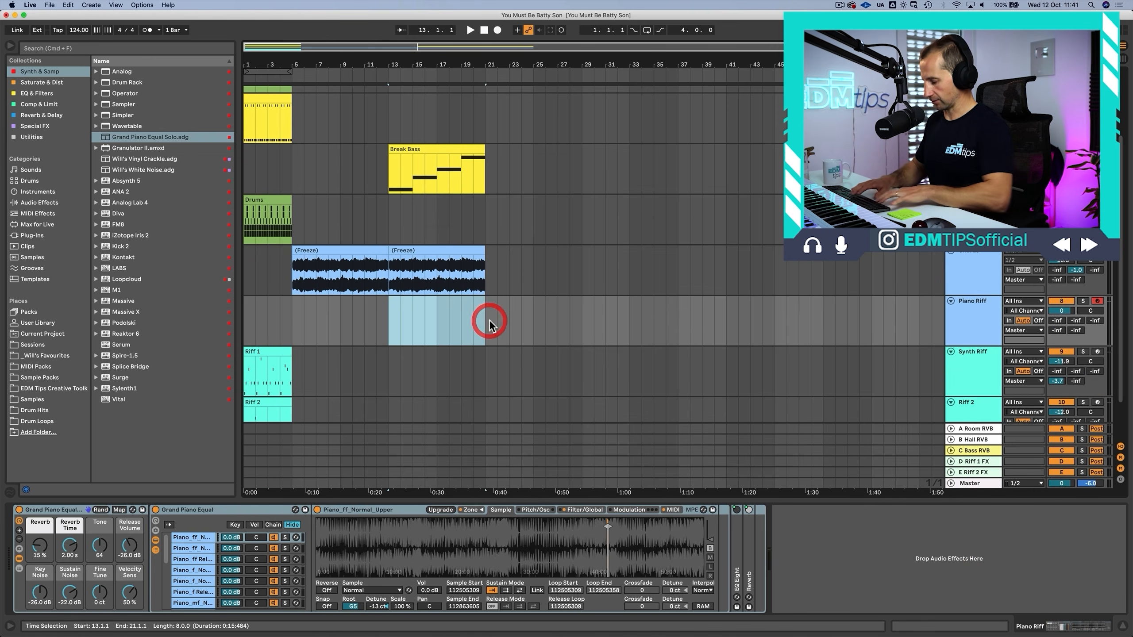
Step: Create an empty MIDI clip on Piano Riff from bar 13 to bar 21 and name it Piano
{"action": "key", "text": "shift+super+m"}
{"action": "key", "text": "super+r"}
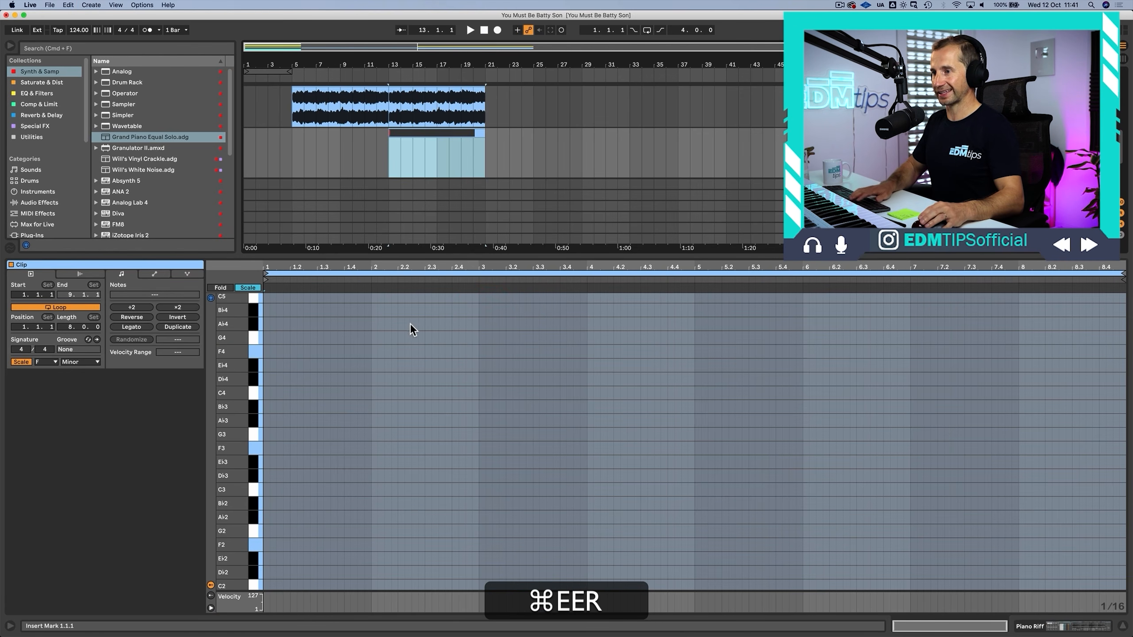
{"action": "type", "text": "Piano"}
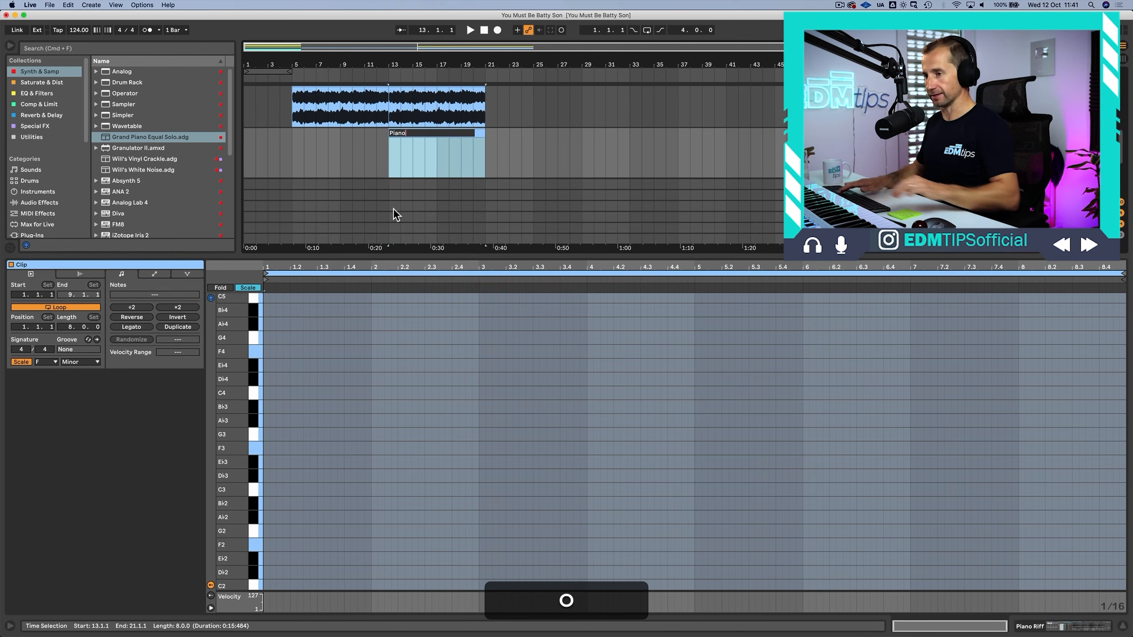
{"action": "key", "text": "Return"}
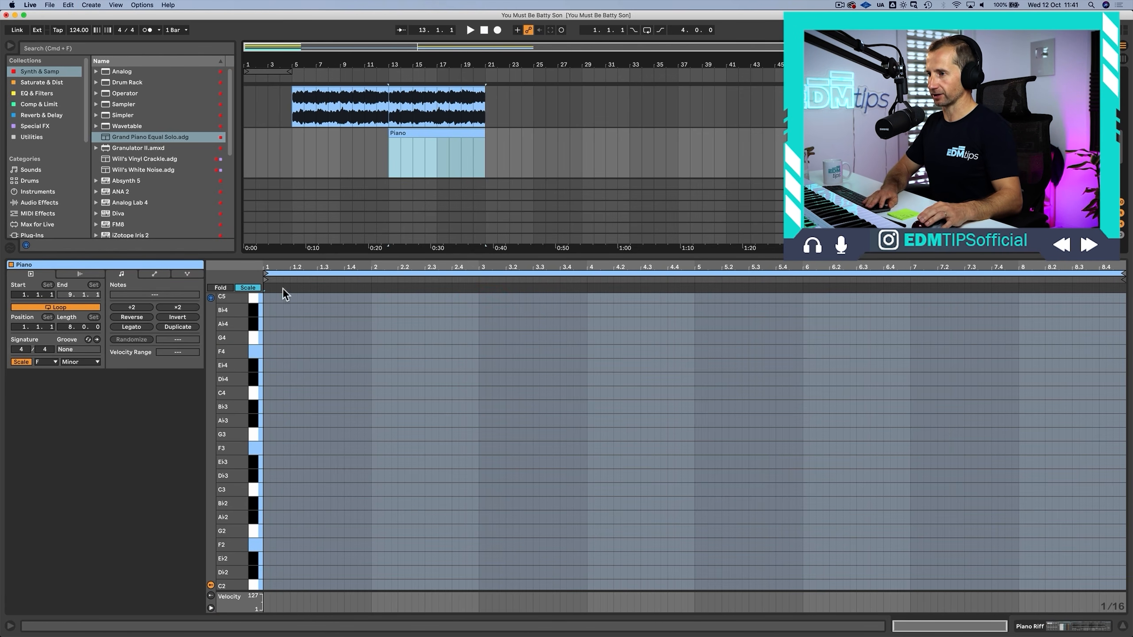
Step: Audition the piano keys and enter one-bar notes A♭4, G4 and E♭4 in bars 1, 2 and 3 of the Piano clip
{"action": "left_click", "coordinate": [248, 285]}
{"action": "left_click", "coordinate": [248, 285]}
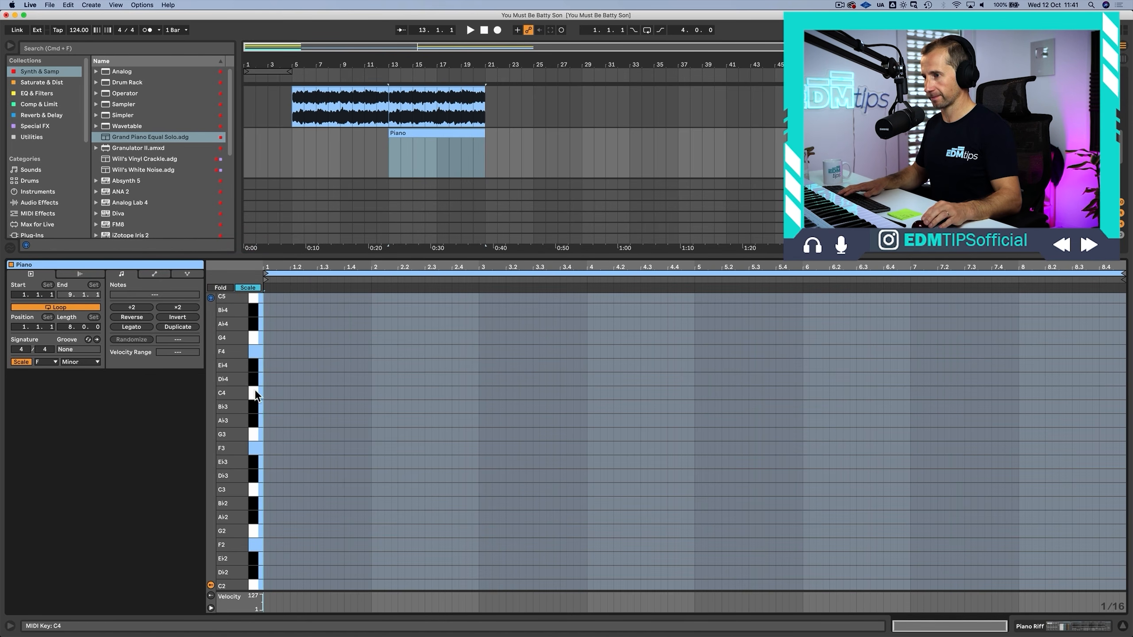
{"action": "left_click", "coordinate": [257, 334]}
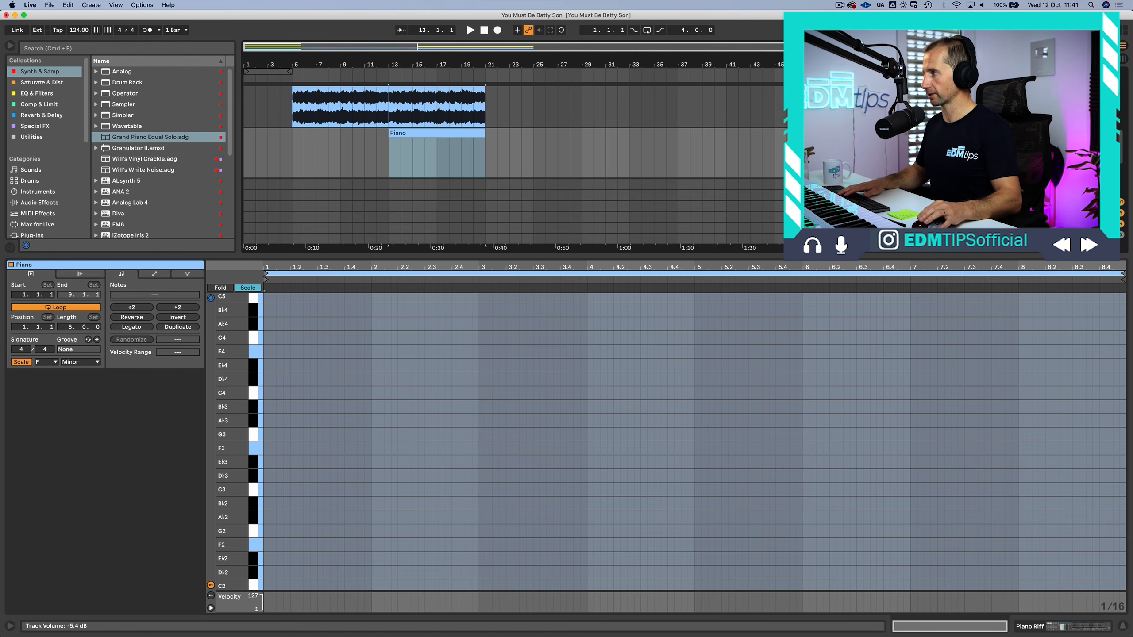
{"action": "left_click", "coordinate": [261, 350]}
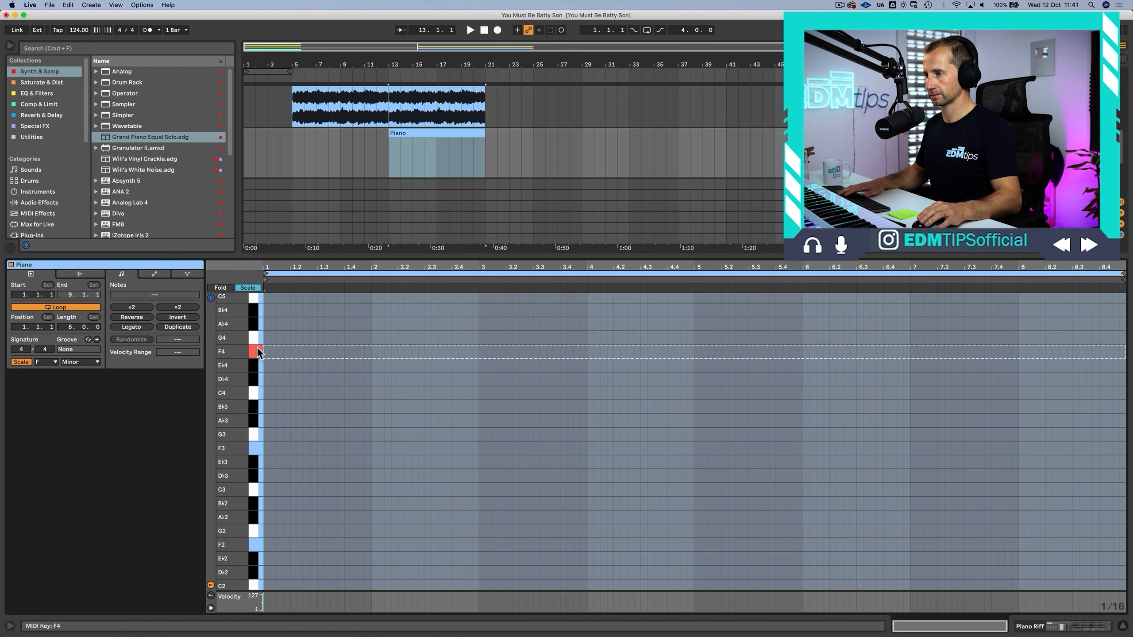
{"action": "left_click", "coordinate": [261, 337]}
{"action": "left_click", "coordinate": [257, 324]}
{"action": "double_click", "coordinate": [268, 324]}
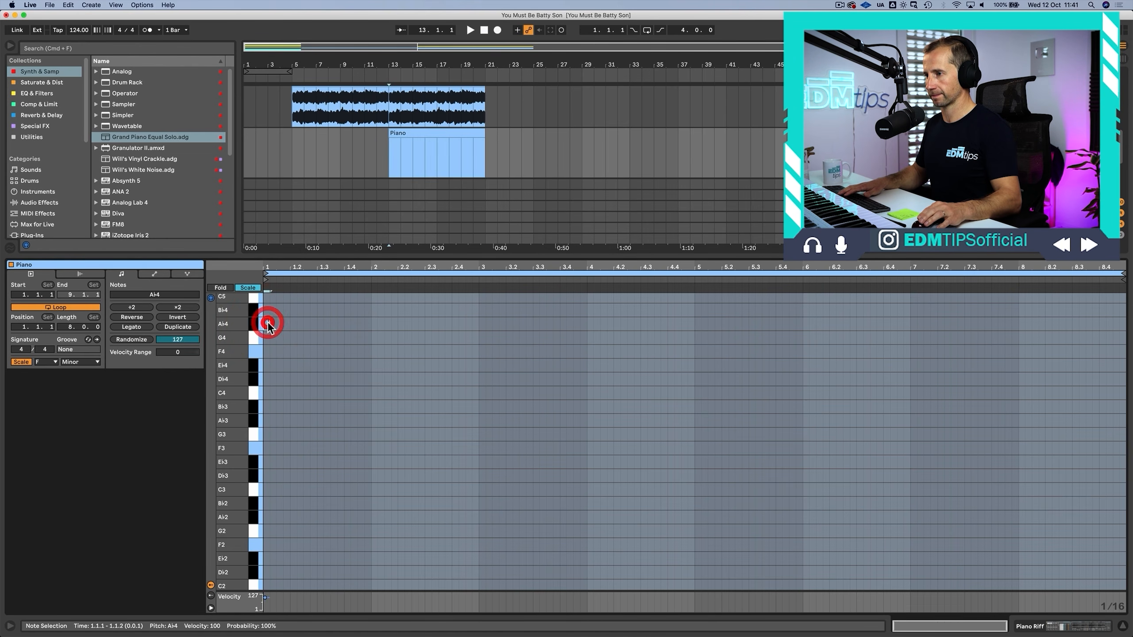
{"action": "left_click_drag", "start_coordinate": [274, 324], "coordinate": [552, 370]}
Step: Play the break from bar 13 and raise the Piano Riff track volume to -4.4 dB
{"action": "key", "text": "space"}
{"action": "key", "text": "alt"}
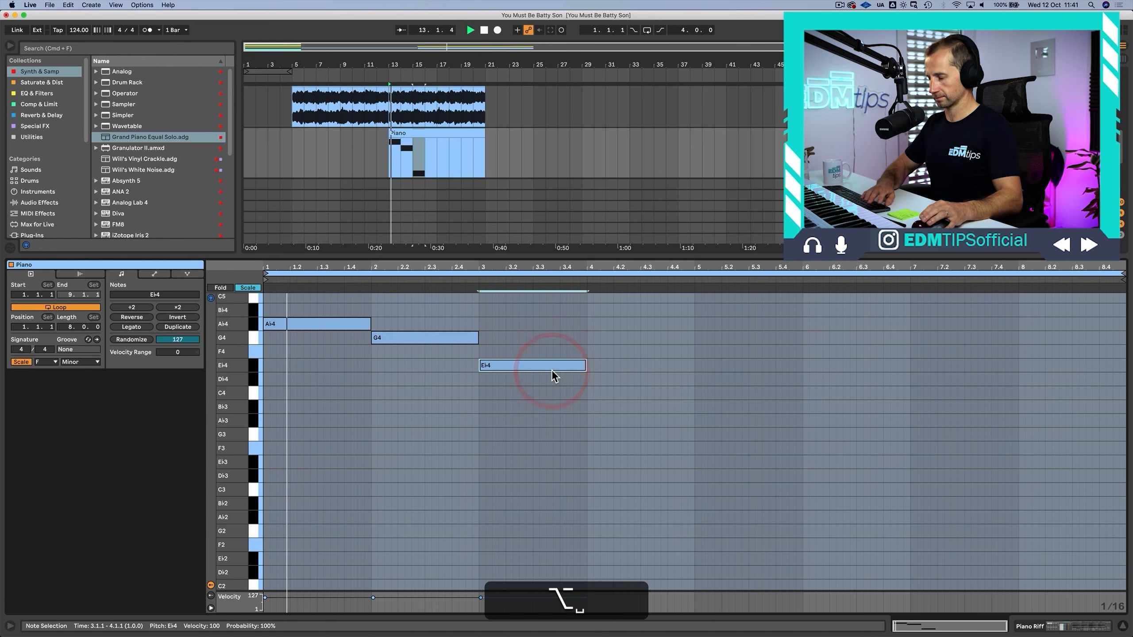
{"action": "key", "text": "shift+Tab"}
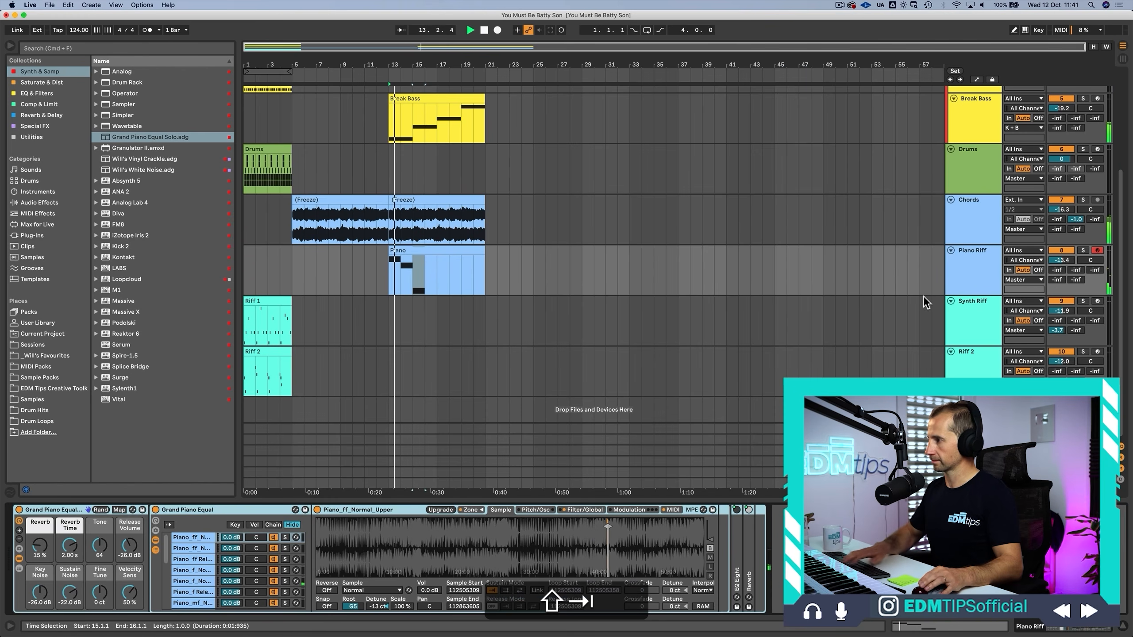
{"action": "left_click_drag", "start_coordinate": [1061, 260], "coordinate": [1060, 250]}
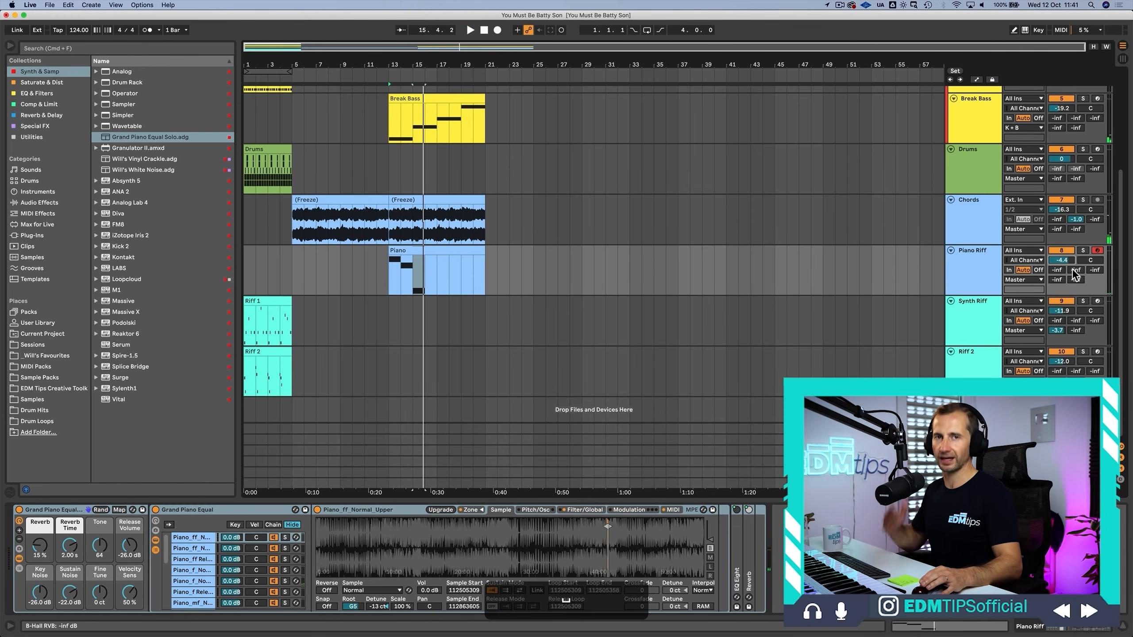
Step: Examine the Hall Reverb, Utility and EQ Eight devices on the B Hall RVB return track and return to the arrangement
{"action": "key", "text": "Tab"}
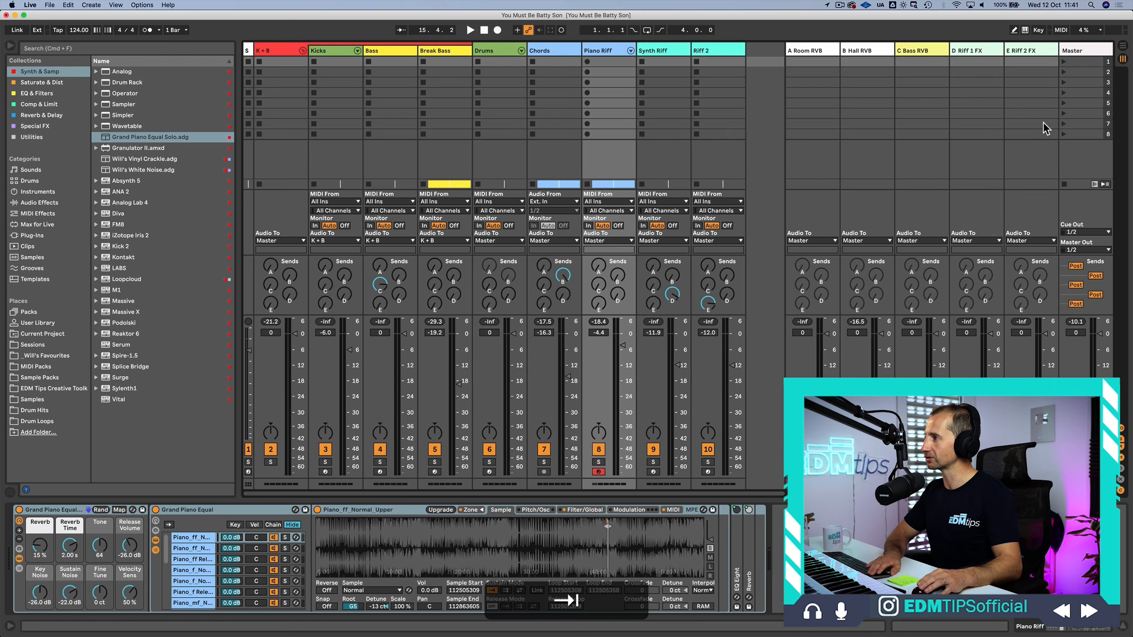
{"action": "left_click", "coordinate": [865, 52]}
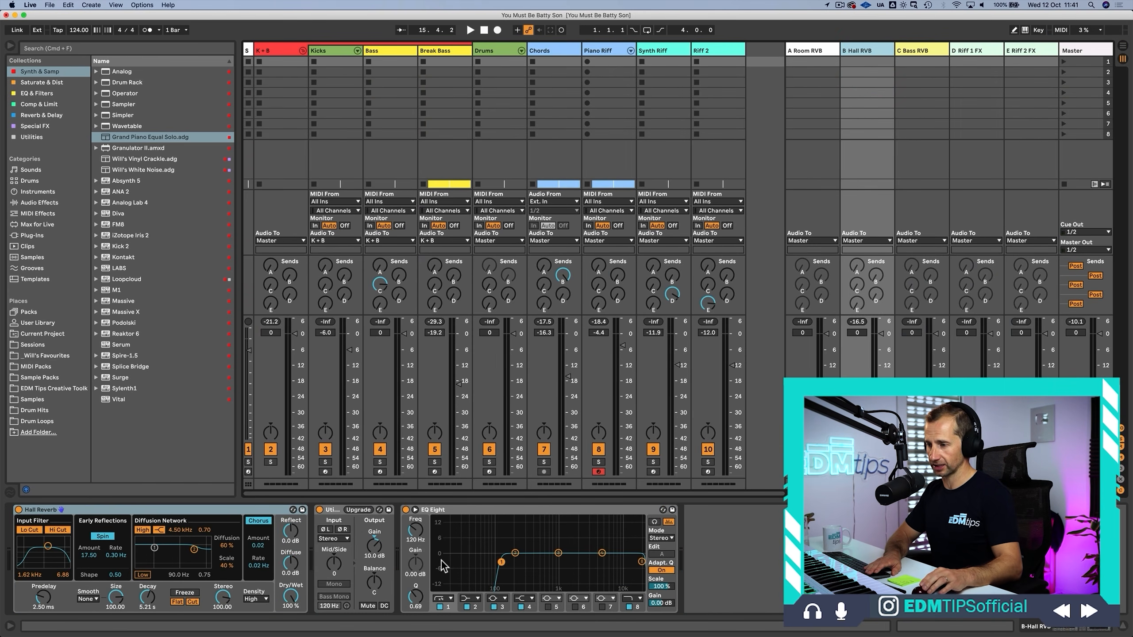
{"action": "key", "text": "Tab"}
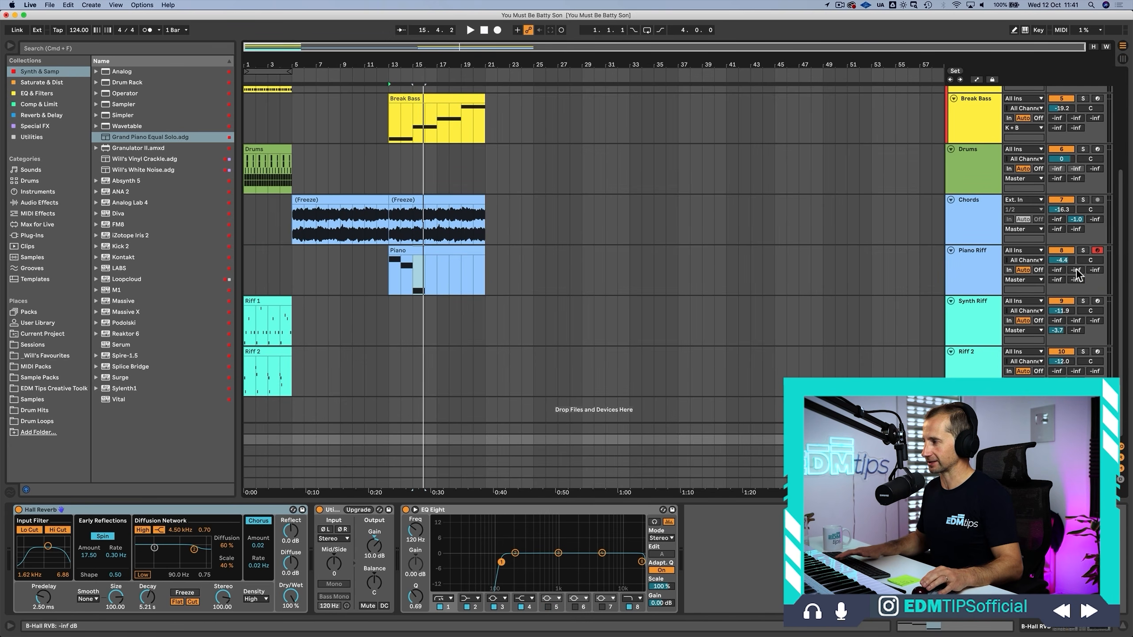
Step: Play the break, raise Piano Riff's B Hall RVB send to -4.4 dB and lower its track volume to -5.9 dB
{"action": "key", "text": "space"}
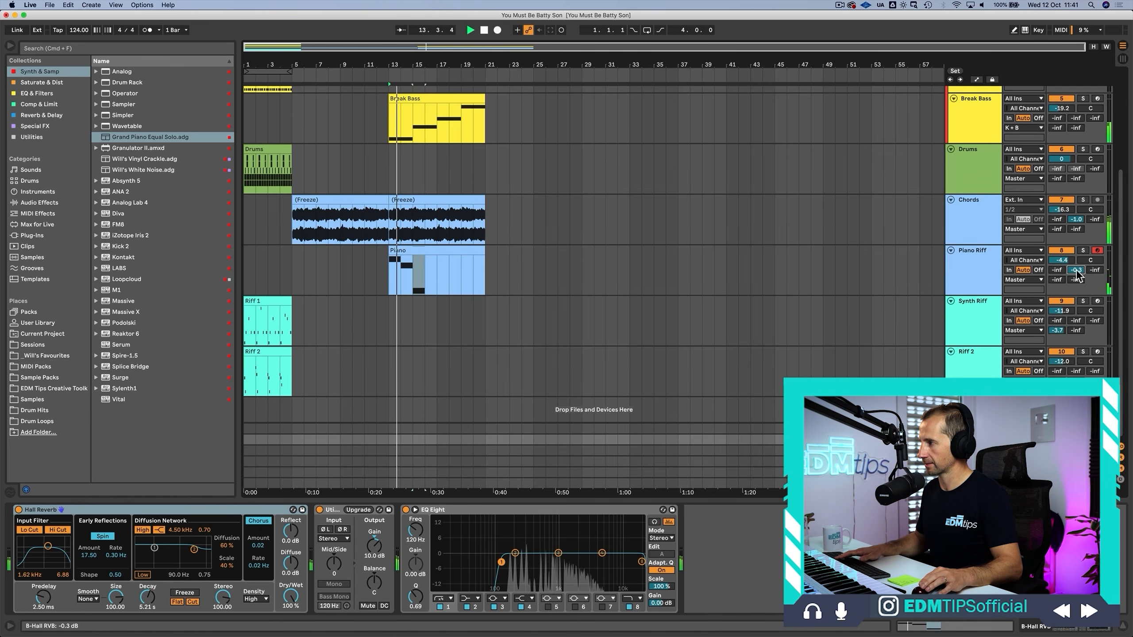
{"action": "left_click_drag", "start_coordinate": [1061, 259], "coordinate": [1062, 270]}
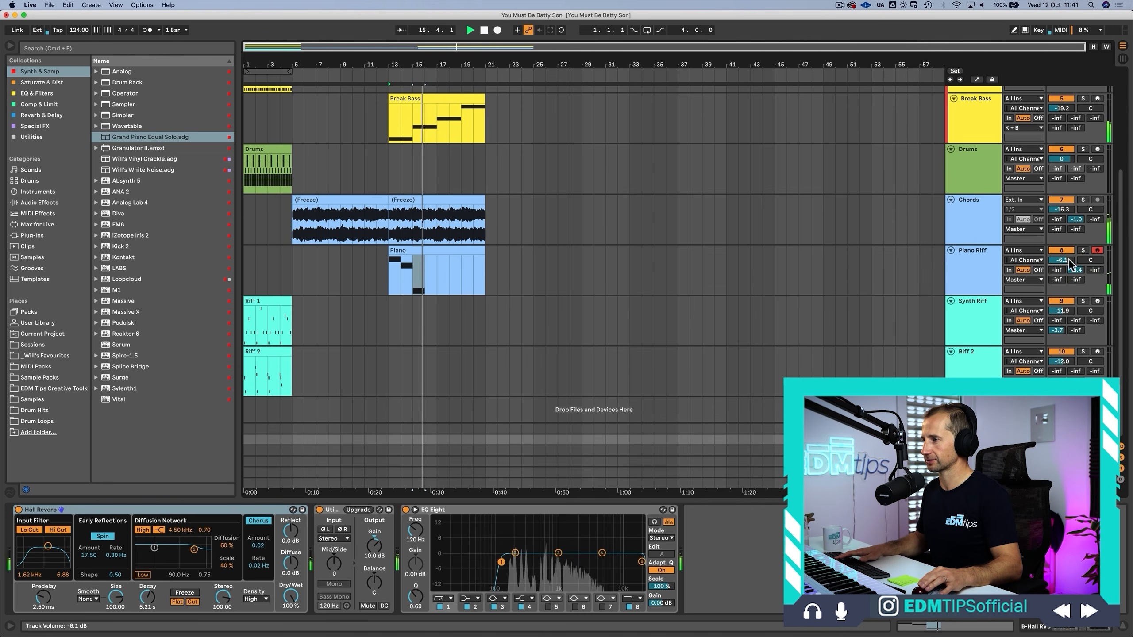
Step: Add a one-bar D♭4 note in bar 5 of the Piano clip and lower one-bar notes in bars 6 and 7
{"action": "double_click", "coordinate": [450, 251]}
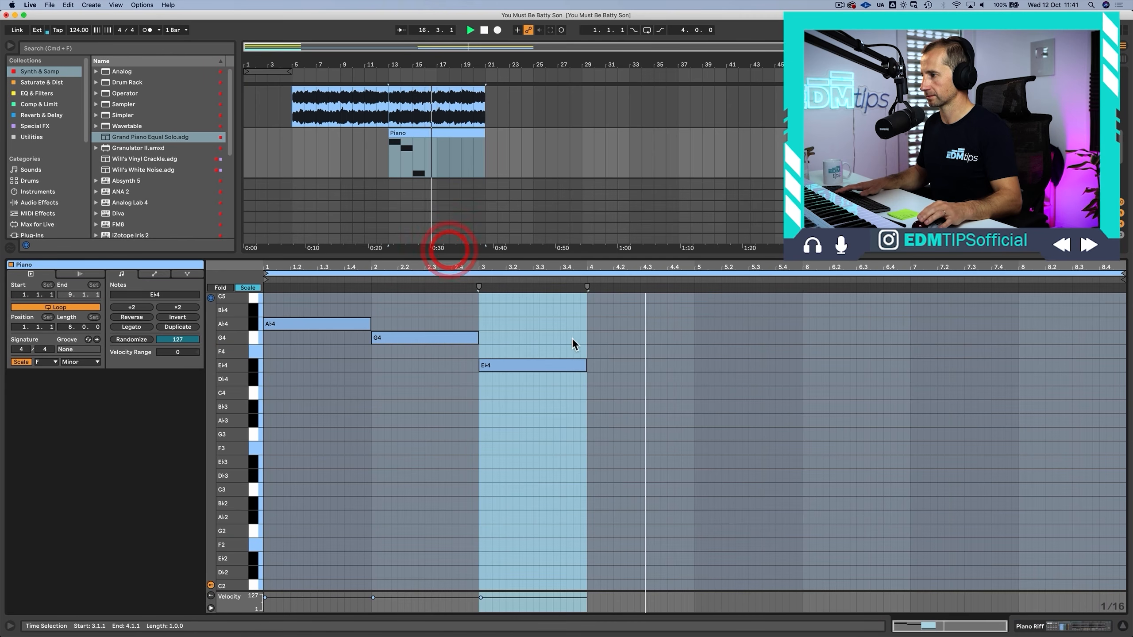
{"action": "left_click", "coordinate": [695, 382]}
{"action": "double_click", "coordinate": [698, 380]}
{"action": "left_click_drag", "start_coordinate": [697, 381], "coordinate": [788, 382]}
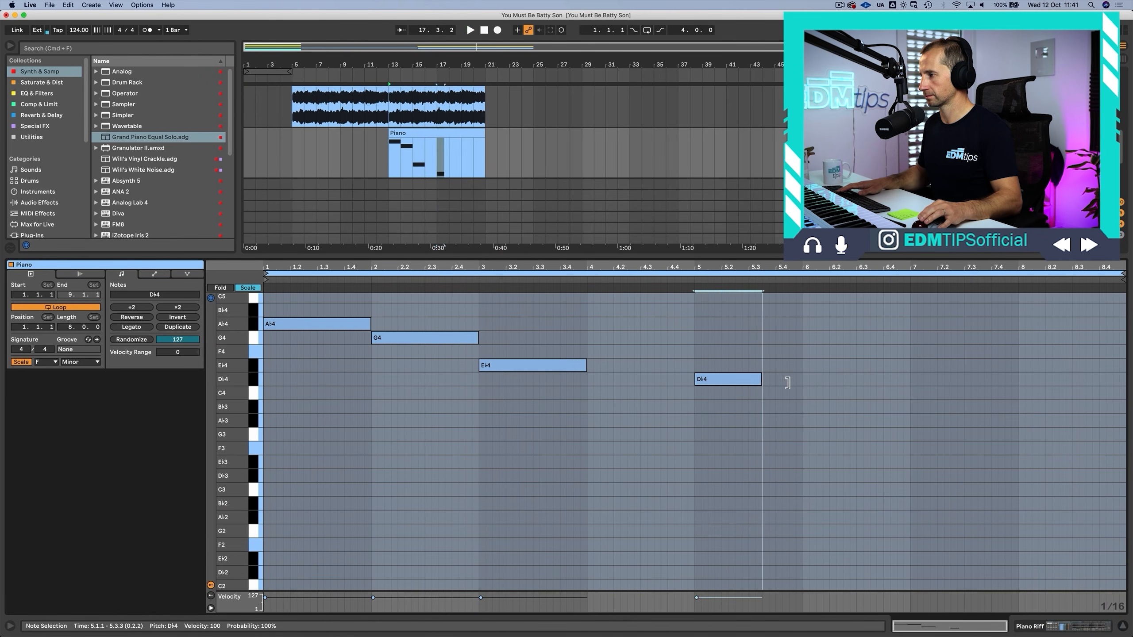
{"action": "key", "text": "space"}
{"action": "left_click", "coordinate": [801, 381]}
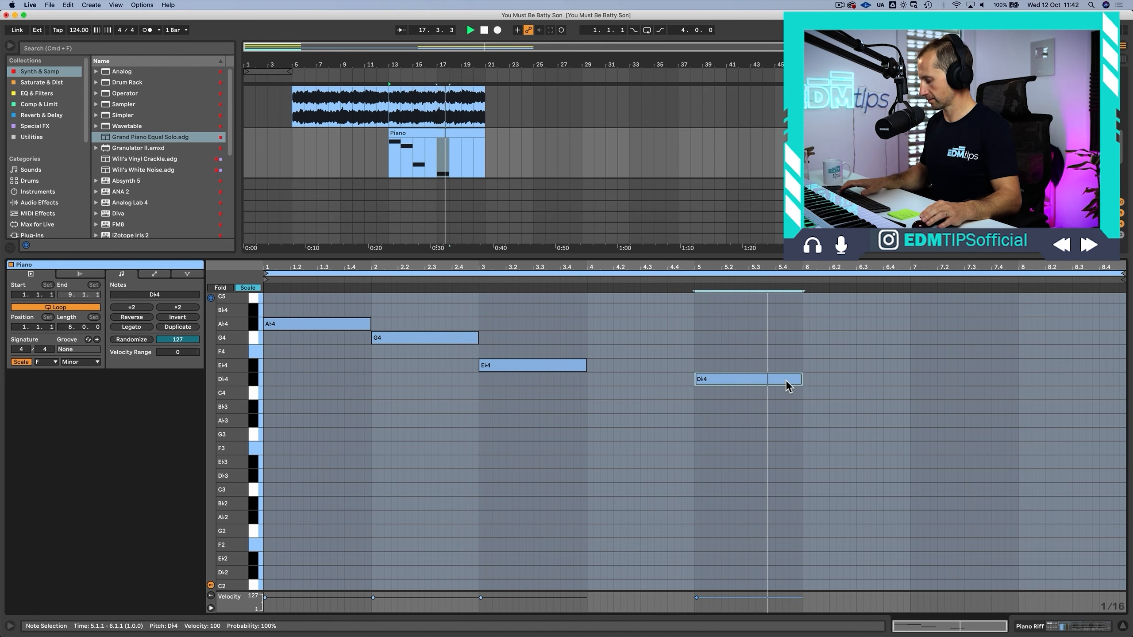
{"action": "left_click_drag", "start_coordinate": [786, 386], "coordinate": [994, 427]}
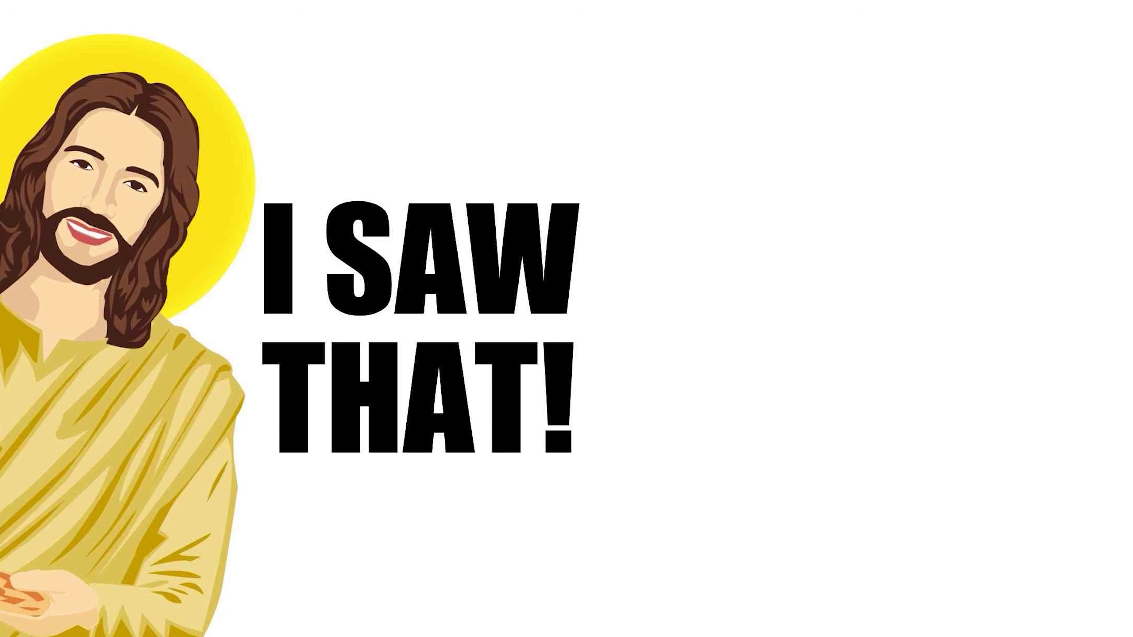
Step: Insert 16 bars of silence after the four-bar loop and duplicate the loop across its tracks up to bar 21
{"action": "key", "text": "super+i"}
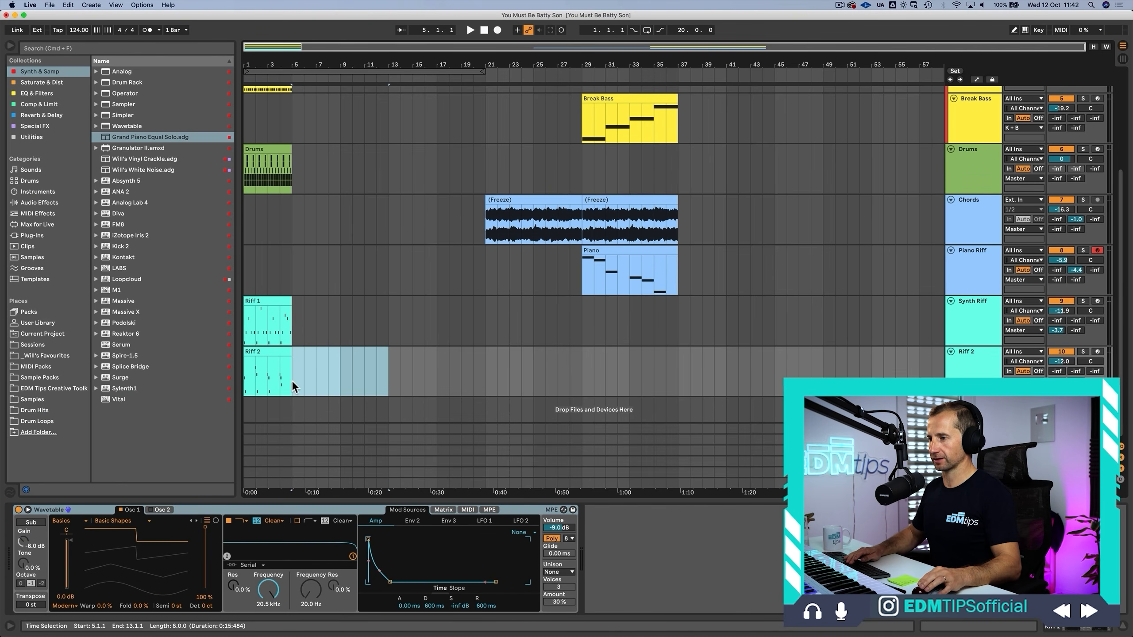
{"action": "left_click_drag", "start_coordinate": [293, 386], "coordinate": [245, 111]}
{"action": "key", "text": "super+d"}
{"action": "key", "text": "super+d"}
{"action": "key", "text": "super+d"}
{"action": "key", "text": "super+d"}
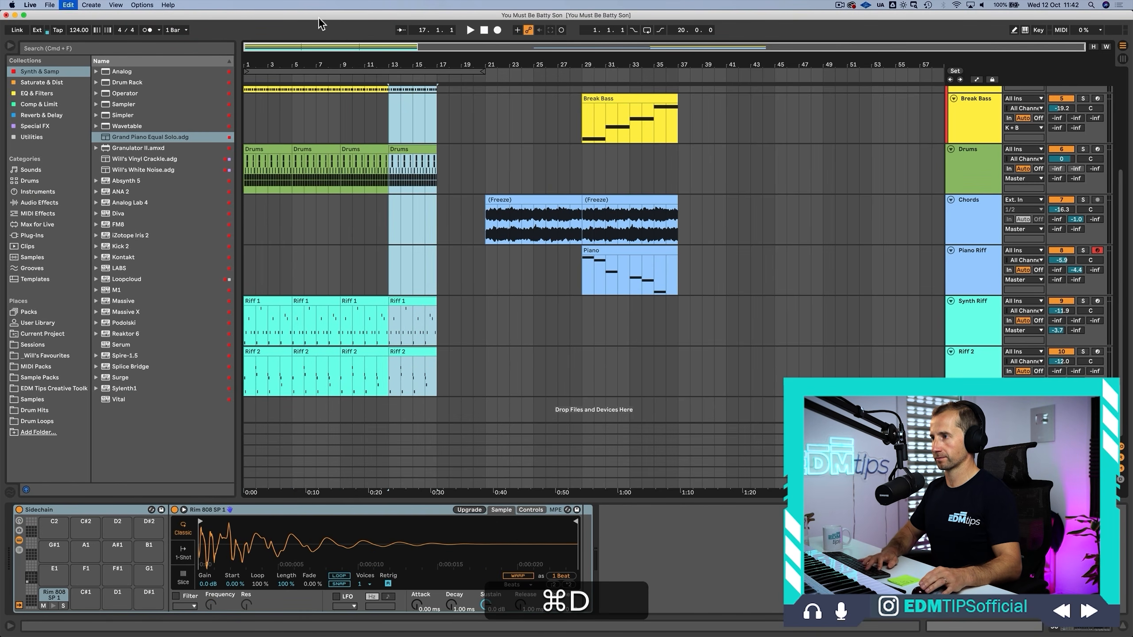
{"action": "left_click", "coordinate": [298, 68]}
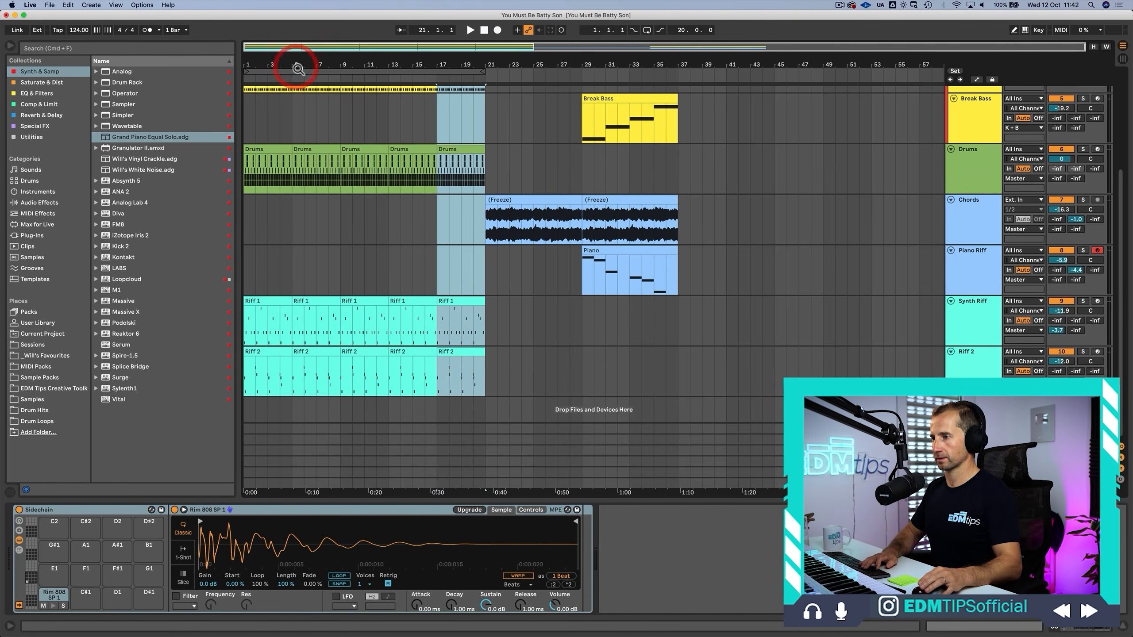
Step: Delete the three Riff 2 clips between bars 1 and 13
{"action": "left_click", "coordinate": [262, 355]}
{"action": "key", "text": "Delete"}
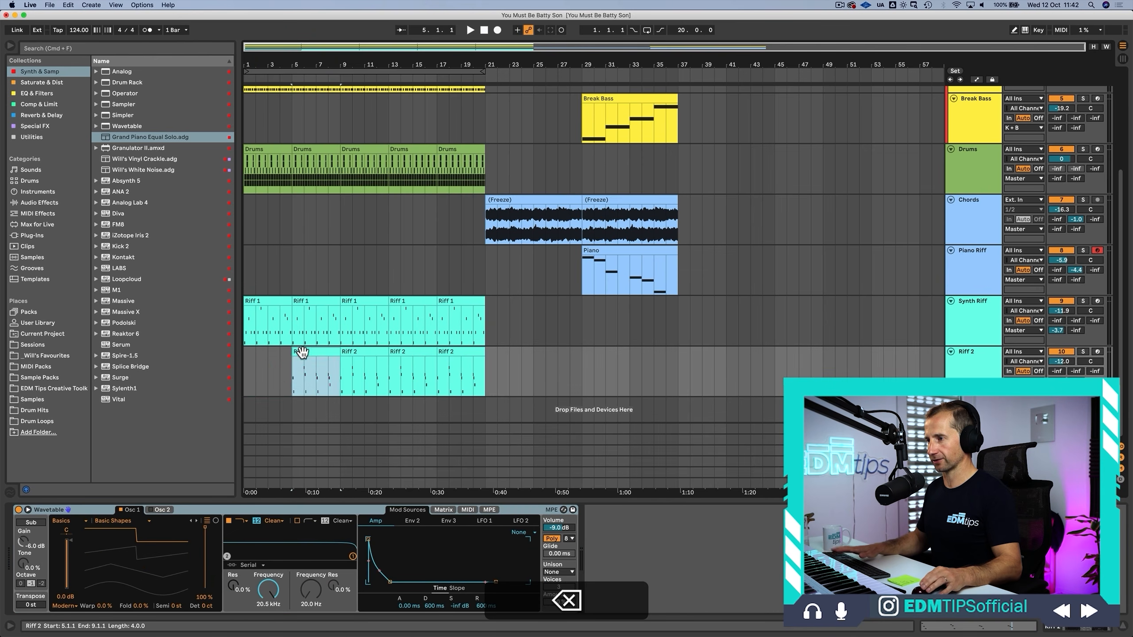
{"action": "left_click", "coordinate": [302, 353]}
{"action": "key", "text": "Delete"}
{"action": "left_click", "coordinate": [354, 354]}
{"action": "key", "text": "Delete"}
Step: Remove all clap, shaker, closed hi-hat and 808_CL3 notes from the first Drums clip
{"action": "double_click", "coordinate": [258, 148]}
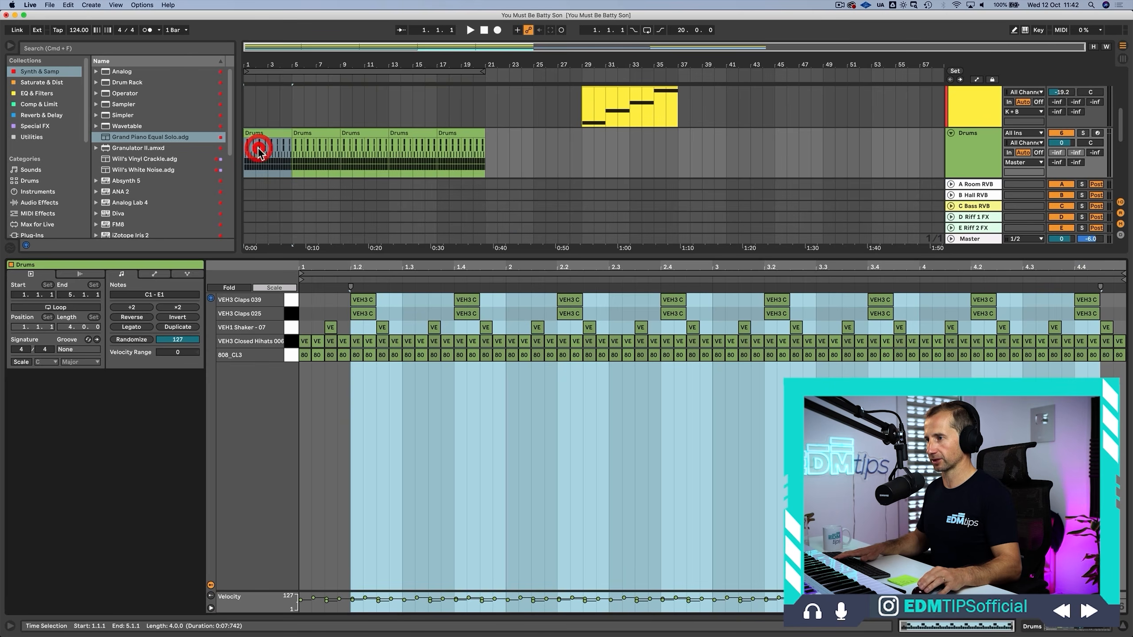
{"action": "left_click", "coordinate": [289, 303]}
{"action": "key", "text": "BackSpace"}
{"action": "left_click", "coordinate": [291, 328]}
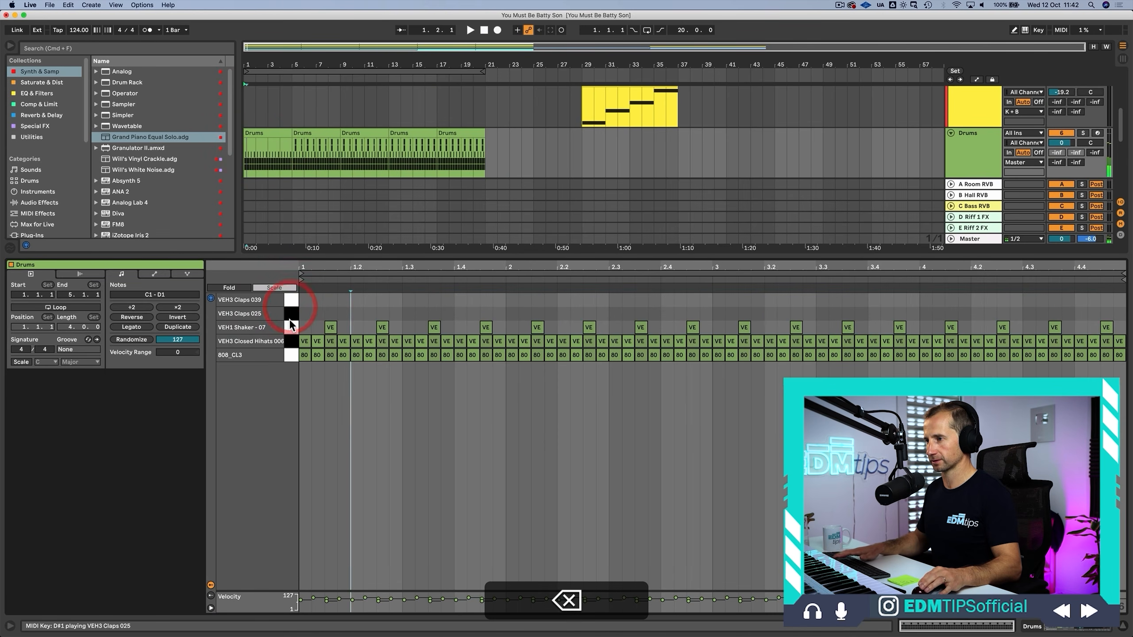
{"action": "key", "text": "BackSpace"}
{"action": "left_click", "coordinate": [292, 337]}
{"action": "key", "text": "BackSpace"}
{"action": "left_click", "coordinate": [292, 351]}
{"action": "key", "text": "BackSpace"}
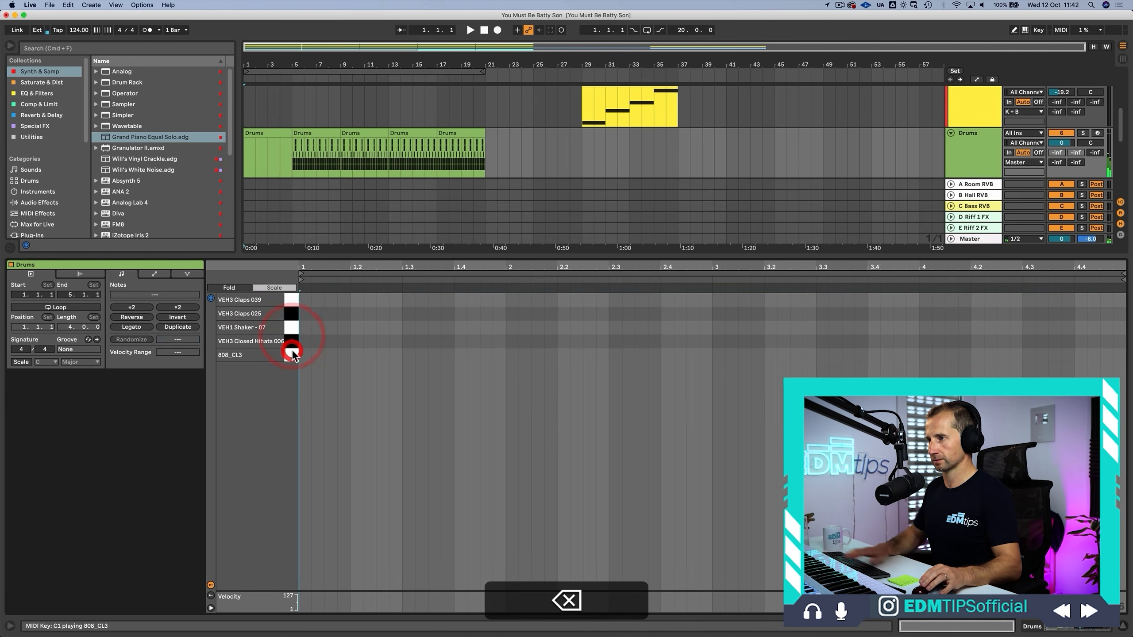
Step: Return to the arrangement and delete the first Drums clip in bars 1 to 5
{"action": "key", "text": "shift+Tab"}
{"action": "left_click", "coordinate": [262, 150]}
{"action": "key", "text": "BackSpace"}
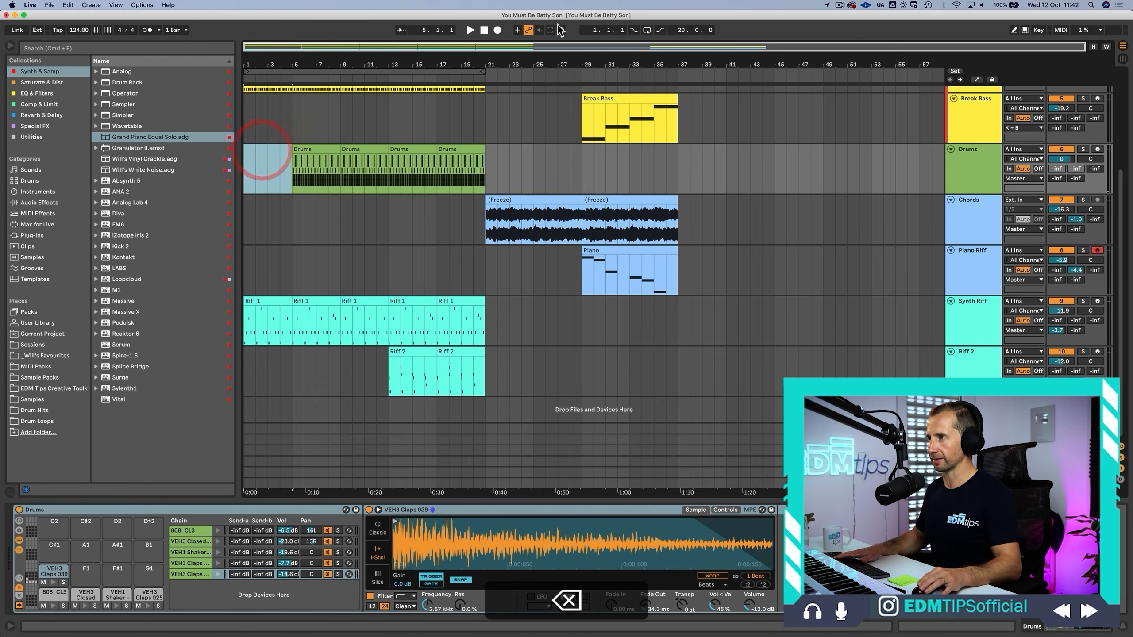
Step: Play from bar 1 and lower the Synth Riff Wavetable's Filter 1 frequency to 20.0 Hz
{"action": "left_click", "coordinate": [485, 30]}
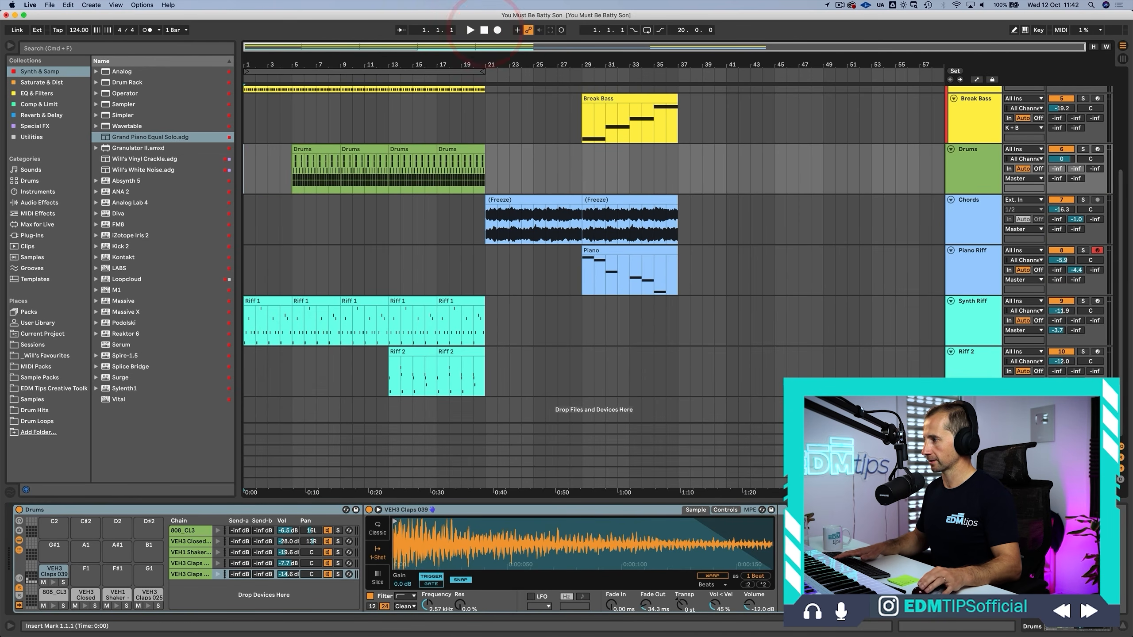
{"action": "left_click", "coordinate": [967, 312]}
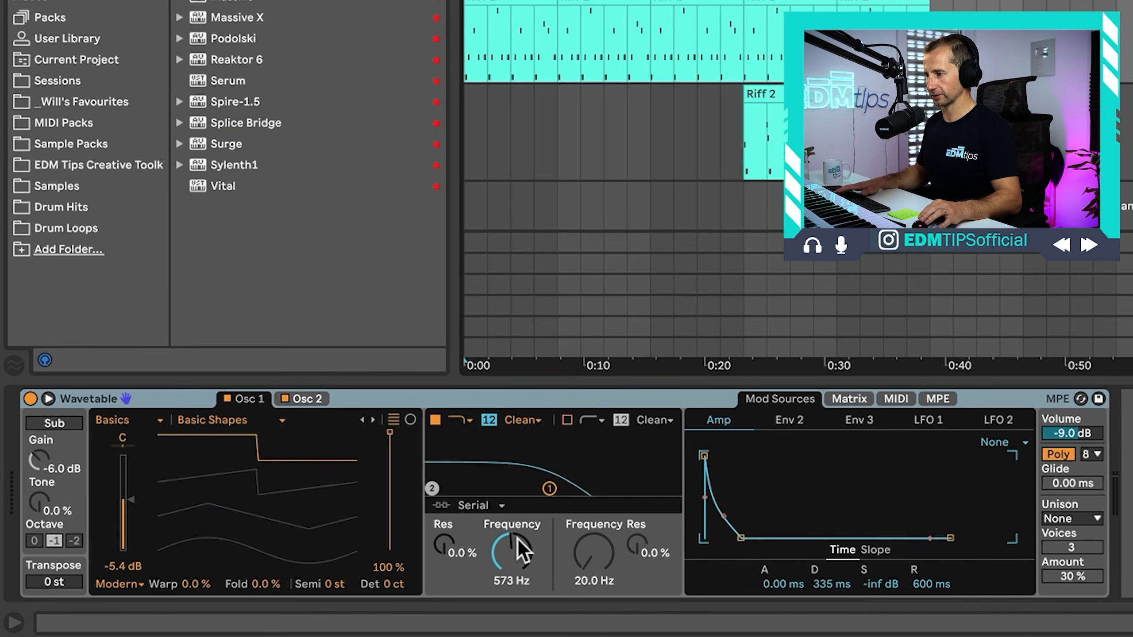
{"action": "left_click_drag", "start_coordinate": [269, 584], "coordinate": [269, 607]}
{"action": "left_click_drag", "start_coordinate": [512, 552], "coordinate": [511, 581]}
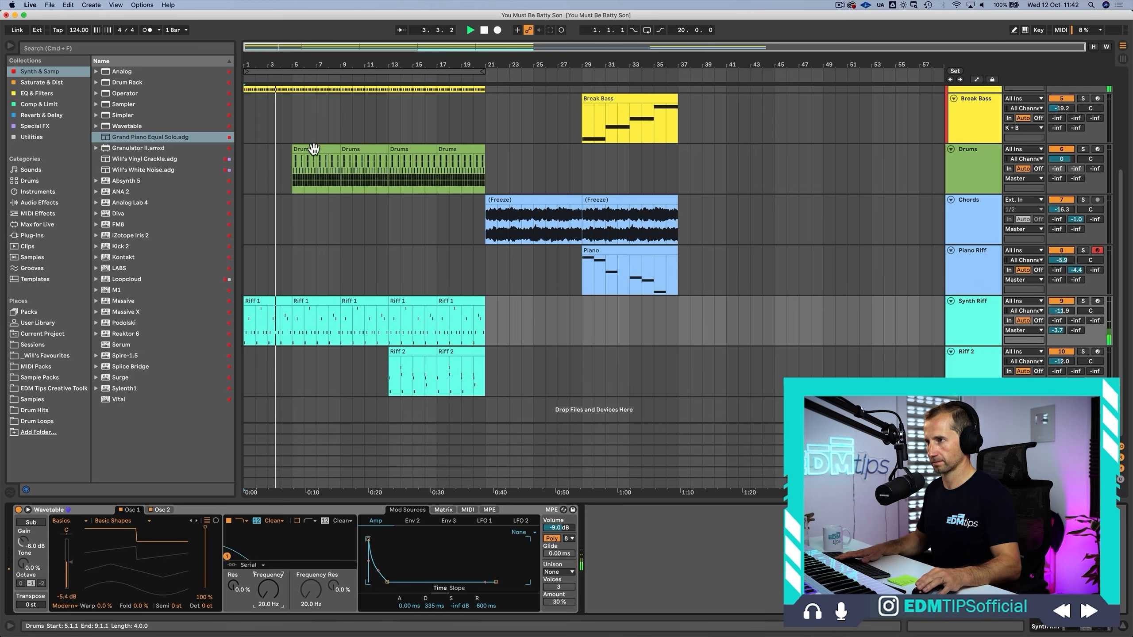
Step: Delete the two Drums clips between bars 5 and 13
{"action": "left_click", "coordinate": [314, 149]}
{"action": "key", "text": "BackSpace"}
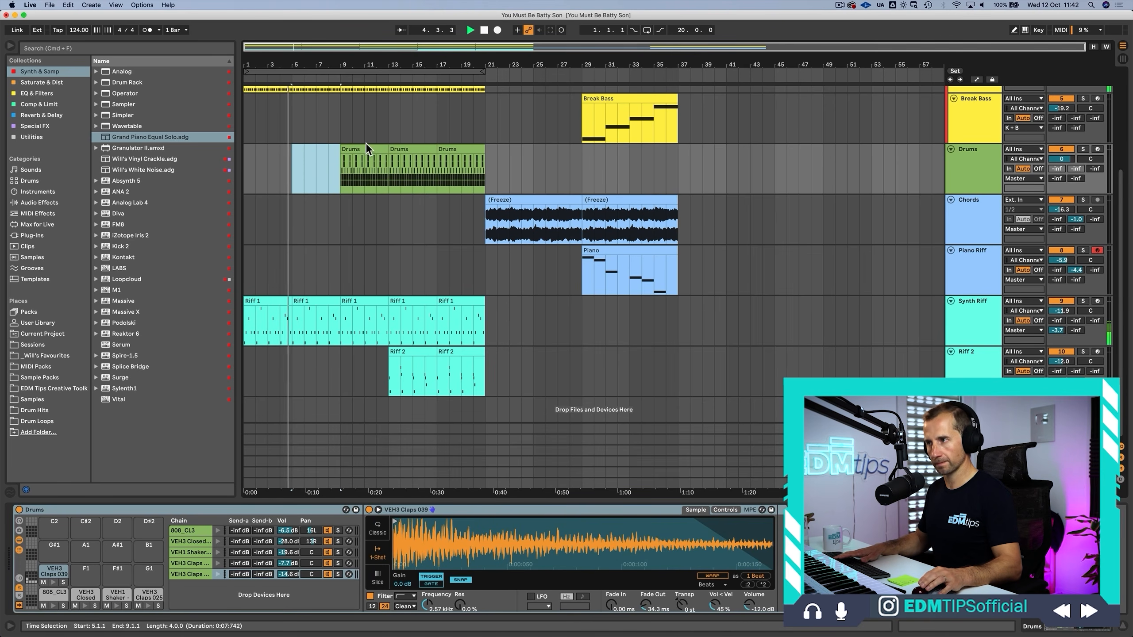
{"action": "left_click", "coordinate": [357, 151]}
{"action": "key", "text": "BackSpace"}
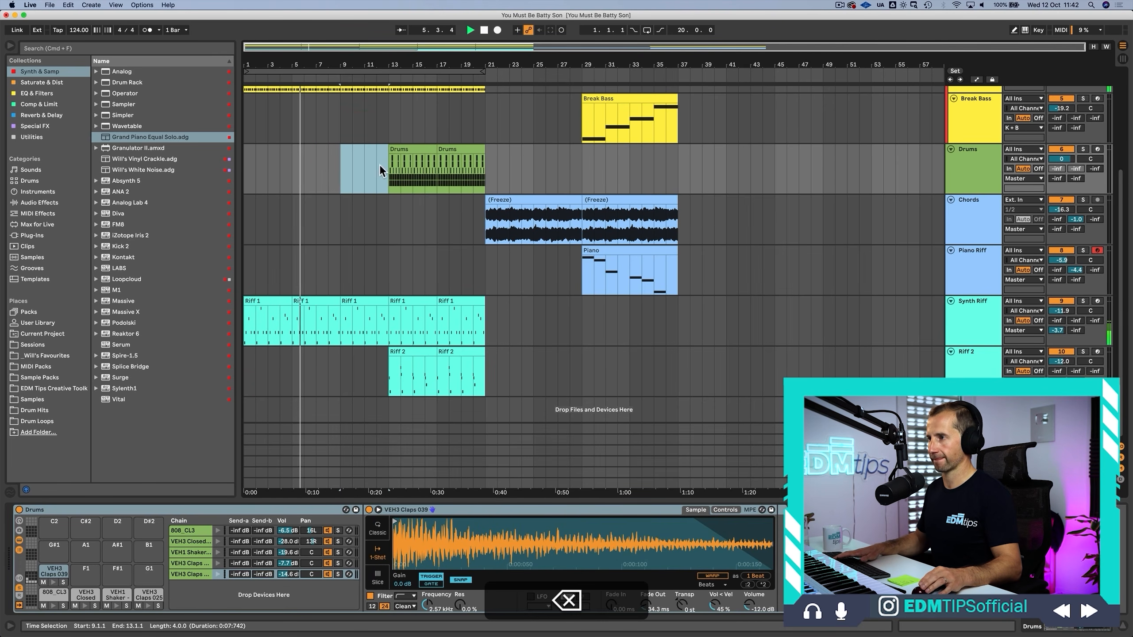
Step: Insert 16 bars of silence at bar 13, pushing the remaining Drums clips and everything after them to bar 29
{"action": "left_click", "coordinate": [392, 176]}
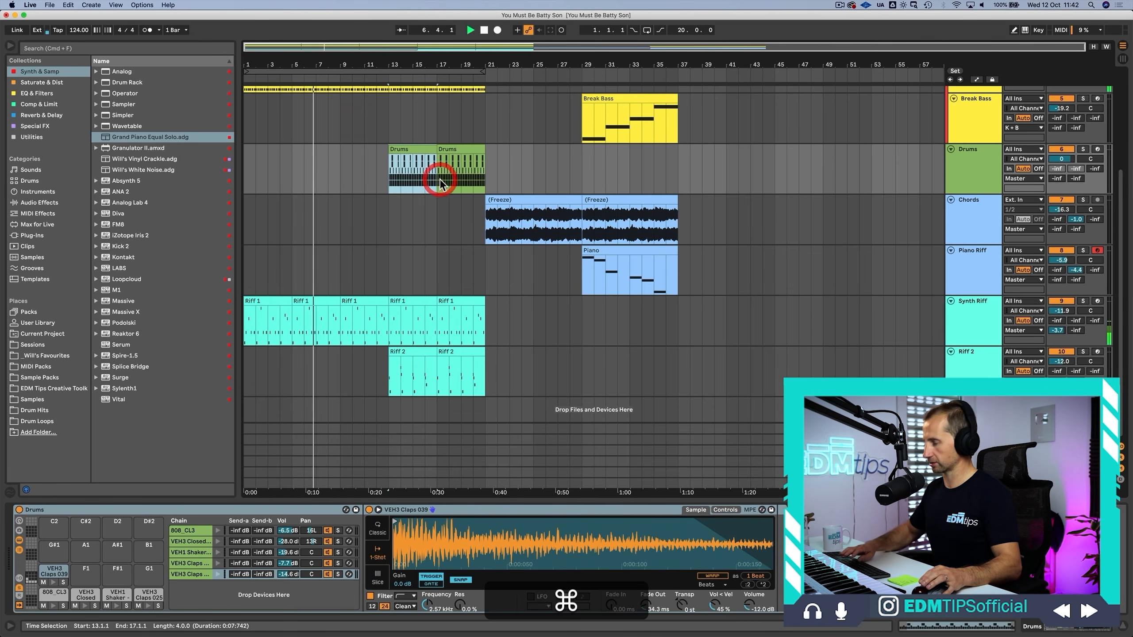
{"action": "key", "text": "super+i"}
{"action": "key", "text": "super+i"}
{"action": "key", "text": "super+i"}
{"action": "key", "text": "super+i"}
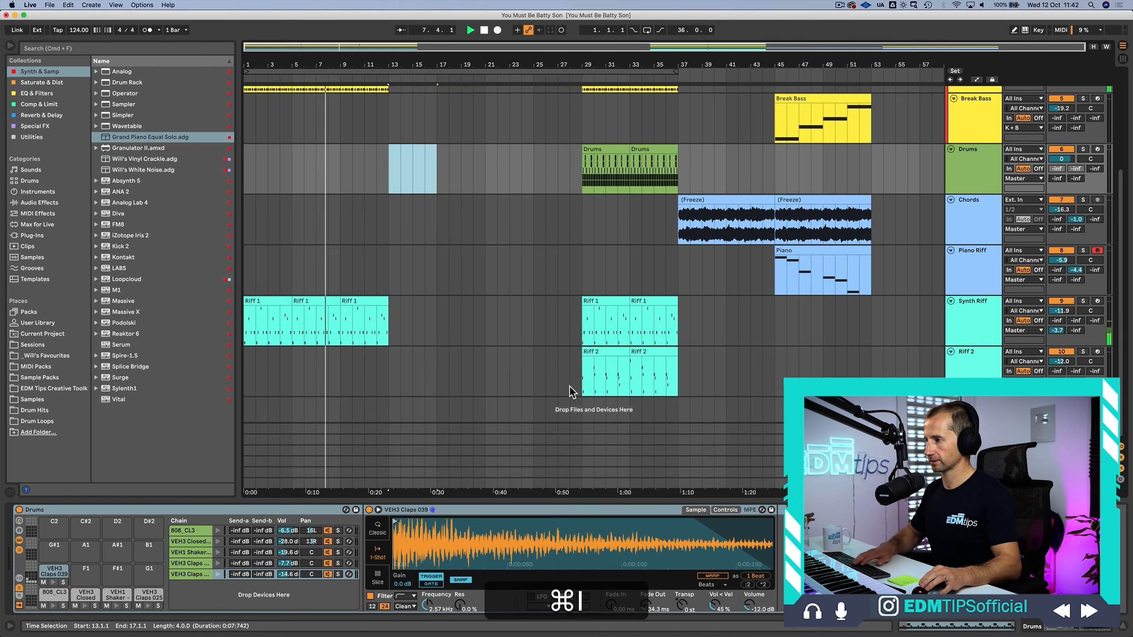
Step: Duplicate bars 9 to 13 across the tracks four times to fill the gap up to bar 29
{"action": "left_click_drag", "start_coordinate": [384, 333], "coordinate": [338, 64]}
{"action": "key", "text": "super+d"}
{"action": "key", "text": "super+d"}
{"action": "key", "text": "super+d"}
{"action": "key", "text": "super+d"}
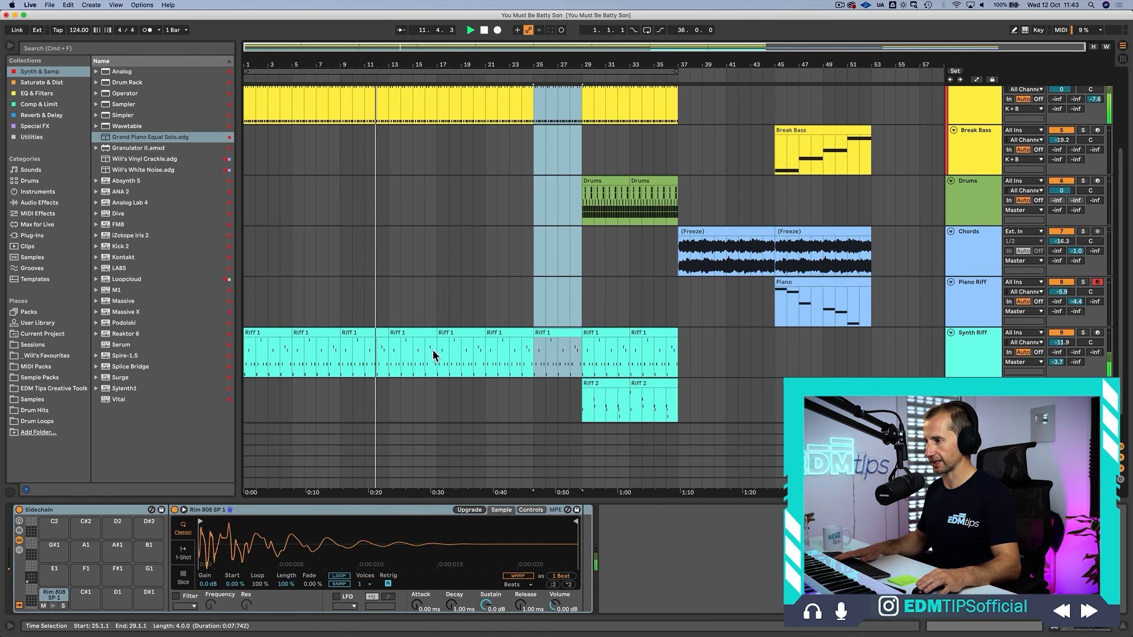
Step: Show Synth Riff's Filter 1 Freq automation and ramp it from 20.0 Hz at bar 17 up to 20.5 kHz at bar 37
{"action": "left_click", "coordinate": [981, 355]}
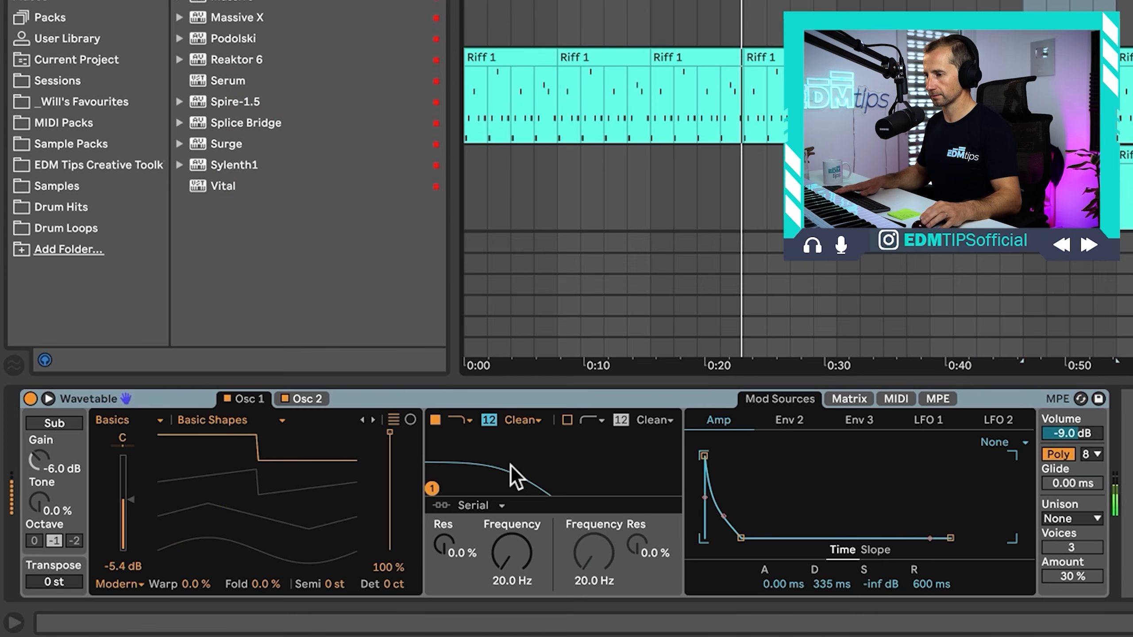
{"action": "right_click", "coordinate": [261, 587]}
{"action": "left_click", "coordinate": [532, 460]}
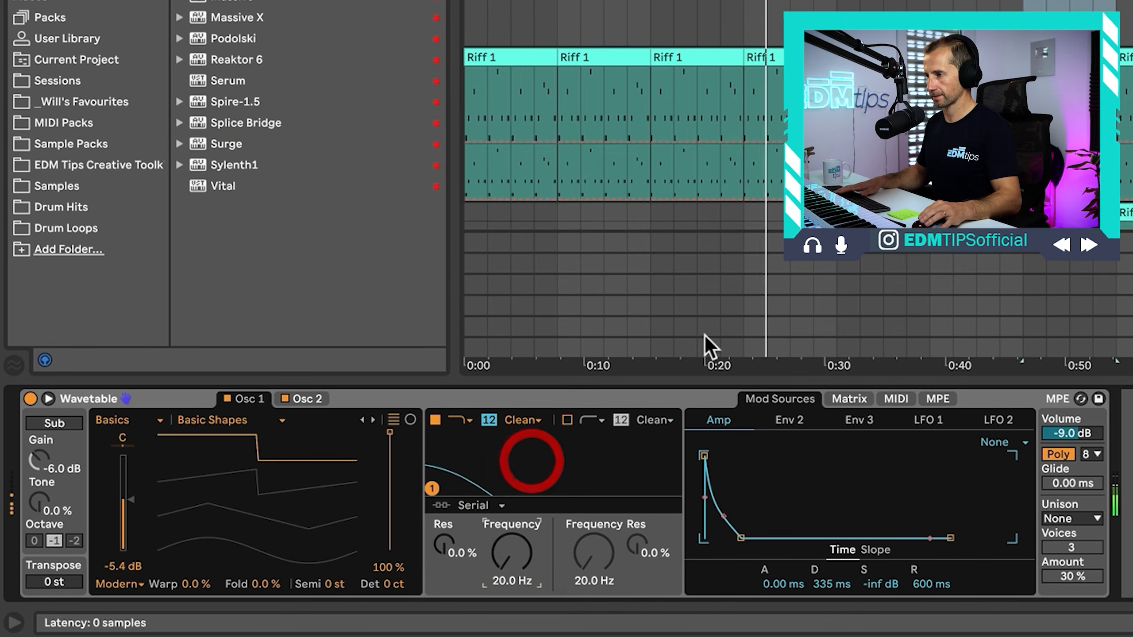
{"action": "left_click", "coordinate": [437, 377]}
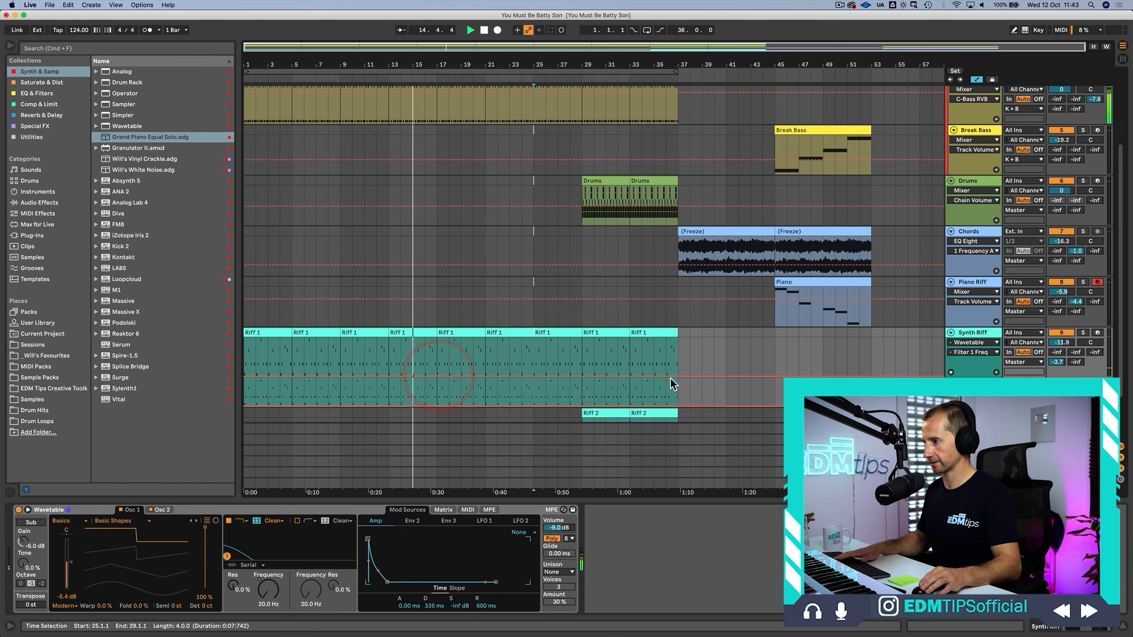
{"action": "left_click_drag", "start_coordinate": [678, 377], "coordinate": [666, 342]}
{"action": "scroll", "coordinate": [669, 353], "scroll_direction": "down", "scroll_amount": 3}
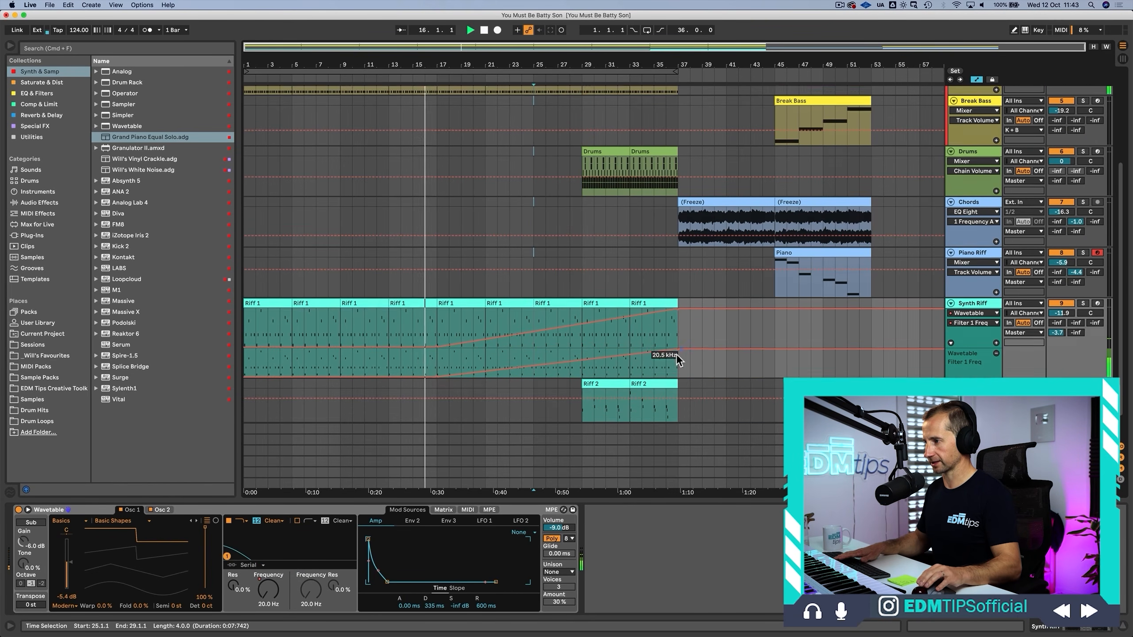
Step: Copy Riff 2 to bar 17, duplicate it up to bar 29, and lower its Wavetable Filter 1 frequency to 460 Hz
{"action": "left_click", "coordinate": [602, 371]}
{"action": "left_click_drag", "start_coordinate": [602, 370], "coordinate": [457, 375]}
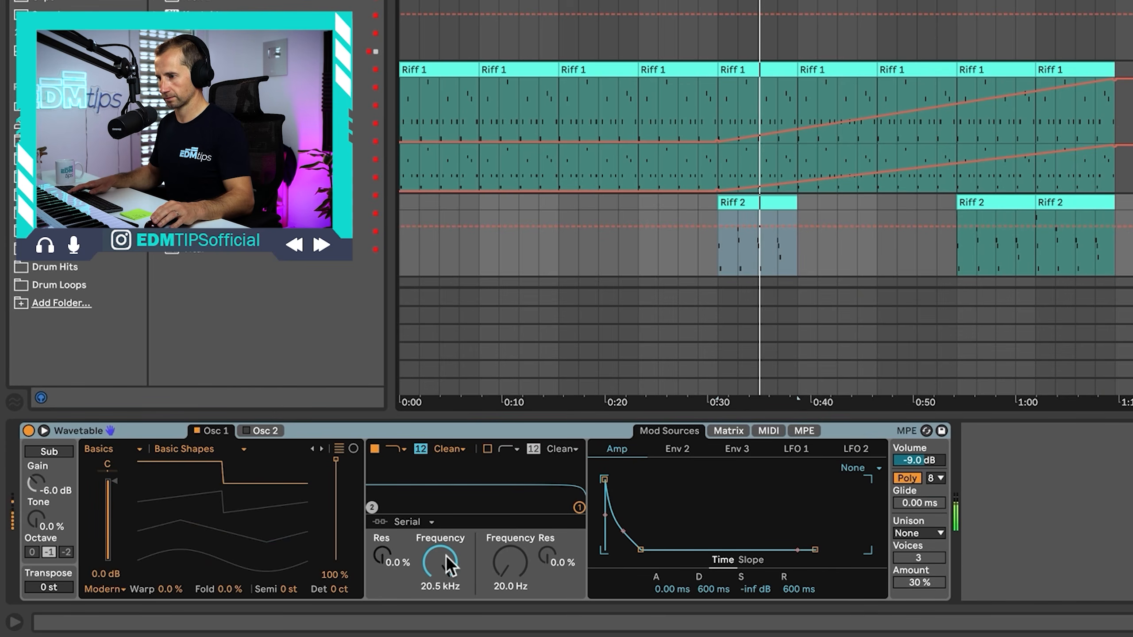
{"action": "mouse_move", "coordinate": [435, 558]}
{"action": "left_mouse_down"}
{"action": "mouse_move", "coordinate": [435, 604]}
{"action": "mouse_move", "coordinate": [443, 567]}
{"action": "left_mouse_up"}
{"action": "key", "text": "super+d"}
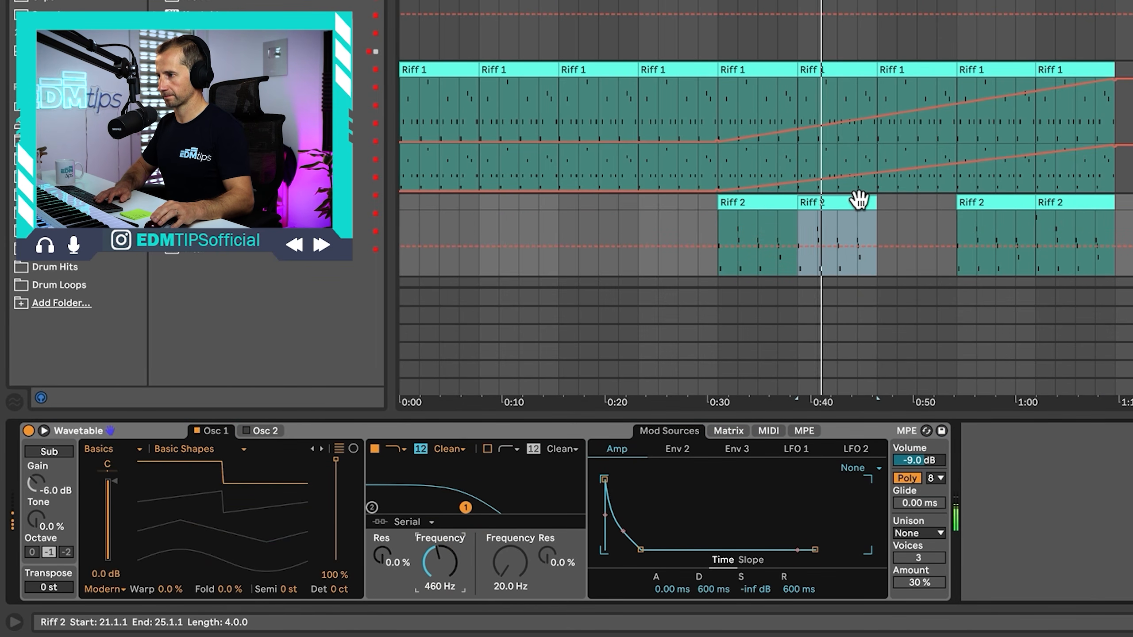
{"action": "left_click", "coordinate": [859, 201]}
{"action": "key", "text": "super+d"}
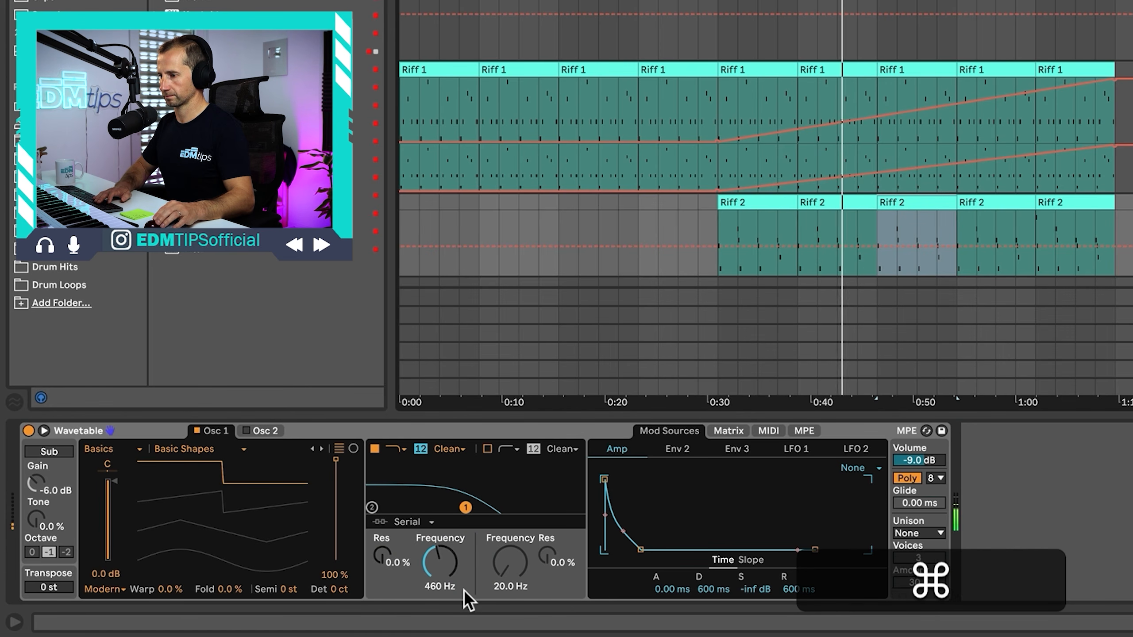
Step: Show Riff 2's filter frequency automation in a new lane and ramp it gradually upward from 460 Hz at bar 17 to bar 37
{"action": "right_click", "coordinate": [450, 573]}
{"action": "left_click", "coordinate": [509, 498]}
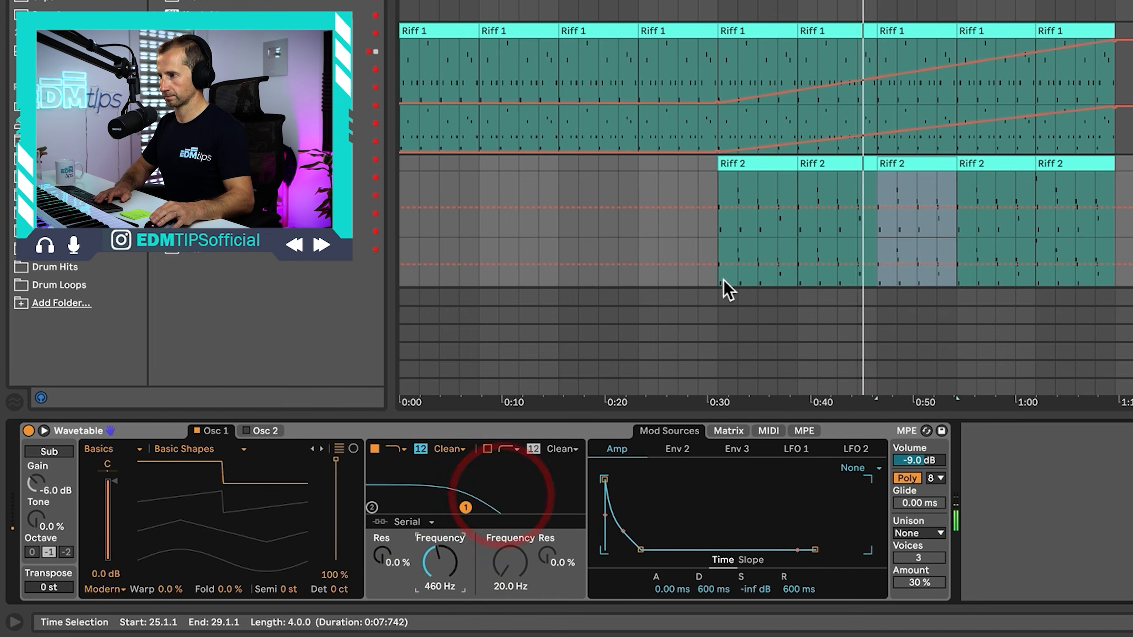
{"action": "left_click", "coordinate": [718, 264]}
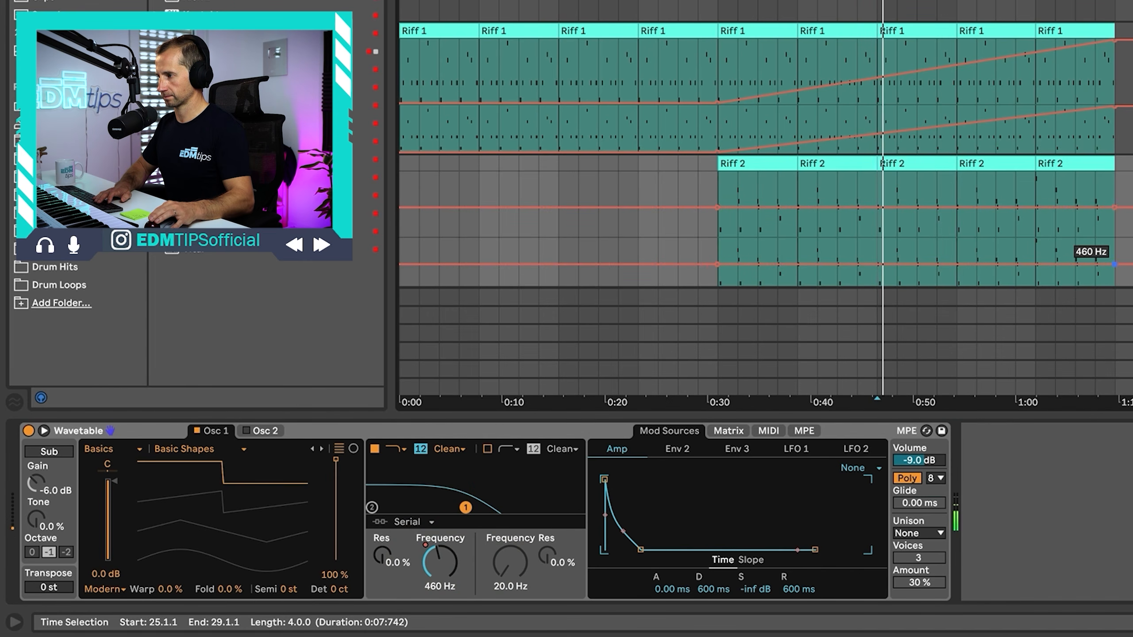
{"action": "left_click_drag", "start_coordinate": [1115, 264], "coordinate": [1122, 247]}
{"action": "key", "text": "a"}
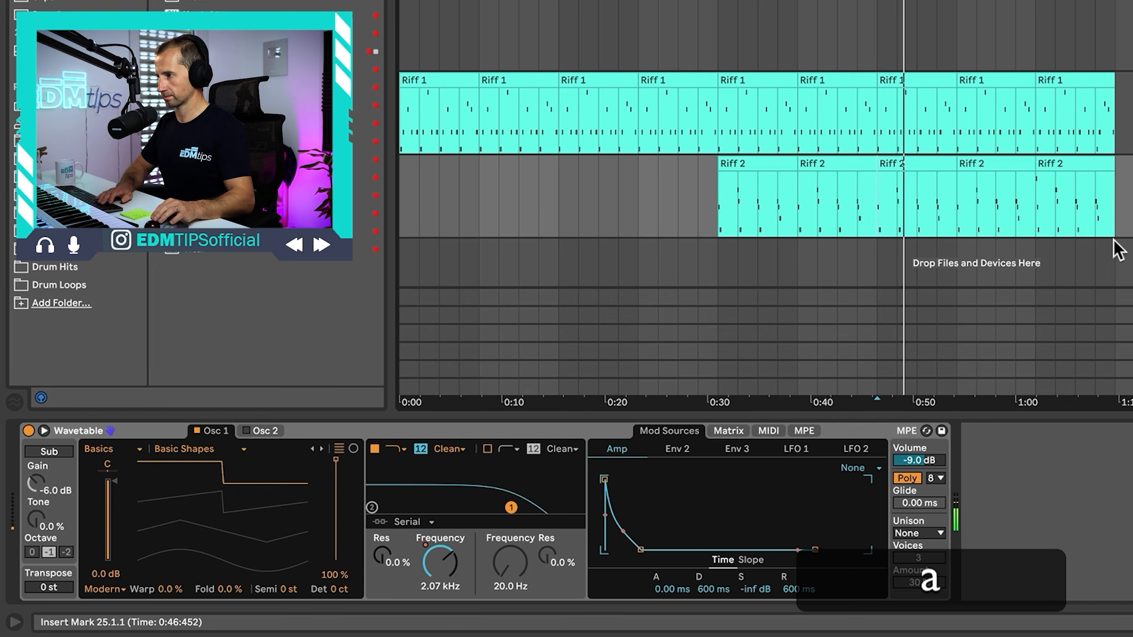
{"action": "key", "text": "a"}
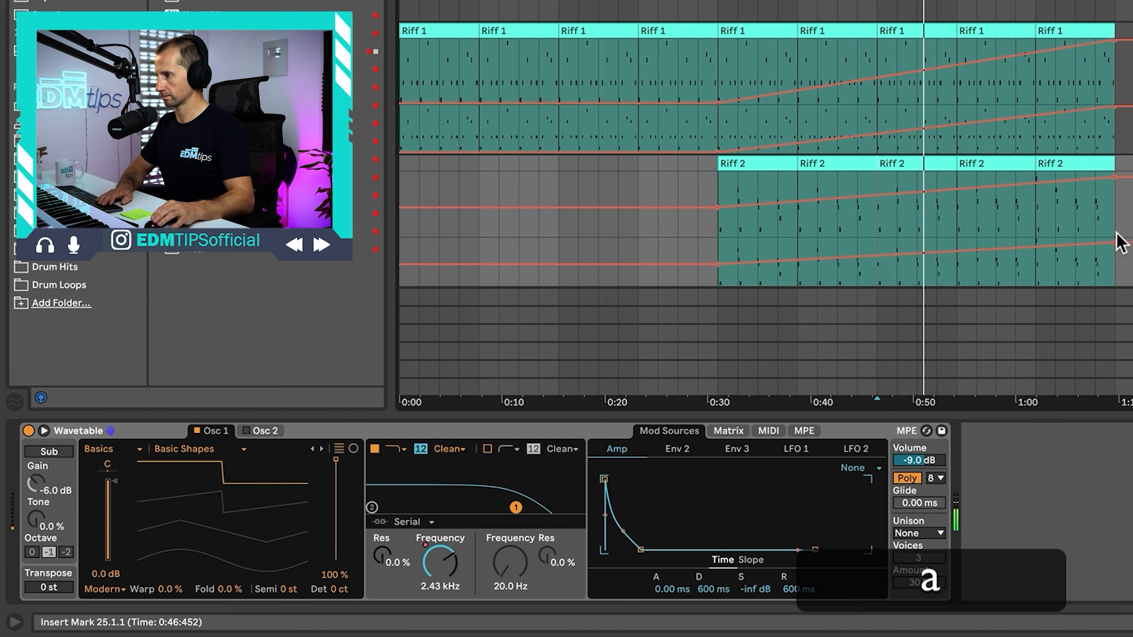
{"action": "left_click", "coordinate": [1112, 252]}
Step: Deactivate the last two Riff 2 clips, between bars 29 and 37
{"action": "left_click", "coordinate": [1004, 163]}
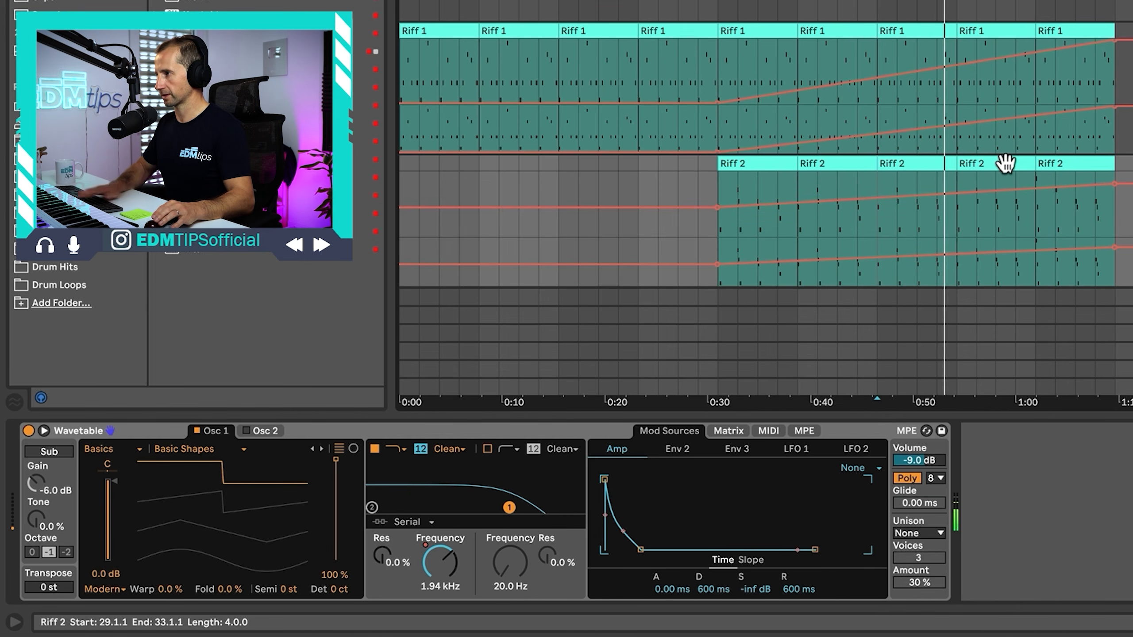
{"action": "key", "text": "0"}
{"action": "left_click", "coordinate": [1054, 167]}
{"action": "key", "text": "0"}
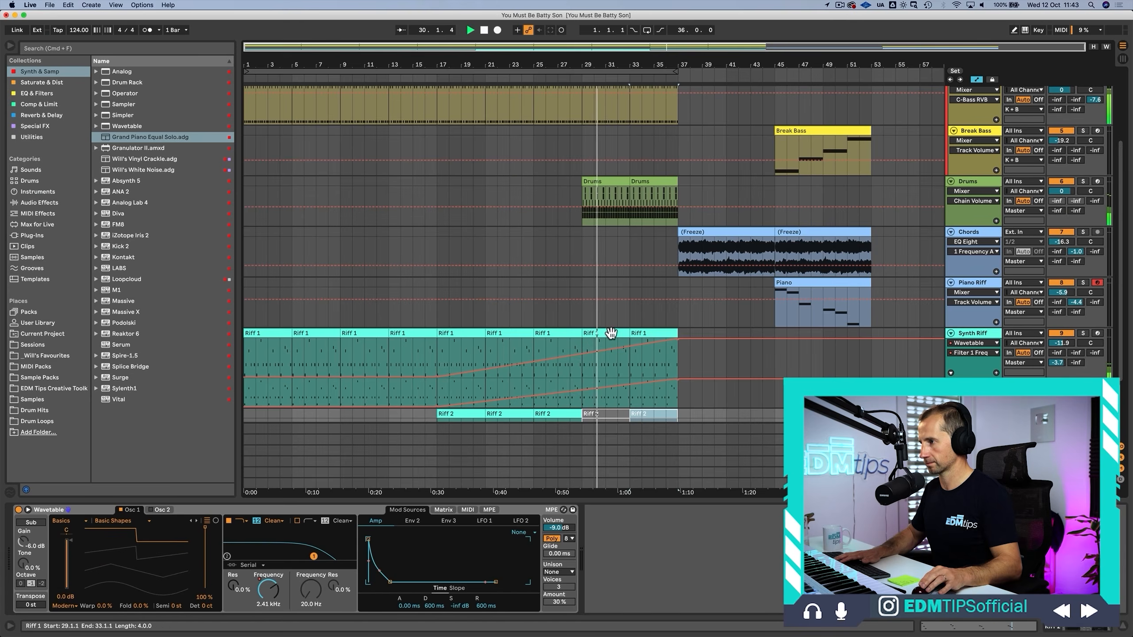
Step: Reshape Synth Riff's filter automation to drop at bar 29, stay lower, and sweep up sharply just before bar 37, auditioning the section
{"action": "left_click", "coordinate": [581, 353]}
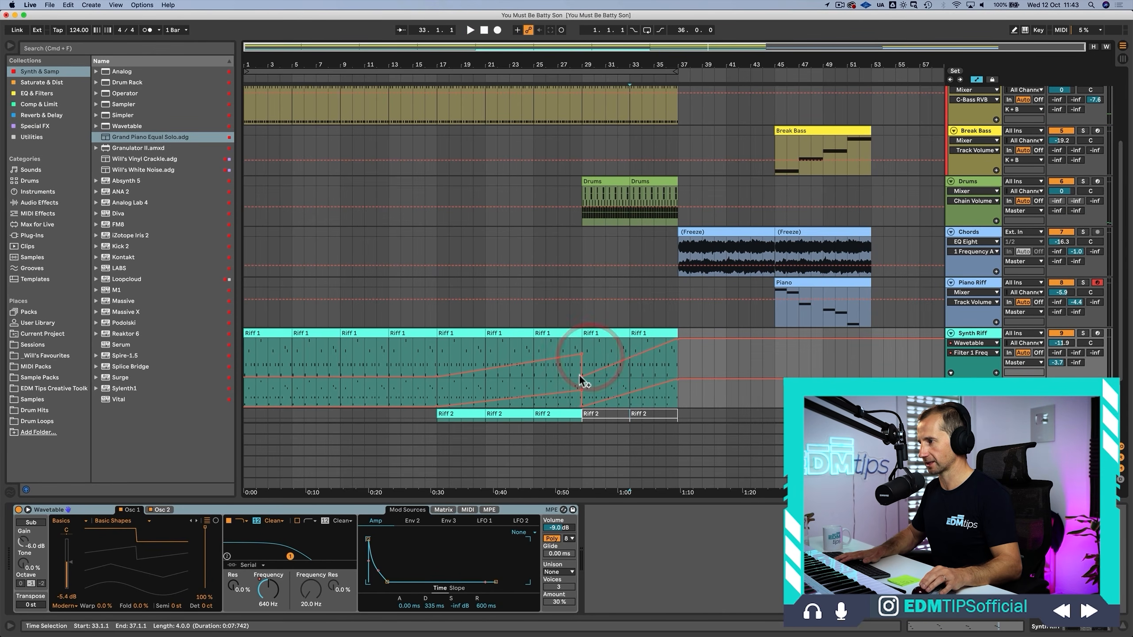
{"action": "left_click", "coordinate": [527, 77]}
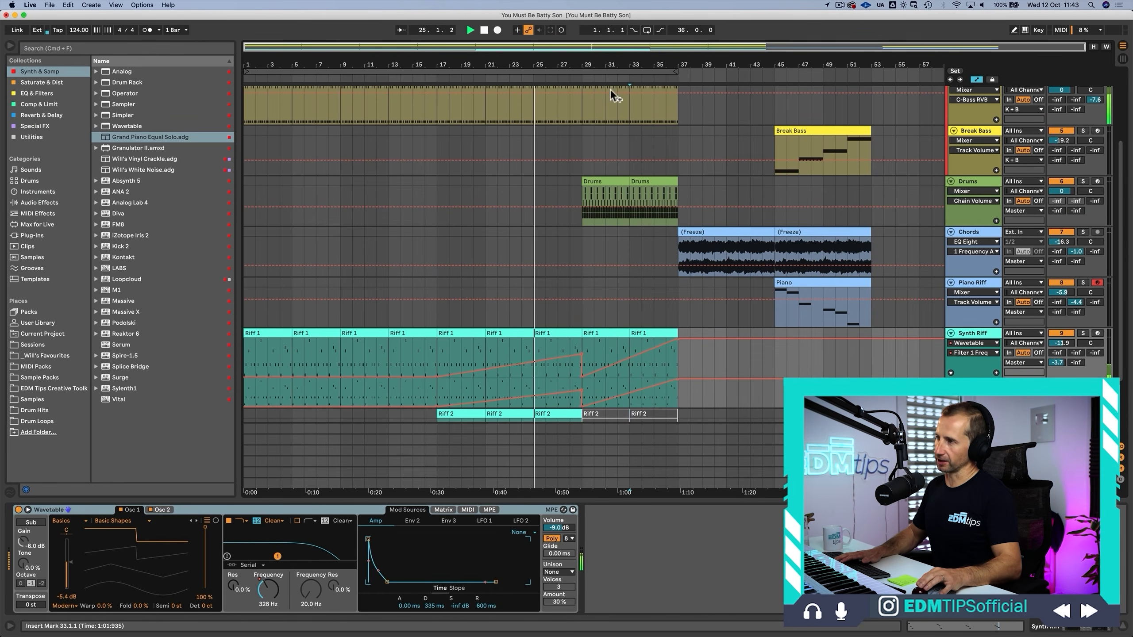
{"action": "scroll", "coordinate": [575, 248], "scroll_direction": "up", "scroll_amount": 5}
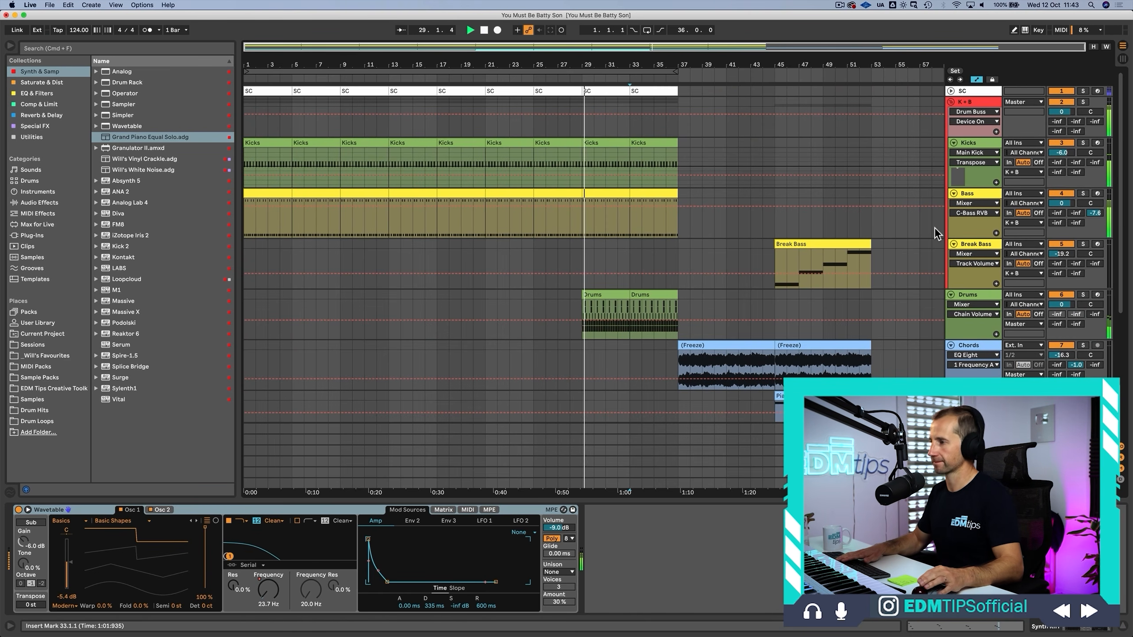
{"action": "scroll", "coordinate": [626, 280], "scroll_direction": "down", "scroll_amount": 5}
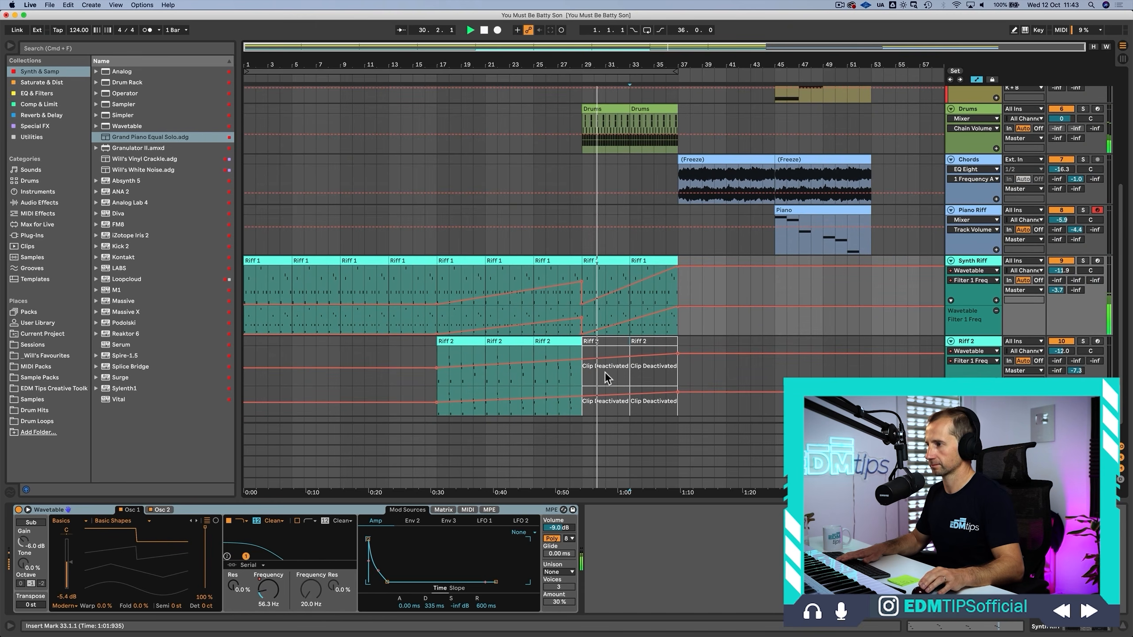
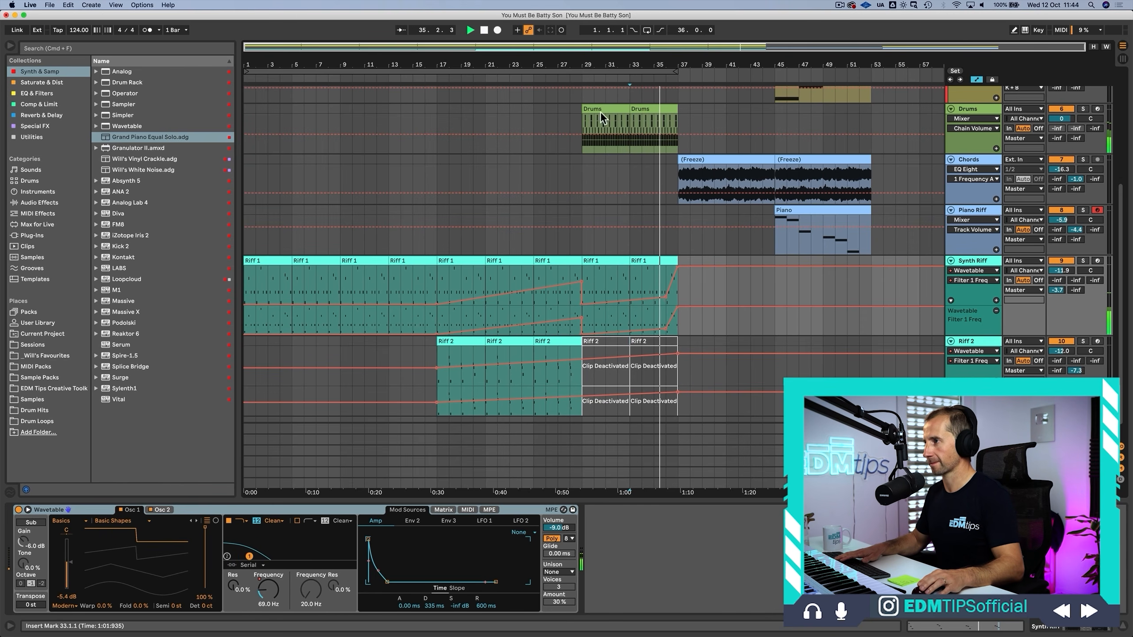
{"action": "left_click", "coordinate": [580, 78]}
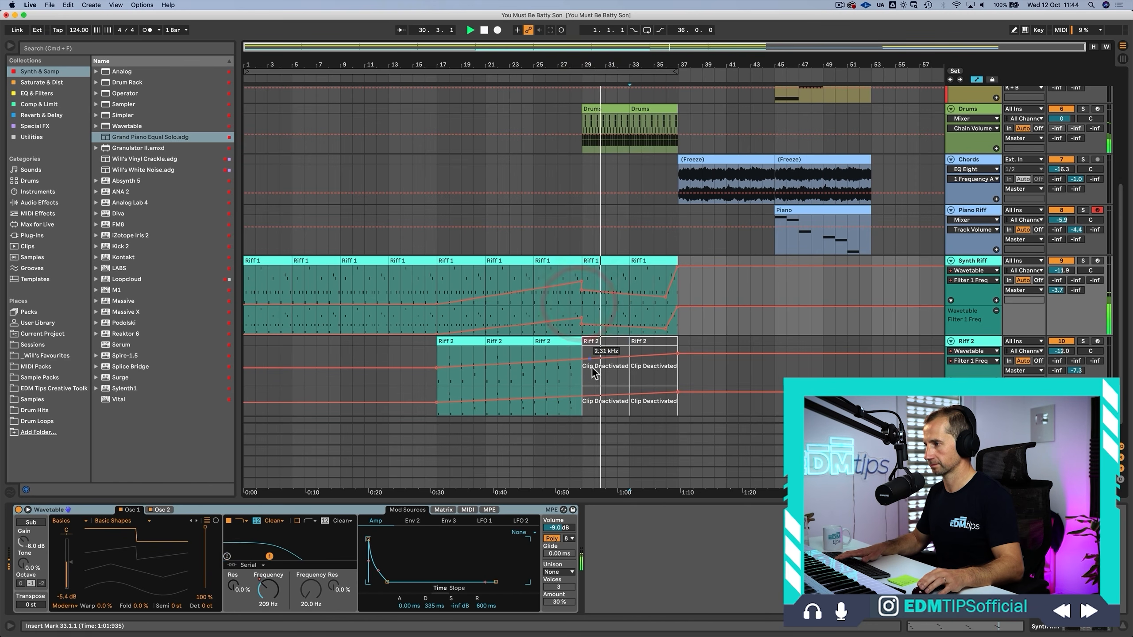
Step: Reactivate the two deactivated Riff 2 clips between bars 29 and 37
{"action": "left_click", "coordinate": [599, 341]}
{"action": "key", "text": "0"}
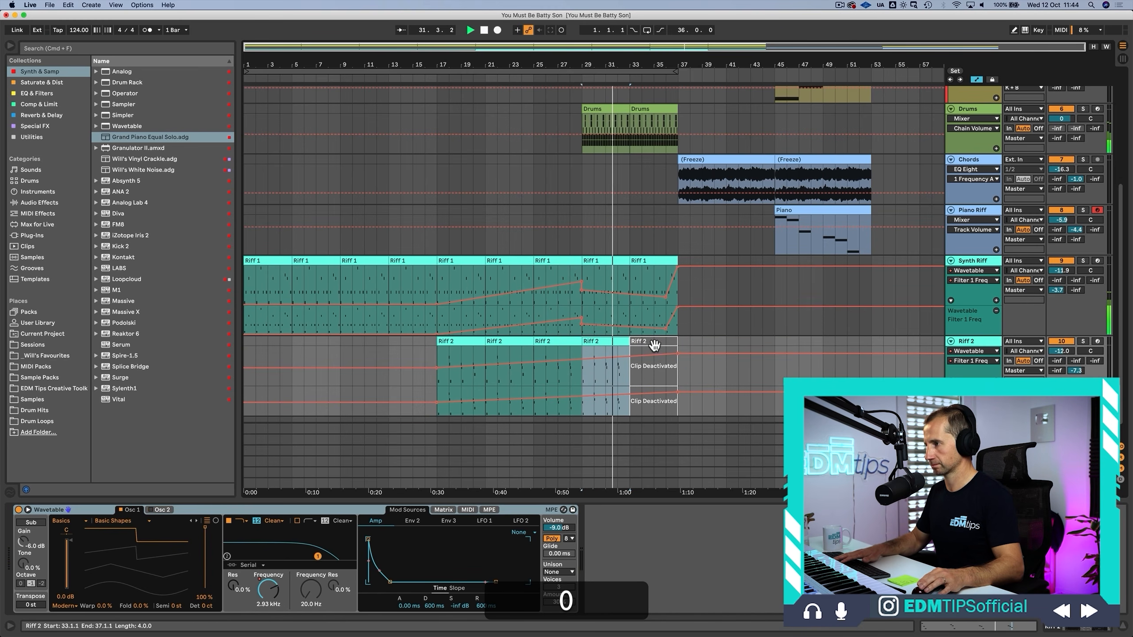
{"action": "left_click", "coordinate": [652, 342]}
{"action": "left_click", "coordinate": [652, 341]}
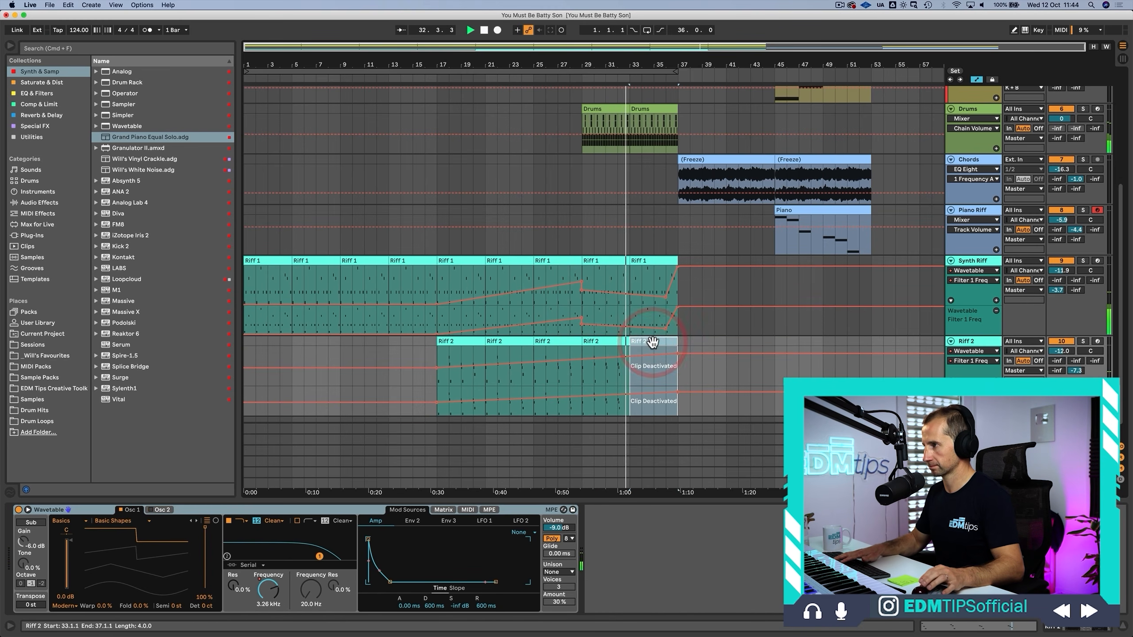
{"action": "key", "text": "0"}
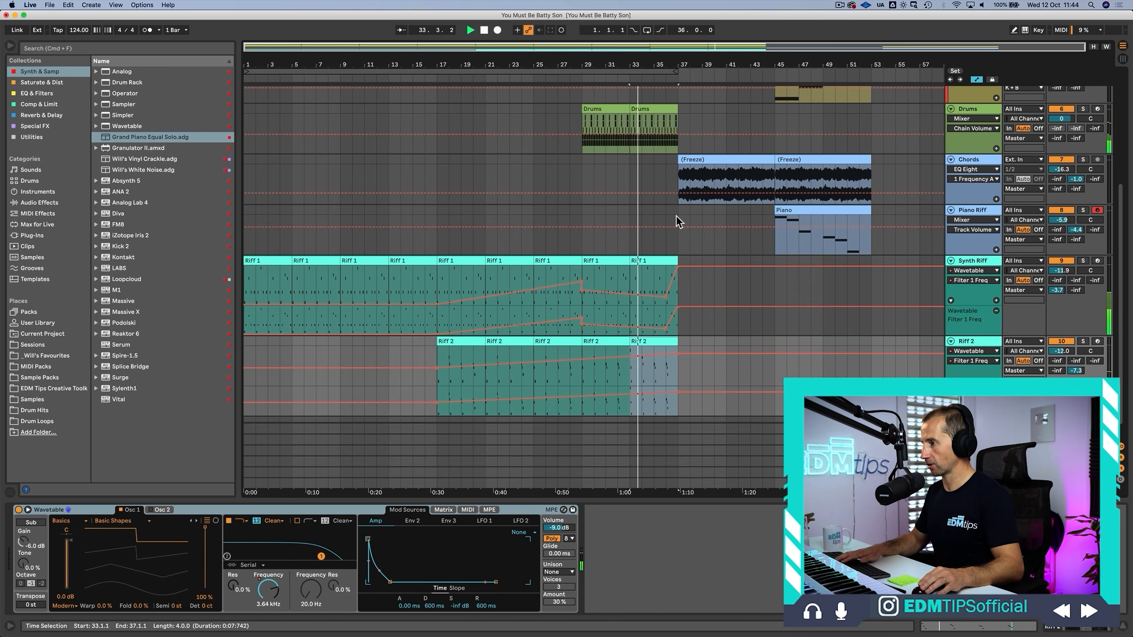
Step: Hide the automation and insert eight bars of empty time at bar 37, moving the chords break to bar 45
{"action": "key", "text": "a"}
{"action": "left_click", "coordinate": [726, 214]}
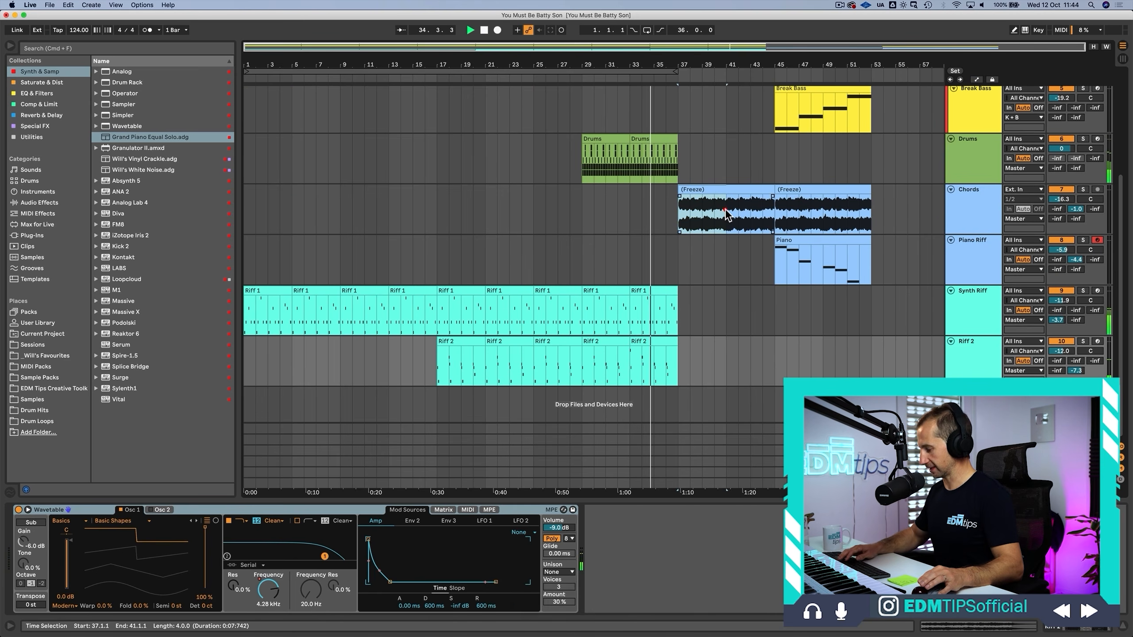
{"action": "key", "text": "super+i"}
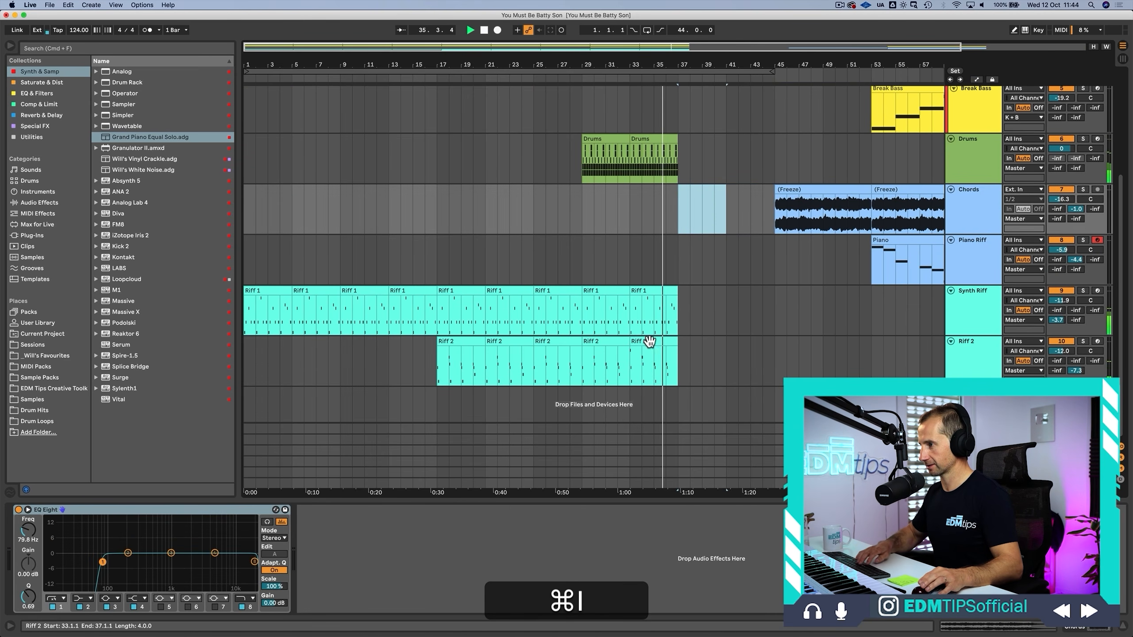
Step: Duplicate the last Riff 2 clip twice to fill bars 37 to 45
{"action": "left_click", "coordinate": [648, 340]}
{"action": "key", "text": "super+d"}
{"action": "key", "text": "a"}
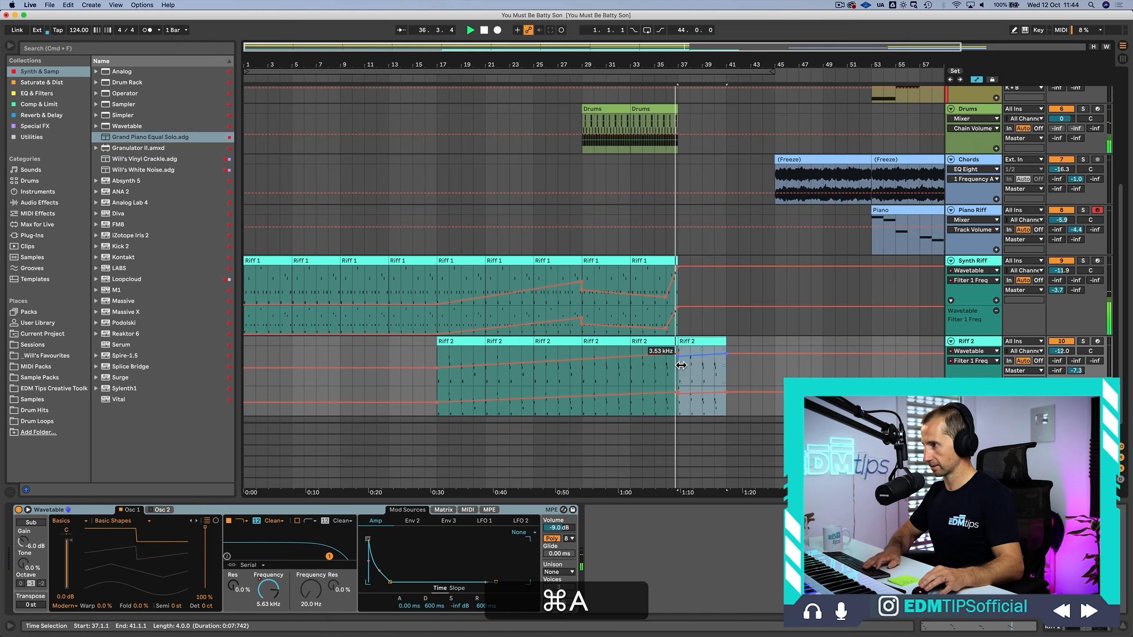
{"action": "left_click", "coordinate": [697, 339]}
{"action": "key", "text": "super+f"}
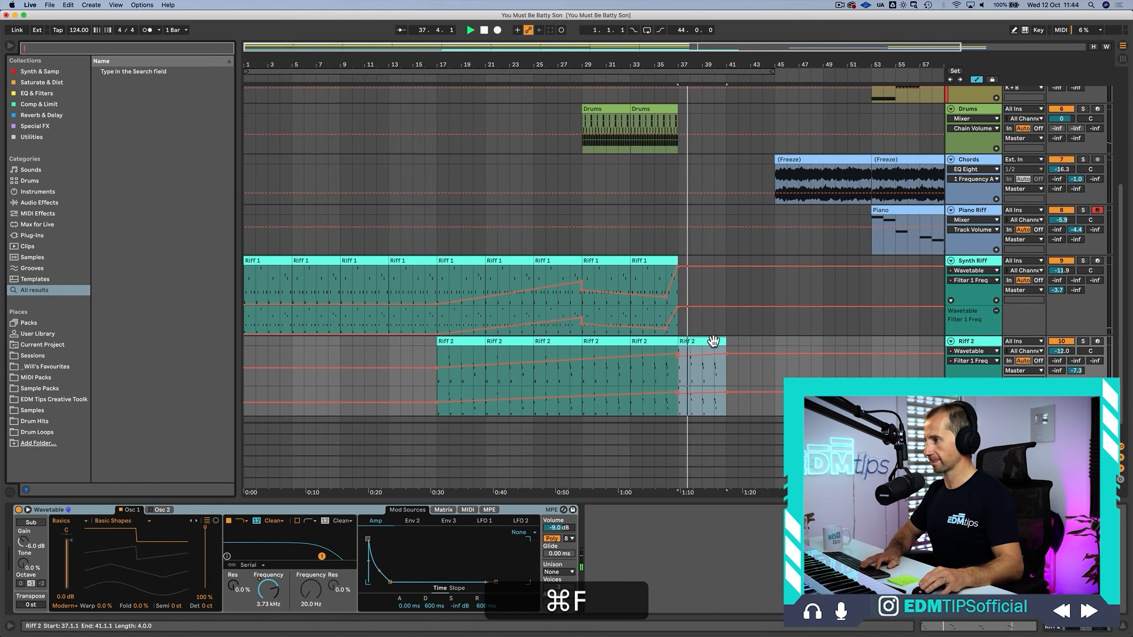
{"action": "left_click", "coordinate": [711, 340]}
{"action": "key", "text": "super+f"}
{"action": "key", "text": "super+d"}
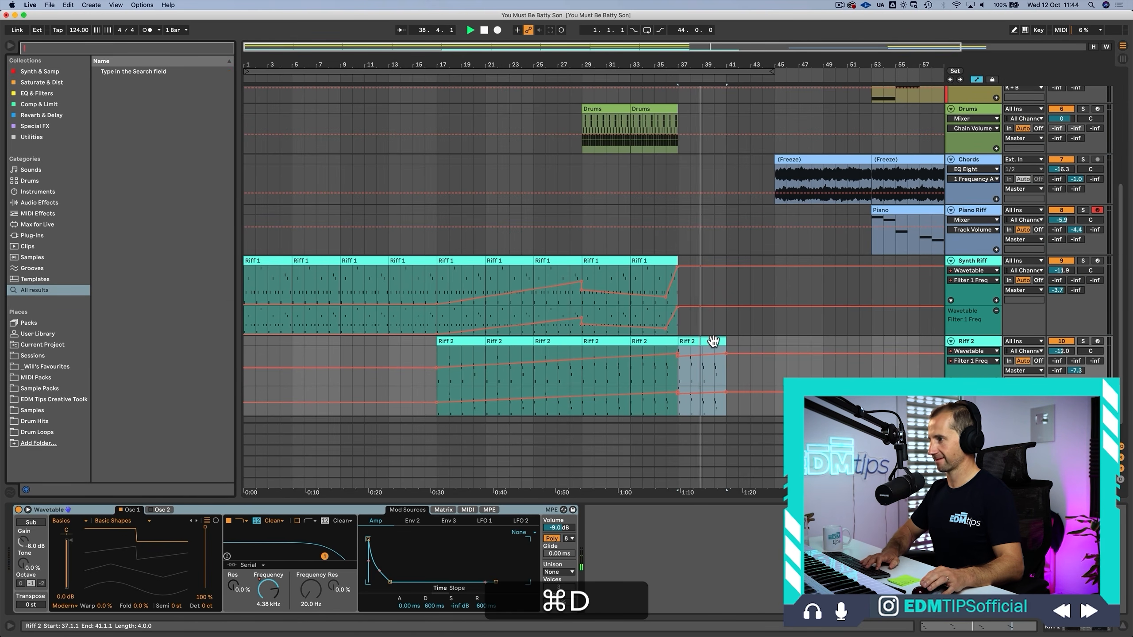
{"action": "type", "text": "a"}
{"action": "left_click", "coordinate": [713, 341]}
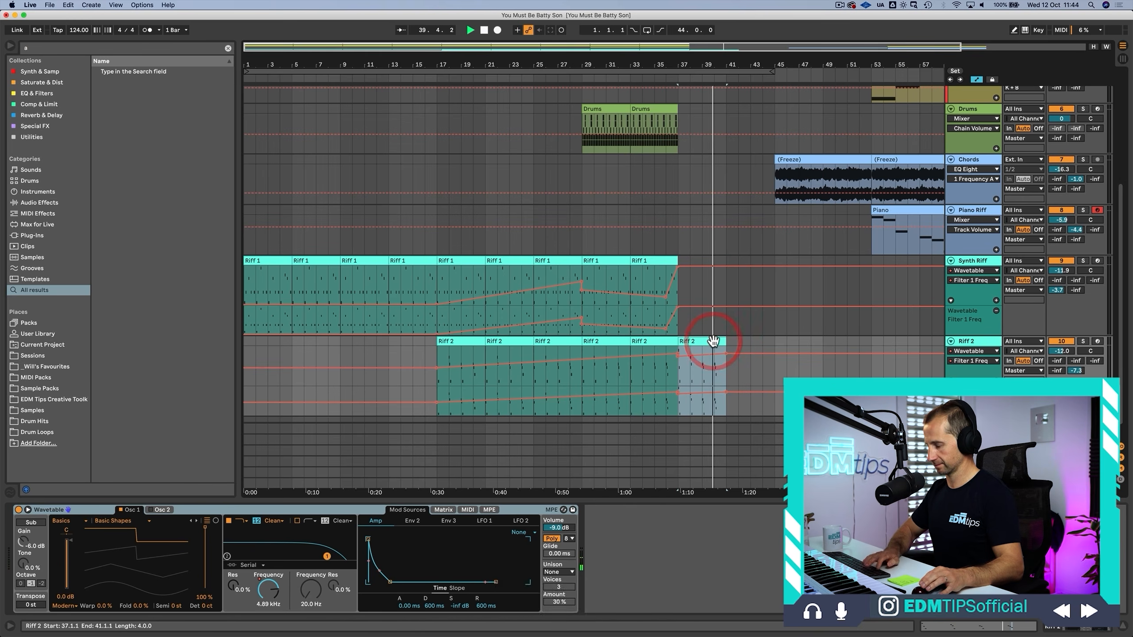
{"action": "key", "text": "super+d"}
{"action": "key", "text": "a"}
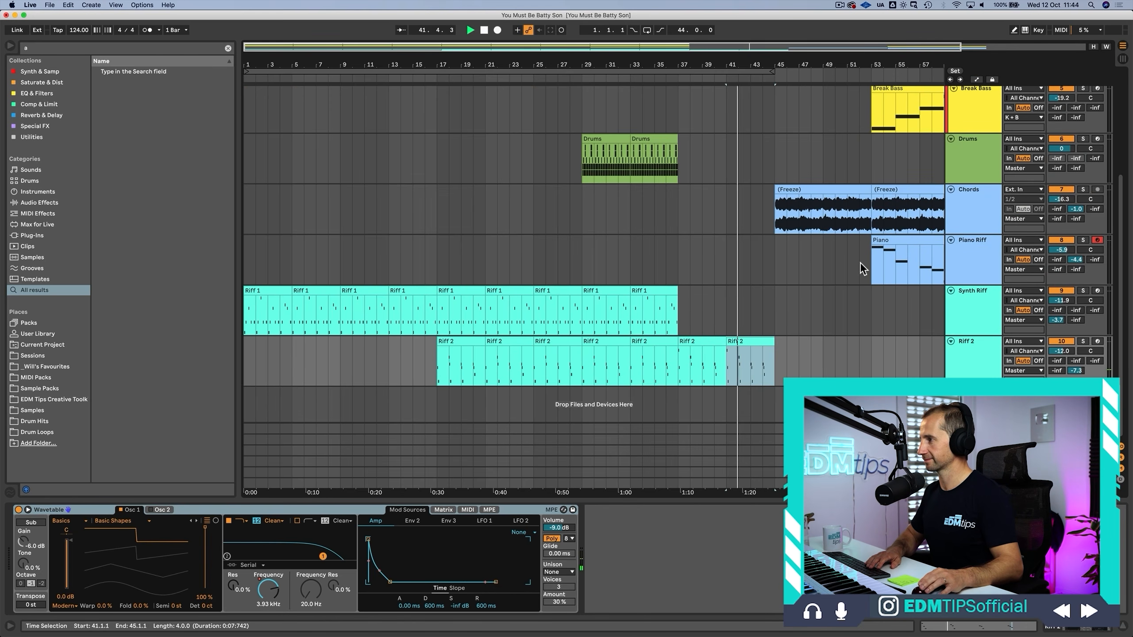
Step: Raise the Chords EQ Eight low-cut frequency to 1.34 kHz, show its automation in a new lane, and ramp it down to about 469 Hz at bar 53
{"action": "left_click", "coordinate": [965, 217]}
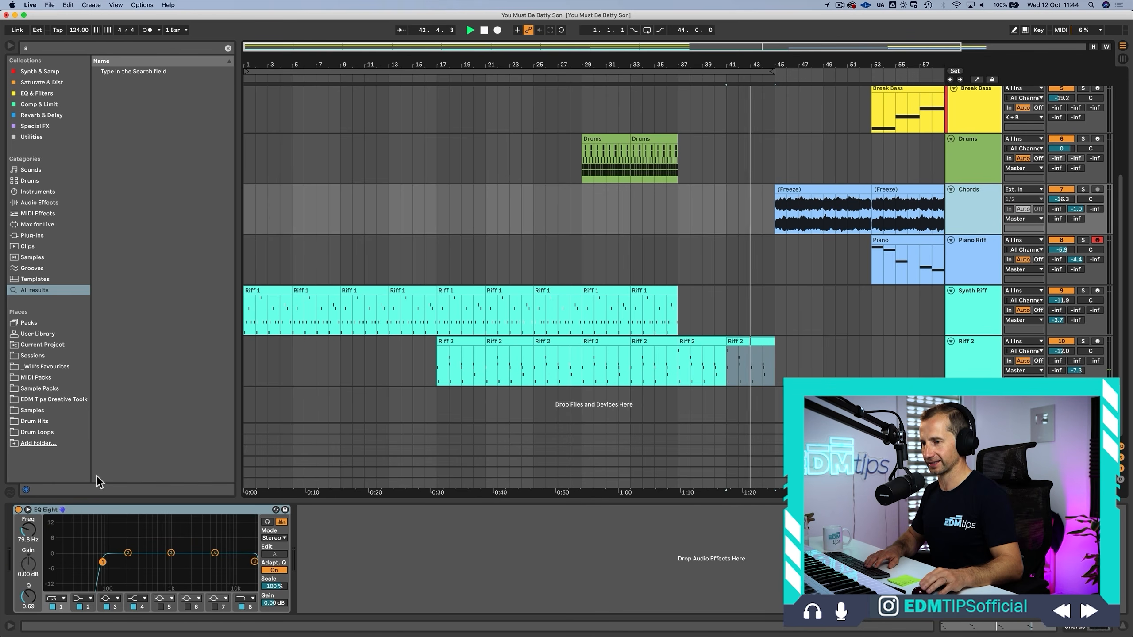
{"action": "left_click_drag", "start_coordinate": [24, 533], "coordinate": [25, 500]}
{"action": "right_click", "coordinate": [24, 533]}
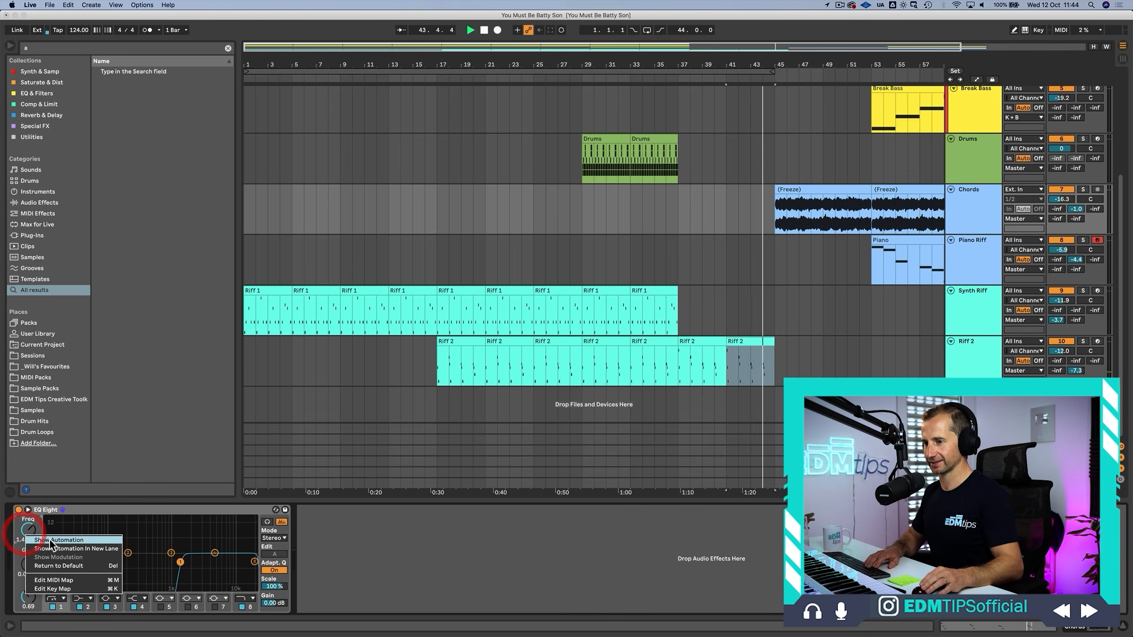
{"action": "left_click", "coordinate": [49, 549]}
{"action": "left_click", "coordinate": [771, 245]}
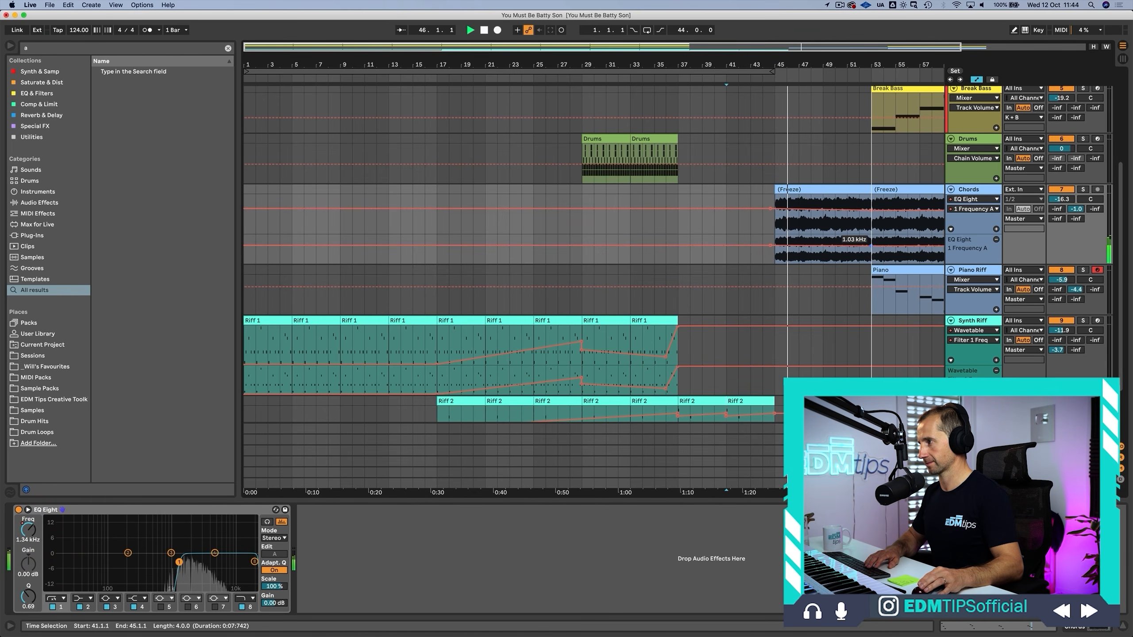
{"action": "left_click_drag", "start_coordinate": [861, 67], "coordinate": [861, 49]}
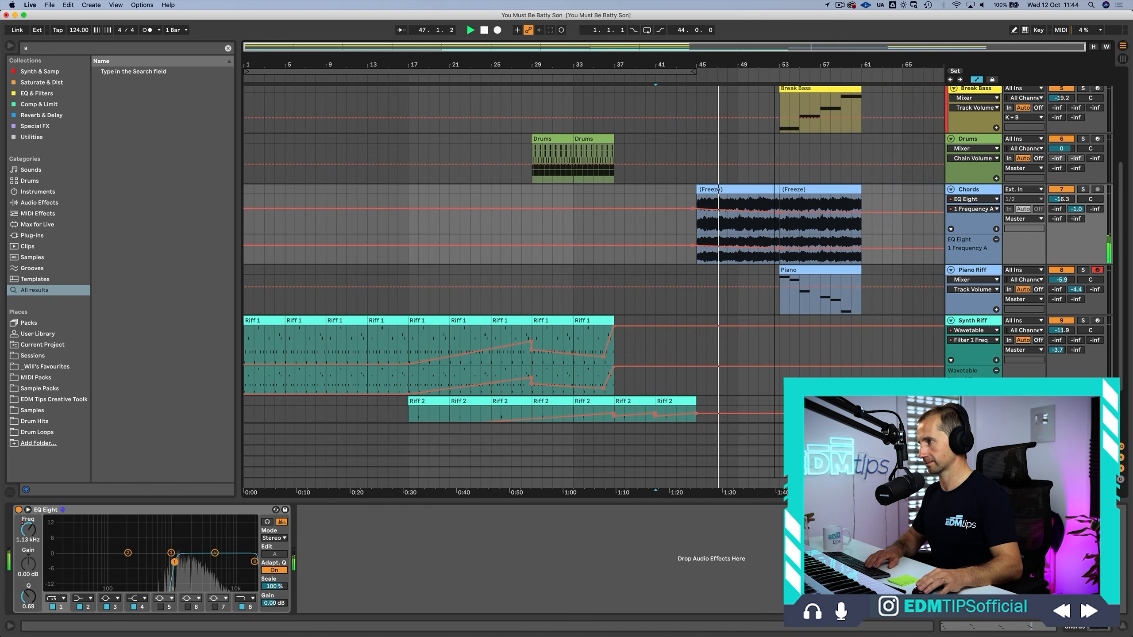
{"action": "left_click_drag", "start_coordinate": [778, 248], "coordinate": [779, 250]}
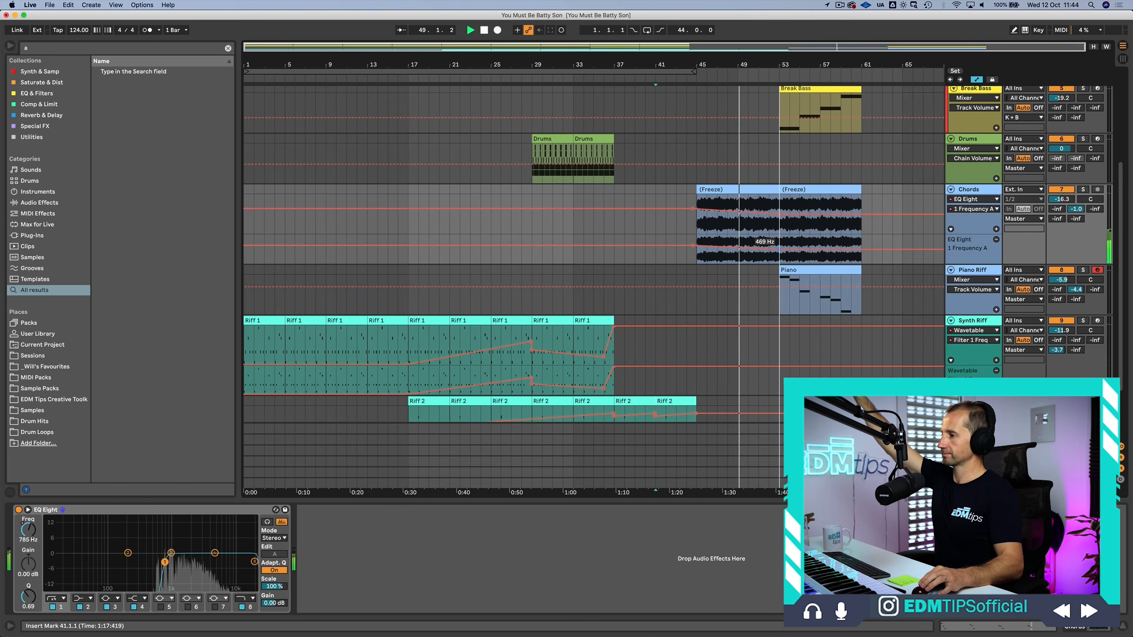
{"action": "key", "text": "a"}
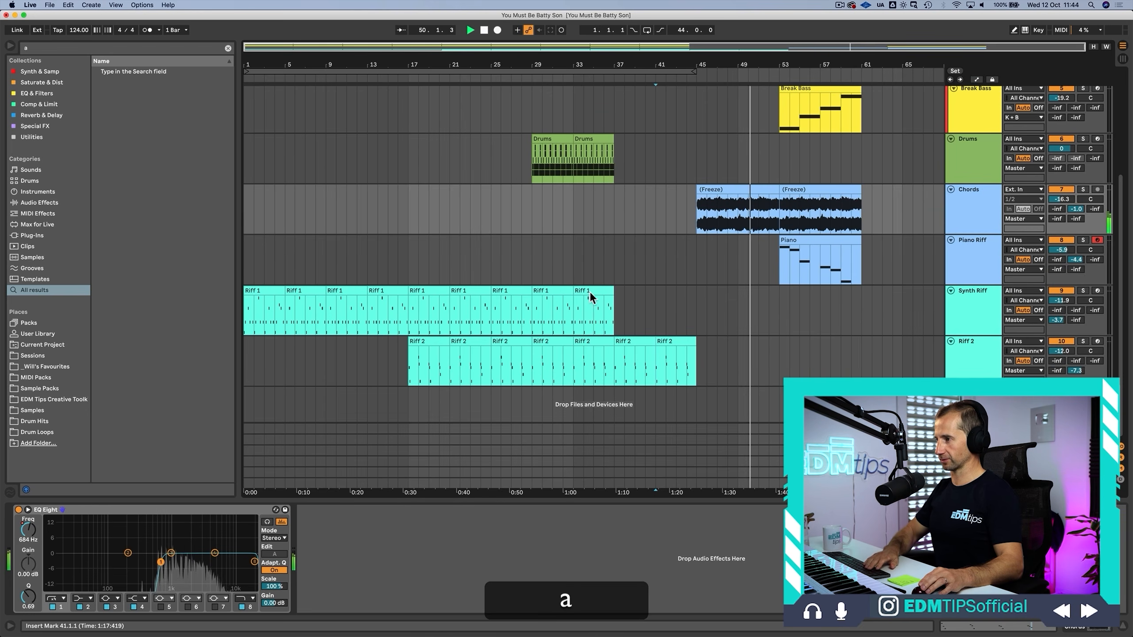
Step: Duplicate the last Riff 1 clip from bar 37 up to bar 61, and raise the Piano Riff volume to -4.8 dB
{"action": "left_click", "coordinate": [590, 297]}
{"action": "key", "text": "super+d"}
{"action": "key", "text": "super+d"}
{"action": "key", "text": "super+d"}
{"action": "key", "text": "super+d"}
{"action": "key", "text": "super+d"}
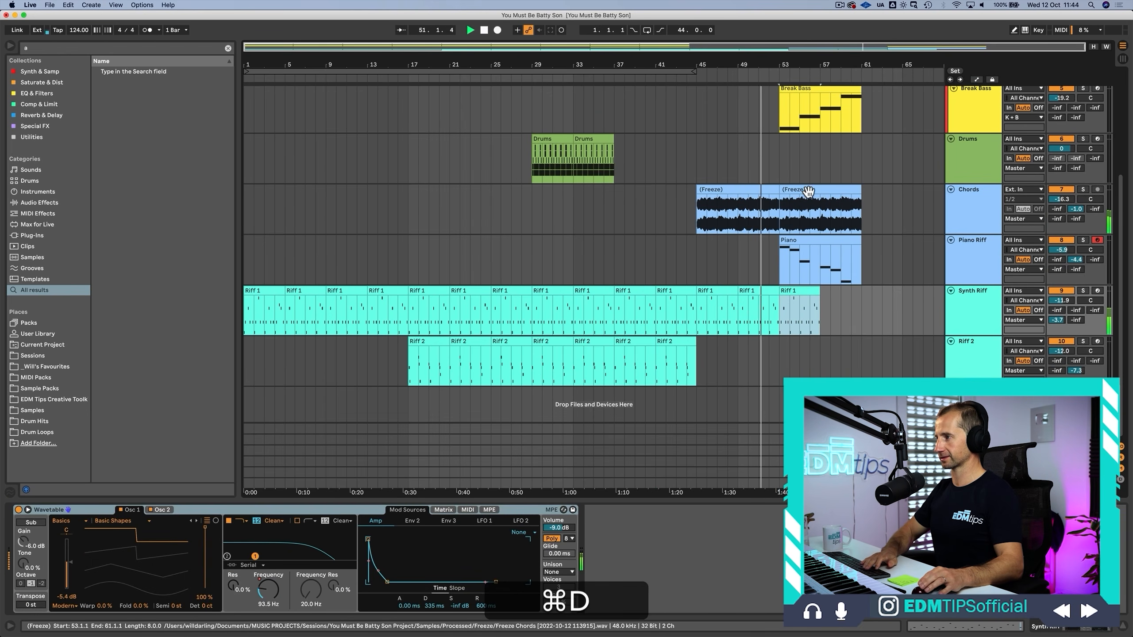
{"action": "key", "text": "super+d"}
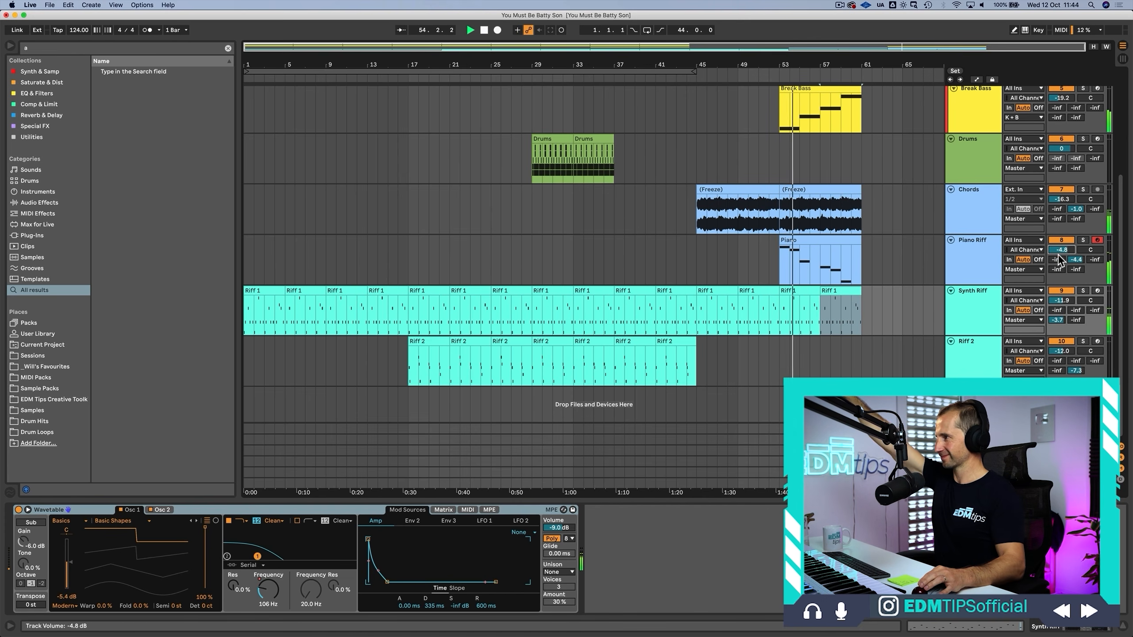
Step: Lengthen the Hall RVB return's reverb decay to 16.9 s and lower its volume to -3.4 dB in the mixer
{"action": "key", "text": "Tab"}
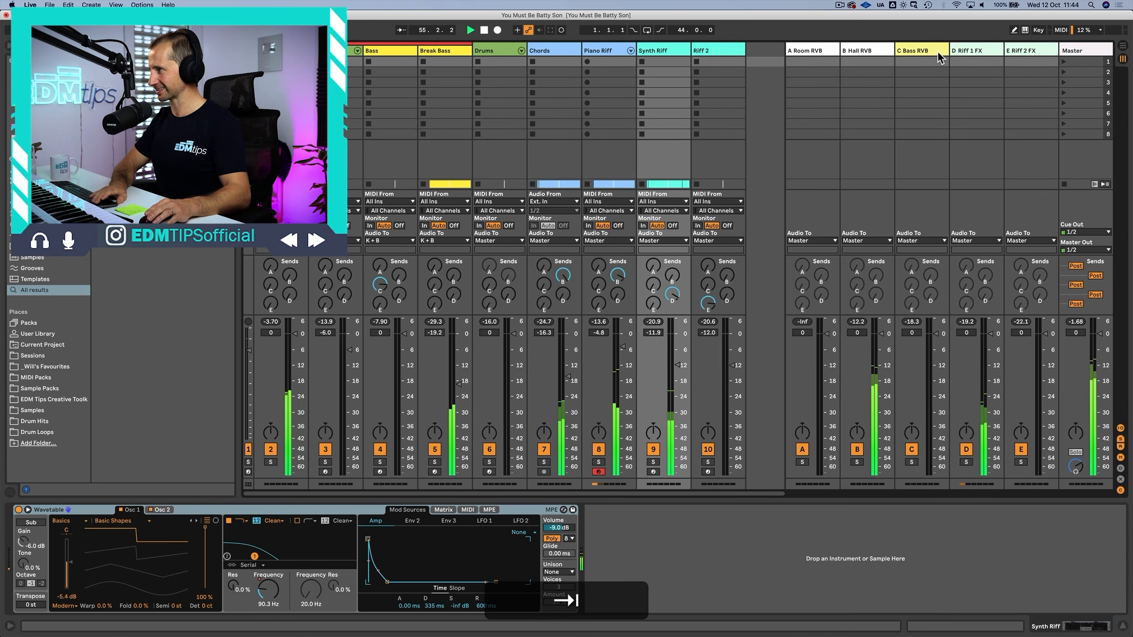
{"action": "left_click", "coordinate": [964, 51]}
{"action": "left_click", "coordinate": [916, 51]}
{"action": "left_click", "coordinate": [866, 51]}
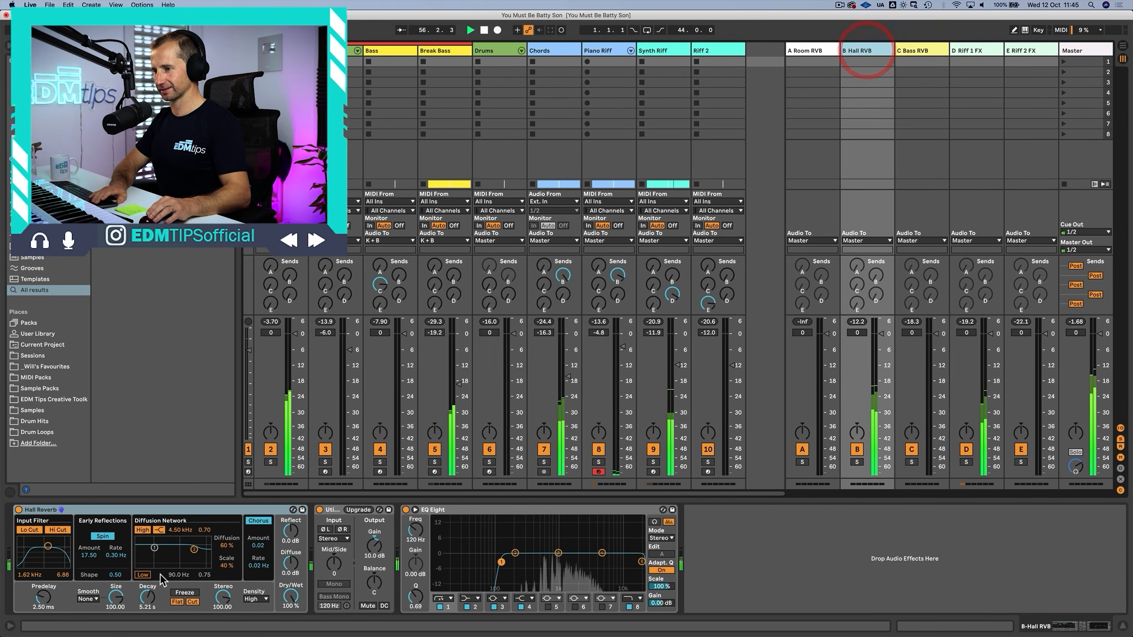
{"action": "left_click_drag", "start_coordinate": [147, 597], "coordinate": [147, 583]}
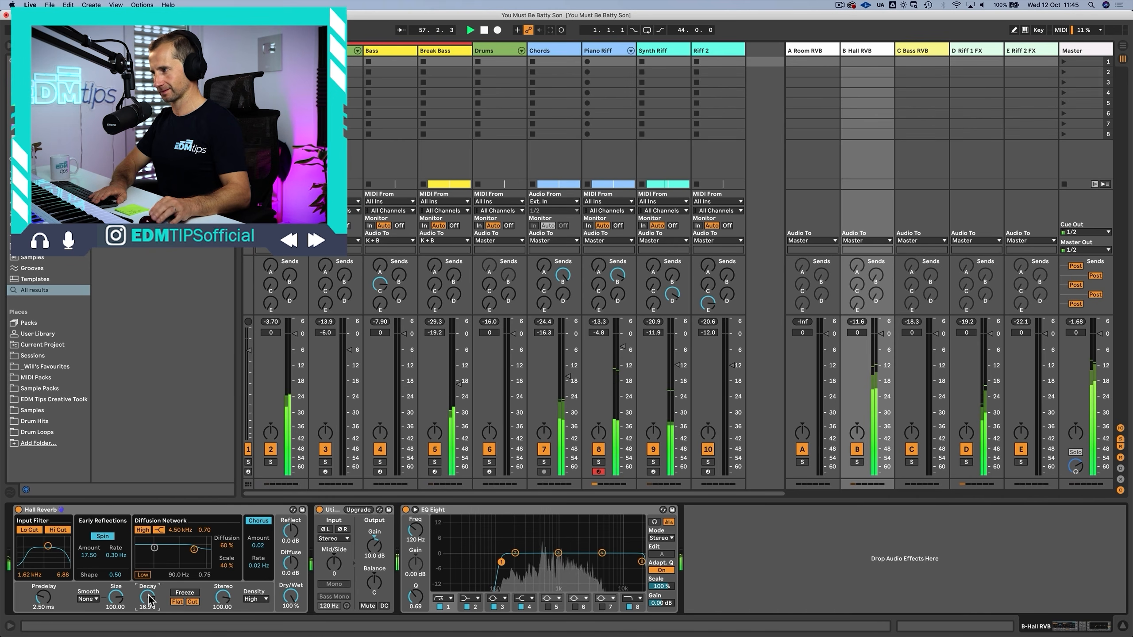
{"action": "left_click_drag", "start_coordinate": [877, 338], "coordinate": [880, 348]}
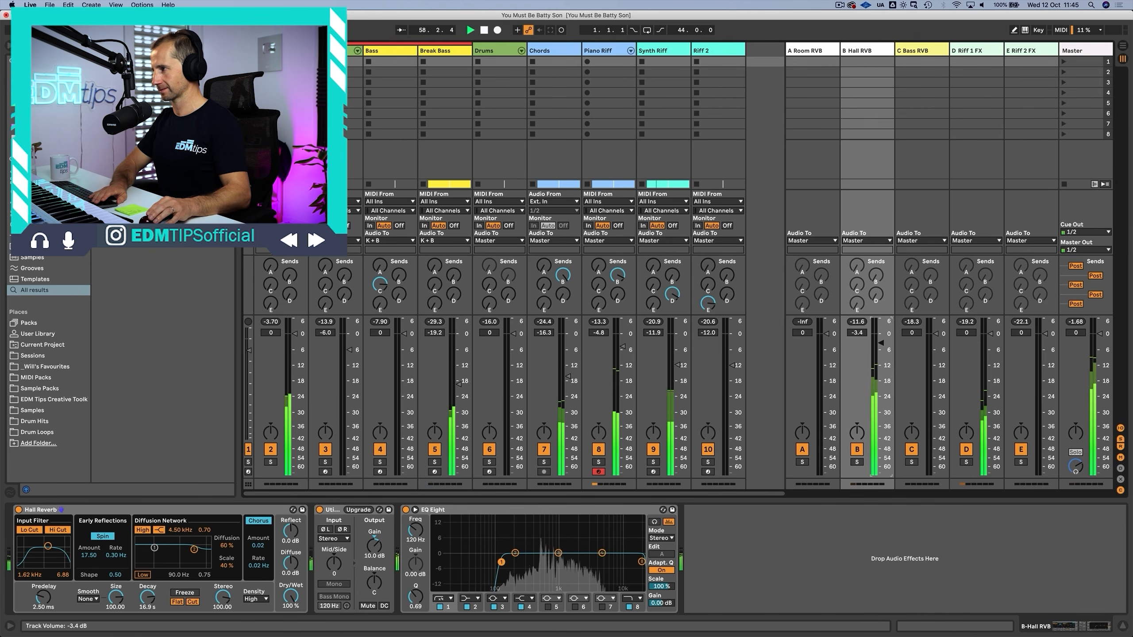
{"action": "key", "text": "Tab"}
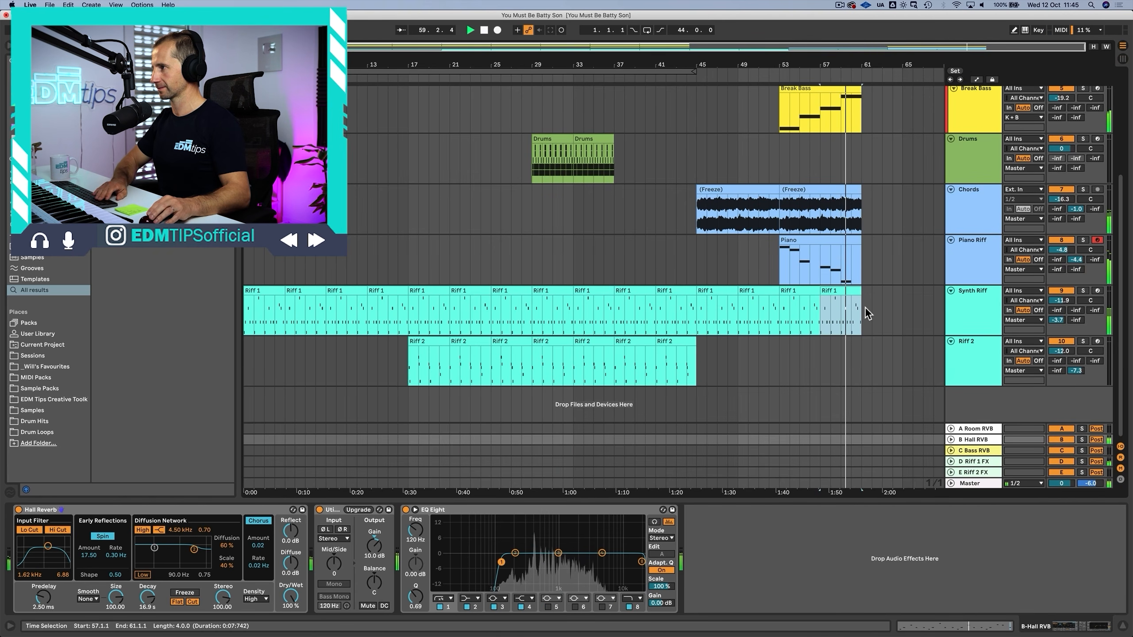
Step: Duplicate bars 53 to 61 of all tracks to bar 61, and copy Riff 2 to bars 61 and 65
{"action": "left_click_drag", "start_coordinate": [867, 314], "coordinate": [779, 79]}
{"action": "key", "text": "cmd+d"}
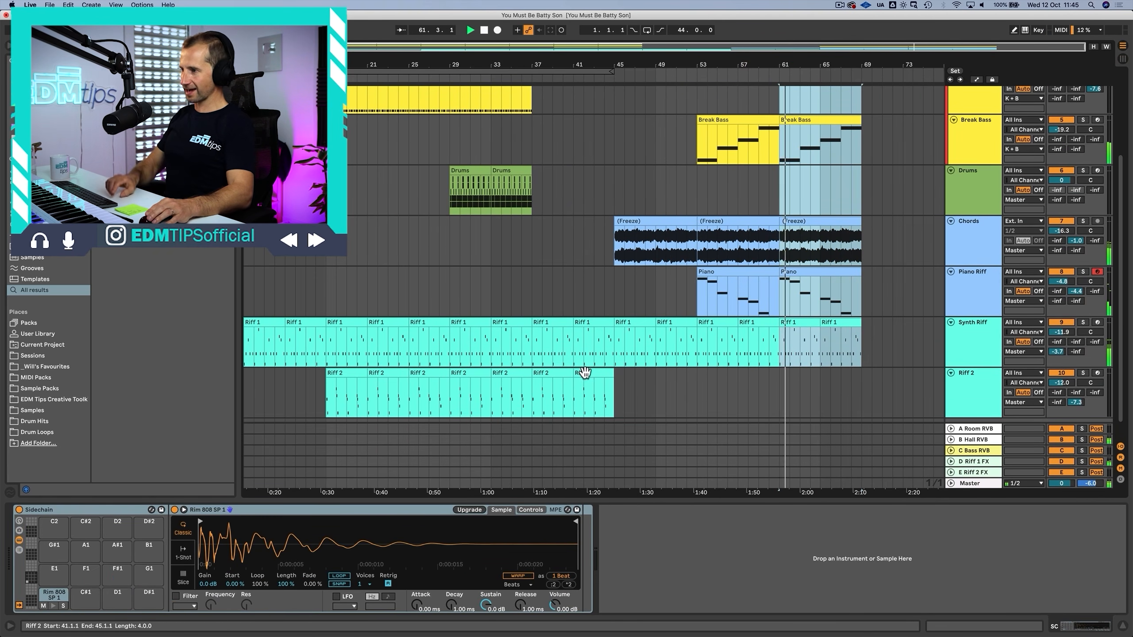
{"action": "left_click_drag", "start_coordinate": [585, 372], "coordinate": [798, 375]}
{"action": "key", "text": "super+d"}
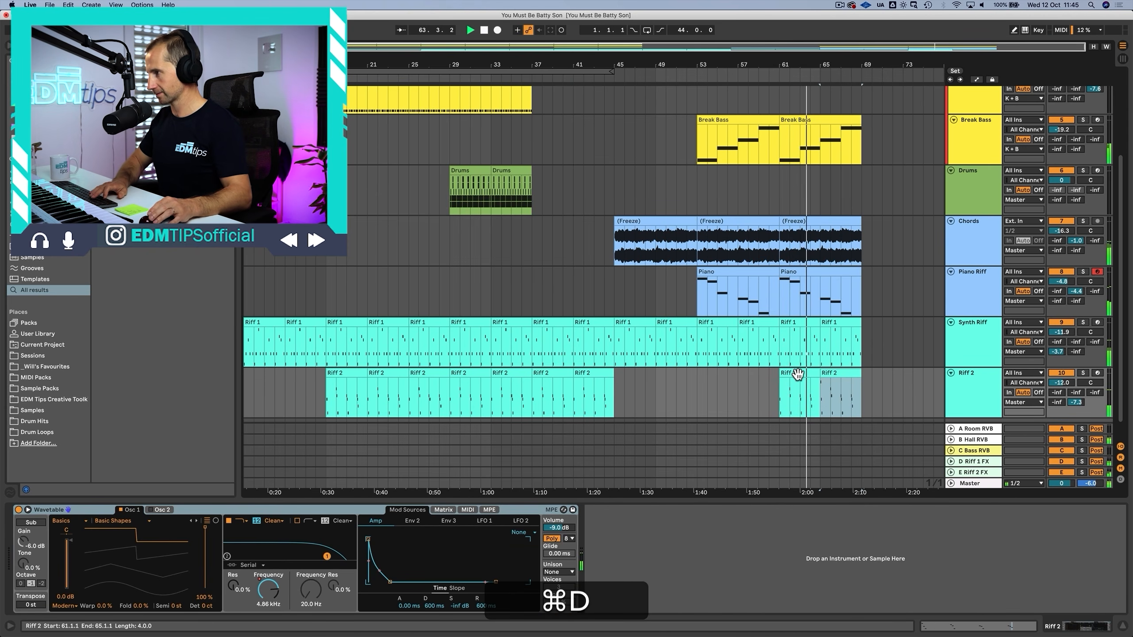
Step: Duplicate the last Riff 2 clip twice more to extend it to bar 77, and show the track automation
{"action": "left_click_drag", "start_coordinate": [844, 66], "coordinate": [852, 59]}
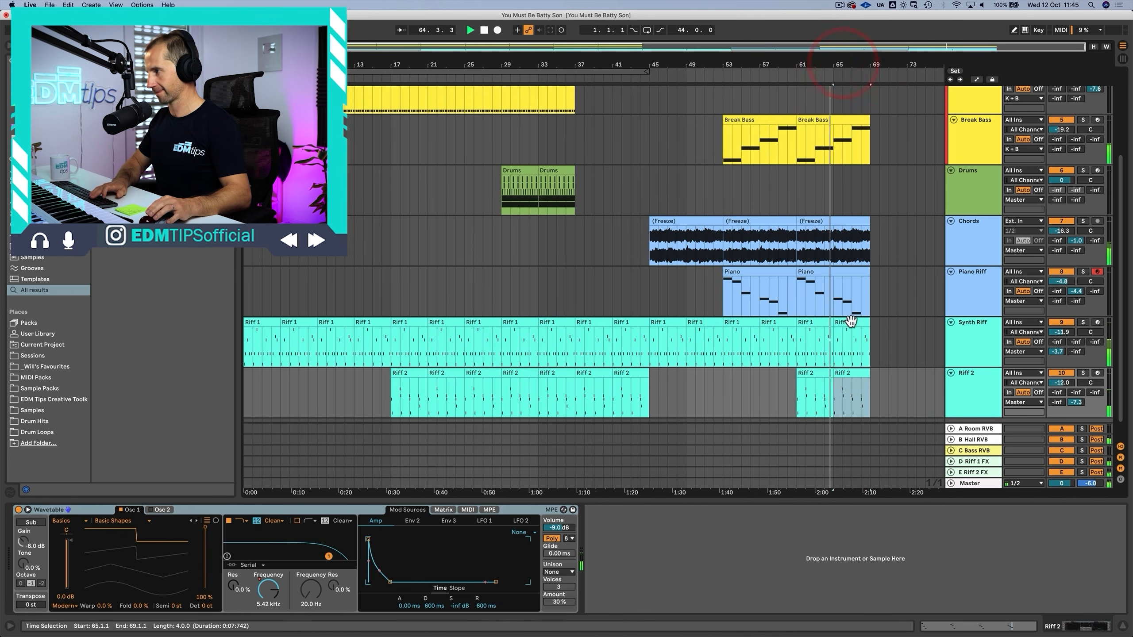
{"action": "left_click", "coordinate": [849, 369], "text": "super"}
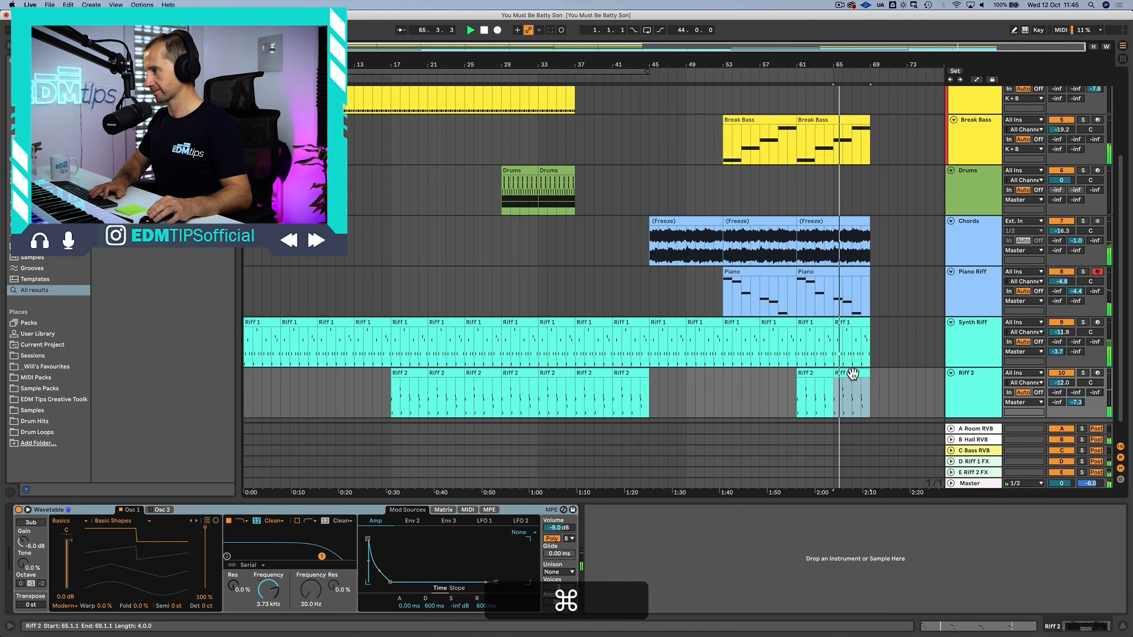
{"action": "key", "text": "super+d"}
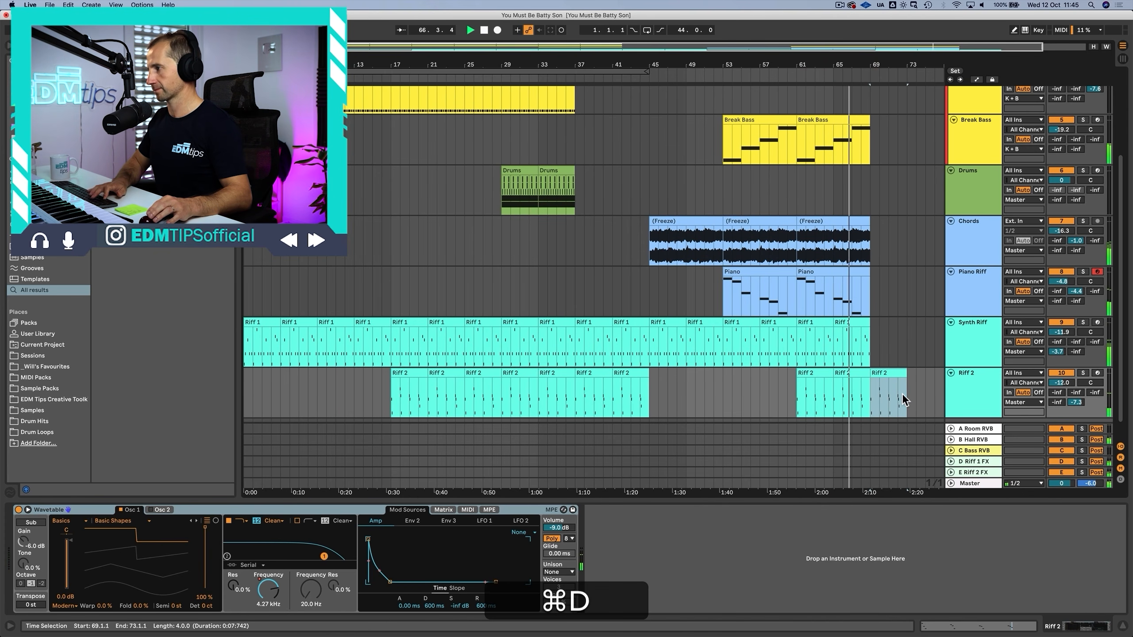
{"action": "key", "text": "super+d"}
{"action": "key", "text": "a"}
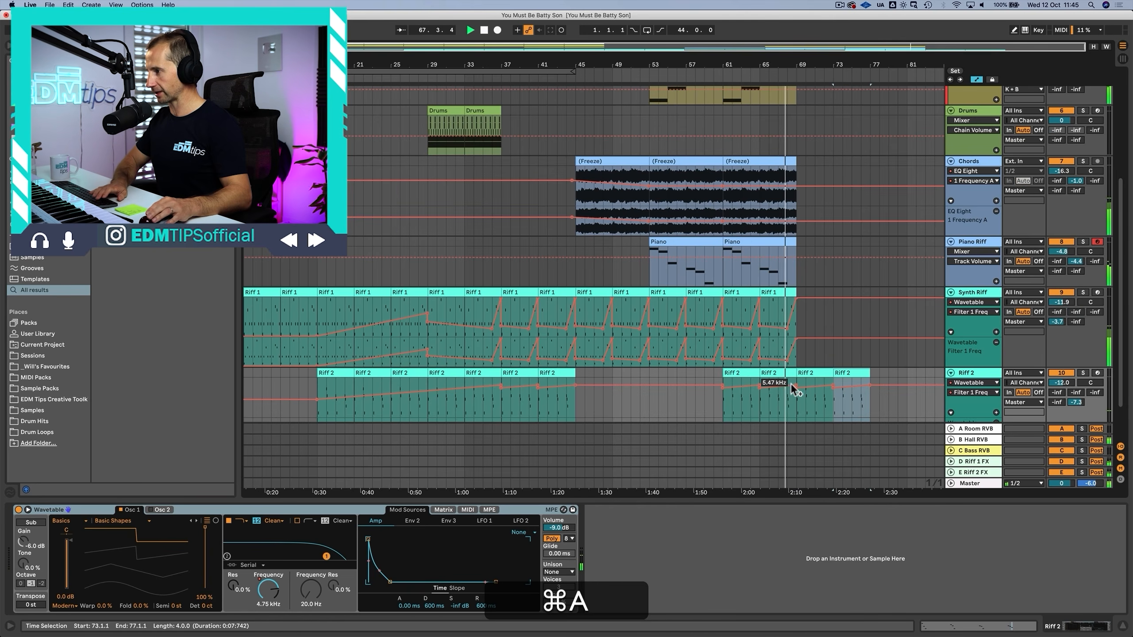
Step: Shape the Riff 2 track's Filter 1 frequency automation into a rising sweep starting at bar 69
{"action": "left_click_drag", "start_coordinate": [796, 386], "coordinate": [835, 381]}
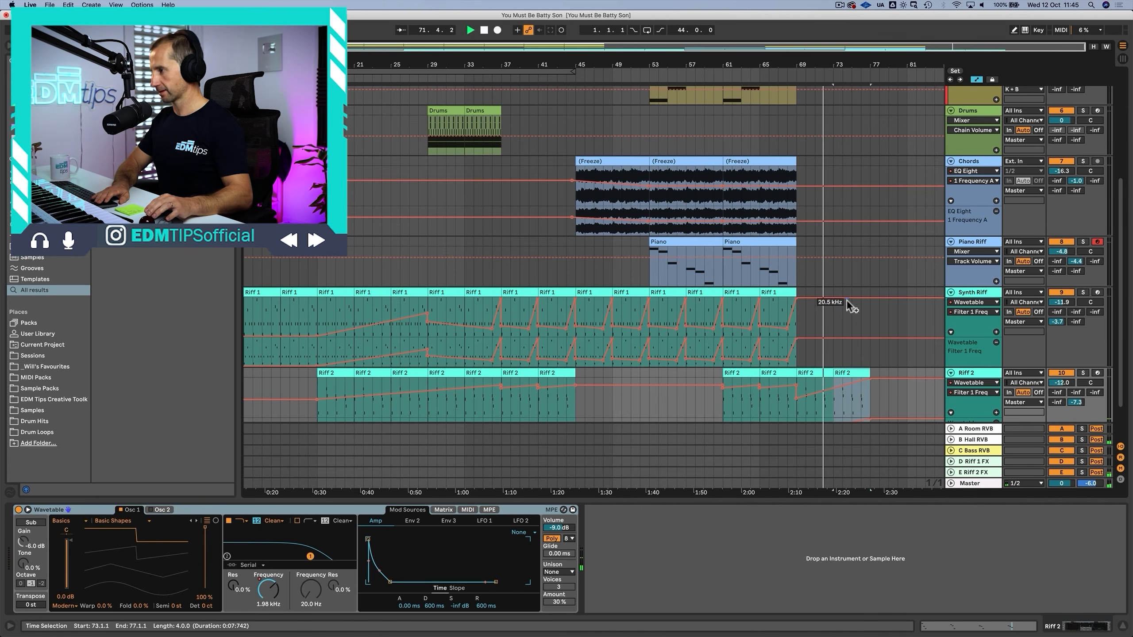
Step: Copy bars 29 to 33 of the SC through Drums tracks, paste them at bar 77, and select the pasted Drums clip
{"action": "scroll", "coordinate": [855, 313], "scroll_direction": "up", "scroll_amount": 5}
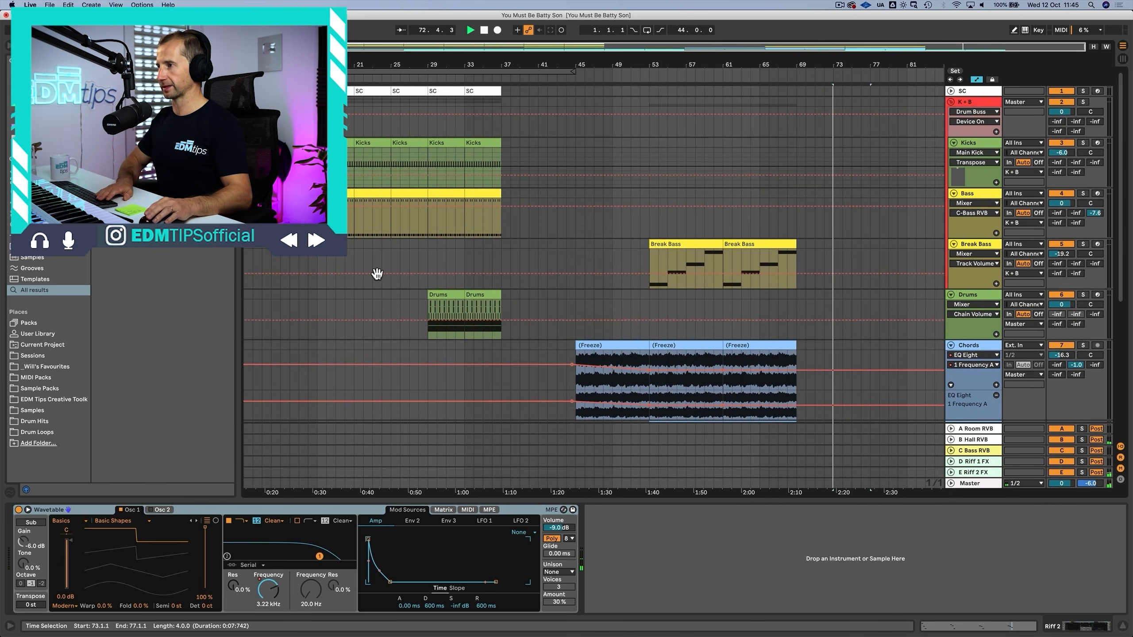
{"action": "key", "text": "a"}
{"action": "left_click_drag", "start_coordinate": [425, 322], "coordinate": [467, 76]}
{"action": "key", "text": "super+c"}
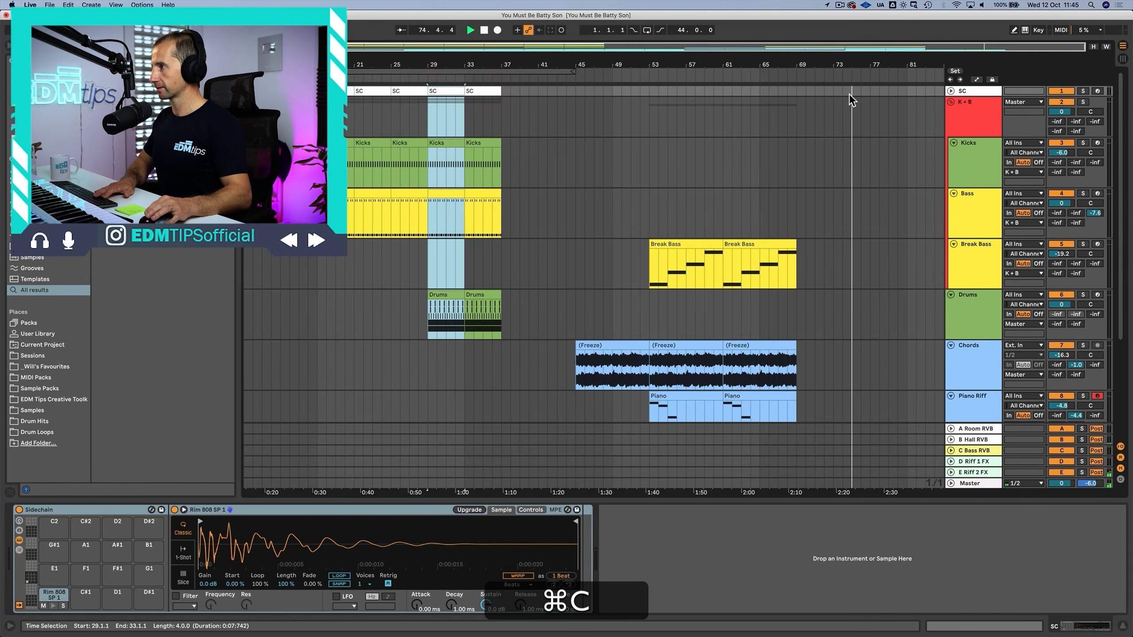
{"action": "left_click", "coordinate": [864, 88]}
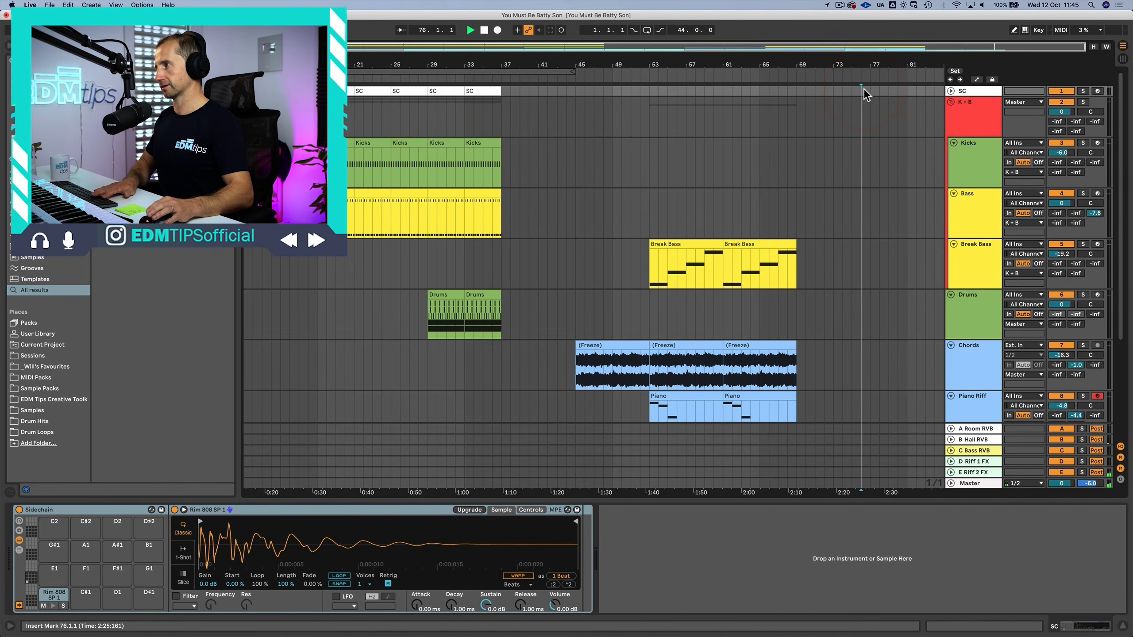
{"action": "left_click", "coordinate": [868, 88]}
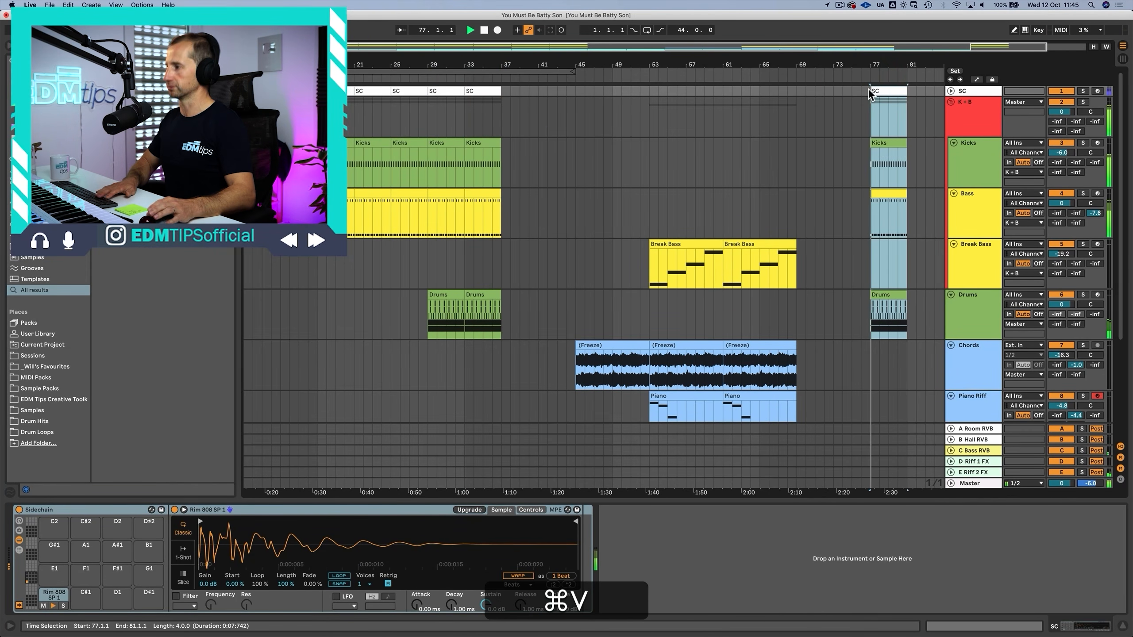
{"action": "left_click", "coordinate": [896, 295]}
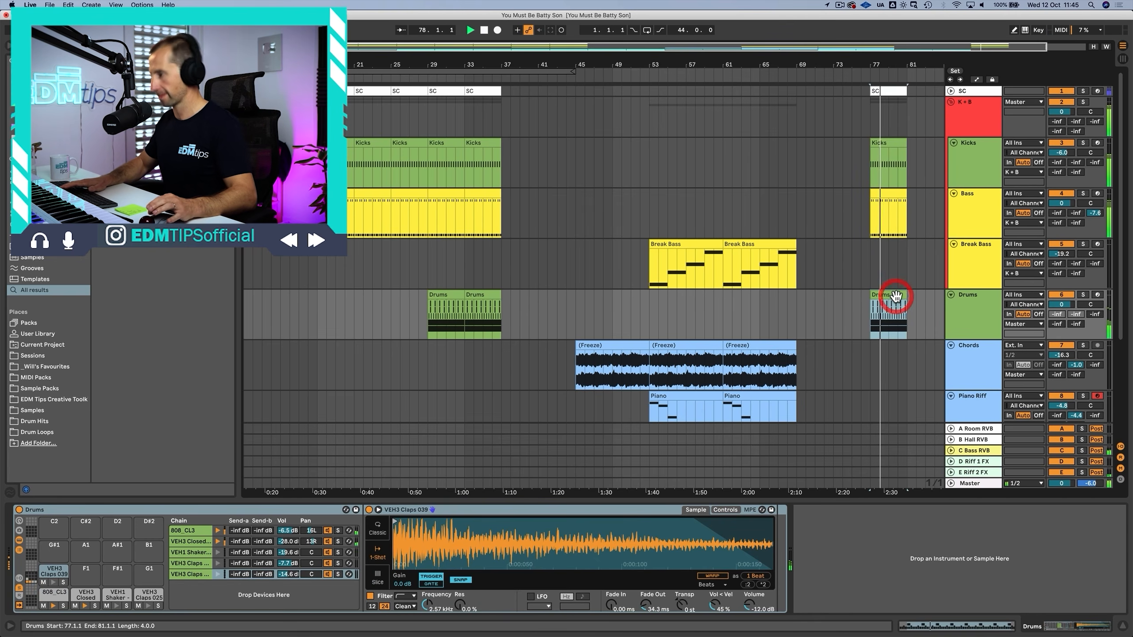